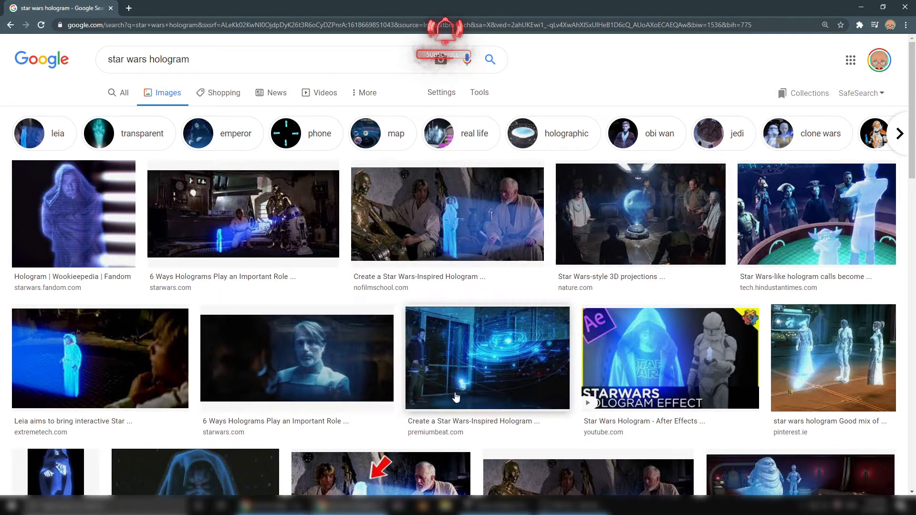
# Examine the Star Wars hologram image results, previewing several examples including the hooded figure, the scanline characters and Darth Vader.
pyautogui.scroll(-4, 363, 403)
pyautogui.scroll(4, 378, 411)
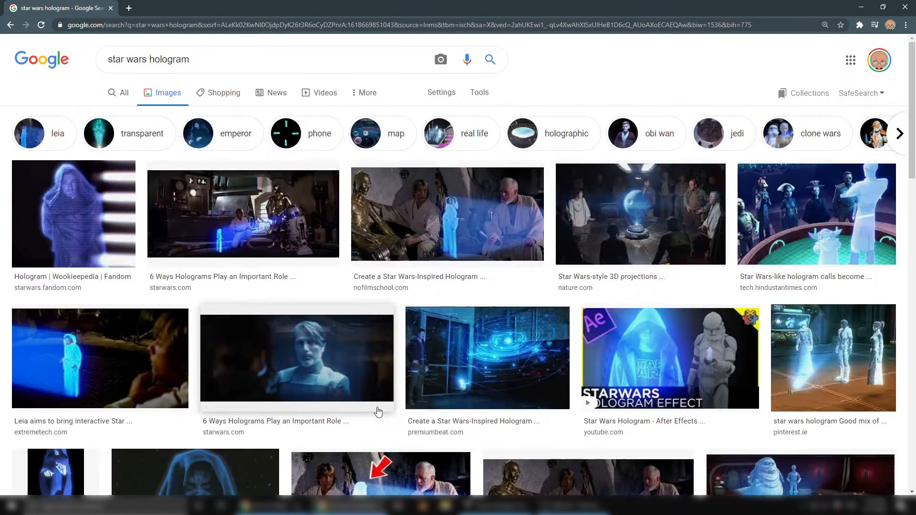
pyautogui.scroll(-2, 346, 396)
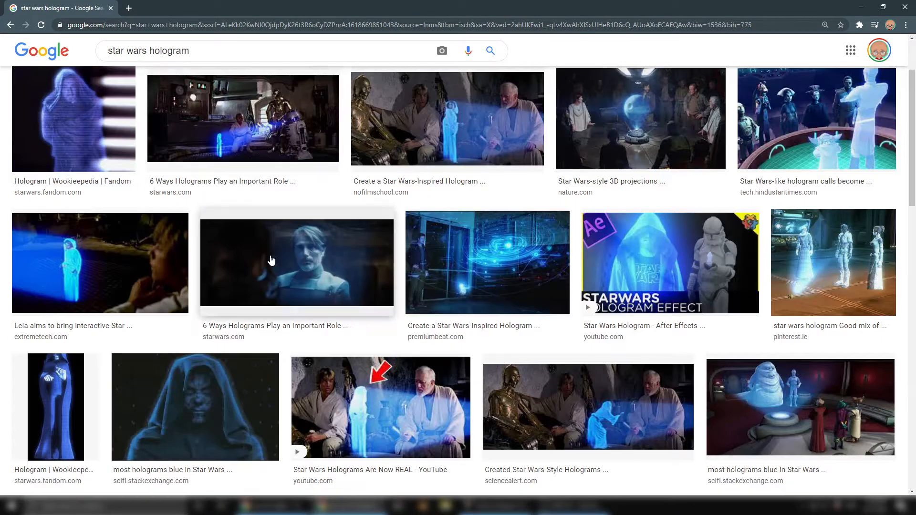
pyautogui.scroll(2, 252, 253)
pyautogui.click(231, 241)
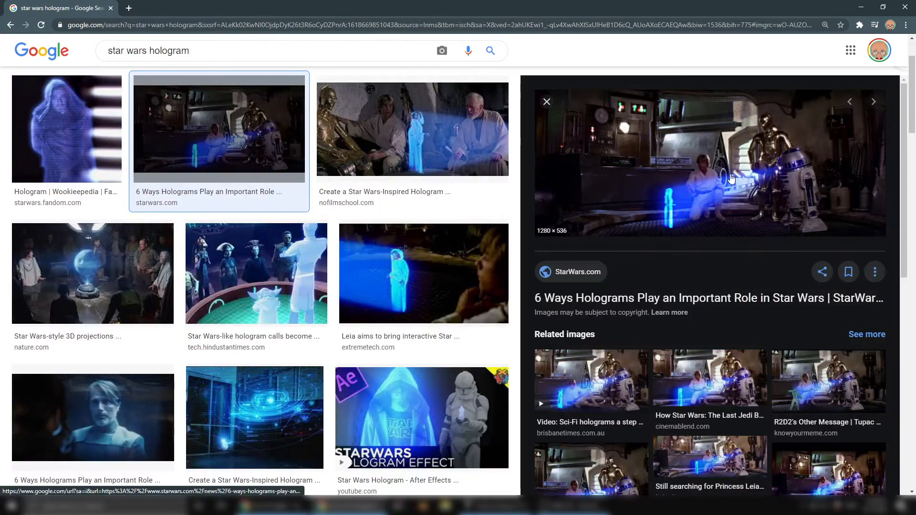
pyautogui.click(72, 149)
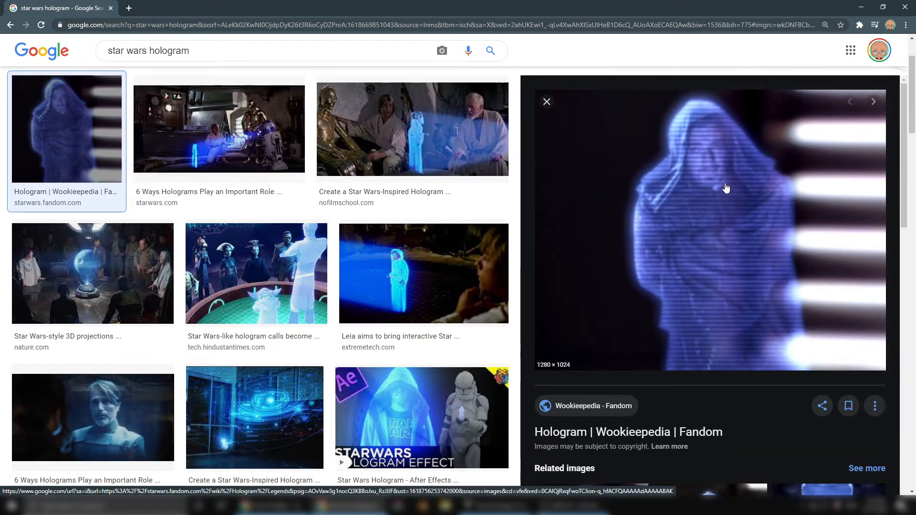
pyautogui.scroll(-5, 254, 272)
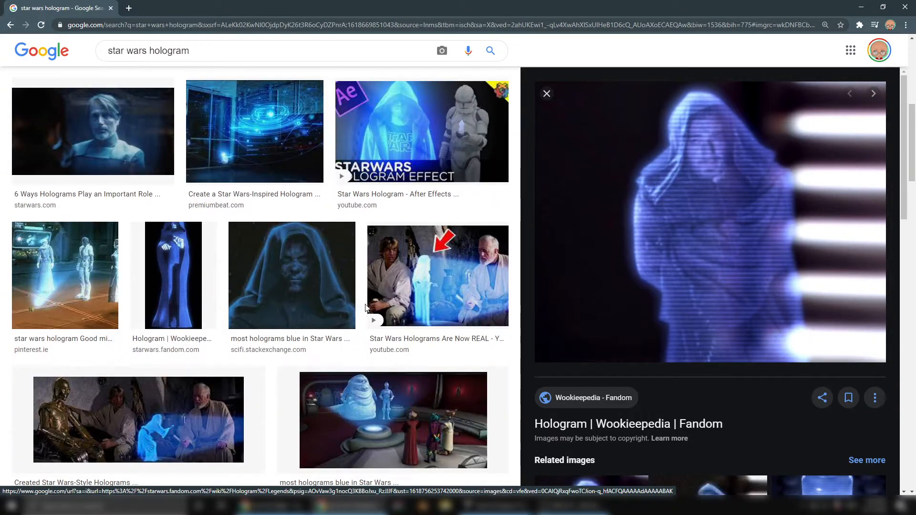
pyautogui.click(64, 281)
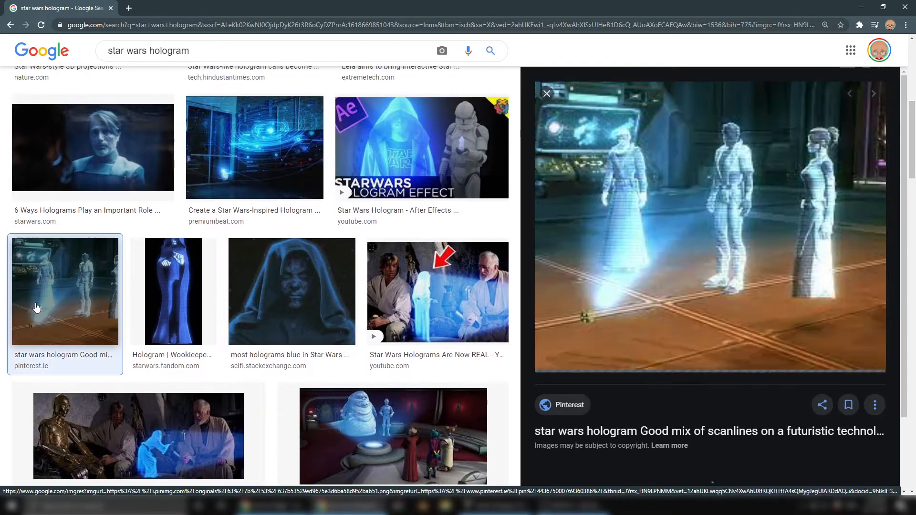
pyautogui.scroll(-3, 326, 308)
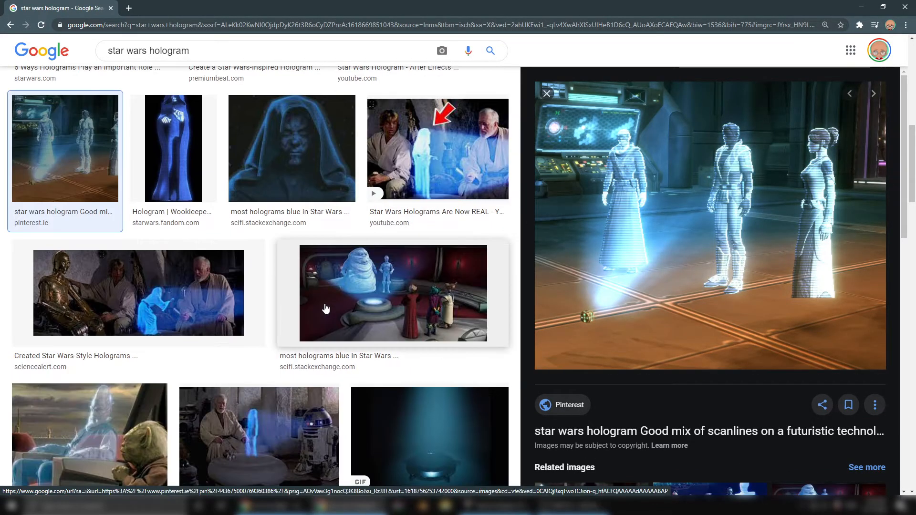
pyautogui.scroll(-4, 487, 235)
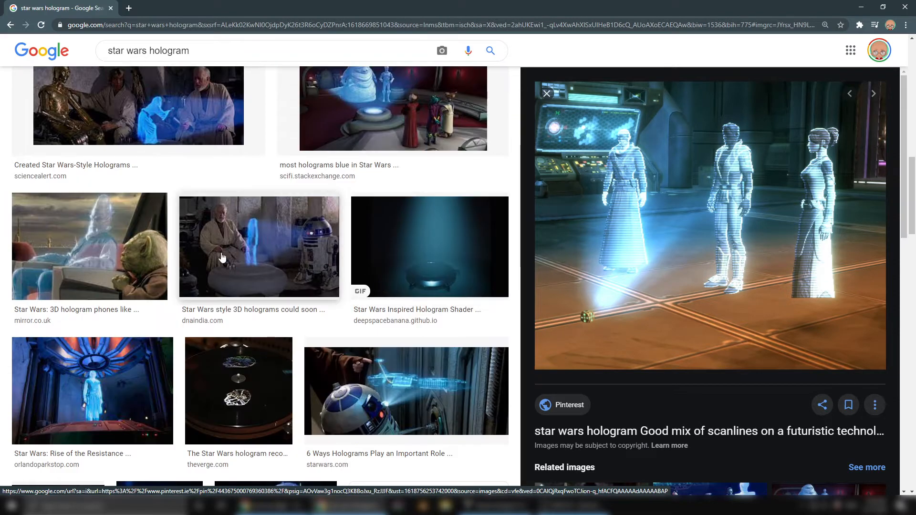
pyautogui.click(231, 319)
pyautogui.scroll(-4, 333, 338)
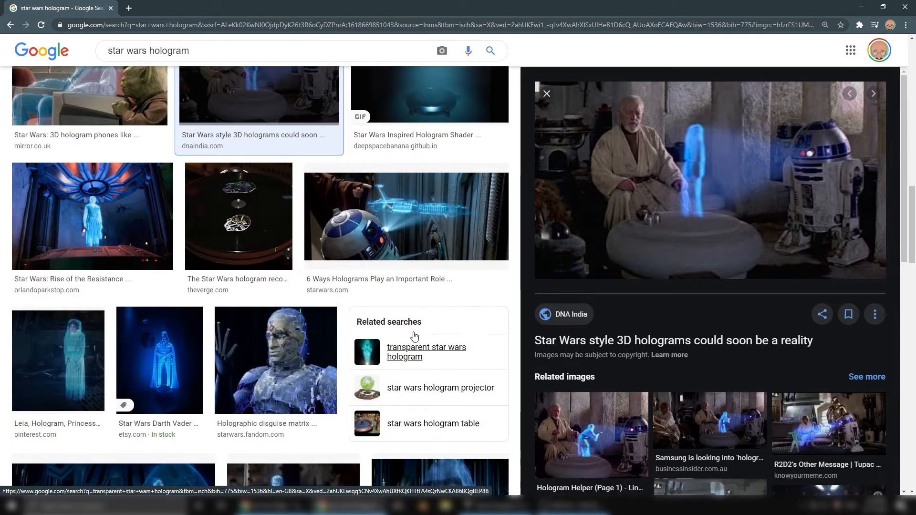
pyautogui.click(186, 361)
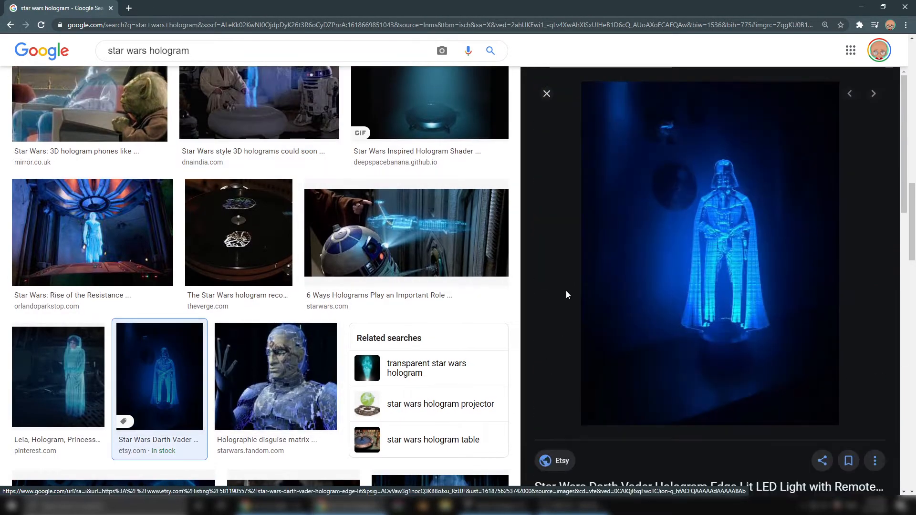
# Switch to Ventuz, create a new scene with a 3D layer, and enlarge the Hierarchy and Content editors vertically.
pyautogui.click(861, 7)
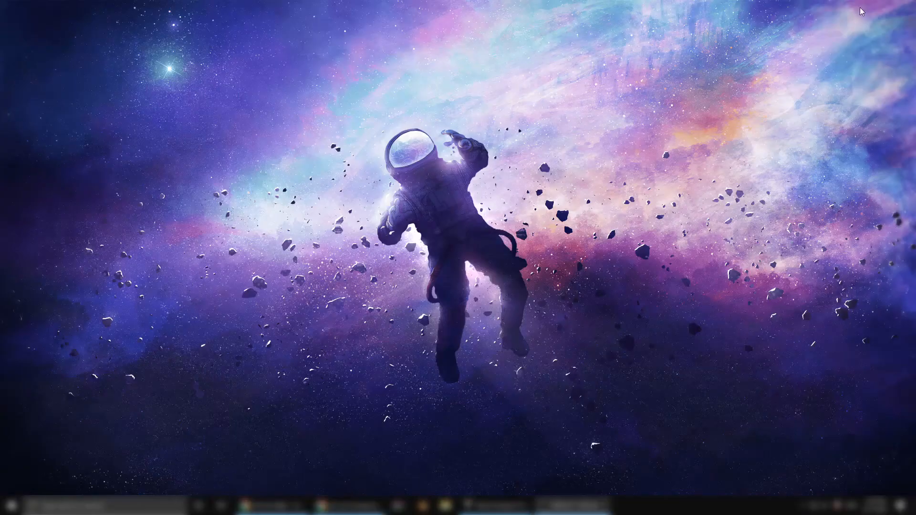
pyautogui.click(496, 505)
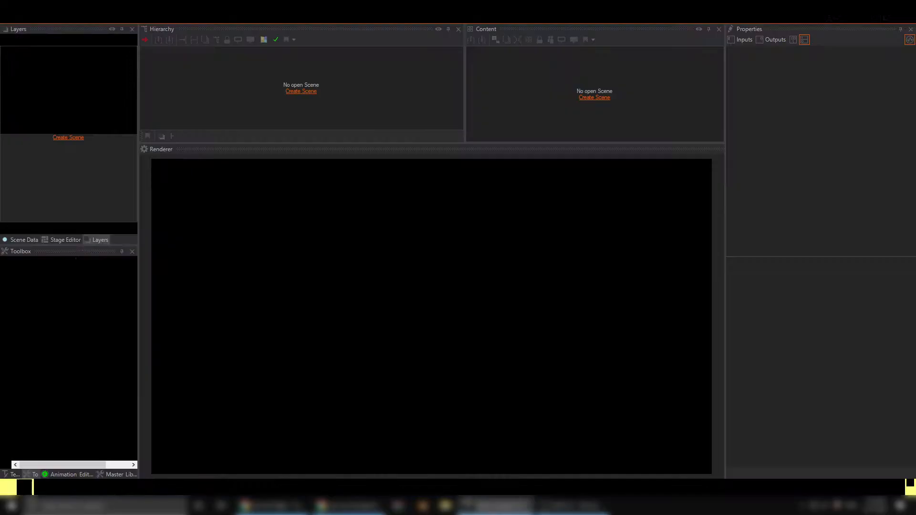
pyautogui.click(301, 91)
pyautogui.click(317, 106)
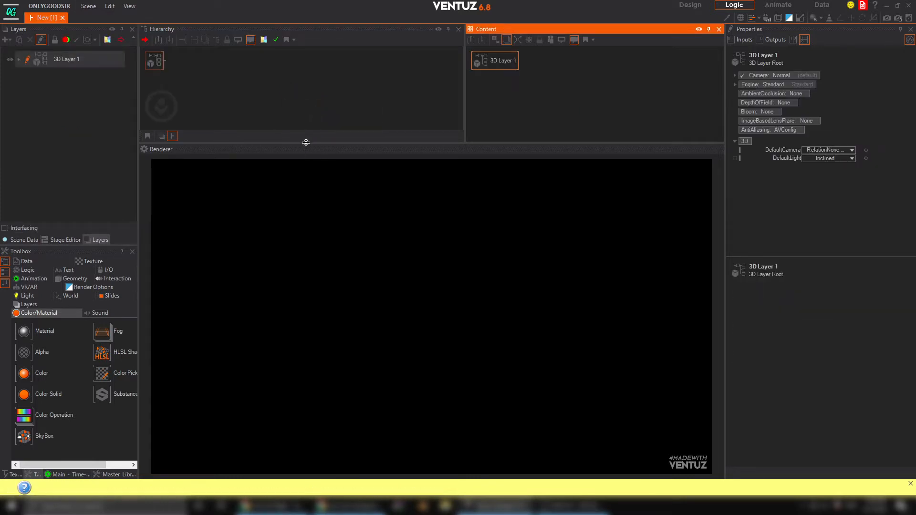
pyautogui.moveTo(306, 143); pyautogui.dragTo(305, 179)
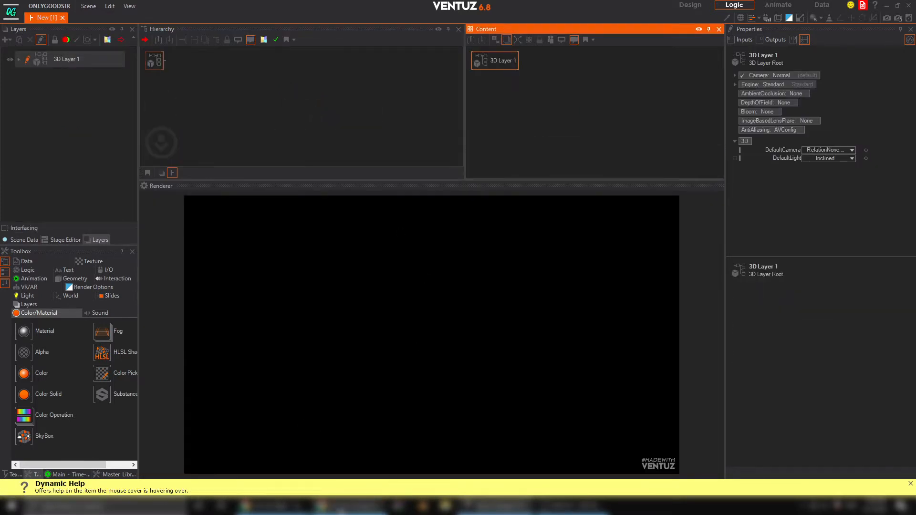
# Switch to the Chrome browser and open the Sketchfab home page in a new tab.
pyautogui.click(341, 512)
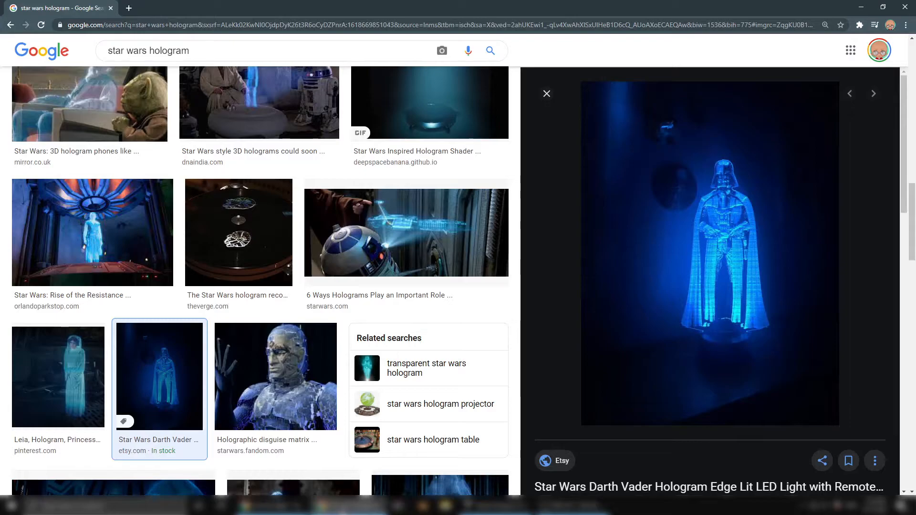
pyautogui.click(133, 9)
pyautogui.write('s')
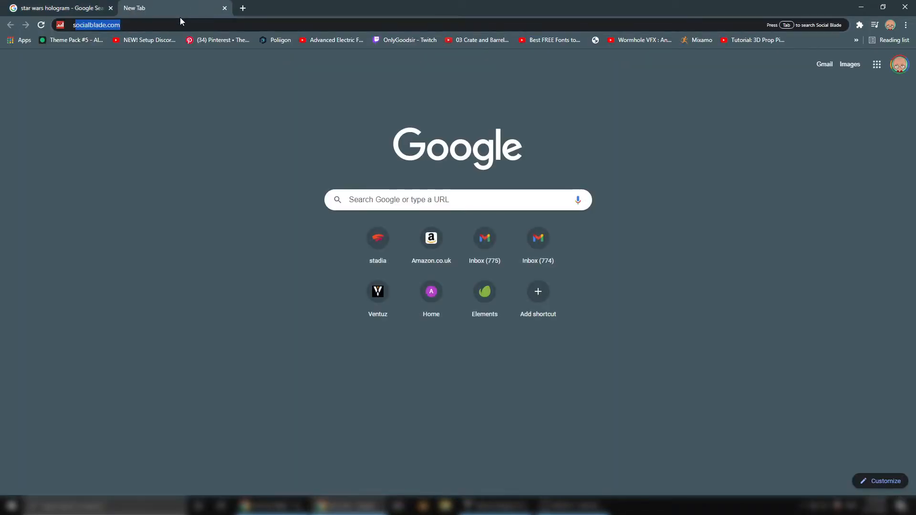
pyautogui.write('ket')
pyautogui.press('Return')
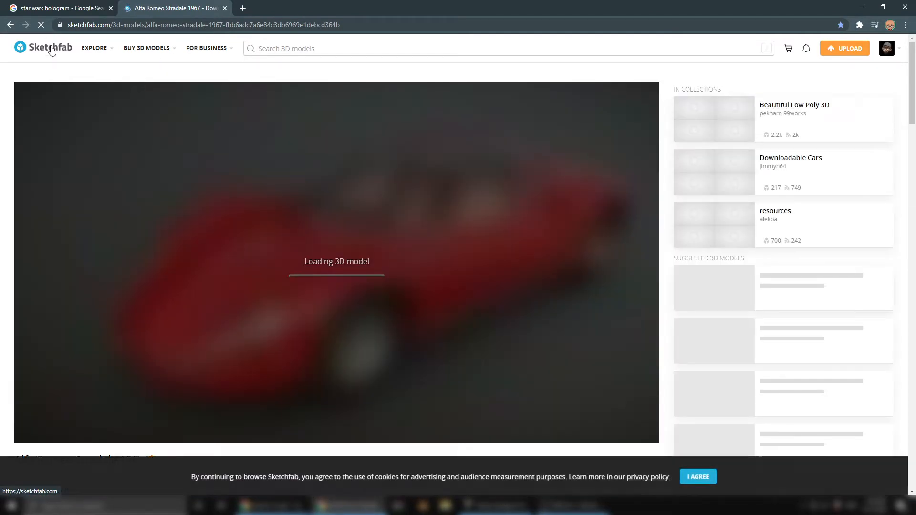
pyautogui.click(52, 50)
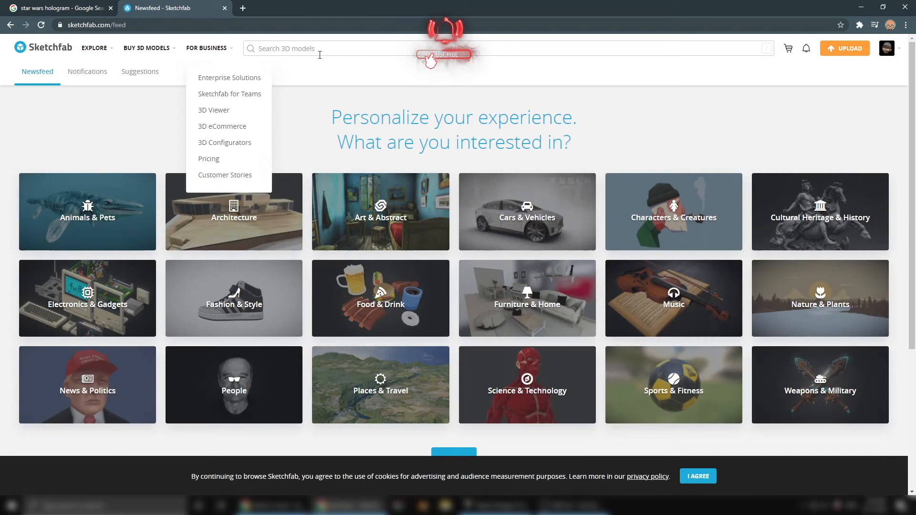
# Search Sketchfab for "star wars" models and restrict the results to Downloadable and Animated.
pyautogui.click(323, 48)
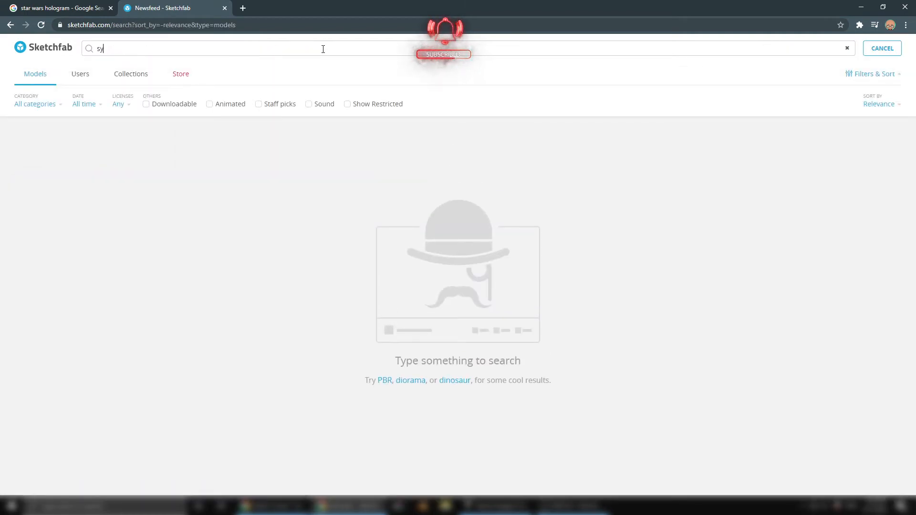
pyautogui.write('star wars')
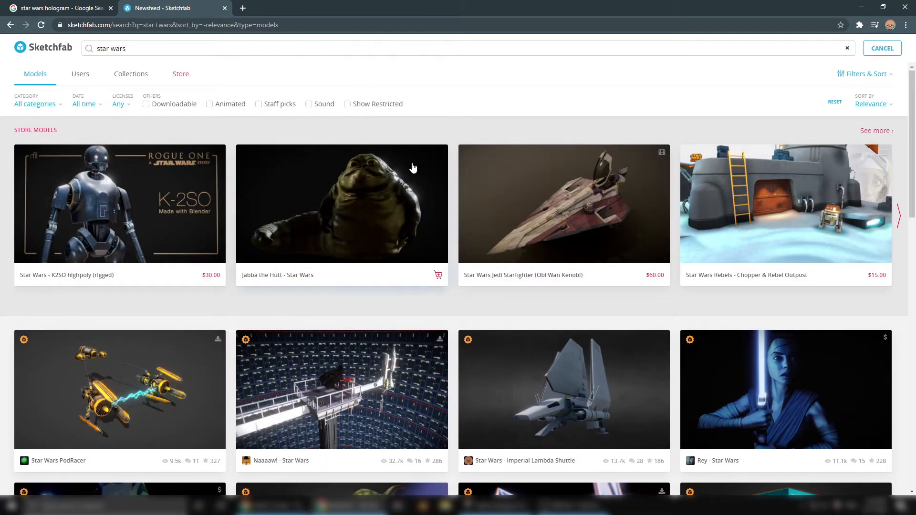
pyautogui.click(177, 106)
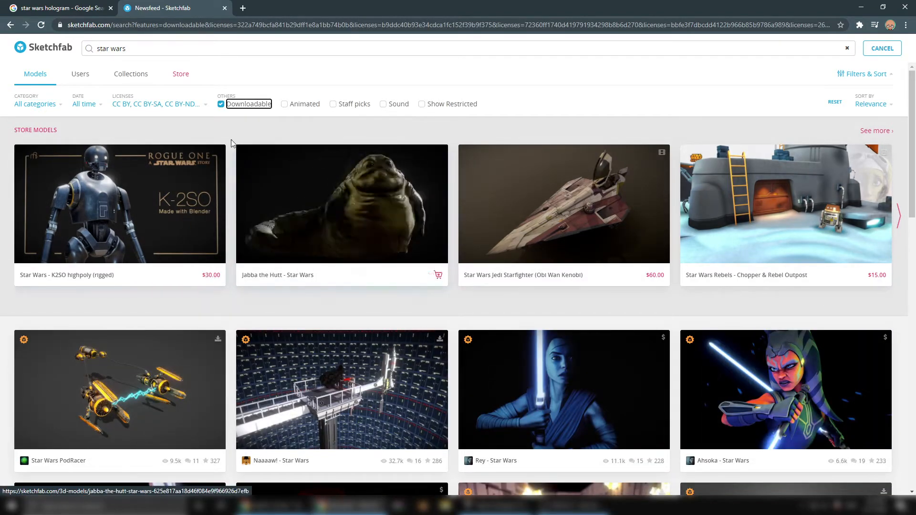
pyautogui.click(293, 109)
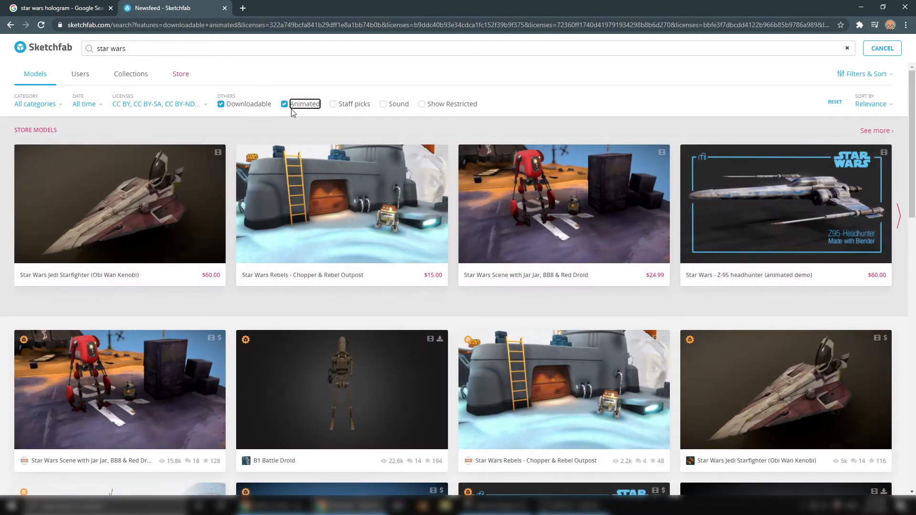
# Examine the filtered Star Wars model results for an animated model suited to a hologram.
pyautogui.scroll(-8, 329, 286)
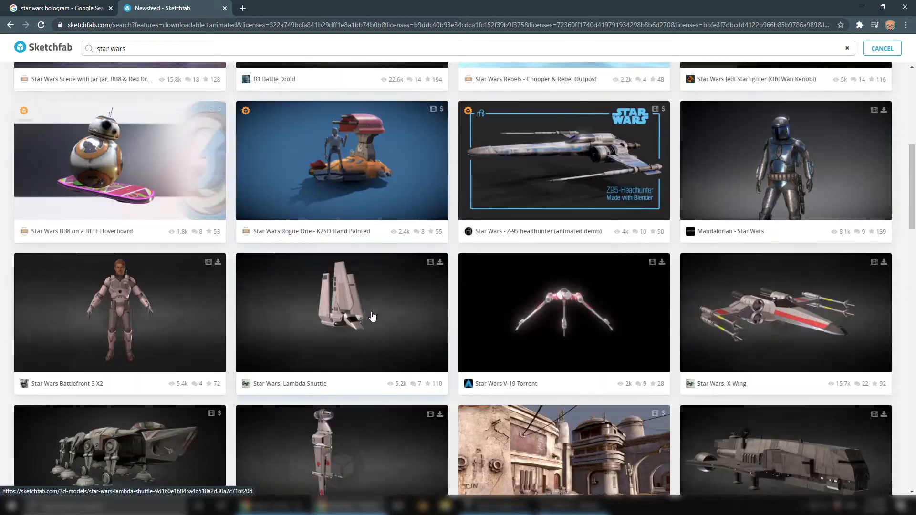
pyautogui.scroll(-20, 327, 309)
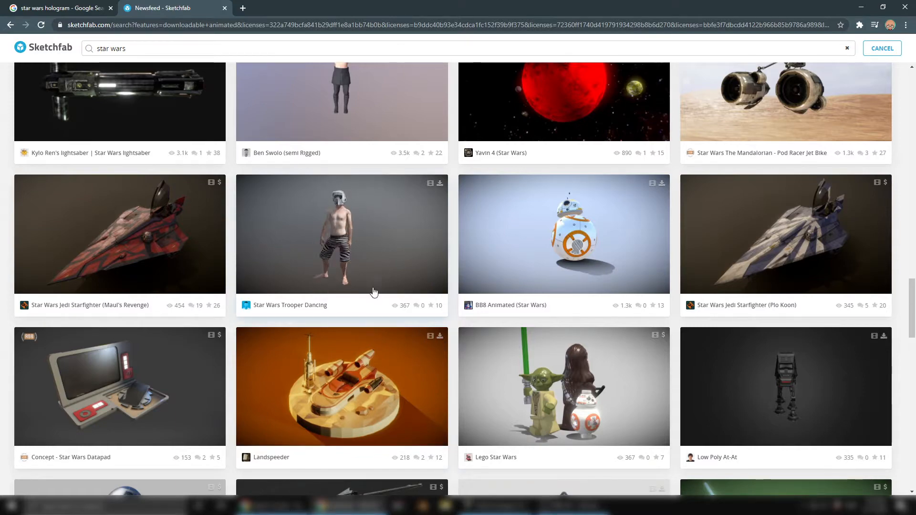
pyautogui.scroll(-7, 472, 305)
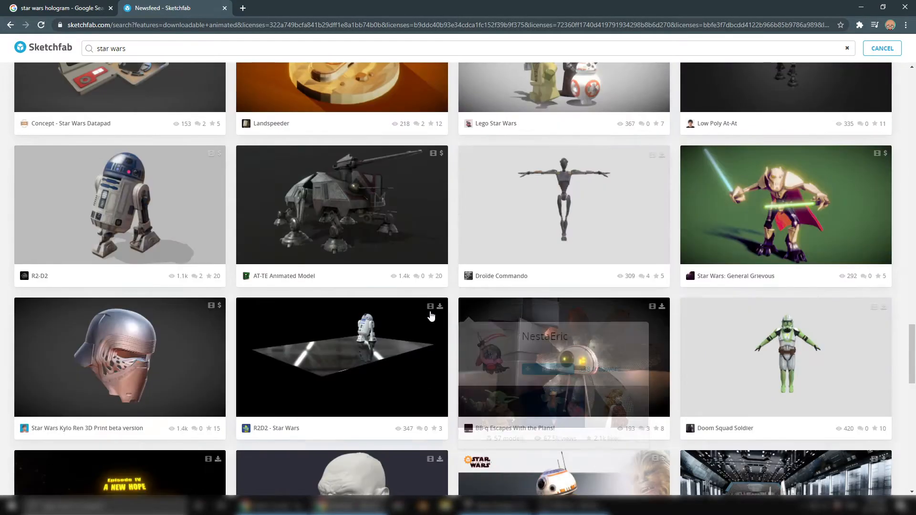
pyautogui.scroll(-3, 400, 313)
pyautogui.scroll(3, 419, 303)
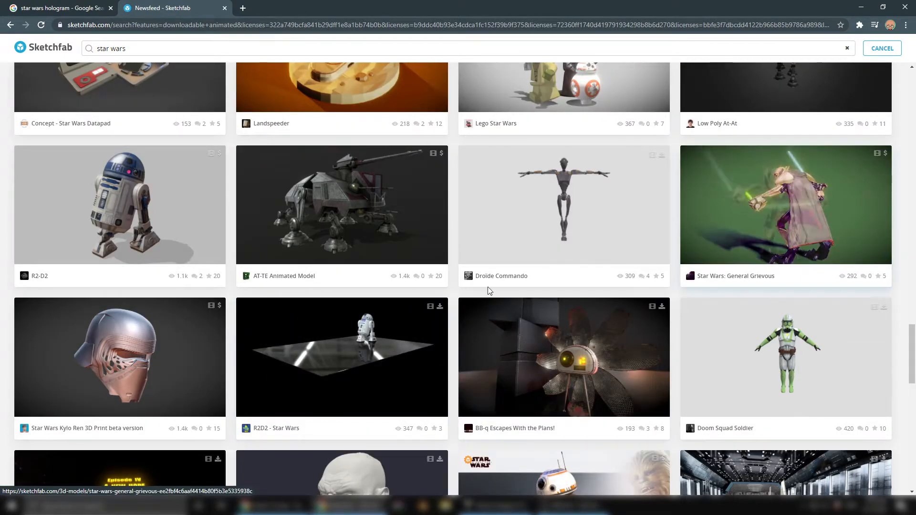
pyautogui.scroll(-9, 487, 288)
pyautogui.scroll(-13, 468, 335)
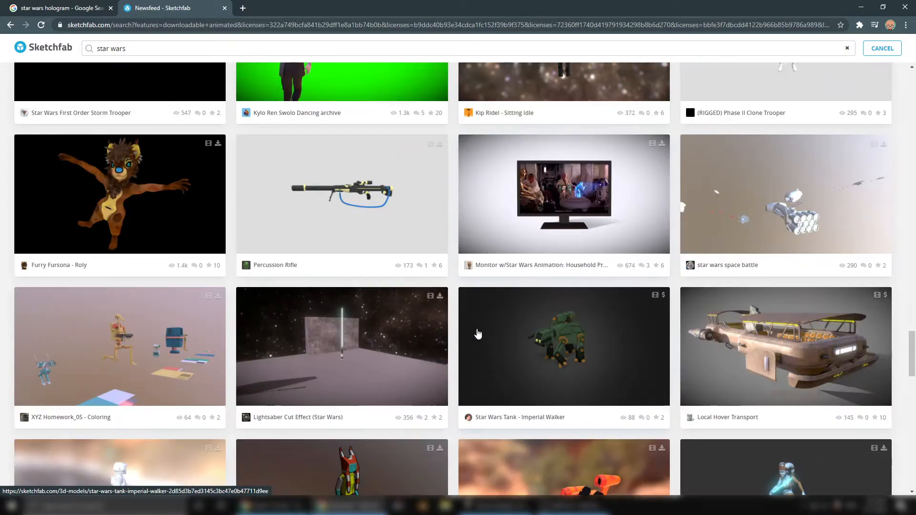
pyautogui.scroll(15, 503, 332)
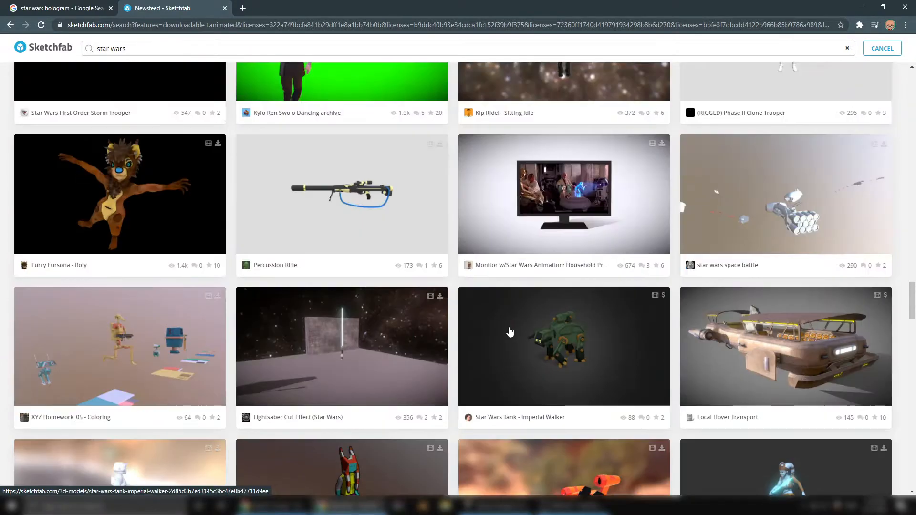
pyautogui.scroll(8, 414, 324)
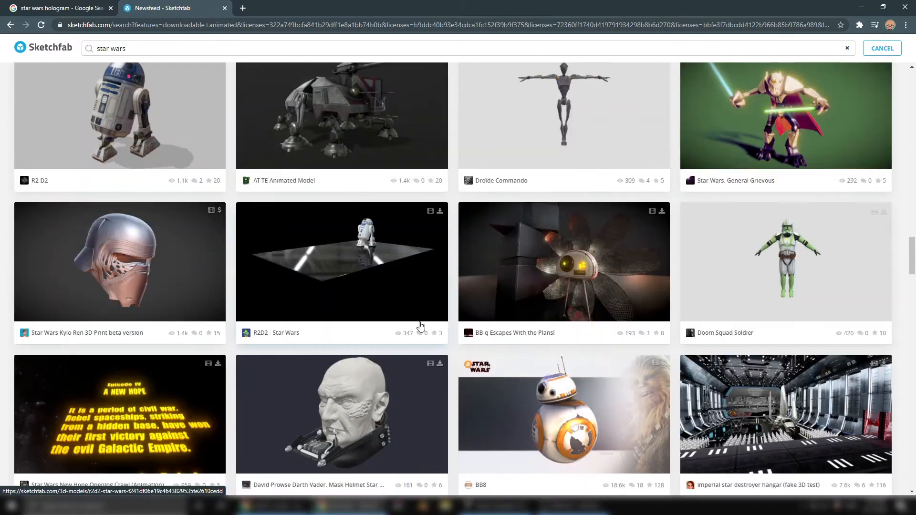
# Leave the browser and open the starwars folder inside Desktop > stuff in File Explorer.
pyautogui.click(868, 8)
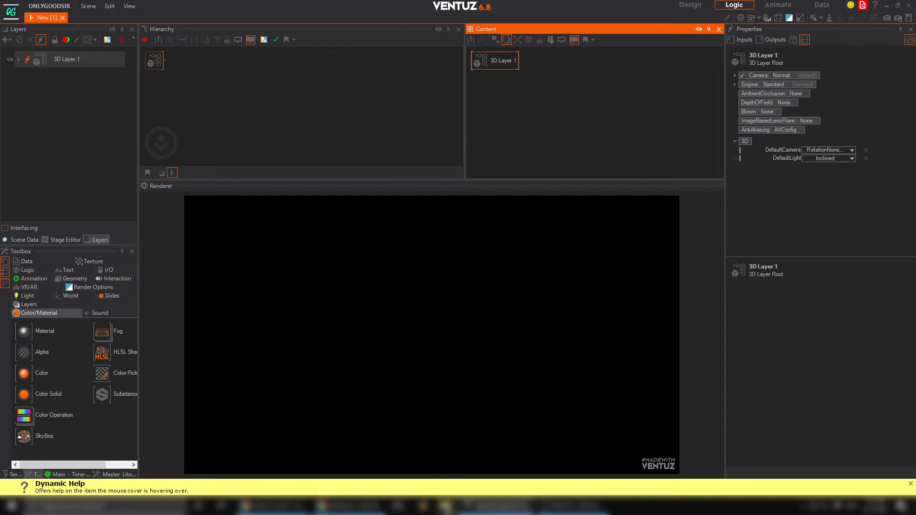
pyautogui.click(445, 506)
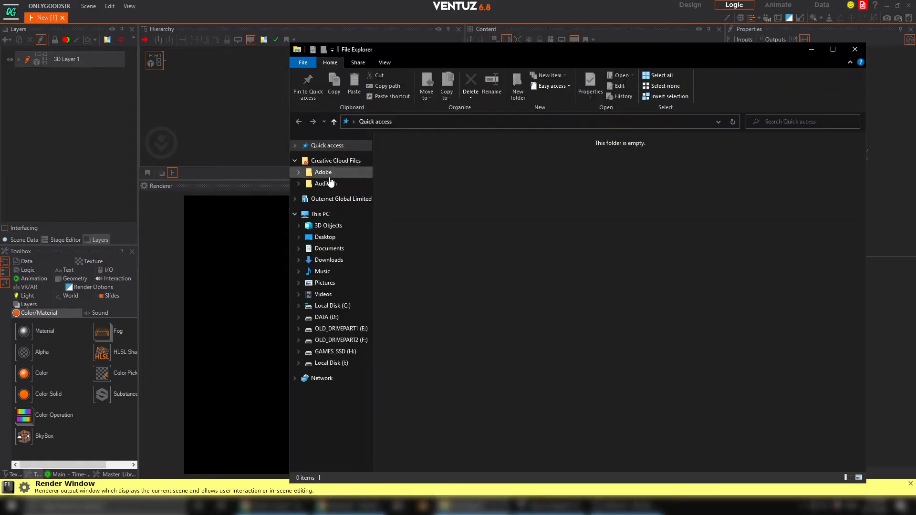
pyautogui.click(326, 238)
pyautogui.moveTo(866, 160); pyautogui.dragTo(844, 446)
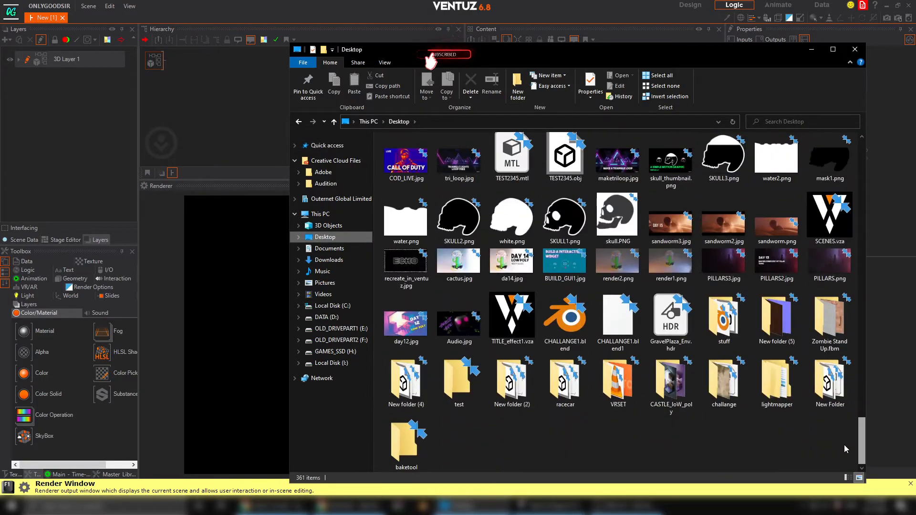
pyautogui.doubleClick(724, 314)
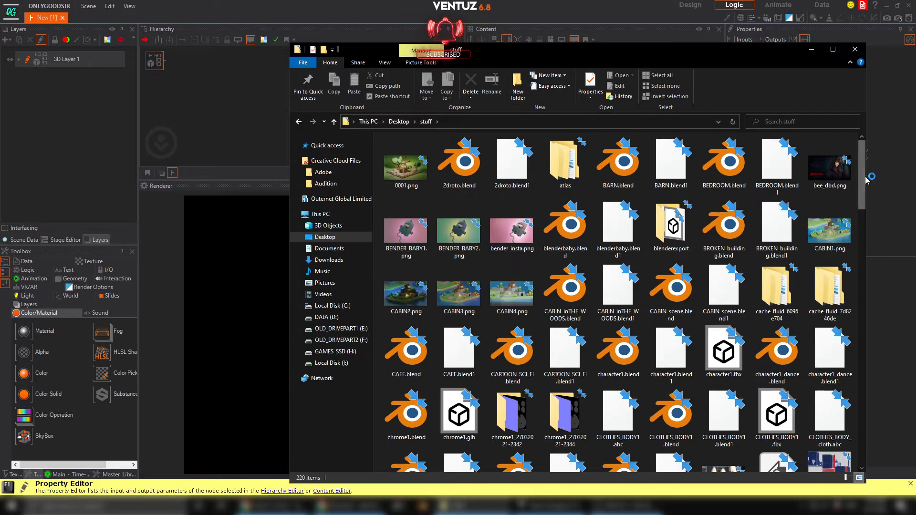
pyautogui.scroll(-10, 861, 190)
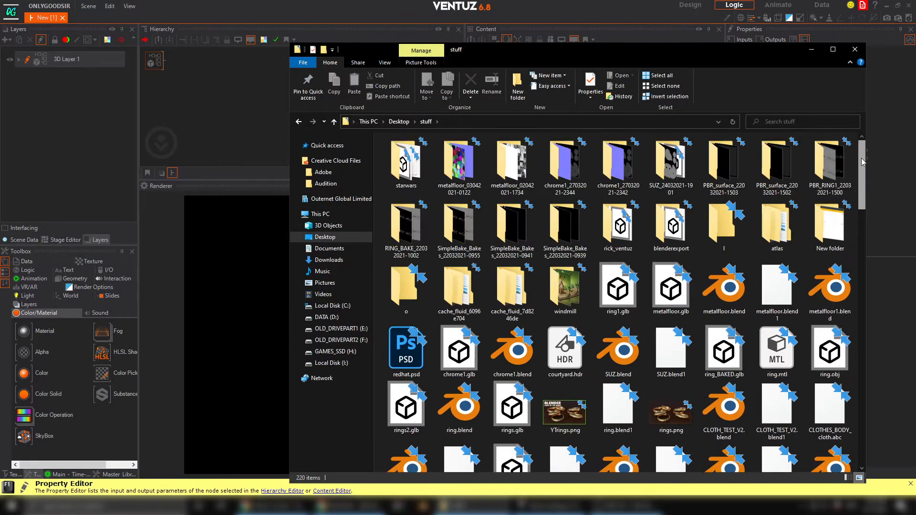
pyautogui.doubleClick(414, 161)
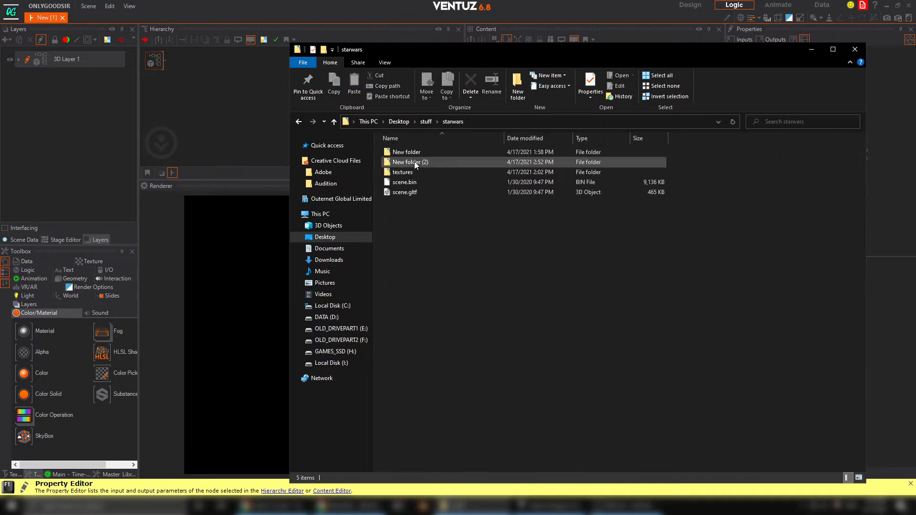
# Import scene.gltf from the starwars folder into the 3D layer's hierarchy and delete the Geometry Import node.
pyautogui.click(414, 193)
pyautogui.moveTo(413, 195); pyautogui.dragTo(177, 61)
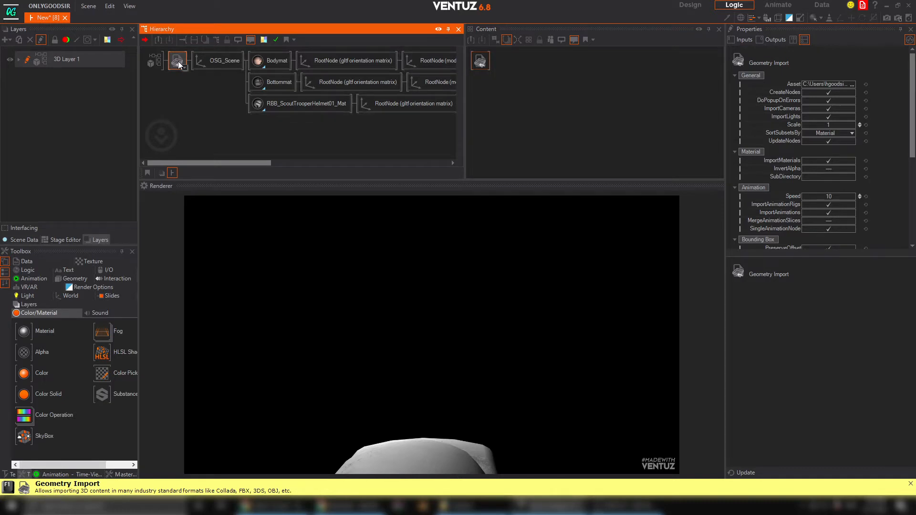
pyautogui.press('Delete')
# Set the OSG_Scene axis to scaling factor 0.053, position Y 5.3 and Z -12.1, and rotation Y 164.
pyautogui.click(177, 66)
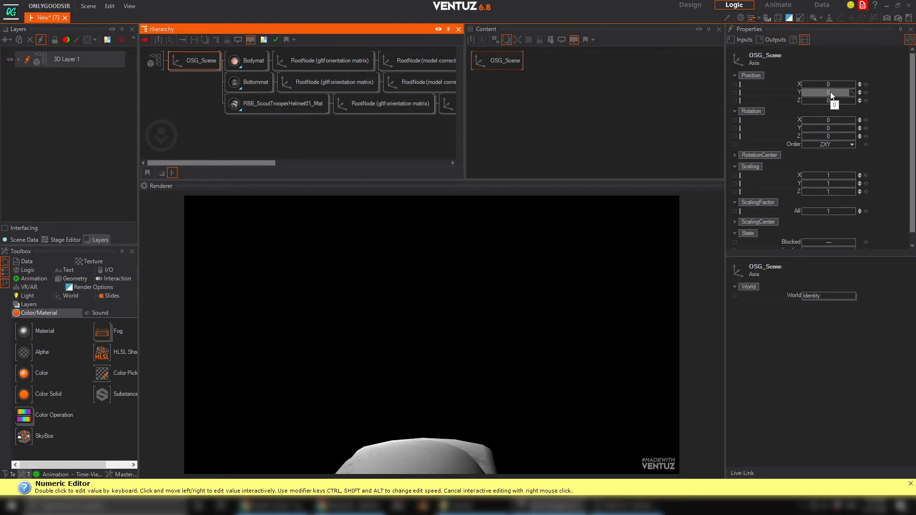
pyautogui.moveTo(828, 211); pyautogui.dragTo(814, 213)
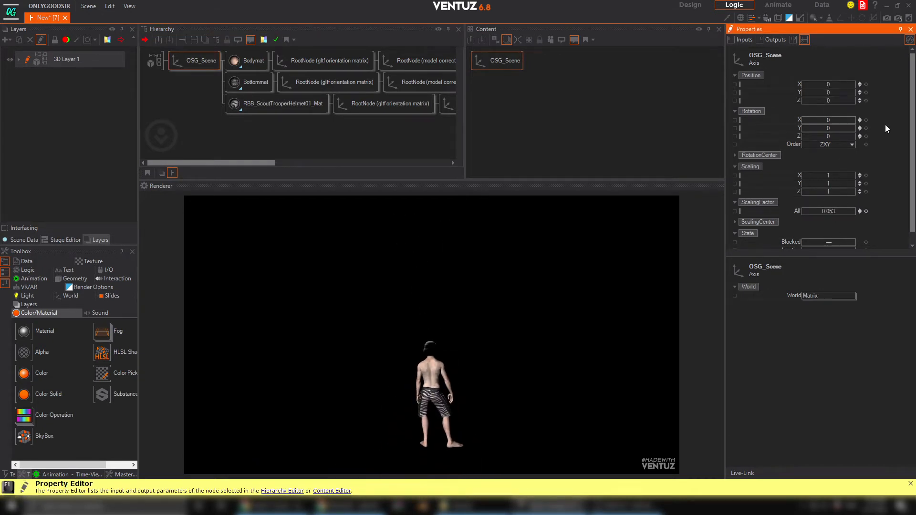
pyautogui.moveTo(831, 92); pyautogui.dragTo(837, 92)
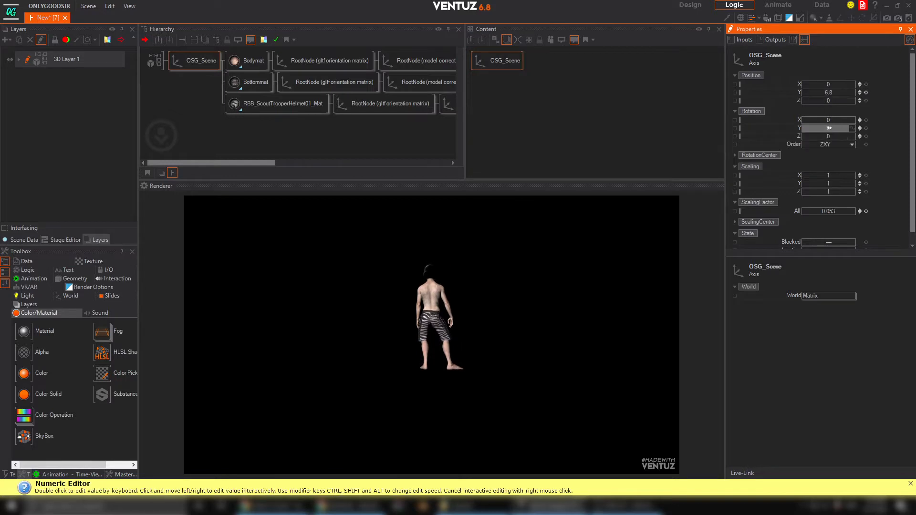
pyautogui.moveTo(829, 128); pyautogui.dragTo(816, 95)
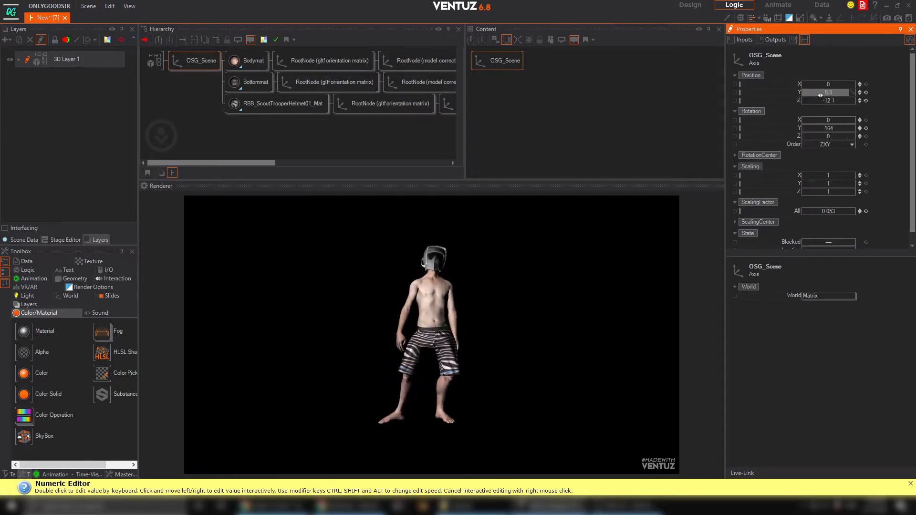
# Bring the three imported materials into the Content editor and set Bodymat's lighting model to Inherit.
pyautogui.click(252, 60)
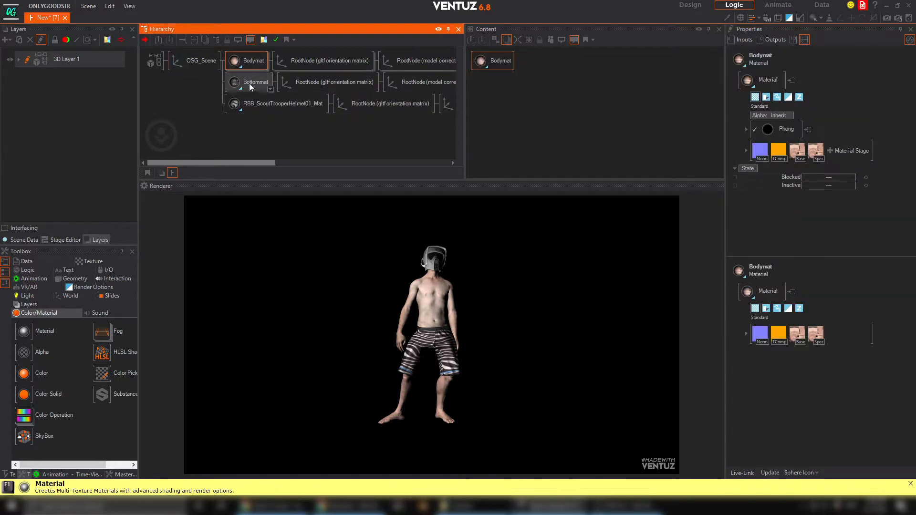
pyautogui.keyDown('ctrl'); pyautogui.click(256, 82); pyautogui.keyUp('ctrl')
pyautogui.keyDown('ctrl'); pyautogui.click(282, 104); pyautogui.keyUp('ctrl')
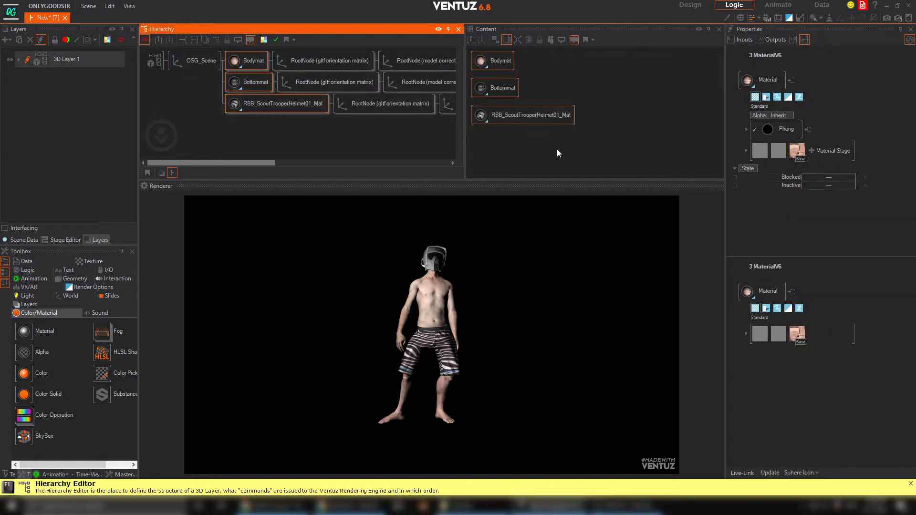
pyautogui.click(527, 143)
pyautogui.click(508, 66)
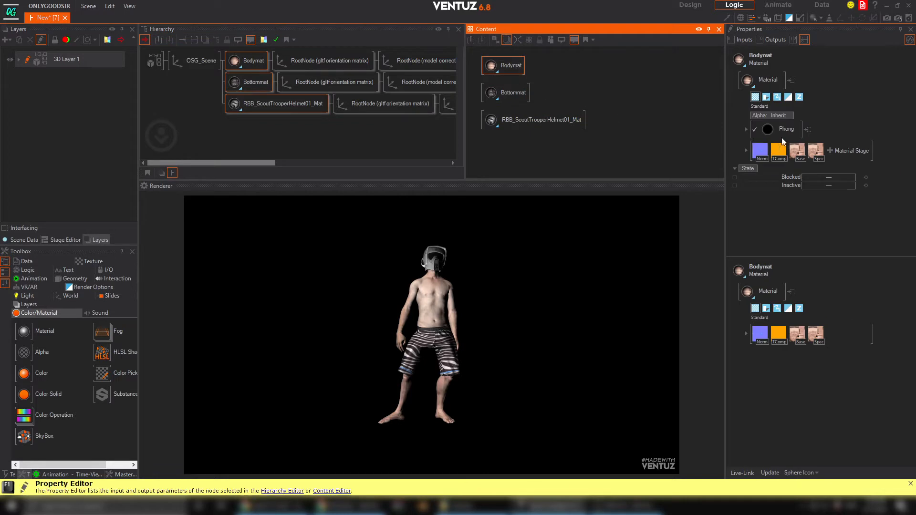
pyautogui.click(795, 130)
pyautogui.click(763, 140)
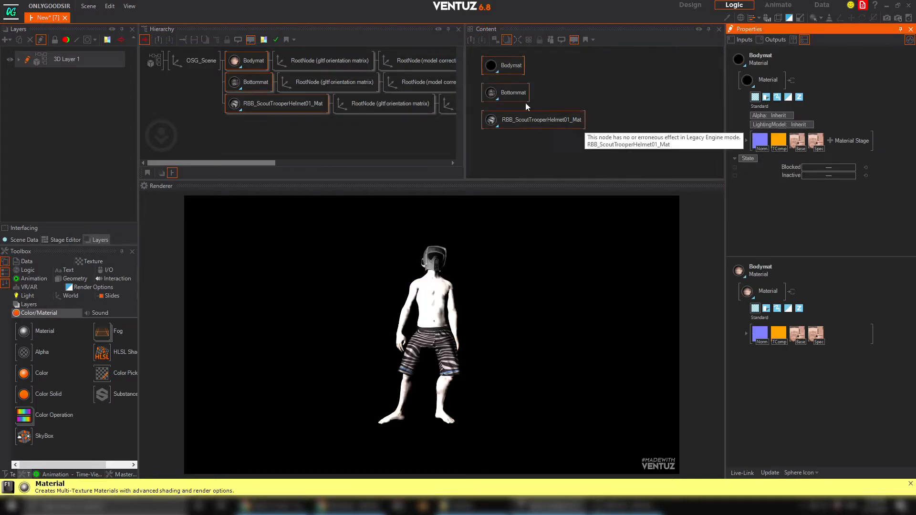
# Set the lighting model of Bottommat and RBB_ScoutTrooperHelmet01_Mat to Inherit.
pyautogui.click(519, 95)
pyautogui.click(787, 129)
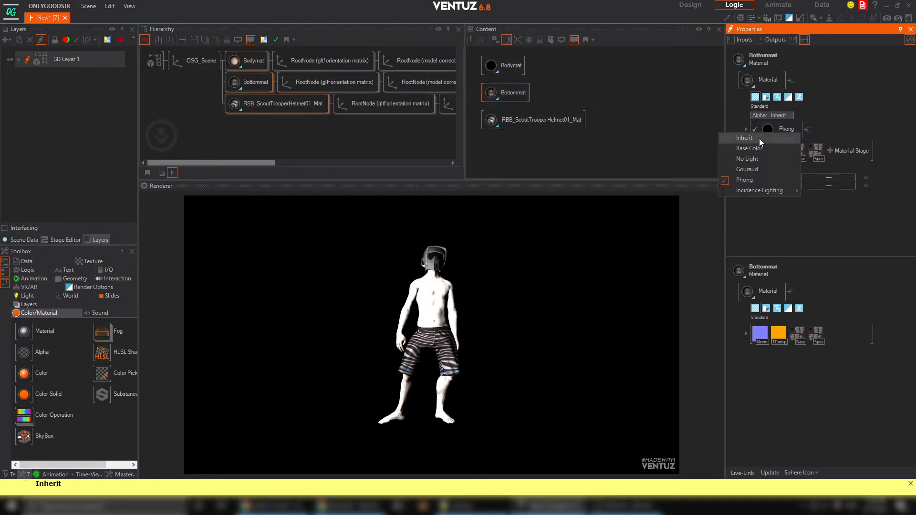
pyautogui.click(766, 140)
pyautogui.click(505, 121)
pyautogui.click(795, 130)
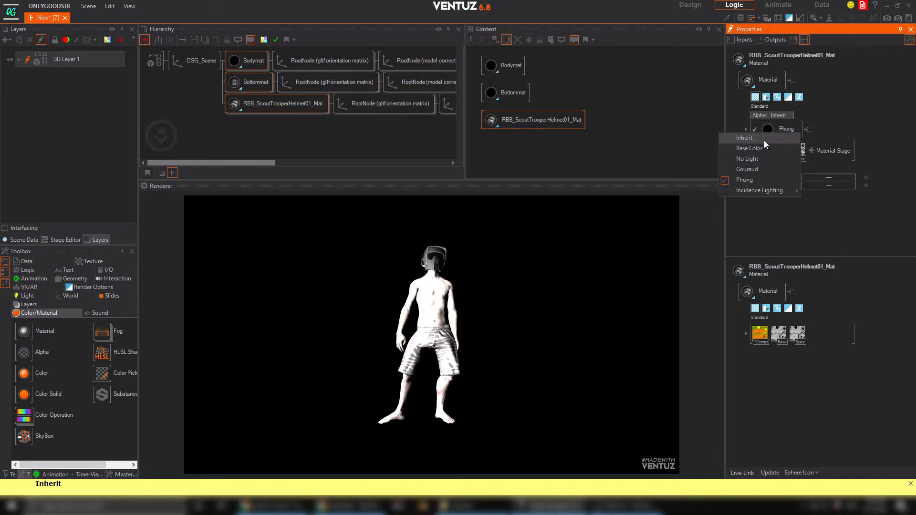
pyautogui.click(763, 140)
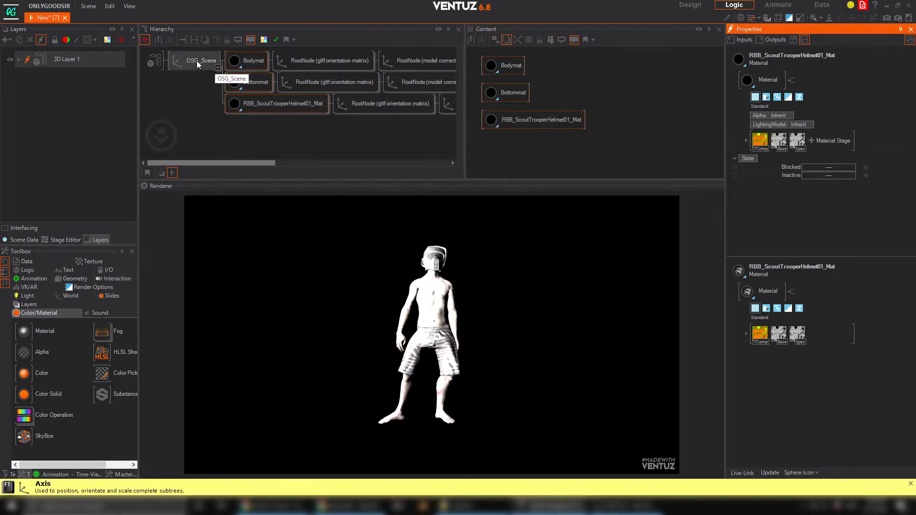
# Widen the Toolbox and insert a new Material node between OSG_Scene and the three imported materials.
pyautogui.click(204, 108)
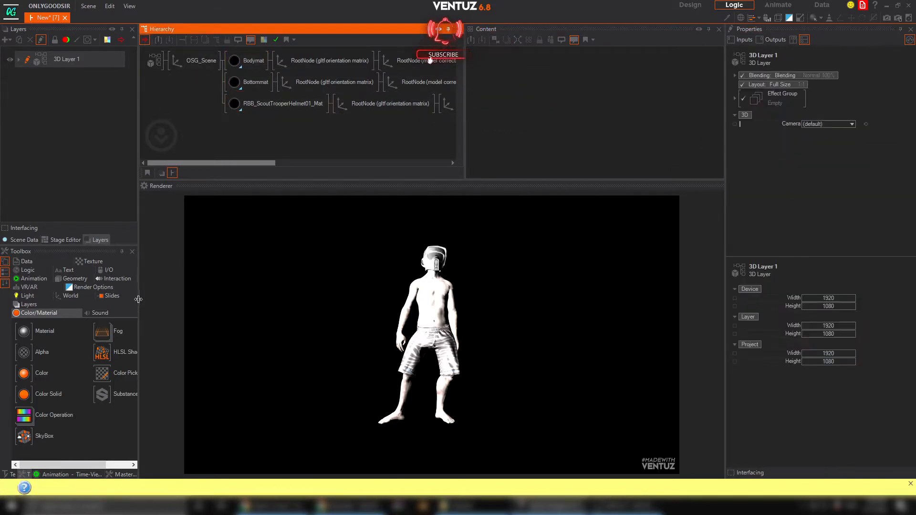
pyautogui.moveTo(179, 298); pyautogui.dragTo(179, 298)
pyautogui.moveTo(26, 318); pyautogui.dragTo(267, 59)
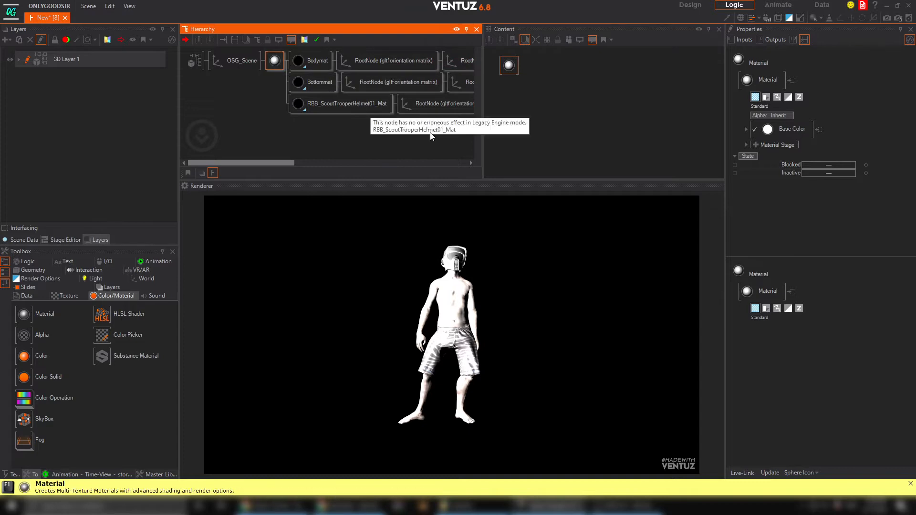
# Try the No Light lighting model on the new Material node and return it to Base Color.
pyautogui.click(795, 129)
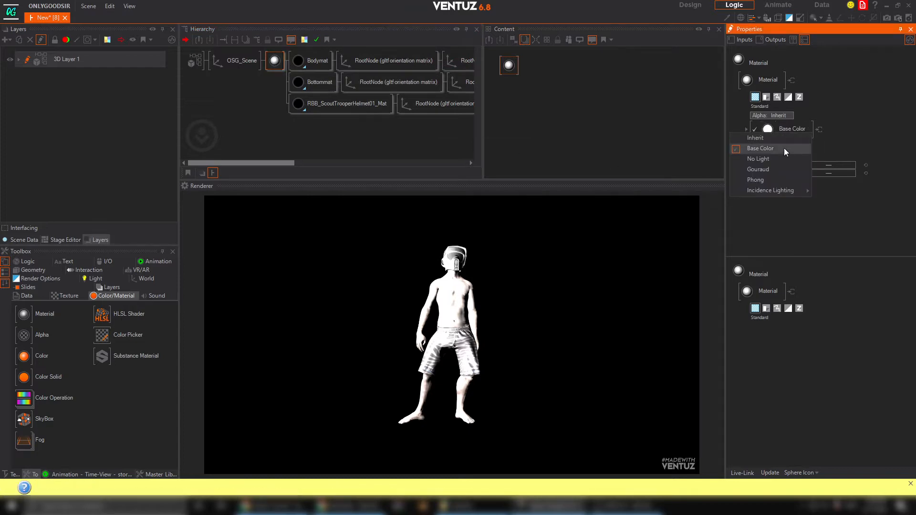
pyautogui.click(770, 157)
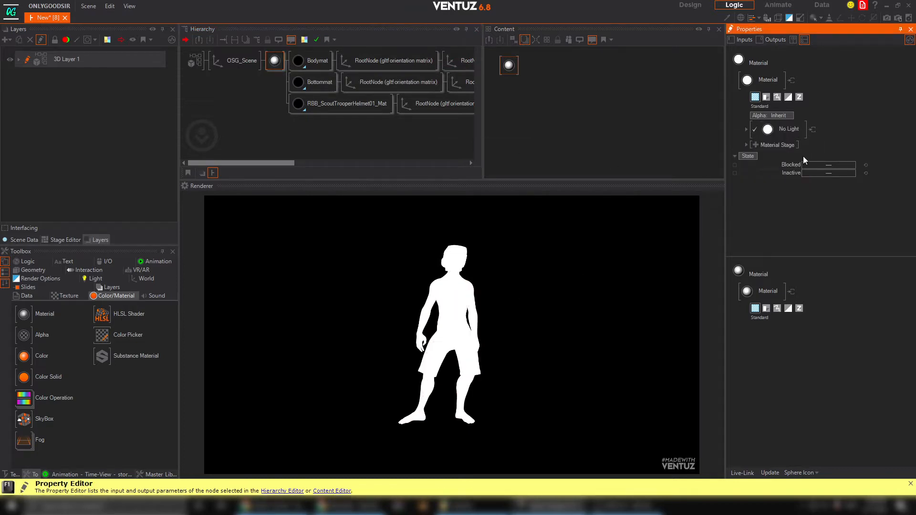
pyautogui.click(800, 130)
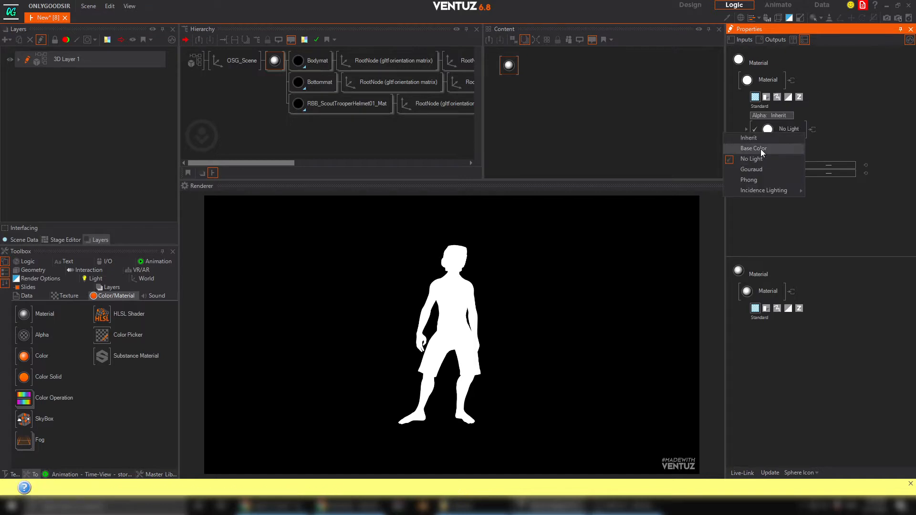
pyautogui.click(761, 149)
# Set the new Material node's base color to the blue 30, 116, 254.
pyautogui.click(746, 130)
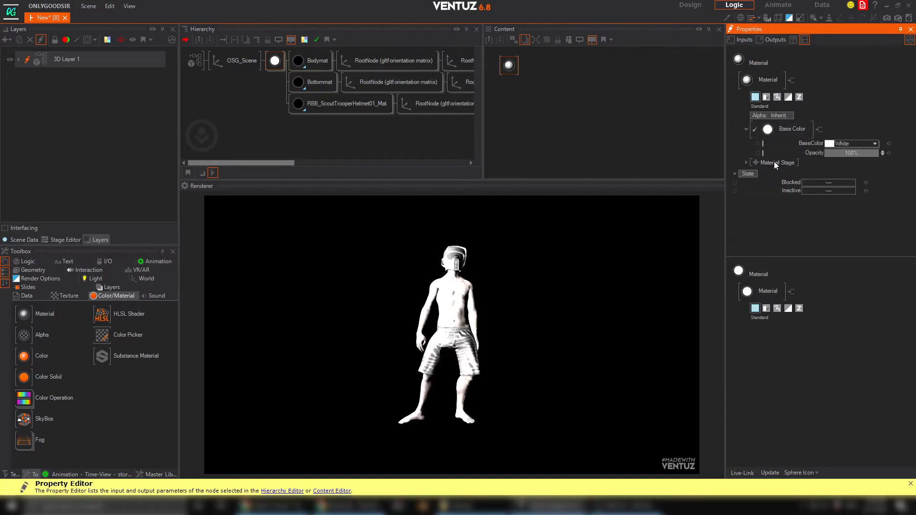
pyautogui.click(875, 144)
pyautogui.moveTo(852, 170); pyautogui.dragTo(900, 170)
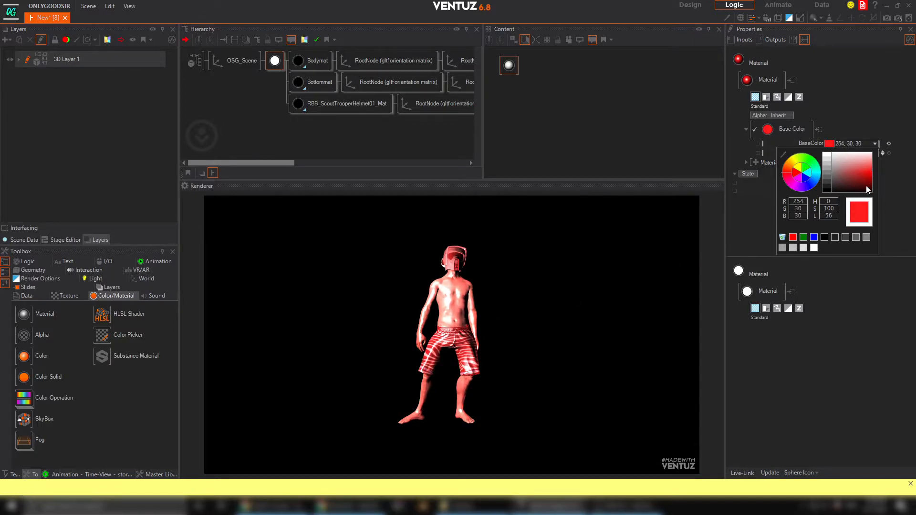
pyautogui.click(821, 185)
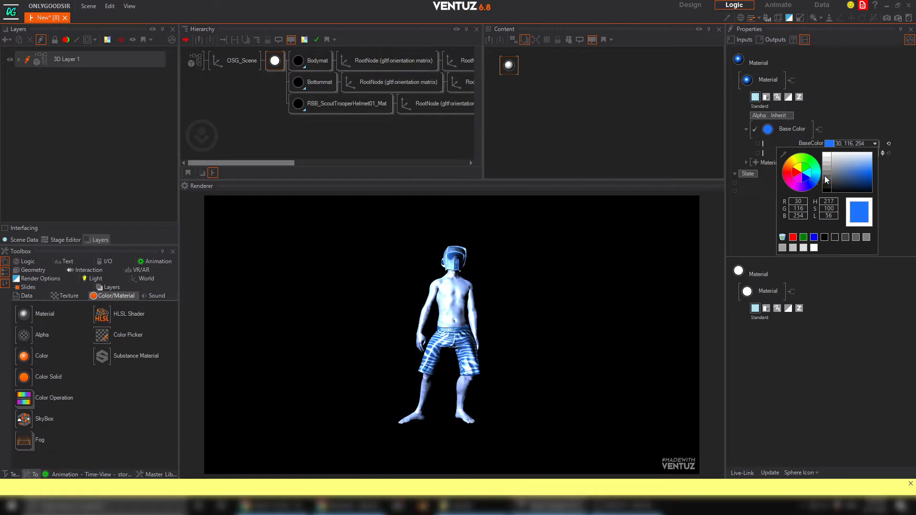
pyautogui.click(313, 63)
pyautogui.click(313, 87)
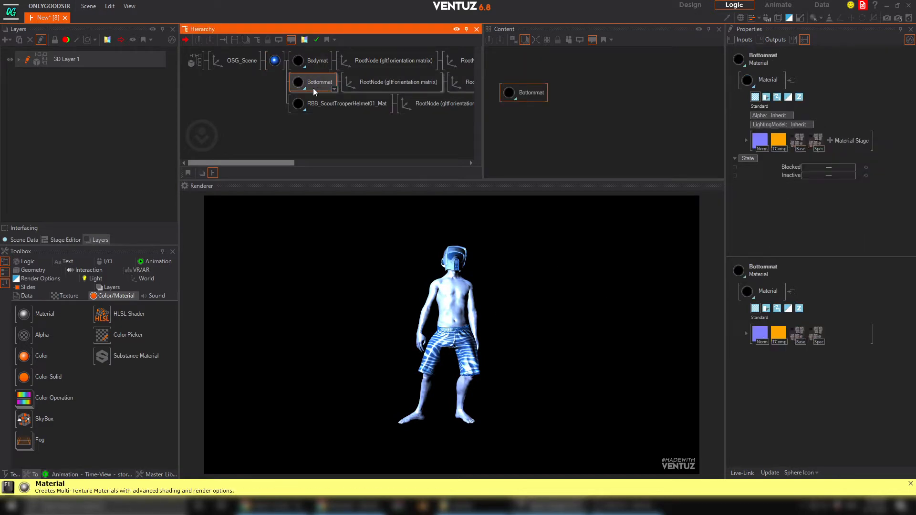
pyautogui.click(320, 99)
# Change the blue Material node's lighting model to Phong.
pyautogui.click(274, 60)
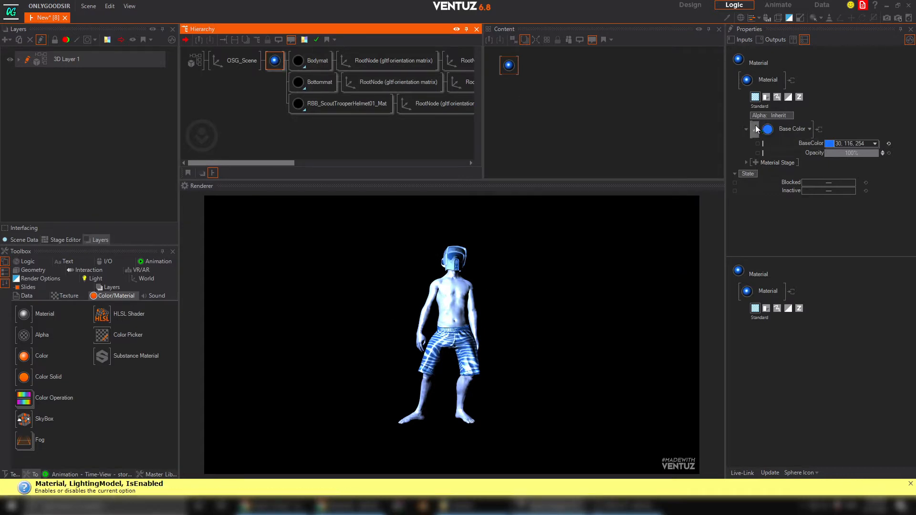
pyautogui.click(798, 128)
pyautogui.click(763, 179)
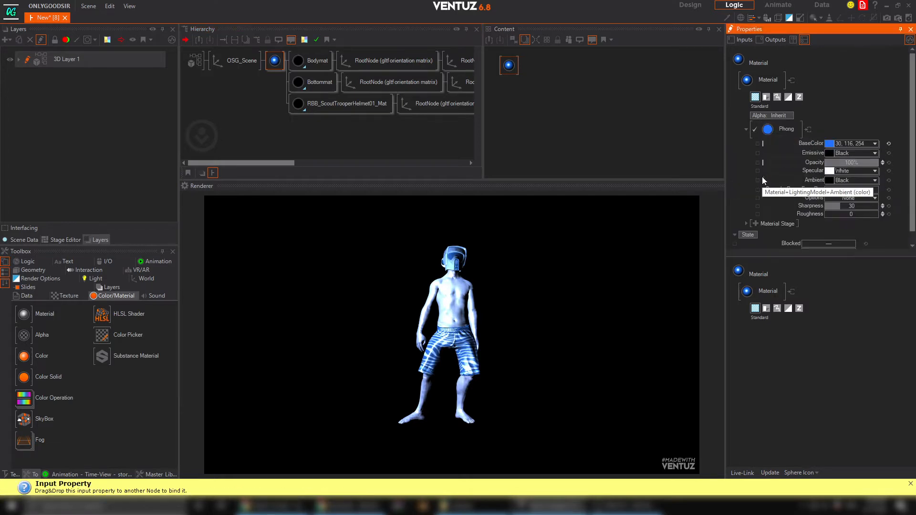
# Set the Phong material's specular color to the gray 91, 91, 91 and its sharpness to 99.
pyautogui.click(875, 171)
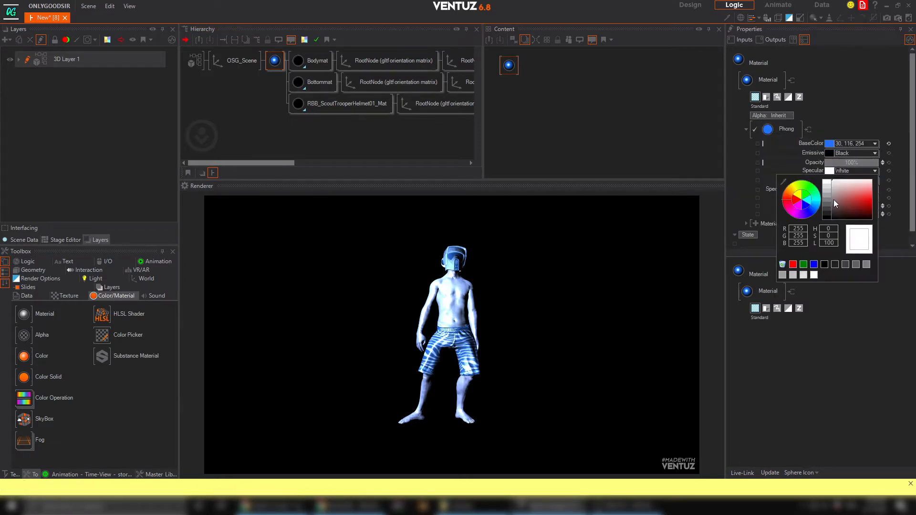
pyautogui.moveTo(833, 200); pyautogui.dragTo(821, 213)
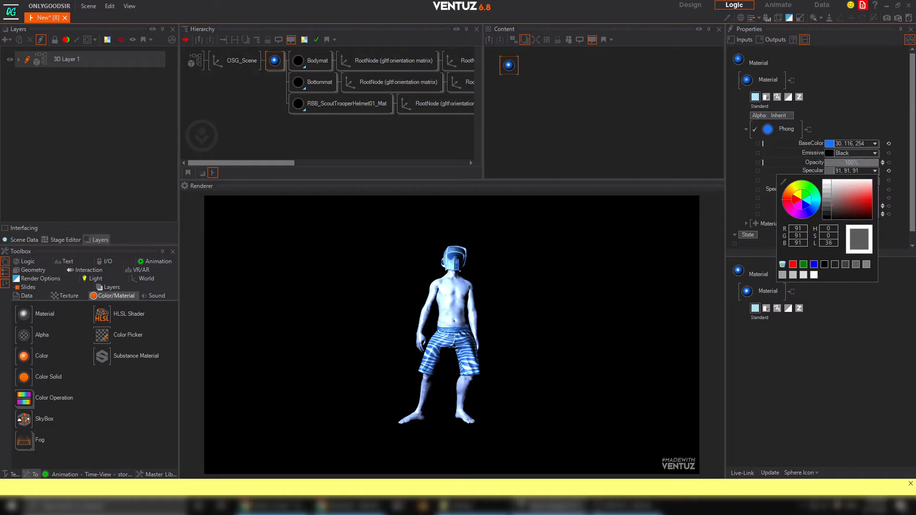
pyautogui.click(272, 505)
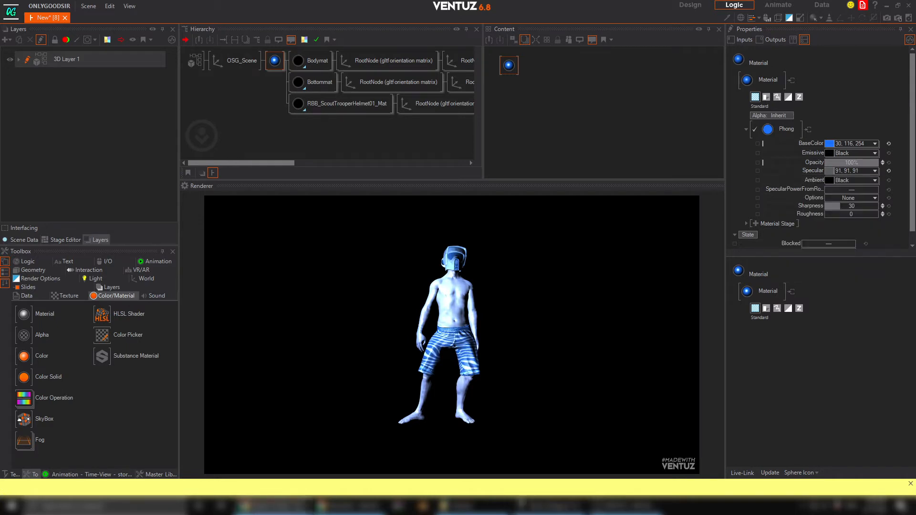
pyautogui.click(795, 376)
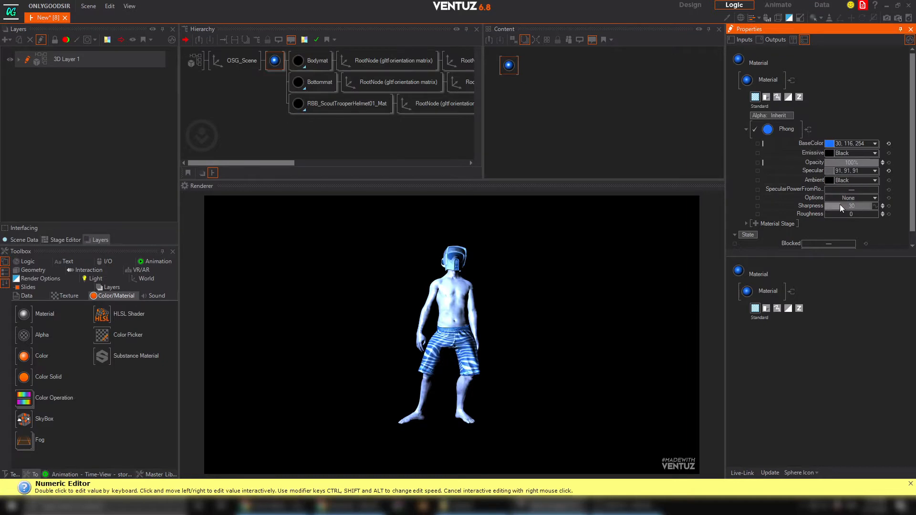
pyautogui.moveTo(845, 206)
pyautogui.mouseDown()
pyautogui.moveTo(827, 205)
pyautogui.moveTo(877, 205)
pyautogui.mouseUp()
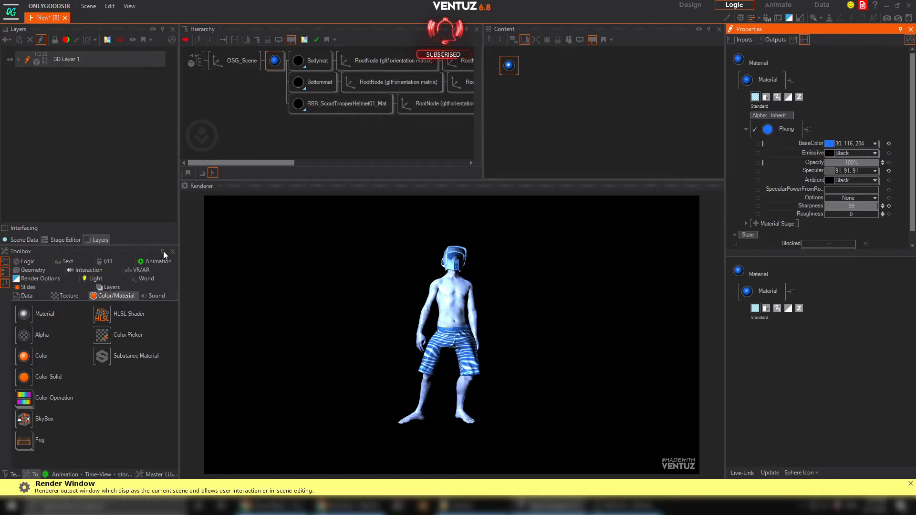
# Insert a Point Light between OSG_Scene and the blue Material node.
pyautogui.click(93, 278)
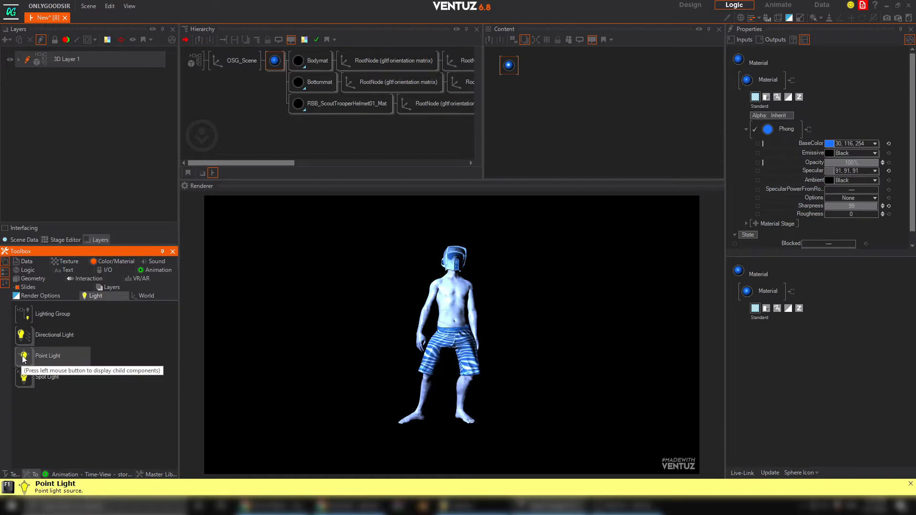
pyautogui.moveTo(23, 359); pyautogui.dragTo(270, 66)
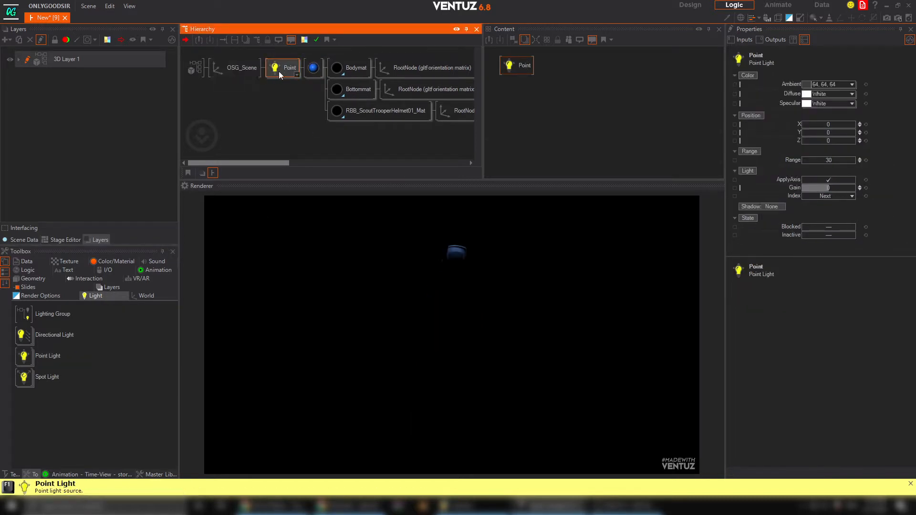
# Try shifting the OSG_Scene axis along X and reset its X position.
pyautogui.click(240, 74)
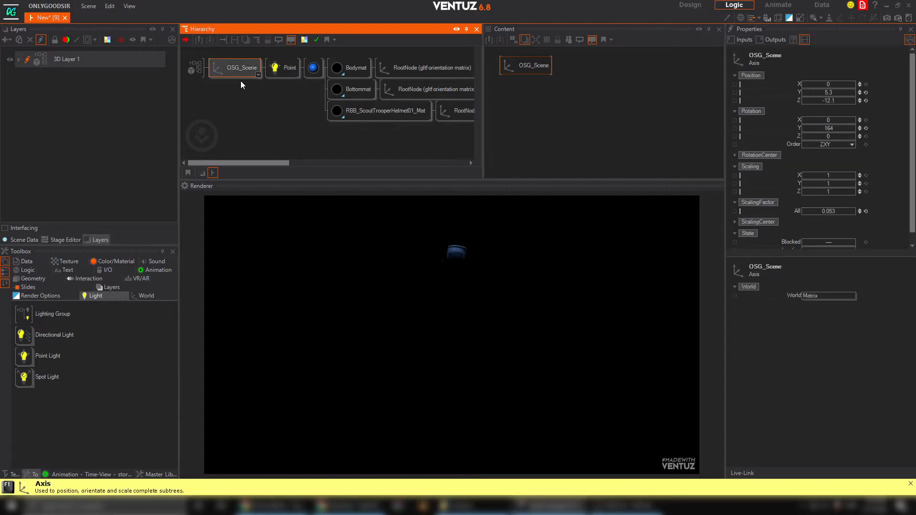
pyautogui.moveTo(820, 84); pyautogui.dragTo(904, 85)
pyautogui.click(866, 84)
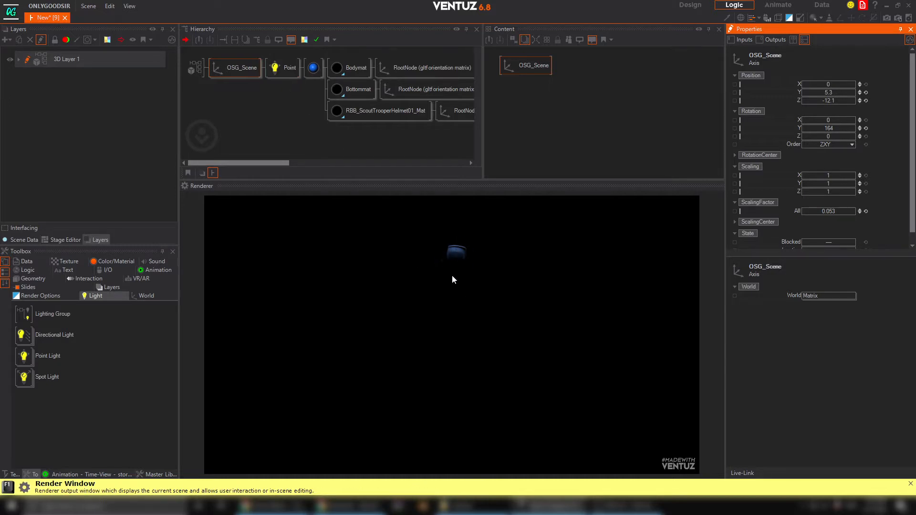
# Select the point light and display its wireframe helper in the rendered view.
pyautogui.click(282, 68)
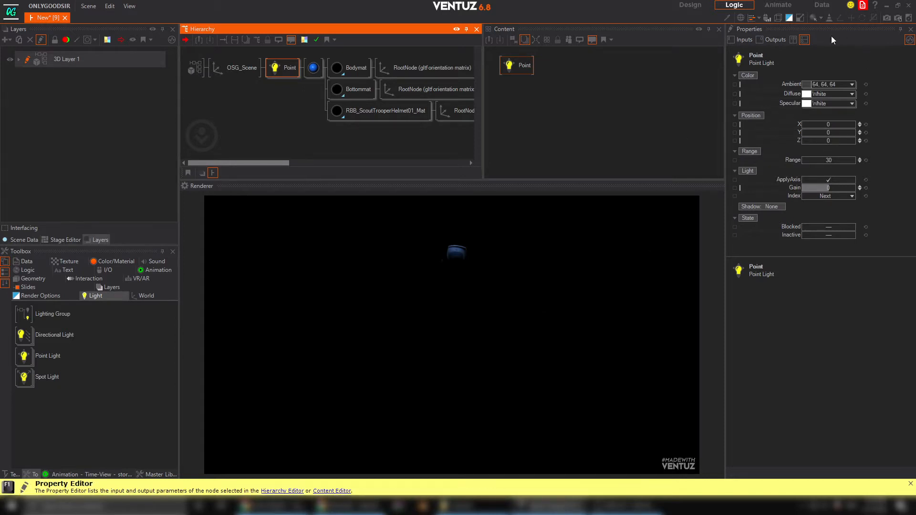
pyautogui.click(828, 18)
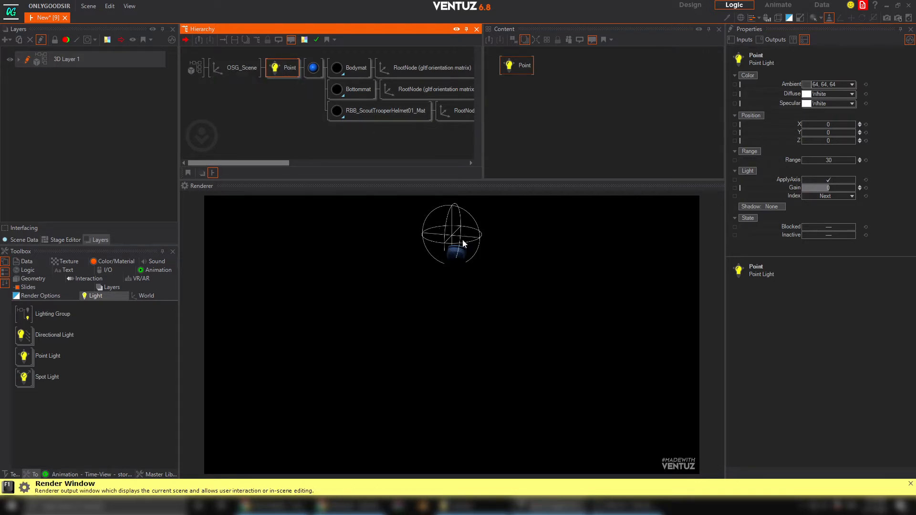
pyautogui.click(828, 19)
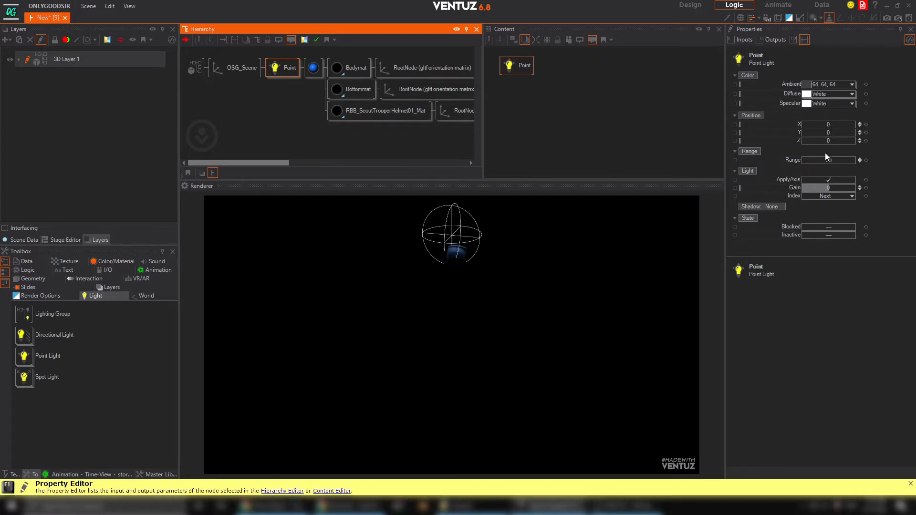
# Move the point light to Y -160.3 and Z 13.9 around the model's legs, with a range of 78.2 and a higher gain.
pyautogui.click(830, 132)
pyautogui.moveTo(831, 132); pyautogui.dragTo(768, 150)
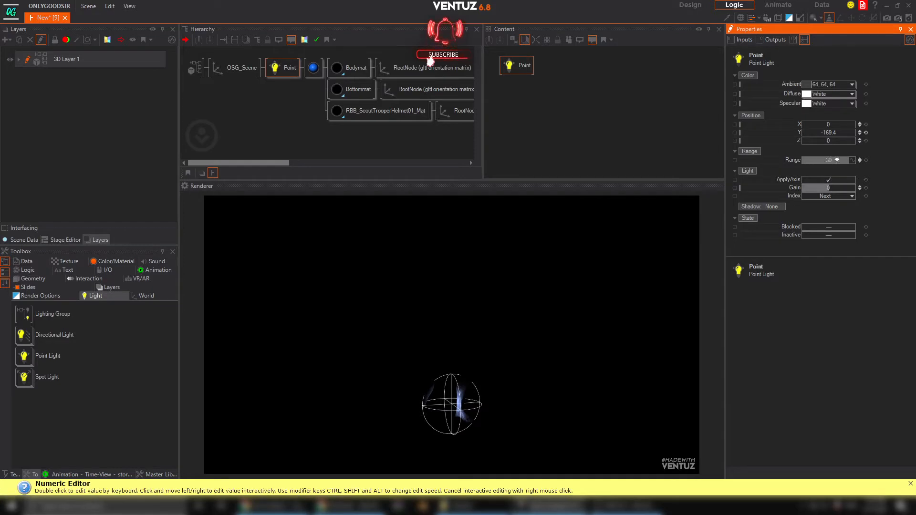
pyautogui.moveTo(837, 159); pyautogui.dragTo(849, 188)
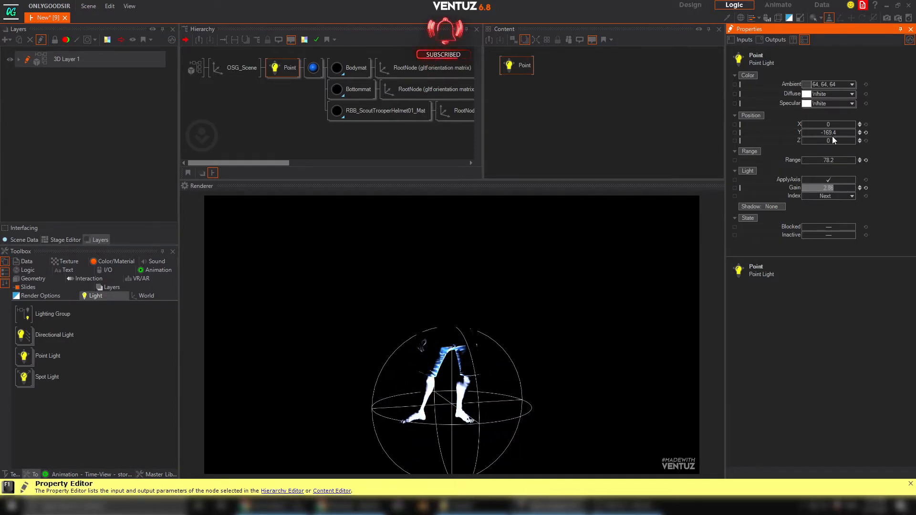
pyautogui.moveTo(833, 137); pyautogui.dragTo(848, 140)
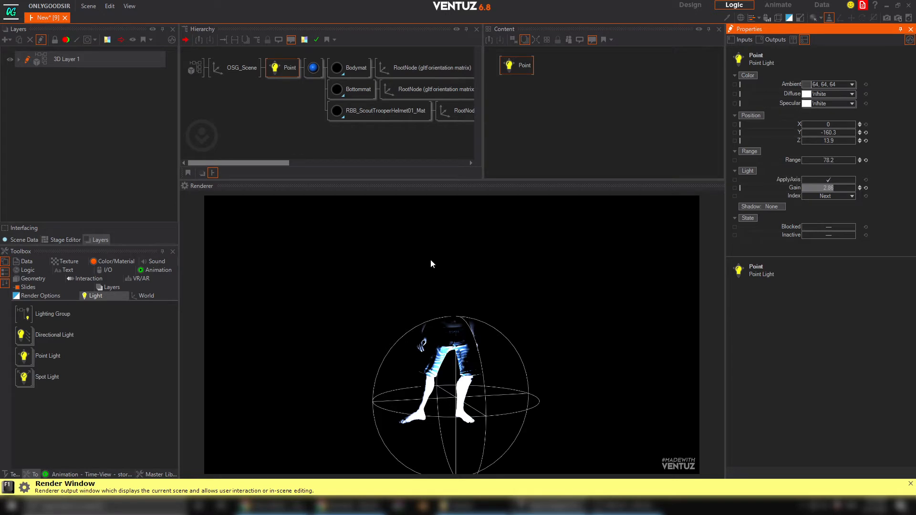
# Set the point light's specular color to gray 119, 119, 119, its diffuse color to blue 66, 179, 255, and its range to 81.4.
pyautogui.click(852, 103)
pyautogui.click(800, 136)
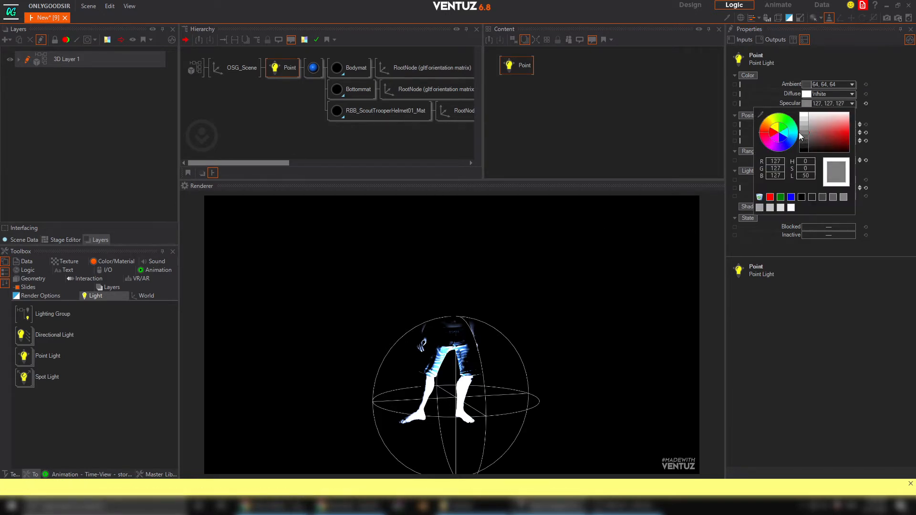
pyautogui.click(852, 95)
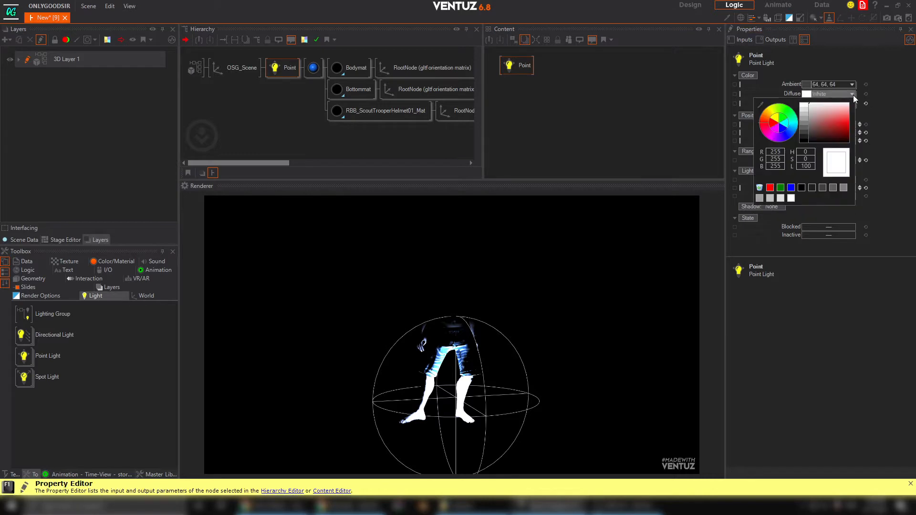
pyautogui.moveTo(793, 120); pyautogui.dragTo(866, 118)
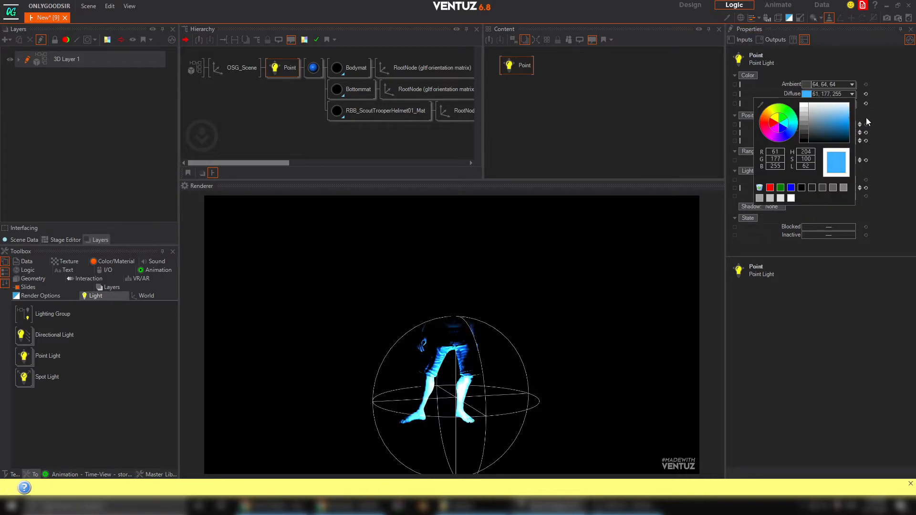
pyautogui.click(902, 123)
pyautogui.moveTo(829, 160)
pyautogui.mouseDown()
pyautogui.moveTo(864, 162)
pyautogui.moveTo(801, 163)
pyautogui.moveTo(831, 166)
pyautogui.mouseUp()
# Duplicate the point light in the hierarchy and move the first one to X -9.7, Y -16.2, Z 26.8 near the model's upper body.
pyautogui.click(276, 74)
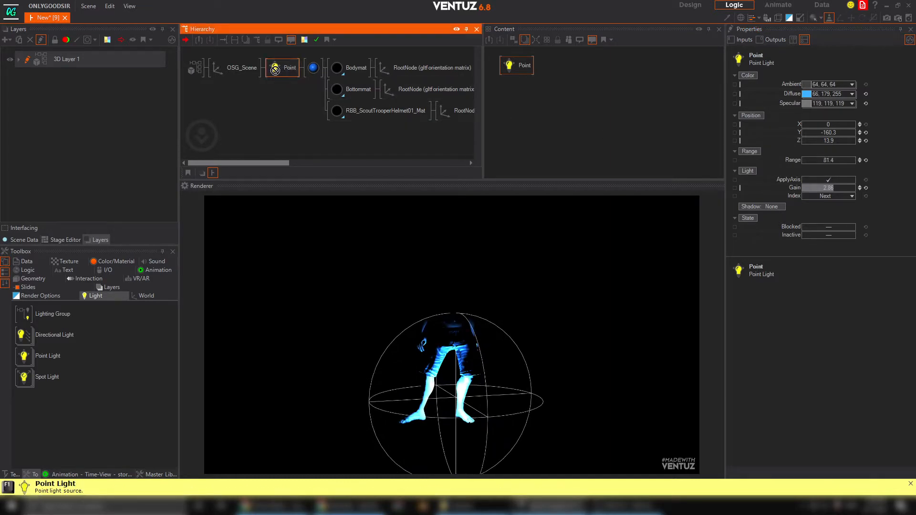
pyautogui.hotkey('ctrl', 'v')
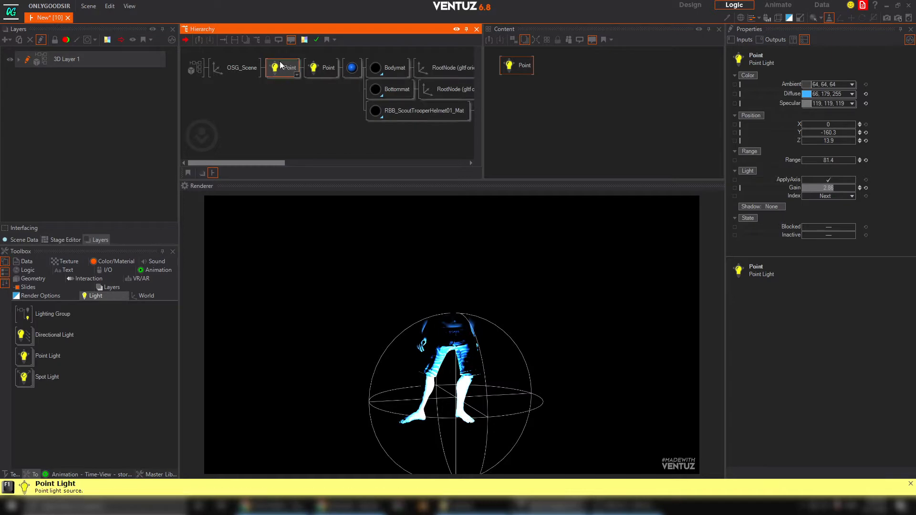
pyautogui.moveTo(835, 132)
pyautogui.mouseDown()
pyautogui.moveTo(854, 143)
pyautogui.moveTo(839, 124)
pyautogui.mouseUp()
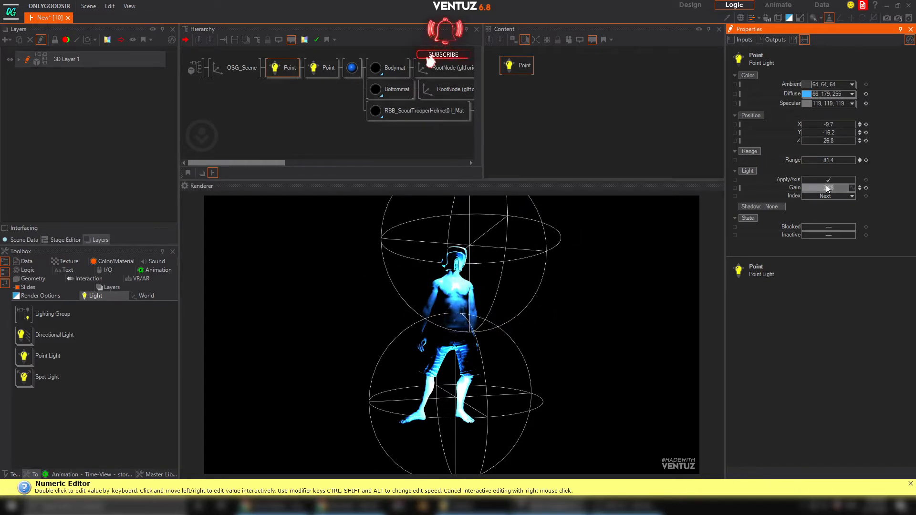
# Reduce the upper point light's gain to about 1 and hide the light wireframe helpers in the rendered view.
pyautogui.moveTo(828, 188); pyautogui.dragTo(816, 187)
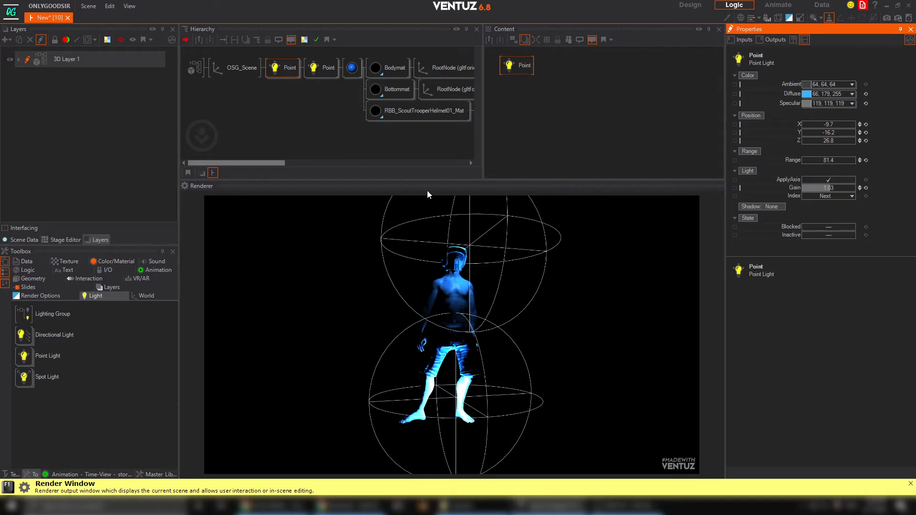
pyautogui.click(828, 19)
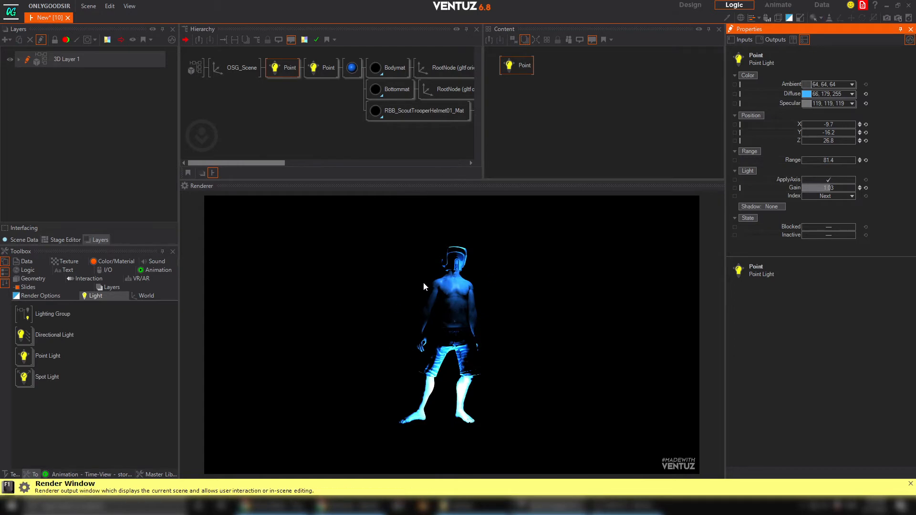
# Add a Rim Lighting stage with the Blue preset to the blue Phong material.
pyautogui.click(351, 67)
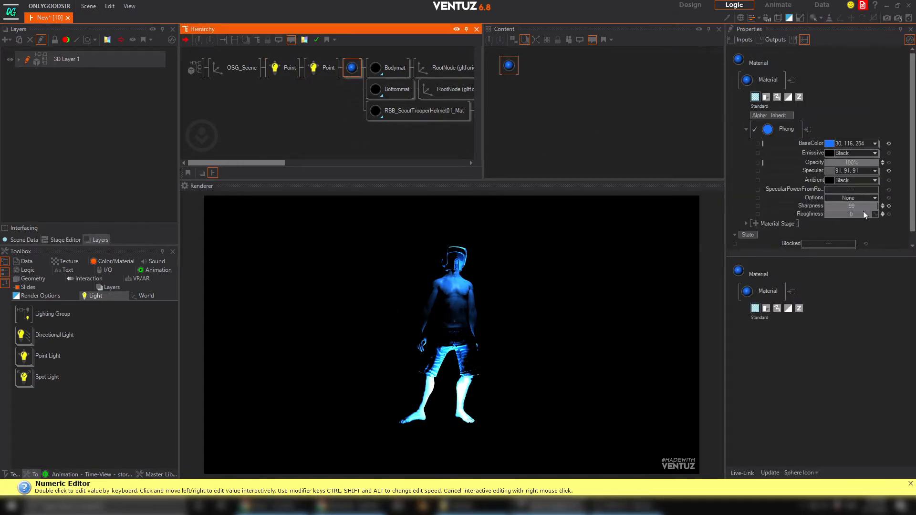
pyautogui.scroll(-1, 882, 151)
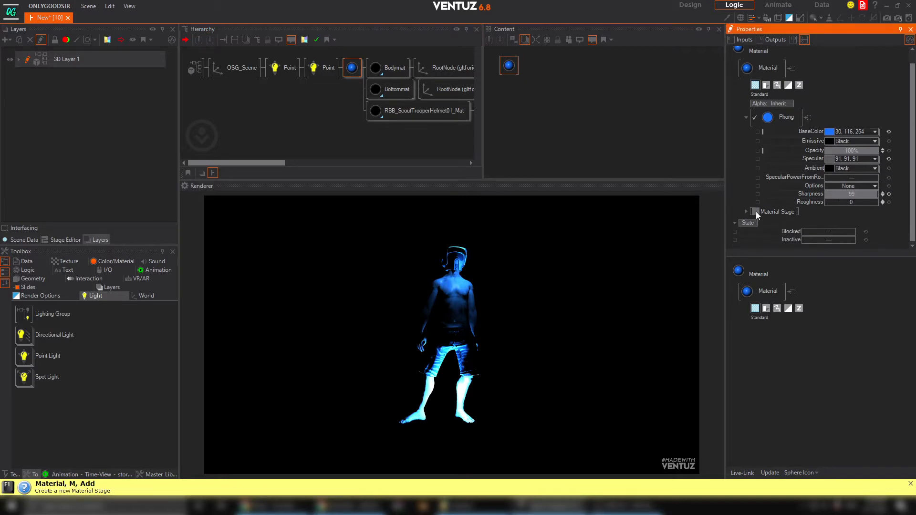
pyautogui.click(755, 211)
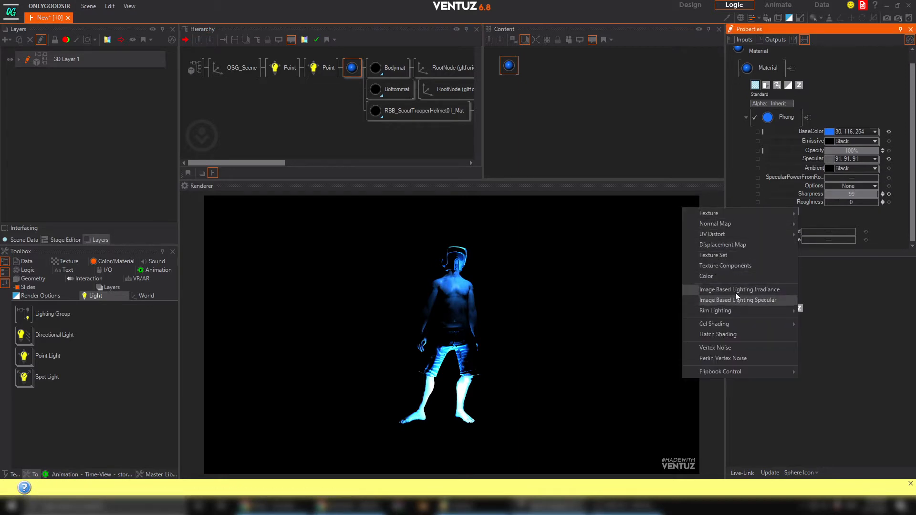
pyautogui.moveTo(723, 313)
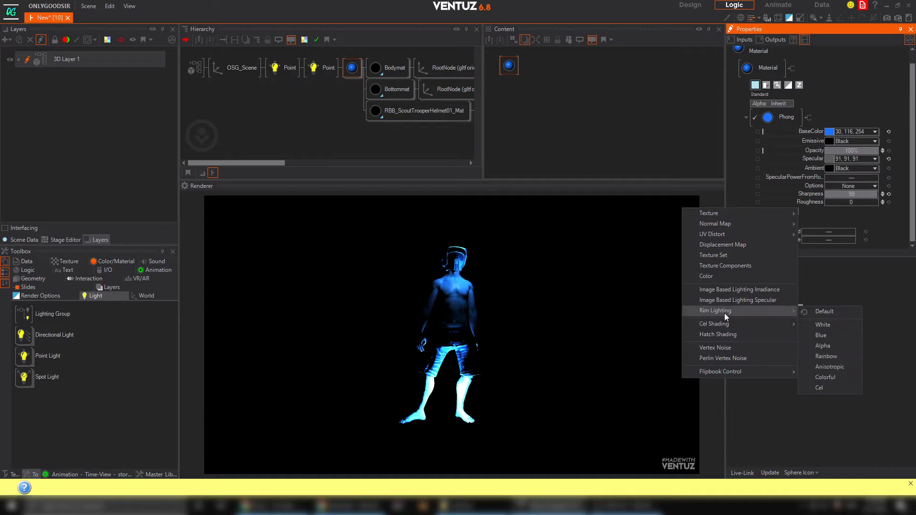
pyautogui.click(825, 337)
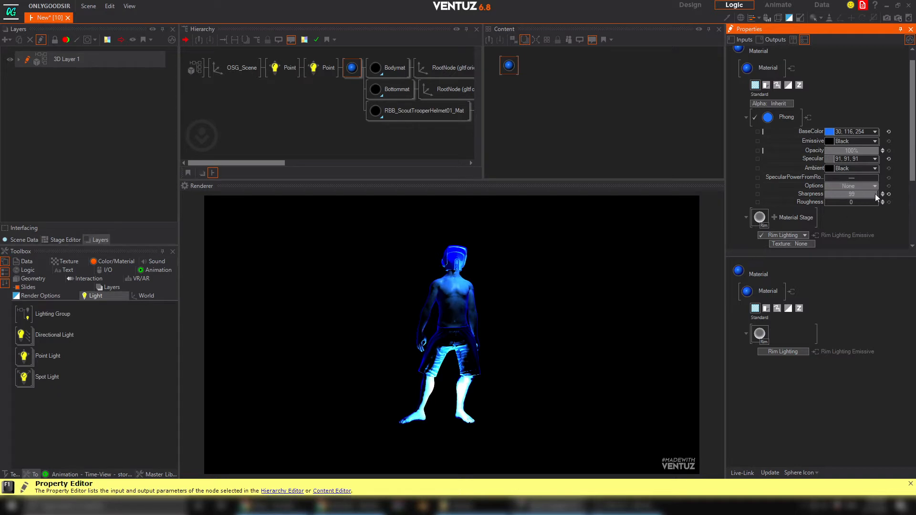
# Set the Phong material's base color to the lighter blue 45, 129, 254.
pyautogui.click(875, 132)
pyautogui.moveTo(864, 163)
pyautogui.mouseDown()
pyautogui.moveTo(871, 171)
pyautogui.moveTo(878, 157)
pyautogui.moveTo(877, 170)
pyautogui.moveTo(879, 156)
pyautogui.mouseUp()
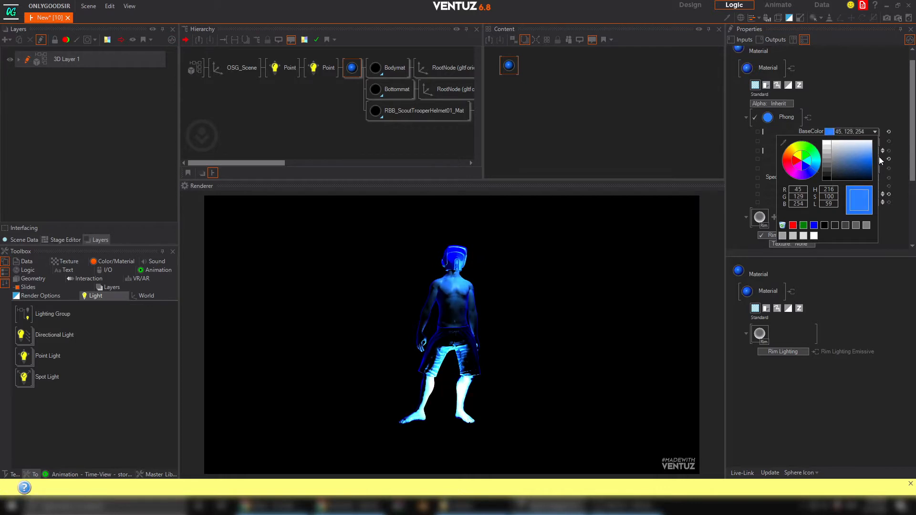
pyautogui.click(863, 90)
# Try different rim lighting colors and set the color to the blue 0, 132, 204.
pyautogui.scroll(-3, 747, 224)
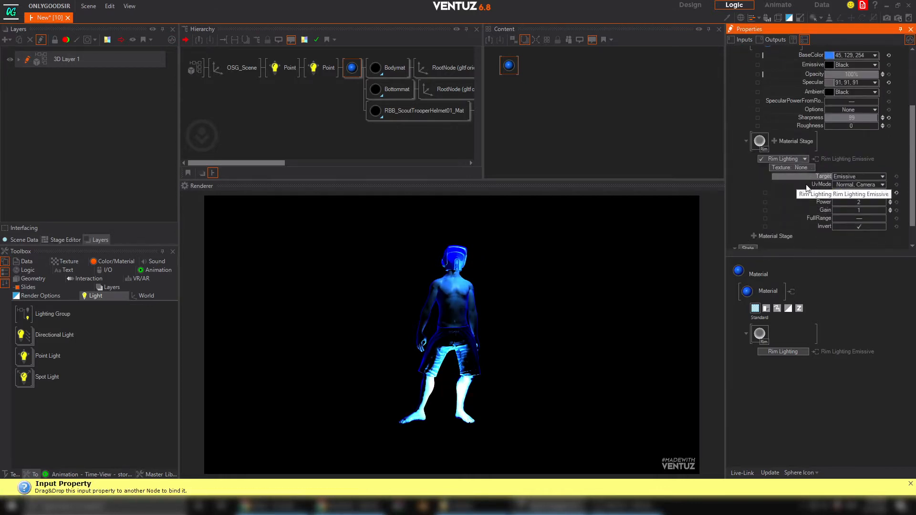
pyautogui.click(883, 192)
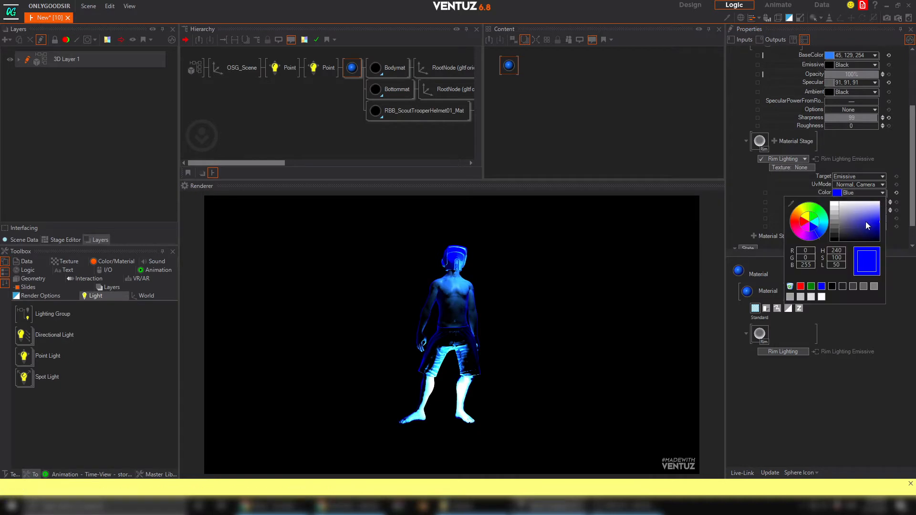
pyautogui.moveTo(866, 222); pyautogui.dragTo(899, 232)
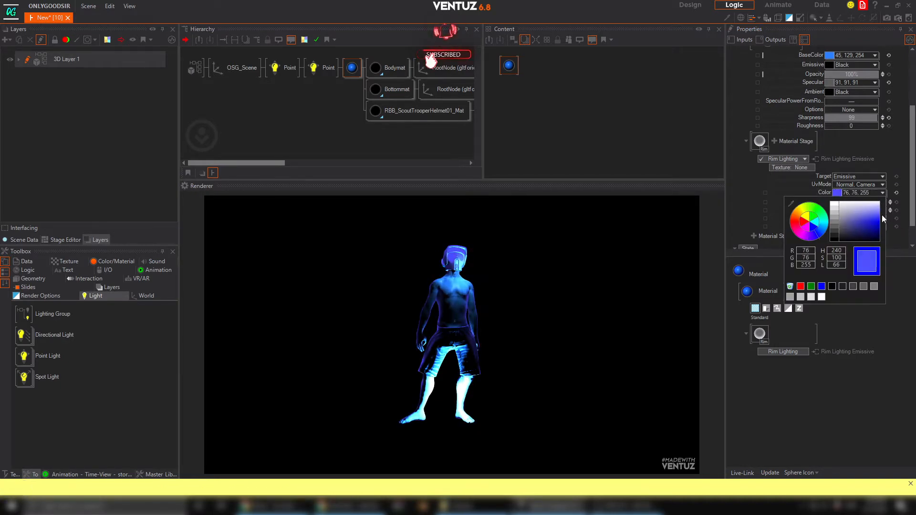
pyautogui.click(795, 215)
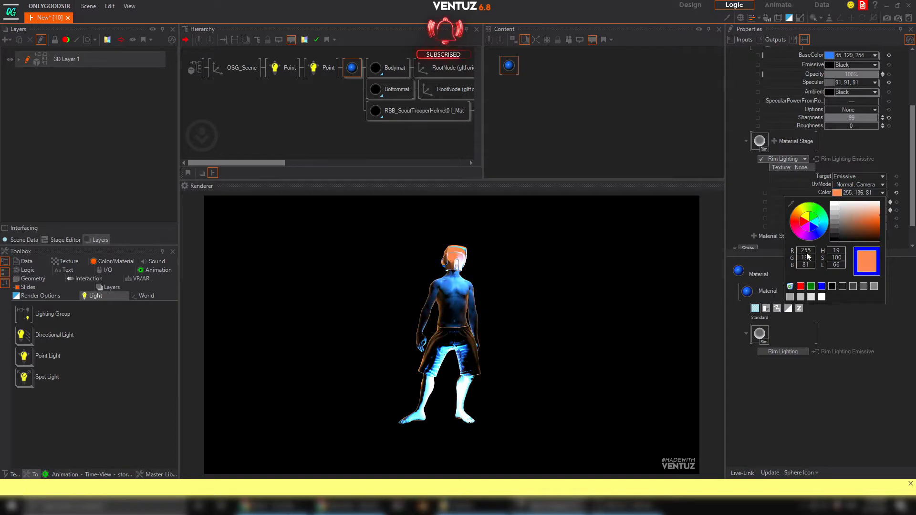
pyautogui.moveTo(794, 215); pyautogui.dragTo(912, 229)
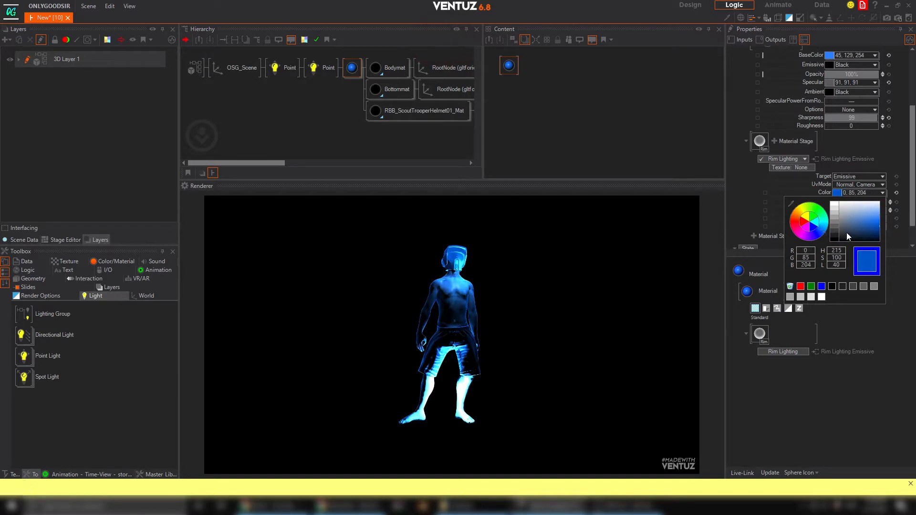
pyautogui.moveTo(824, 230); pyautogui.dragTo(826, 232)
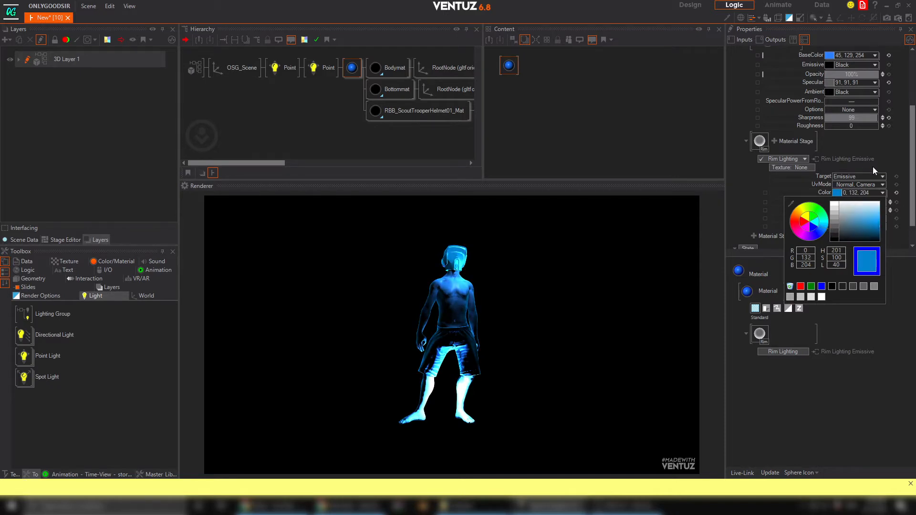
pyautogui.click(894, 163)
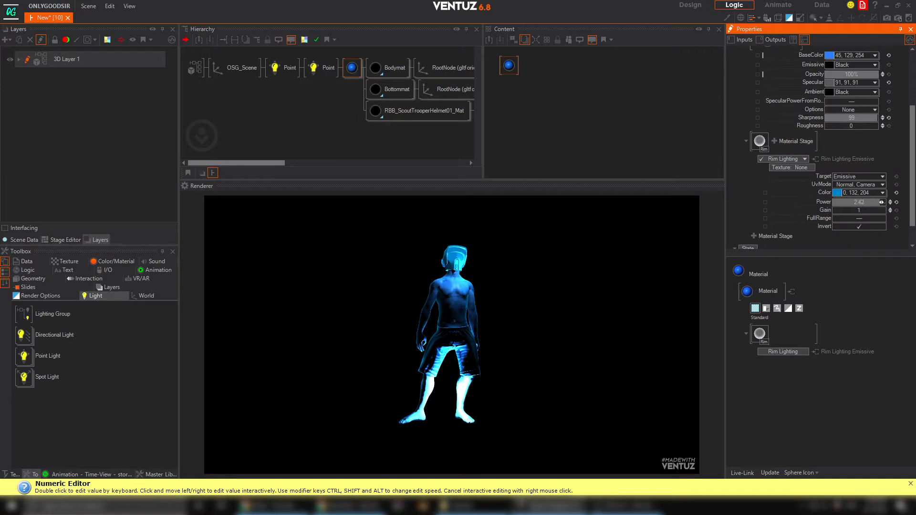
# Set the rim lighting's power to 1.39 and gain to 0.55, and change its color to the deeper blue 0, 64, 204.
pyautogui.moveTo(845, 205); pyautogui.dragTo(884, 208)
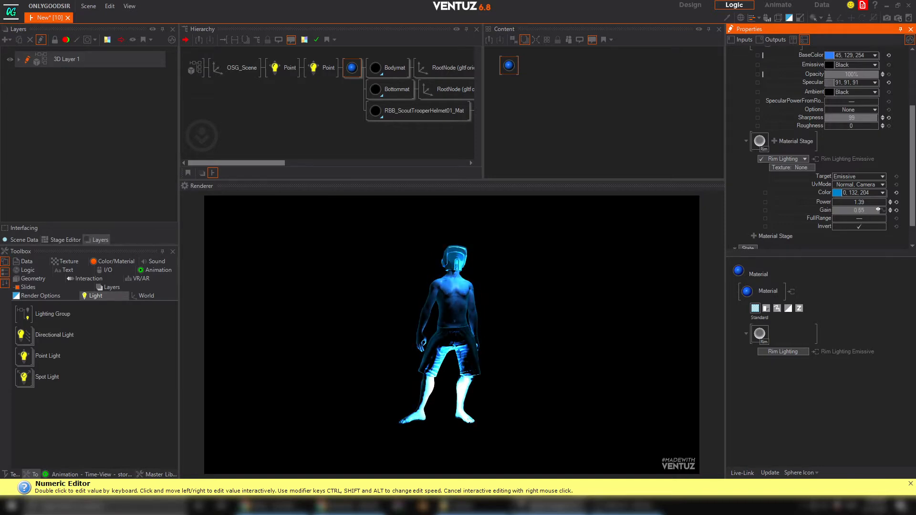
pyautogui.click(883, 192)
pyautogui.click(824, 235)
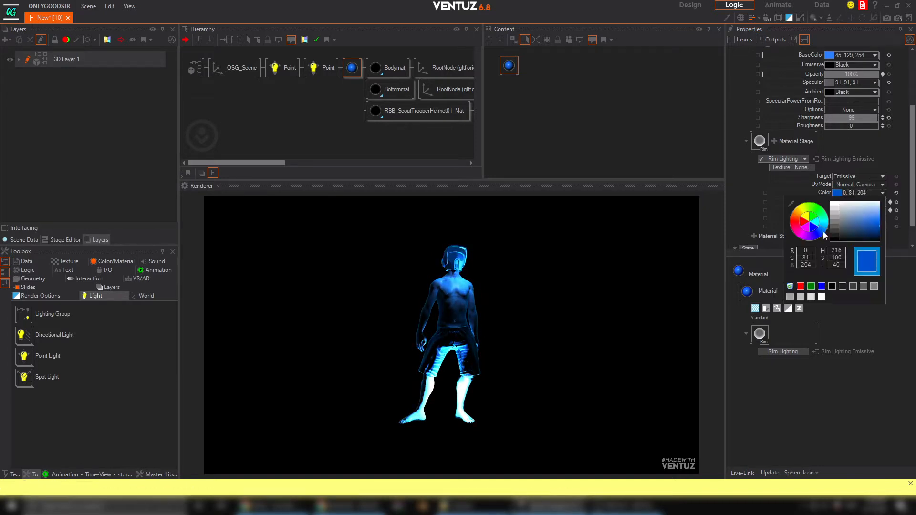
pyautogui.moveTo(823, 235); pyautogui.dragTo(821, 236)
pyautogui.click(897, 162)
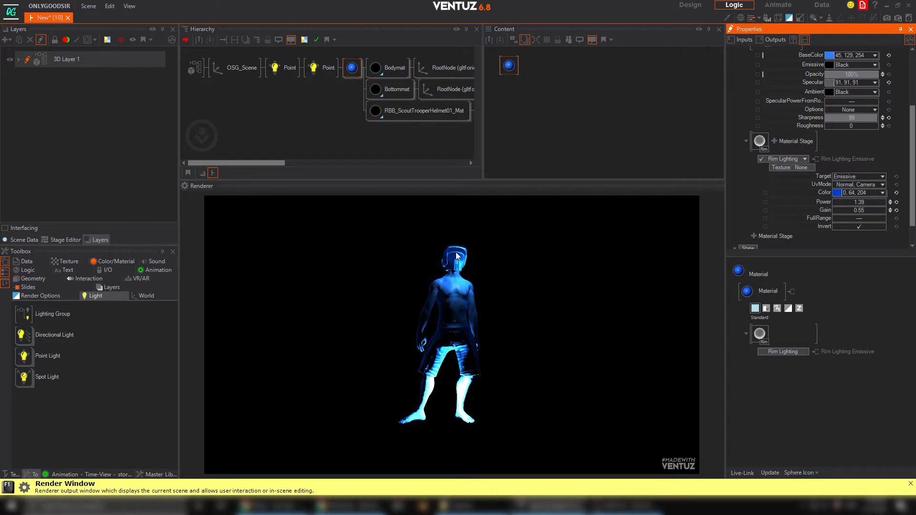
# Add an Alpha texture stage to the blue material alongside the rim lighting stage.
pyautogui.click(352, 67)
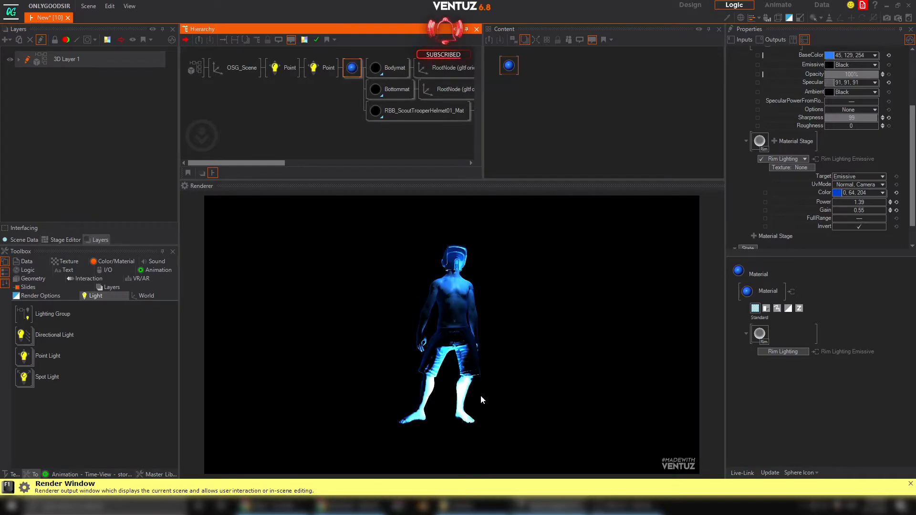
pyautogui.moveTo(912, 145); pyautogui.dragTo(915, 92)
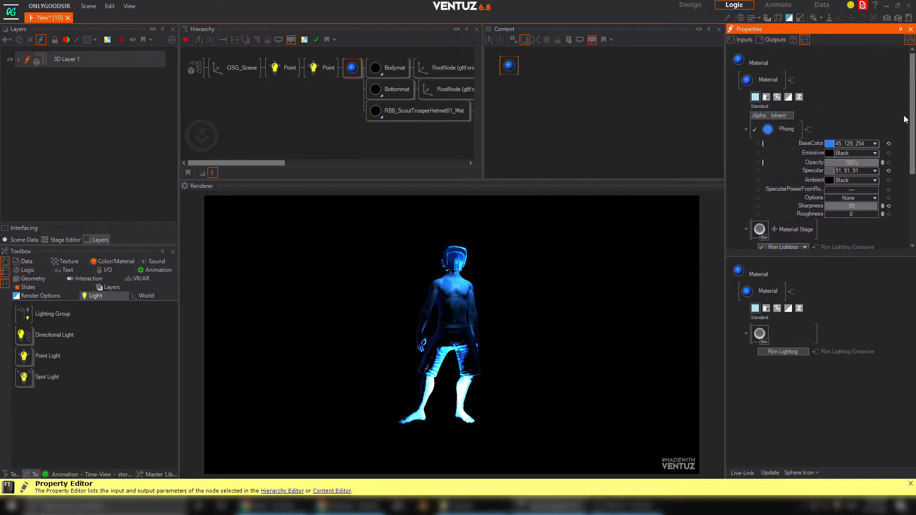
pyautogui.moveTo(912, 108); pyautogui.dragTo(908, 161)
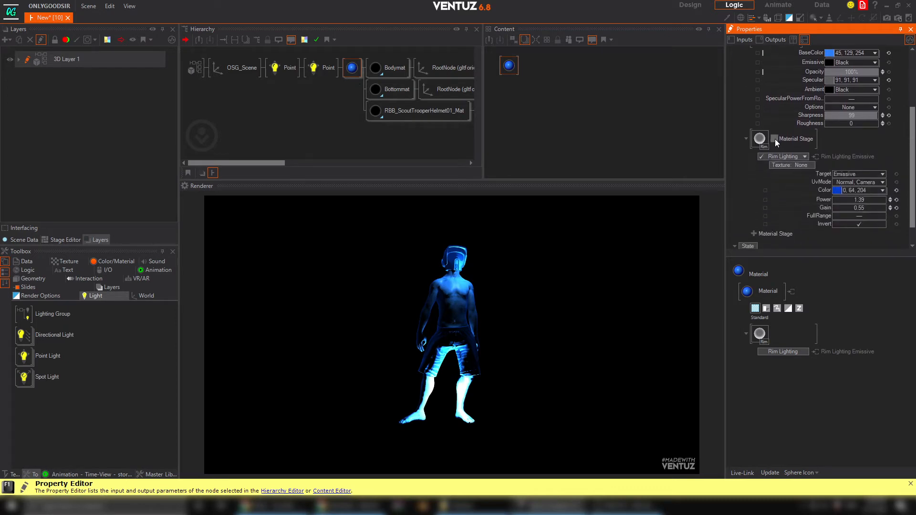
pyautogui.click(775, 138)
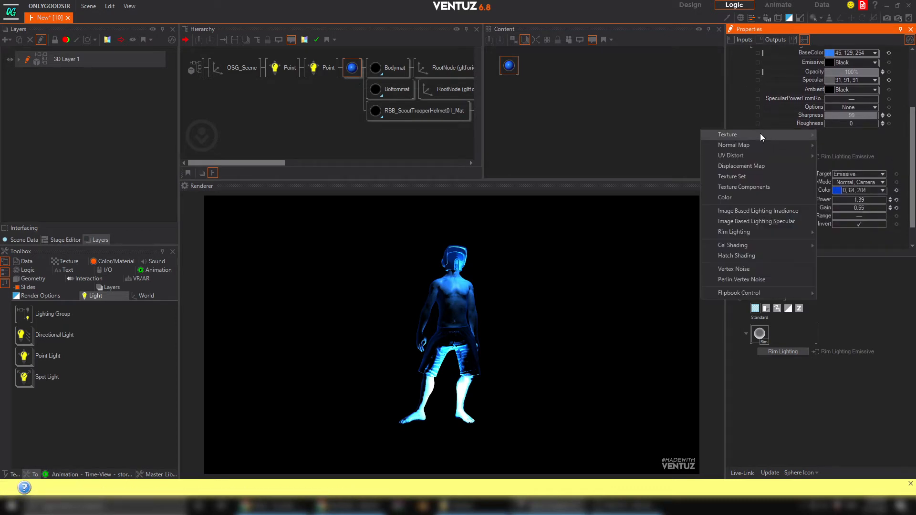
pyautogui.moveTo(761, 135)
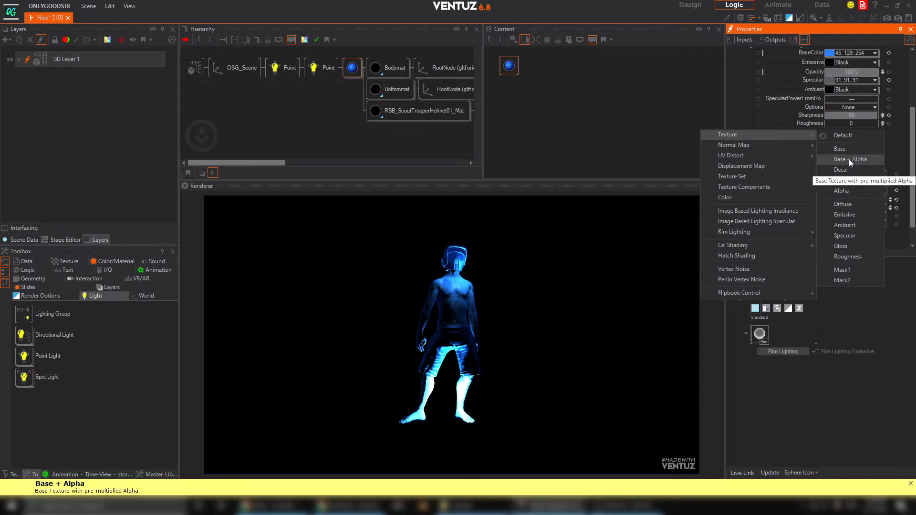
pyautogui.click(846, 191)
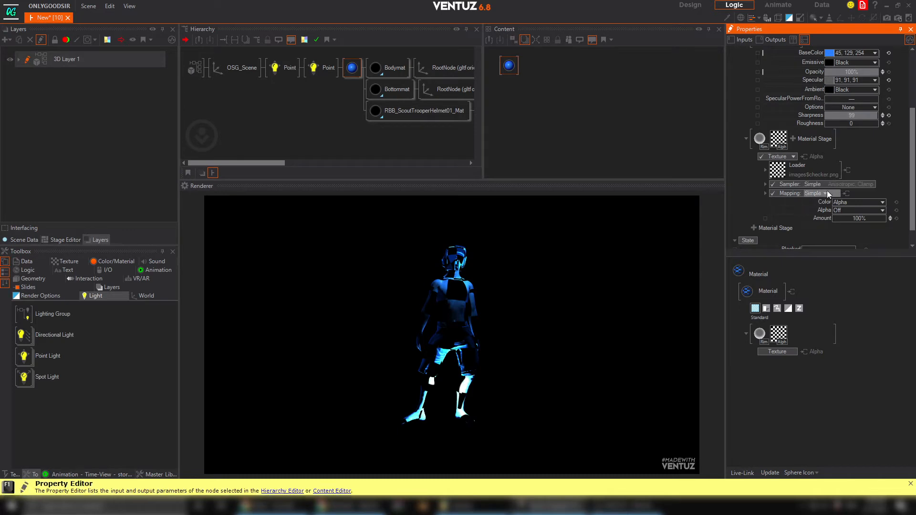
# Replace the alpha texture's image with the striped 1D Gradient preset and set its sampler to Simple Wrap.
pyautogui.click(806, 167)
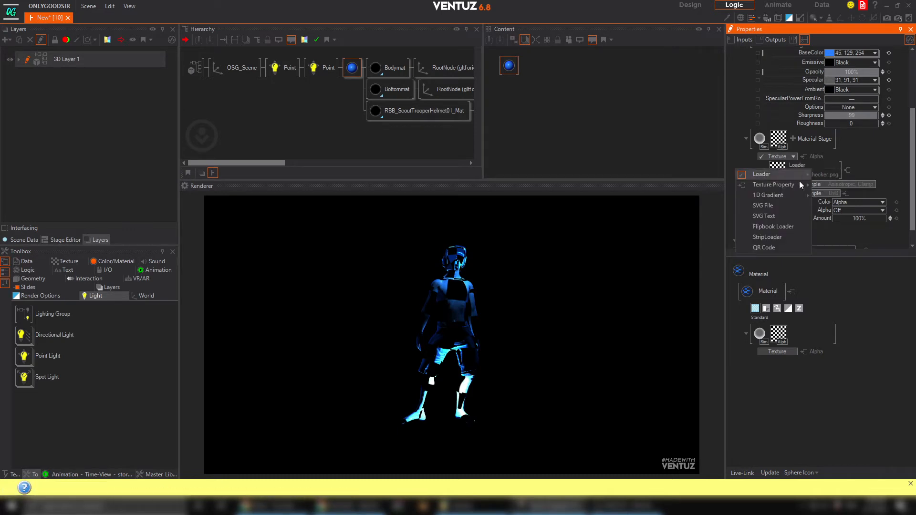
pyautogui.moveTo(759, 195)
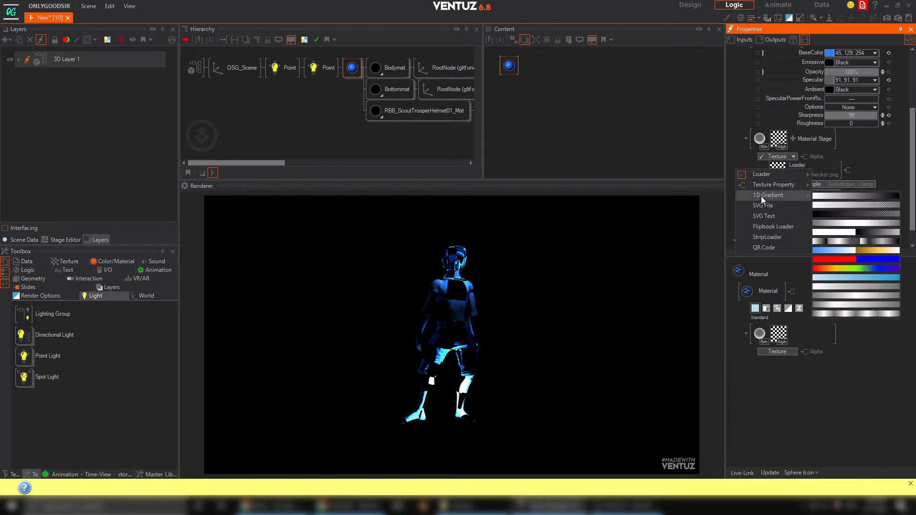
pyautogui.click(856, 313)
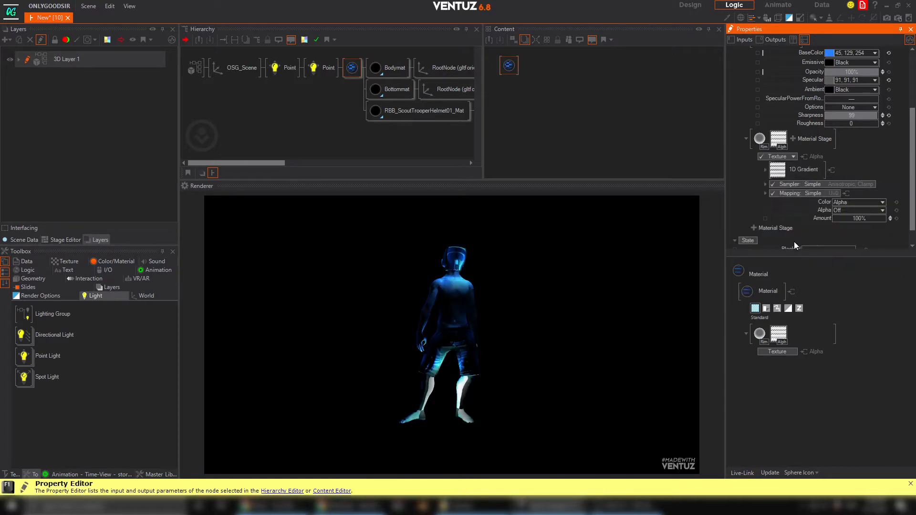
pyautogui.click(854, 184)
pyautogui.moveTo(806, 193)
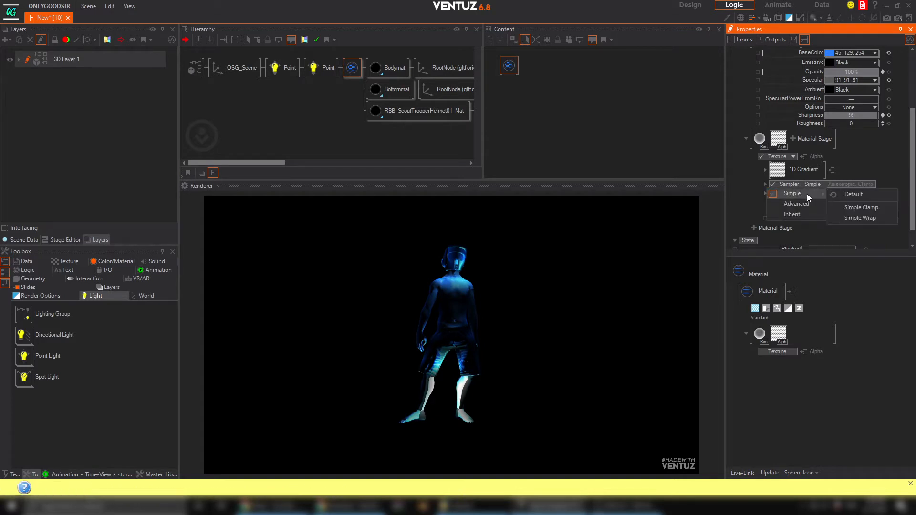
pyautogui.click(867, 218)
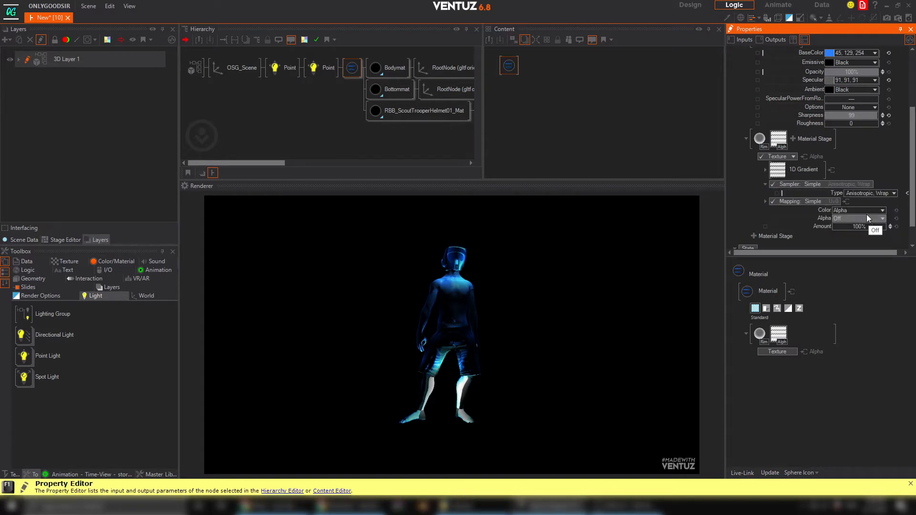
# Change the gradient's mapping to Screen Aligned 2D Mapping and set its ScalingY to 0.02.
pyautogui.click(823, 202)
pyautogui.moveTo(794, 222)
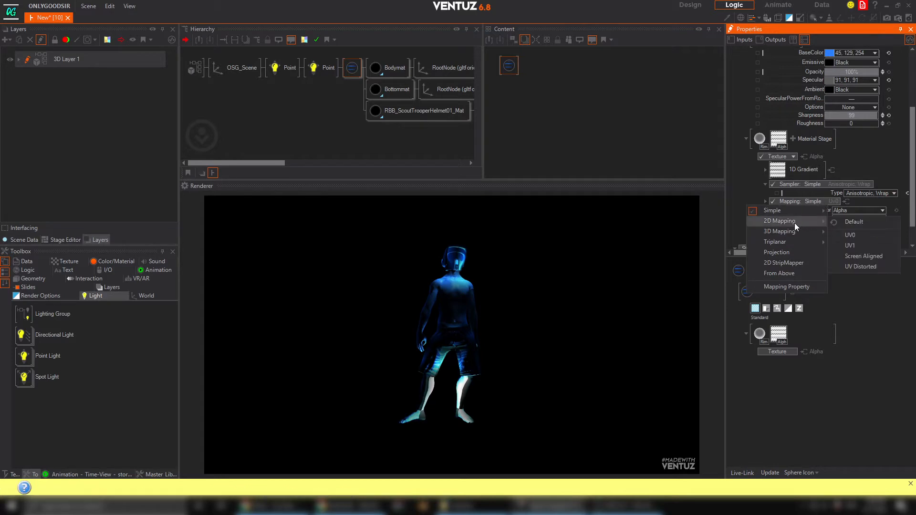
pyautogui.click(861, 258)
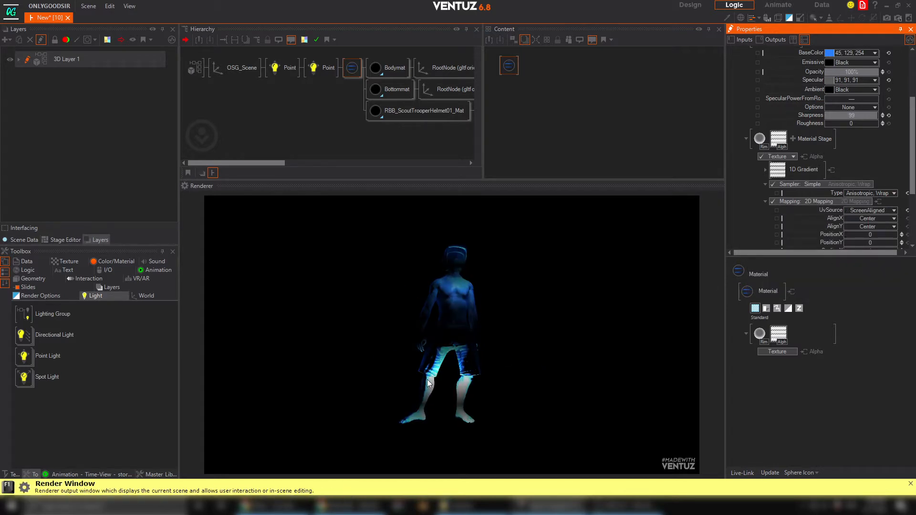
pyautogui.scroll(-4, 847, 199)
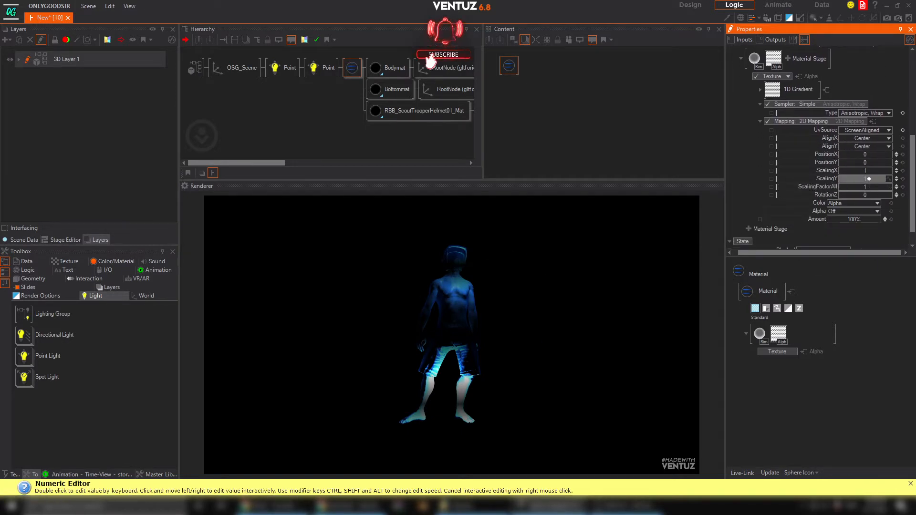
pyautogui.moveTo(868, 179); pyautogui.dragTo(839, 176)
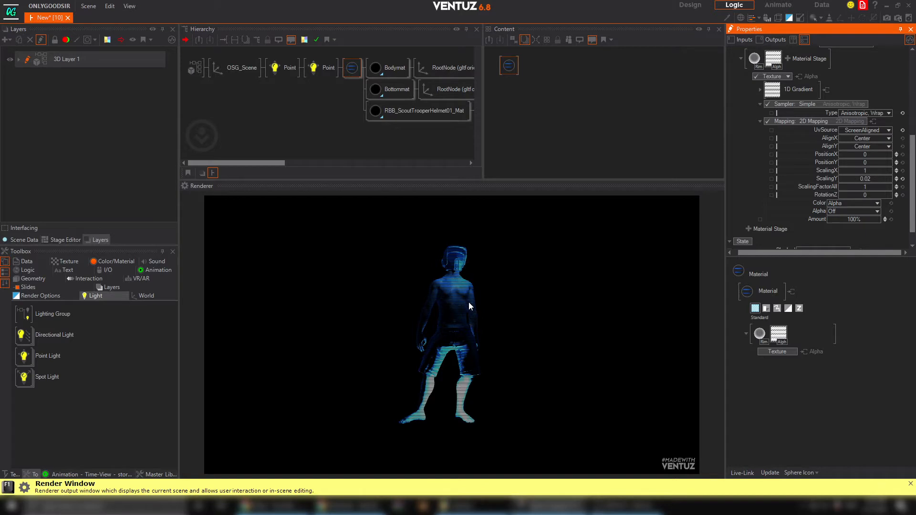
# Move OSG_Scene to Y 2.4 and Z -24.1 for a close-up, and set the gradient mapping's ScalingY to 0.045.
pyautogui.click(243, 73)
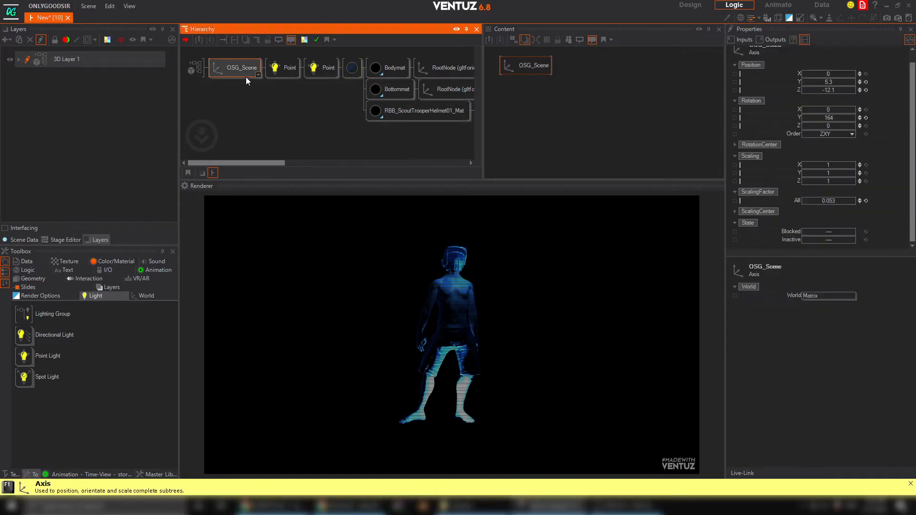
pyautogui.moveTo(831, 90); pyautogui.dragTo(806, 93)
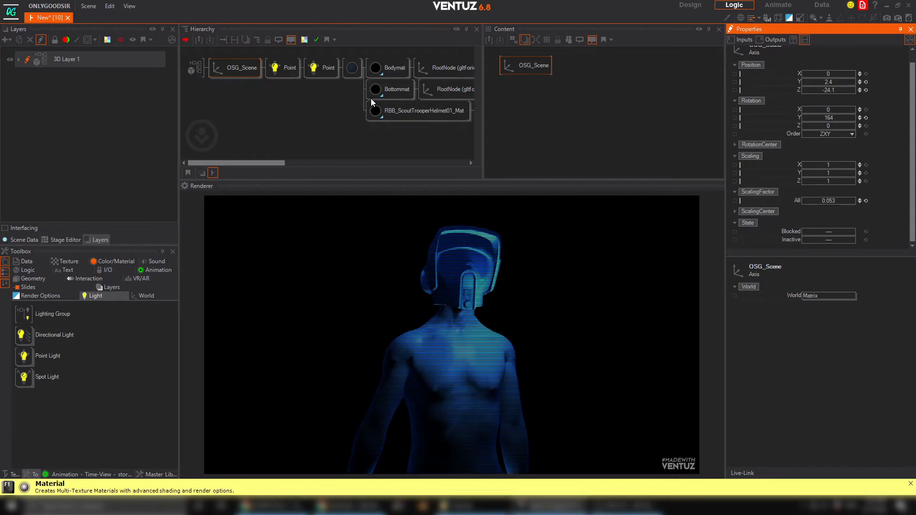
pyautogui.click(351, 67)
pyautogui.scroll(-3, 802, 144)
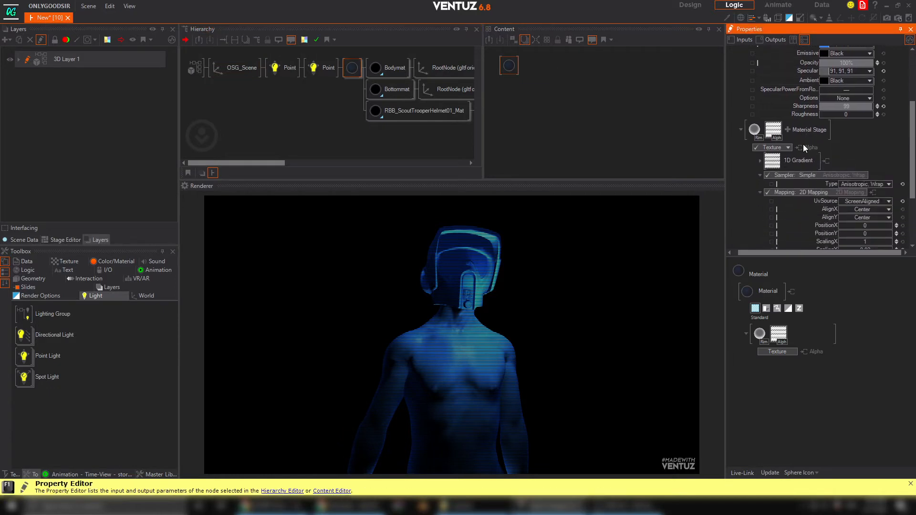
pyautogui.scroll(-2, 811, 145)
pyautogui.moveTo(867, 200); pyautogui.dragTo(839, 197)
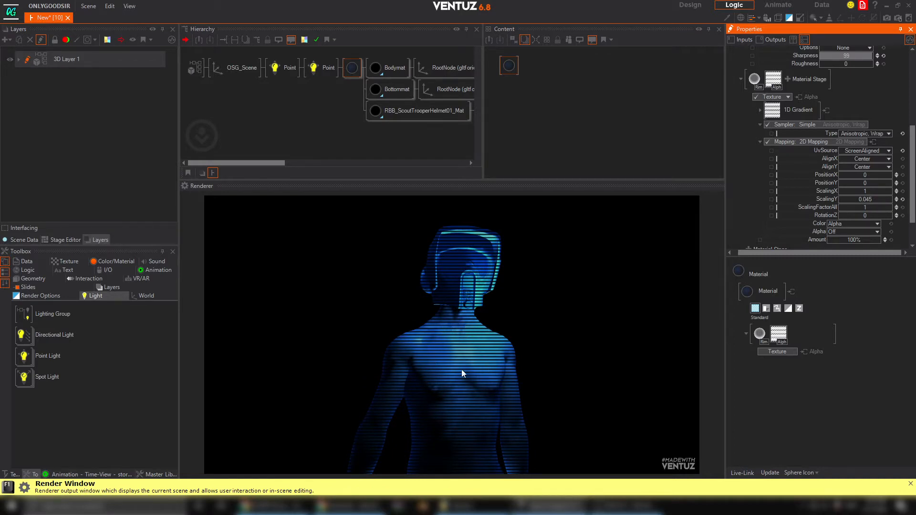
# Reset OSG_Scene's placement, trying different rotations, and set its position to Y 4.9, Z -11.2 and its Y rotation to 160.
pyautogui.click(243, 68)
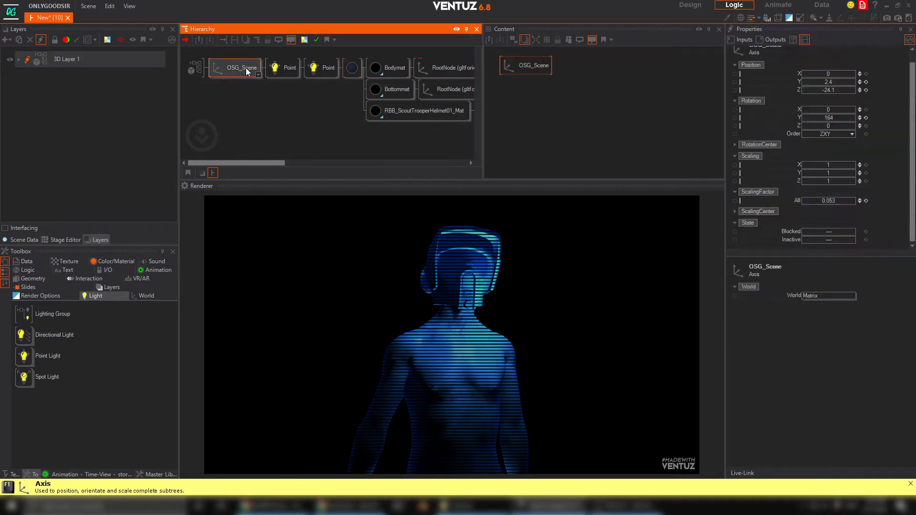
pyautogui.click(865, 89)
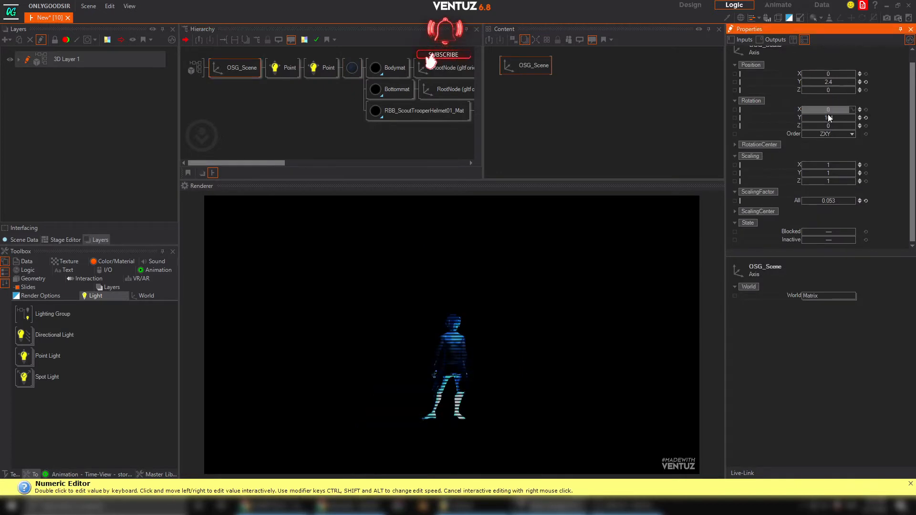
pyautogui.moveTo(831, 90); pyautogui.dragTo(817, 117)
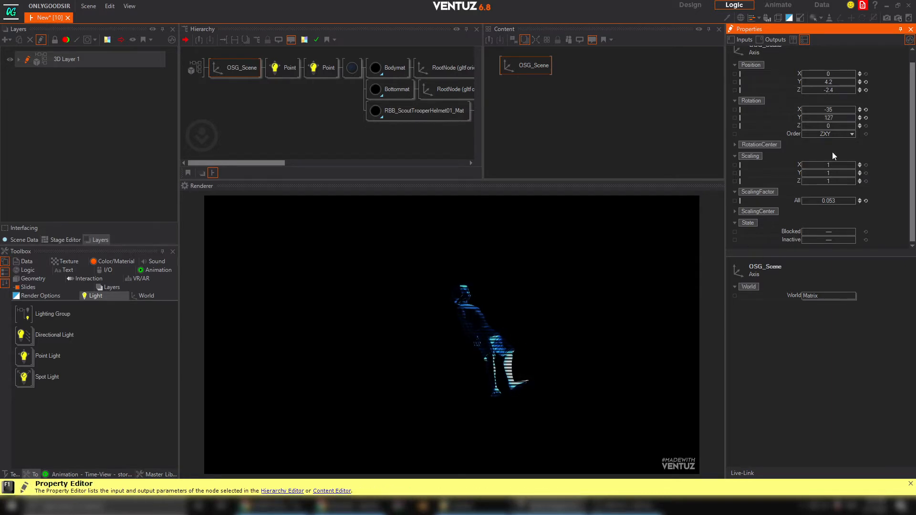
pyautogui.click(865, 117)
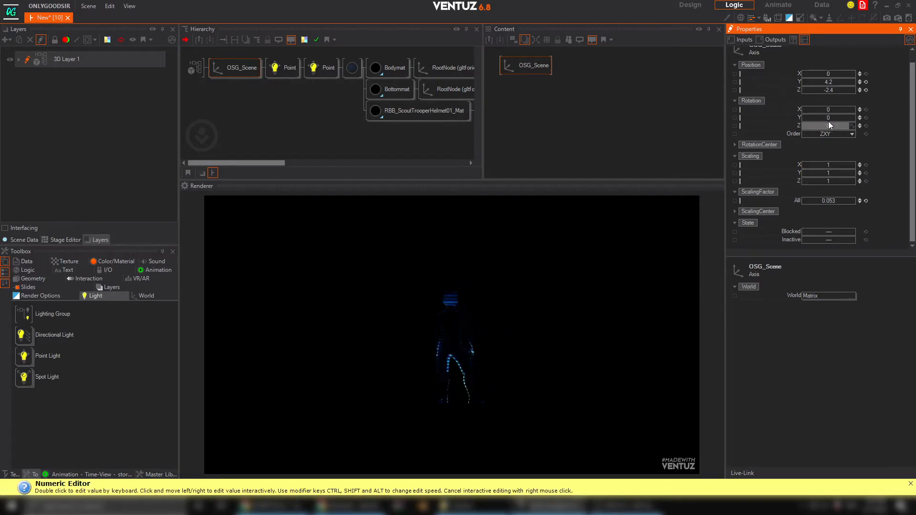
pyautogui.moveTo(853, 116); pyautogui.dragTo(825, 82)
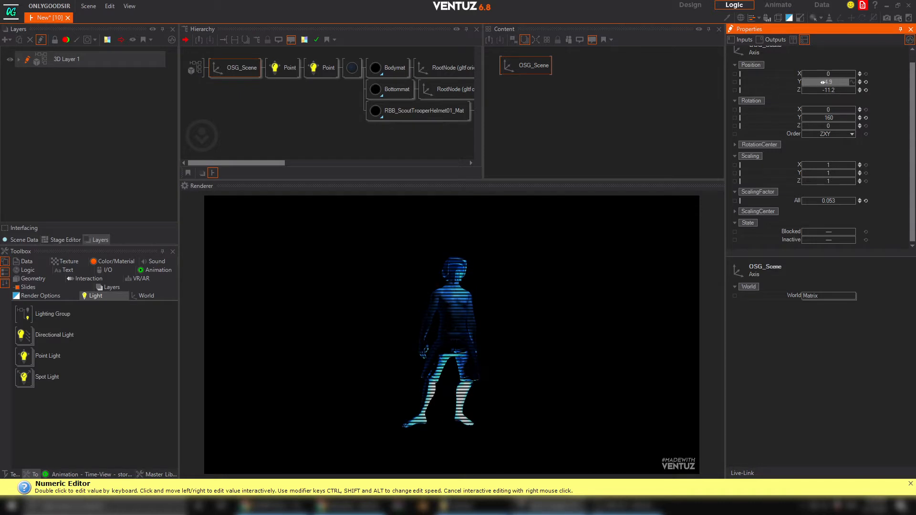
# Set the gradient mapping's ScalingY to 0.046 and animate its PositionY with a Linear 100 mover.
pyautogui.click(352, 67)
pyautogui.scroll(-5, 796, 145)
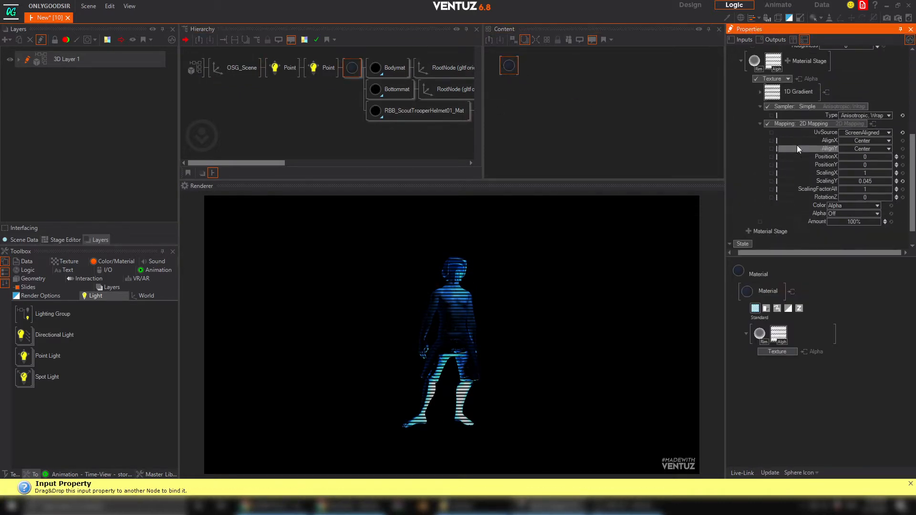
pyautogui.moveTo(875, 175)
pyautogui.mouseDown()
pyautogui.moveTo(863, 176)
pyautogui.moveTo(868, 163)
pyautogui.moveTo(890, 159)
pyautogui.moveTo(868, 177)
pyautogui.moveTo(879, 176)
pyautogui.moveTo(852, 163)
pyautogui.moveTo(885, 169)
pyautogui.mouseUp()
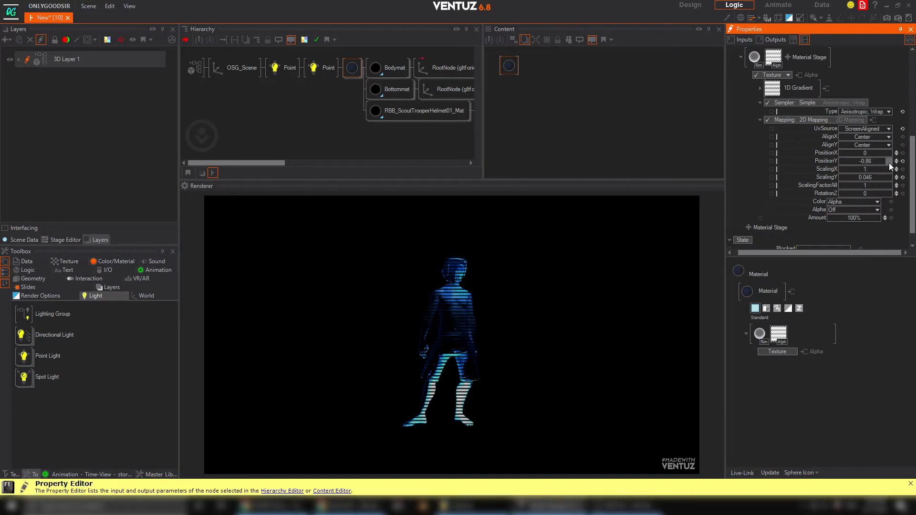
pyautogui.click(888, 161)
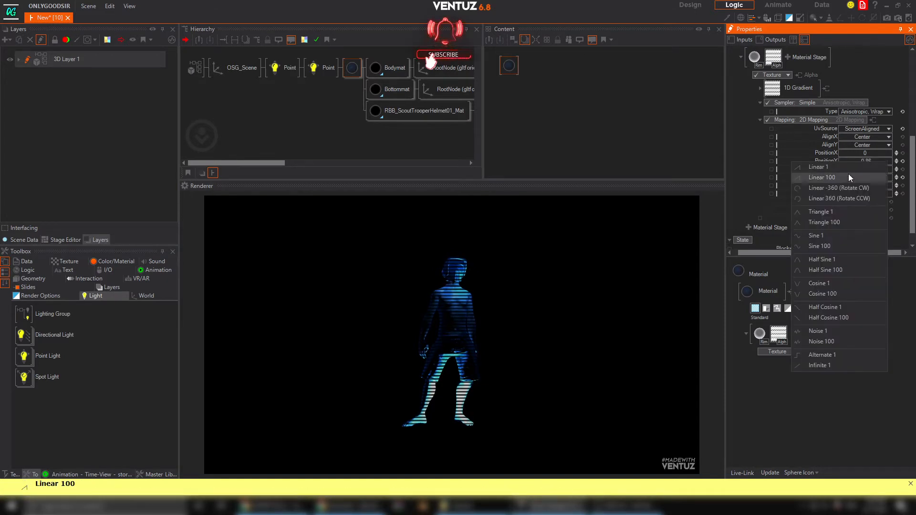
pyautogui.click(822, 177)
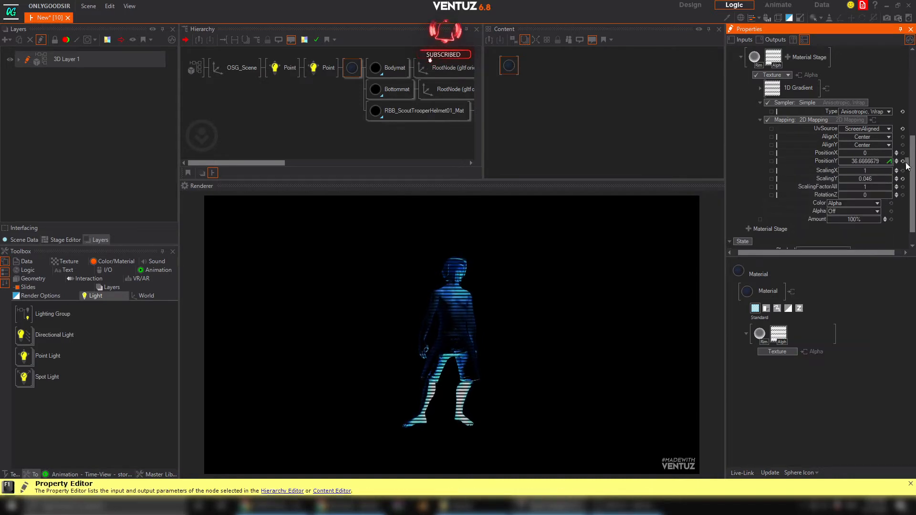
# Place the PositionY mover below the material node and slow it down to a duration of 106.2 s.
pyautogui.moveTo(526, 95); pyautogui.dragTo(550, 115)
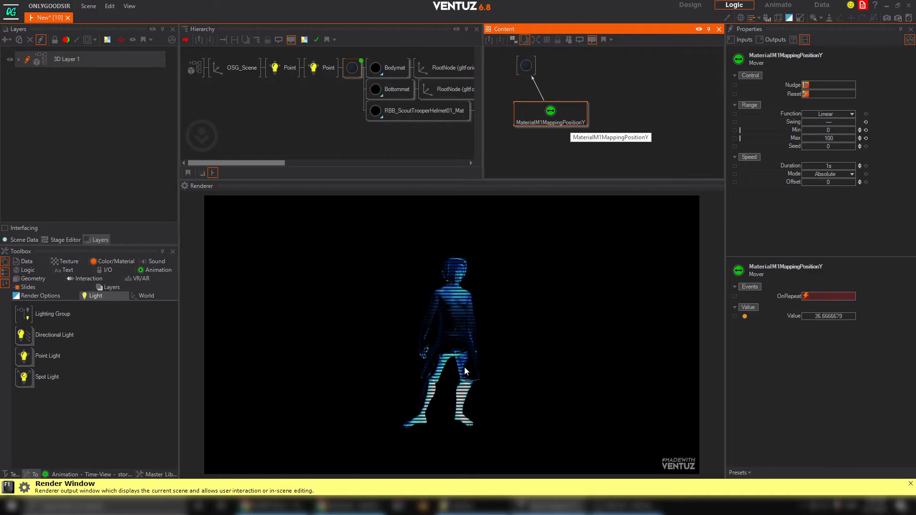
pyautogui.moveTo(823, 168); pyautogui.dragTo(843, 169)
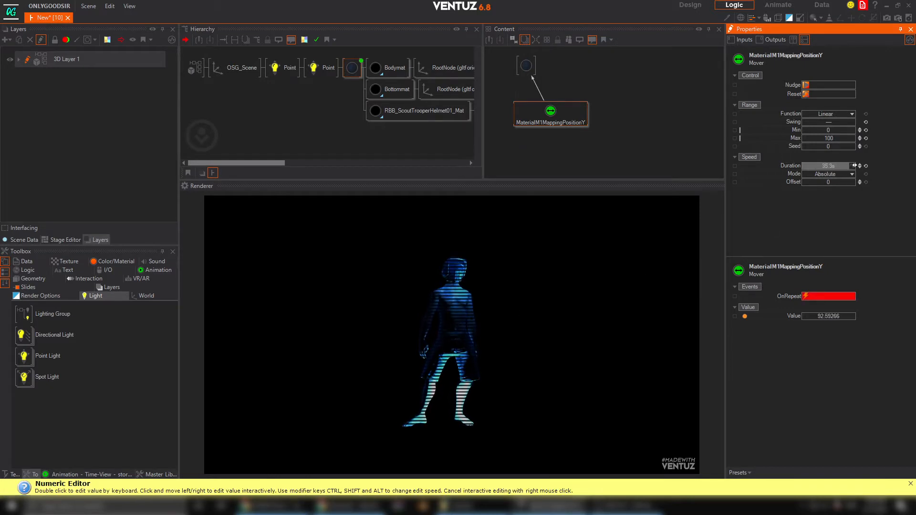
pyautogui.moveTo(820, 167); pyautogui.dragTo(855, 165)
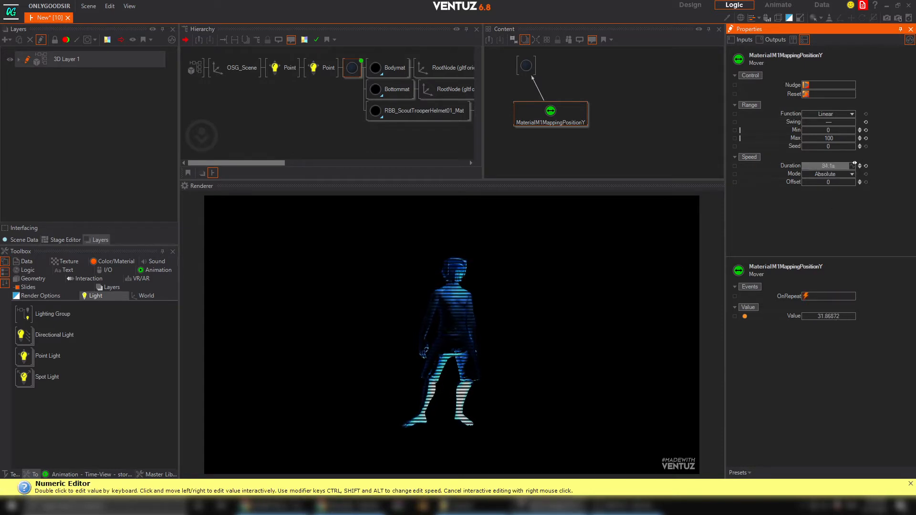
# Set the ScalingY of the blue material's gradient mapping to 0.016 for finer scan lines.
pyautogui.click(525, 66)
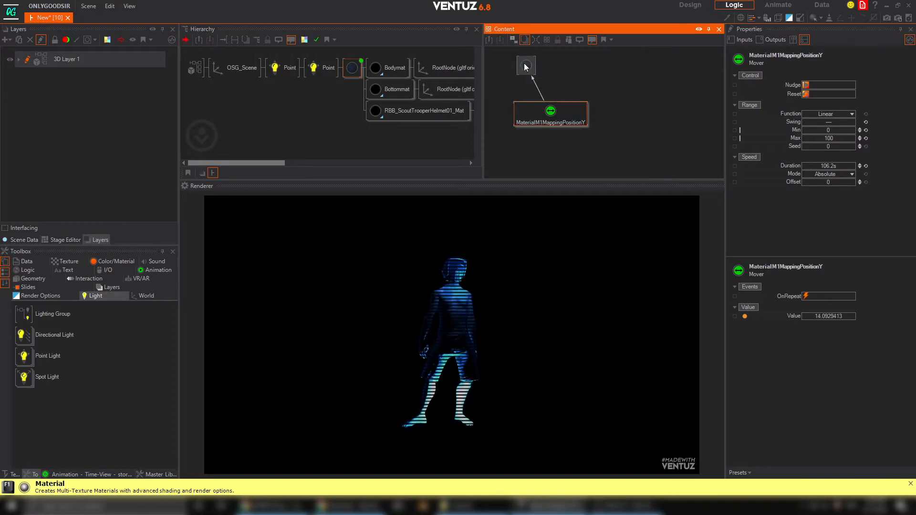
pyautogui.click(541, 119)
pyautogui.click(526, 66)
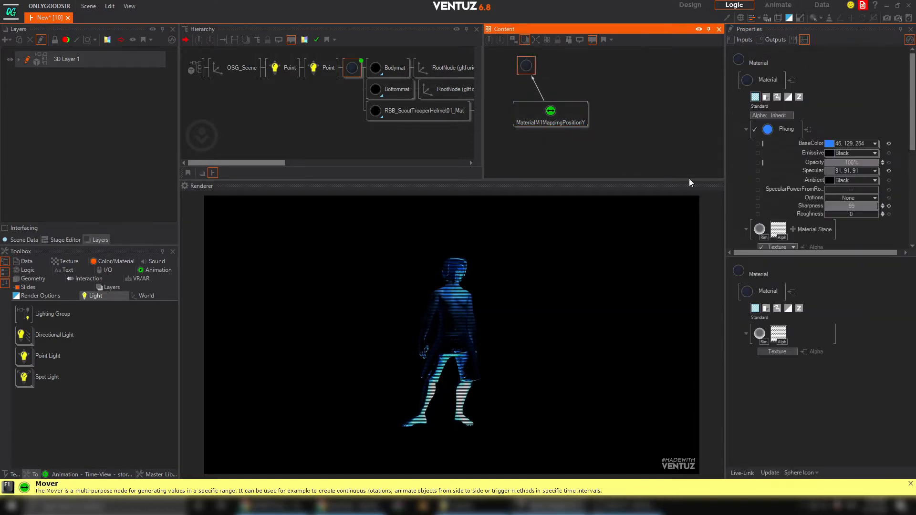
pyautogui.scroll(-6, 862, 227)
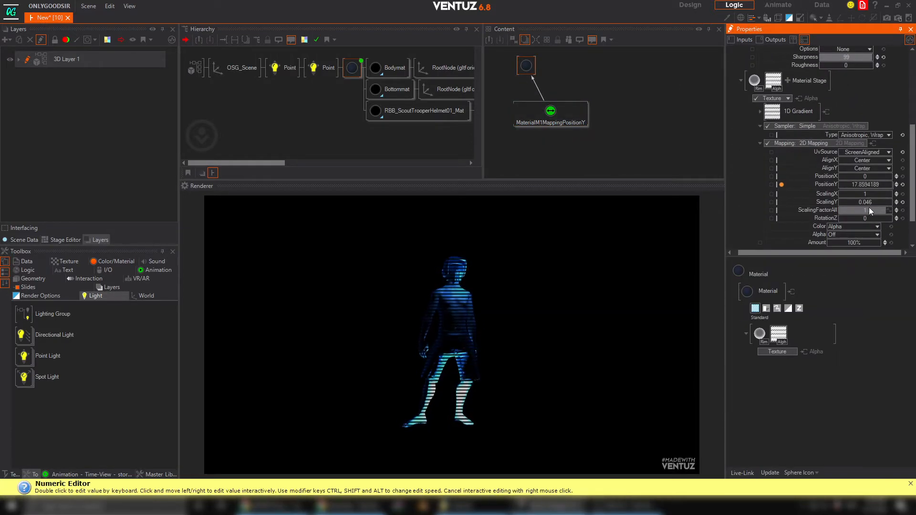
pyautogui.moveTo(868, 202); pyautogui.dragTo(850, 203)
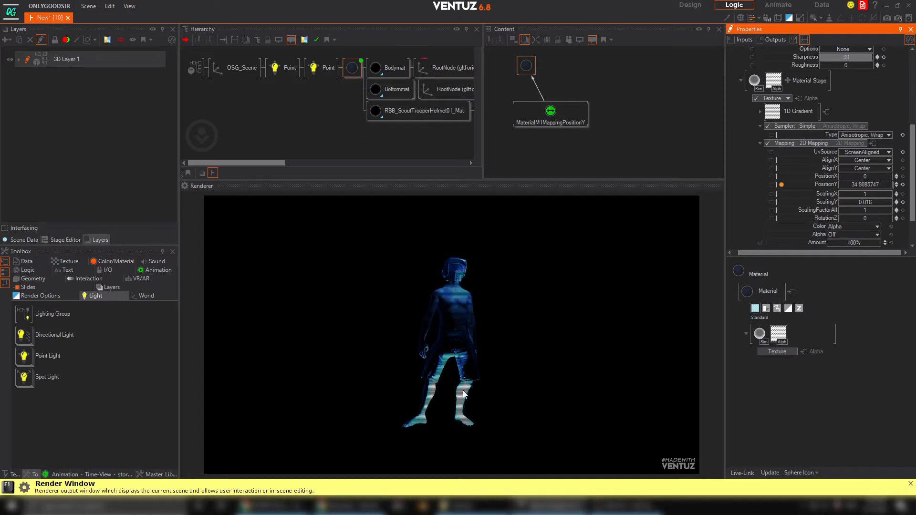
pyautogui.click(328, 91)
pyautogui.click(352, 67)
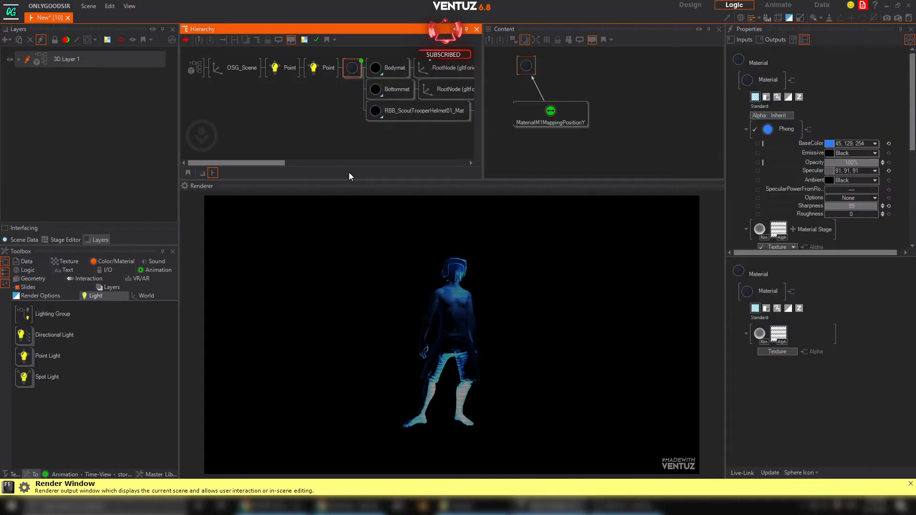
pyautogui.moveTo(389, 129); pyautogui.dragTo(356, 119, button='middle')
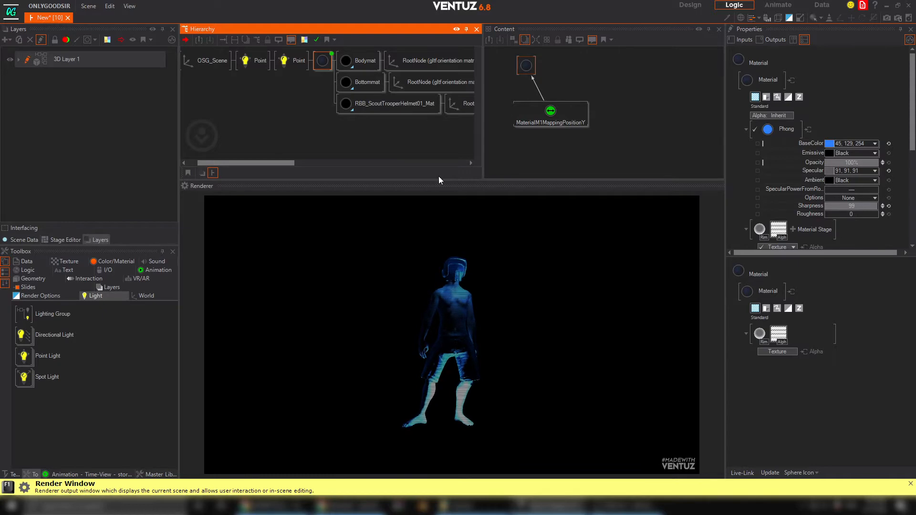
pyautogui.click(404, 64)
pyautogui.keyDown('ctrl'); pyautogui.click(406, 78); pyautogui.keyUp('ctrl')
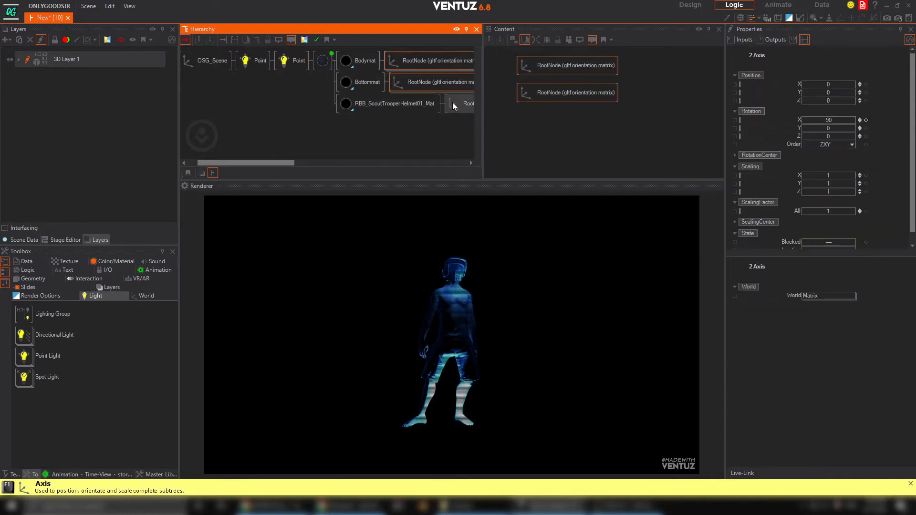
pyautogui.keyDown('ctrl'); pyautogui.click(453, 105); pyautogui.keyUp('ctrl')
pyautogui.moveTo(444, 109); pyautogui.dragTo(321, 67, button='middle')
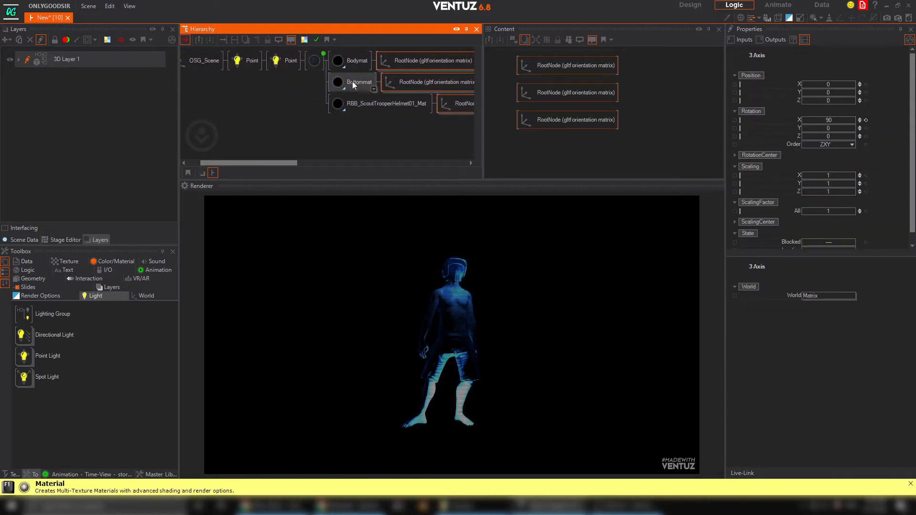
pyautogui.rightClick(393, 61)
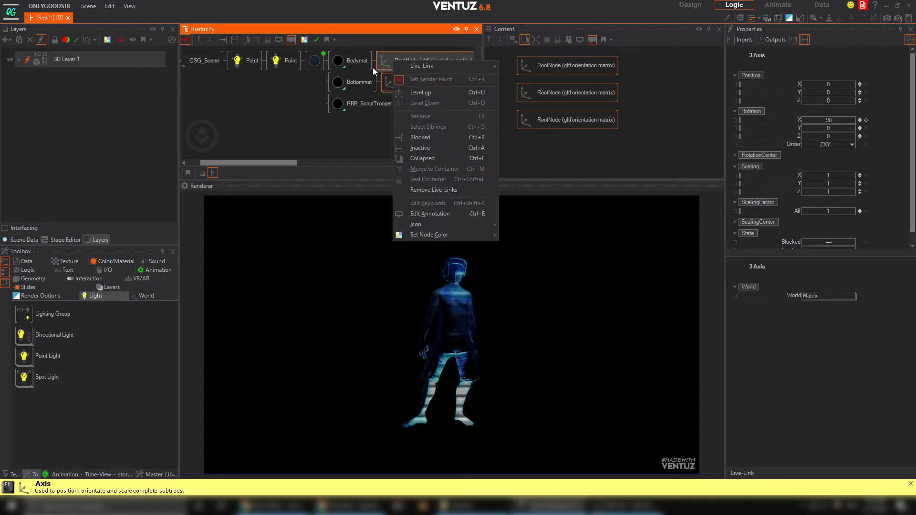
pyautogui.rightClick(383, 62)
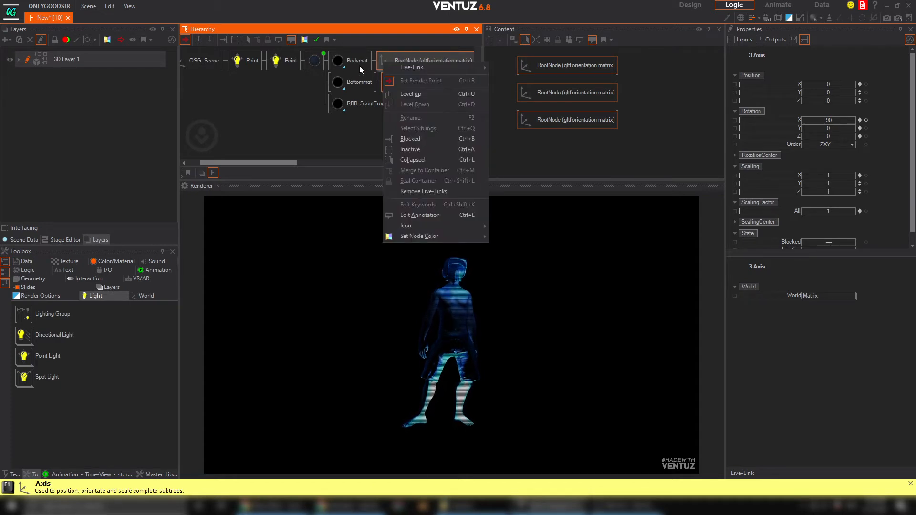
pyautogui.rightClick(383, 50)
pyautogui.click(378, 71)
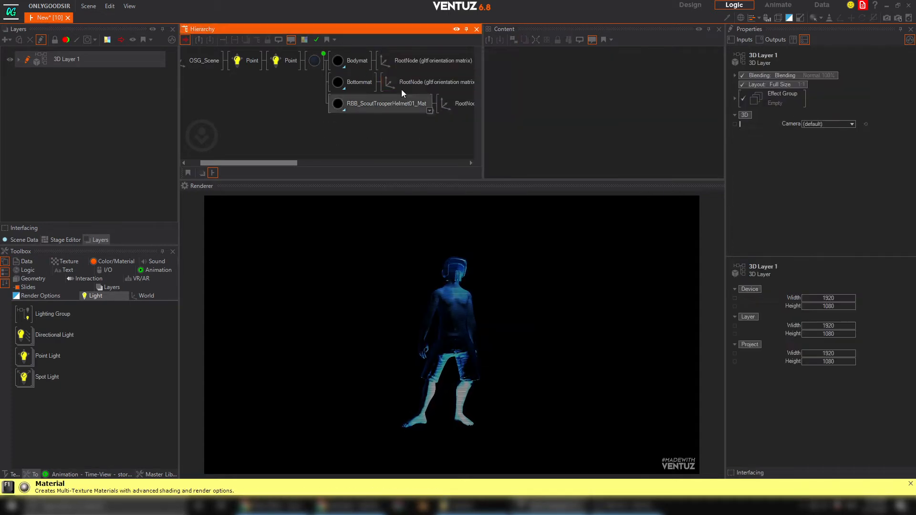
# Link the three RootNode axes of the model as an additional branch parallel to the blue hologram material.
pyautogui.click(411, 61)
pyautogui.keyDown('ctrl'); pyautogui.click(429, 83); pyautogui.keyUp('ctrl')
pyautogui.click(456, 111)
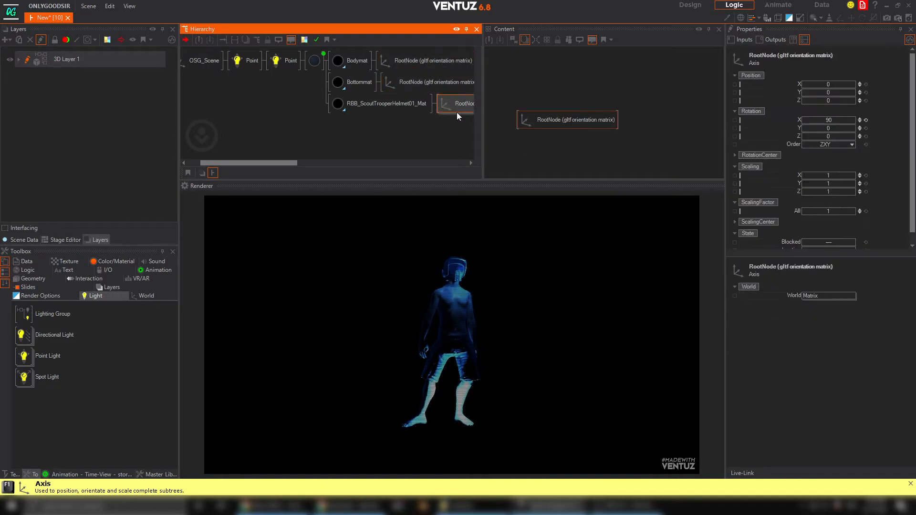
pyautogui.keyDown('ctrl'); pyautogui.click(425, 79); pyautogui.keyUp('ctrl')
pyautogui.keyDown('ctrl'); pyautogui.click(410, 68); pyautogui.keyUp('ctrl')
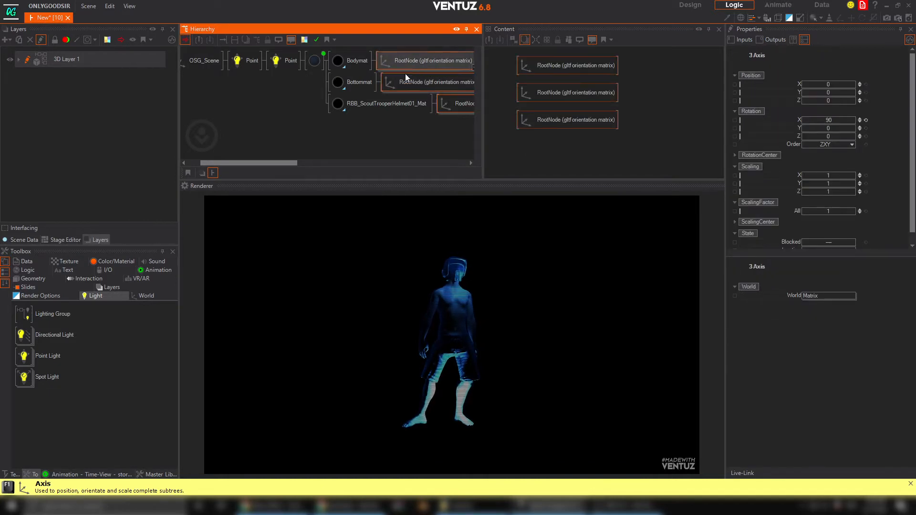
pyautogui.click(312, 67)
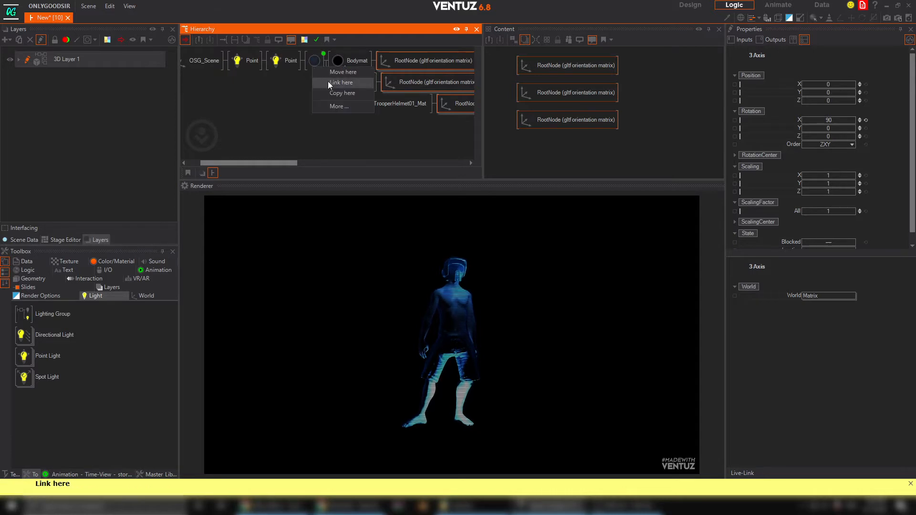
pyautogui.click(327, 81)
pyautogui.hotkey('ctrl', 'v')
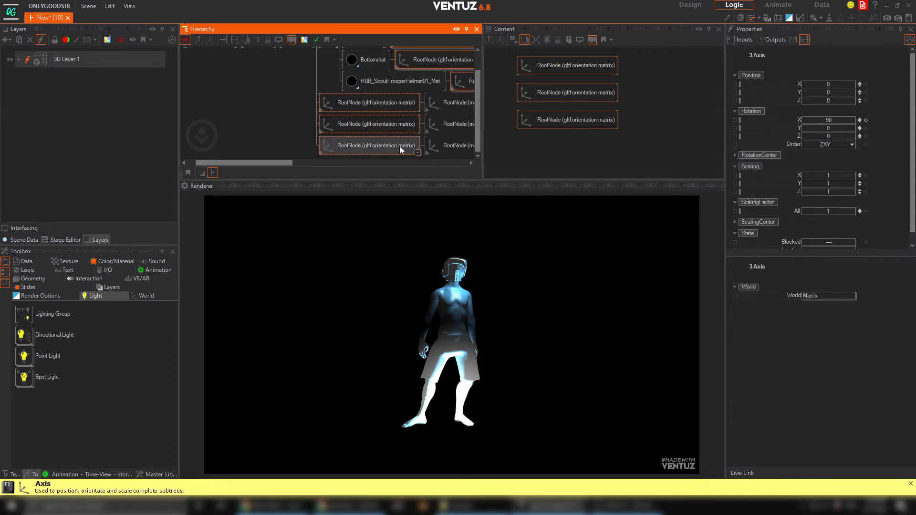
# Insert a Material node in front of the three linked RootNode axes and set its lighting model to No Light.
pyautogui.click(298, 107)
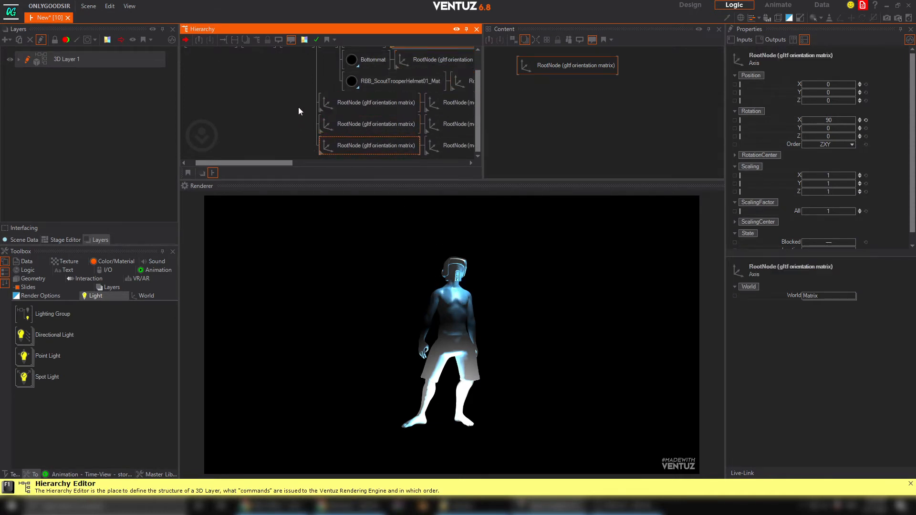
pyautogui.press('Tab')
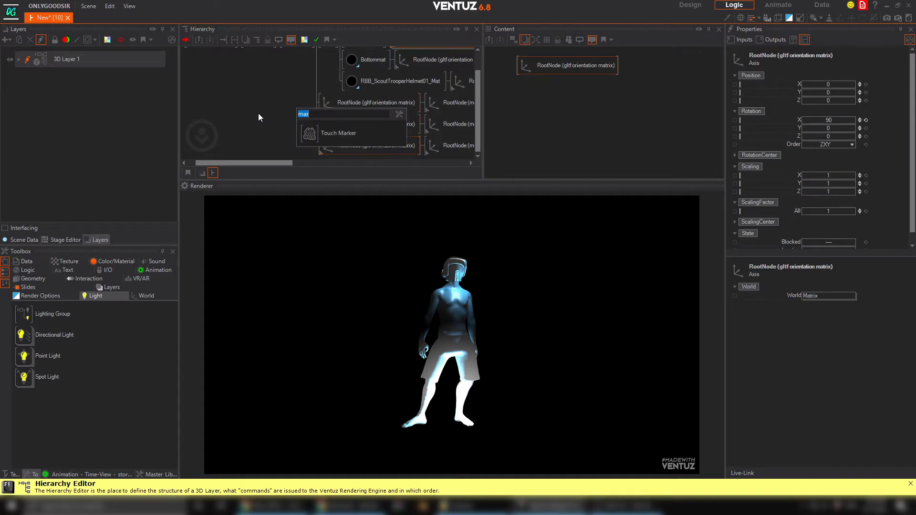
pyautogui.write('mater')
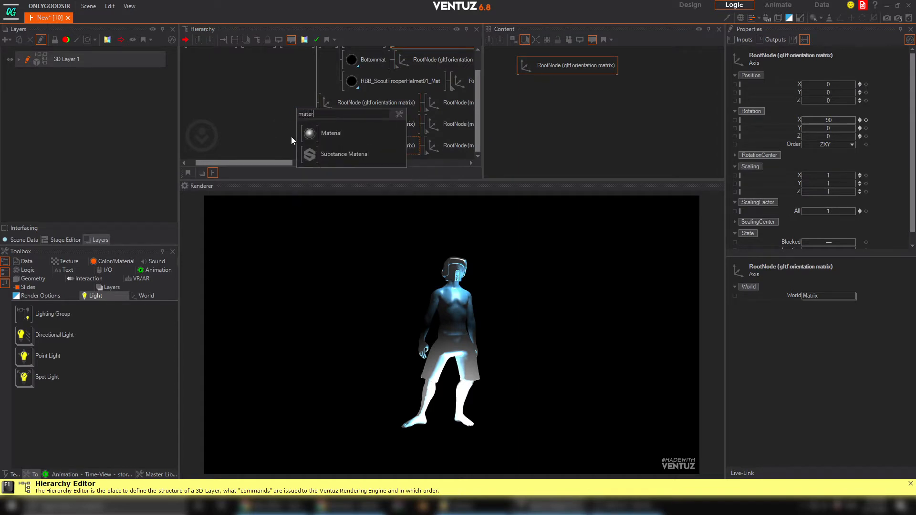
pyautogui.moveTo(317, 135); pyautogui.dragTo(365, 113)
pyautogui.moveTo(334, 149); pyautogui.dragTo(356, 132)
pyautogui.click(335, 109)
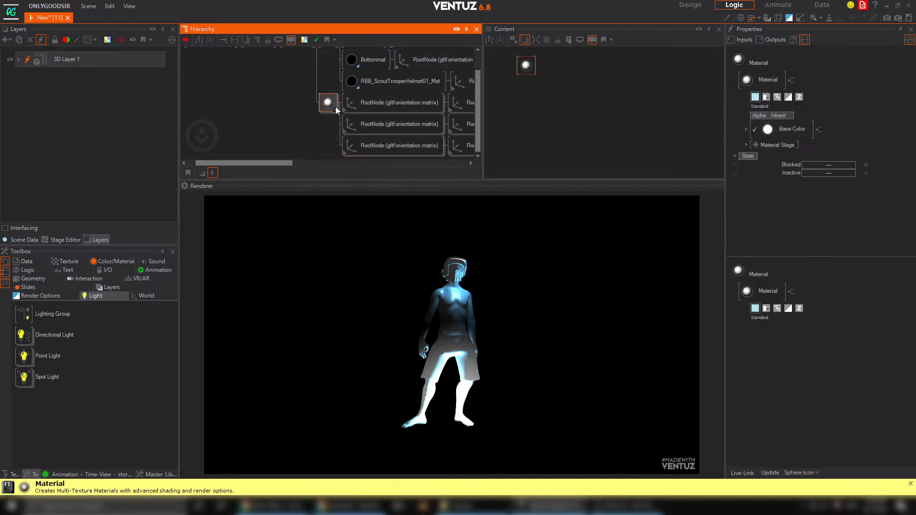
pyautogui.click(798, 129)
pyautogui.click(779, 164)
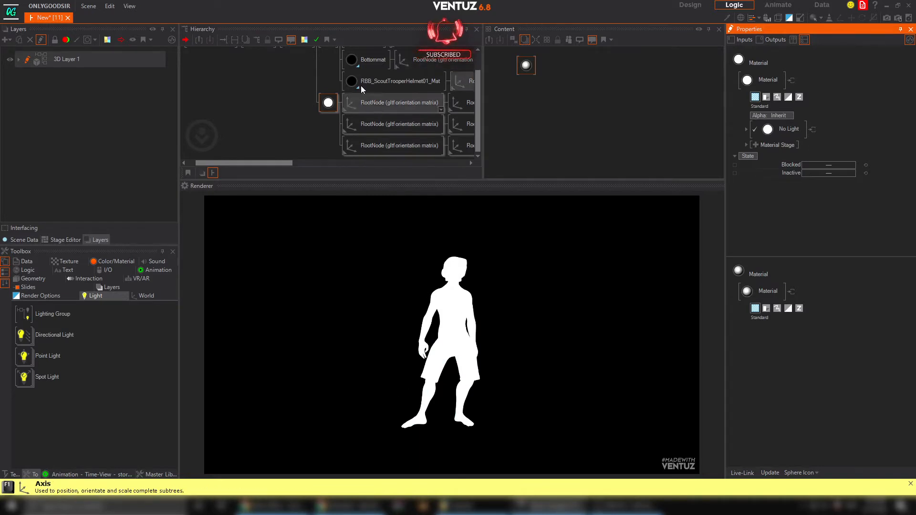
# Try Phong lighting on the new white material and return it to No Light.
pyautogui.moveTo(399, 100); pyautogui.dragTo(409, 121, button='middle')
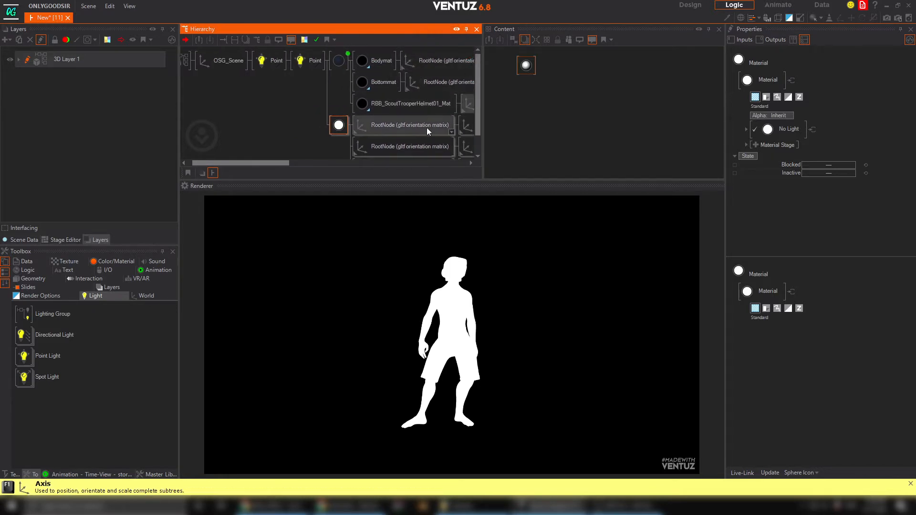
pyautogui.click(381, 61)
pyautogui.click(410, 103)
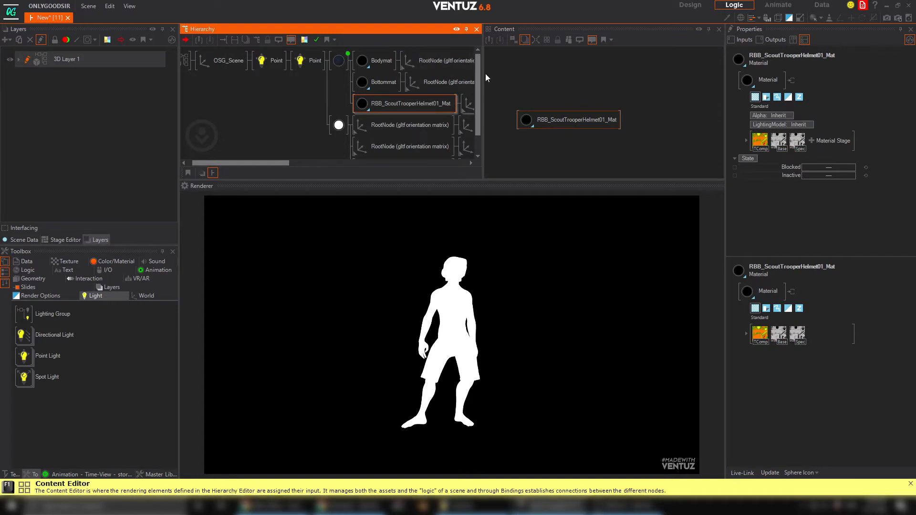
pyautogui.click(336, 126)
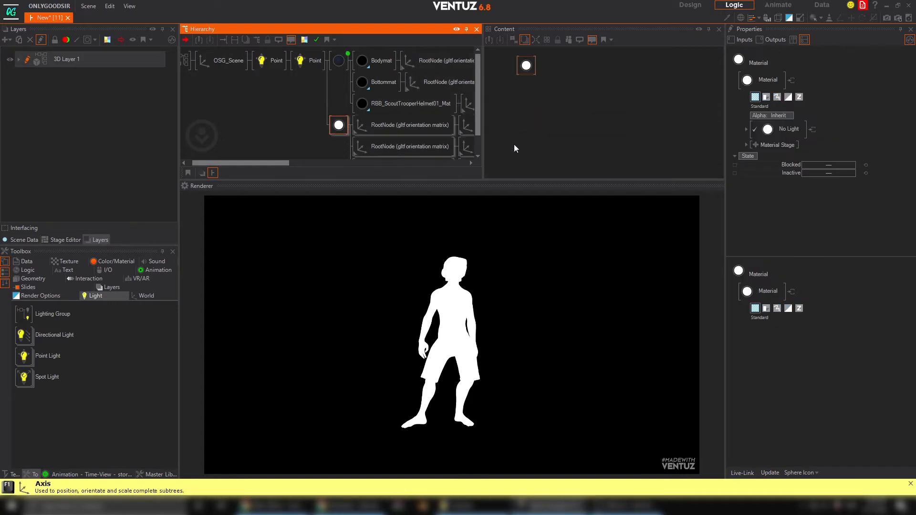
pyautogui.click(783, 130)
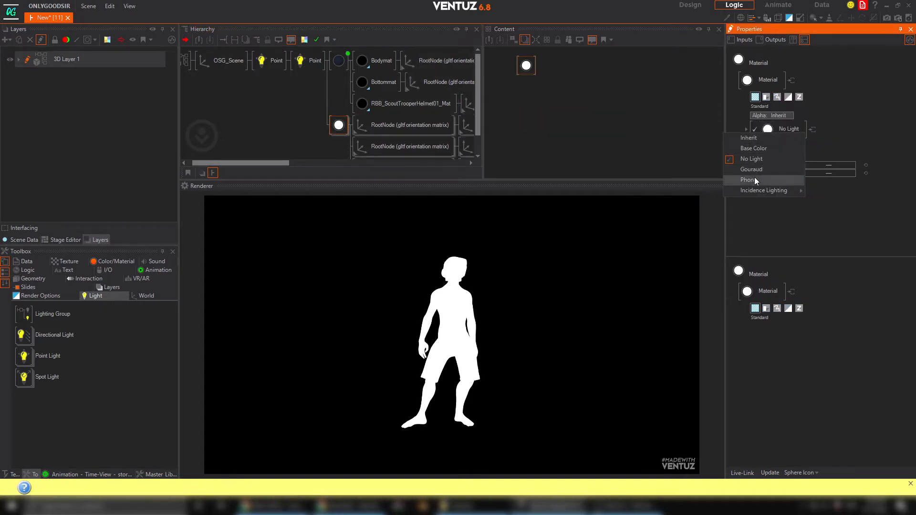
pyautogui.click(754, 179)
pyautogui.click(786, 130)
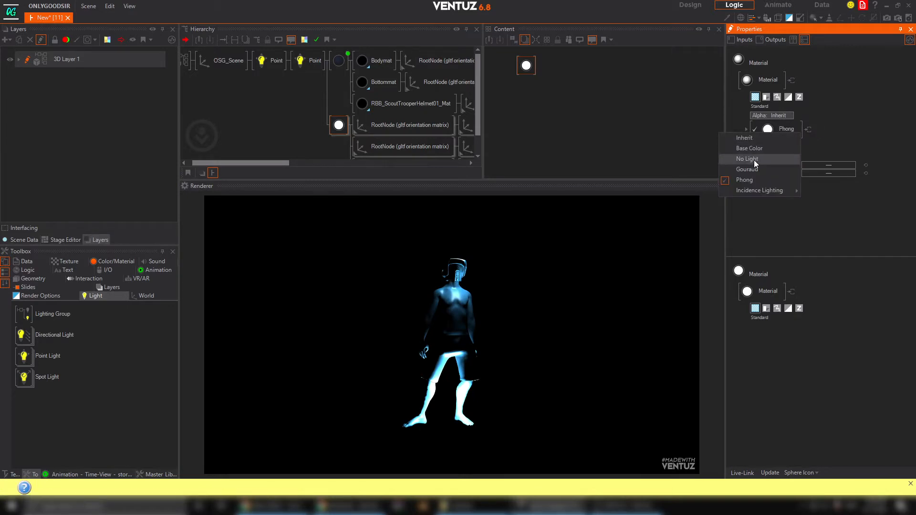
pyautogui.click(753, 159)
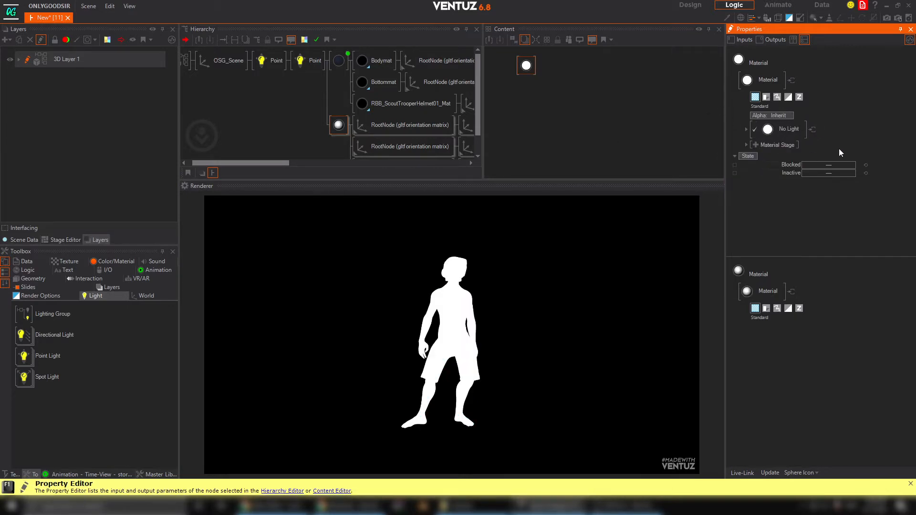
# Add a Perlin Vertex Noise stage to the white material with Amount 1.29, Bias 0.02, ScaleUV -0.73 and Octaves 4.
pyautogui.click(755, 146)
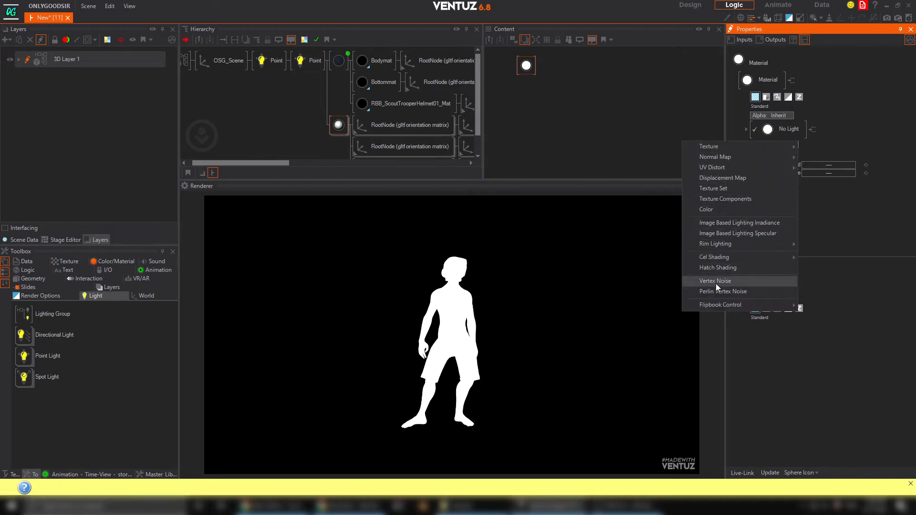
pyautogui.click(727, 291)
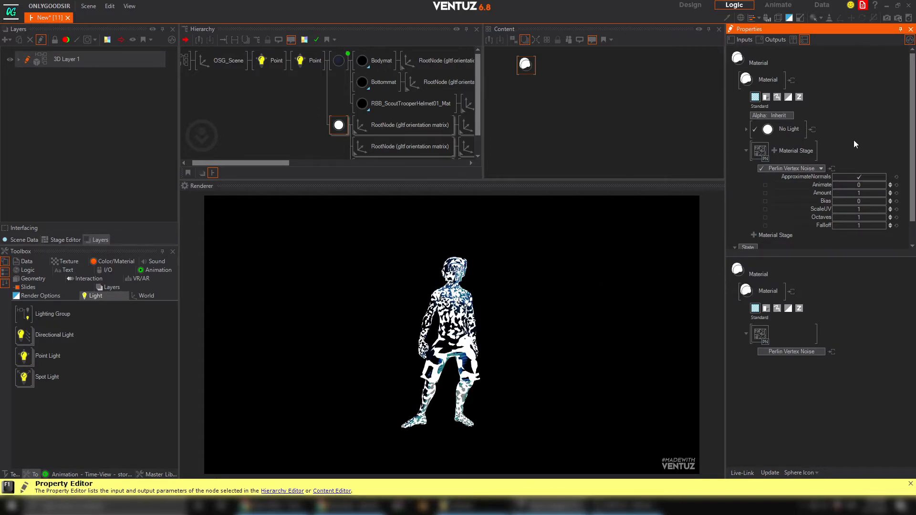
pyautogui.scroll(-1, 854, 139)
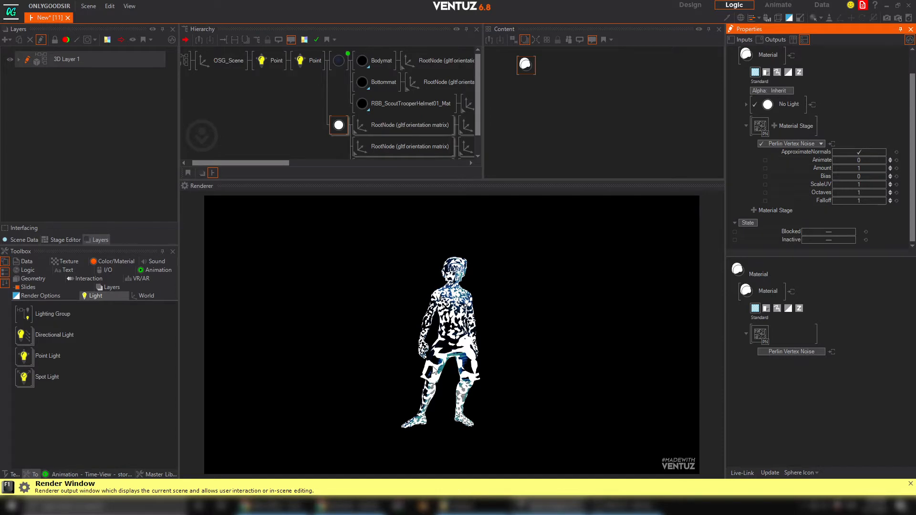
pyautogui.moveTo(862, 176); pyautogui.dragTo(877, 174)
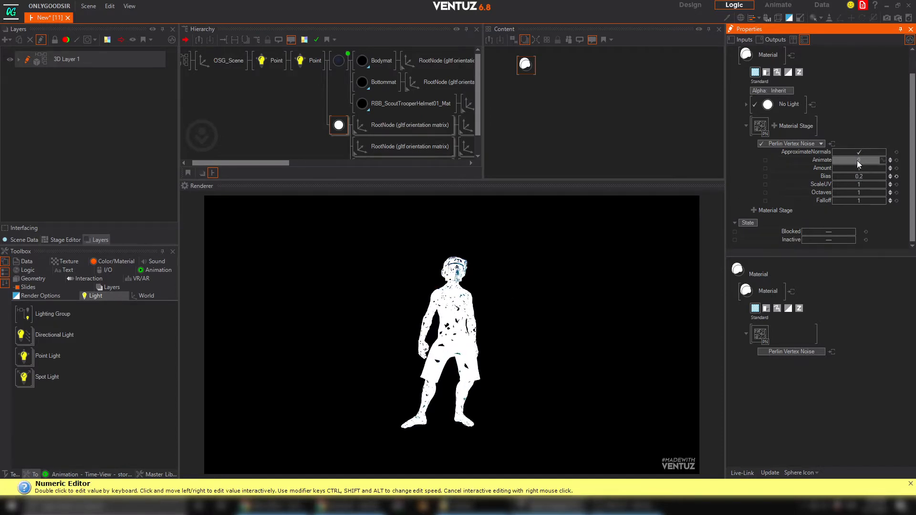
pyautogui.moveTo(832, 166); pyautogui.dragTo(885, 166)
pyautogui.moveTo(841, 176); pyautogui.dragTo(850, 176)
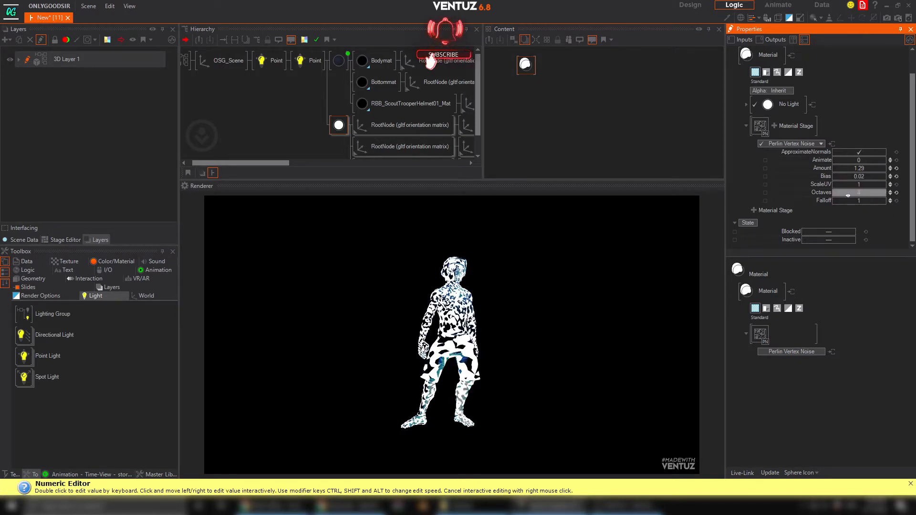
pyautogui.moveTo(847, 196)
pyautogui.mouseDown()
pyautogui.moveTo(833, 194)
pyautogui.moveTo(864, 193)
pyautogui.mouseUp()
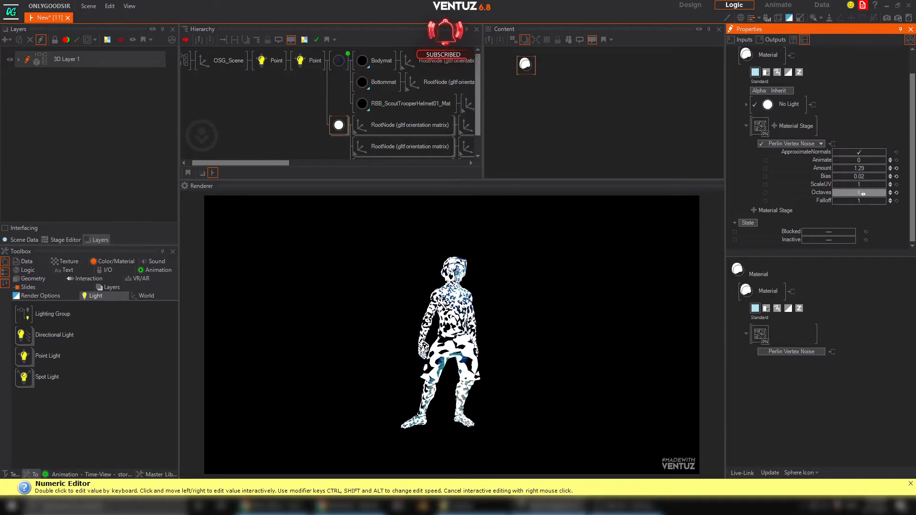
pyautogui.moveTo(858, 184); pyautogui.dragTo(885, 181)
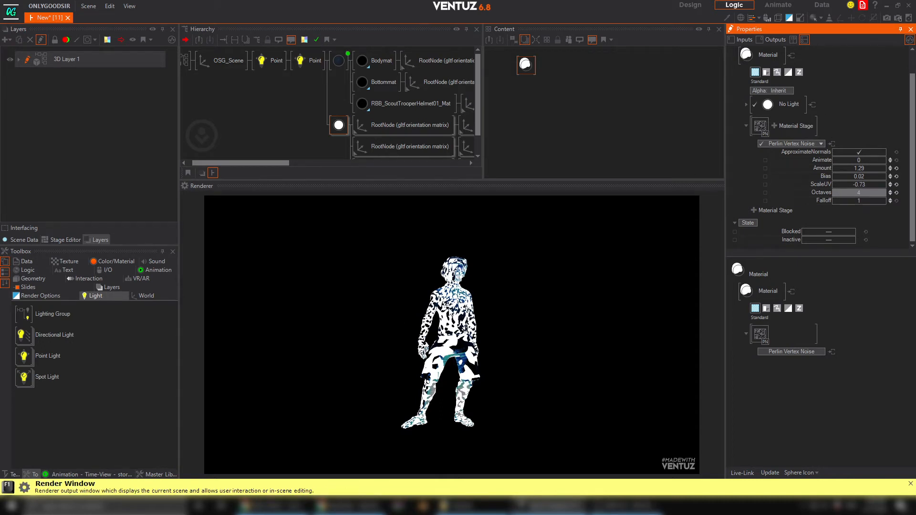
# Set the white material's draw mode to Sprites and increase the sprite Scale to about 1.28.
pyautogui.click(777, 71)
pyautogui.click(795, 116)
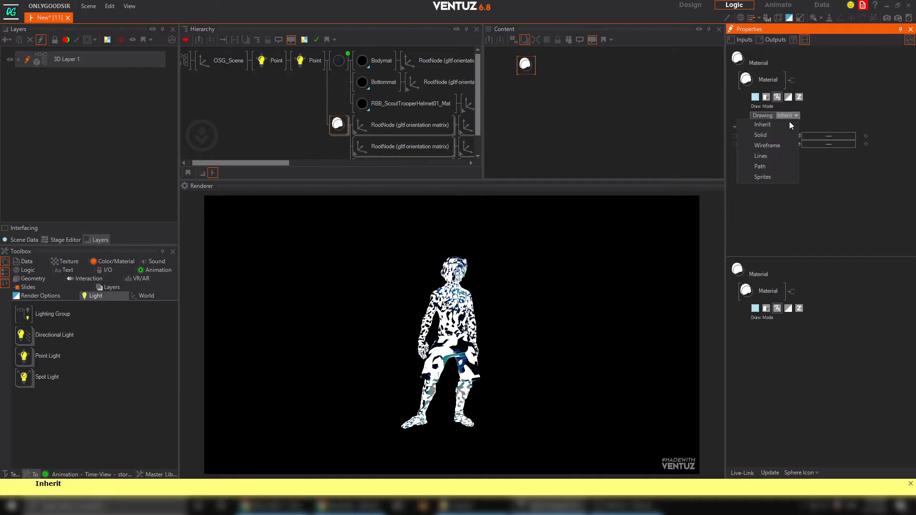
pyautogui.click(766, 176)
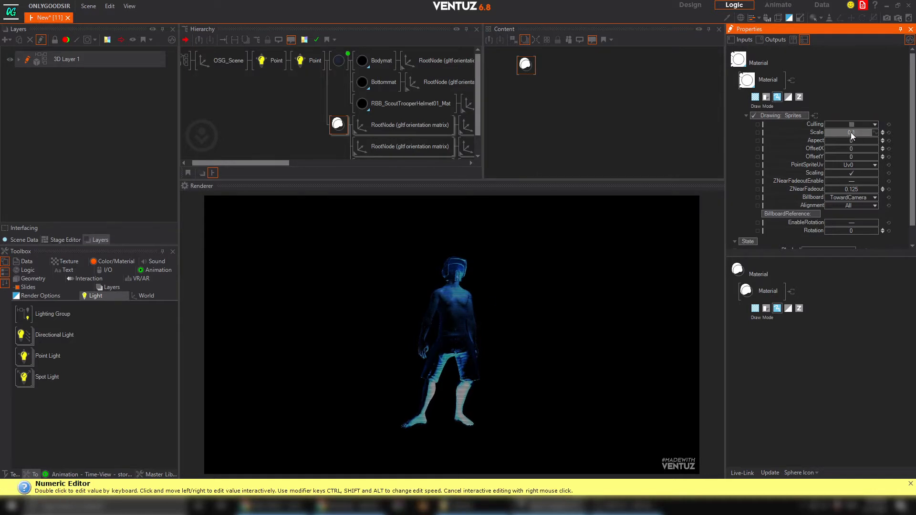
pyautogui.moveTo(850, 133); pyautogui.dragTo(889, 128)
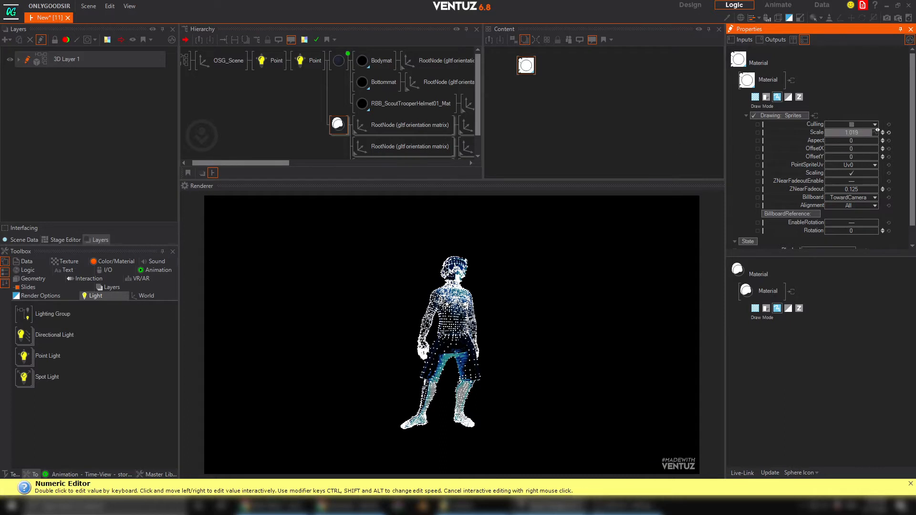
pyautogui.moveTo(877, 130); pyautogui.dragTo(885, 130)
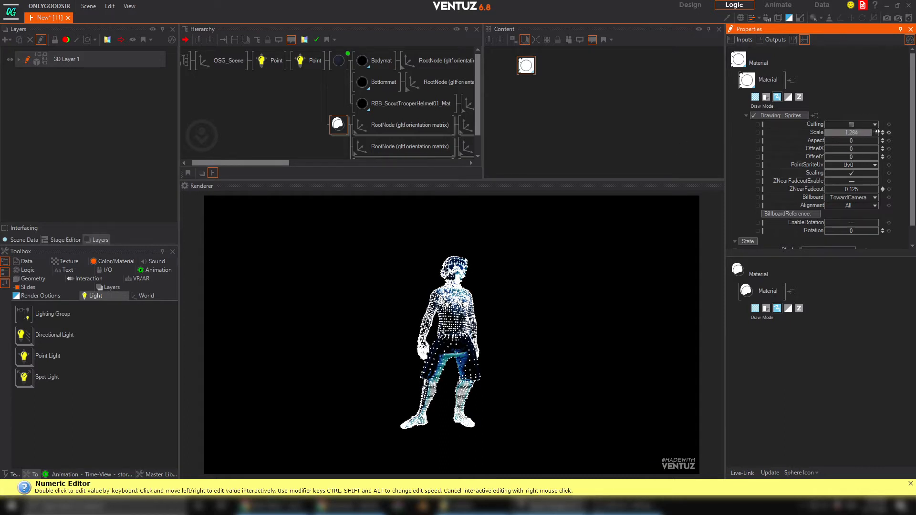
# Adjust the white material's Perlin Vertex Noise to Amount 3.04, Bias 0.04 and ScaleUV -2.71.
pyautogui.click(755, 97)
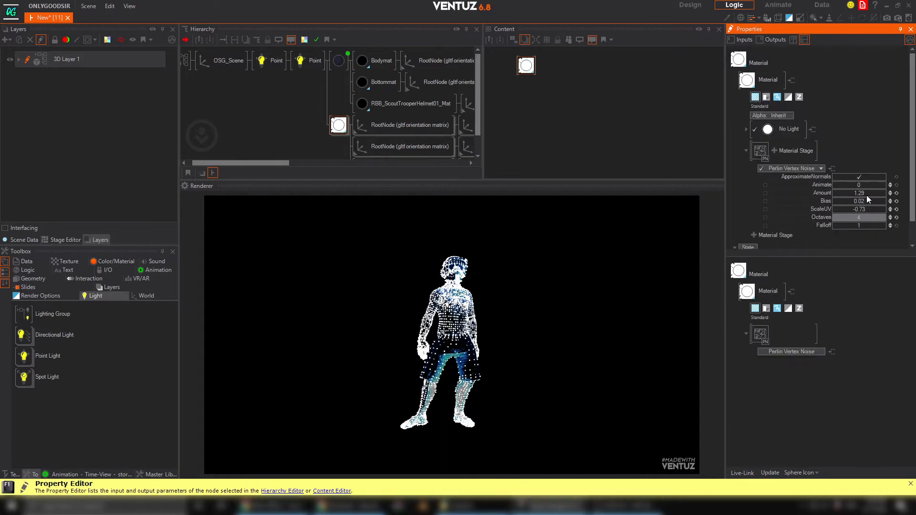
pyautogui.moveTo(856, 202); pyautogui.dragTo(892, 197)
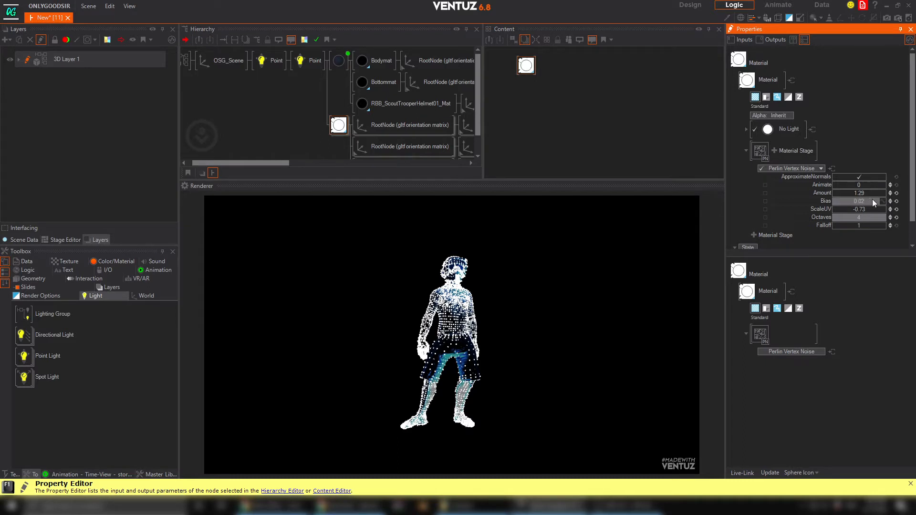
pyautogui.click(896, 202)
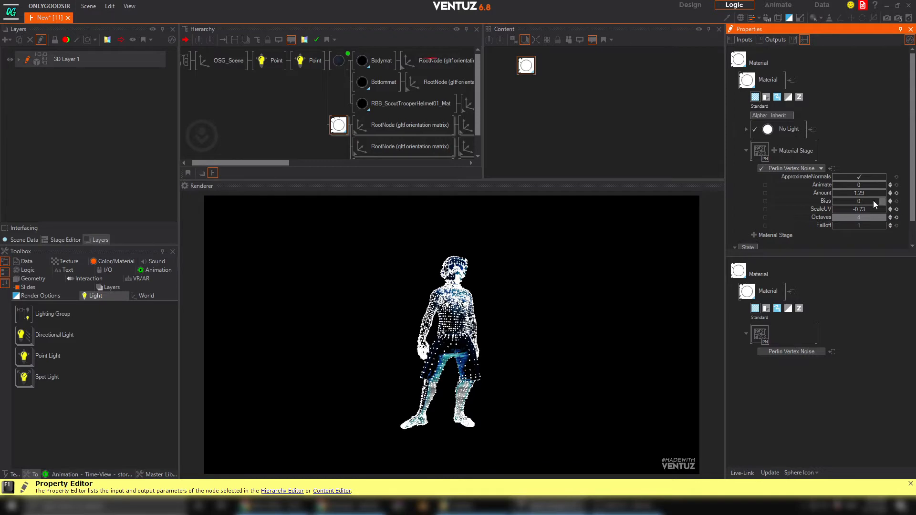
pyautogui.moveTo(857, 201); pyautogui.dragTo(831, 193)
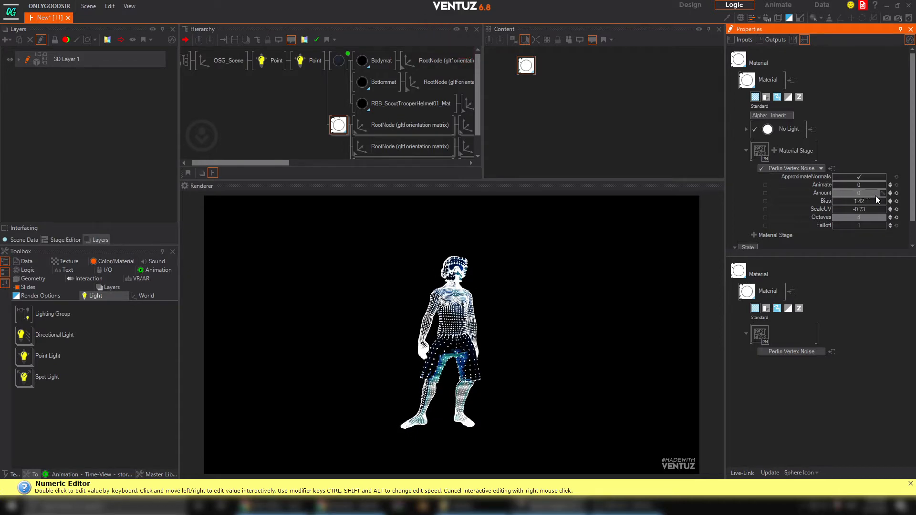
pyautogui.moveTo(858, 193); pyautogui.dragTo(815, 210)
pyautogui.moveTo(866, 192); pyautogui.dragTo(846, 196)
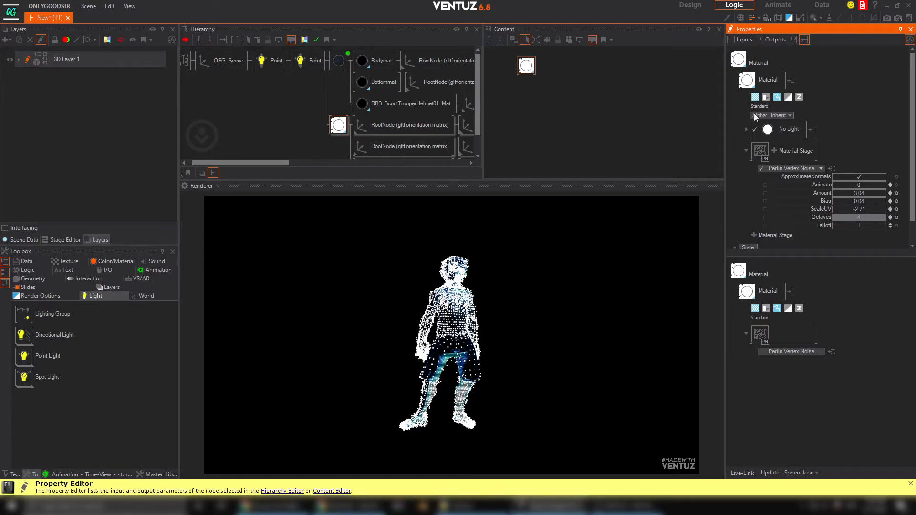
# Set the sprite material's lighting model to Phong and add a Base + Alpha texture stage using the sharp alpha glow image.
pyautogui.click(793, 130)
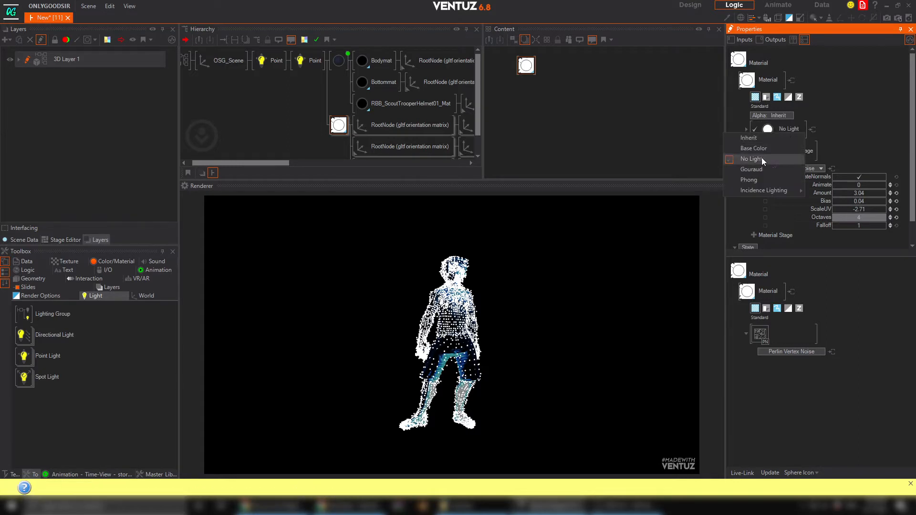
pyautogui.click(755, 179)
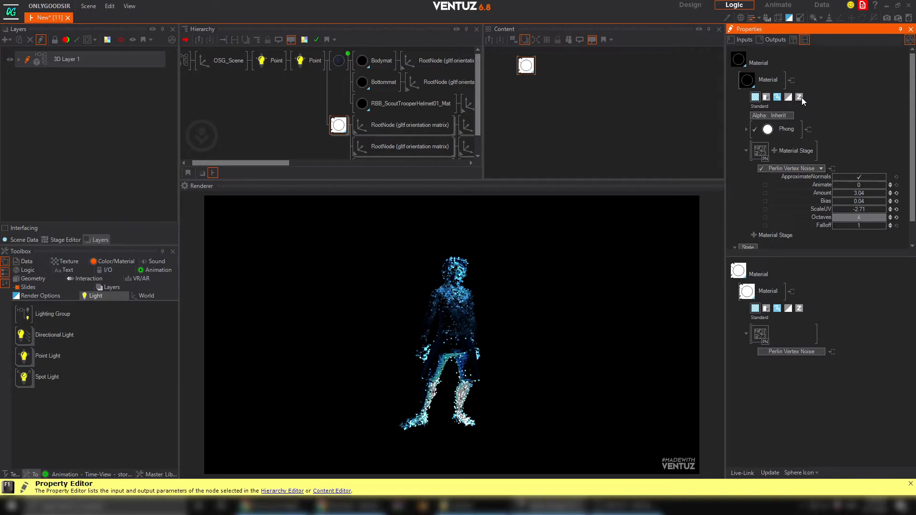
pyautogui.click(775, 150)
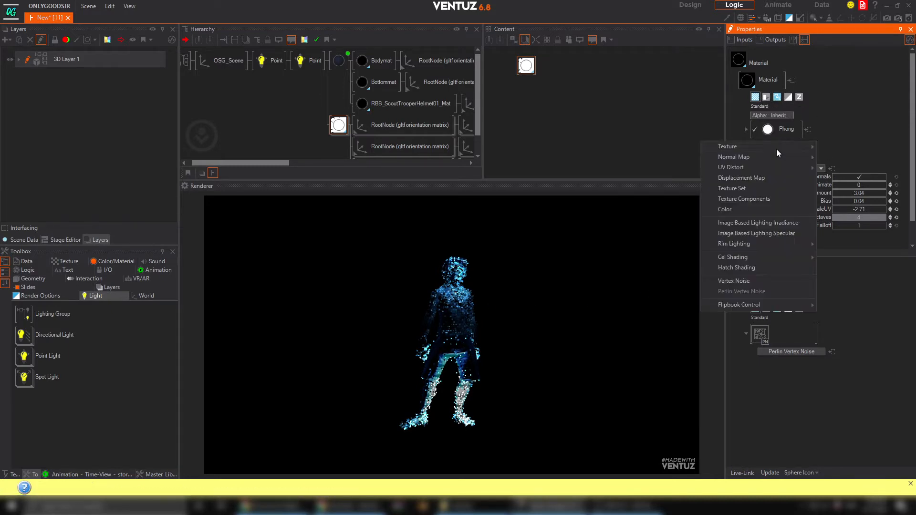
pyautogui.moveTo(767, 148)
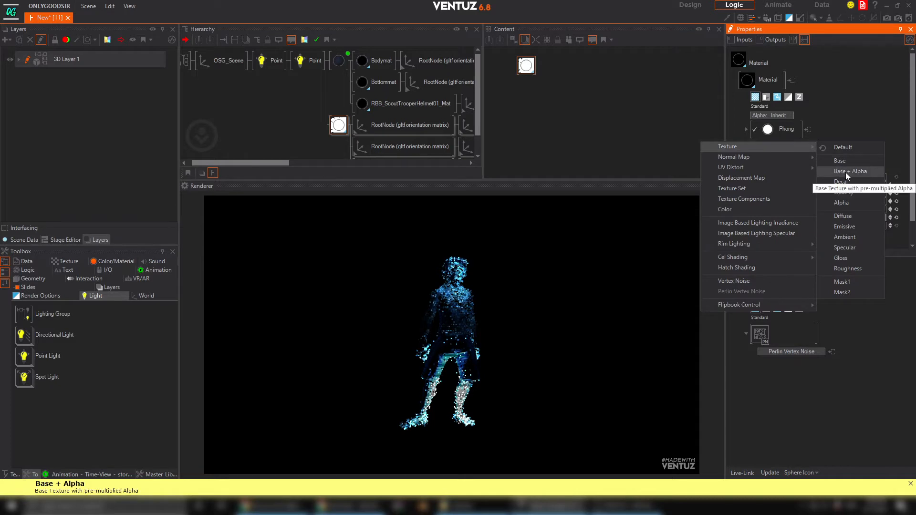
pyautogui.click(846, 172)
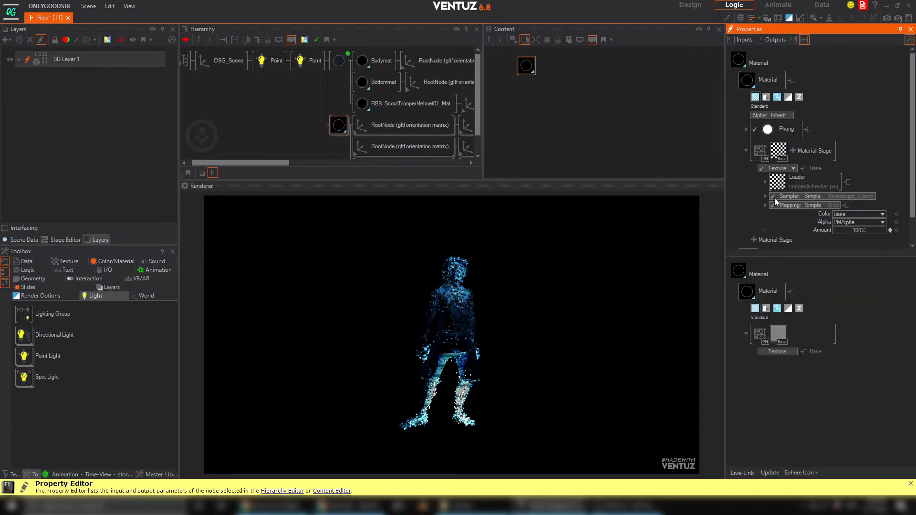
pyautogui.click(810, 175)
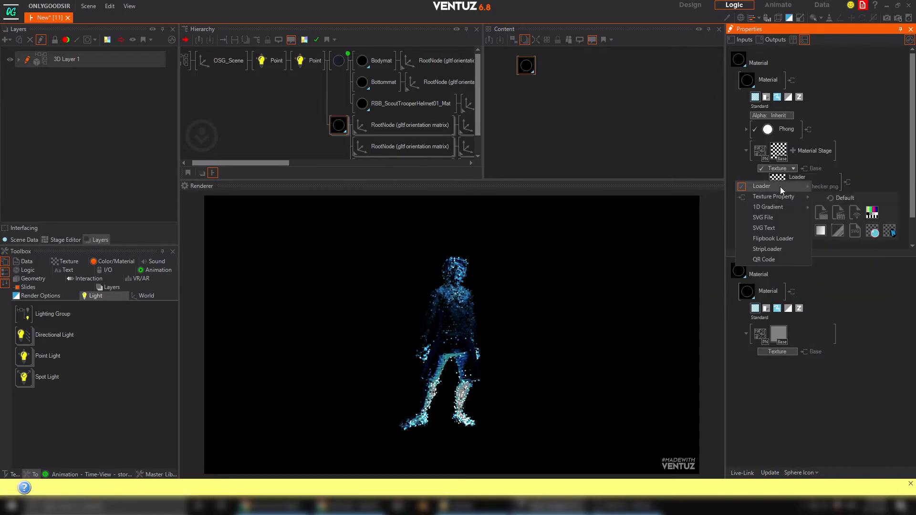
pyautogui.moveTo(779, 187)
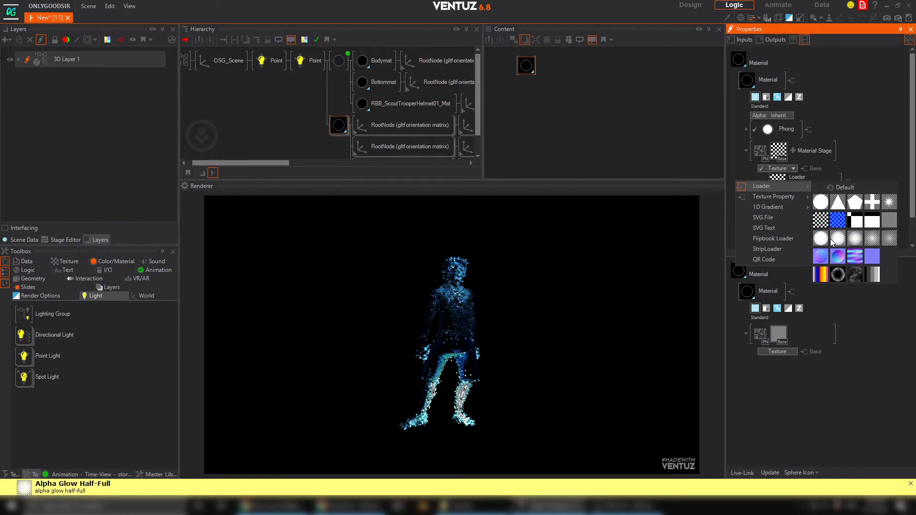
pyautogui.click(883, 241)
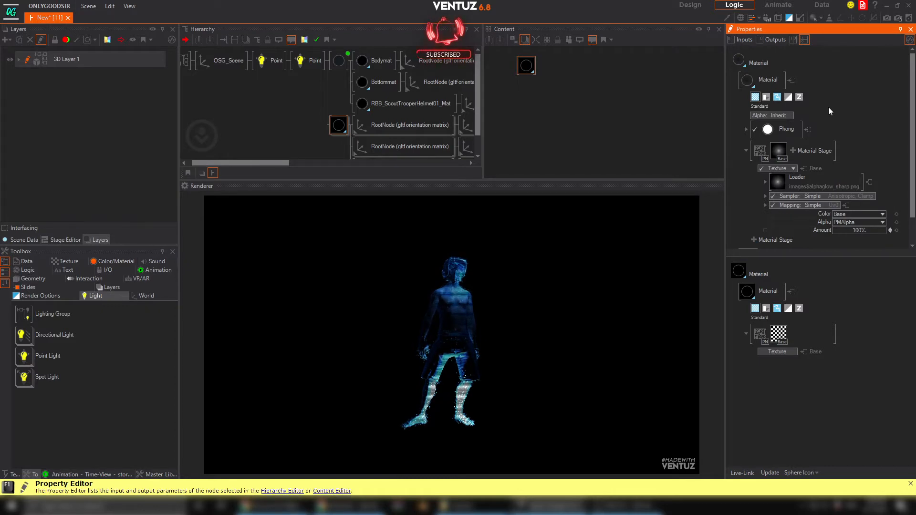
# Animate the Perlin Vertex Noise by binding its Animate value to a Linear 360 (Rotate CCW) mover, and place the mover beside the material.
pyautogui.click(760, 151)
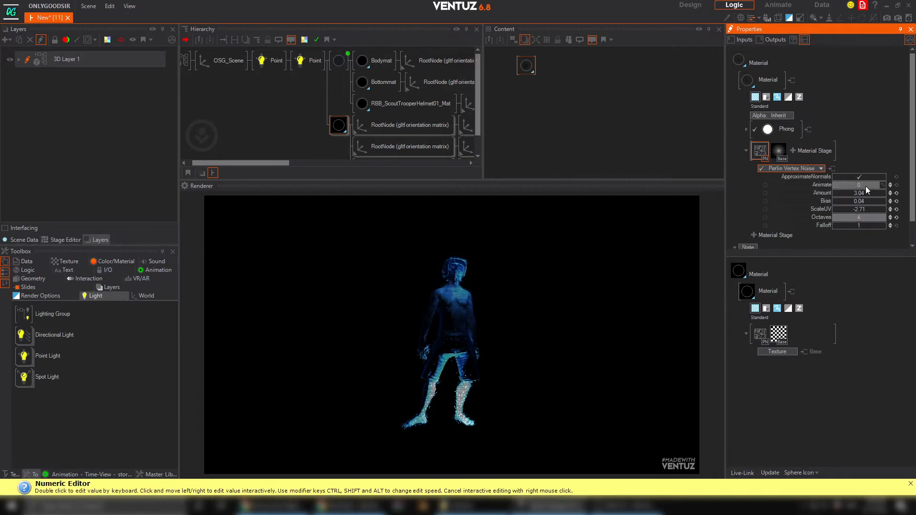
pyautogui.moveTo(851, 185); pyautogui.dragTo(831, 188)
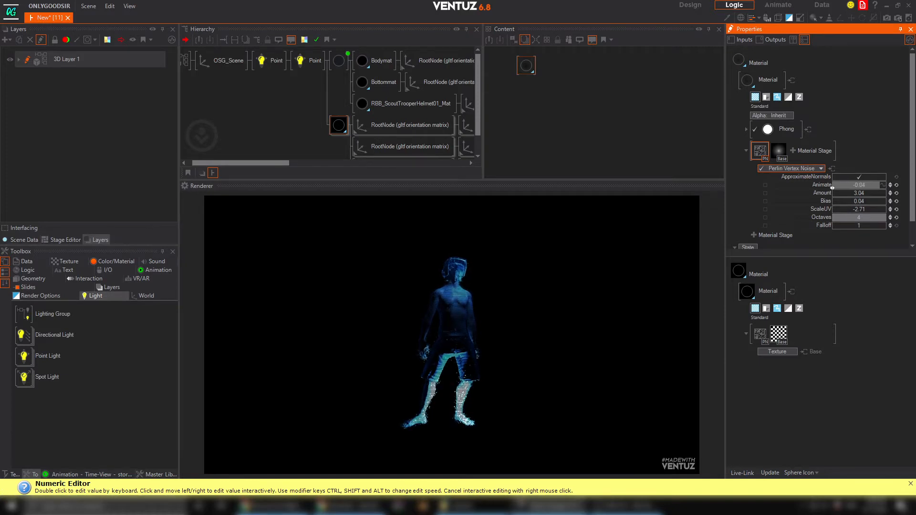
pyautogui.click(885, 185)
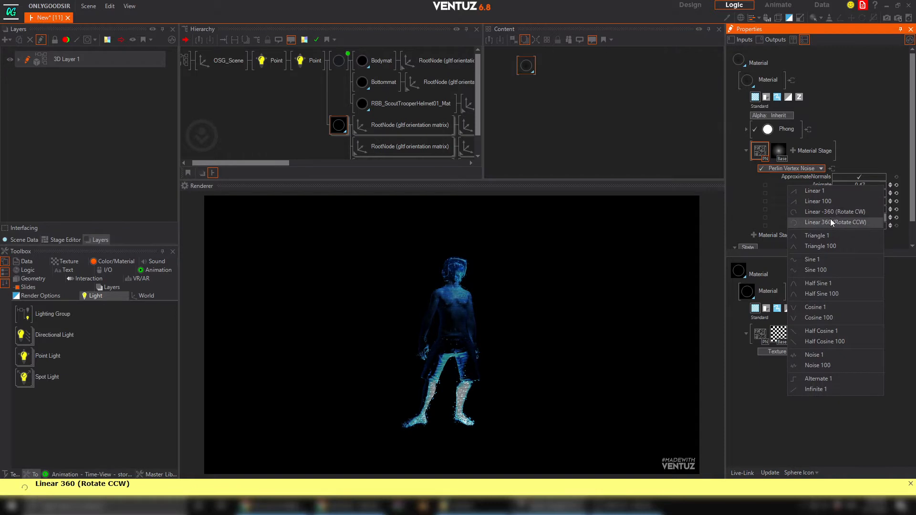
pyautogui.click(816, 222)
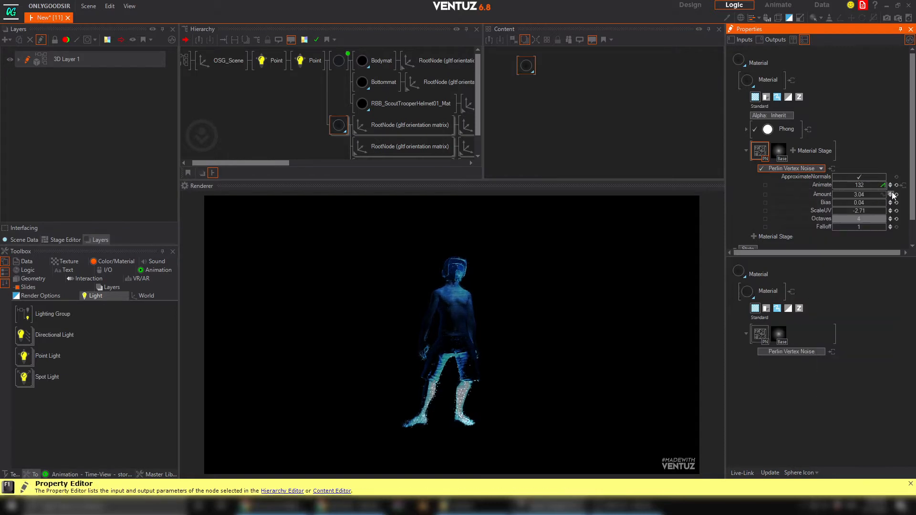
pyautogui.moveTo(517, 104); pyautogui.dragTo(558, 111)
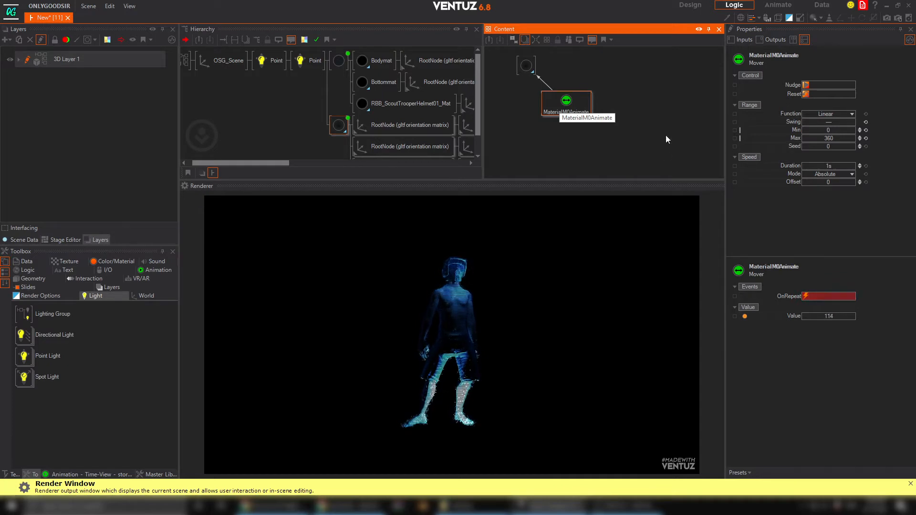
# Bring the model closer to the camera by setting the OSG_Scene axis position to Y 2.3 and Z -24.
pyautogui.click(225, 62)
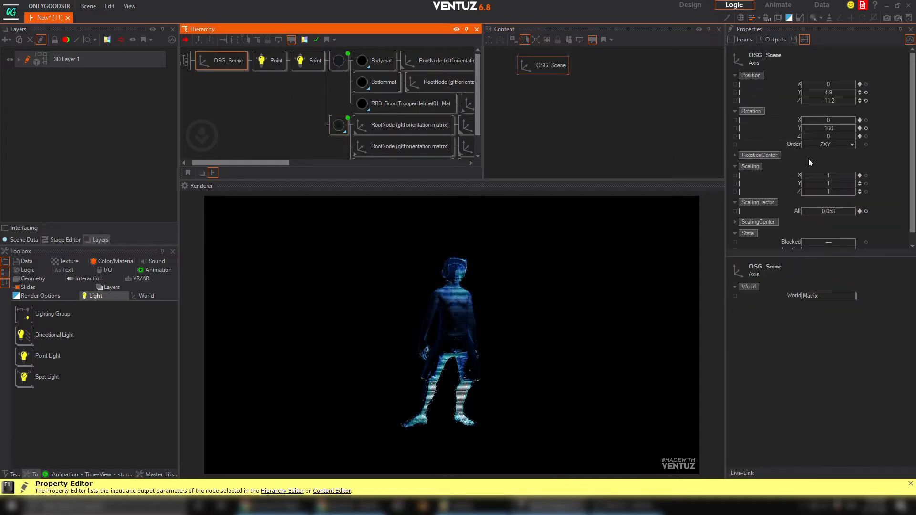
pyautogui.click(826, 101)
pyautogui.moveTo(827, 101)
pyautogui.mouseDown()
pyautogui.moveTo(799, 101)
pyautogui.moveTo(815, 96)
pyautogui.mouseUp()
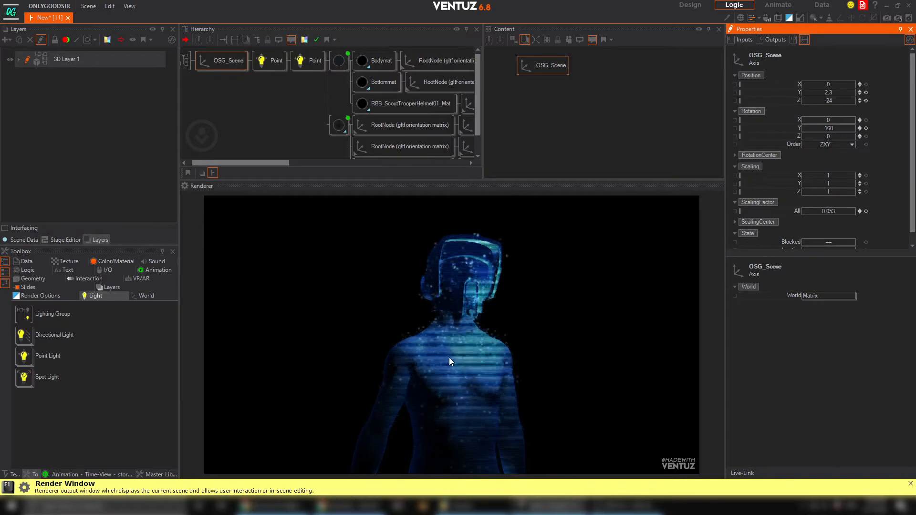
# Slow down the noise animation by setting the Duration of the sprite material's mover to 500 s.
pyautogui.click(339, 126)
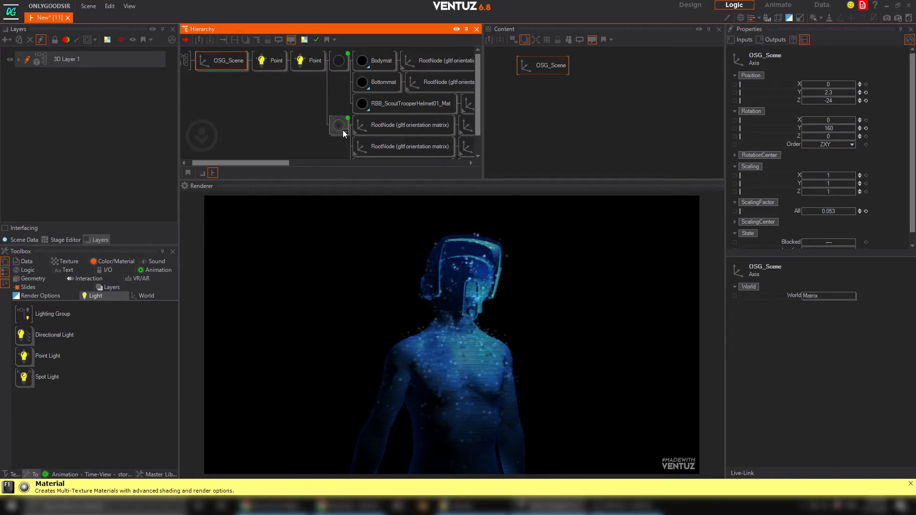
pyautogui.scroll(-1, 830, 181)
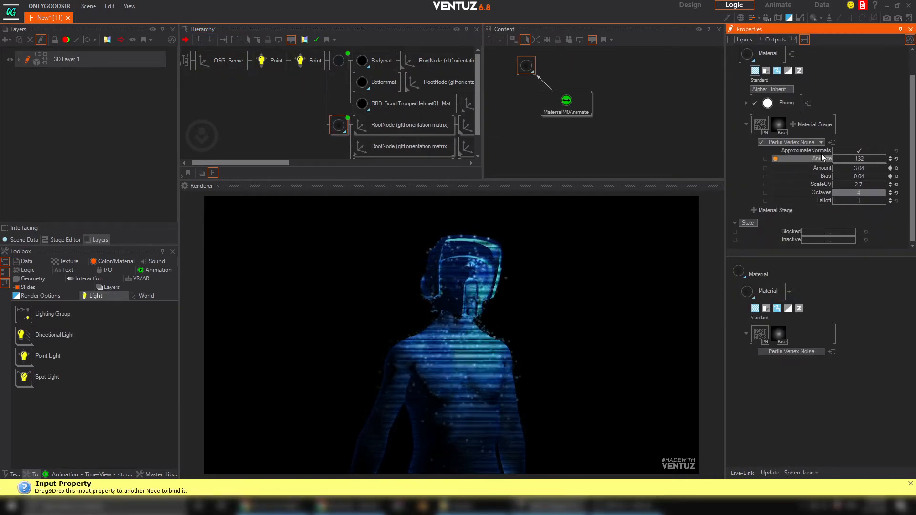
pyautogui.click(765, 124)
pyautogui.click(582, 107)
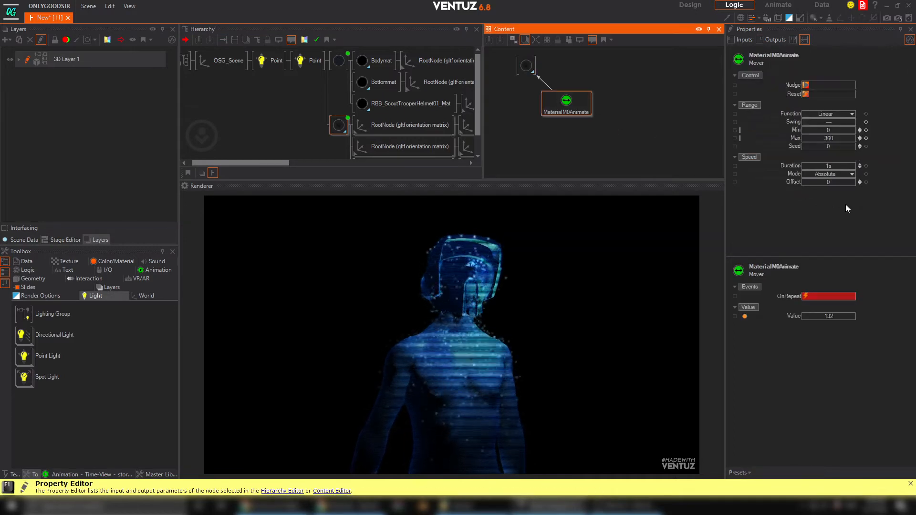
pyautogui.moveTo(855, 163); pyautogui.dragTo(857, 165)
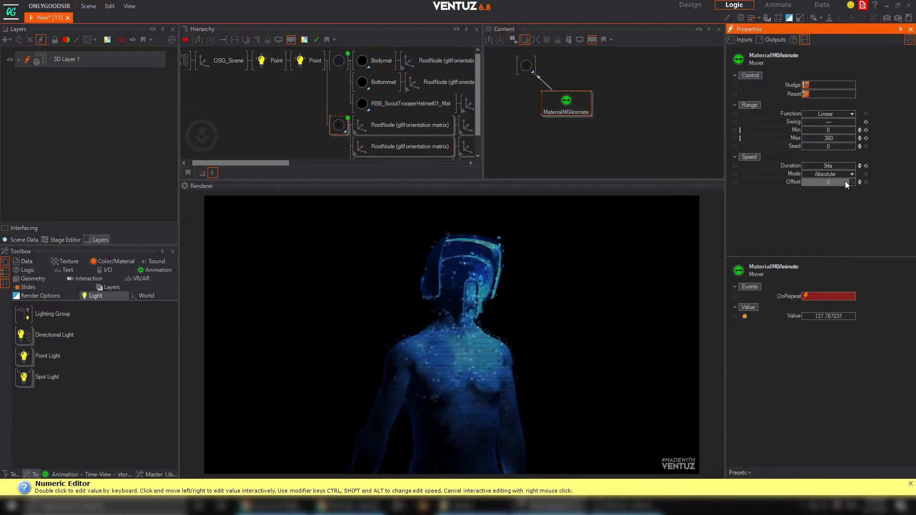
pyautogui.click(828, 165)
pyautogui.write('150')
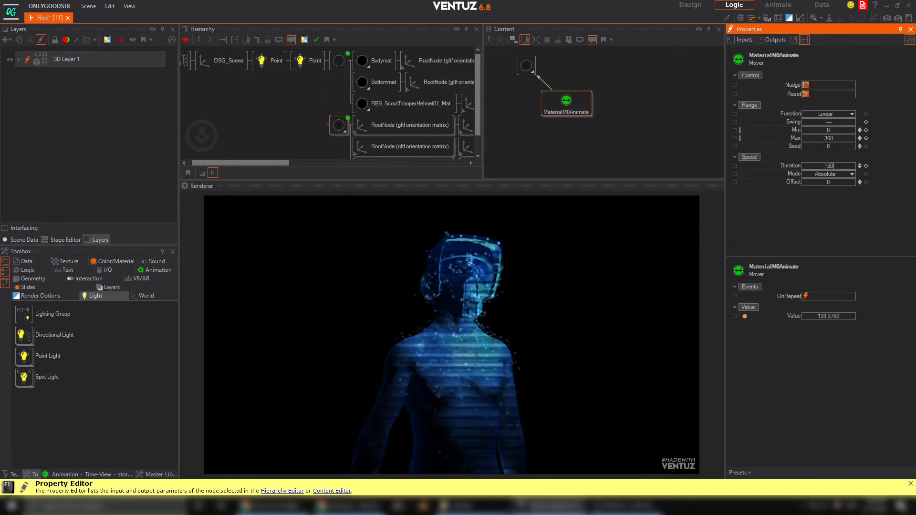
pyautogui.press('Return')
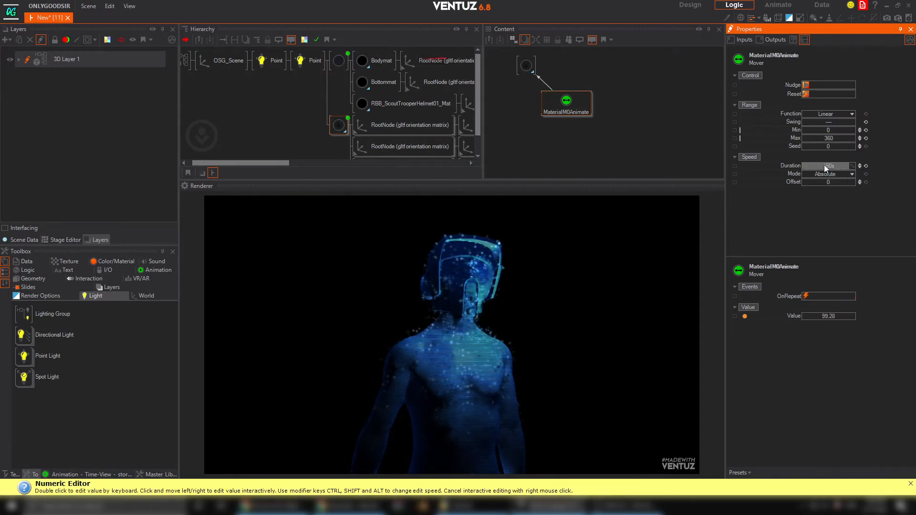
pyautogui.doubleClick(822, 166)
pyautogui.write('500')
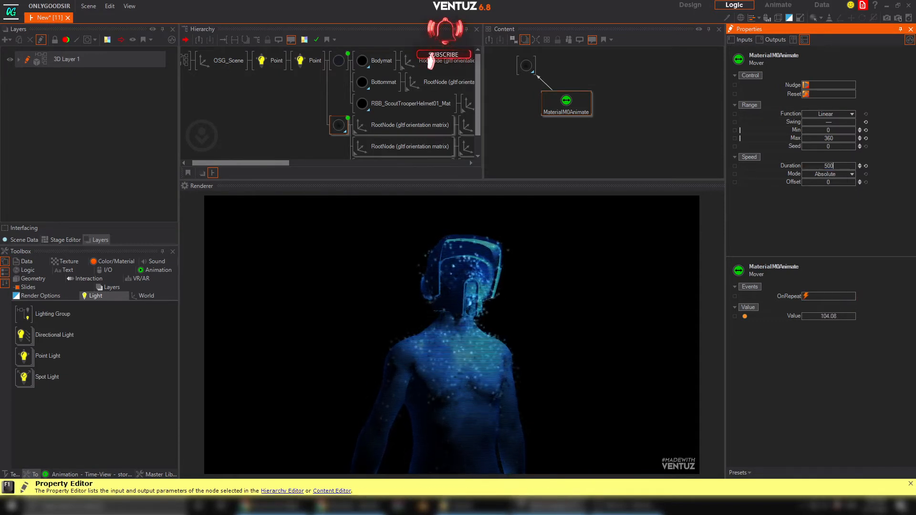
pyautogui.press('Return')
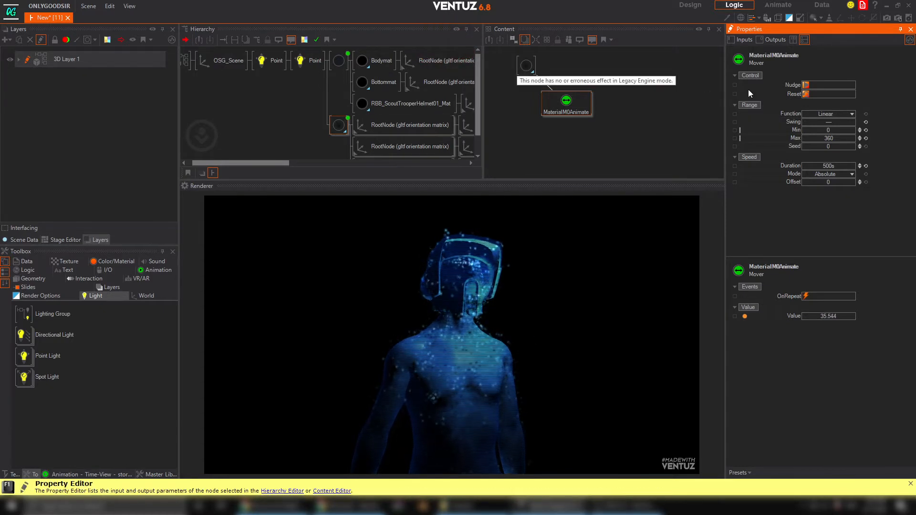
# Reduce the sprite Scale in the noise material's draw mode to about 0.479.
pyautogui.click(340, 126)
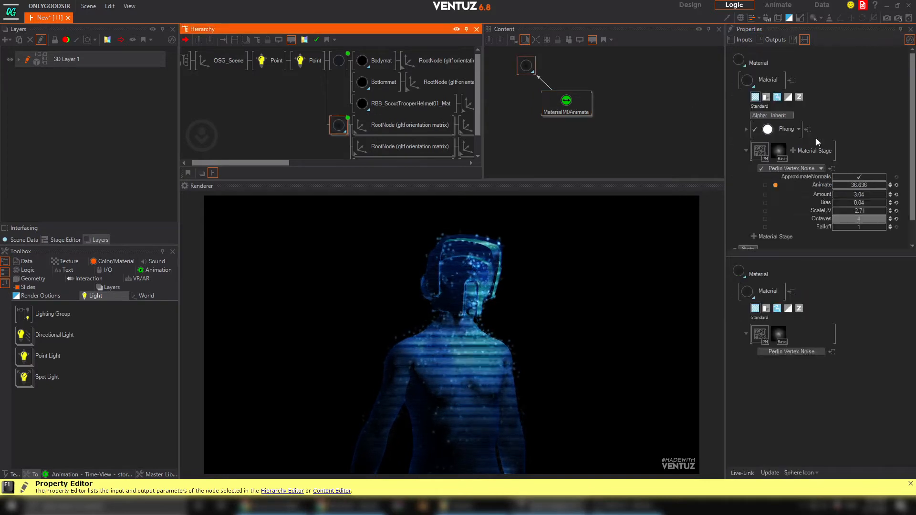
pyautogui.click(776, 96)
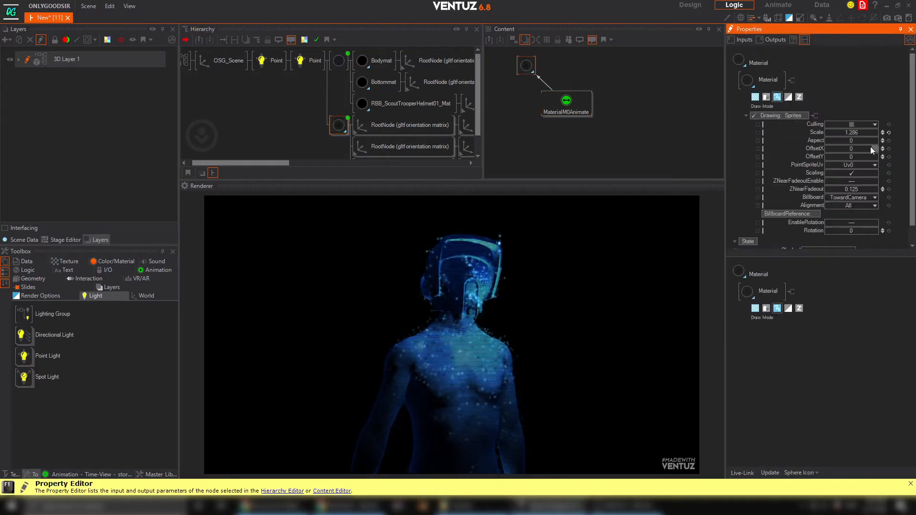
pyautogui.moveTo(824, 135); pyautogui.dragTo(862, 133)
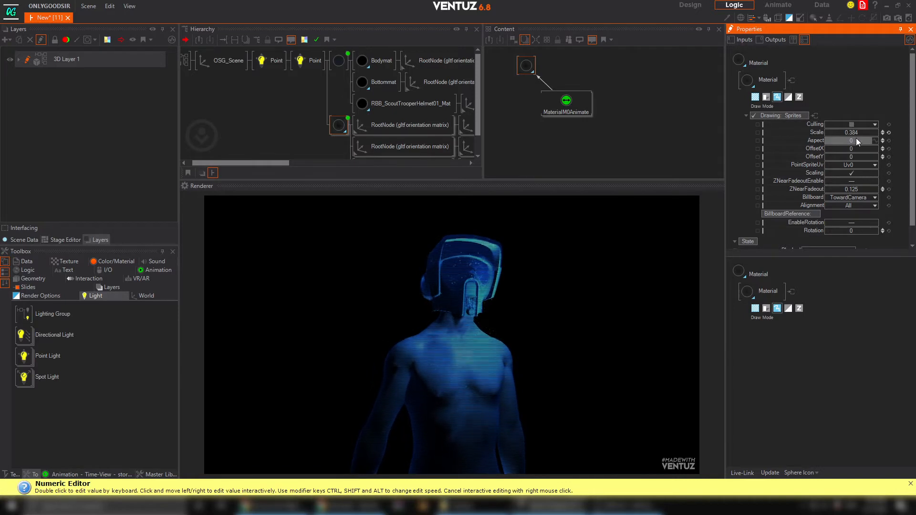
pyautogui.moveTo(872, 129); pyautogui.dragTo(878, 129)
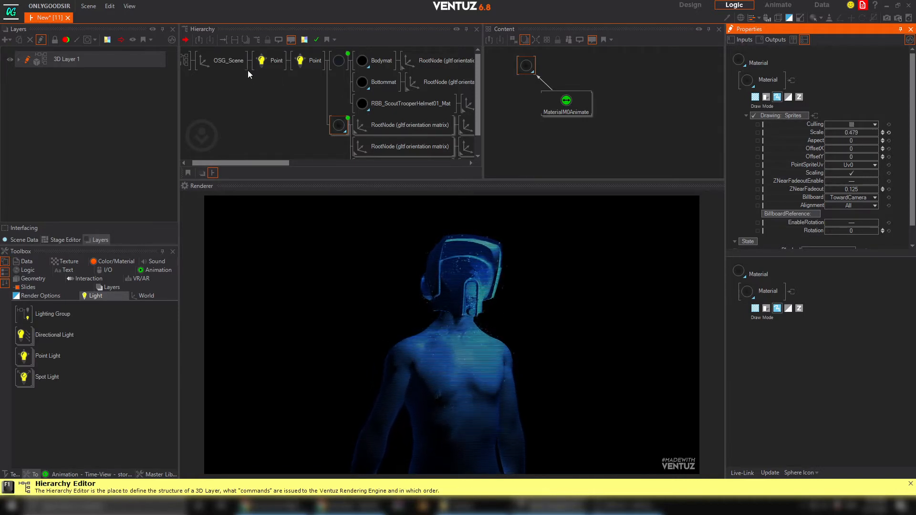
# Reset the Y and Z position of the OSG_Scene axis to 0.
pyautogui.click(222, 70)
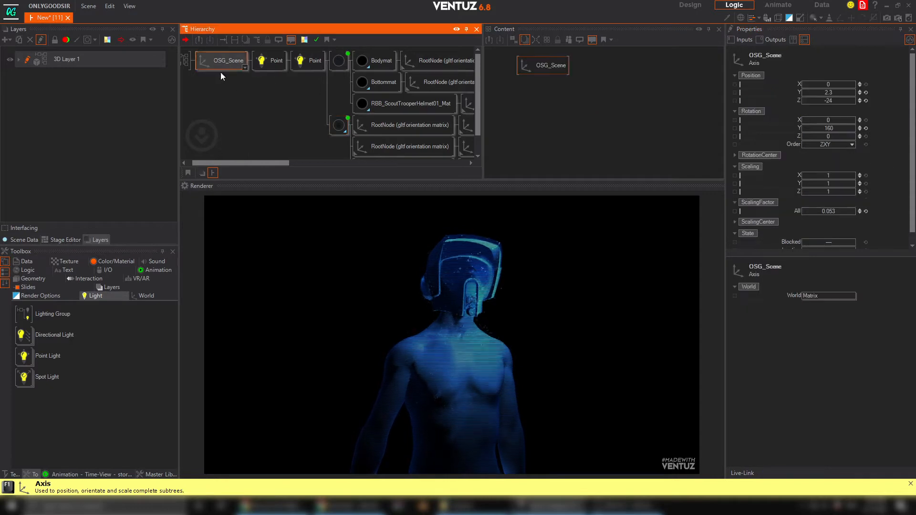
pyautogui.click(866, 99)
pyautogui.click(866, 99)
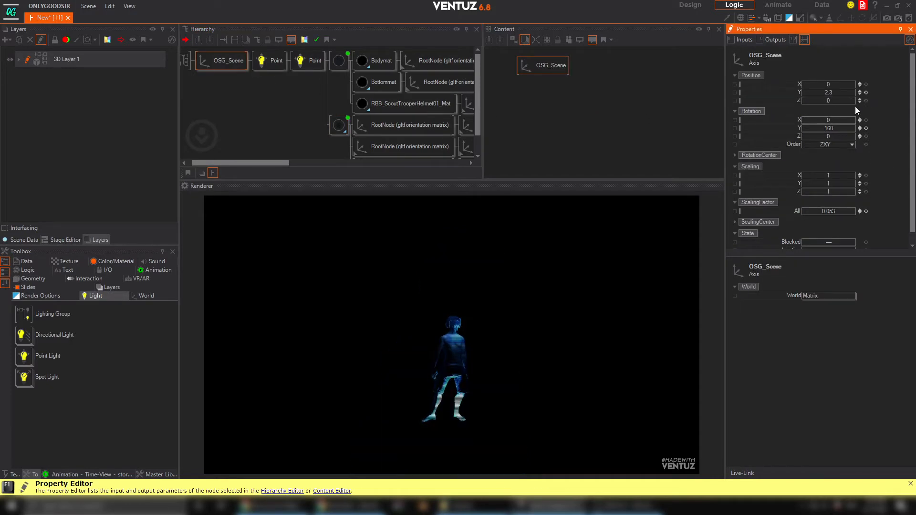
pyautogui.click(865, 92)
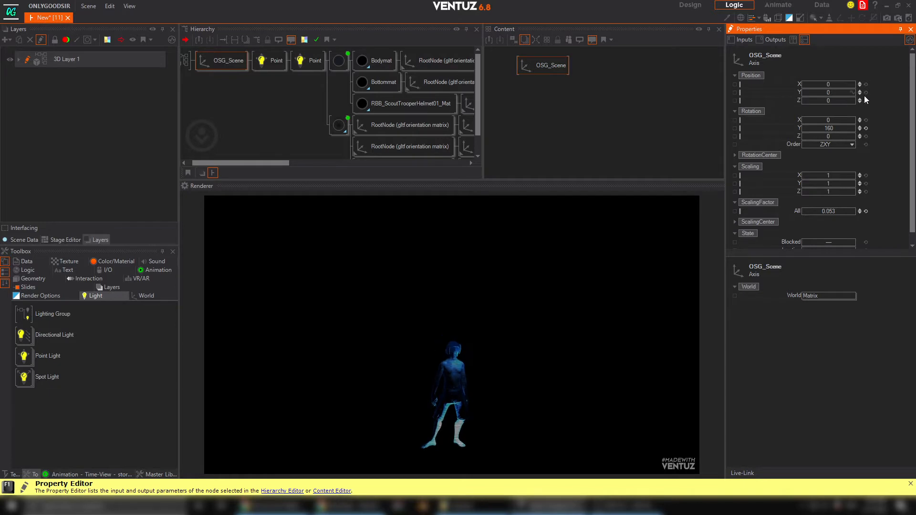
# Enlarge the OSG_Scene axis to a ScalingFactor of about 0.413, raising it to Y 40 and pushing it back until the whole figure fits the view.
pyautogui.moveTo(834, 94); pyautogui.dragTo(852, 93)
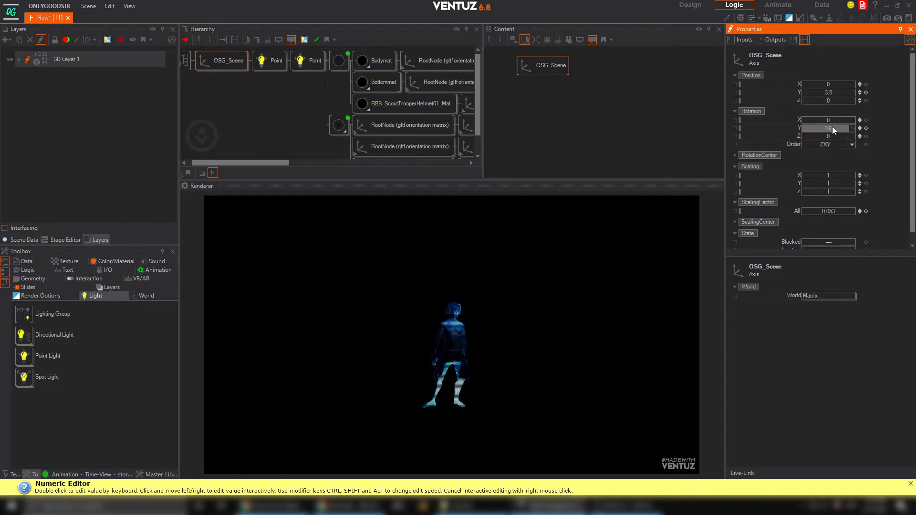
pyautogui.moveTo(826, 212); pyautogui.dragTo(836, 208)
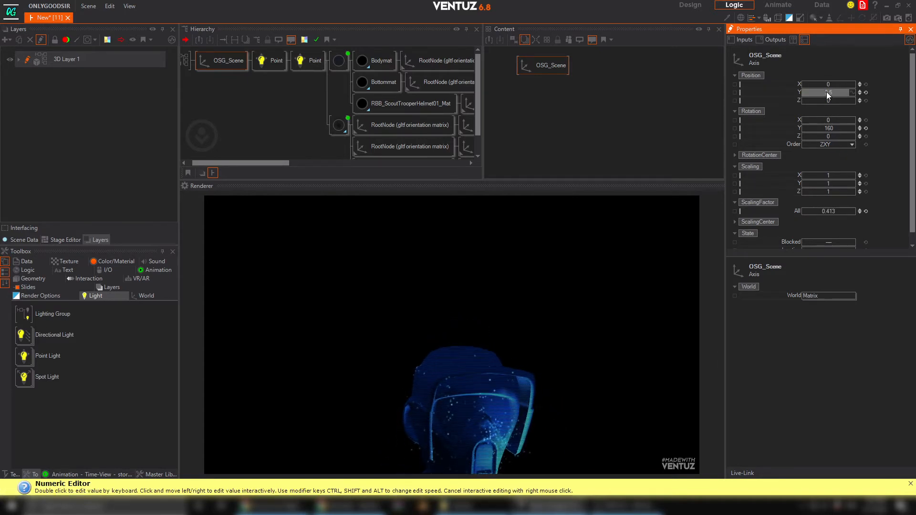
pyautogui.moveTo(826, 92); pyautogui.dragTo(864, 95)
# Set the sprite material's draw mode Scale to about 0.801 and its AlphaBlending to the Advanced Screen preset.
pyautogui.click(340, 128)
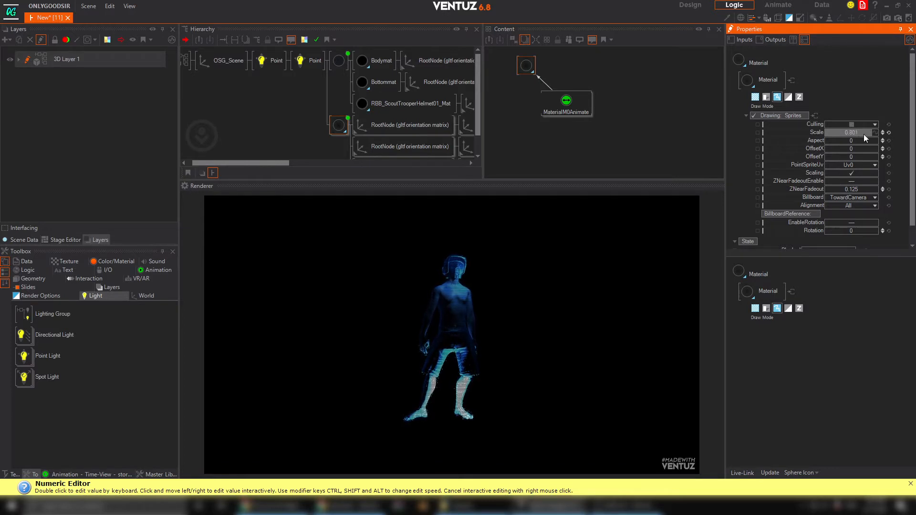
pyautogui.click(307, 119)
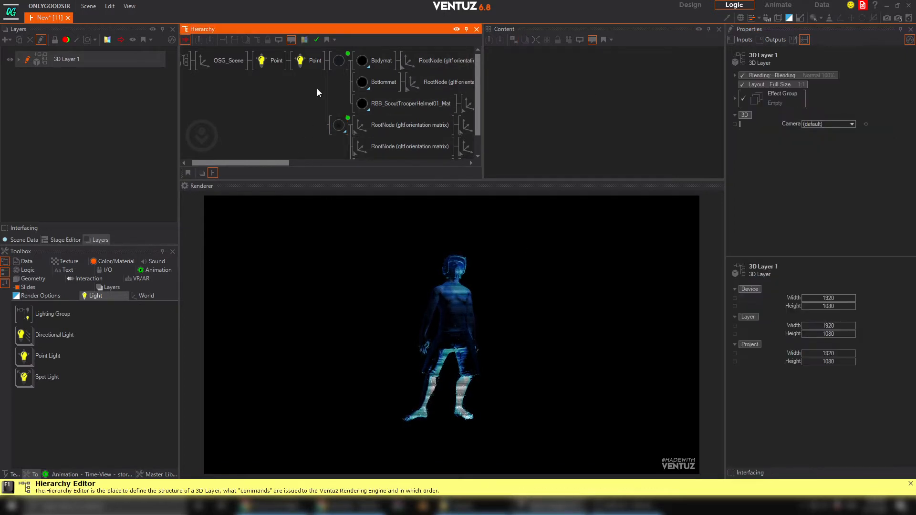
pyautogui.click(336, 127)
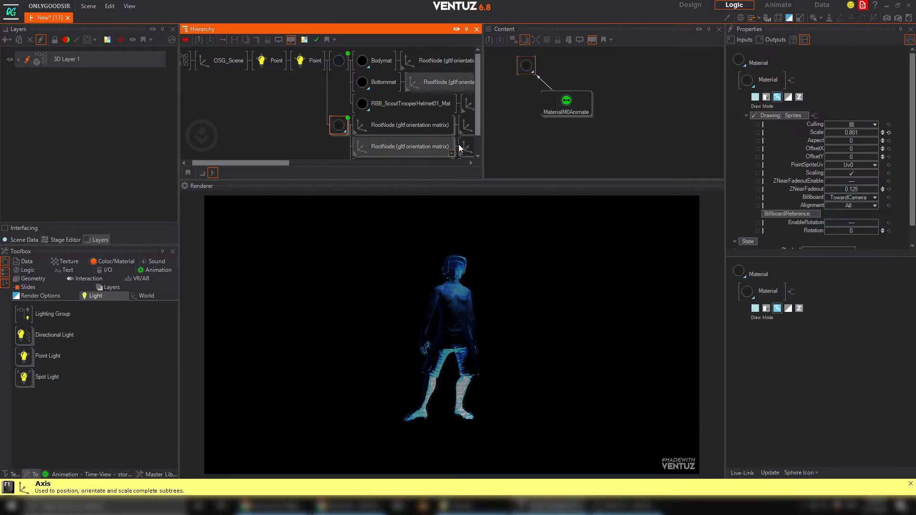
pyautogui.click(788, 97)
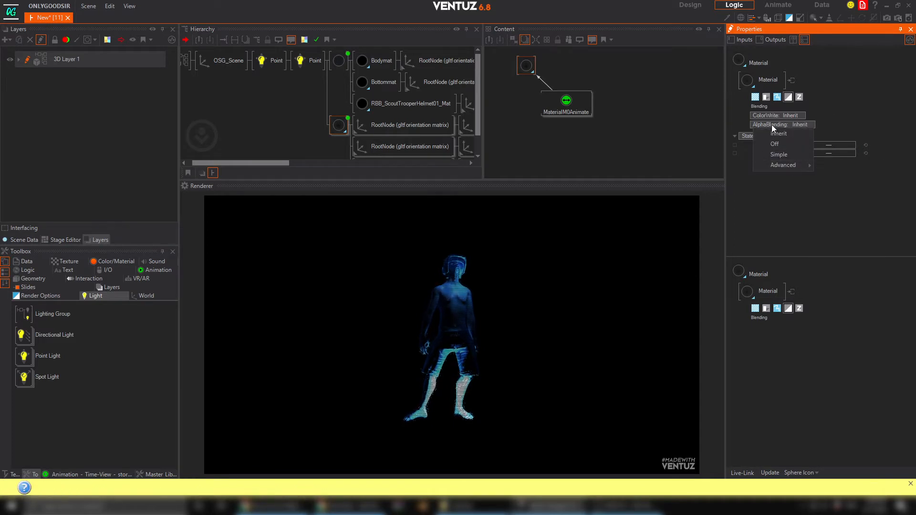
pyautogui.moveTo(799, 165)
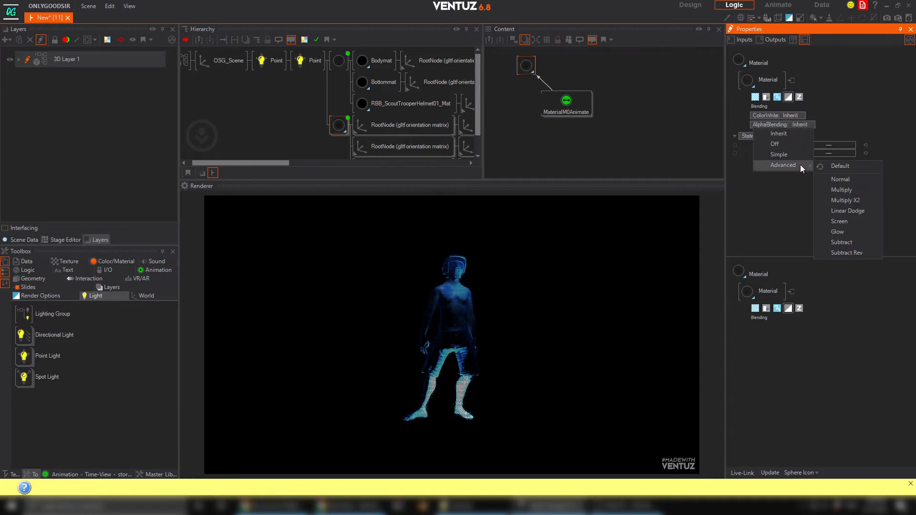
pyautogui.click(843, 221)
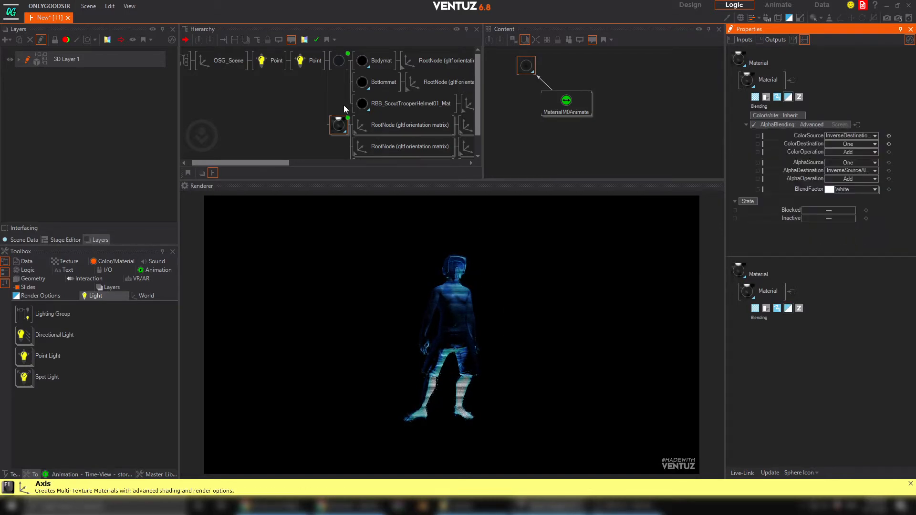
# Collapse the branch of the first material in the hierarchy and adjust the OSG_Scene axis position to about Z 109.7.
pyautogui.click(302, 68)
pyautogui.click(340, 67)
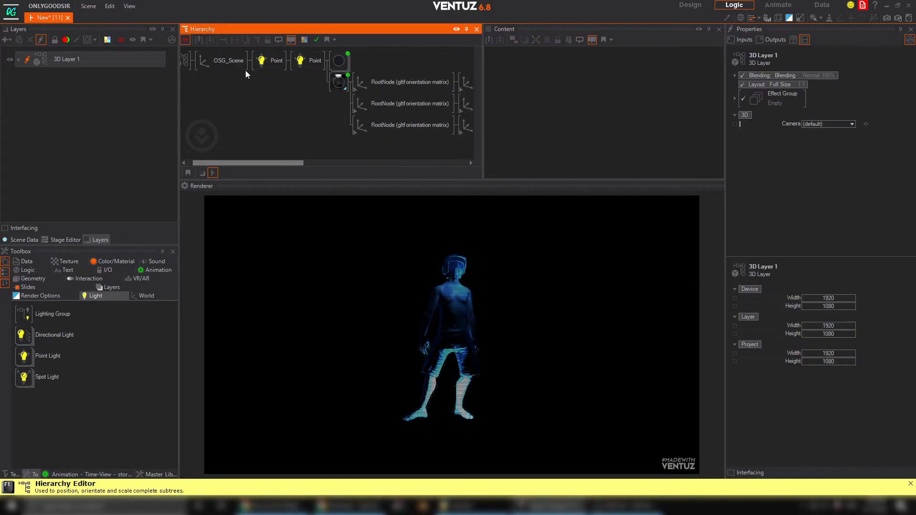
pyautogui.click(224, 60)
pyautogui.moveTo(801, 102); pyautogui.dragTo(854, 97)
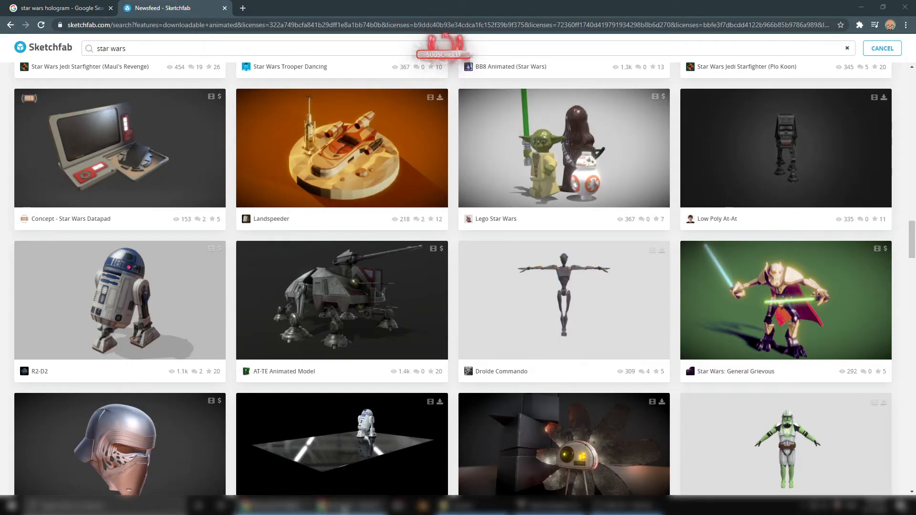
# Switch to the browser, examine the Star Wars hologram reference images including the hooded Wookieepedia one, and return to Ventuz.
pyautogui.click(66, 9)
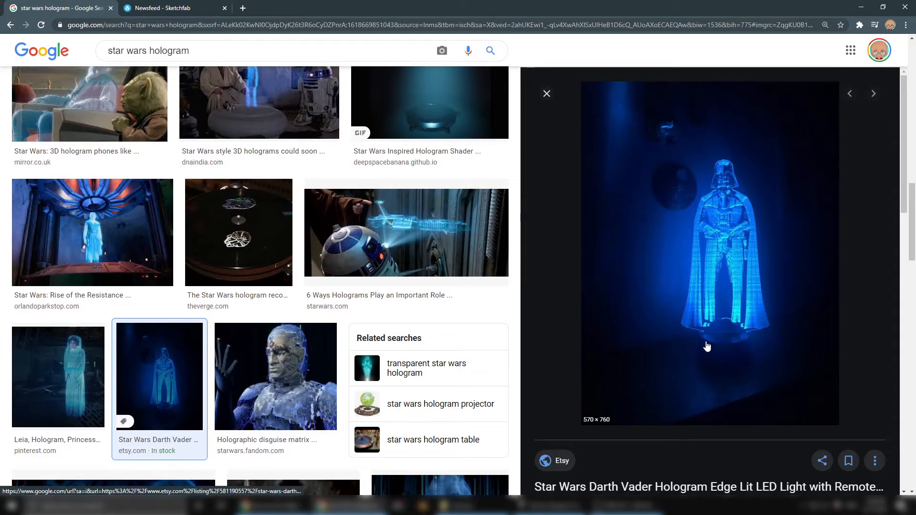
pyautogui.scroll(10, 83, 214)
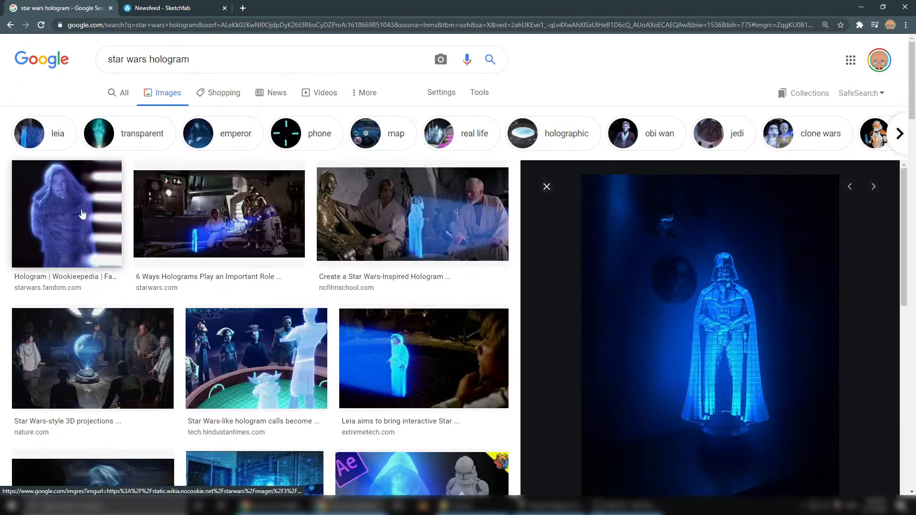
pyautogui.click(82, 215)
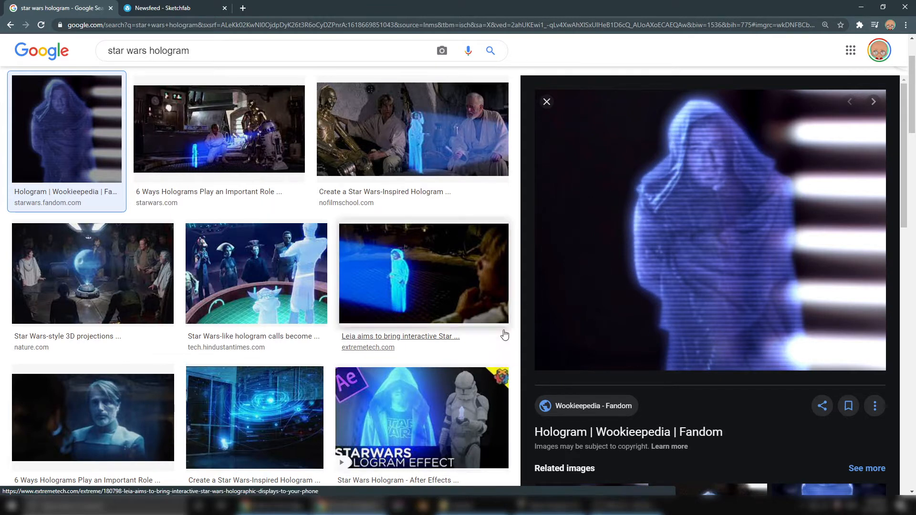
pyautogui.click(860, 9)
pyautogui.click(272, 89)
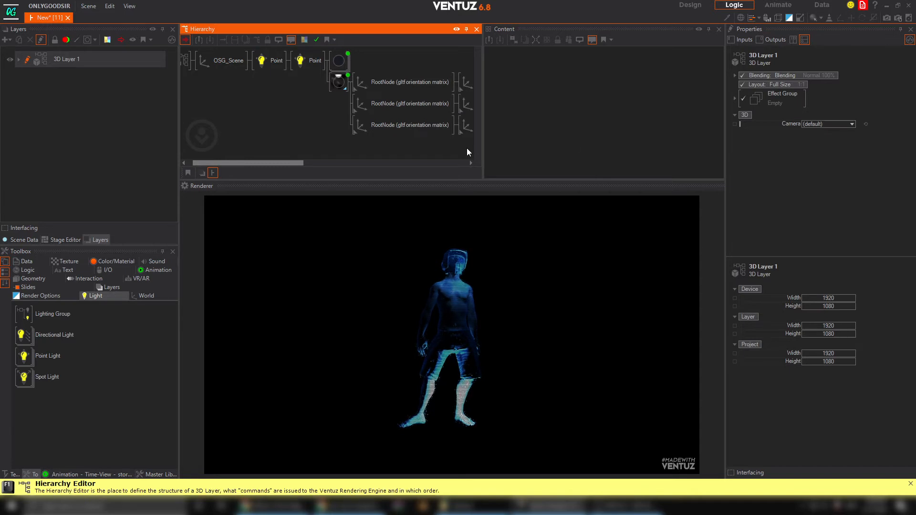
pyautogui.click(628, 506)
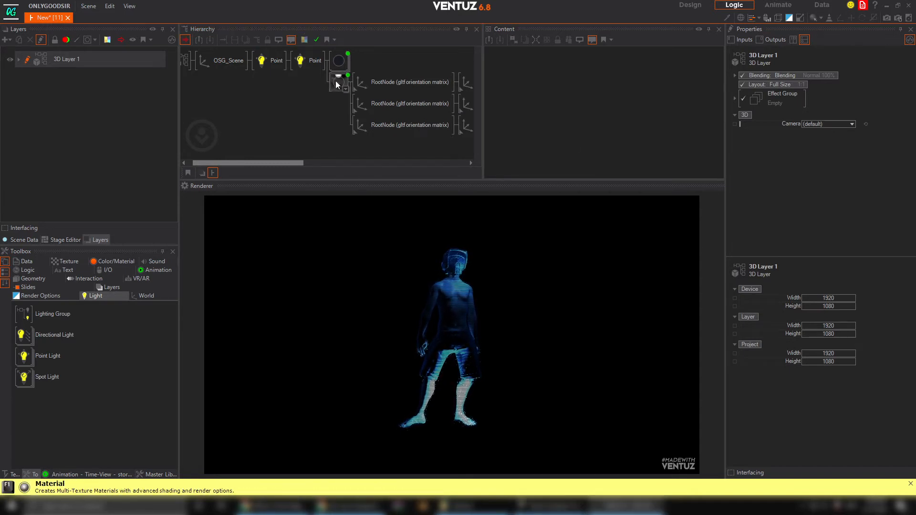
# Show the content of the Bottoms_Bottommat_0 mesh under the sprite material and move its Animation node away from the Skin 0 node.
pyautogui.click(345, 90)
pyautogui.click(358, 89)
pyautogui.moveTo(469, 92); pyautogui.dragTo(296, 95, button='middle')
pyautogui.click(382, 102)
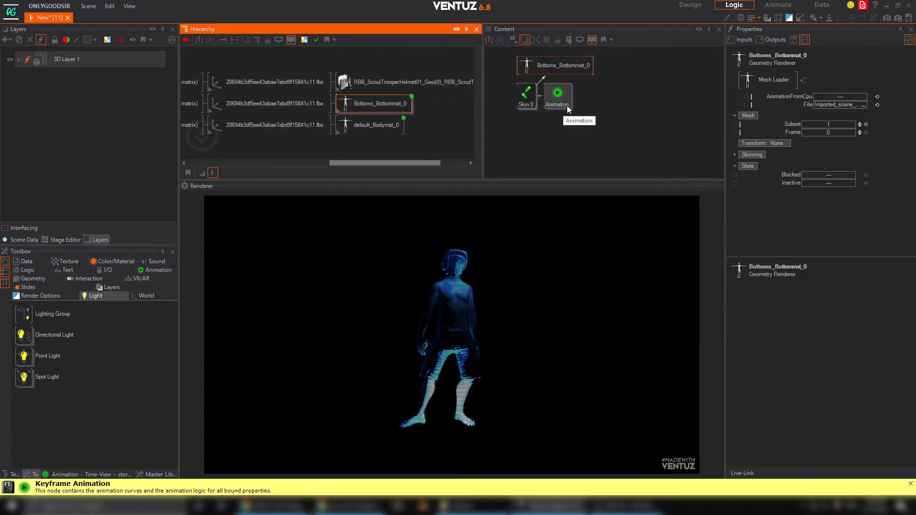
pyautogui.moveTo(567, 104); pyautogui.dragTo(587, 126)
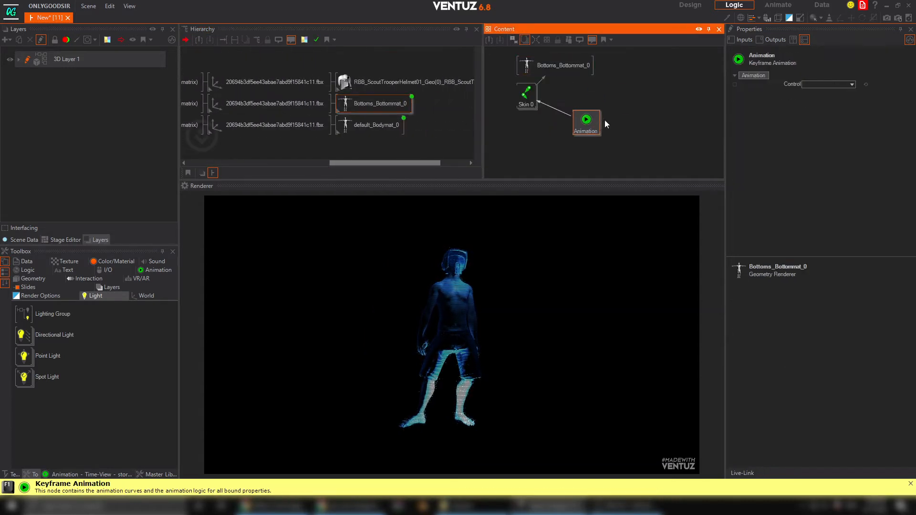
# Add a Simple Control node to the content and bind it to the Control property of the Animation node.
pyautogui.doubleClick(649, 113)
pyautogui.write('sim')
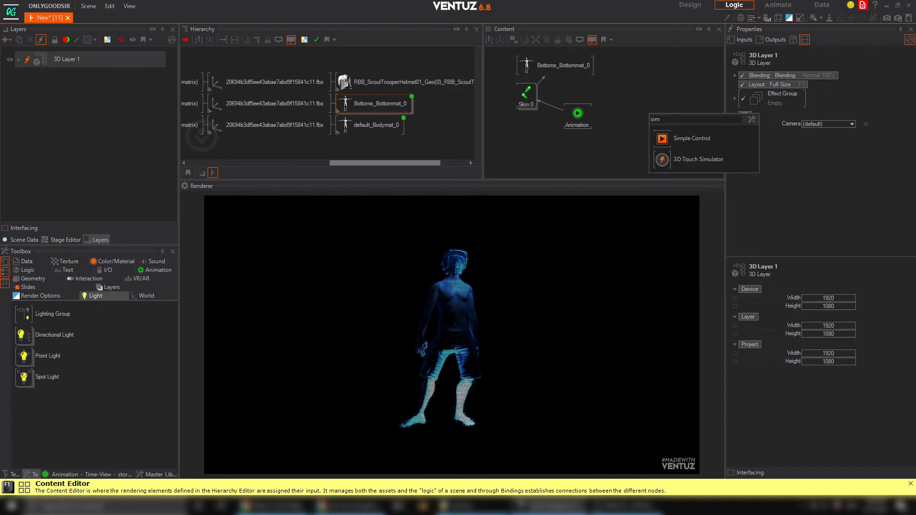
pyautogui.press('Return')
pyautogui.click(625, 107)
pyautogui.click(591, 120)
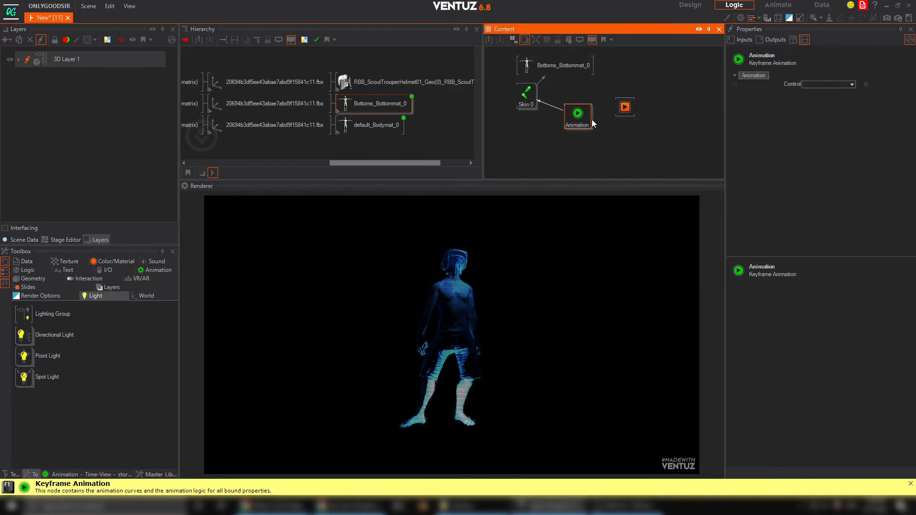
pyautogui.moveTo(791, 84); pyautogui.dragTo(621, 108)
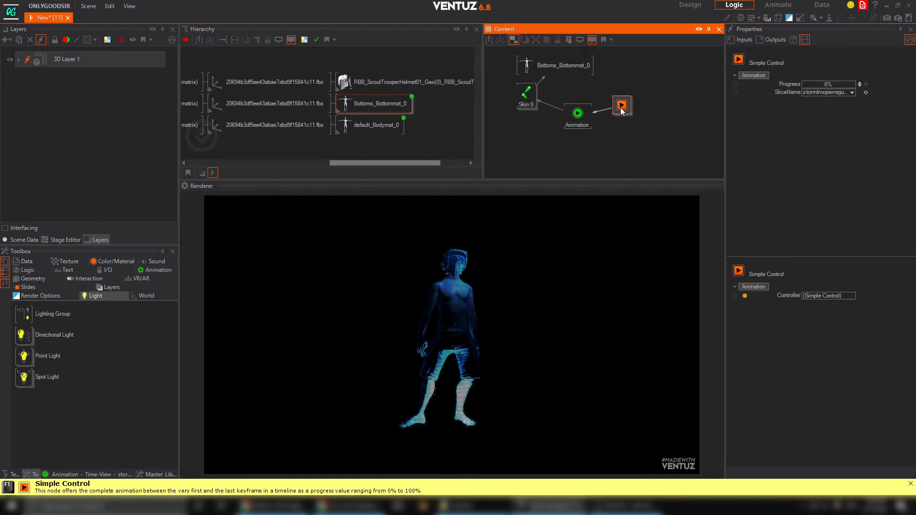
# Add a Mover node beside the Simple Control and bind it to the control's Progress property.
pyautogui.doubleClick(632, 138)
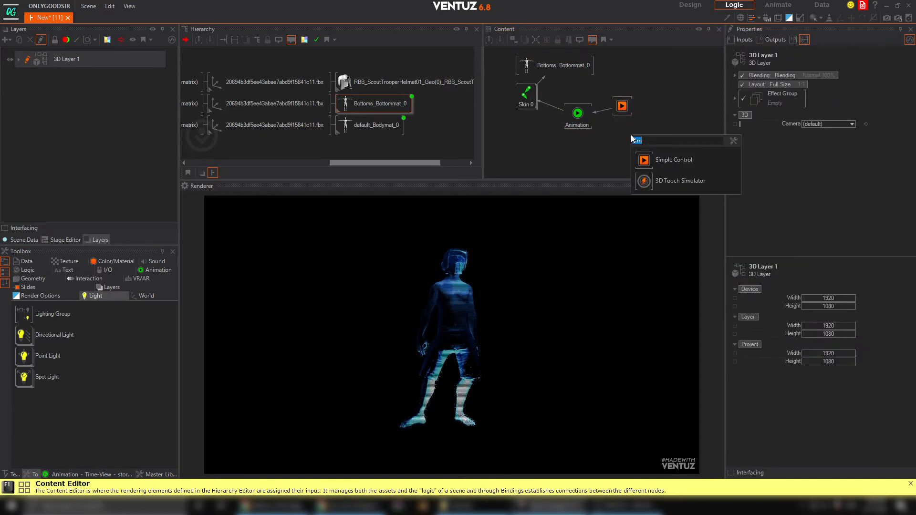
pyautogui.write('mover')
pyautogui.press('Return')
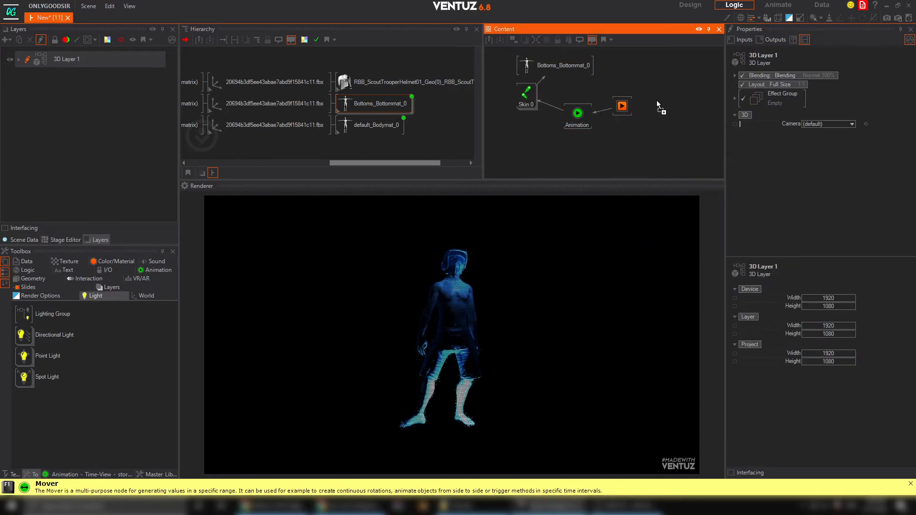
pyautogui.click(657, 102)
pyautogui.click(625, 107)
pyautogui.moveTo(784, 85); pyautogui.dragTo(764, 96)
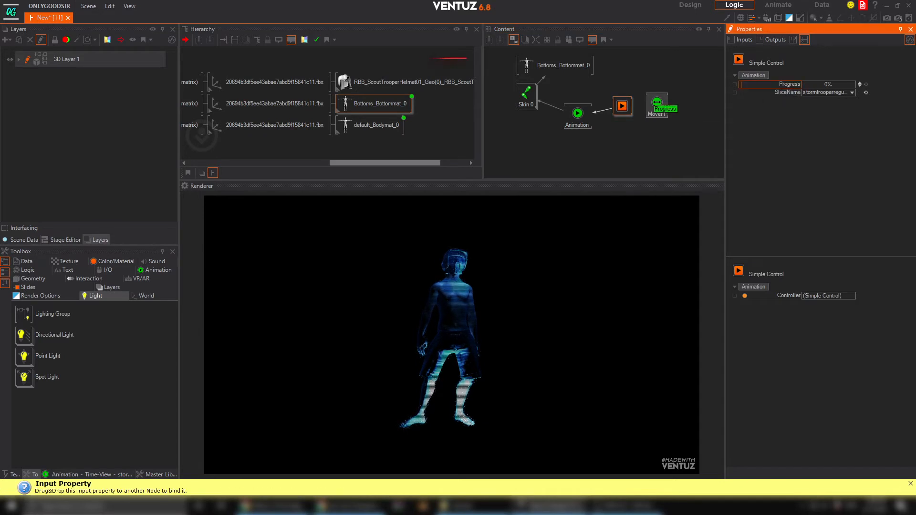
pyautogui.moveTo(658, 107); pyautogui.dragTo(656, 104)
# Set the animation mover's range to Min 0 and Max 100 with a Duration of 25 s.
pyautogui.click(656, 105)
pyautogui.click(827, 130)
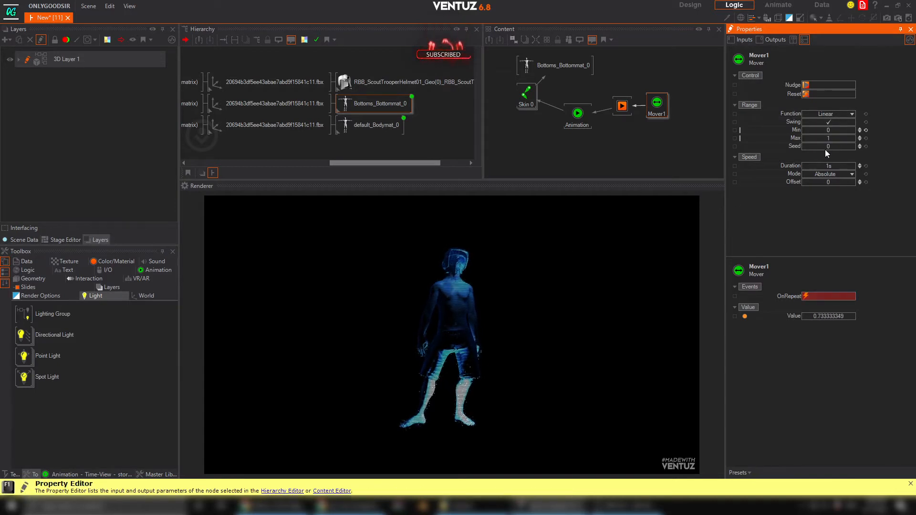
pyautogui.moveTo(828, 140); pyautogui.dragTo(848, 139)
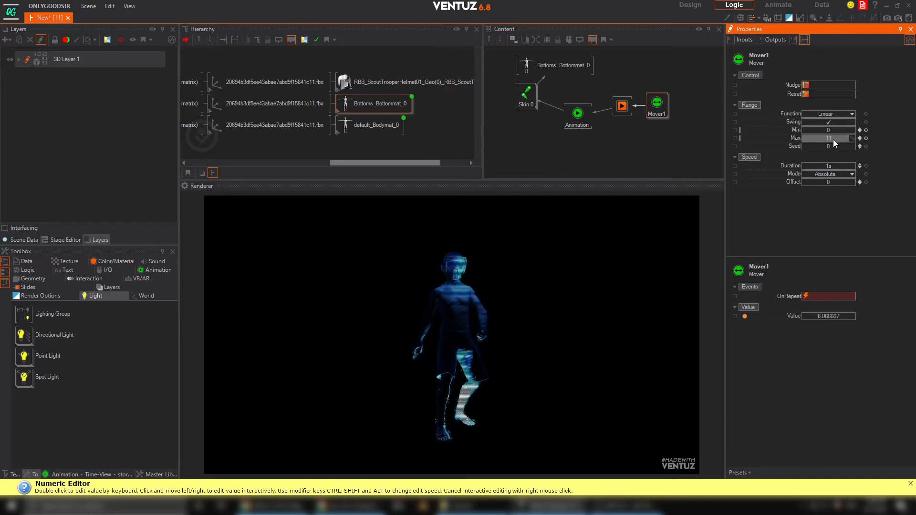
pyautogui.doubleClick(831, 139)
pyautogui.write('100')
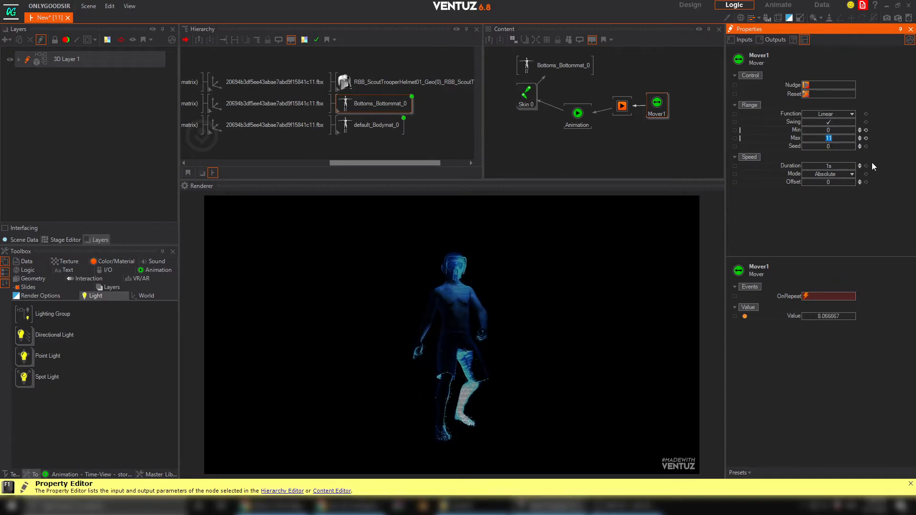
pyautogui.press('Return')
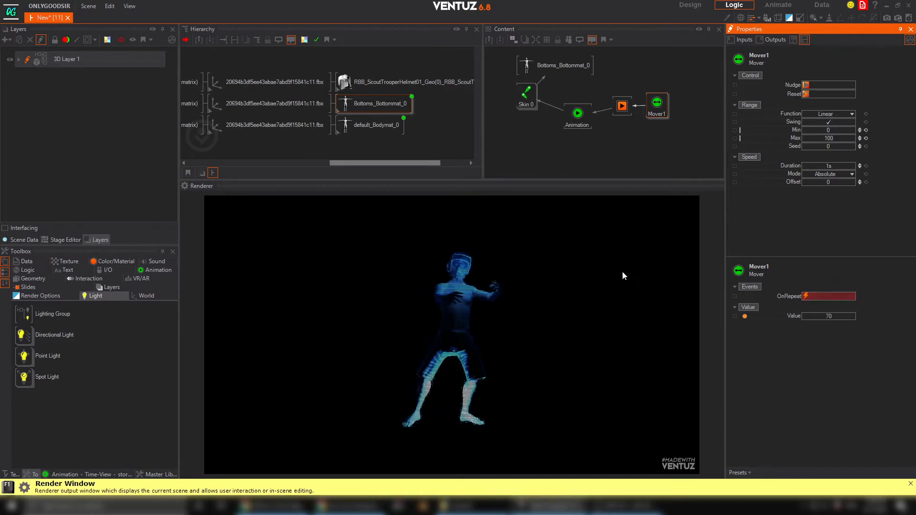
pyautogui.doubleClick(829, 167)
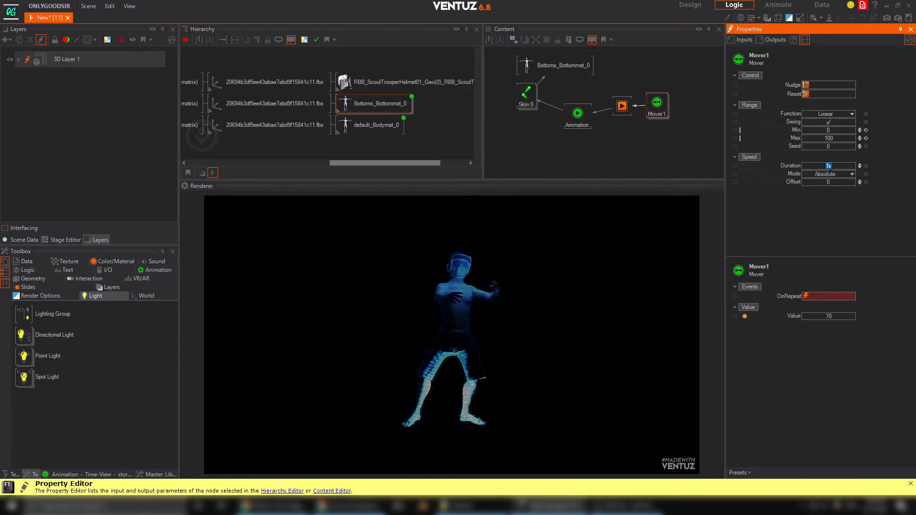
pyautogui.write('25')
pyautogui.press('Return')
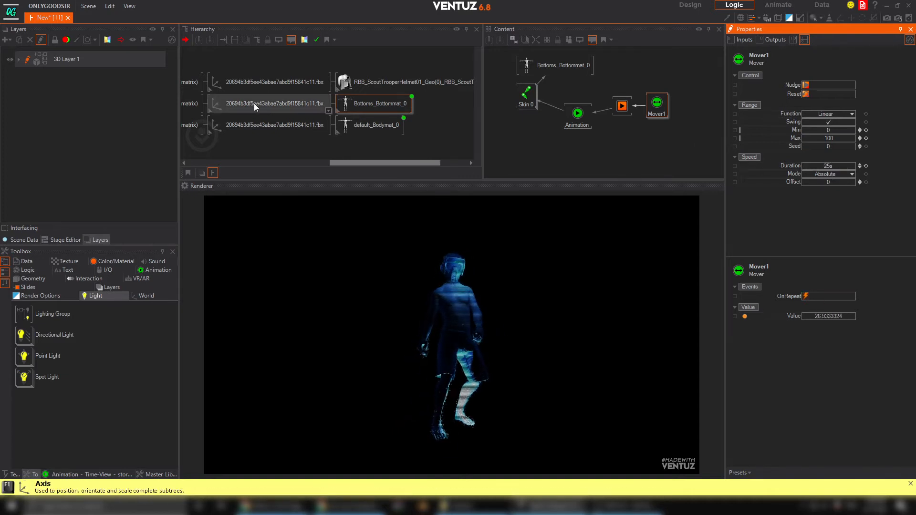
# Return to the start of the hierarchy and collapse the branch of the sprite material.
pyautogui.moveTo(253, 103)
pyautogui.mouseDown(button='middle')
pyautogui.moveTo(400, 104)
pyautogui.moveTo(371, 114)
pyautogui.mouseUp(button='middle')
pyautogui.moveTo(308, 118); pyautogui.dragTo(358, 127, button='middle')
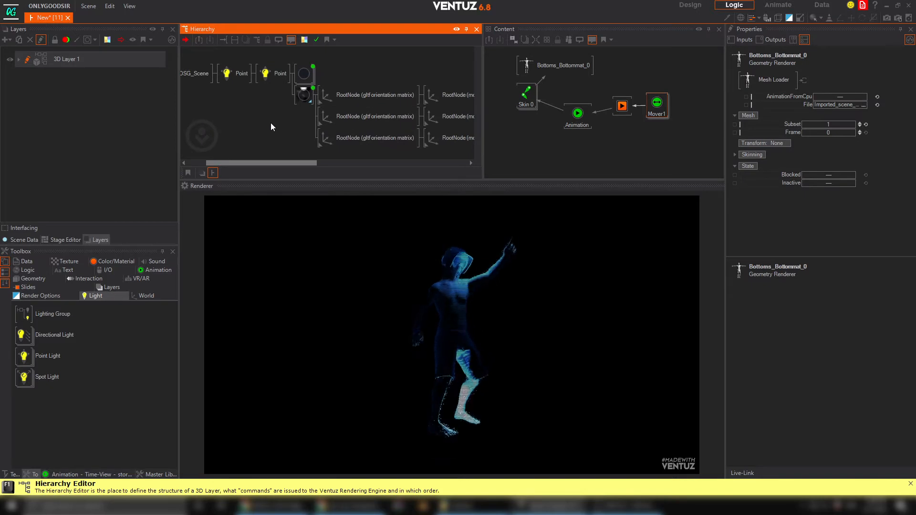
pyautogui.moveTo(270, 125); pyautogui.dragTo(362, 131, button='middle')
pyautogui.click(359, 104)
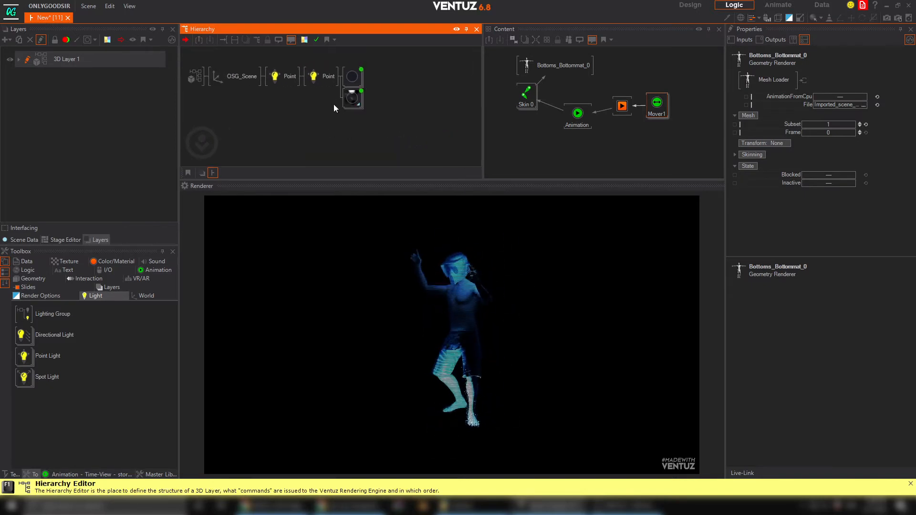
pyautogui.click(257, 100)
# Rename the OSG_Scene axis to HOLOGRAM and collapse everything below the first point light.
pyautogui.doubleClick(247, 76)
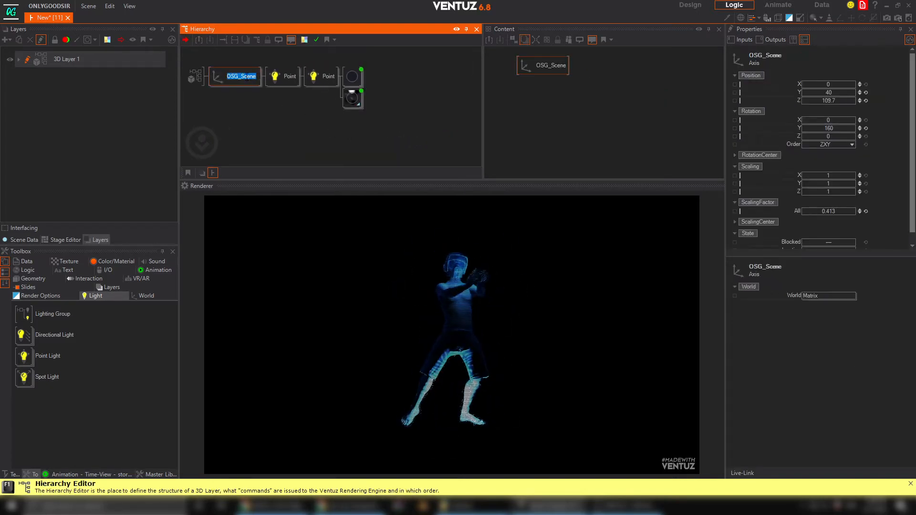
pyautogui.write('HOLOR')
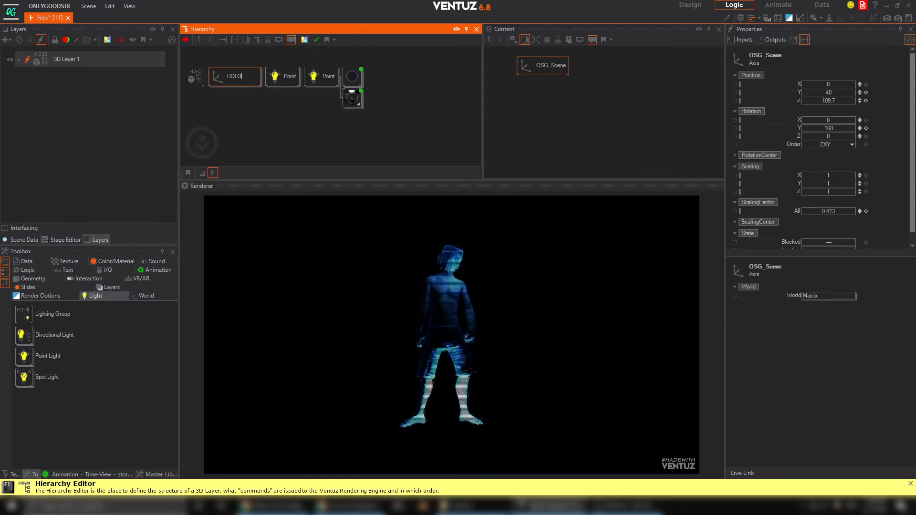
pyautogui.press('BackSpace')
pyautogui.write('GRAM')
pyautogui.press('Return')
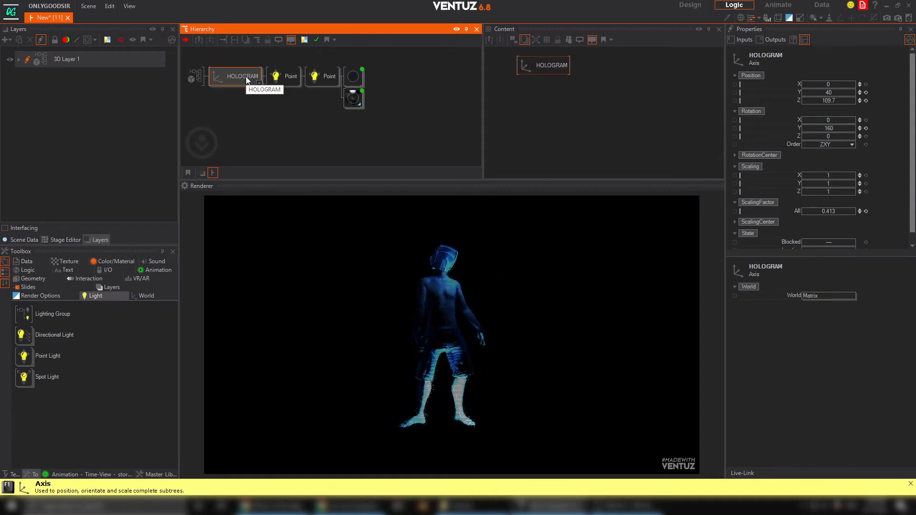
pyautogui.middleClick(280, 75)
pyautogui.click(285, 110)
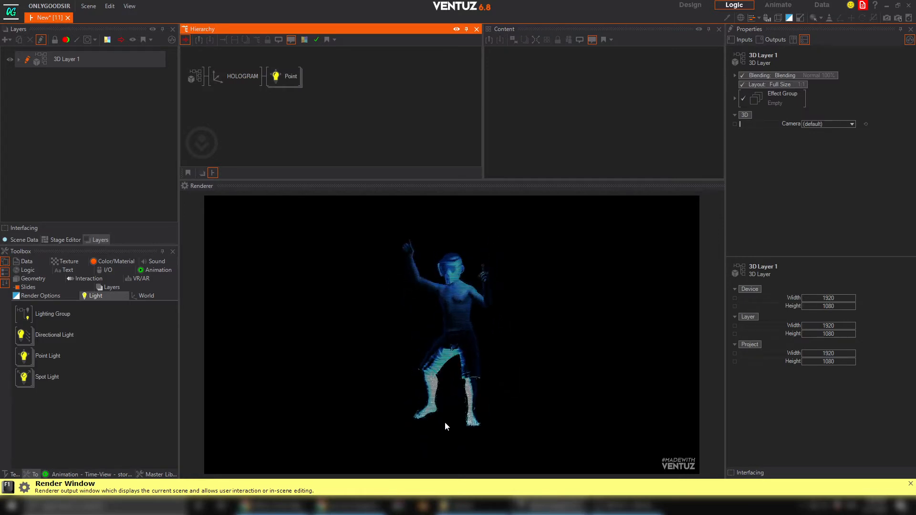
# Add a new Axis as a separate branch above HOLOGRAM in the hierarchy and attach a Circle geometry to it.
pyautogui.doubleClick(242, 124)
pyautogui.write('ax')
pyautogui.click(256, 149)
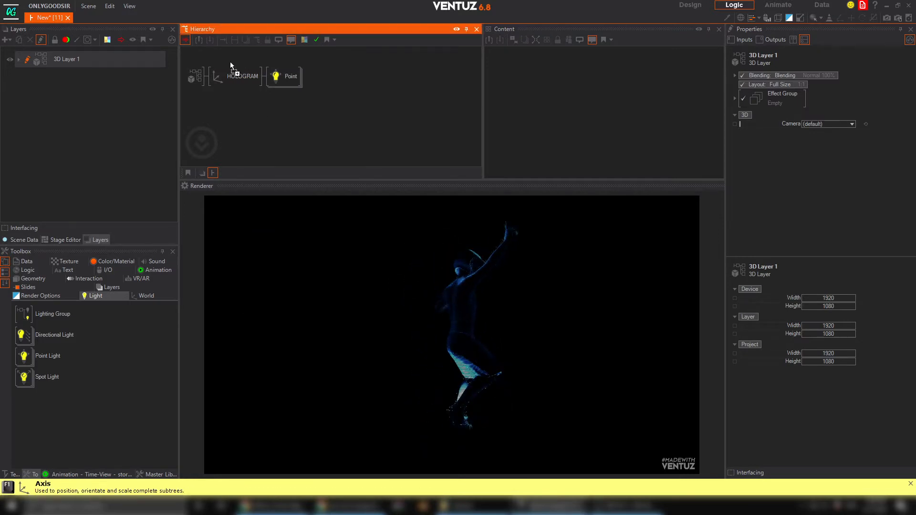
pyautogui.click(227, 68)
pyautogui.doubleClick(233, 75)
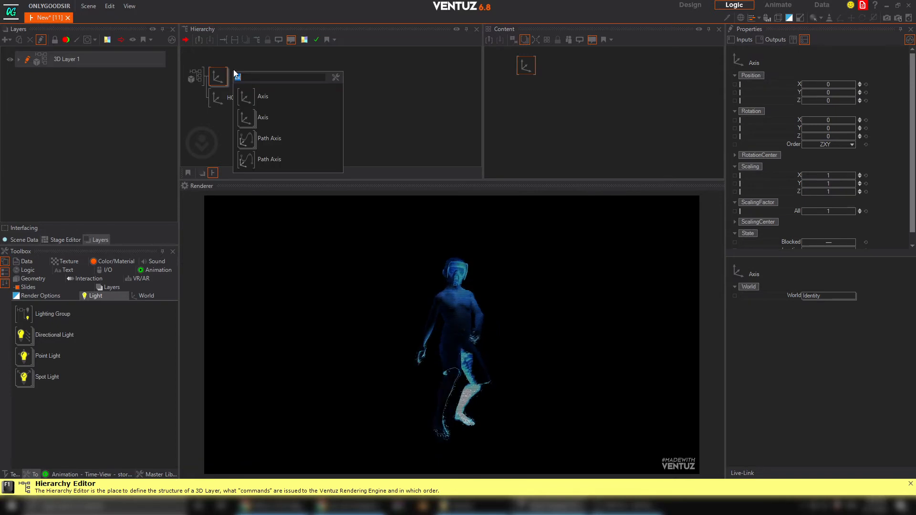
pyautogui.write('cu')
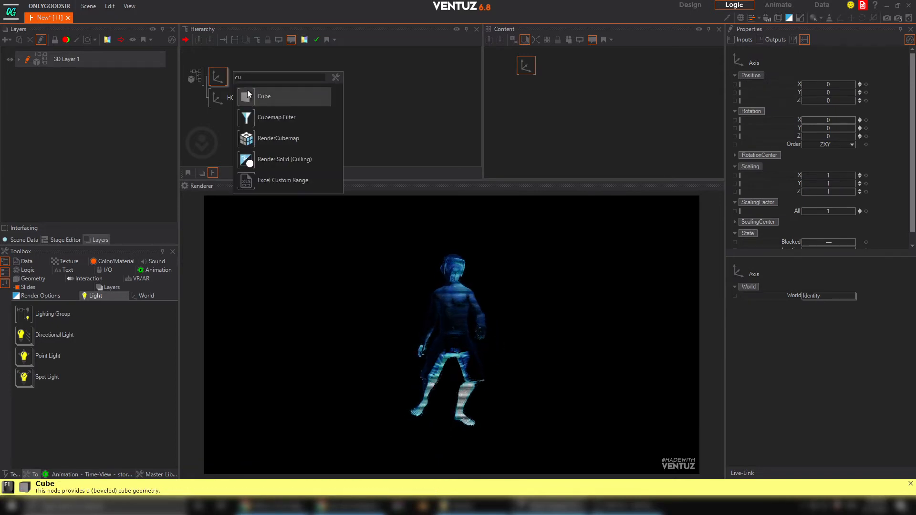
pyautogui.press('BackSpace')
pyautogui.write('ir')
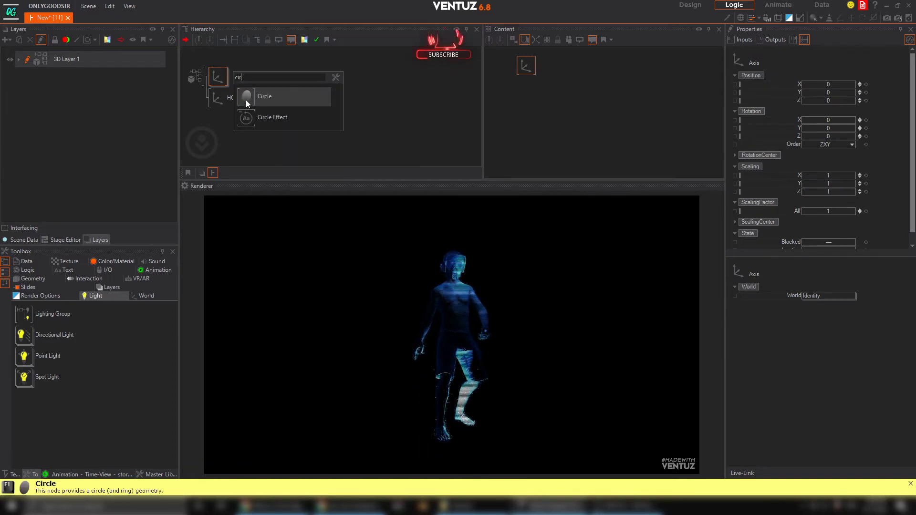
pyautogui.click(246, 98)
# Set the circle axis's X rotation to 90, Y position to -7.5 and overall scaling factor to about 12.4.
pyautogui.click(221, 76)
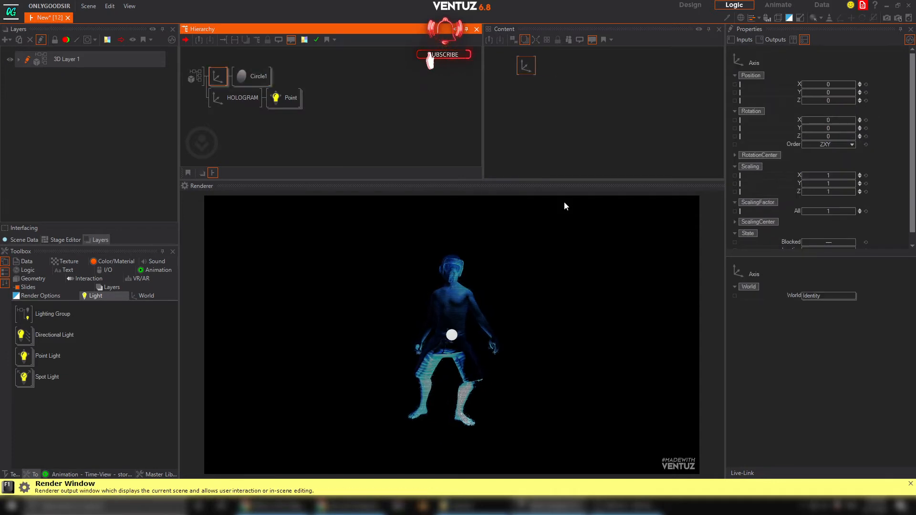
pyautogui.click(828, 120)
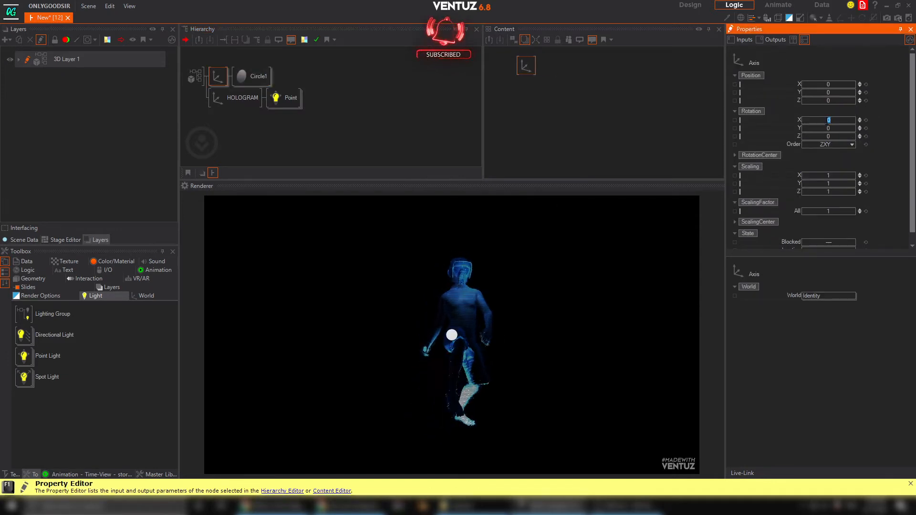
pyautogui.write('90')
pyautogui.press('Return')
pyautogui.moveTo(835, 93); pyautogui.dragTo(820, 92)
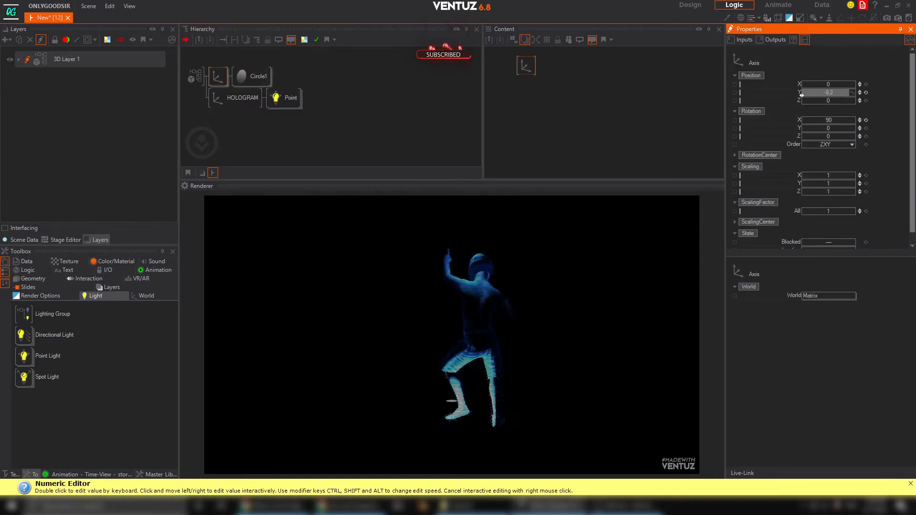
pyautogui.moveTo(826, 213); pyautogui.dragTo(854, 213)
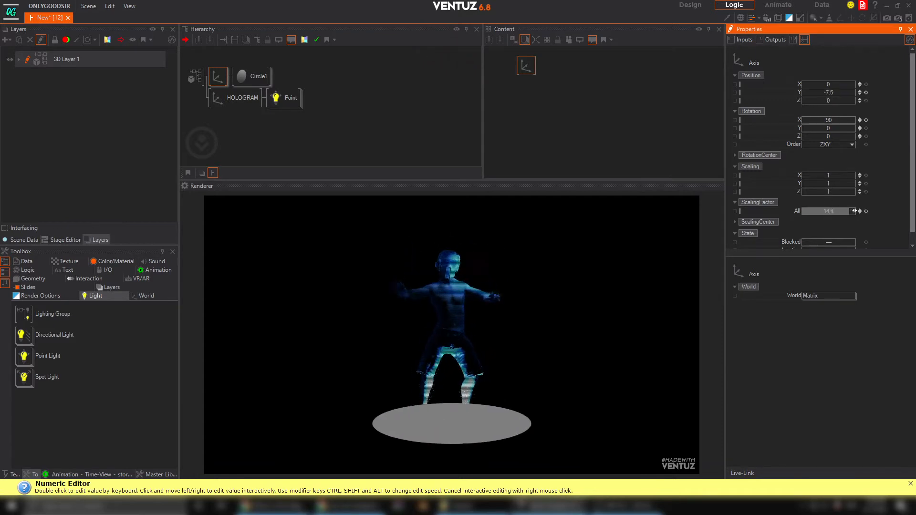
# Adjust HOLOGRAM to Y position 8, Z position 0 and scaling factor 0.083, and reduce the circle axis's scaling factor to 8.87.
pyautogui.click(242, 100)
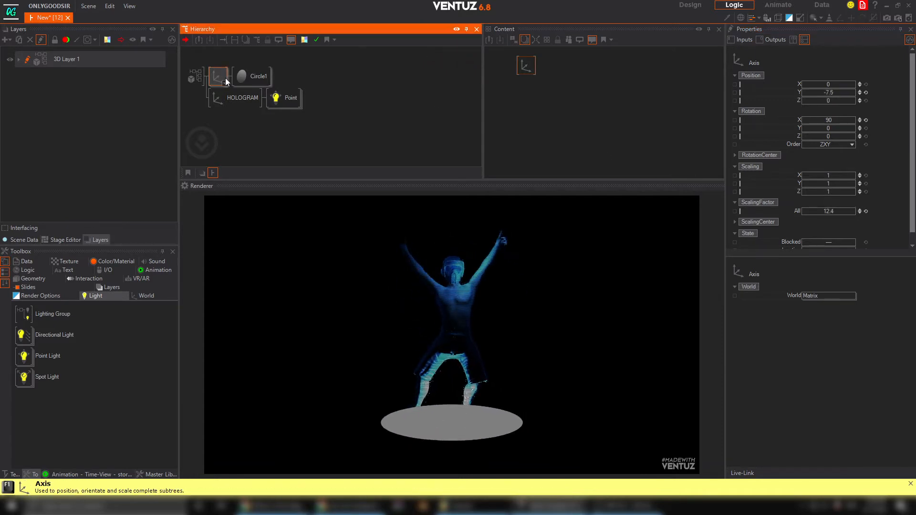
pyautogui.click(866, 100)
pyautogui.moveTo(828, 211); pyautogui.dragTo(807, 211)
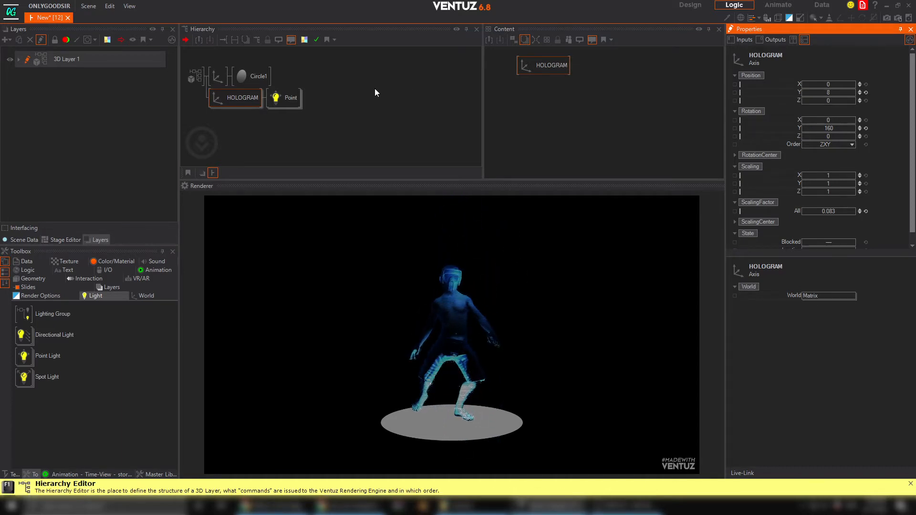
pyautogui.click(245, 77)
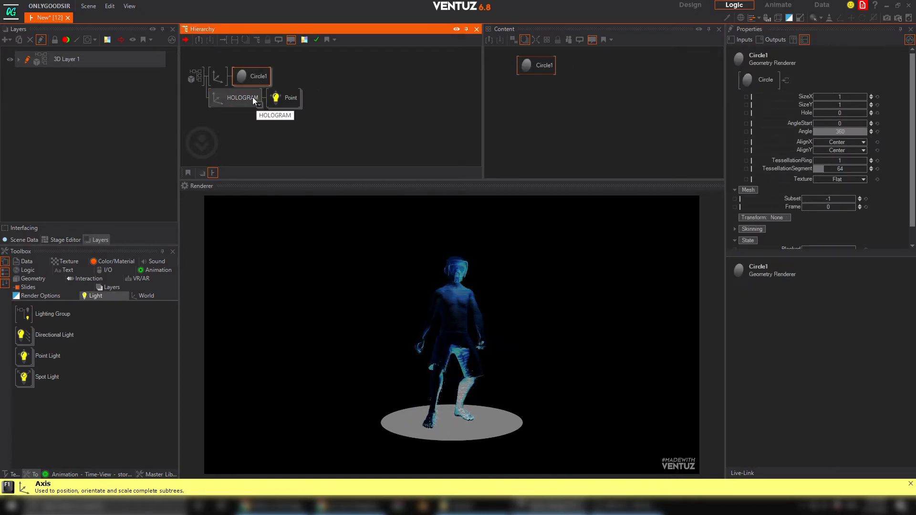
pyautogui.click(218, 77)
pyautogui.click(818, 210)
pyautogui.moveTo(817, 211); pyautogui.dragTo(804, 213)
# Switch to the browser and examine Star Wars hologram reference images for the glowing projector base beneath the figures.
pyautogui.click(299, 508)
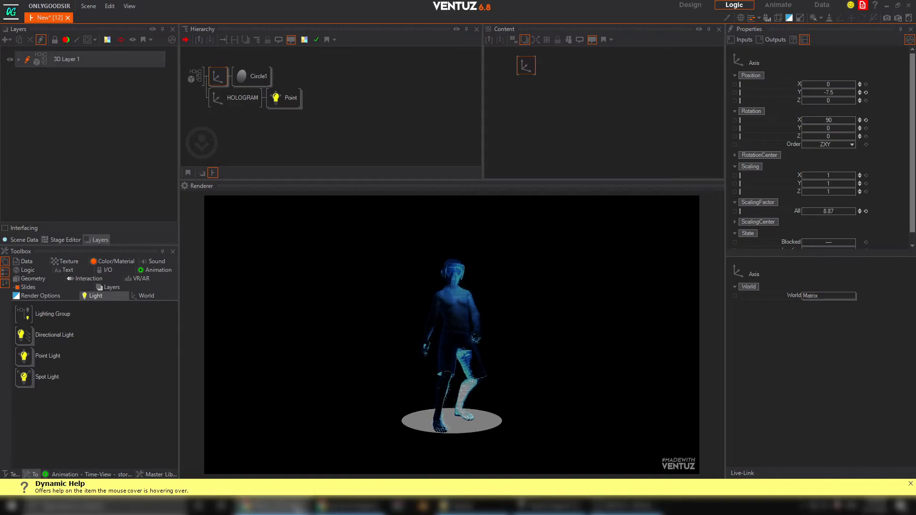
pyautogui.click(347, 507)
pyautogui.scroll(-4, 435, 334)
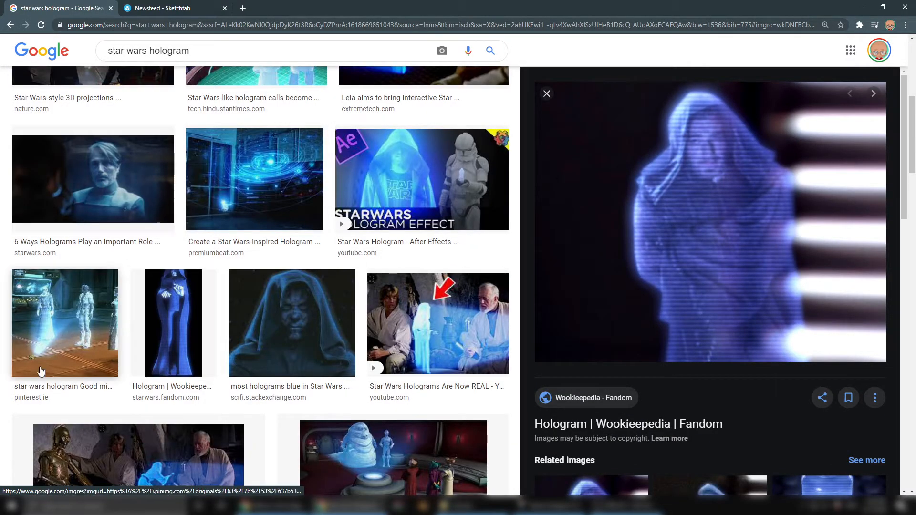
pyautogui.scroll(-3, 46, 371)
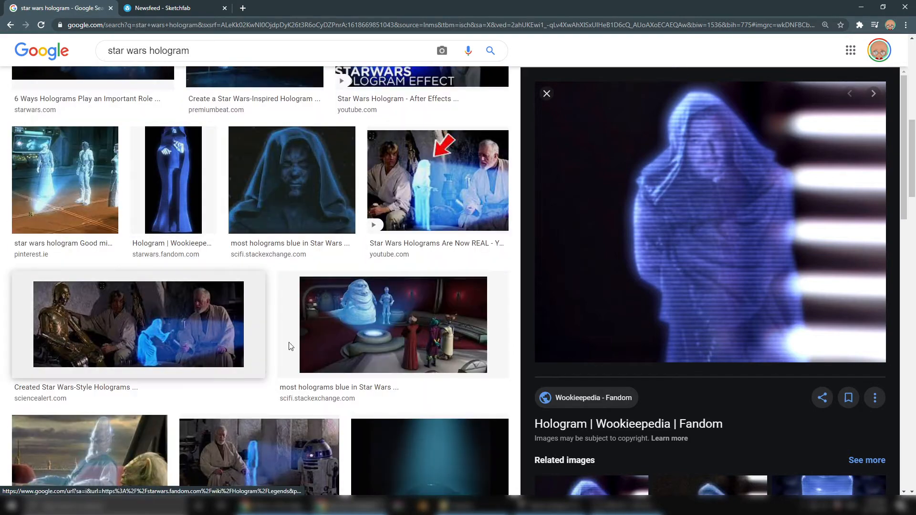
pyautogui.click(377, 337)
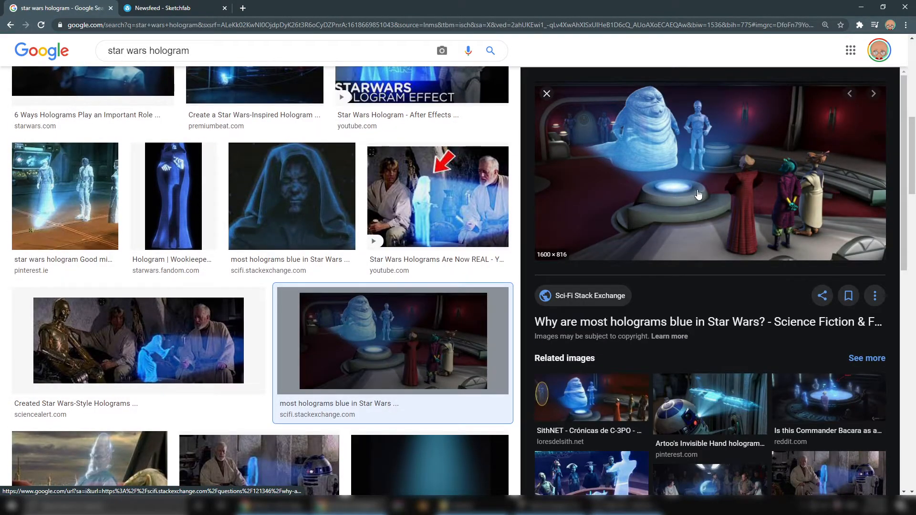
pyautogui.scroll(-3, 679, 194)
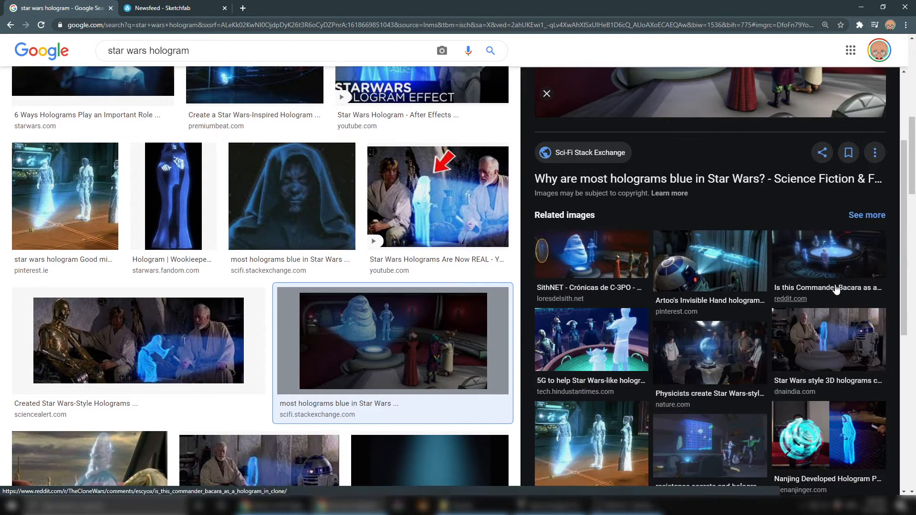
pyautogui.click(831, 255)
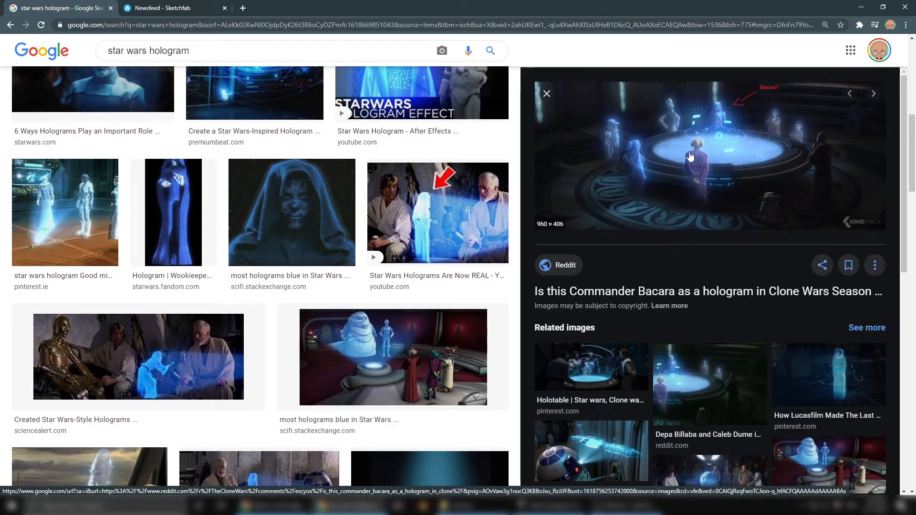
pyautogui.scroll(-4, 683, 322)
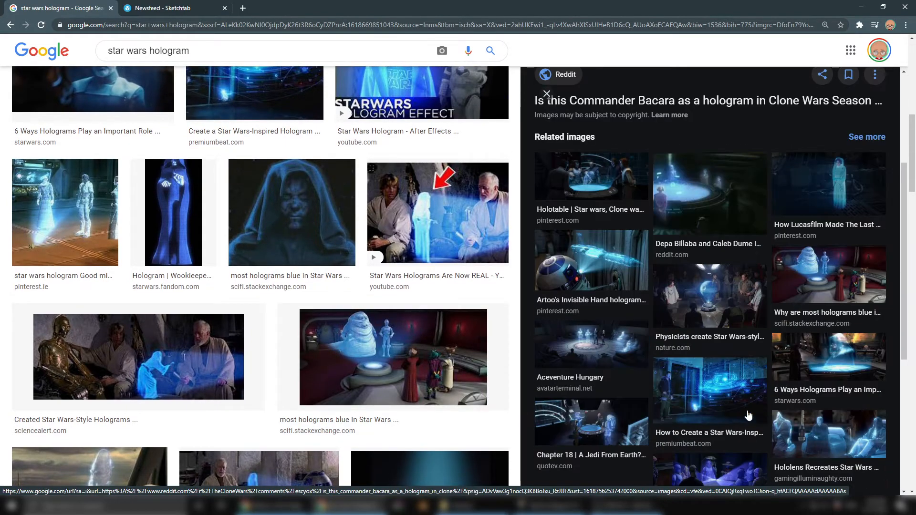
pyautogui.click(634, 418)
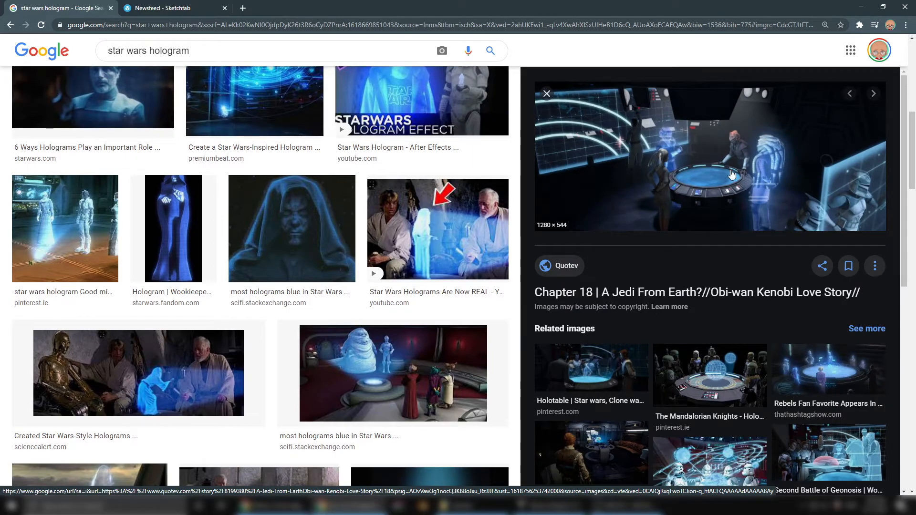
pyautogui.click(860, 7)
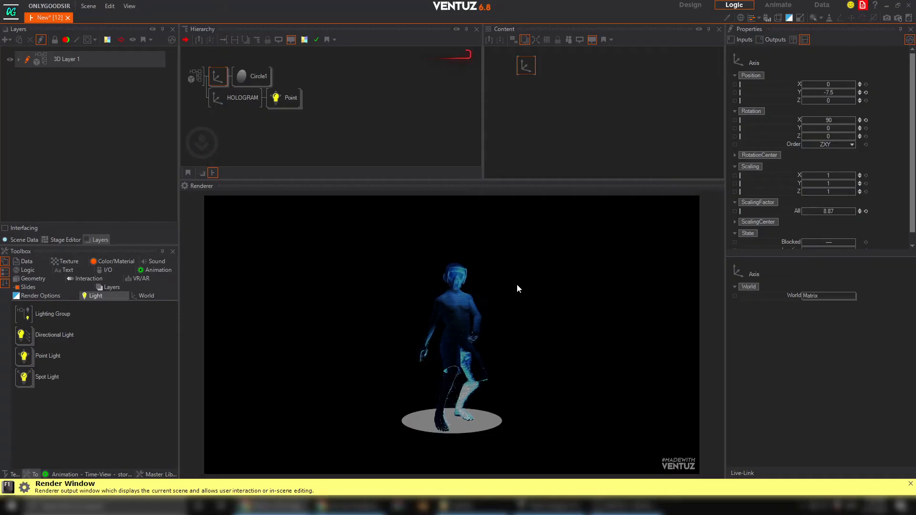
# Insert a Color material in front of the circle and set its base color to 30, 180, 254.
pyautogui.click(253, 77)
pyautogui.write('c')
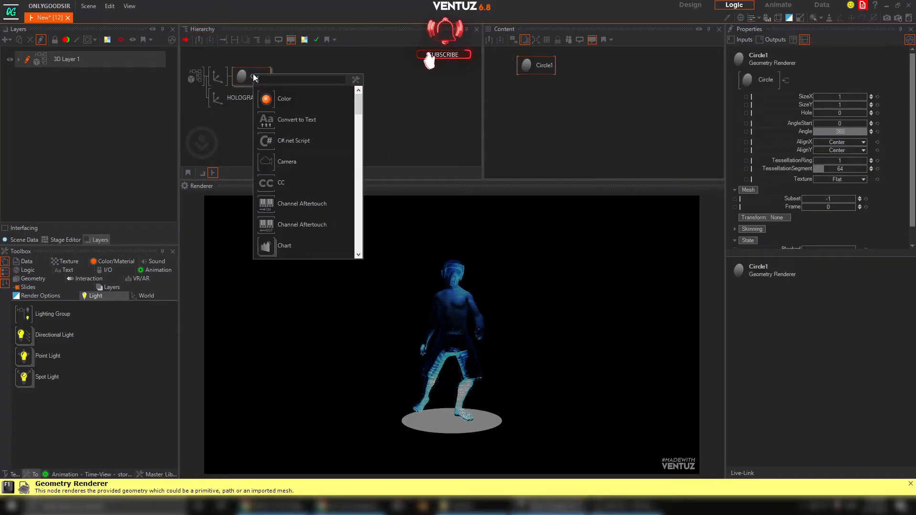
pyautogui.press('Return')
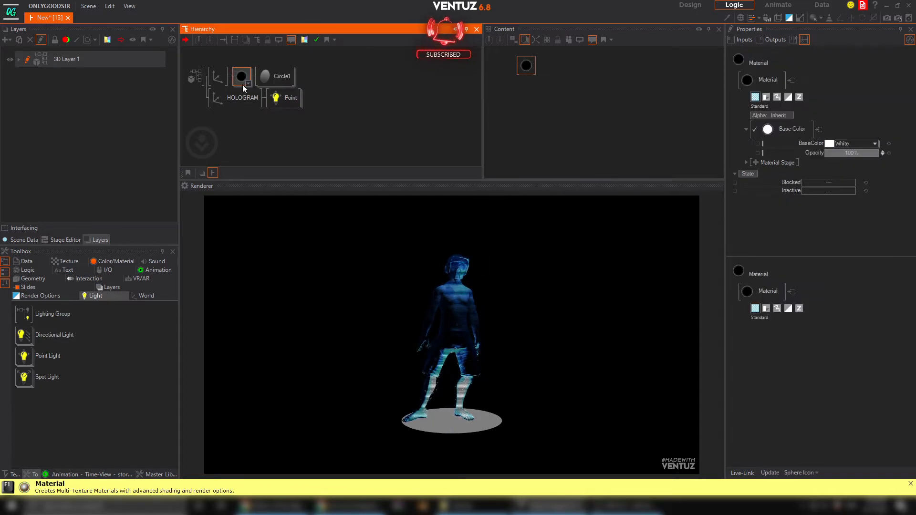
pyautogui.click(875, 143)
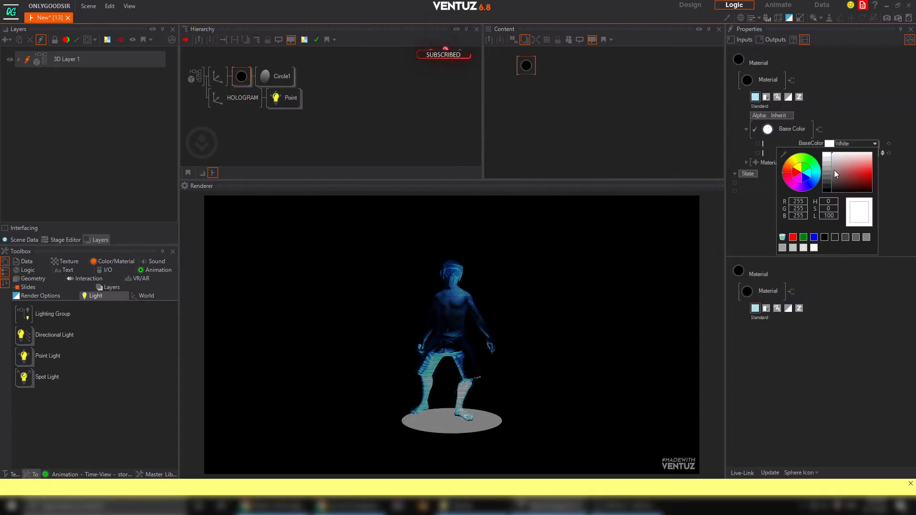
pyautogui.moveTo(813, 185); pyautogui.dragTo(896, 171)
pyautogui.moveTo(819, 182); pyautogui.dragTo(819, 179)
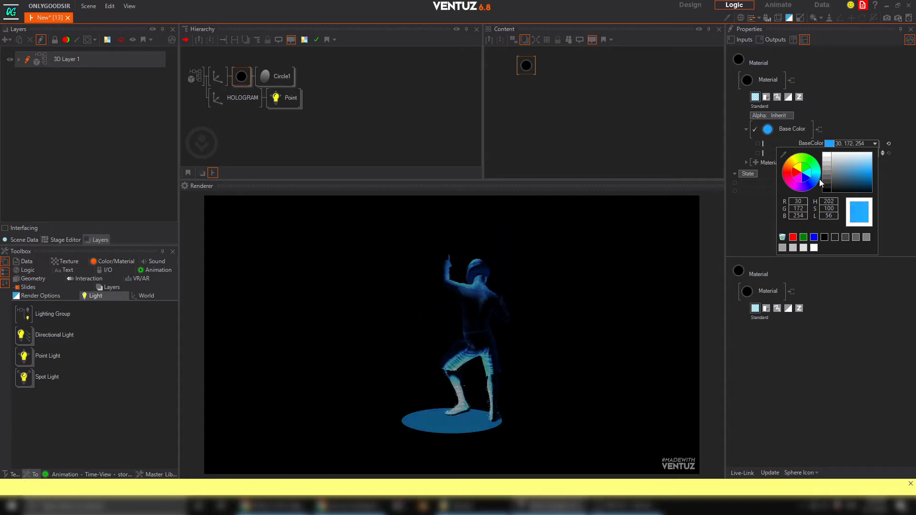
# Change the circle material's lighting mode to No Light and enlarge the circle axis's scaling factor to about 10.
pyautogui.click(797, 128)
pyautogui.click(792, 129)
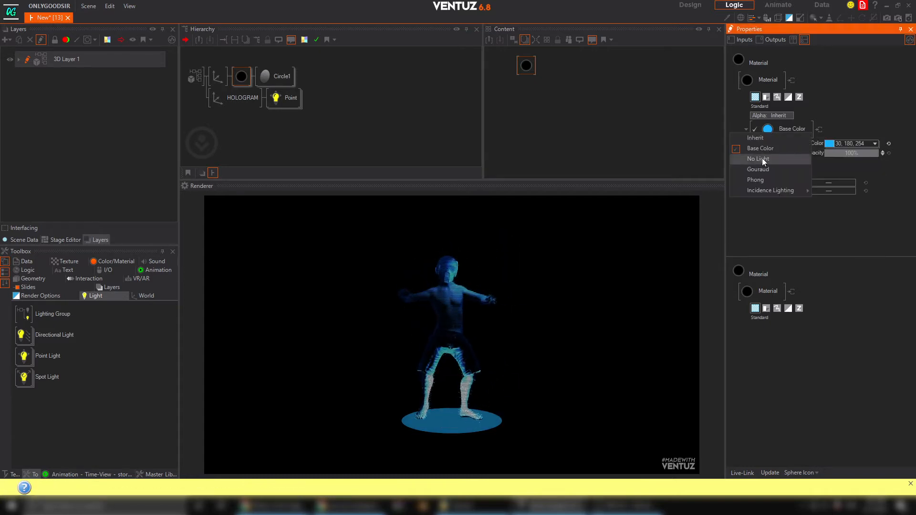
pyautogui.click(762, 158)
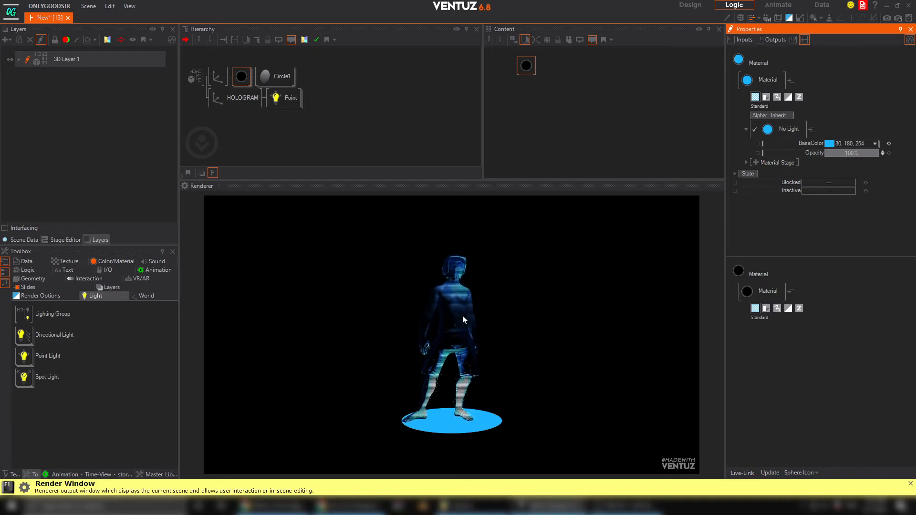
pyautogui.click(218, 76)
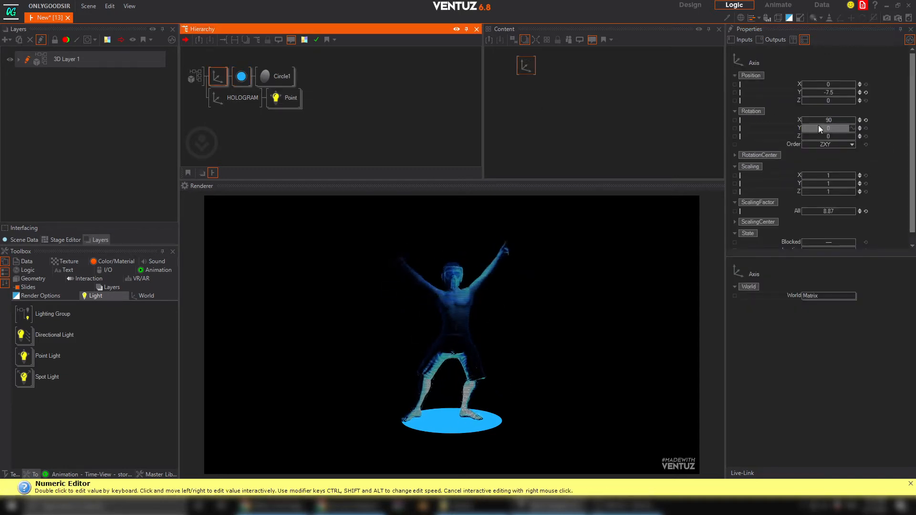
pyautogui.moveTo(825, 211); pyautogui.dragTo(832, 211)
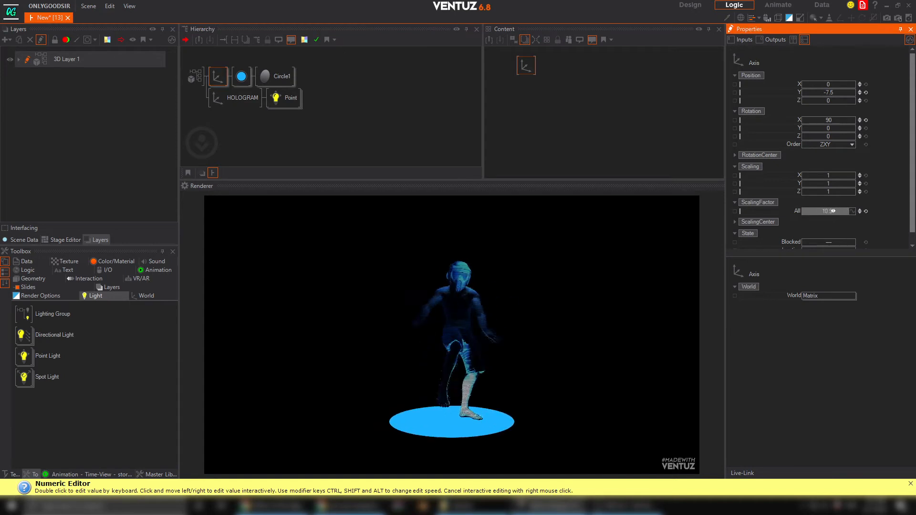
# Add a Texture stage to the circle's material and load the built-in Alpha Glow Half-Full image.
pyautogui.click(245, 77)
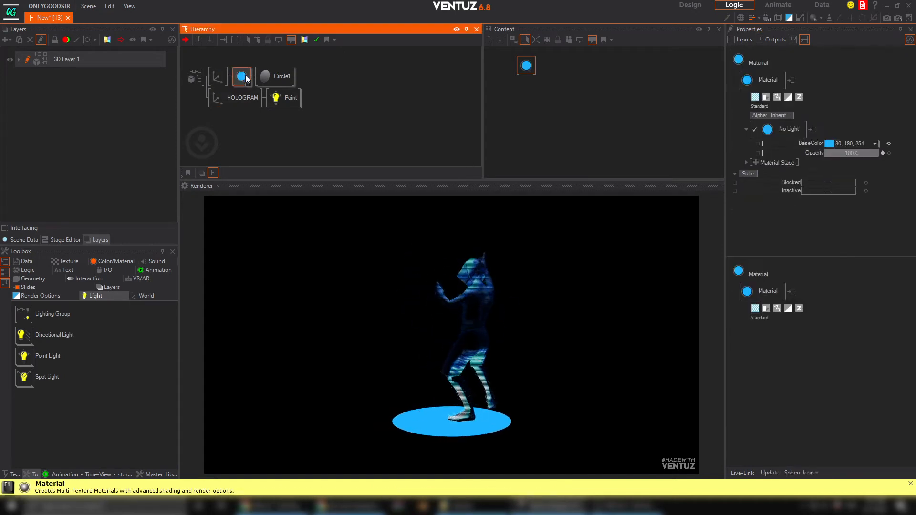
pyautogui.click(763, 162)
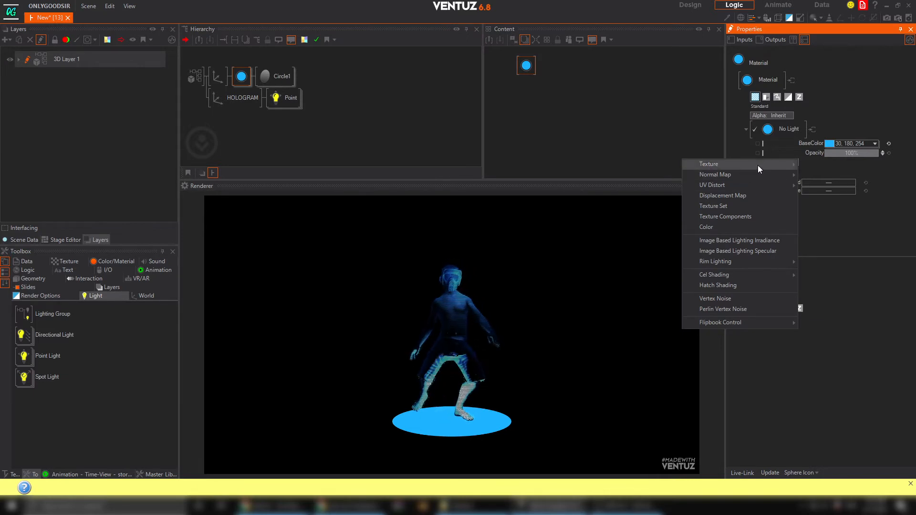
pyautogui.moveTo(757, 165)
pyautogui.click(819, 188)
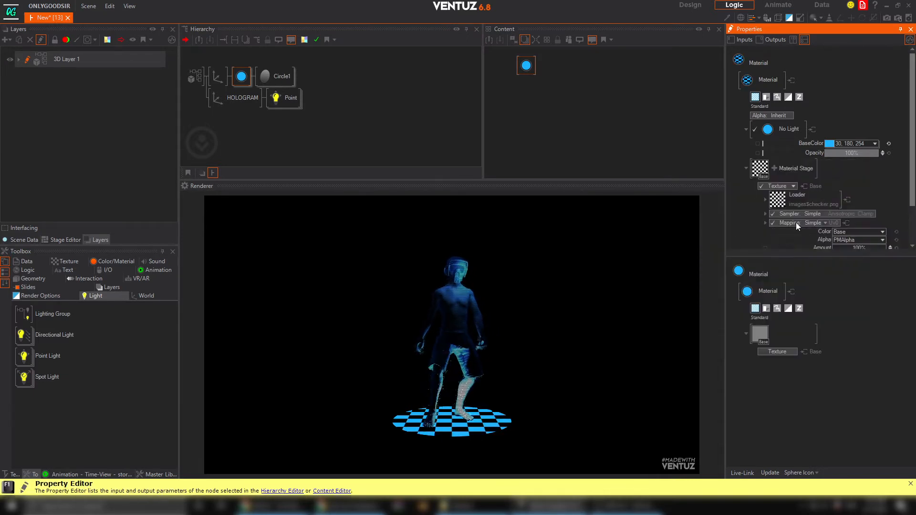
pyautogui.click(809, 194)
pyautogui.moveTo(795, 214)
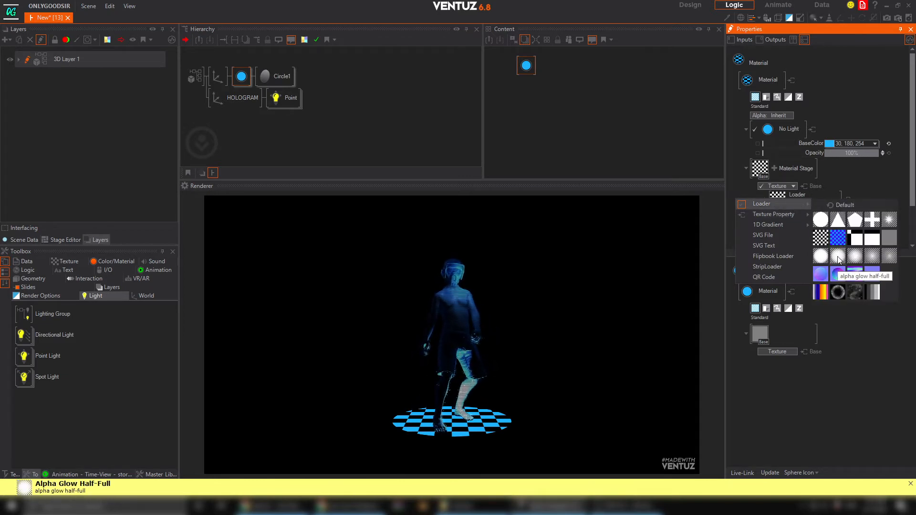
pyautogui.click(839, 260)
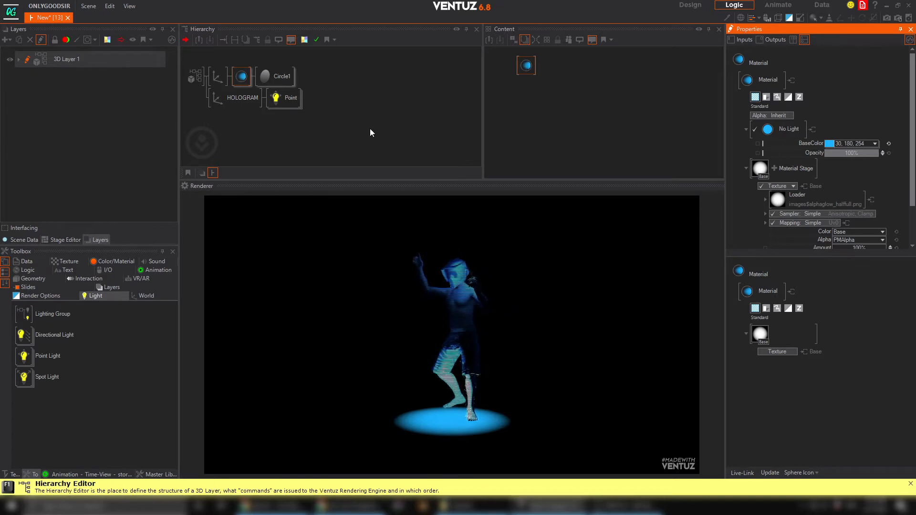
# Switch the circle's glow texture to 2D Mapping with the UV0 source and set its overall scaling factor to about 1.02.
pyautogui.scroll(-2, 873, 165)
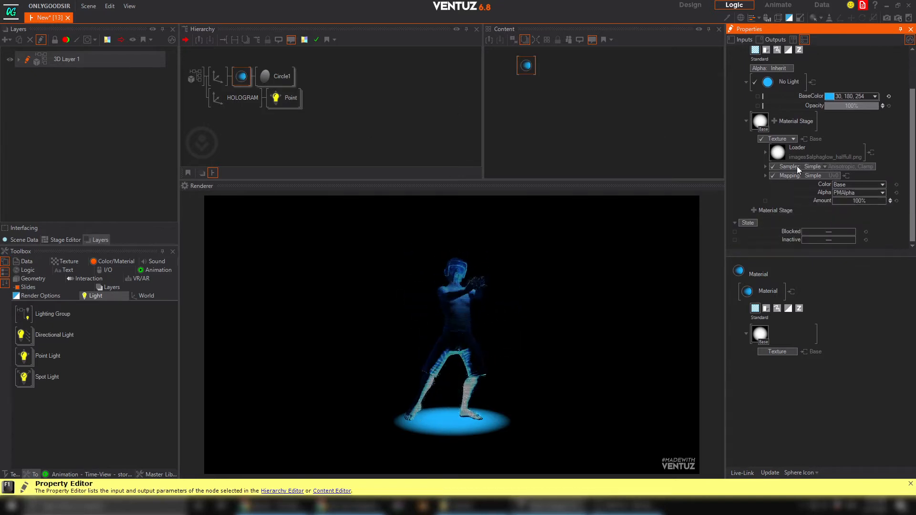
pyautogui.click(818, 175)
pyautogui.moveTo(823, 197)
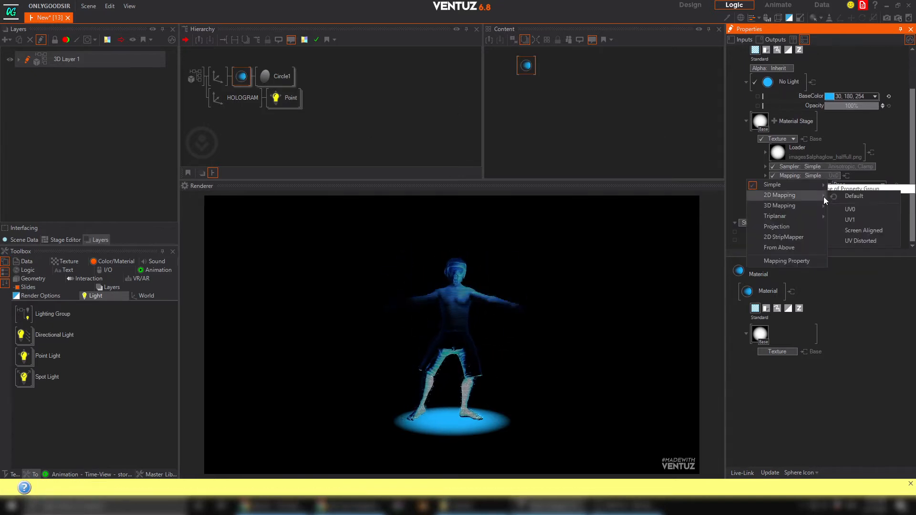
pyautogui.click(848, 213)
pyautogui.scroll(-3, 859, 190)
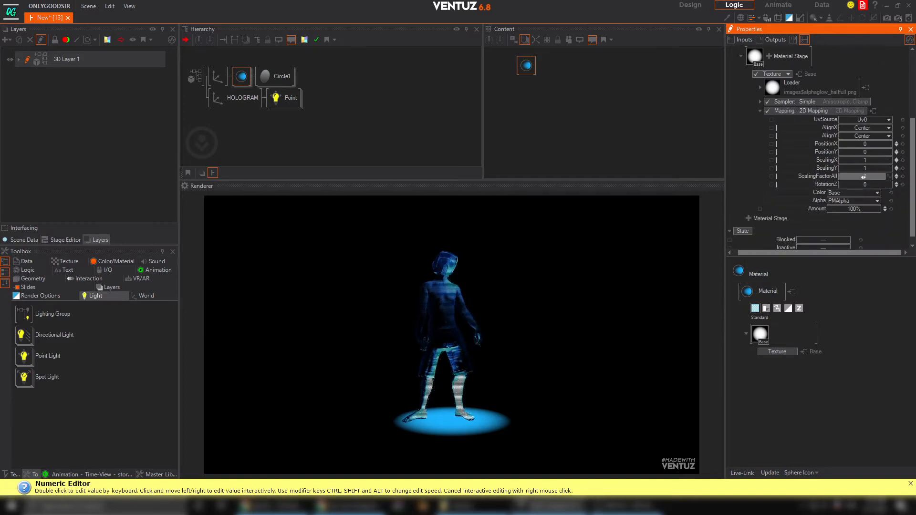
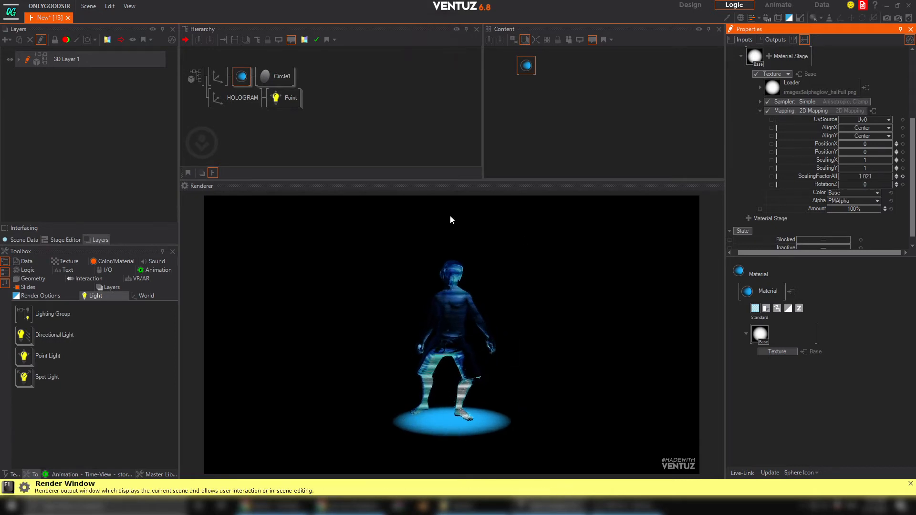
# Add a new Axis to the layer as its own branch between the circle and HOLOGRAM branches.
pyautogui.click(243, 117)
pyautogui.doubleClick(244, 118)
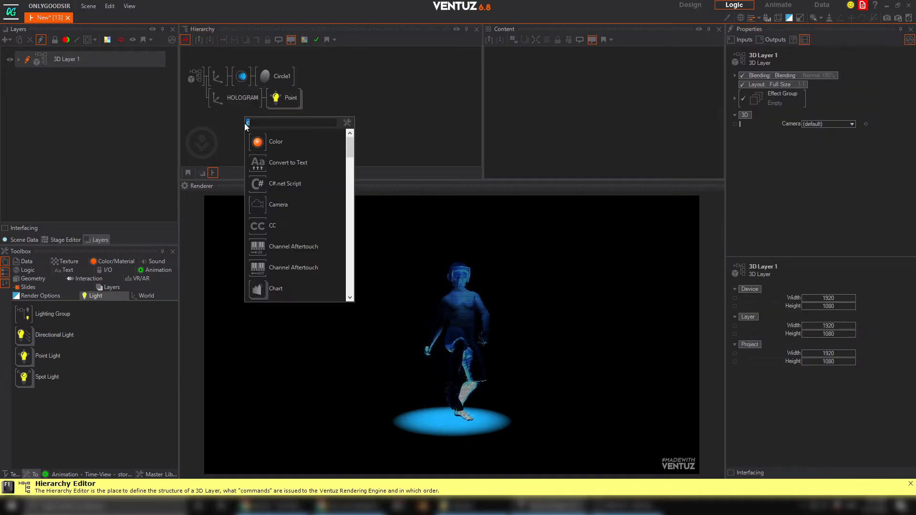
pyautogui.write('ax')
pyautogui.click(267, 142)
pyautogui.click(217, 90)
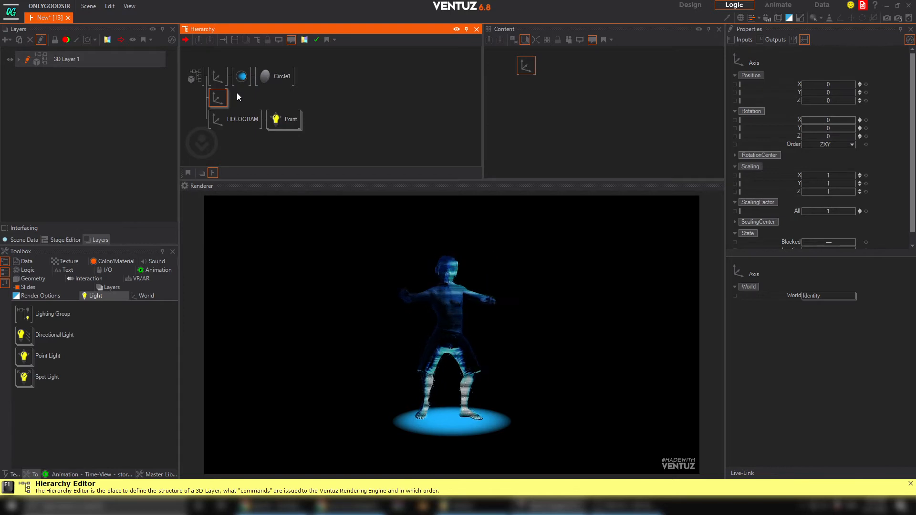
# Attach a Cylinder geometry to the new axis.
pyautogui.doubleClick(237, 94)
pyautogui.write('cyl')
pyautogui.press('Return')
pyautogui.click(237, 92)
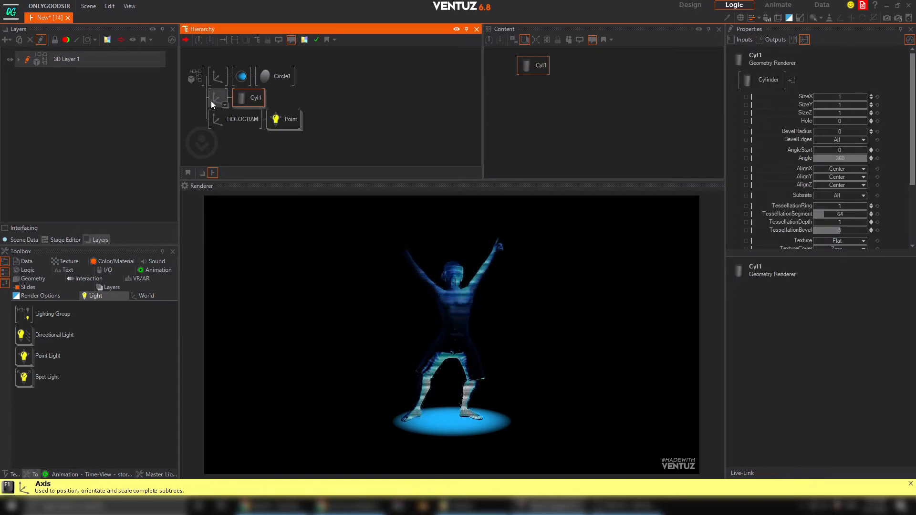
# Set the cylinder axis's overall scaling factor to about 6.9 and its X rotation to 90.
pyautogui.click(213, 99)
pyautogui.click(244, 94)
pyautogui.click(215, 96)
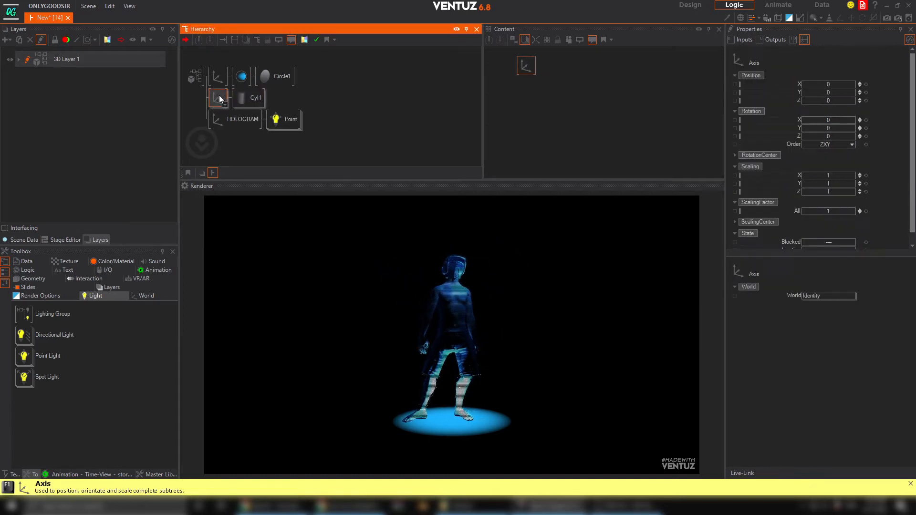
pyautogui.moveTo(833, 211); pyautogui.dragTo(854, 211)
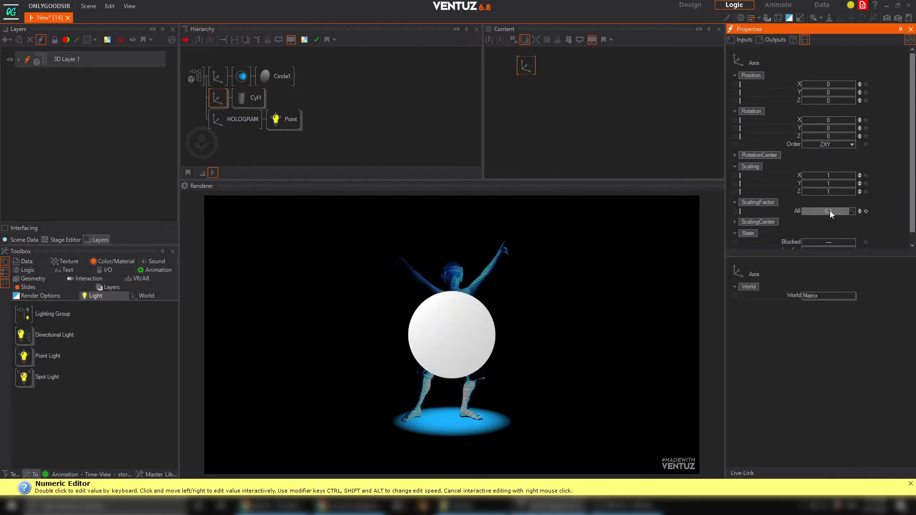
pyautogui.doubleClick(828, 120)
pyautogui.write('9')
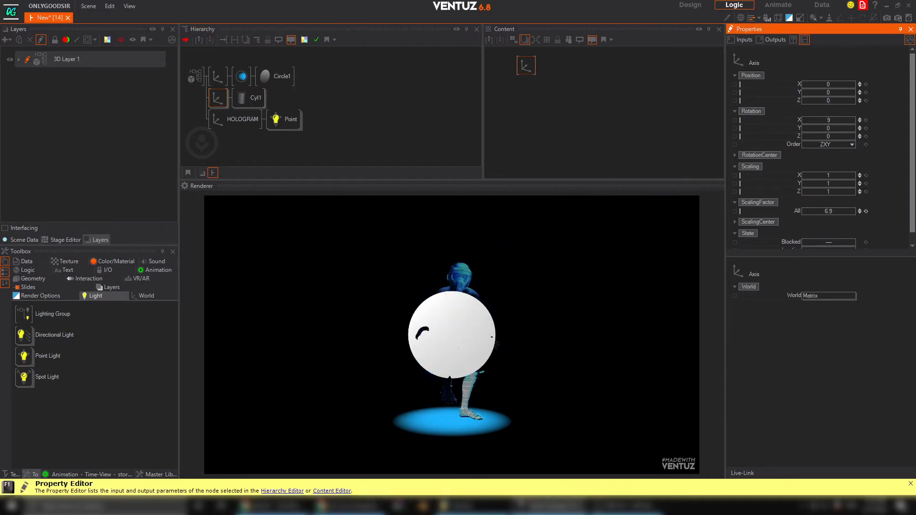
pyautogui.write('0')
pyautogui.press('Return')
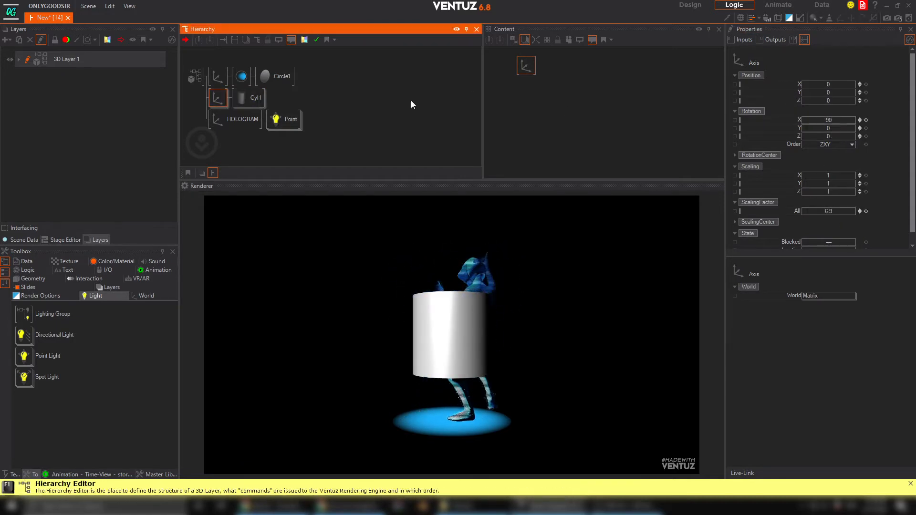
# Lower the cylinder's axis to about -4.3 on Y and scale it up until it is wider than the glowing disc.
pyautogui.moveTo(828, 92); pyautogui.dragTo(802, 92)
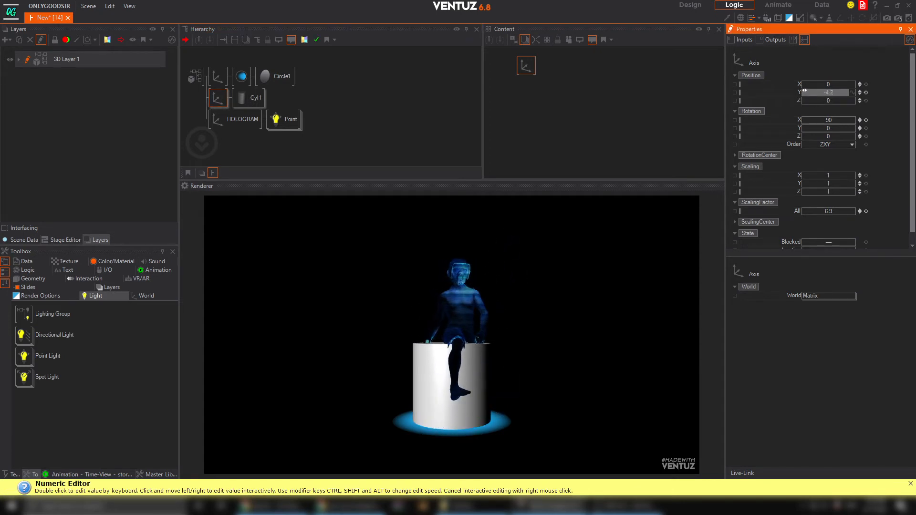
pyautogui.moveTo(824, 211); pyautogui.dragTo(856, 210)
# Flatten the cylinder by reducing its SizeZ to about 0.24, keeping SizeY at its default of 1.
pyautogui.click(256, 97)
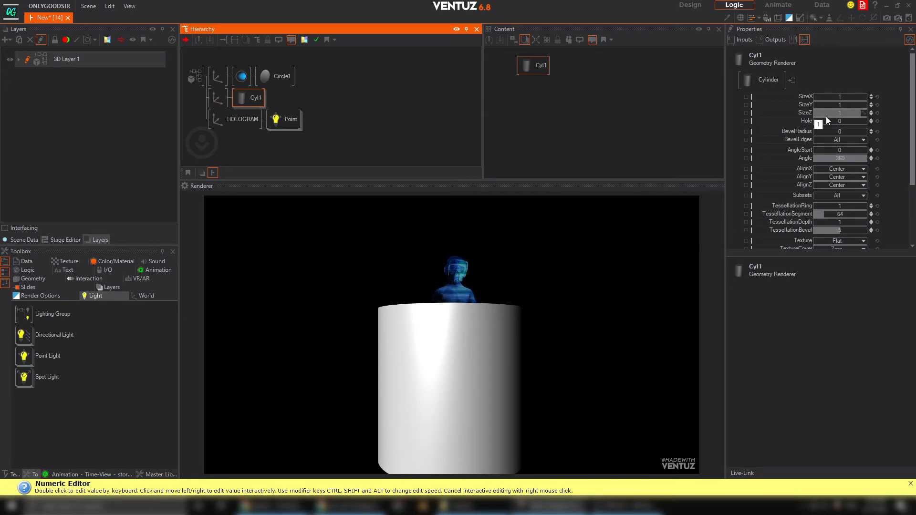
pyautogui.moveTo(842, 104); pyautogui.dragTo(821, 110)
pyautogui.click(877, 106)
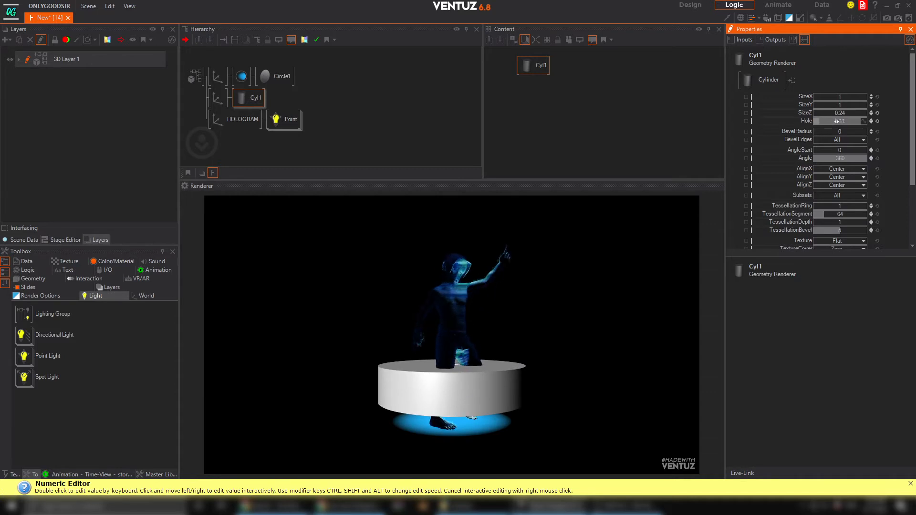
# Set the cylinder's Hole to 0.76 and BevelRadius to 0.033, and lower its axis to Y -8.14.
pyautogui.moveTo(865, 120)
pyautogui.mouseDown()
pyautogui.moveTo(852, 130)
pyautogui.moveTo(859, 128)
pyautogui.mouseUp()
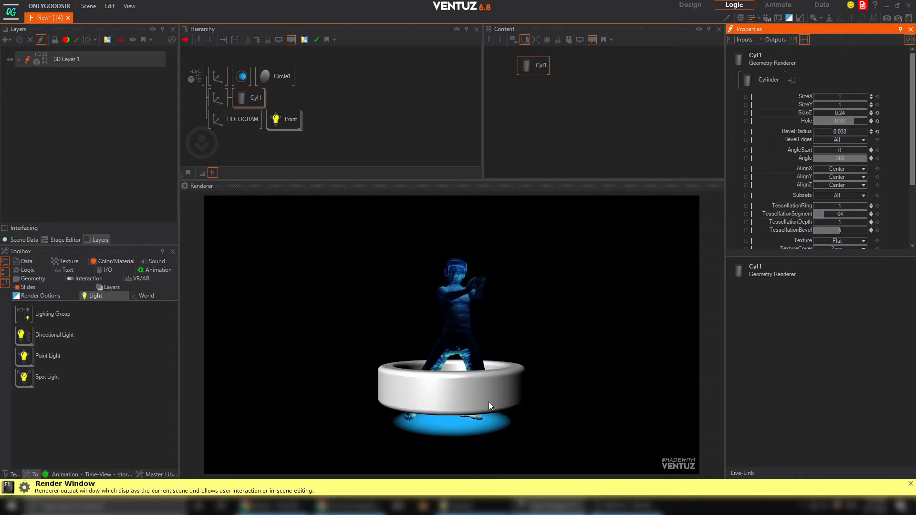
pyautogui.click(218, 98)
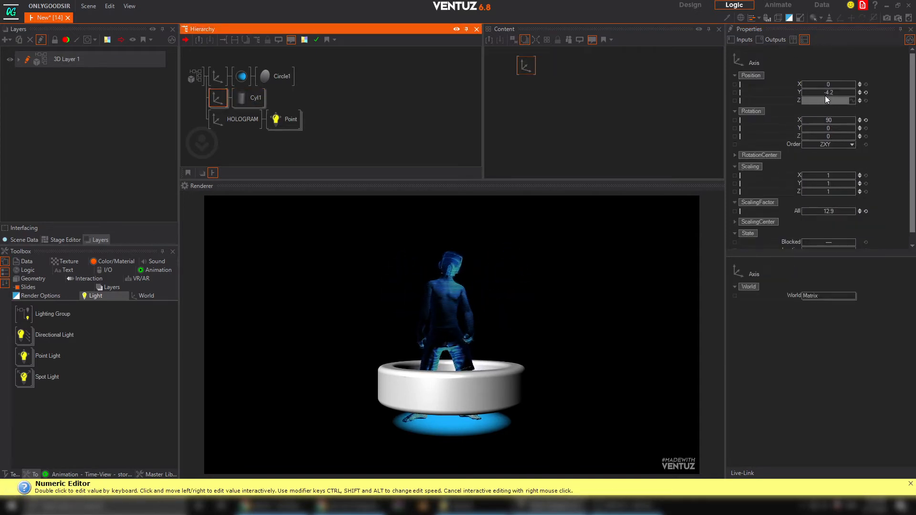
pyautogui.moveTo(825, 93)
pyautogui.mouseDown()
pyautogui.moveTo(782, 94)
pyautogui.moveTo(825, 92)
pyautogui.mouseUp()
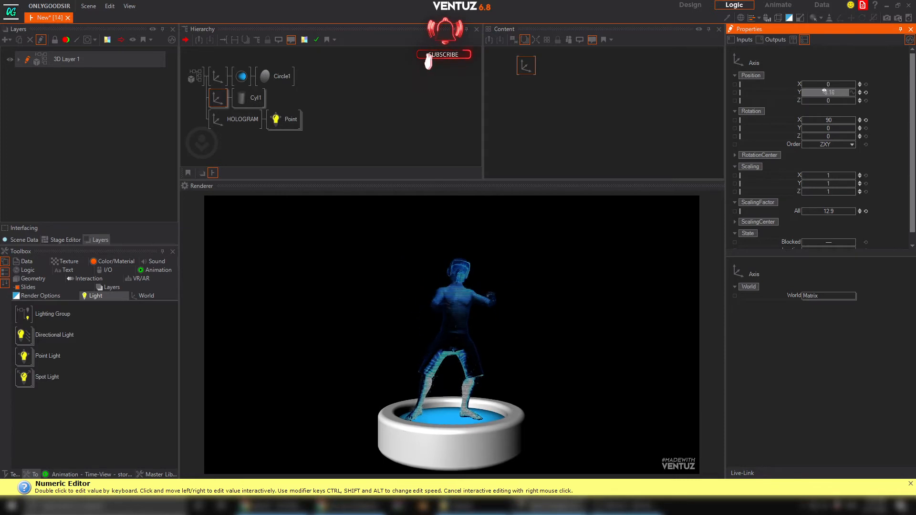
# Refine the cylinder ring by setting its Hole to 0.731 and SizeZ to 0.134.
pyautogui.click(253, 98)
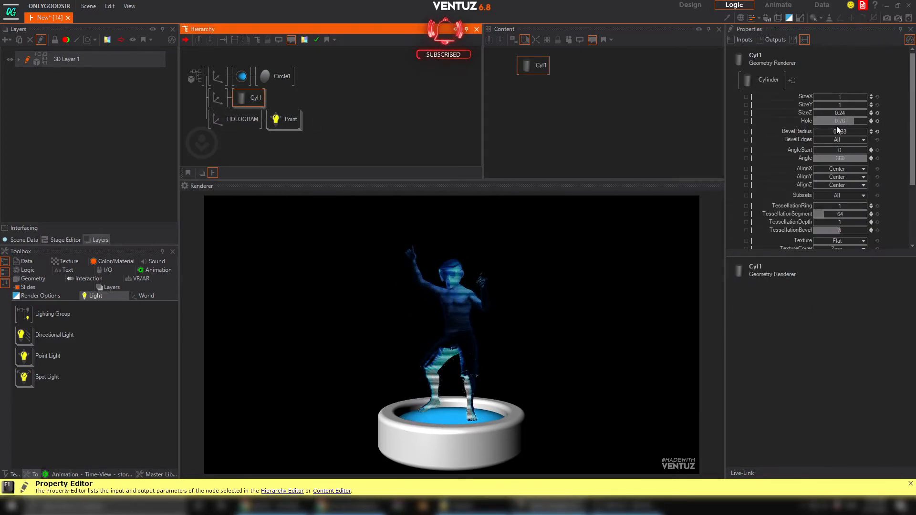
pyautogui.moveTo(844, 121)
pyautogui.mouseDown()
pyautogui.moveTo(813, 123)
pyautogui.moveTo(862, 122)
pyautogui.mouseUp()
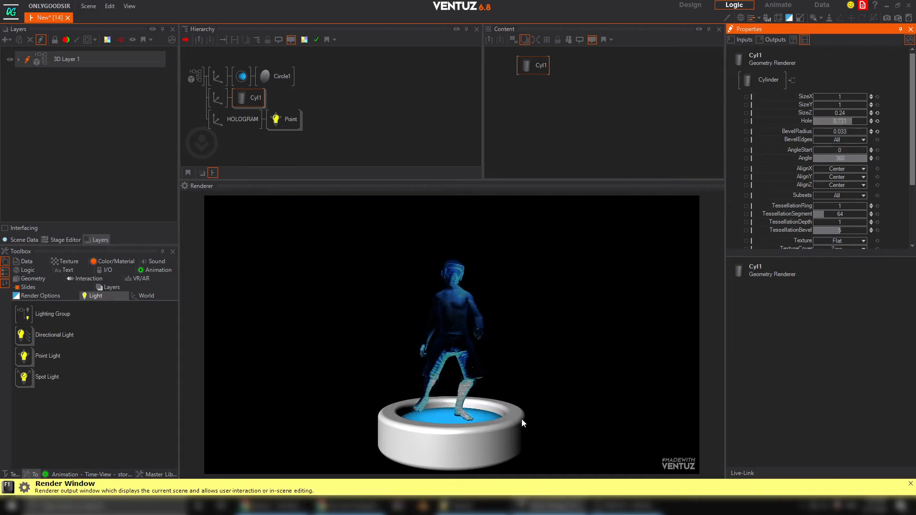
pyautogui.click(217, 98)
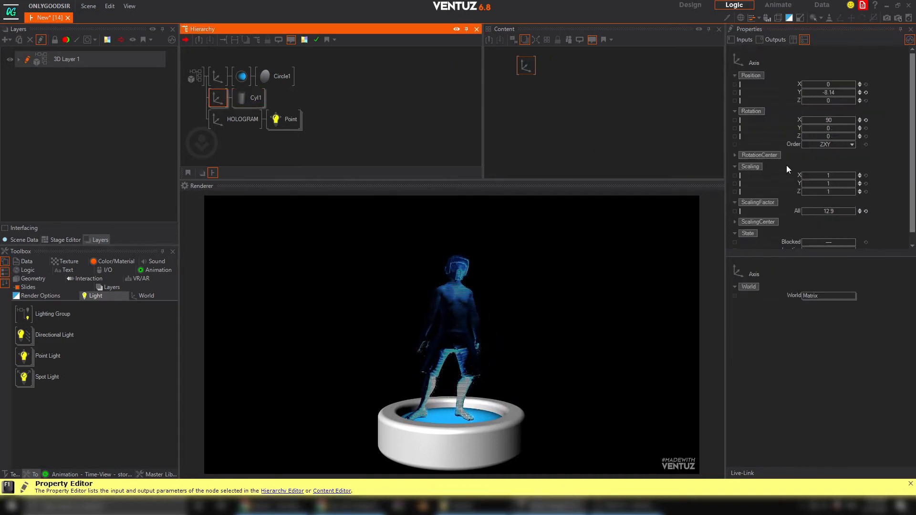
pyautogui.click(256, 97)
pyautogui.moveTo(846, 114)
pyautogui.mouseDown()
pyautogui.moveTo(830, 114)
pyautogui.moveTo(842, 113)
pyautogui.mouseUp()
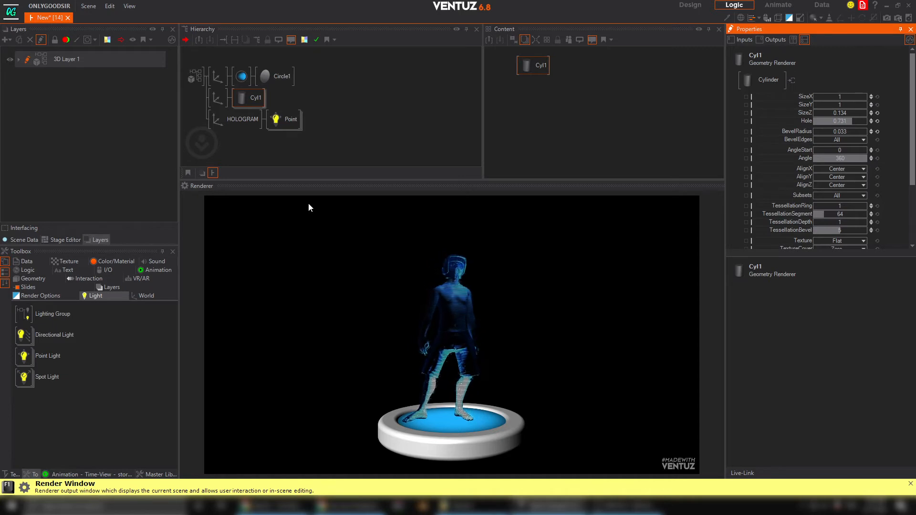
# Insert a Material node in front of the Cyl1 cylinder in the hierarchy.
pyautogui.click(247, 98)
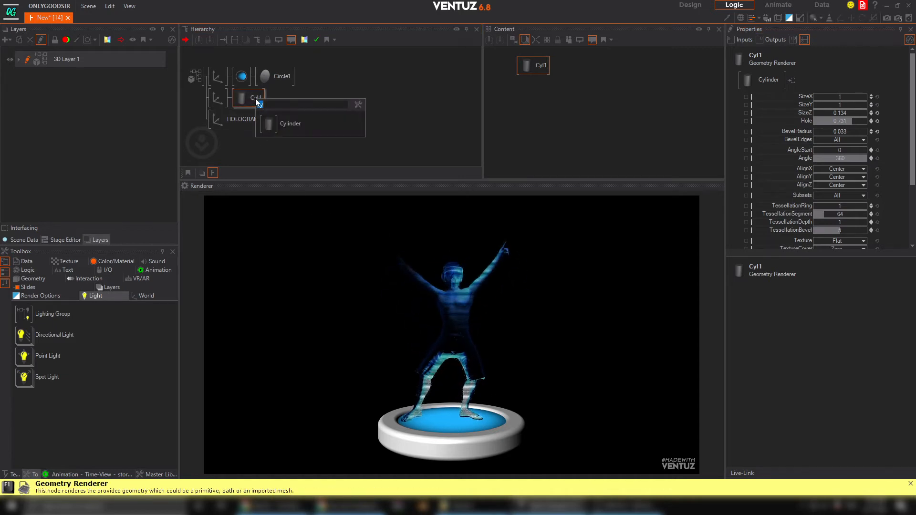
pyautogui.write('mater')
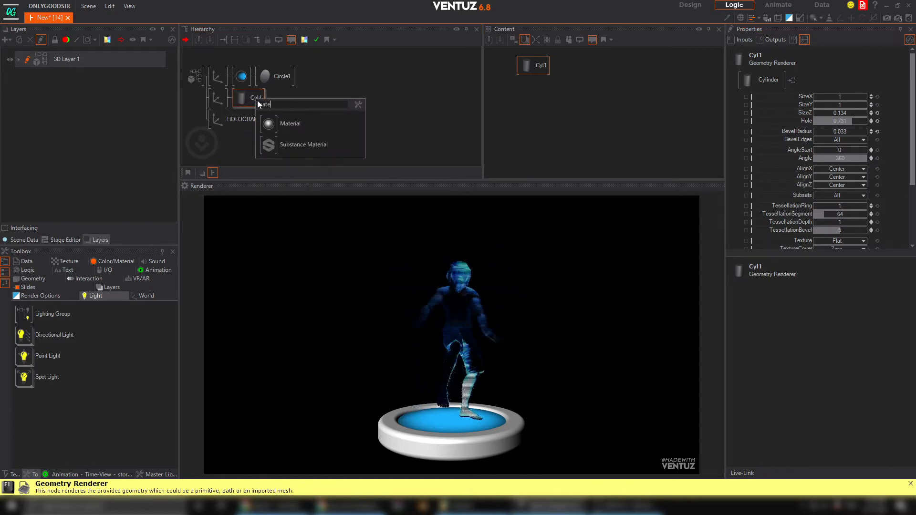
pyautogui.click(268, 126)
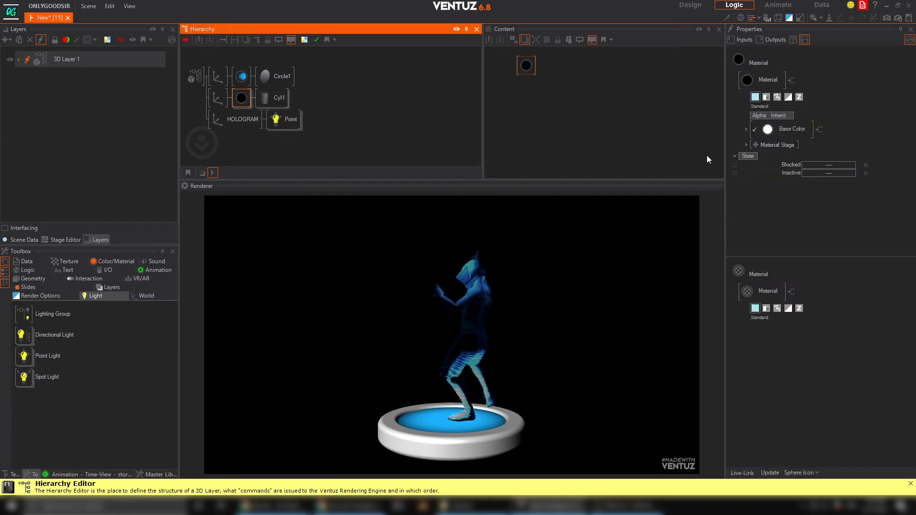
# Change the cylinder material's lighting model from Base Color to Phong.
pyautogui.click(754, 129)
pyautogui.click(806, 129)
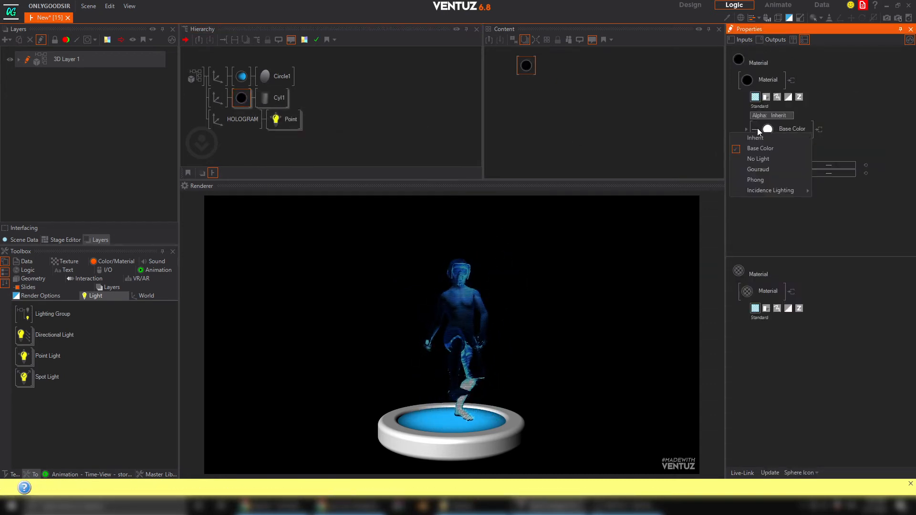
pyautogui.click(754, 130)
pyautogui.click(746, 130)
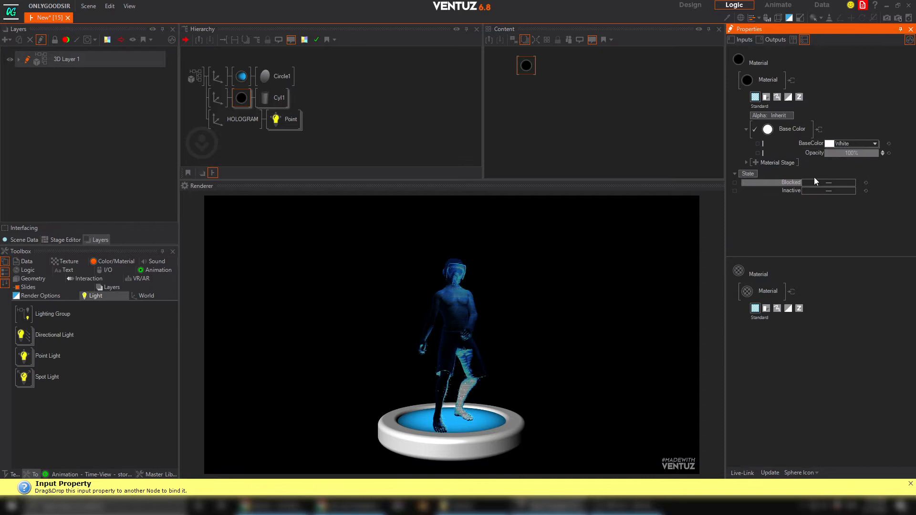
pyautogui.click(874, 144)
pyautogui.click(808, 129)
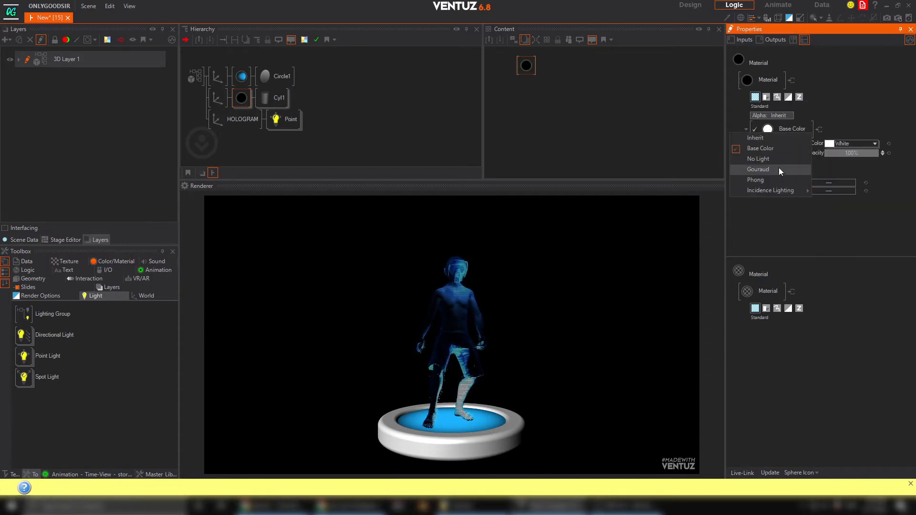
pyautogui.click(774, 180)
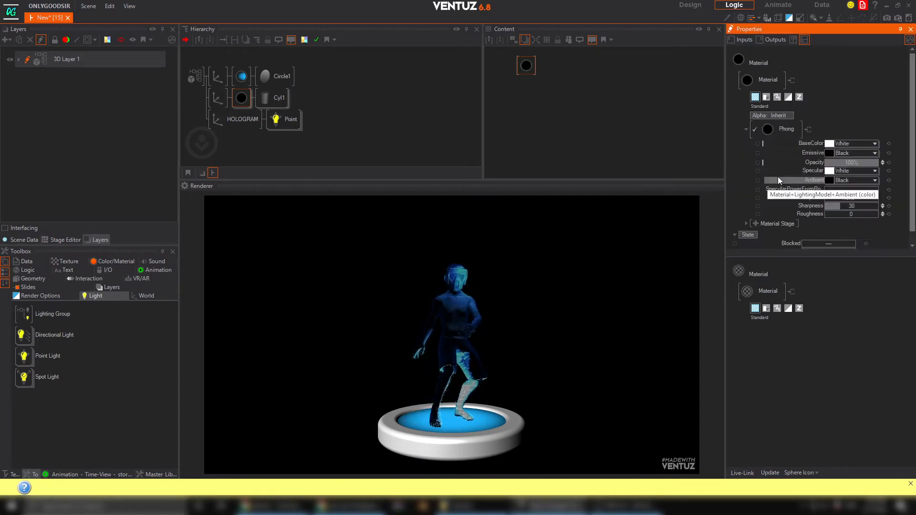
# Set the Phong material's BaseColor to dark grey 30, 30, 30.
pyautogui.click(875, 143)
pyautogui.click(827, 186)
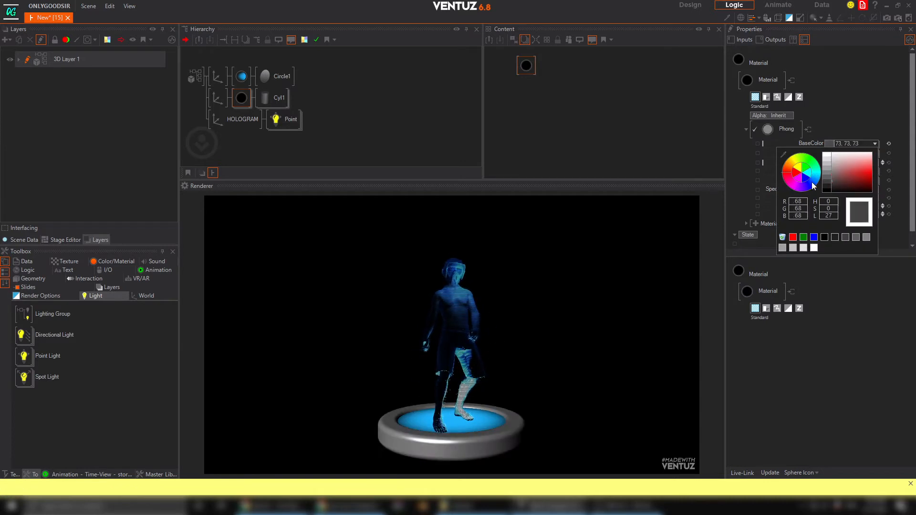
pyautogui.moveTo(809, 184); pyautogui.dragTo(808, 188)
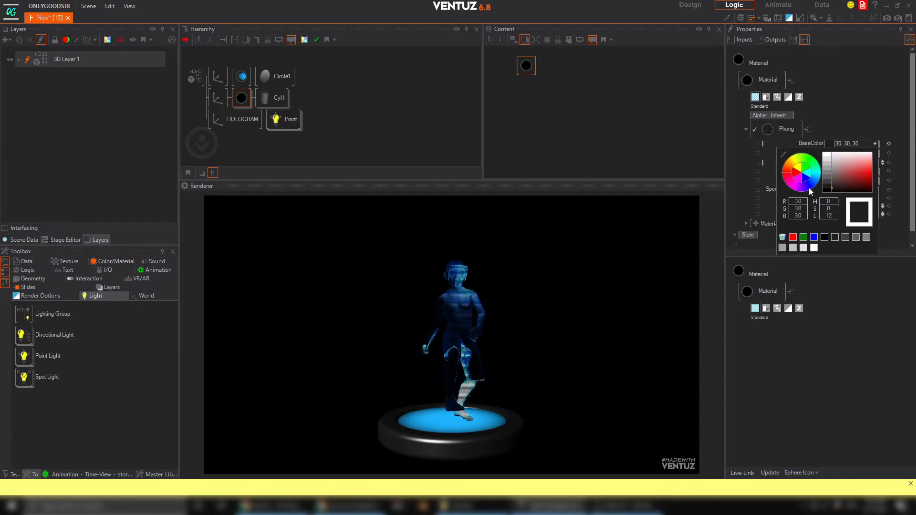
pyautogui.click(882, 112)
# Add a Roughness texture as a material stage on the cylinder's material.
pyautogui.scroll(-1, 787, 200)
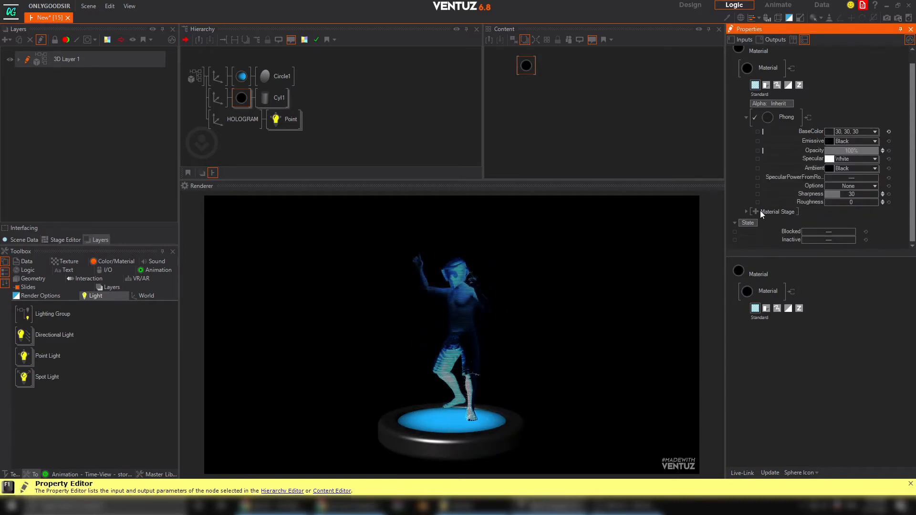
pyautogui.click(757, 211)
pyautogui.moveTo(753, 213)
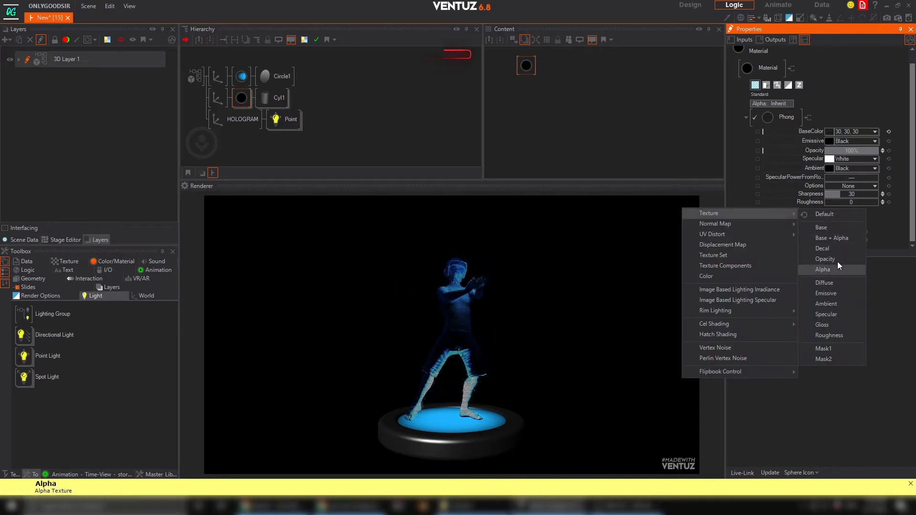
pyautogui.click(830, 336)
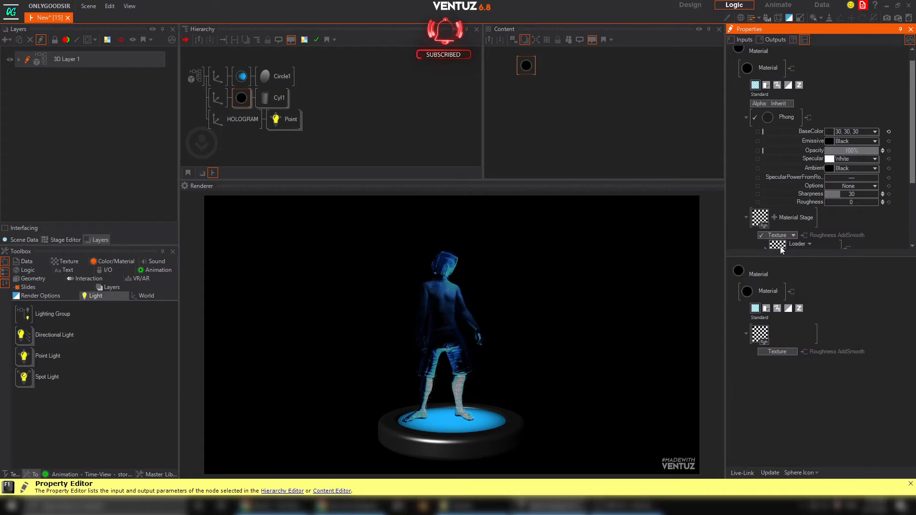
# Change the material stage's texture type to Specular.
pyautogui.scroll(-3, 781, 249)
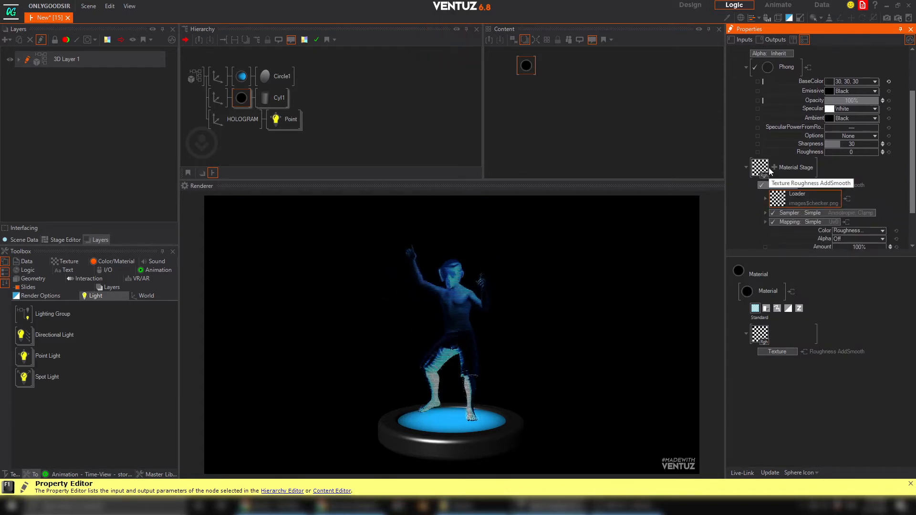
pyautogui.click(793, 185)
pyautogui.moveTo(774, 196)
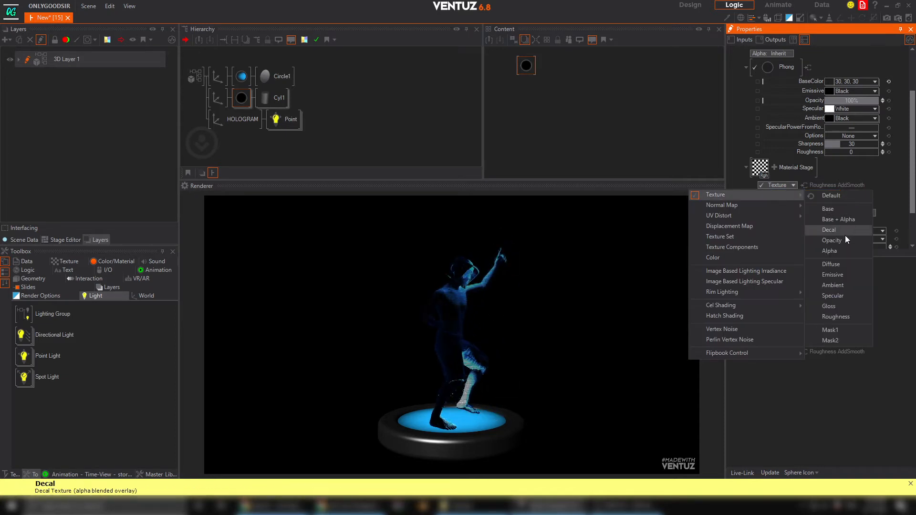
pyautogui.click(834, 296)
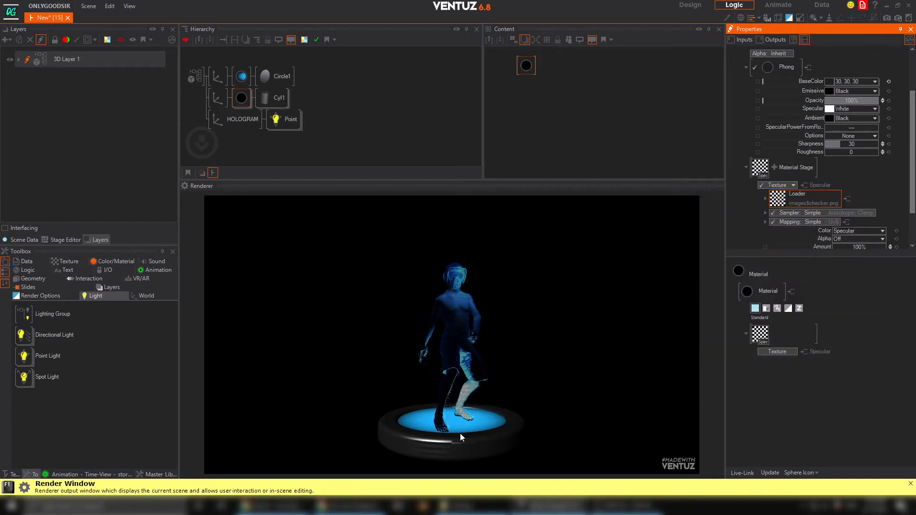
# Load the image Art2.png from the Images folder into the specular texture.
pyautogui.click(780, 201)
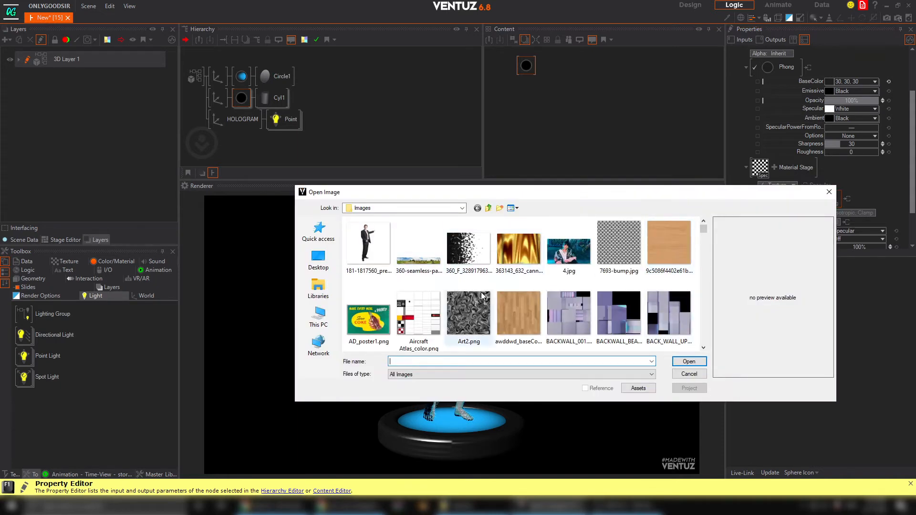
pyautogui.moveTo(705, 229); pyautogui.dragTo(713, 270)
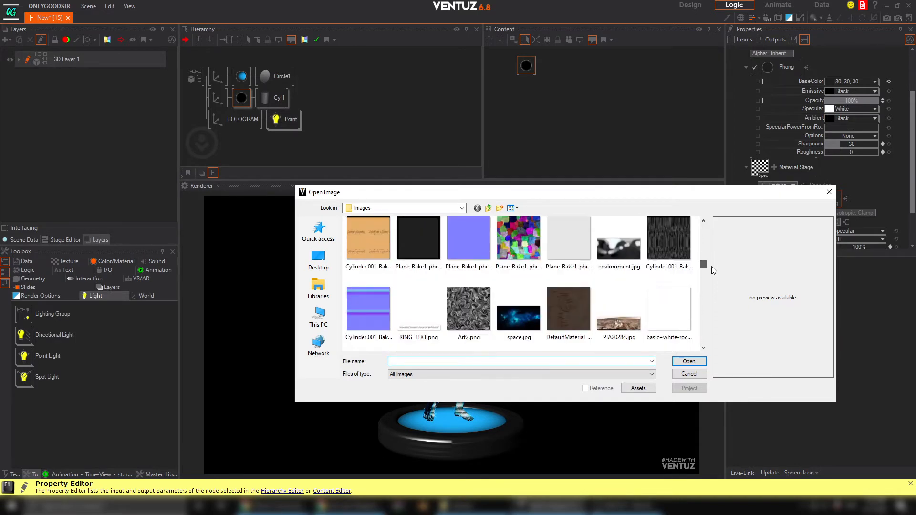
pyautogui.click(465, 313)
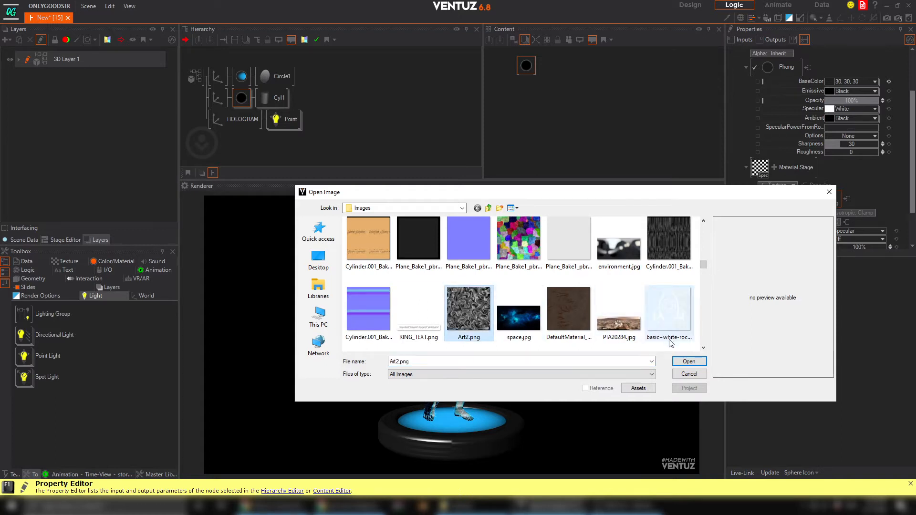
pyautogui.click(690, 361)
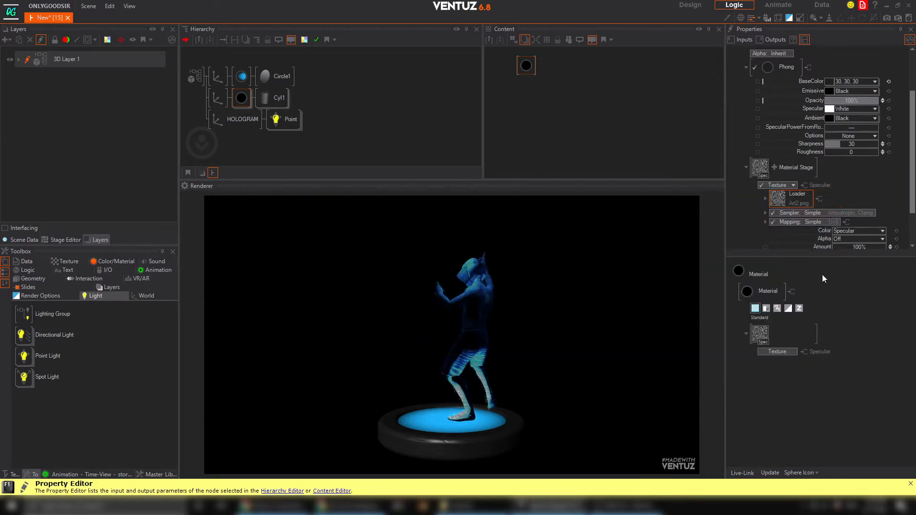
# Switch the specular texture's mapping to Triplanar and set its ScalingFactorAll to 0.56.
pyautogui.scroll(-2, 849, 191)
pyautogui.click(825, 192)
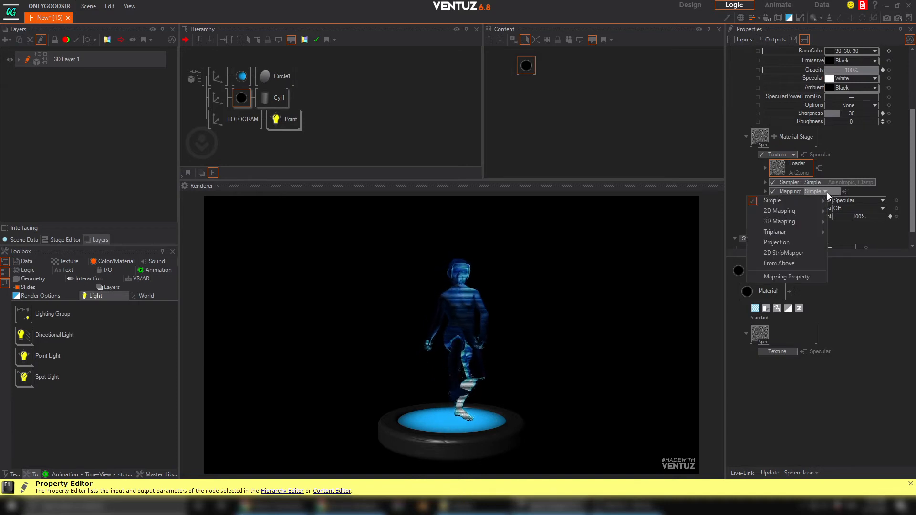
pyautogui.moveTo(794, 233)
pyautogui.click(847, 245)
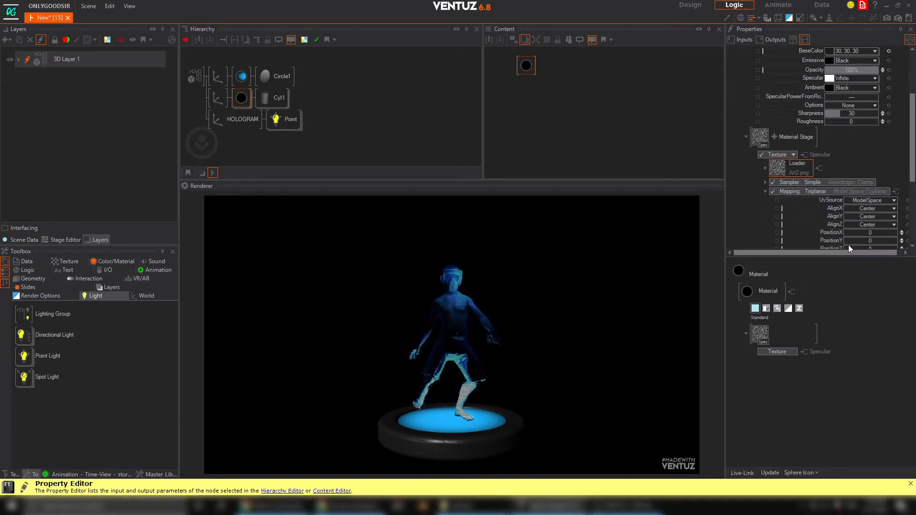
pyautogui.scroll(-7, 822, 196)
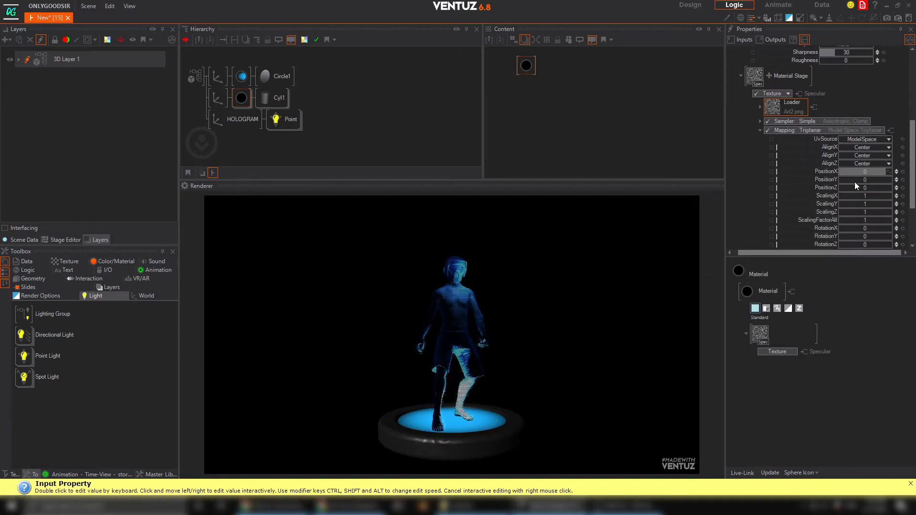
pyautogui.moveTo(865, 173); pyautogui.dragTo(864, 175)
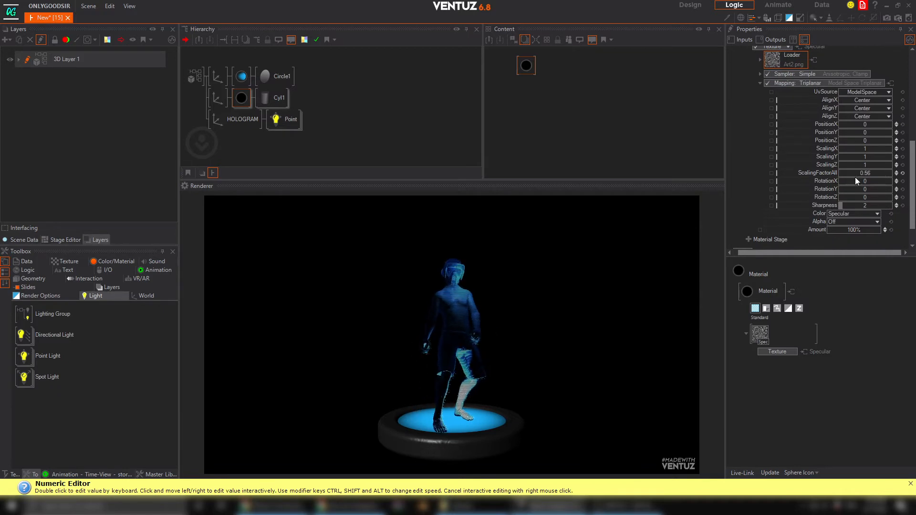
# Set the Phong material's Sharpness to 10.
pyautogui.scroll(9, 805, 196)
pyautogui.scroll(1, 817, 185)
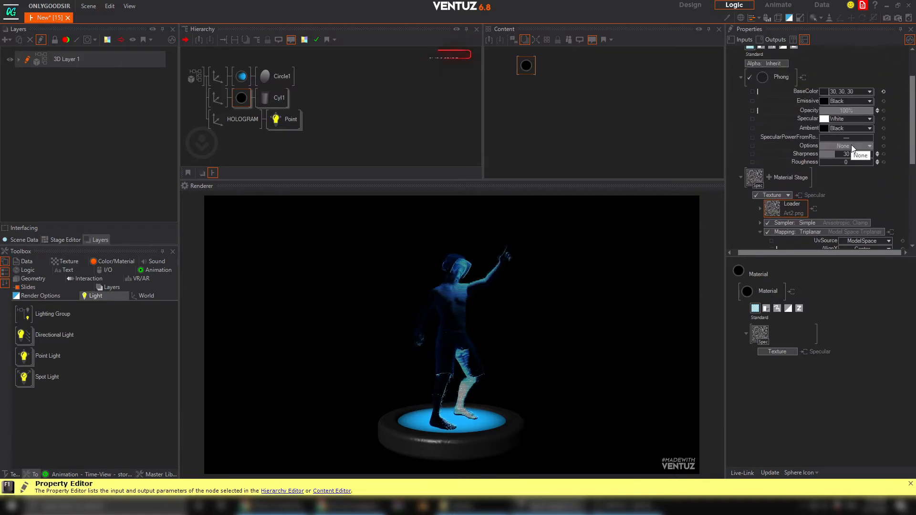
pyautogui.moveTo(840, 151)
pyautogui.mouseDown()
pyautogui.moveTo(849, 153)
pyautogui.moveTo(826, 156)
pyautogui.mouseUp()
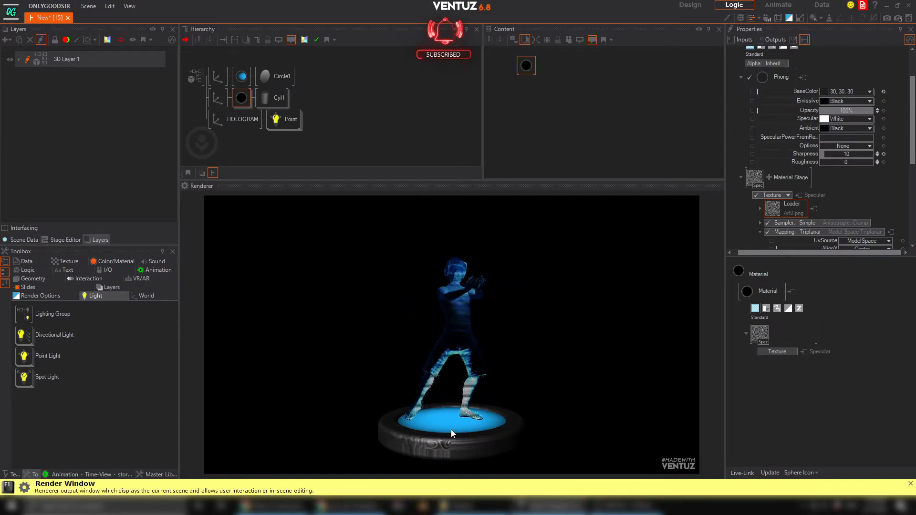
# Set the specular texture's sampler to Simple Wrap.
pyautogui.scroll(-4, 838, 191)
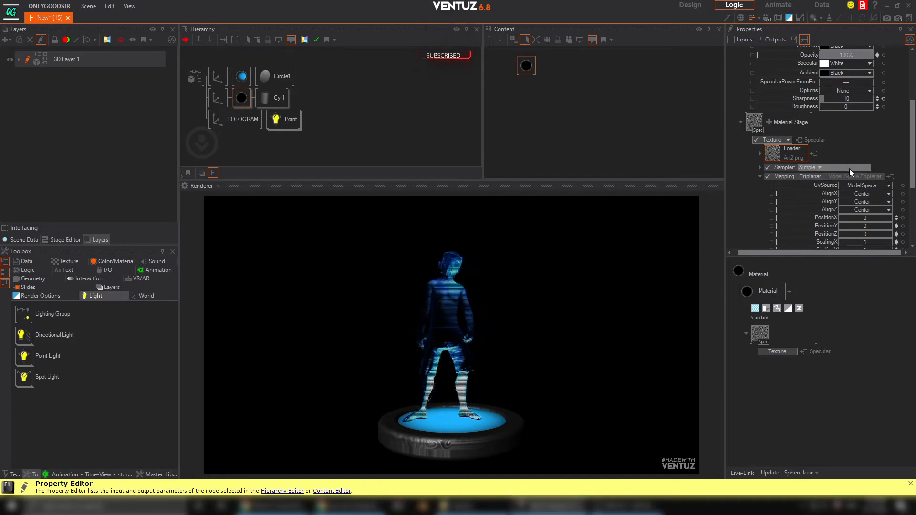
pyautogui.click(846, 168)
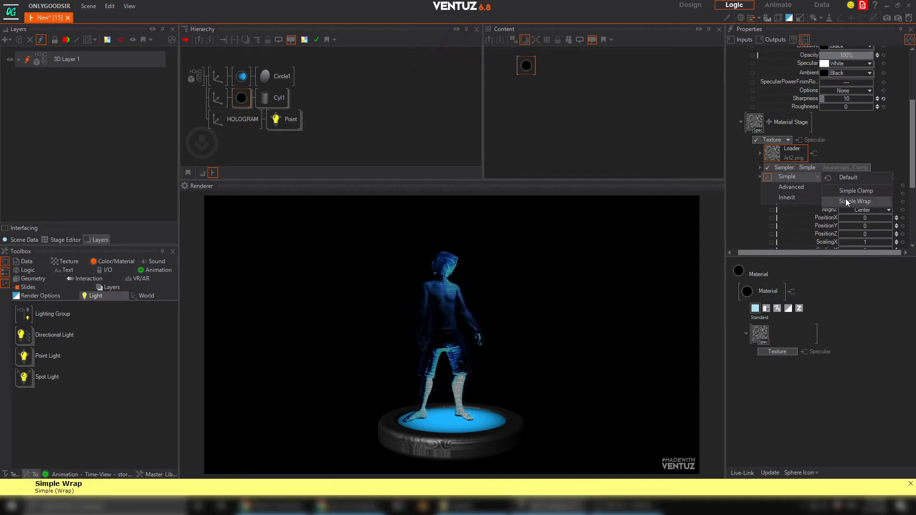
pyautogui.click(852, 201)
pyautogui.scroll(-3, 868, 206)
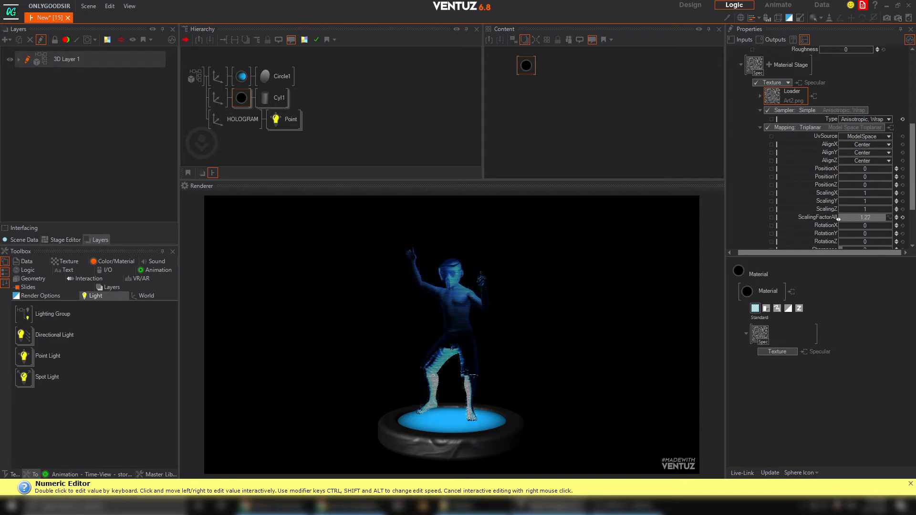
# Set the triplanar mapping's ScalingFactorAll to 1.47 and replace the specular texture's image with SurfaceImperfections012_2K_var1.jpg.
pyautogui.moveTo(852, 218); pyautogui.dragTo(849, 218)
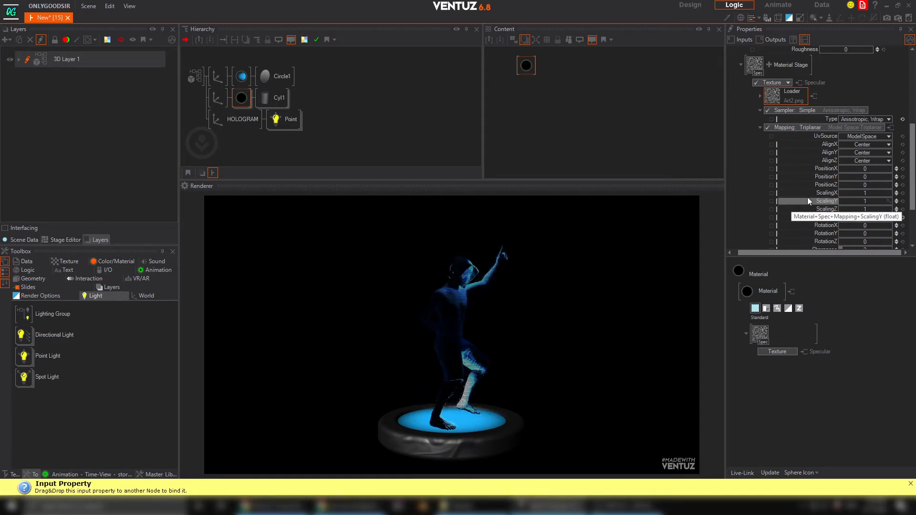
pyautogui.scroll(1, 793, 136)
pyautogui.click(773, 112)
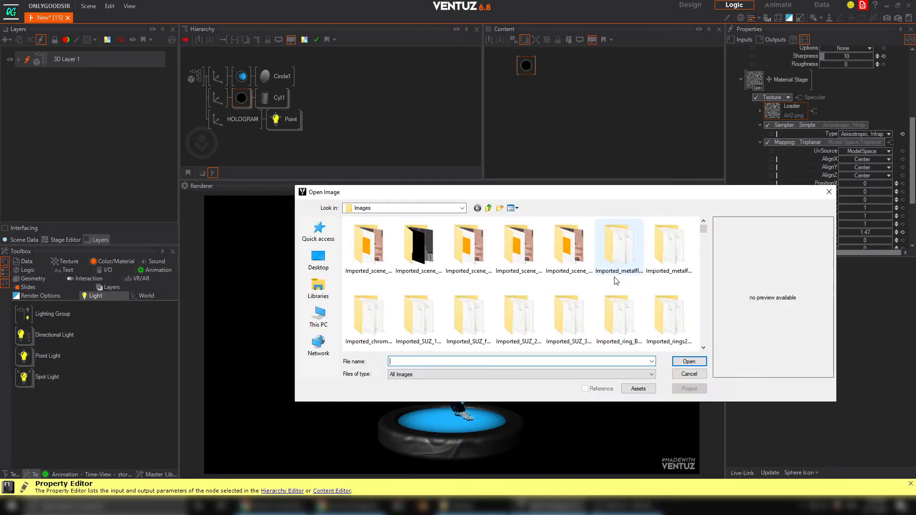
pyautogui.moveTo(706, 231); pyautogui.dragTo(710, 311)
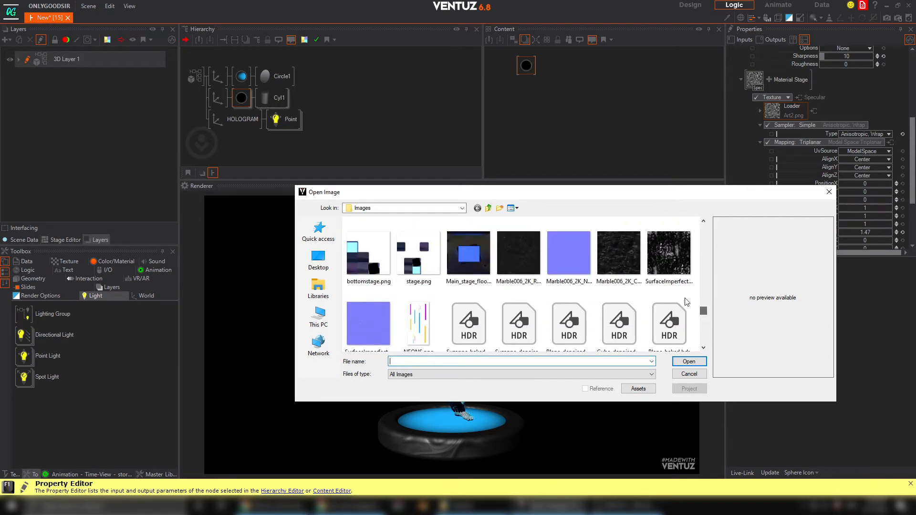
pyautogui.click(683, 260)
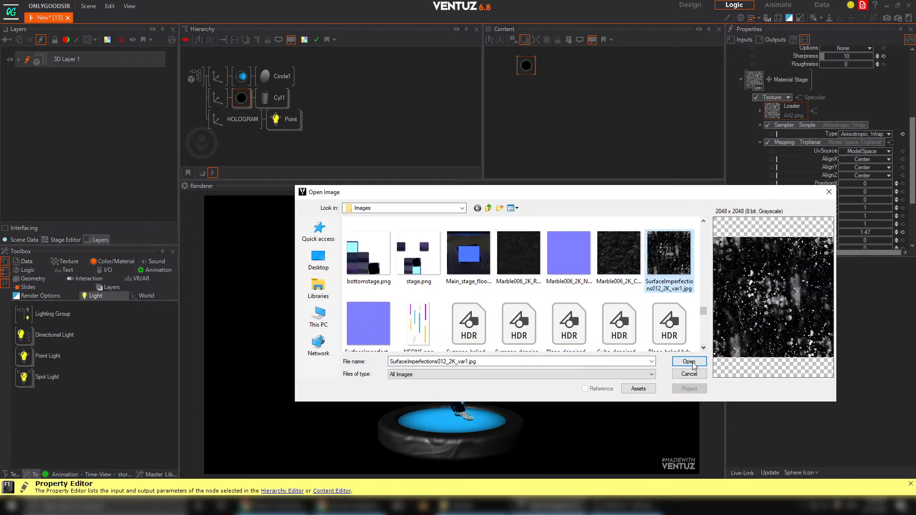
pyautogui.click(689, 362)
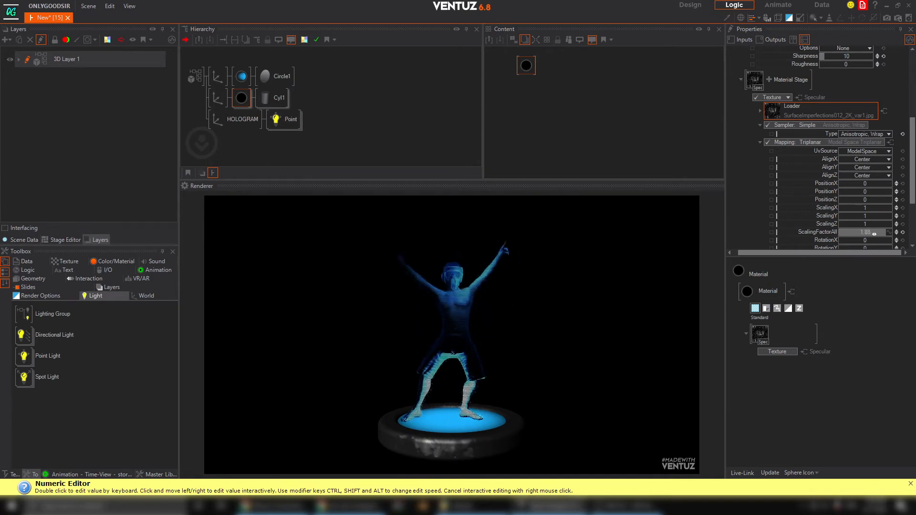
pyautogui.scroll(5, 806, 143)
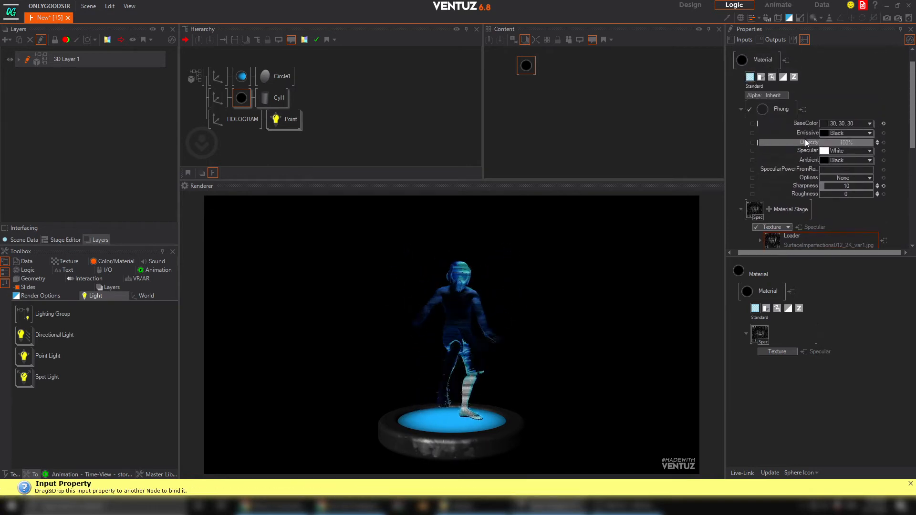
# Refine the platform ring Cyl1 with SizeZ 0.114, Hole 0.745 and BevelRadius 0.012.
pyautogui.click(272, 97)
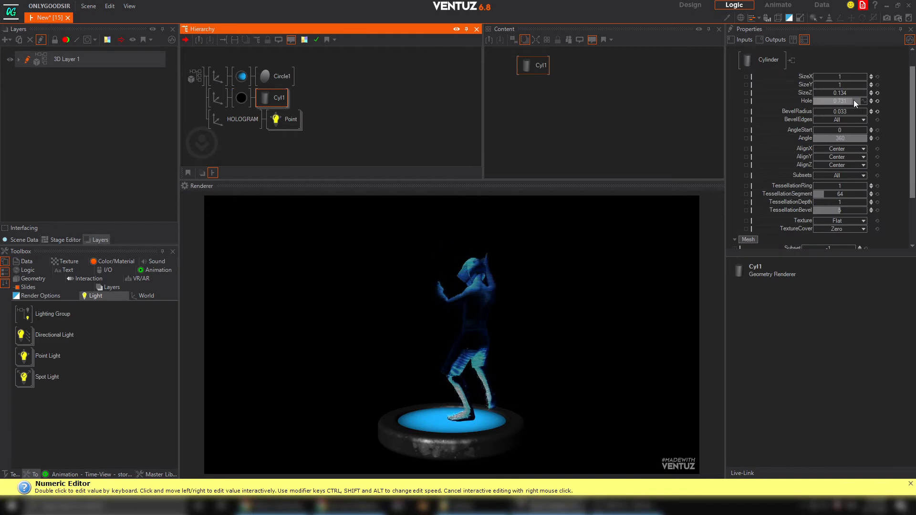
pyautogui.moveTo(854, 100); pyautogui.dragTo(853, 101)
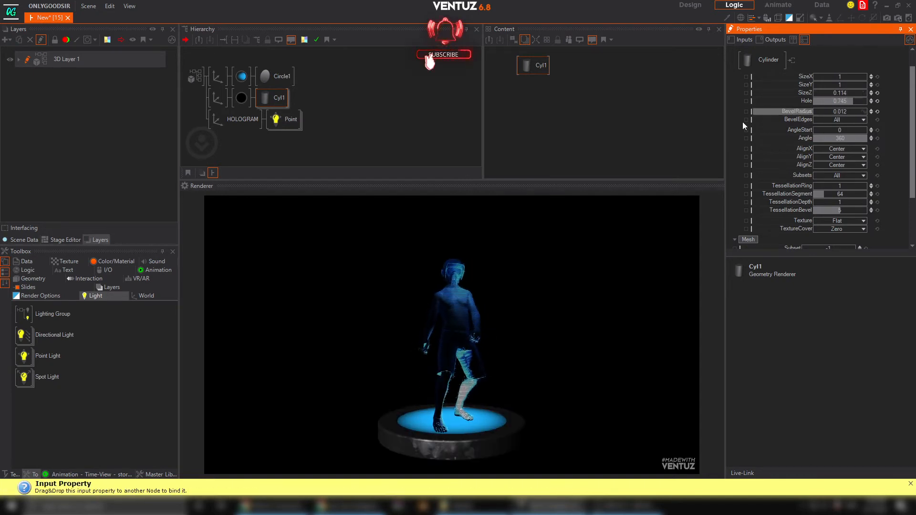
# Duplicate the Cyl1 geometry under the same material and insert a Spread node in front of the copy.
pyautogui.click(264, 100)
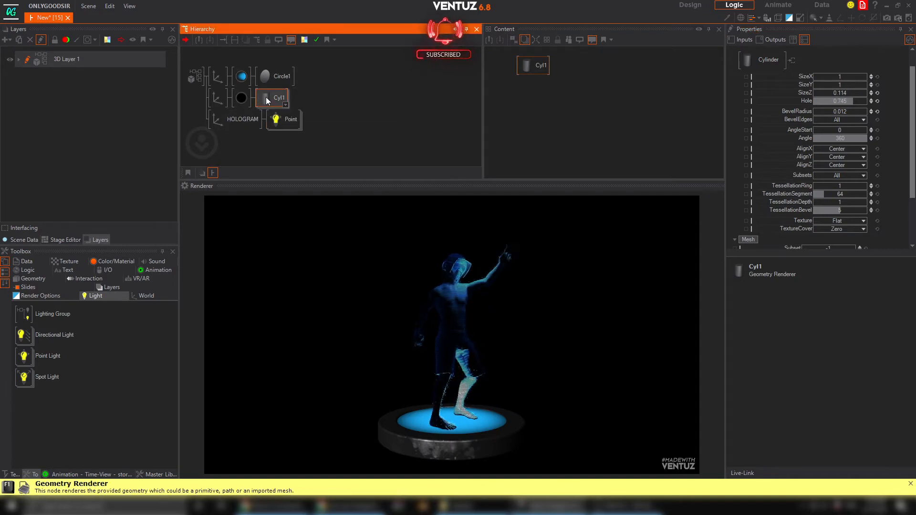
pyautogui.keyDown('ctrl'); pyautogui.moveTo(266, 100); pyautogui.dragTo(263, 109); pyautogui.keyUp('ctrl')
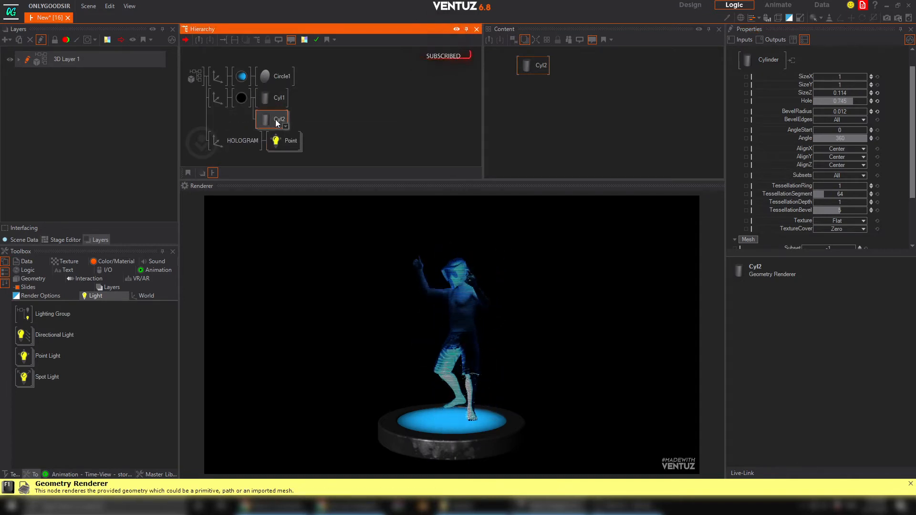
pyautogui.press('space')
pyautogui.write('spread')
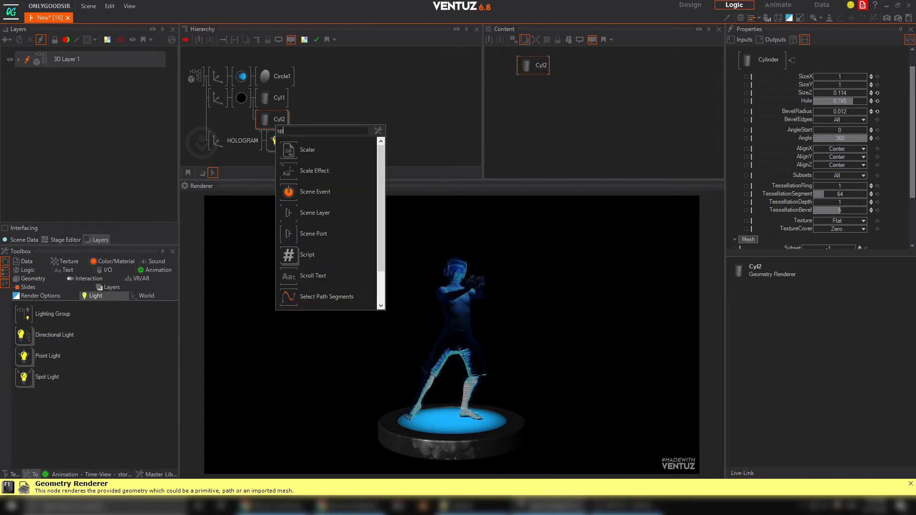
pyautogui.click(285, 152)
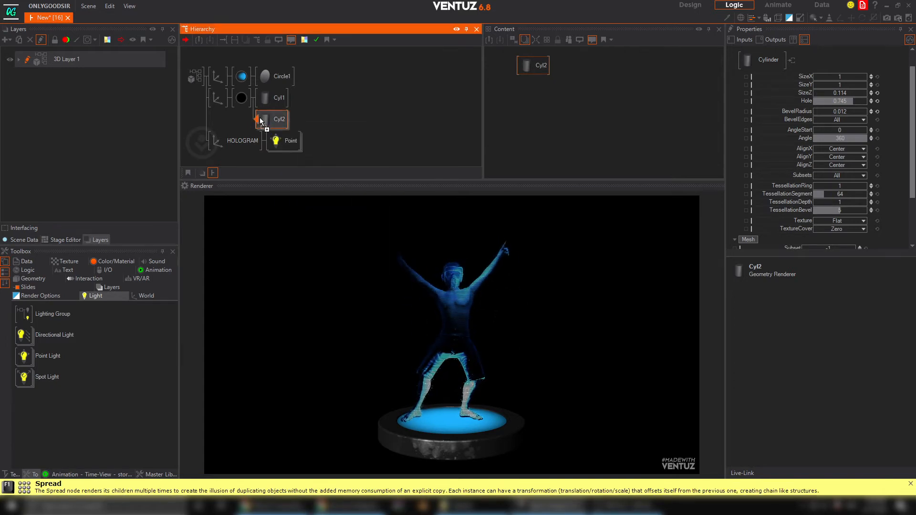
pyautogui.click(262, 122)
pyautogui.click(545, 289)
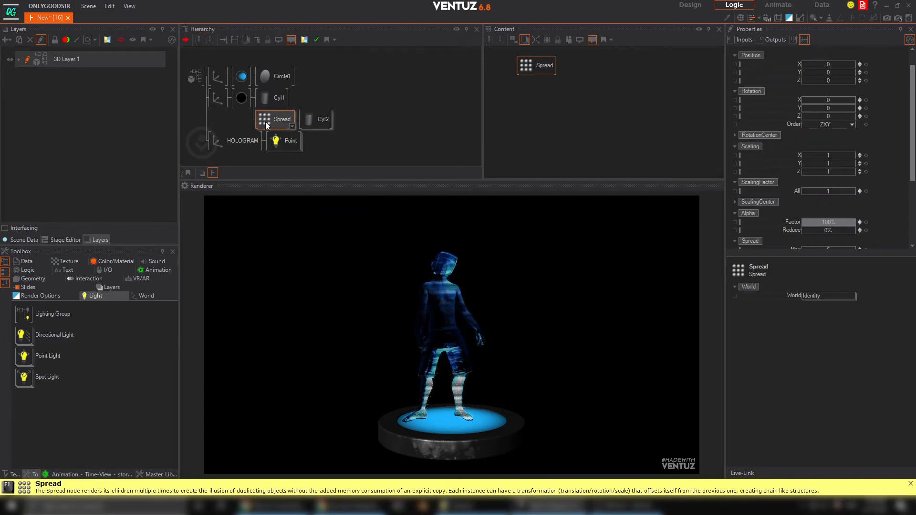
# Insert an Axis node in front of the Spread node in the hierarchy.
pyautogui.doubleClick(362, 124)
pyautogui.write('ax')
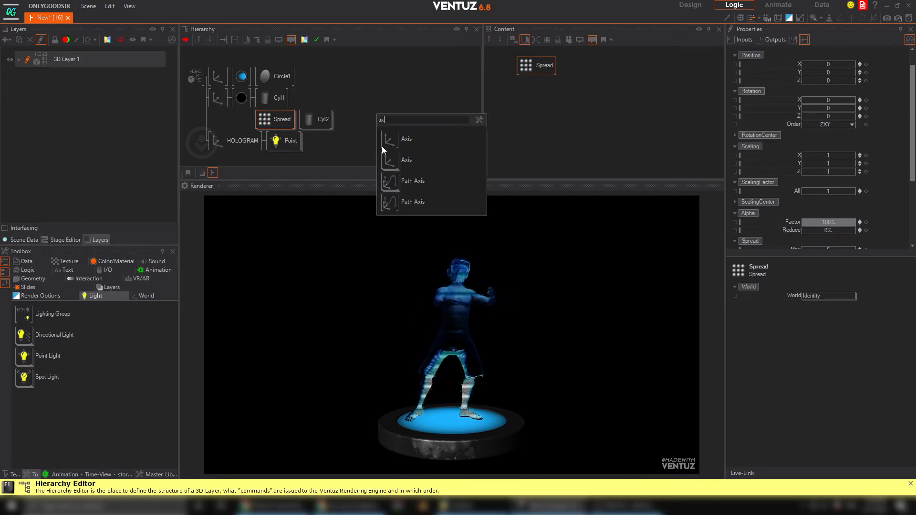
pyautogui.click(382, 145)
pyautogui.click(258, 120)
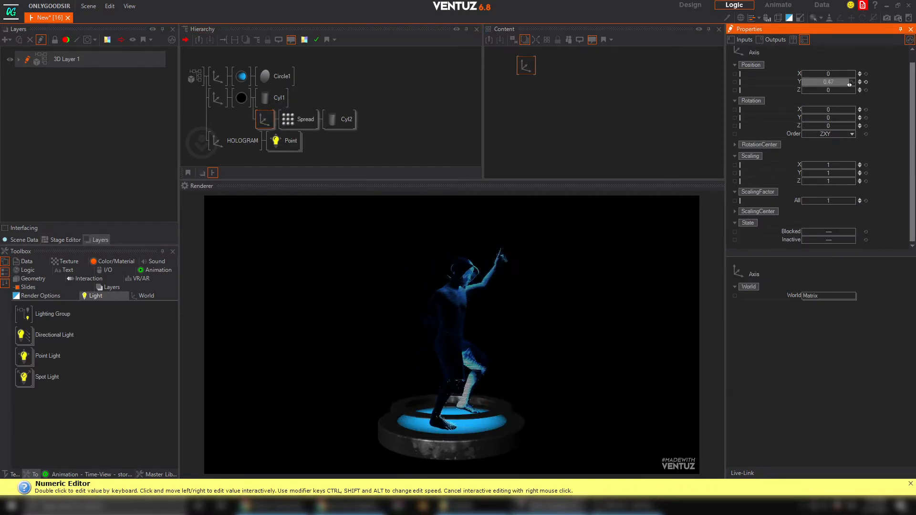
# Set the new Axis's Position Z to -0.053 and its ScalingFactor All to 0.925, leaving Position Y at 0.
pyautogui.moveTo(849, 84); pyautogui.dragTo(862, 81)
pyautogui.click(866, 82)
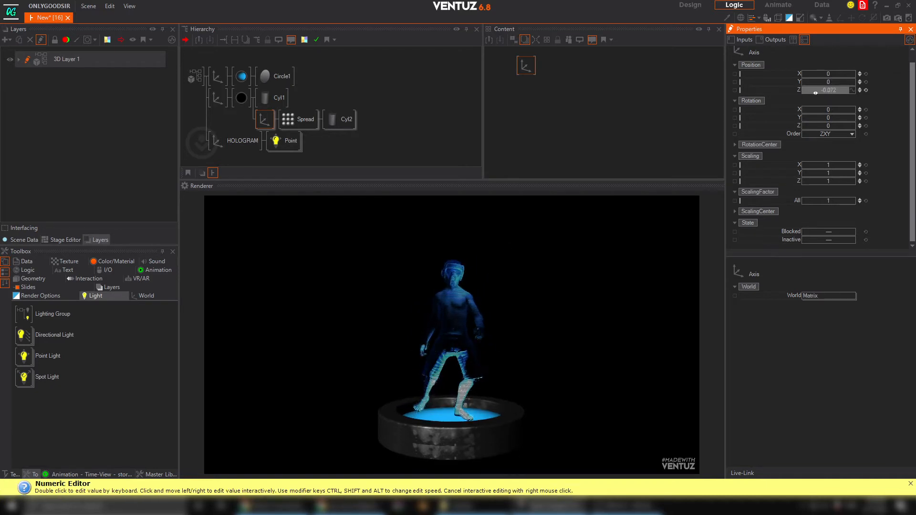
pyautogui.click(344, 121)
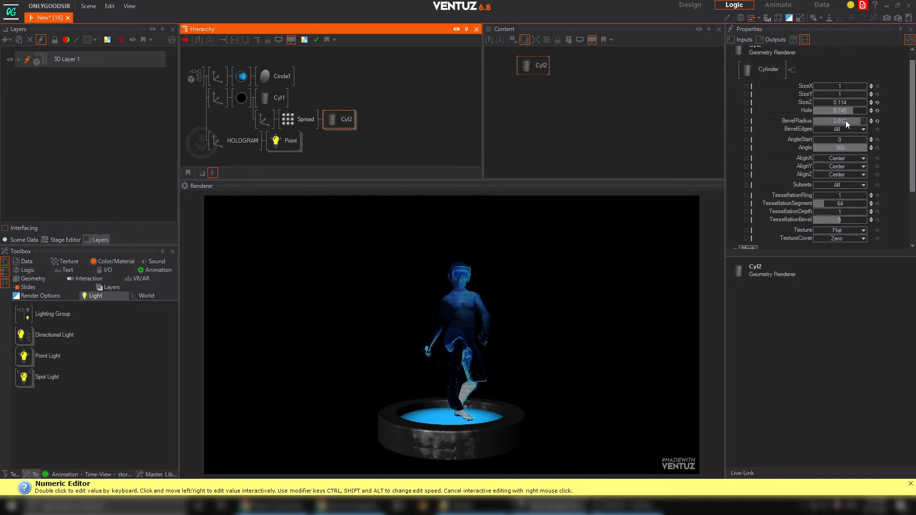
pyautogui.click(264, 119)
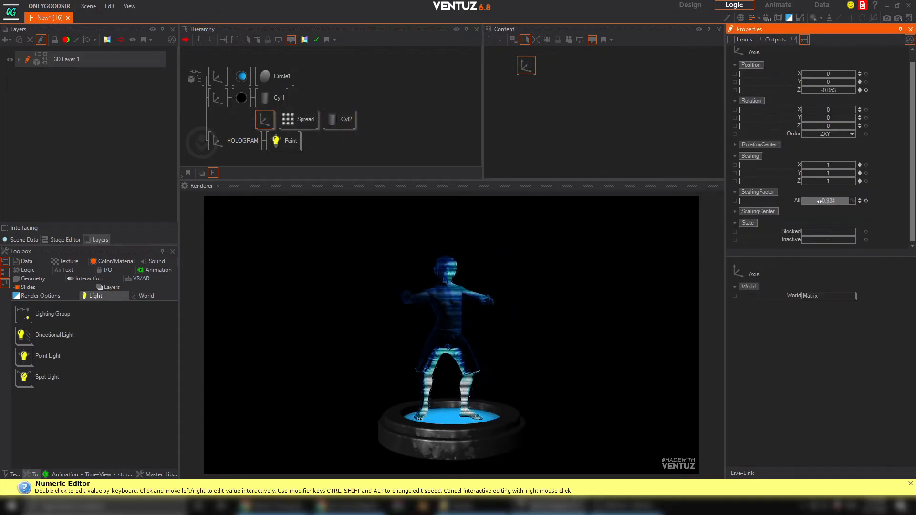
pyautogui.moveTo(812, 200); pyautogui.dragTo(814, 200)
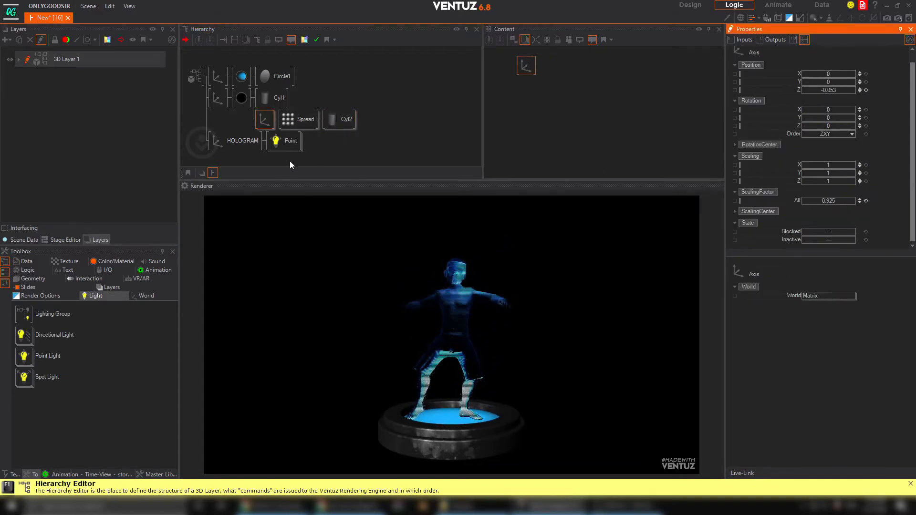
# Reduce the duplicated cylinder Cyl2 to a ring segment with an Angle of 65.
pyautogui.click(332, 121)
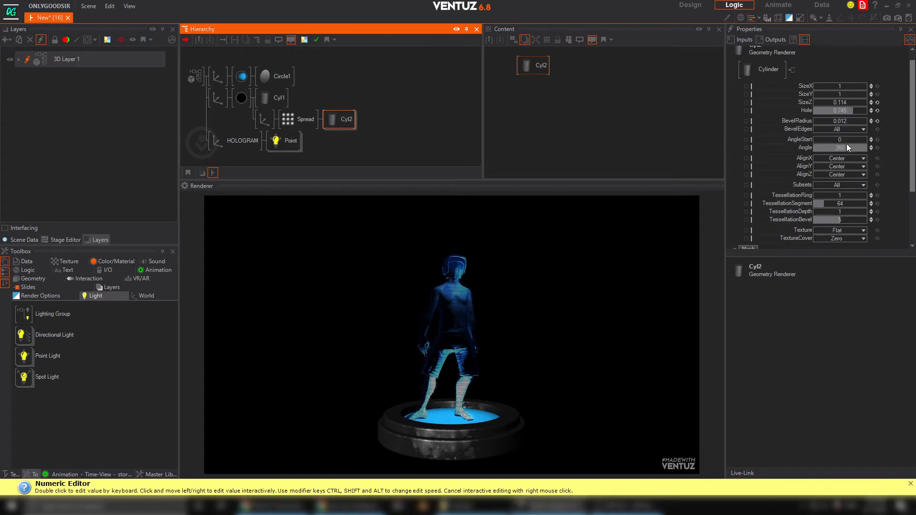
pyautogui.moveTo(844, 148)
pyautogui.mouseDown()
pyautogui.moveTo(813, 149)
pyautogui.moveTo(833, 148)
pyautogui.mouseUp()
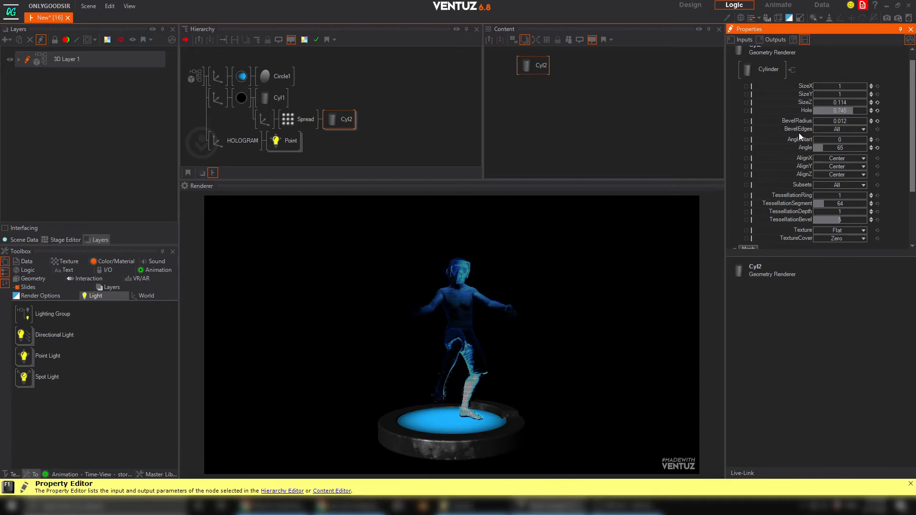
# Set the Spread's Rotation Z to 72 and Position Z to -0.277, with Position Y reset to 0.
pyautogui.click(300, 120)
pyautogui.scroll(-3, 837, 211)
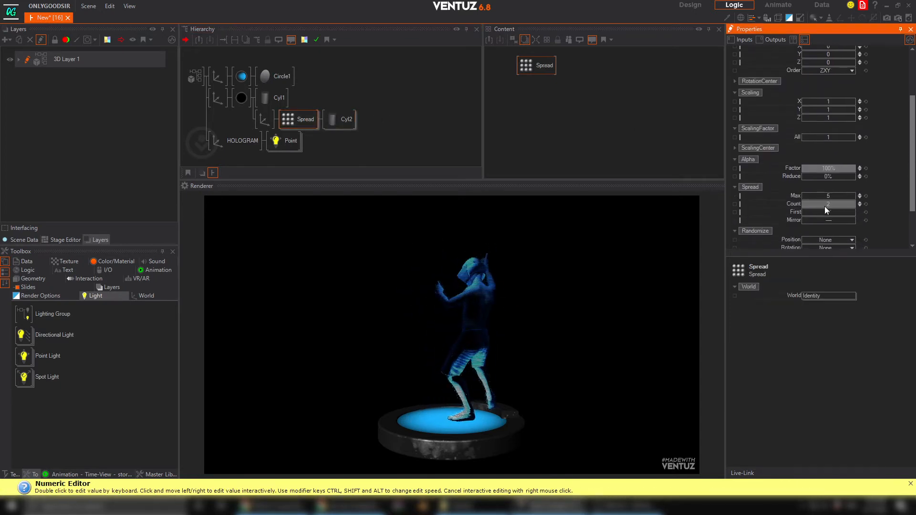
pyautogui.scroll(4, 867, 170)
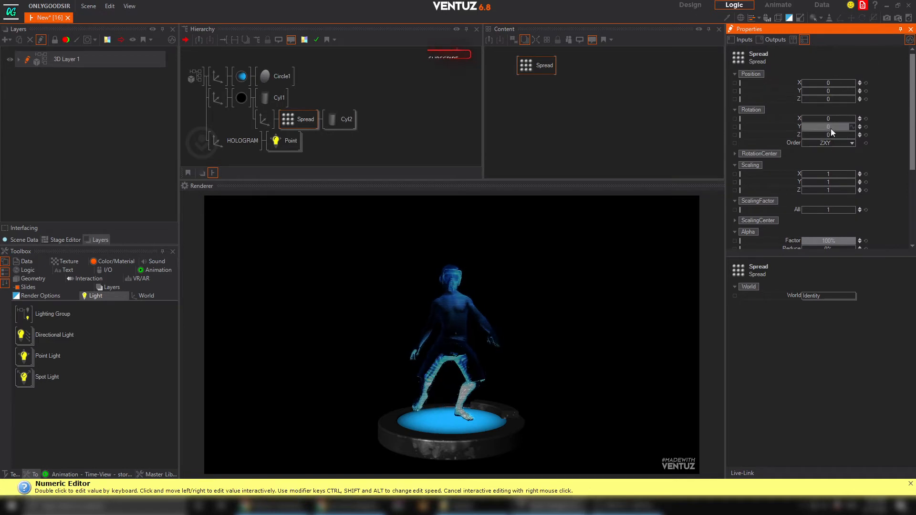
pyautogui.moveTo(852, 134); pyautogui.dragTo(853, 135)
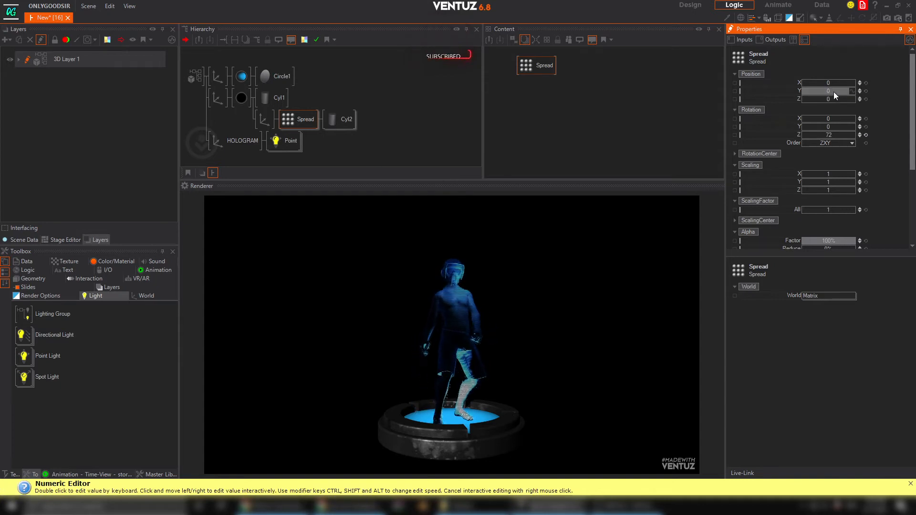
pyautogui.moveTo(819, 90); pyautogui.dragTo(856, 97)
pyautogui.click(865, 91)
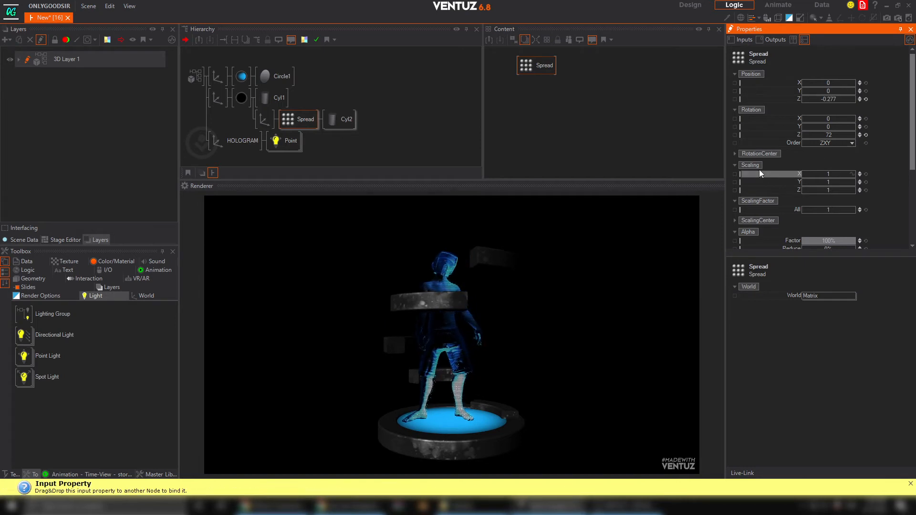
# Thin the Cyl2 ring segment to SizeZ 0.038 with a Hole value of 0.9469.
pyautogui.click(344, 123)
pyautogui.moveTo(842, 112)
pyautogui.mouseDown()
pyautogui.moveTo(831, 110)
pyautogui.moveTo(842, 112)
pyautogui.mouseUp()
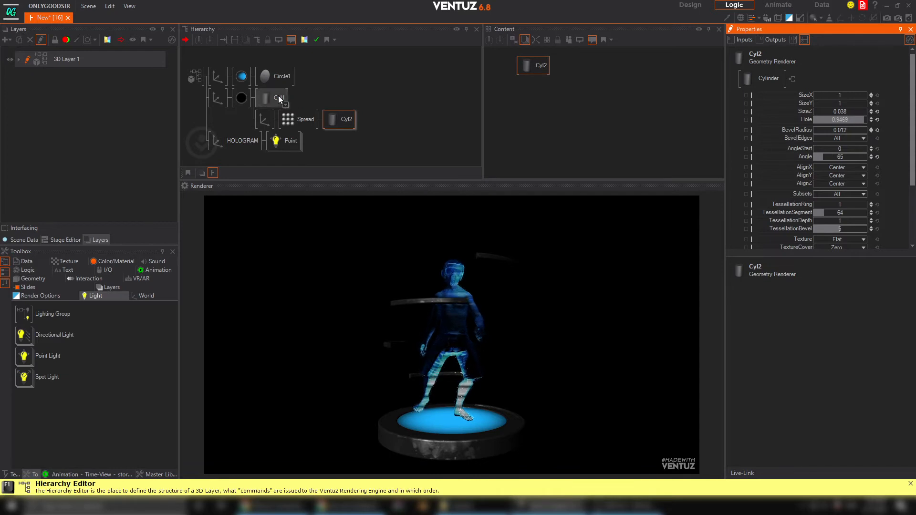
# Form a compact spiral by setting the Spread's Rotation Z to 87 and Position Z to -0.092.
pyautogui.click(297, 120)
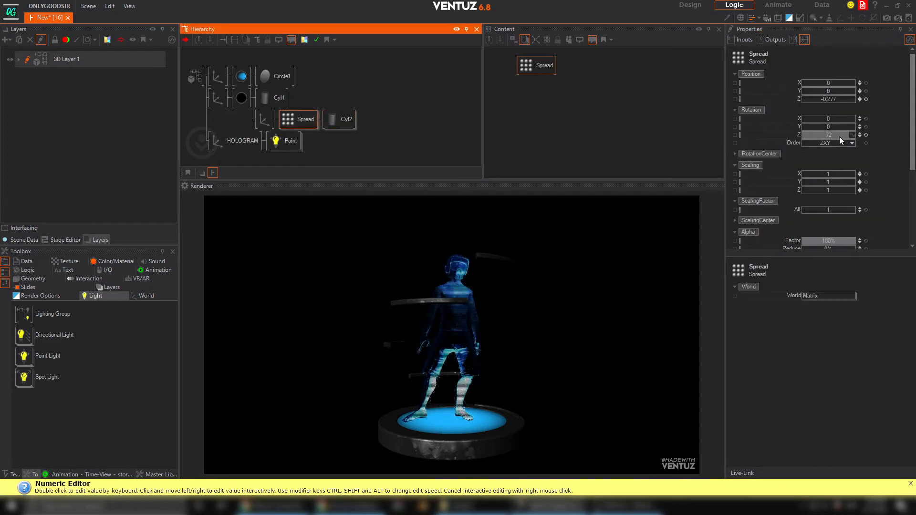
pyautogui.click(836, 136)
pyautogui.moveTo(835, 137)
pyautogui.mouseDown()
pyautogui.moveTo(816, 137)
pyautogui.moveTo(854, 133)
pyautogui.moveTo(827, 136)
pyautogui.mouseUp()
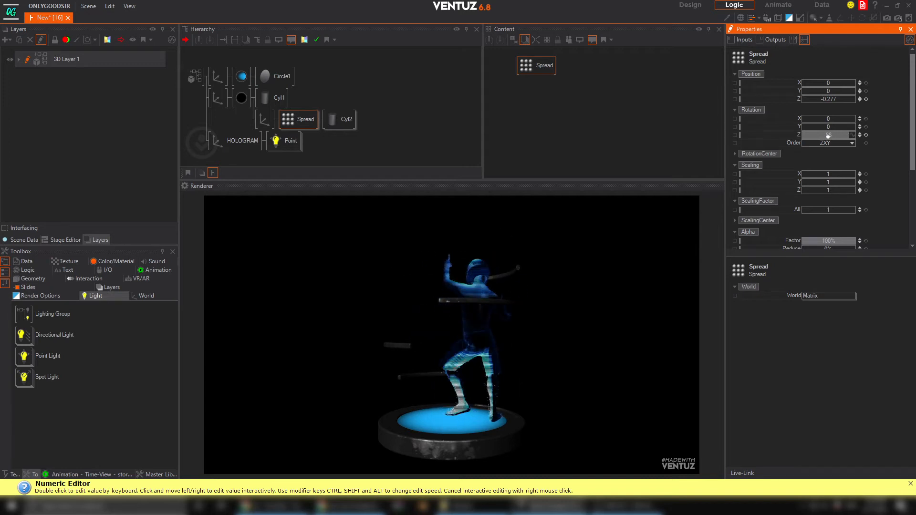
pyautogui.moveTo(839, 100); pyautogui.dragTo(820, 100)
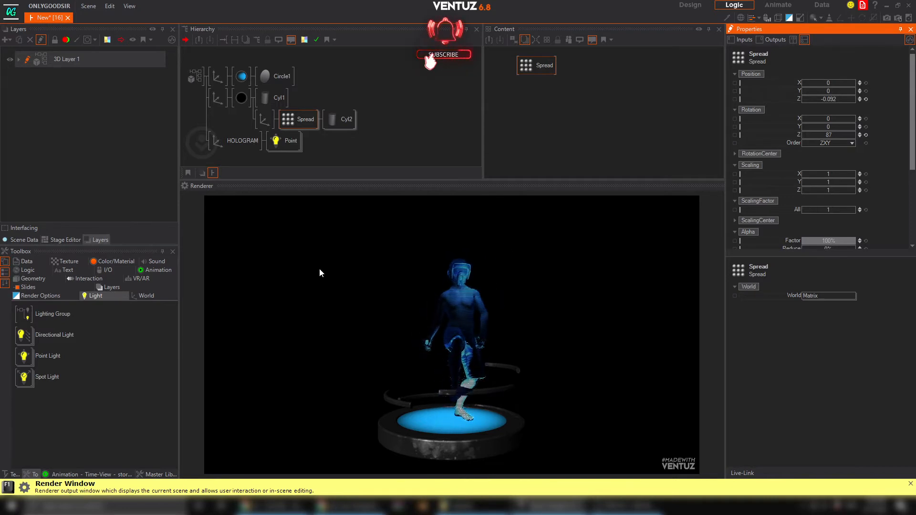
# Add a Glare effect to 3D Layer 1's effect group with Gain 1.73 and Diameter 21.7.
pyautogui.click(19, 61)
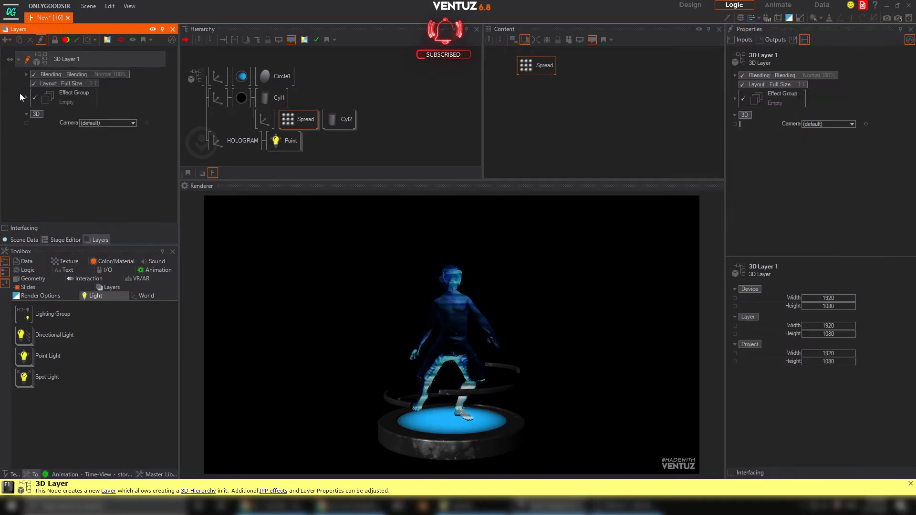
pyautogui.click(25, 97)
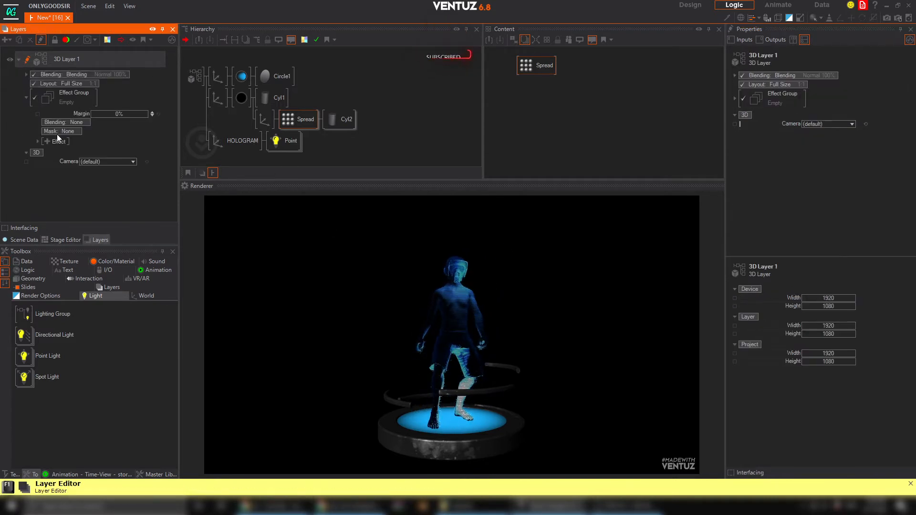
pyautogui.click(47, 142)
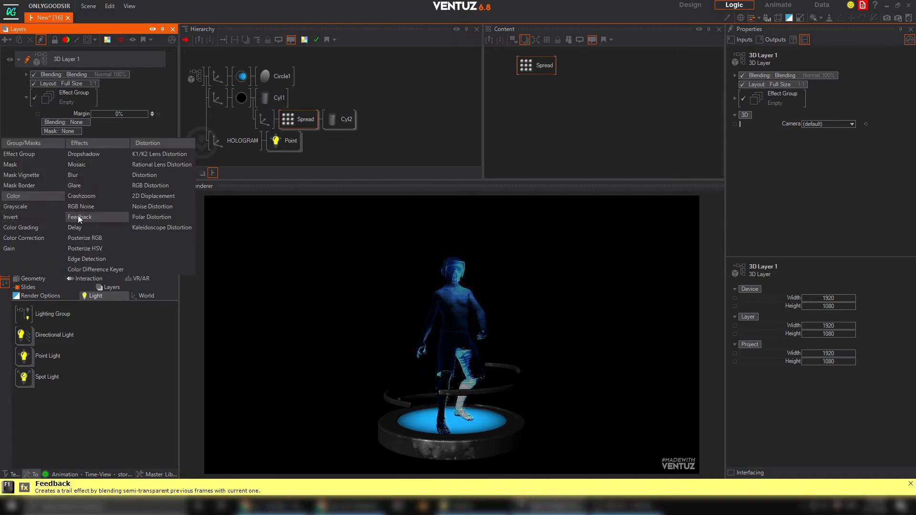
pyautogui.click(82, 188)
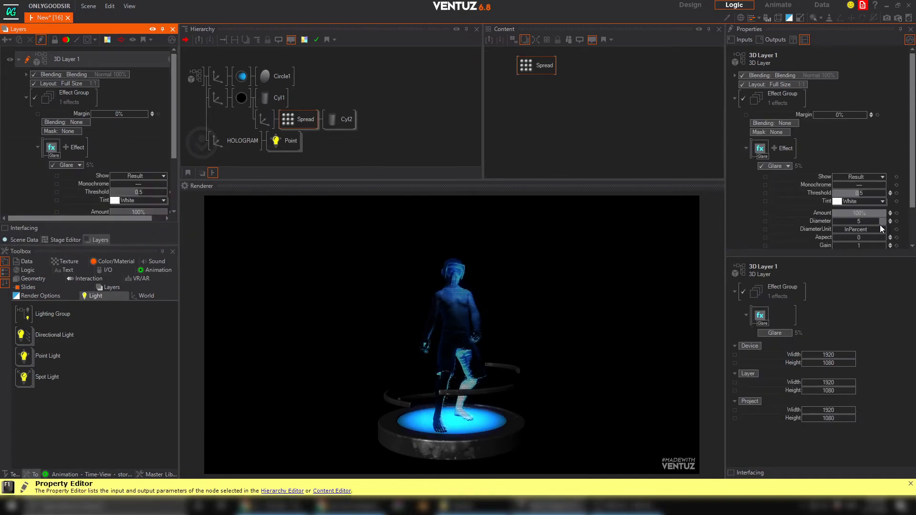
pyautogui.scroll(-2, 861, 193)
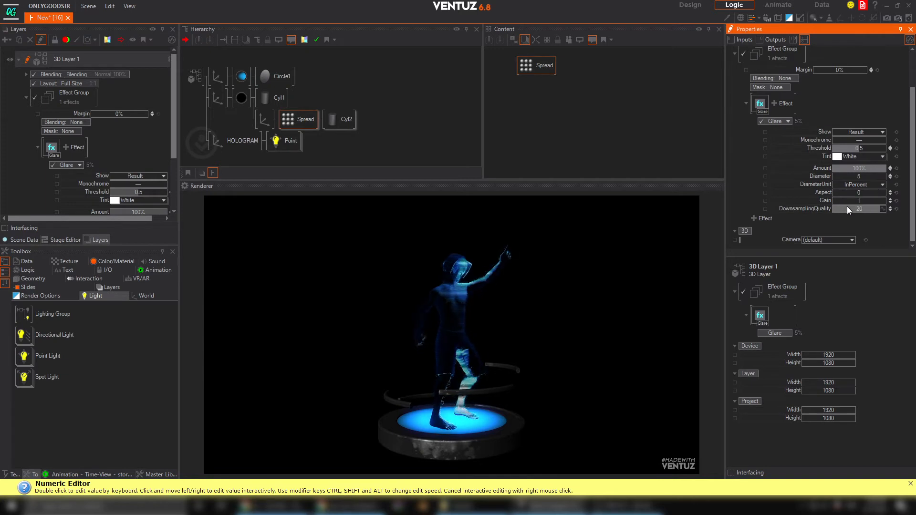
pyautogui.moveTo(859, 202); pyautogui.dragTo(882, 174)
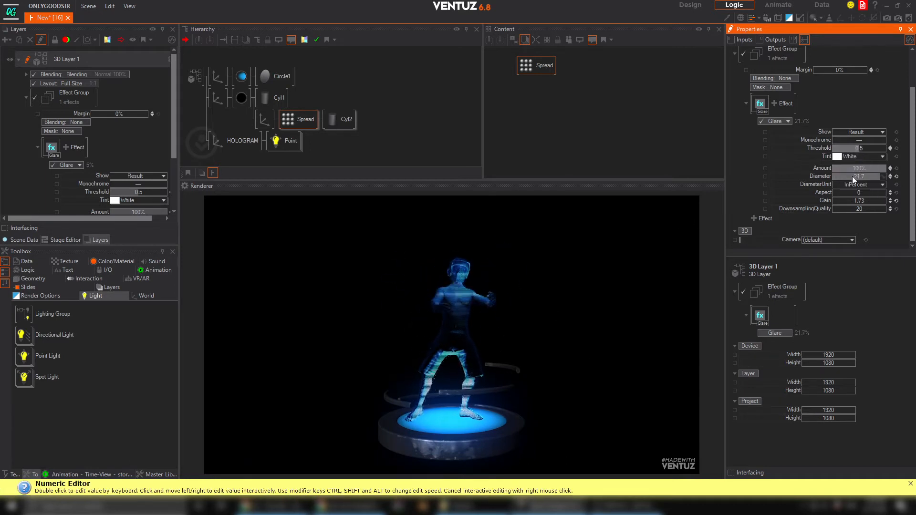
# Strengthen the layer's Glare effect to Diameter 25.3 and Gain 3.86.
pyautogui.moveTo(855, 176); pyautogui.dragTo(885, 197)
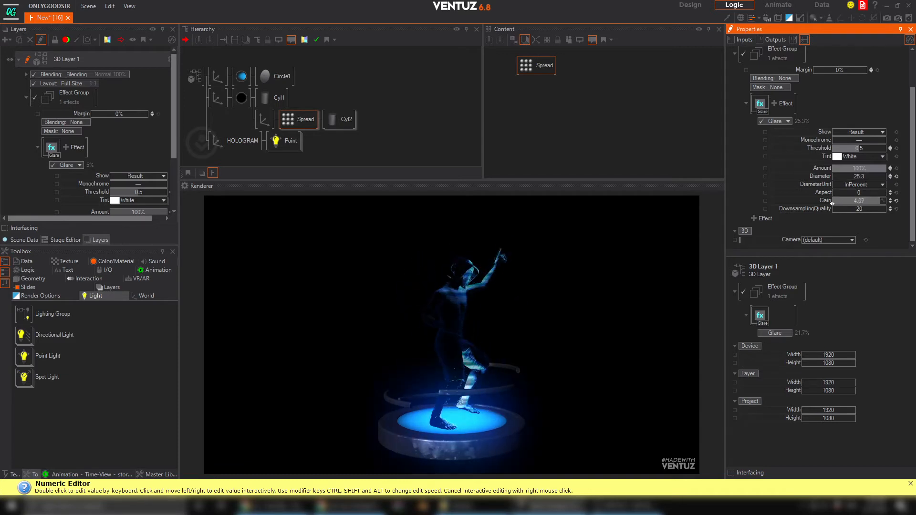
# Drive the Spread's Rotation Z with a Linear 360 (Rotate CCW) mover and set its Duration to 46.9s.
pyautogui.click(297, 119)
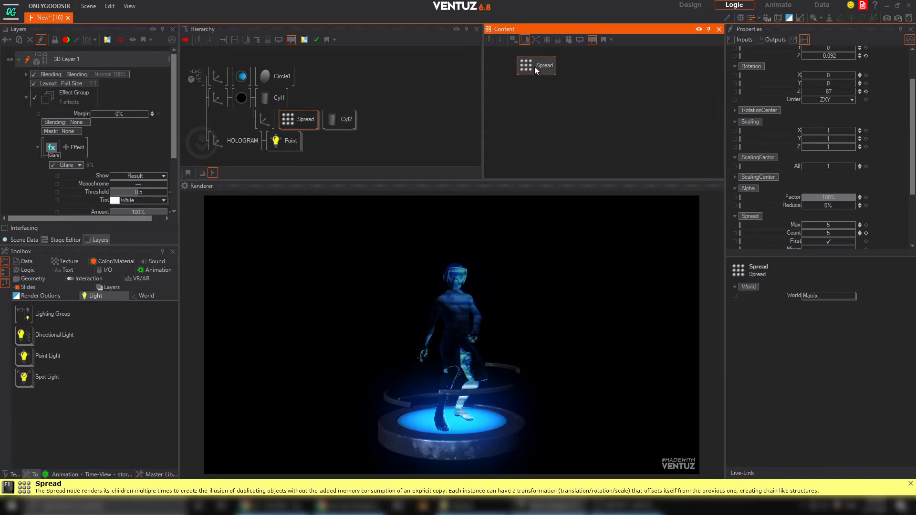
pyautogui.rightClick(850, 91)
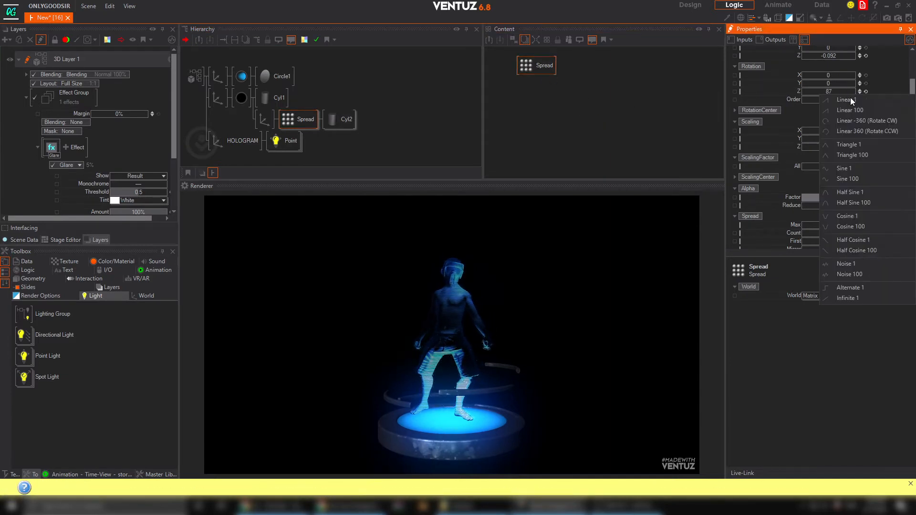
pyautogui.click(857, 130)
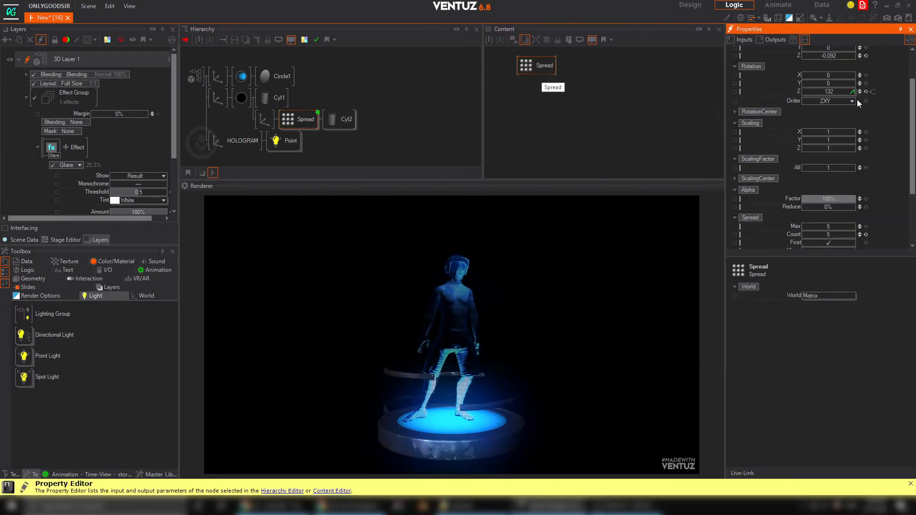
pyautogui.click(872, 92)
pyautogui.click(560, 108)
pyautogui.moveTo(560, 110); pyautogui.dragTo(578, 105)
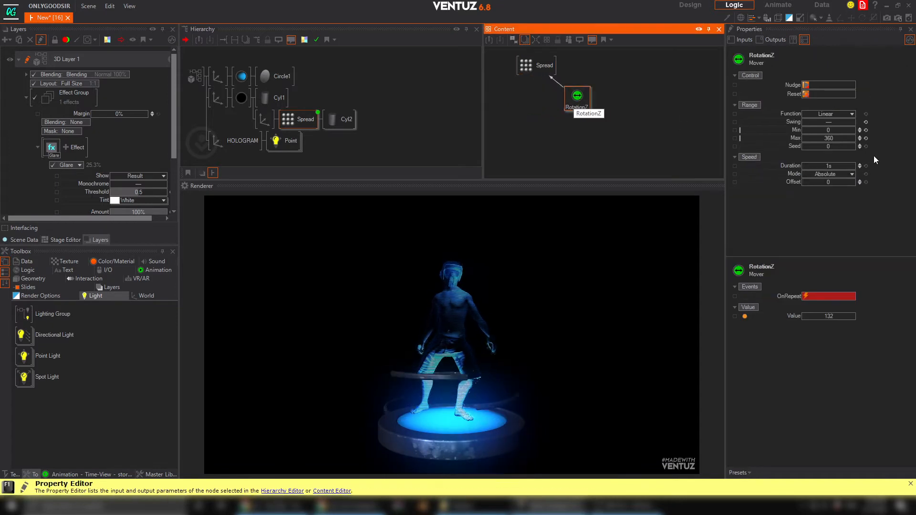
pyautogui.moveTo(820, 165); pyautogui.dragTo(854, 167)
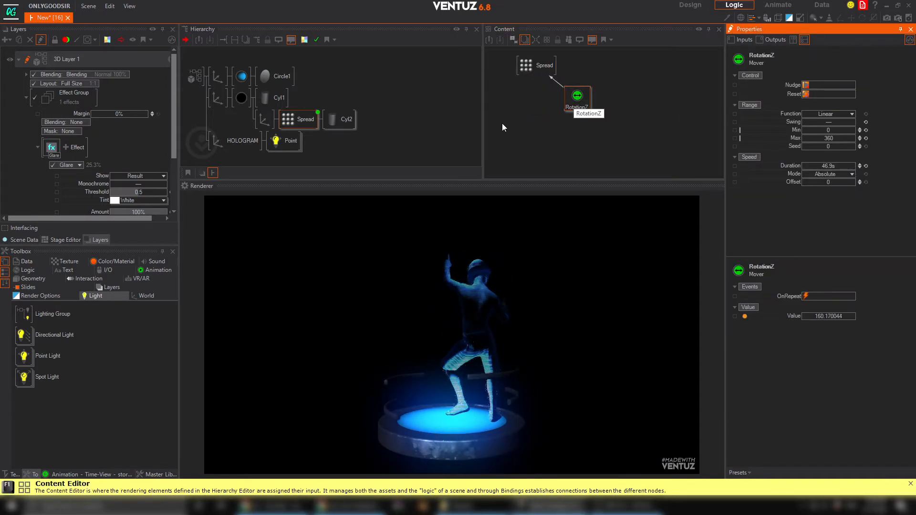
# Insert an Axis at the root of the whole scene tree and set its Position to X -5.8, Y 0.6, Z 1.9.
pyautogui.click(206, 112)
pyautogui.click(206, 112)
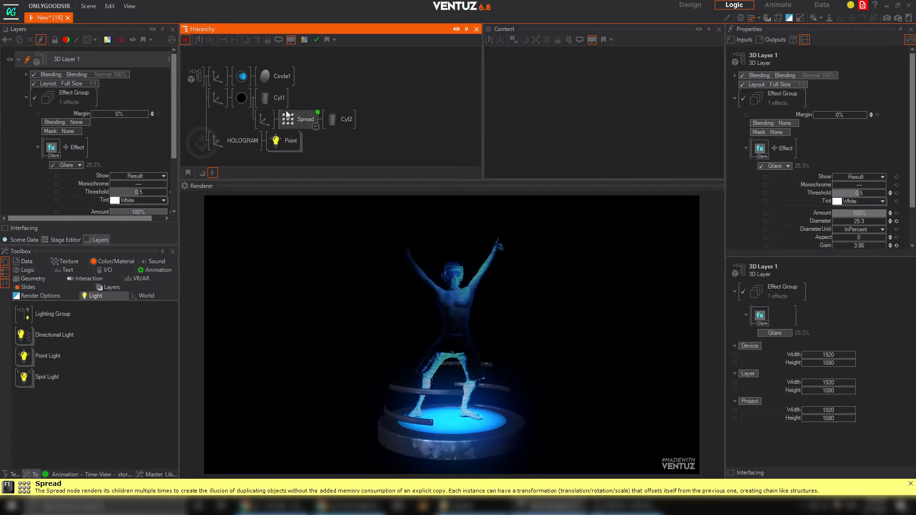
pyautogui.write('ax')
pyautogui.press('Return')
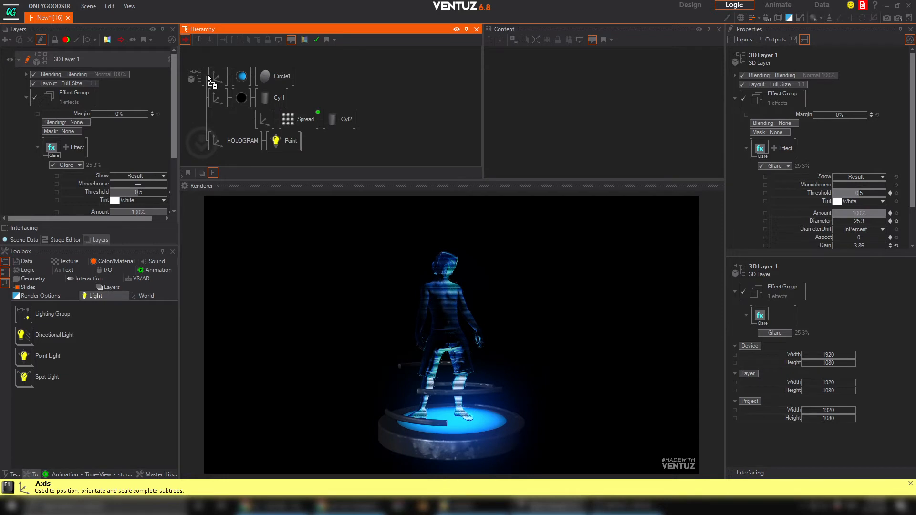
pyautogui.click(218, 76)
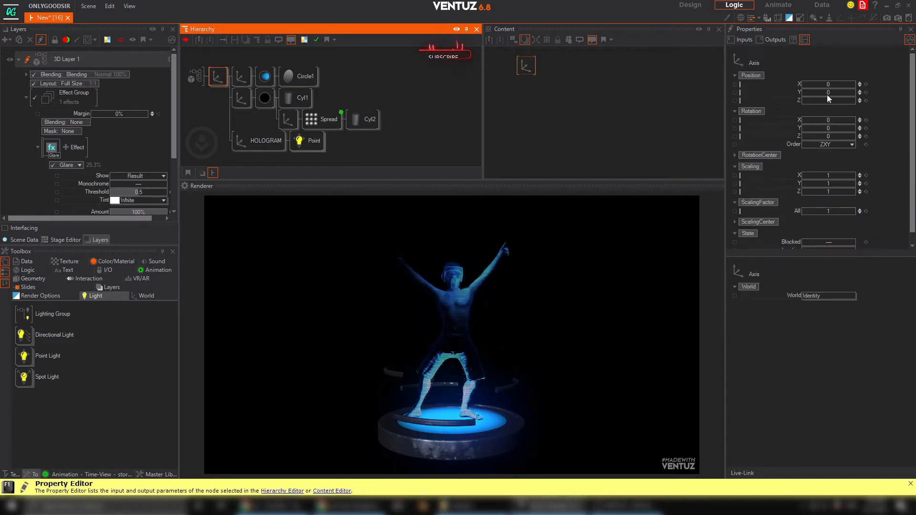
pyautogui.moveTo(829, 93); pyautogui.dragTo(802, 84)
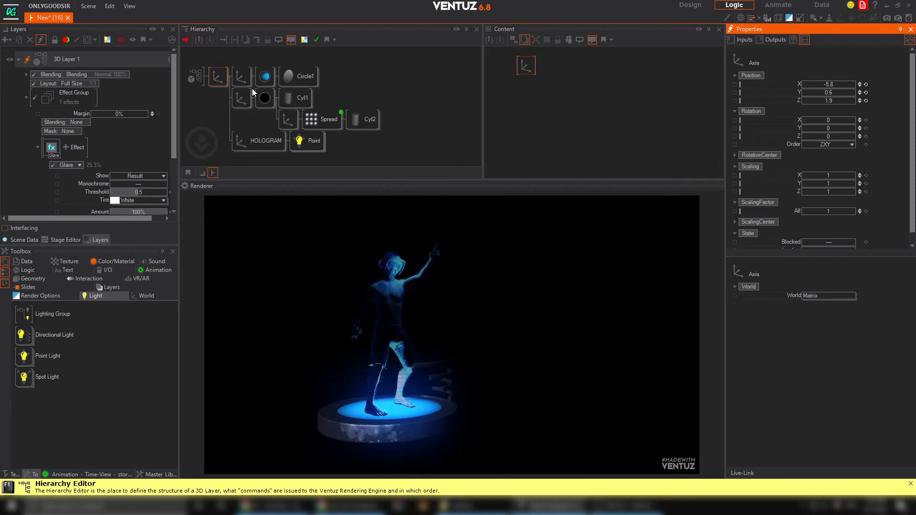
# Rename the blue material in front of Circle1 as plate.
pyautogui.click(264, 77)
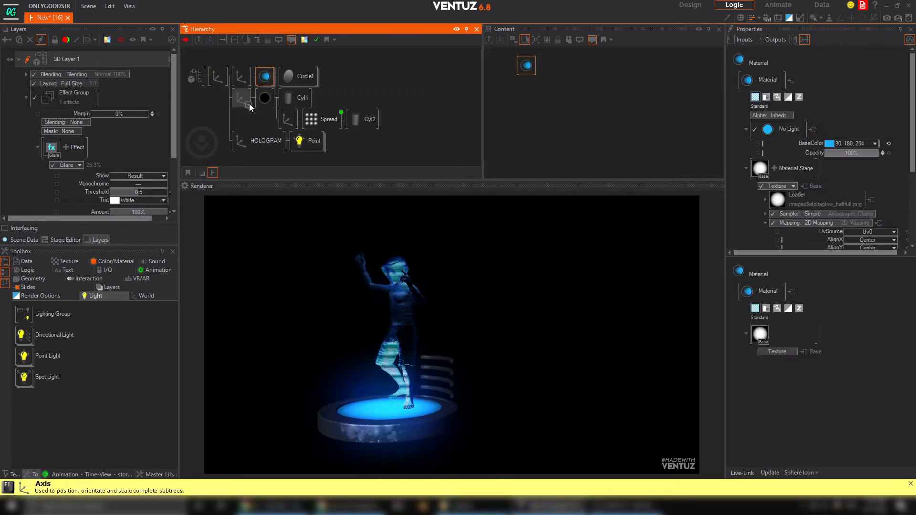
pyautogui.click(507, 70)
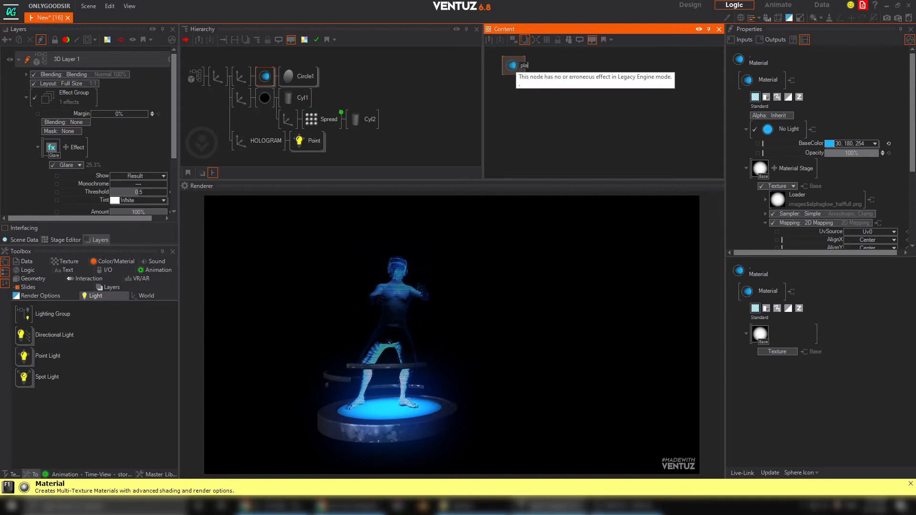
pyautogui.write('te')
pyautogui.press('Return')
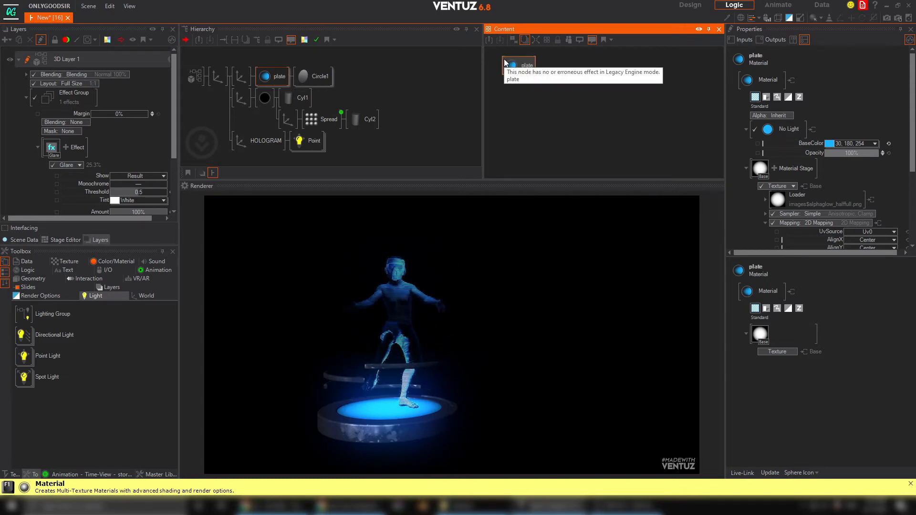
# Show the Spread alongside plate, arrange it beneath plate with its rotation mover beside it, and rename the Spread as RINGS.
pyautogui.keyDown('ctrl'); pyautogui.click(315, 121); pyautogui.keyUp('ctrl')
pyautogui.click(523, 108)
pyautogui.moveTo(579, 96); pyautogui.dragTo(498, 106)
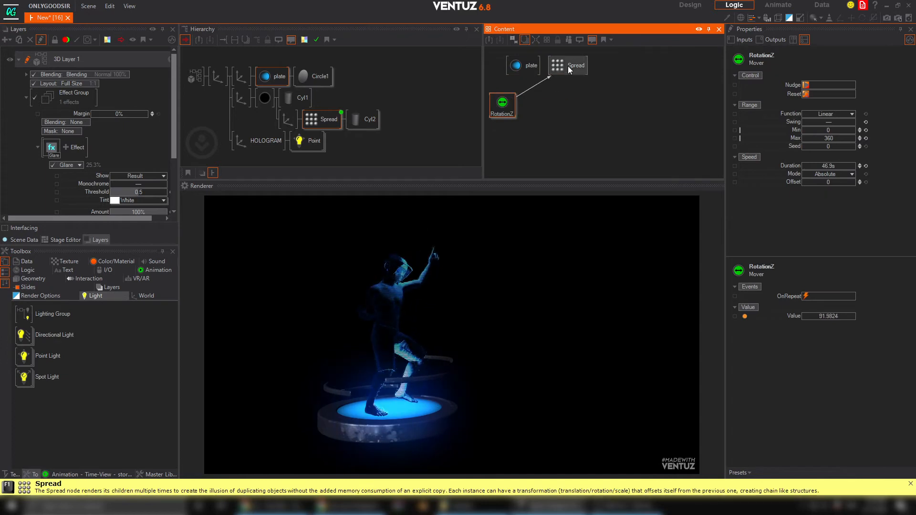
pyautogui.moveTo(569, 70); pyautogui.dragTo(544, 96)
pyautogui.click(502, 102)
pyautogui.click(547, 99)
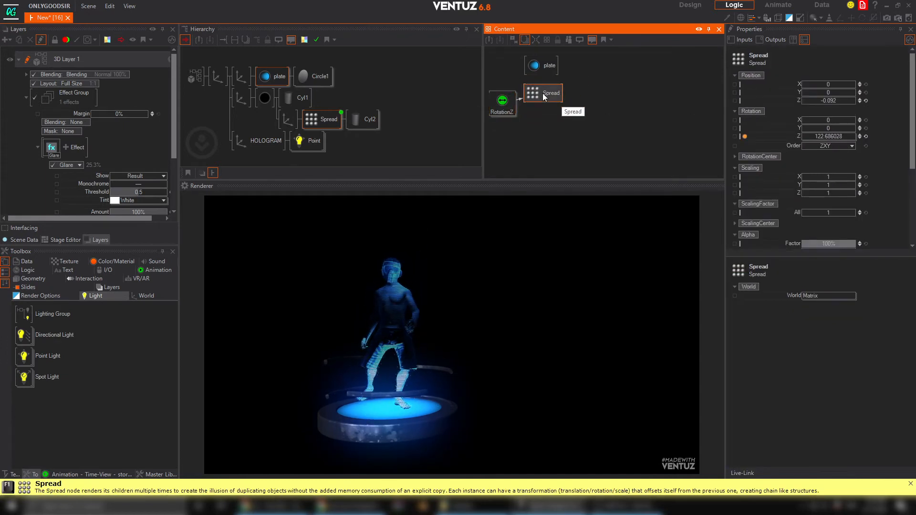
pyautogui.click(543, 97)
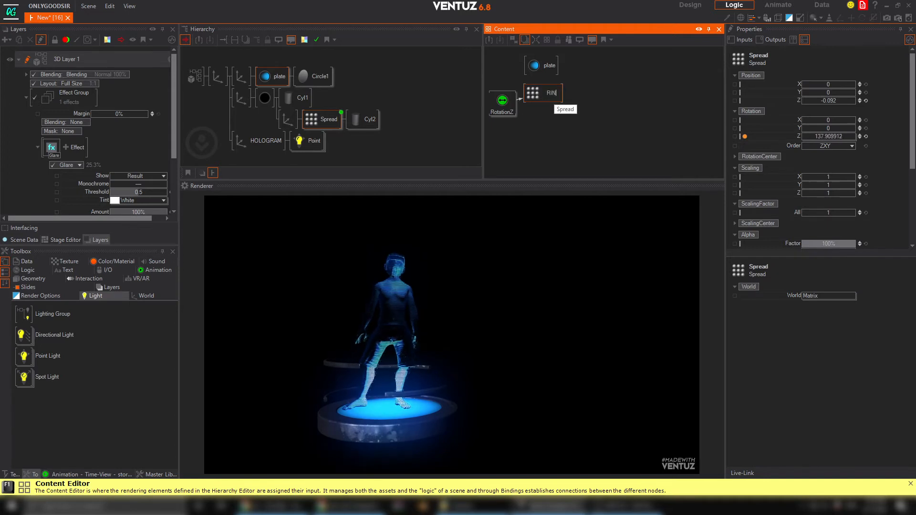
pyautogui.click(555, 143)
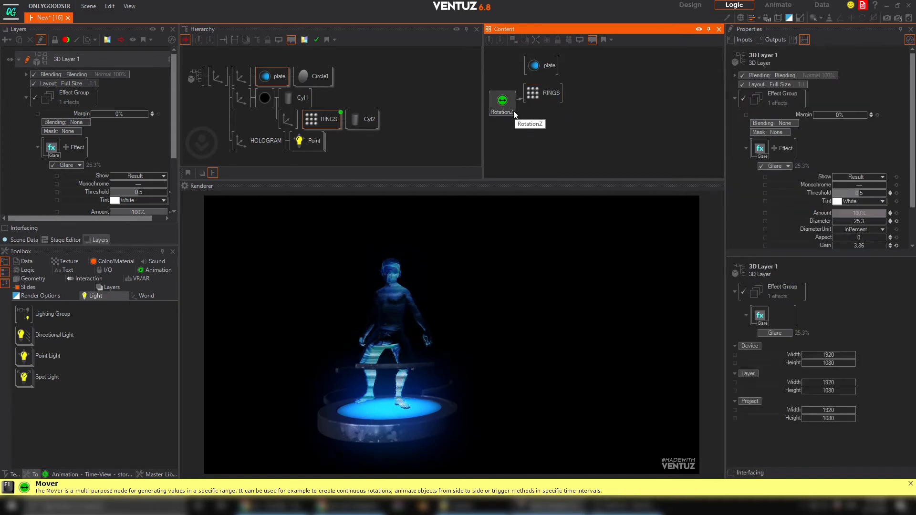
pyautogui.click(502, 100)
pyautogui.click(553, 98)
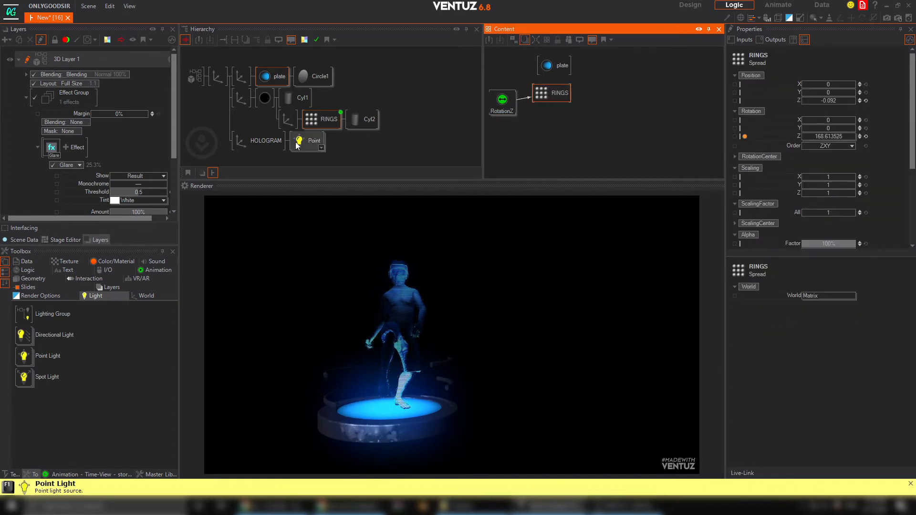
# Expand the HOLOGRAM branch's lights and insert an Alpha node between the second point light and the figure's materials.
pyautogui.middleClick(314, 140)
pyautogui.click(338, 144)
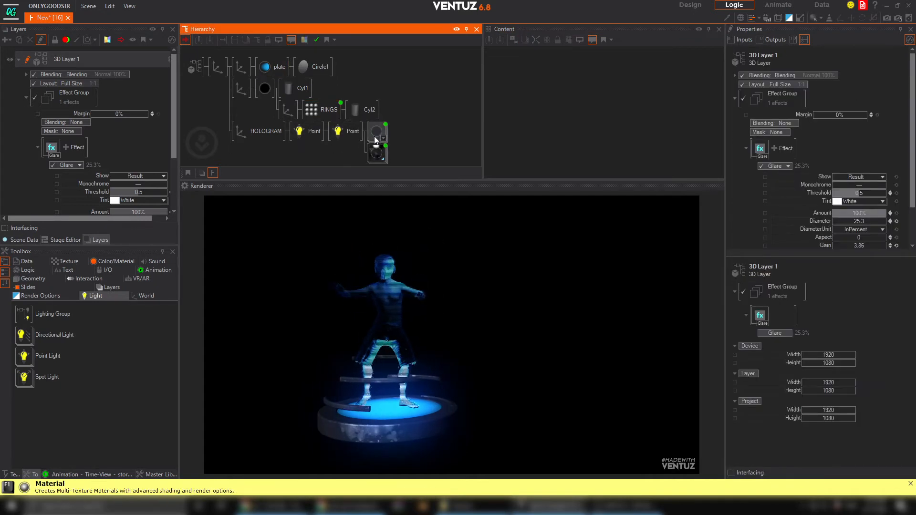
pyautogui.write('a')
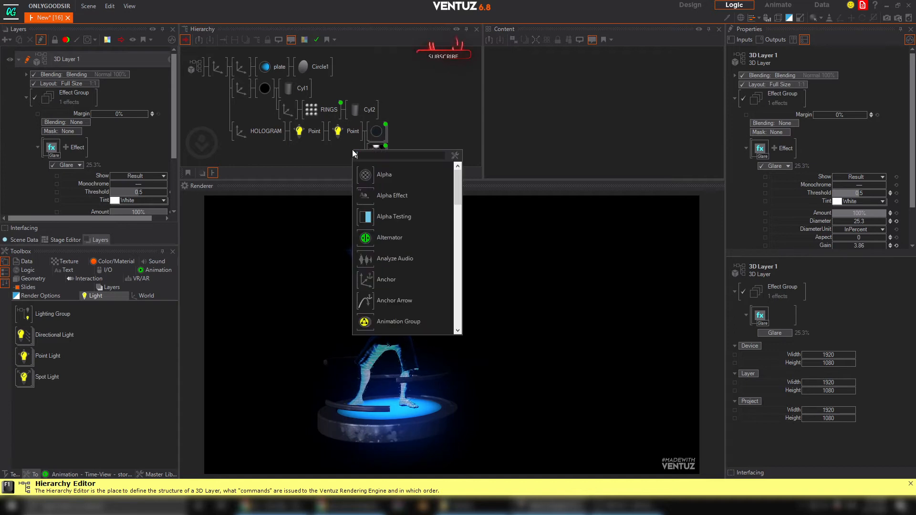
pyautogui.click(368, 173)
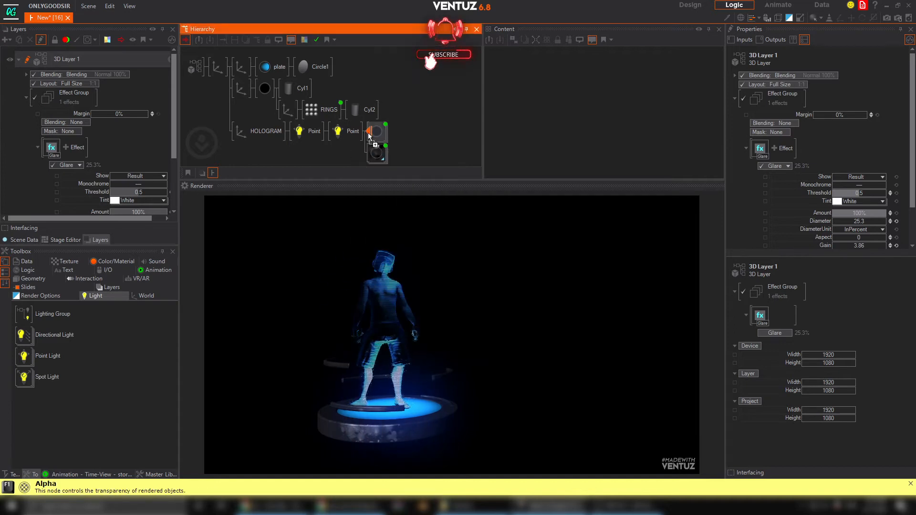
pyautogui.click(374, 128)
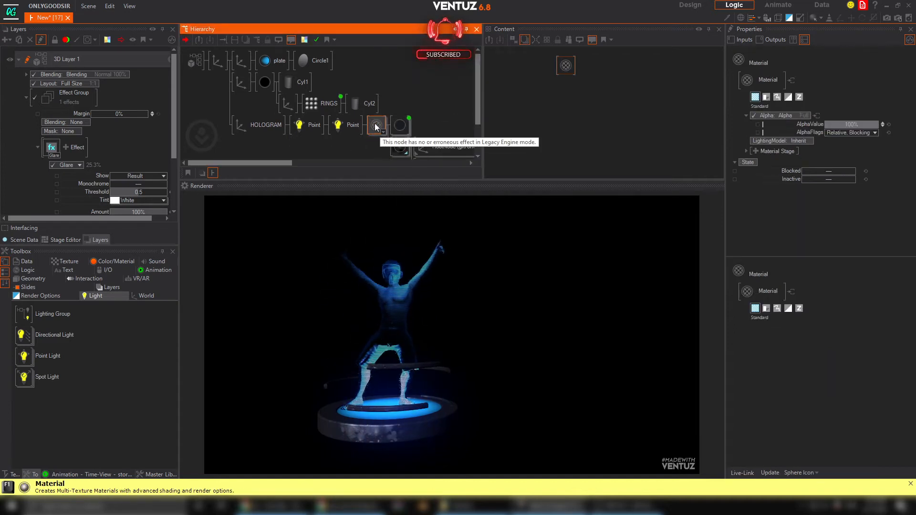
# Show the plate material, RINGS and the Alpha node together as content, placing the Alpha node beneath RINGS.
pyautogui.keyDown('ctrl'); pyautogui.click(266, 80); pyautogui.keyUp('ctrl')
pyautogui.click(275, 64)
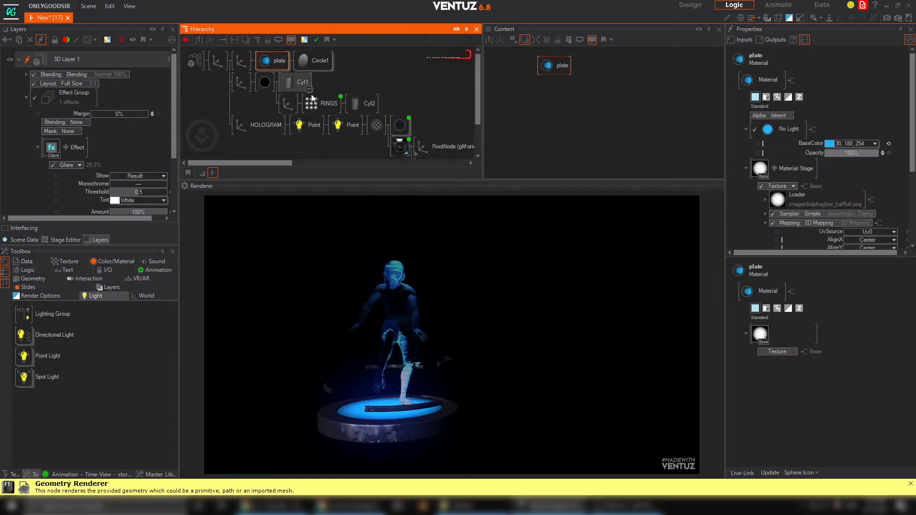
pyautogui.keyDown('ctrl'); pyautogui.click(321, 103); pyautogui.keyUp('ctrl')
pyautogui.keyDown('ctrl'); pyautogui.click(378, 126); pyautogui.keyUp('ctrl')
pyautogui.moveTo(589, 65); pyautogui.dragTo(547, 123)
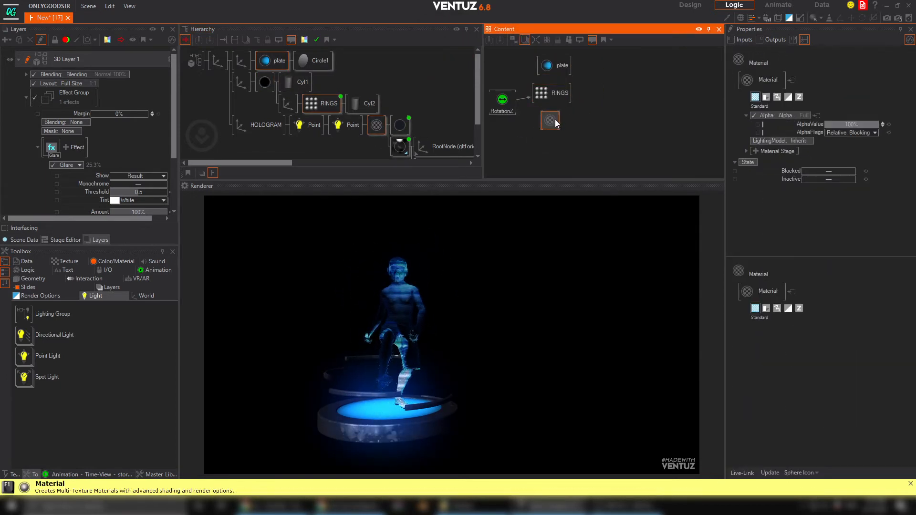
# Add a Keyframe Animation node beside the plate, RINGS and Alpha nodes.
pyautogui.doubleClick(601, 100)
pyautogui.write('key')
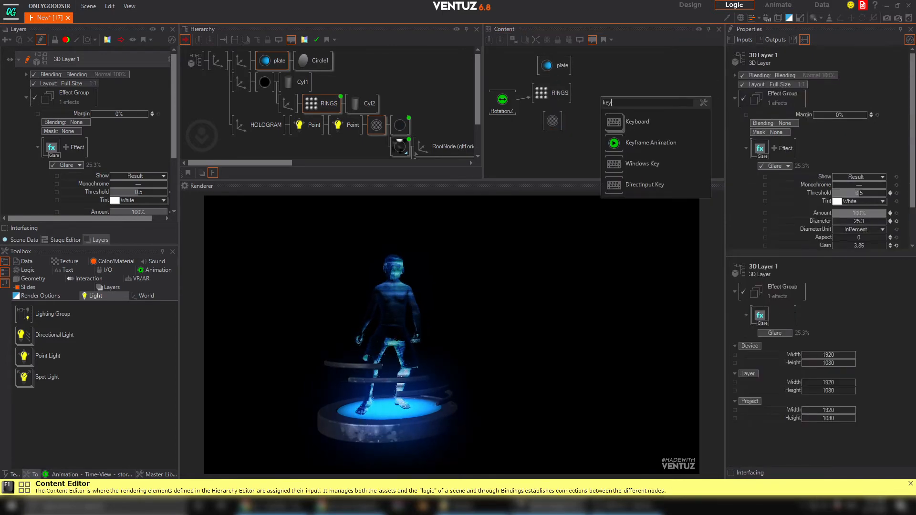
pyautogui.click(614, 142)
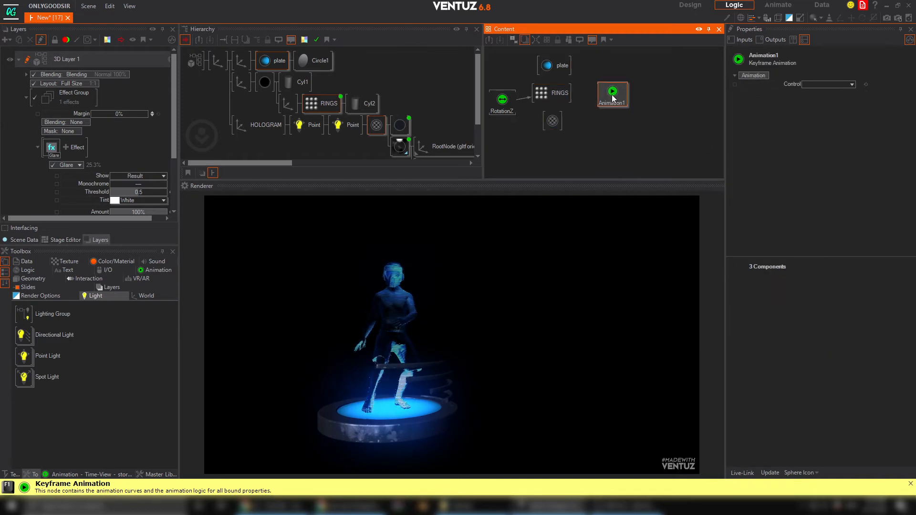
# Bind the plate's Opacity, the RINGS' Position Z and the Alpha node's AlphaValue to Animation1.
pyautogui.click(553, 66)
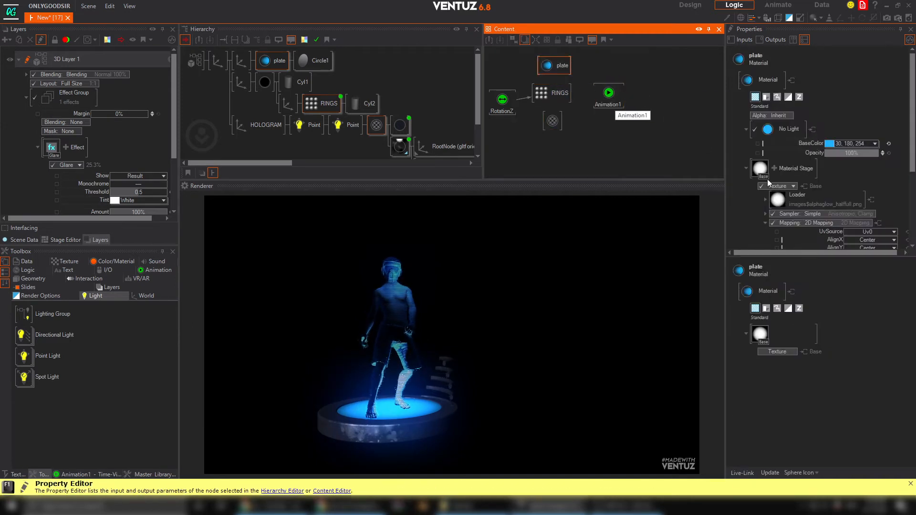
pyautogui.moveTo(812, 153); pyautogui.dragTo(608, 96)
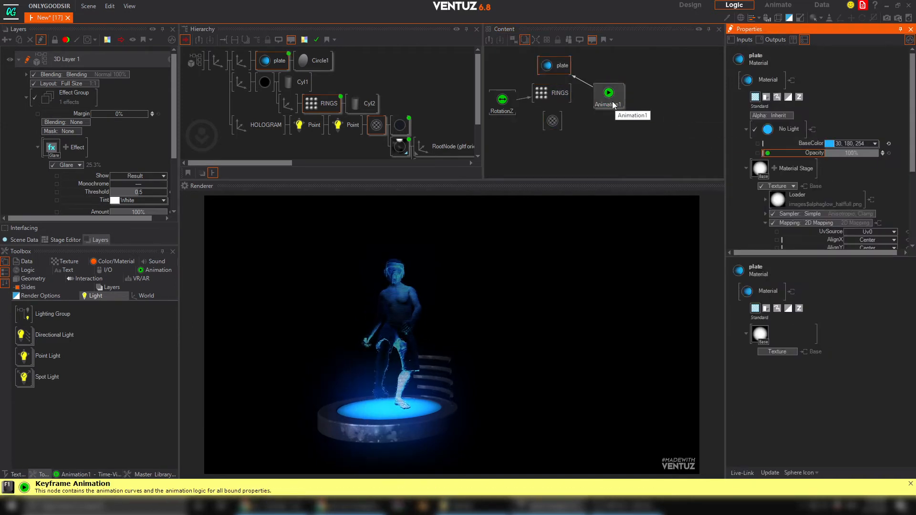
pyautogui.click(551, 93)
pyautogui.moveTo(783, 103); pyautogui.dragTo(608, 94)
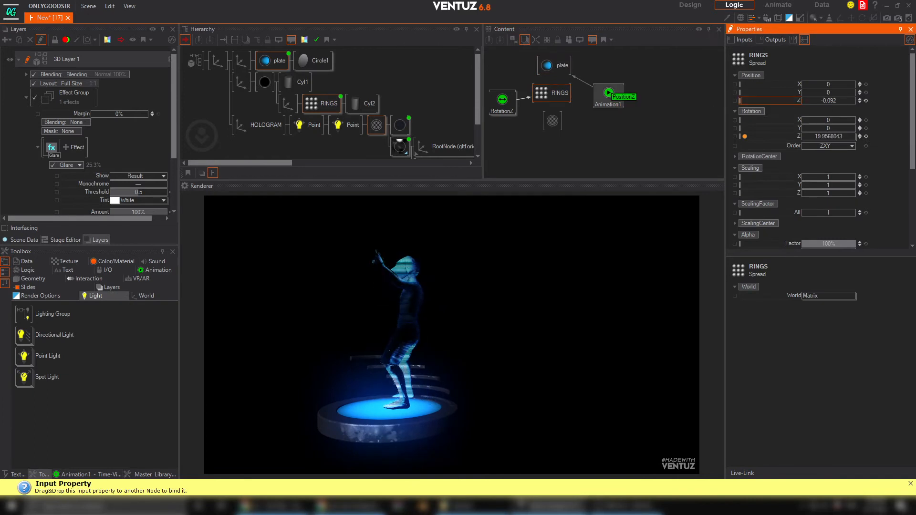
pyautogui.click(553, 122)
pyautogui.moveTo(810, 124); pyautogui.dragTo(609, 94)
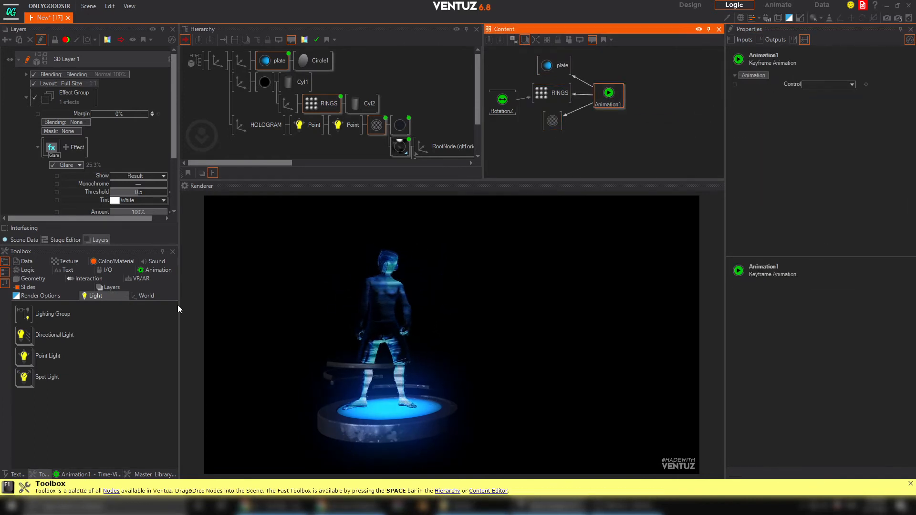
# Open Animation1's timeline in a widened pane and place the time cursor at 1.0s.
pyautogui.moveTo(177, 304); pyautogui.dragTo(298, 307)
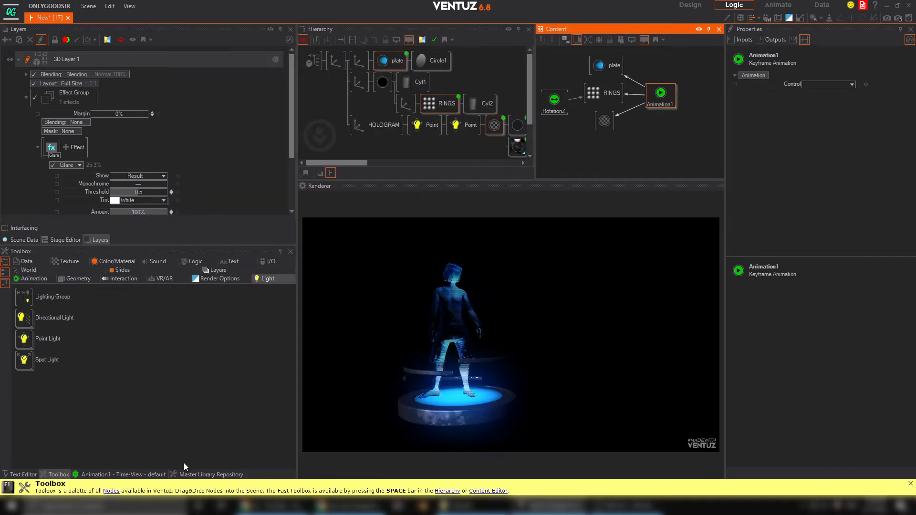
pyautogui.click(130, 472)
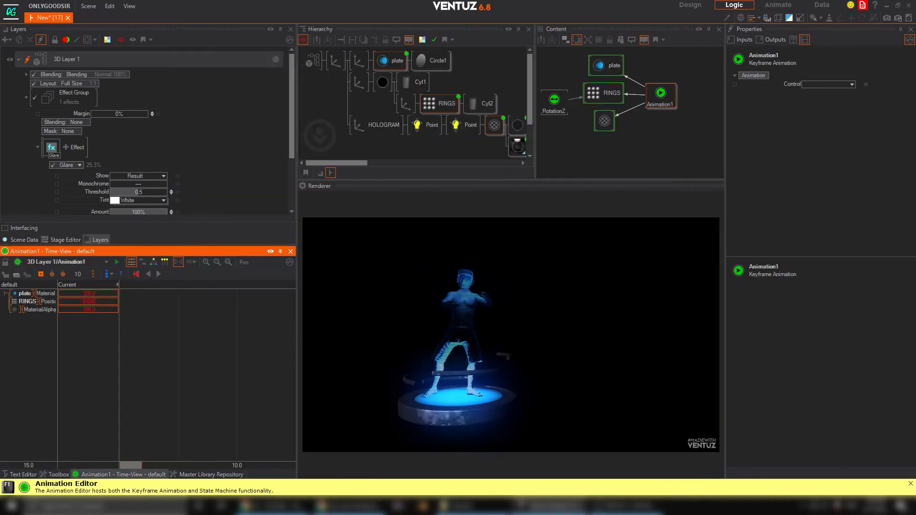
pyautogui.moveTo(297, 333); pyautogui.dragTo(323, 334)
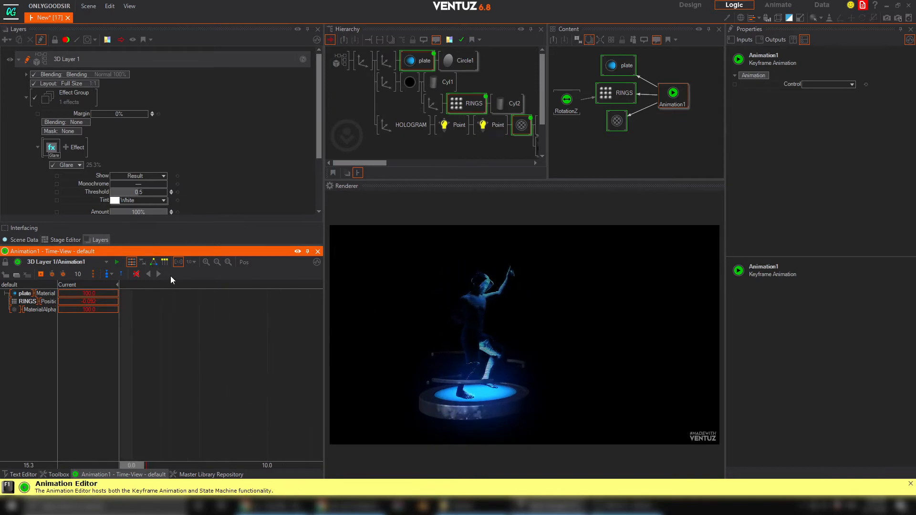
pyautogui.click(189, 263)
pyautogui.click(199, 285)
pyautogui.moveTo(234, 413); pyautogui.dragTo(267, 410)
pyautogui.moveTo(257, 419); pyautogui.dragTo(251, 411, button='middle')
pyautogui.scroll(-3, 249, 411)
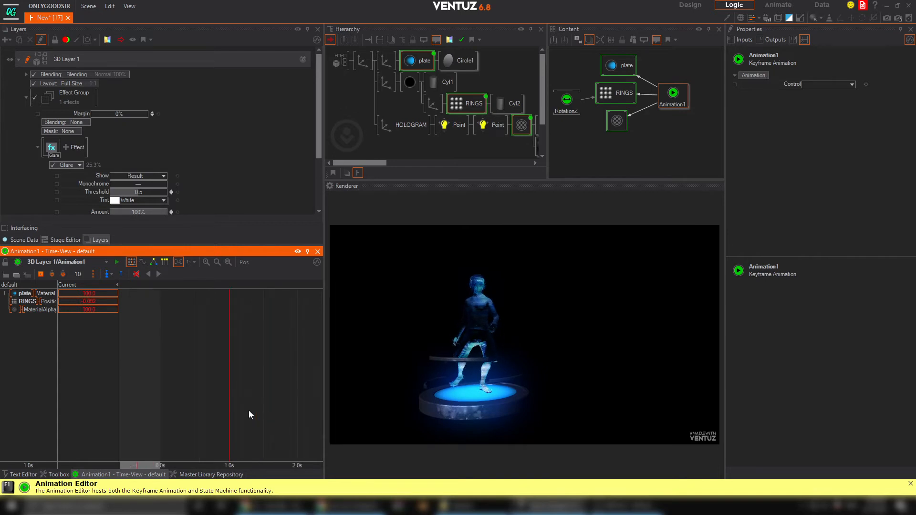
pyautogui.scroll(2, 220, 405)
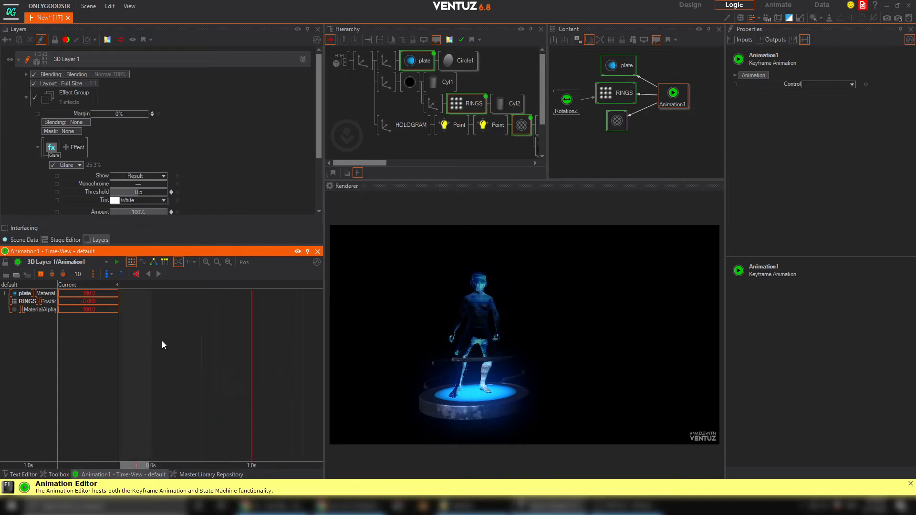
# Keyframe the plate, RINGS and Alpha tracks at 1.0s, and set the plate's opacity to 2 at 0.0s.
pyautogui.click(40, 274)
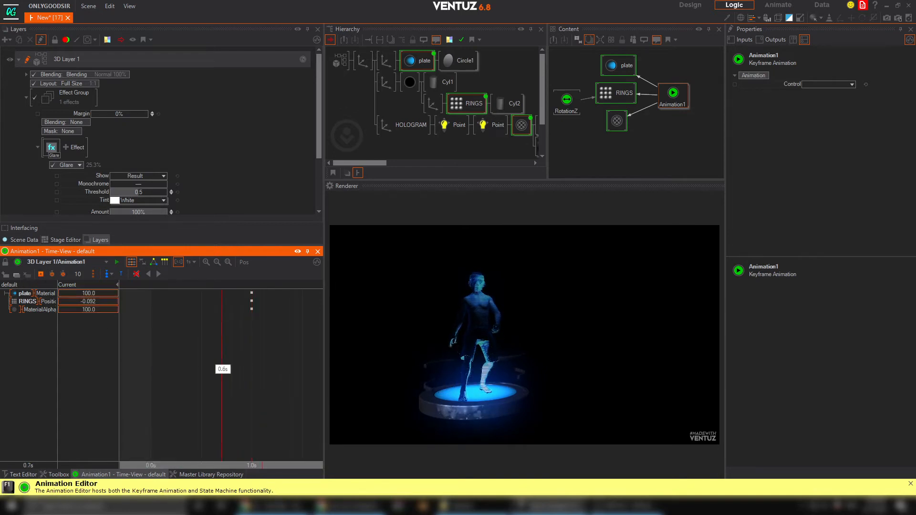
pyautogui.doubleClick(107, 293)
pyautogui.write('0')
pyautogui.press('Return')
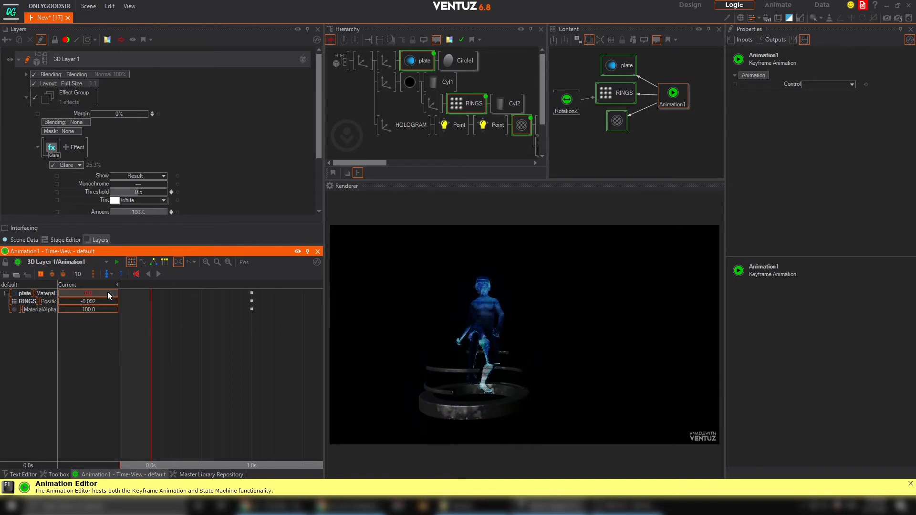
pyautogui.moveTo(95, 293); pyautogui.dragTo(118, 291)
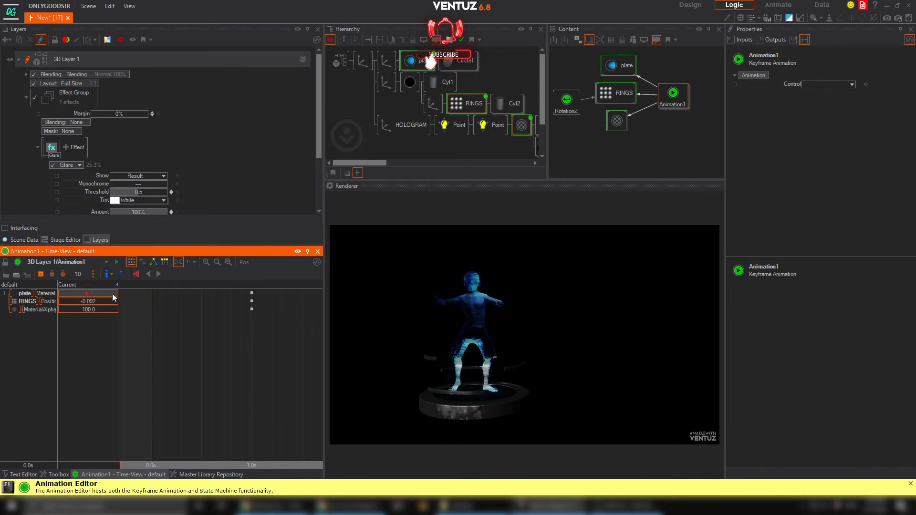
pyautogui.doubleClick(107, 292)
pyautogui.write('2')
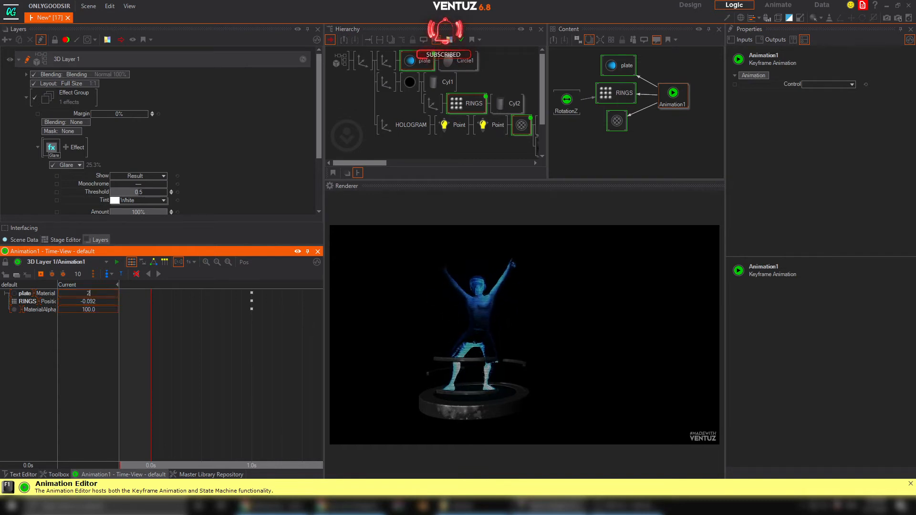
pyautogui.press('Return')
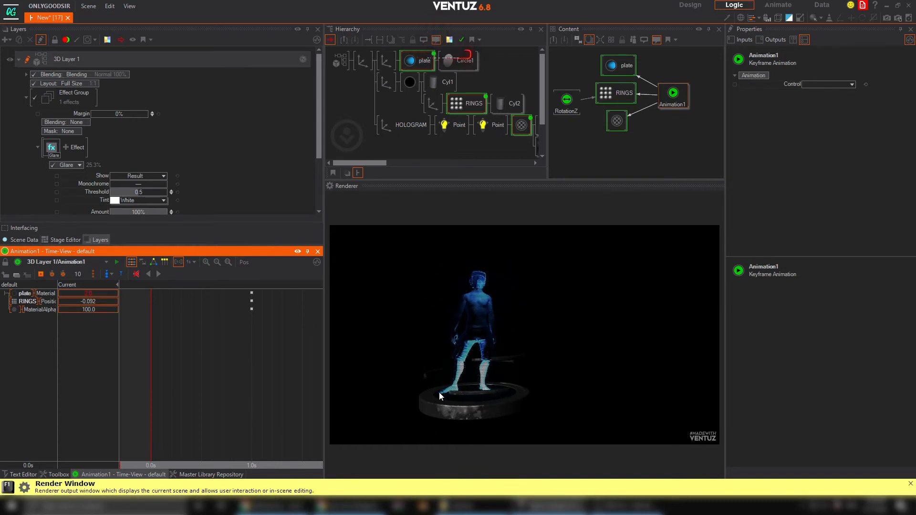
# Set the RINGS' Position Z to 0.001 at 0.0s so the rings sink into the platform.
pyautogui.click(98, 303)
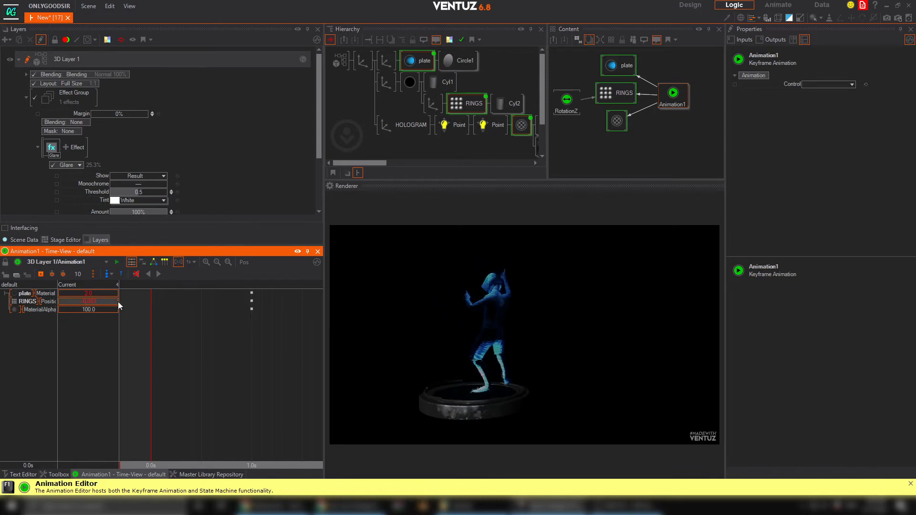
pyautogui.moveTo(119, 301); pyautogui.dragTo(119, 301)
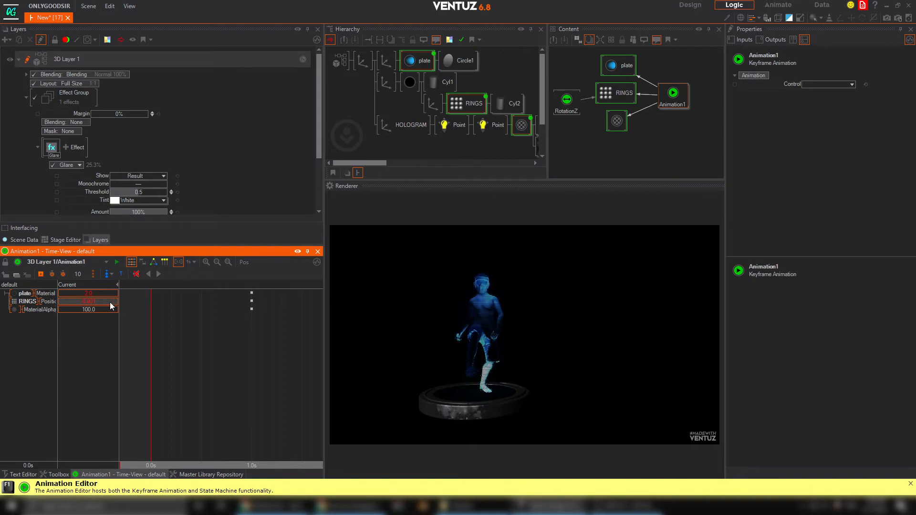
pyautogui.click(29, 302)
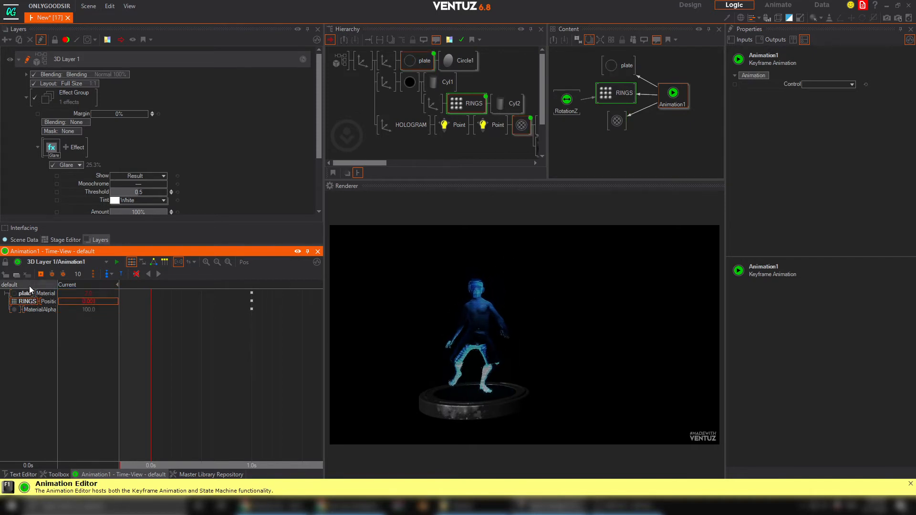
# Set the Alpha value to 0 at 0.0s and keyframe all three tracks there.
pyautogui.click(27, 310)
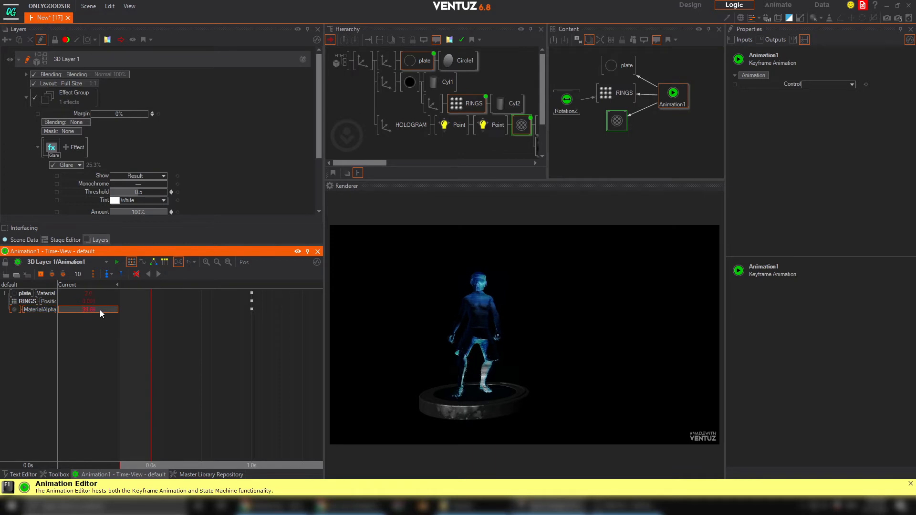
pyautogui.moveTo(99, 310); pyautogui.dragTo(58, 308)
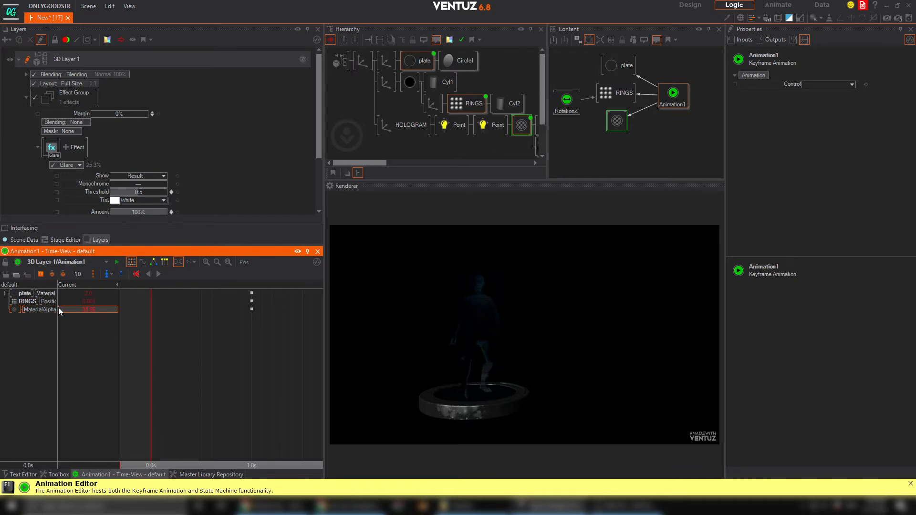
pyautogui.doubleClick(94, 309)
pyautogui.write('0')
pyautogui.press('Return')
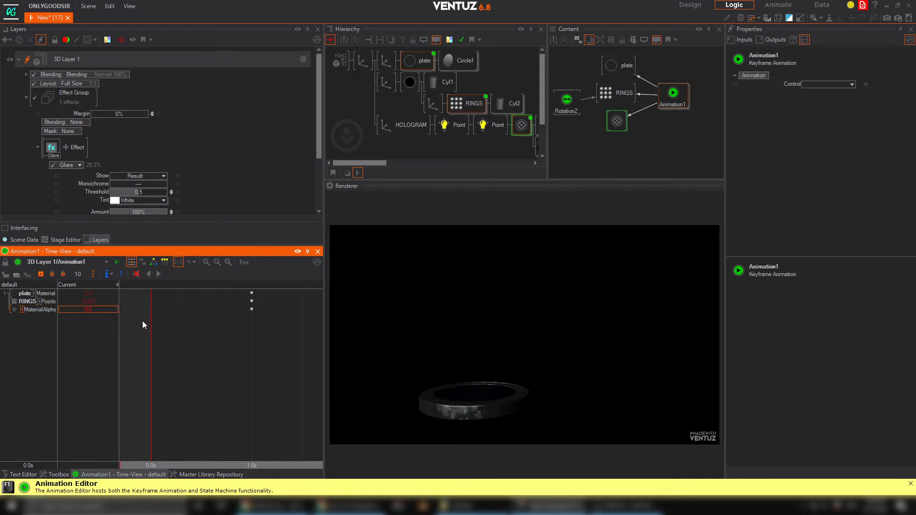
pyautogui.click(40, 274)
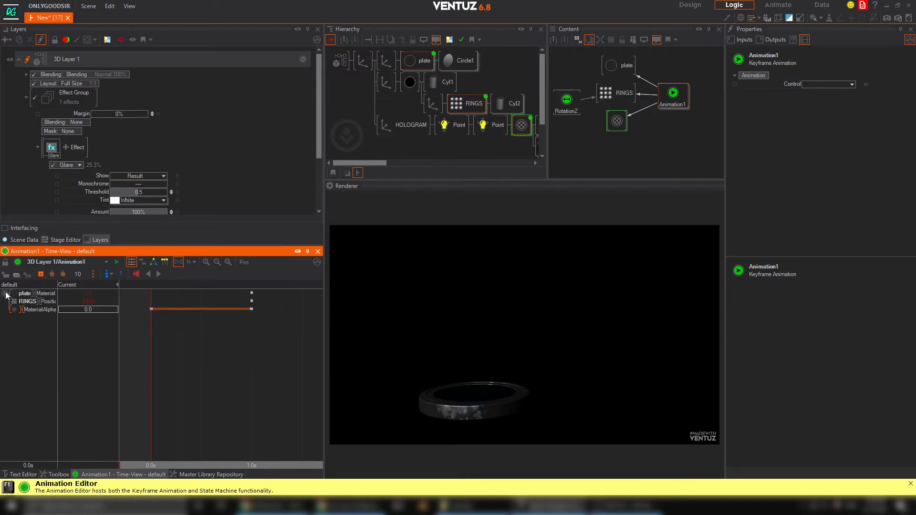
pyautogui.click(39, 275)
# Scrub through the animation, move the RINGS' end keyframe to 0.5s and play it back.
pyautogui.moveTo(151, 329); pyautogui.dragTo(191, 347)
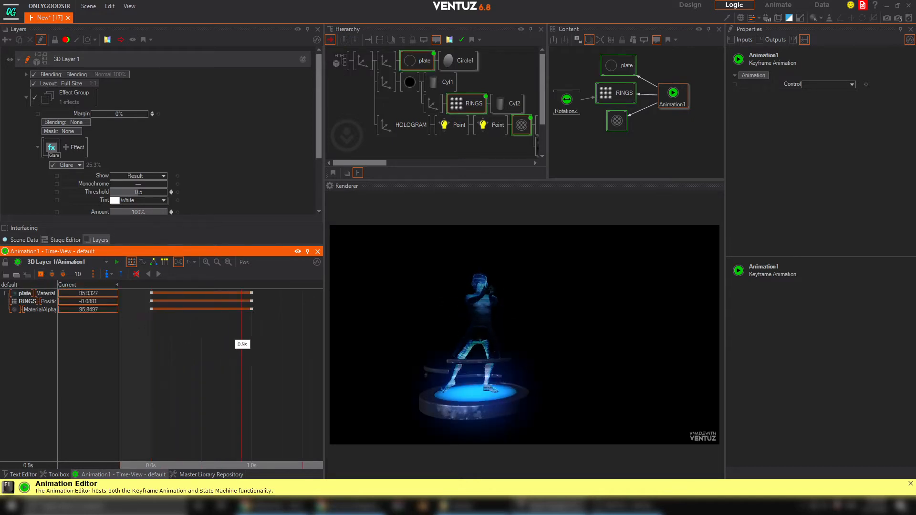
pyautogui.moveTo(282, 344); pyautogui.dragTo(201, 340)
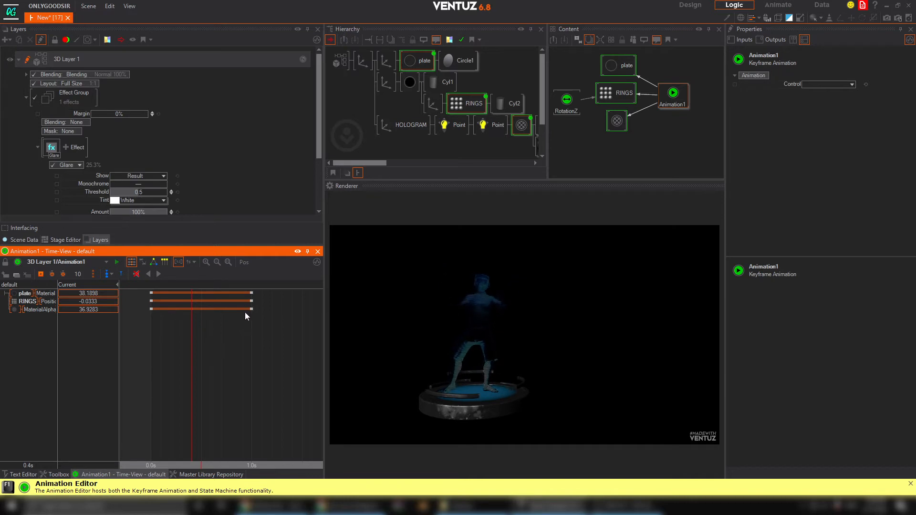
pyautogui.moveTo(251, 301); pyautogui.dragTo(223, 348)
pyautogui.click(157, 276)
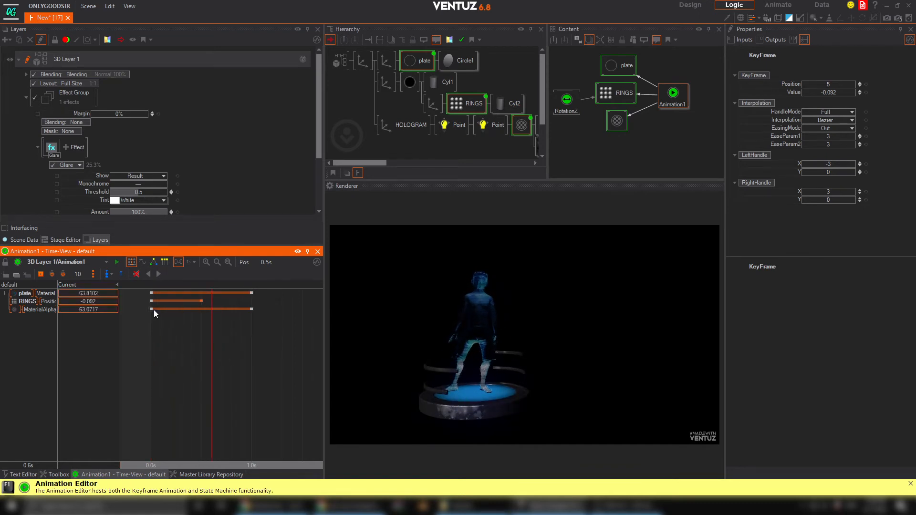
# Move the plate's end keyframe to 0.8s and retime the Alpha track to run from 0.8s to 1.5s.
pyautogui.moveTo(151, 309); pyautogui.dragTo(201, 309)
pyautogui.click(251, 309)
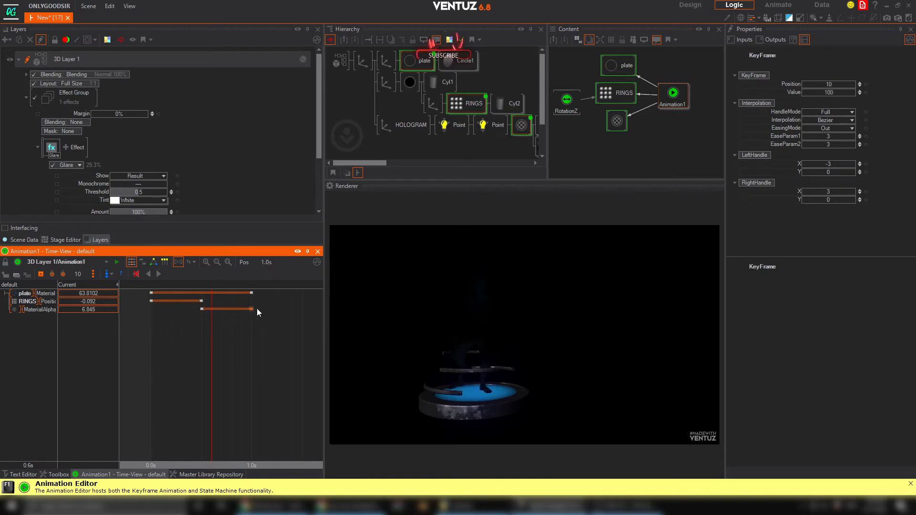
pyautogui.moveTo(180, 344); pyautogui.dragTo(246, 337)
pyautogui.moveTo(203, 311); pyautogui.dragTo(252, 328)
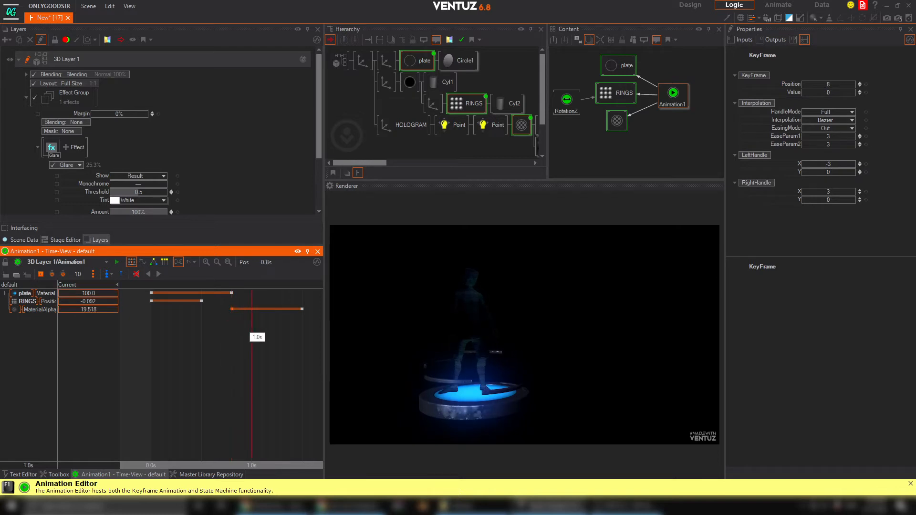
# Add an Alpha keyframe with value 100 at 1.0s.
pyautogui.click(45, 309)
pyautogui.click(42, 275)
pyautogui.click(102, 311)
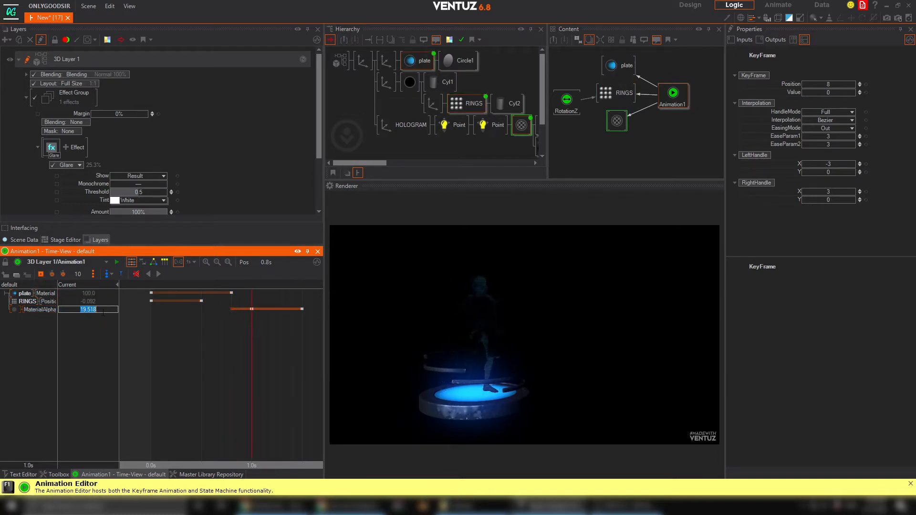
pyautogui.write('100')
pyautogui.press('Return')
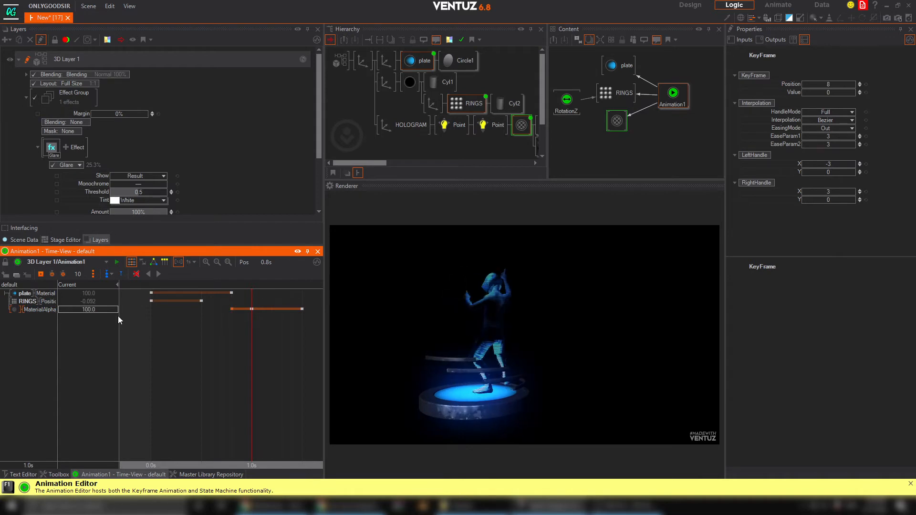
pyautogui.moveTo(213, 337); pyautogui.dragTo(252, 338)
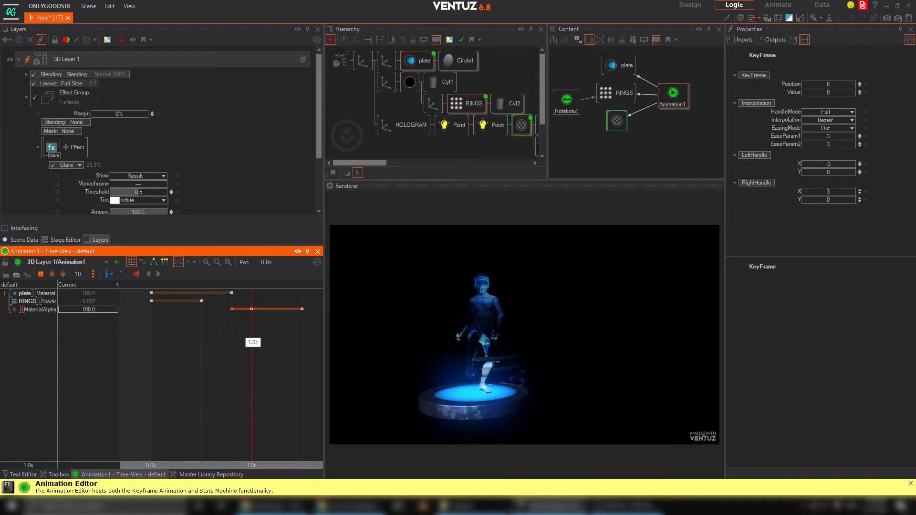
# Add two more flicker keyframes to the Alpha track, one with value 20 at 1.1s and one at 1.3s.
pyautogui.click(106, 311)
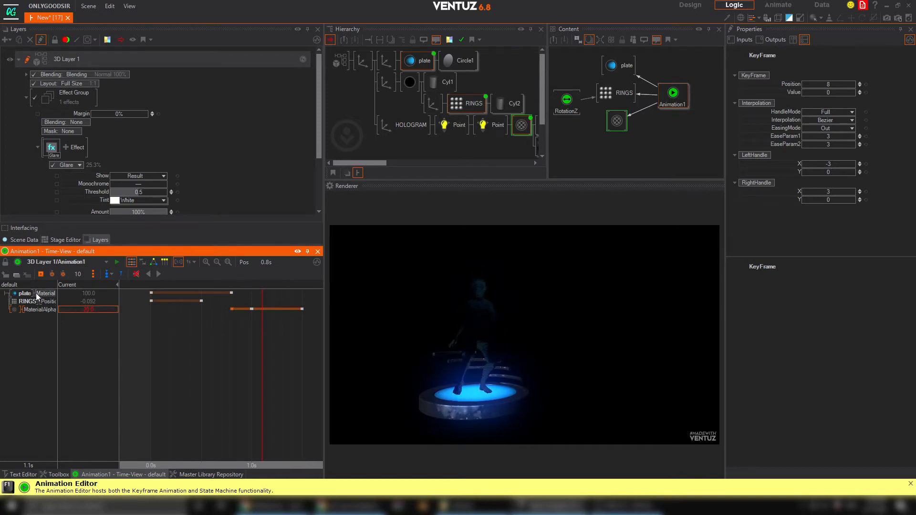
pyautogui.click(40, 274)
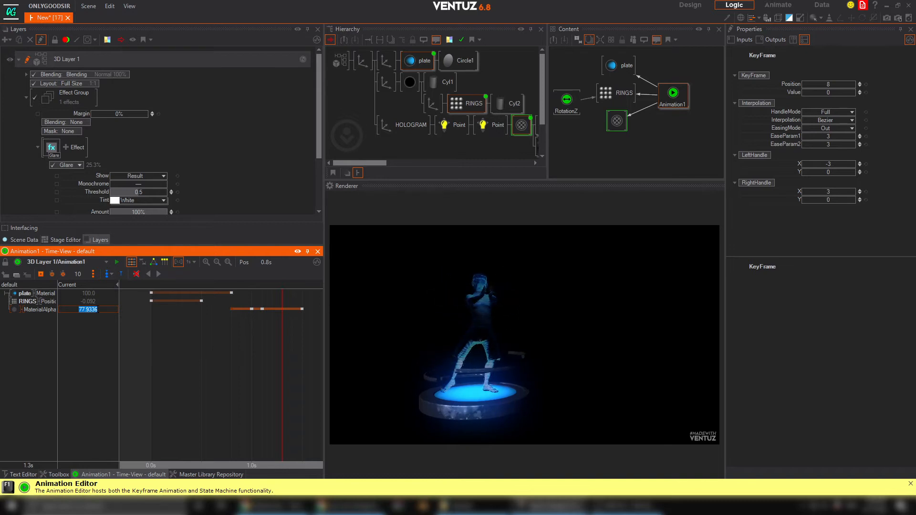
pyautogui.click(42, 275)
# Play the animation from 0.0s and shift all Alpha keyframes earlier so that they start at 0.7s.
pyautogui.moveTo(280, 357); pyautogui.dragTo(151, 367)
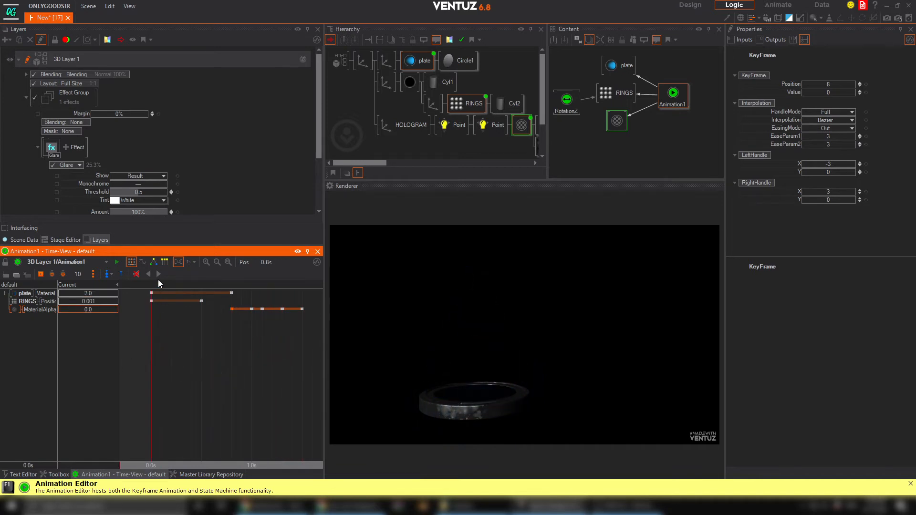
pyautogui.click(159, 274)
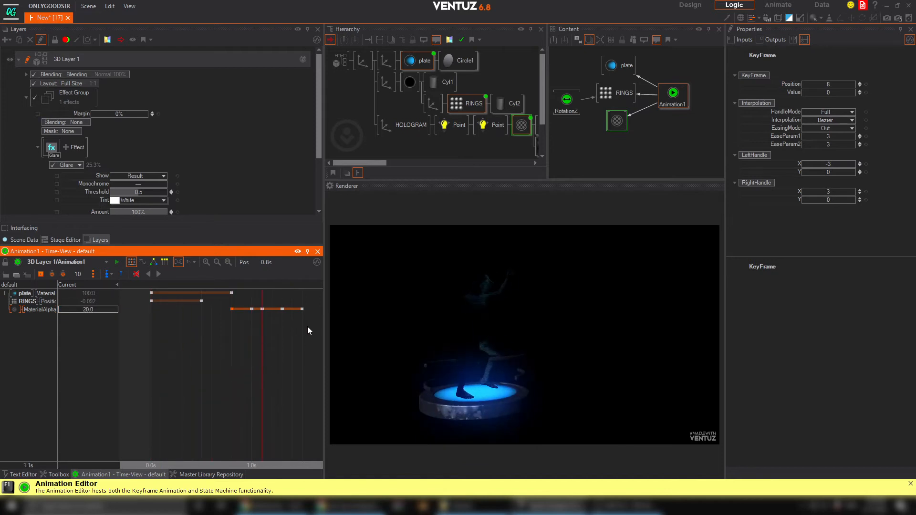
pyautogui.moveTo(229, 301); pyautogui.dragTo(222, 309)
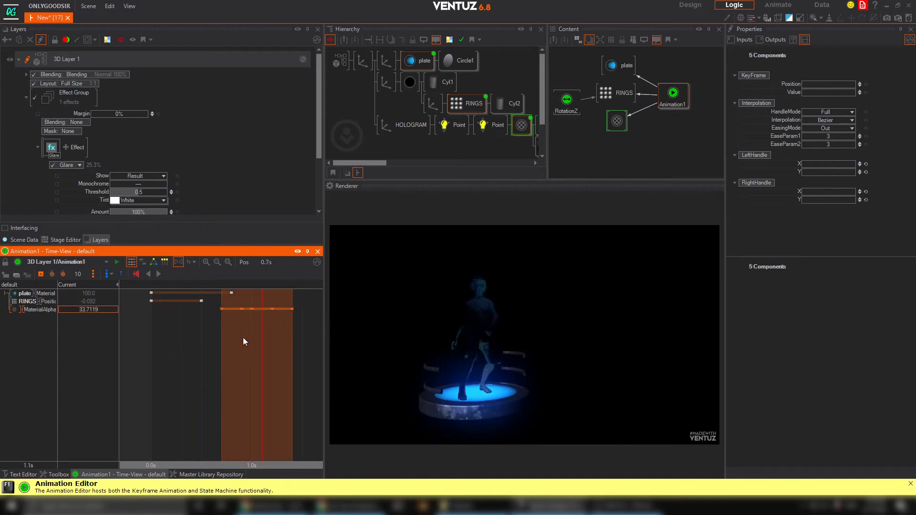
# Change the RINGS' end keyframe value to -0.142 and move that keyframe to 0.7s.
pyautogui.moveTo(261, 352); pyautogui.dragTo(201, 360)
pyautogui.click(203, 301)
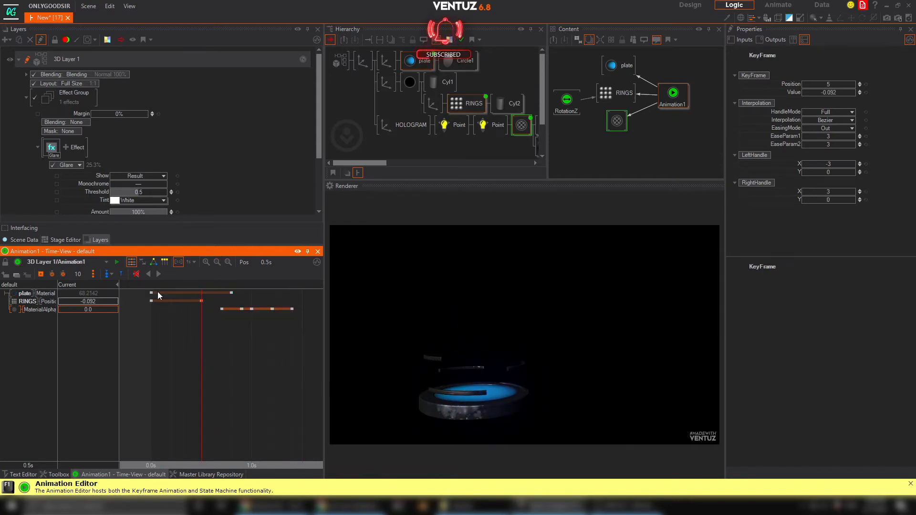
pyautogui.moveTo(101, 301); pyautogui.dragTo(62, 307)
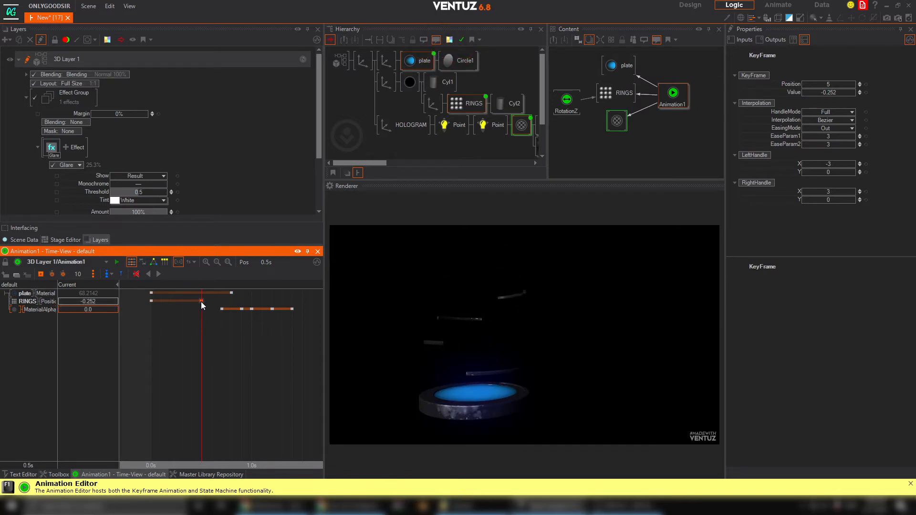
pyautogui.moveTo(201, 302)
pyautogui.mouseDown()
pyautogui.moveTo(212, 302)
pyautogui.moveTo(201, 302)
pyautogui.mouseUp()
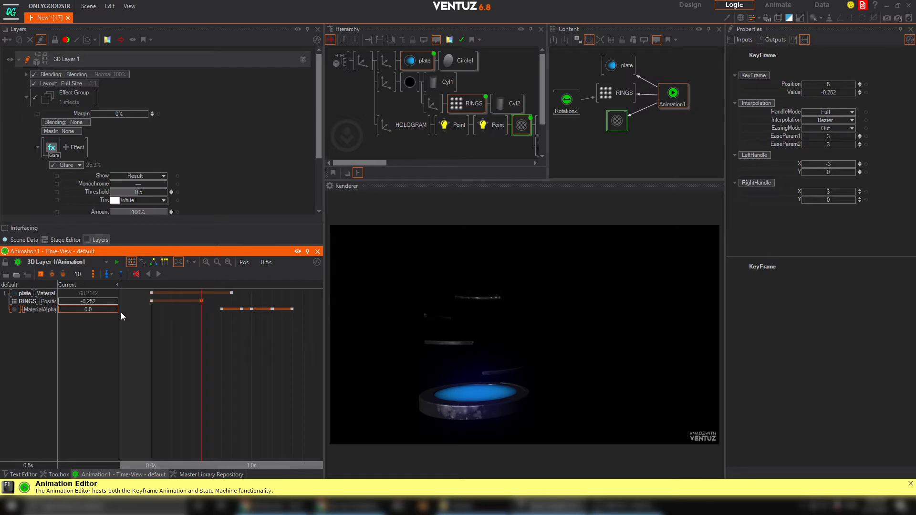
pyautogui.moveTo(102, 301); pyautogui.dragTo(109, 303)
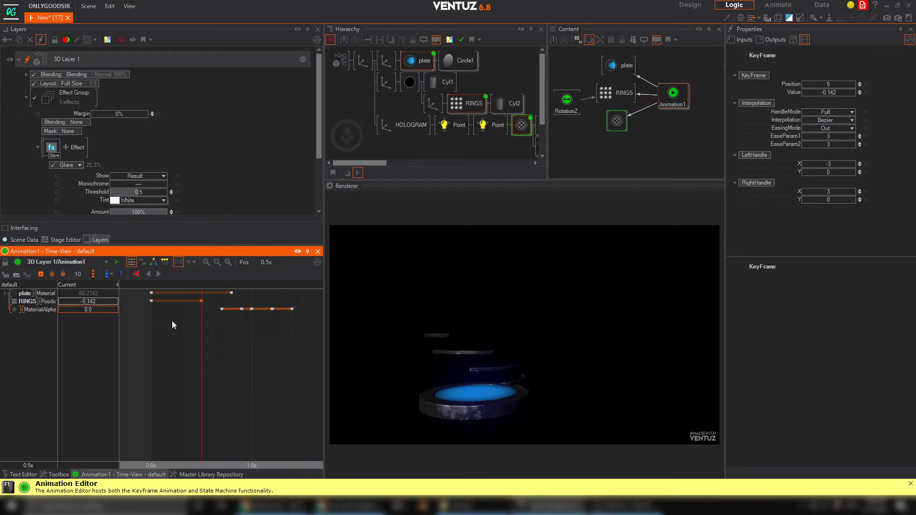
pyautogui.moveTo(201, 302); pyautogui.dragTo(221, 302)
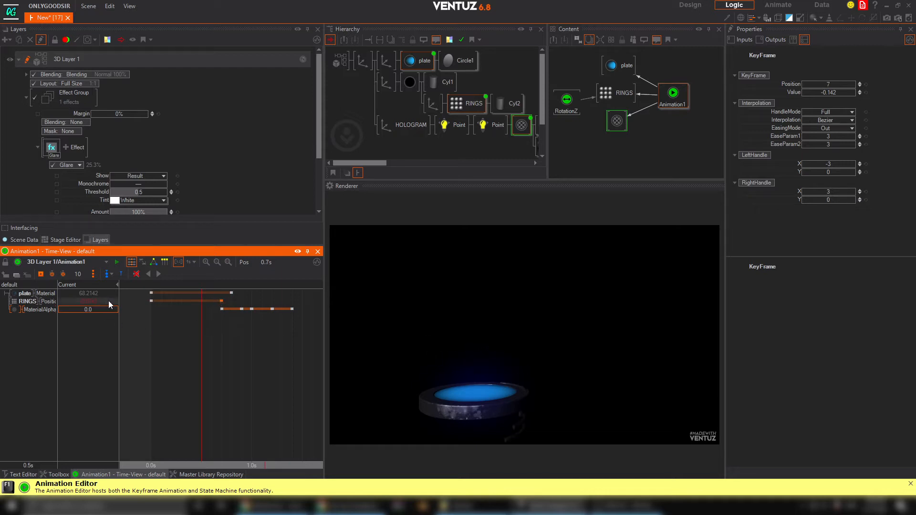
# Add a RINGS keyframe with a Position Z of about -0.316 at 0.4s and play the animation from the start.
pyautogui.moveTo(200, 336)
pyautogui.mouseDown()
pyautogui.moveTo(184, 334)
pyautogui.moveTo(193, 336)
pyautogui.mouseUp()
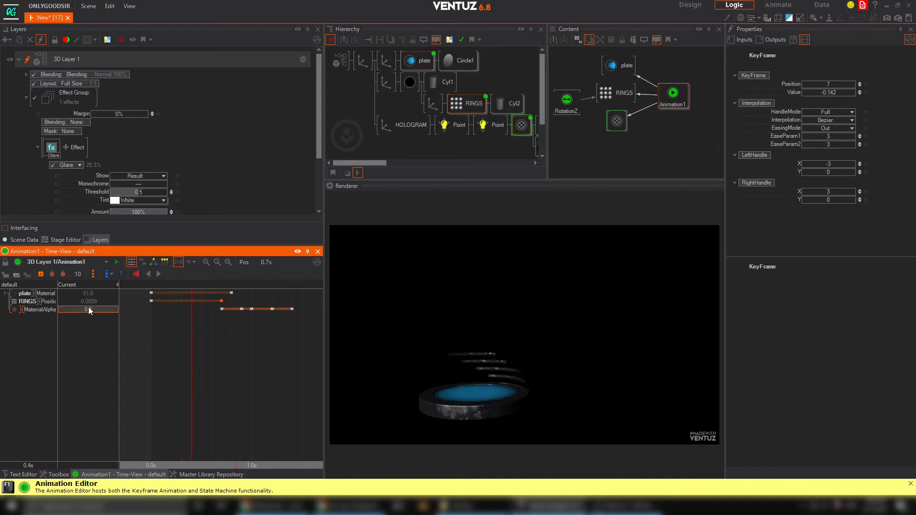
pyautogui.click(48, 302)
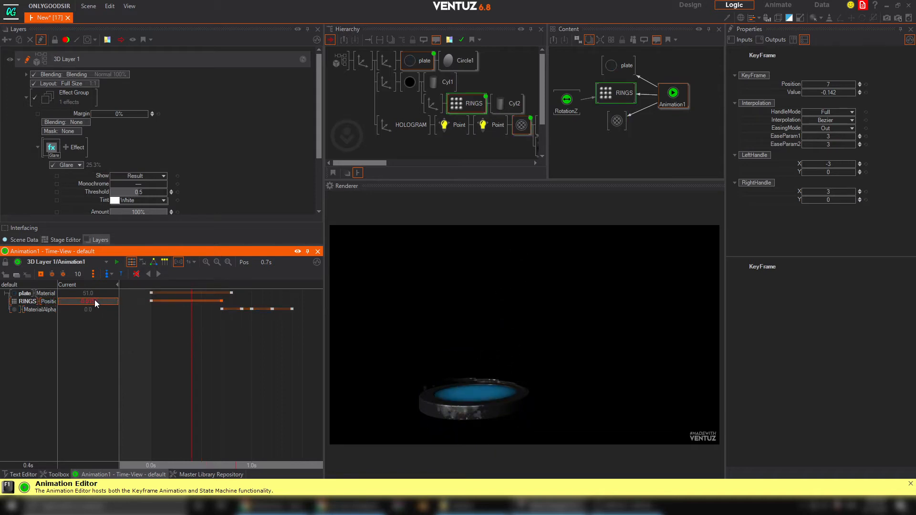
pyautogui.click(41, 274)
pyautogui.moveTo(191, 334); pyautogui.dragTo(155, 334)
pyautogui.click(160, 275)
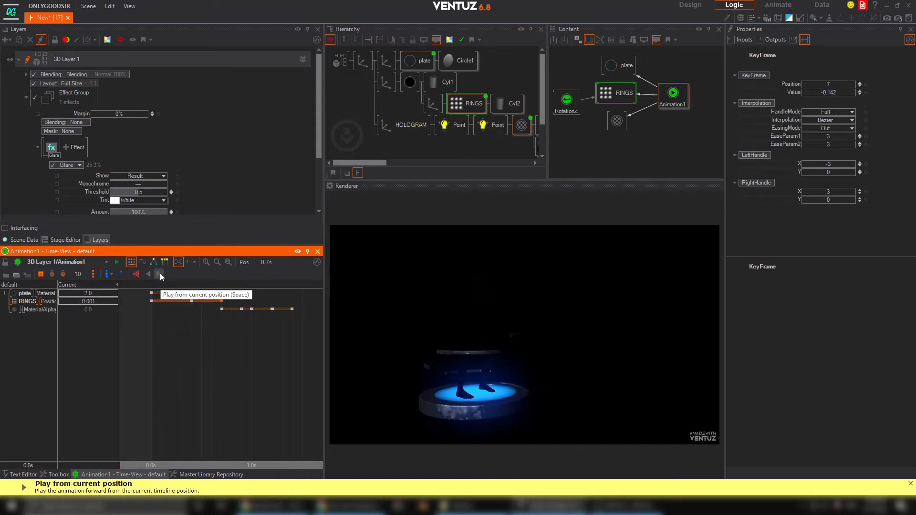
pyautogui.moveTo(222, 333); pyautogui.dragTo(192, 353)
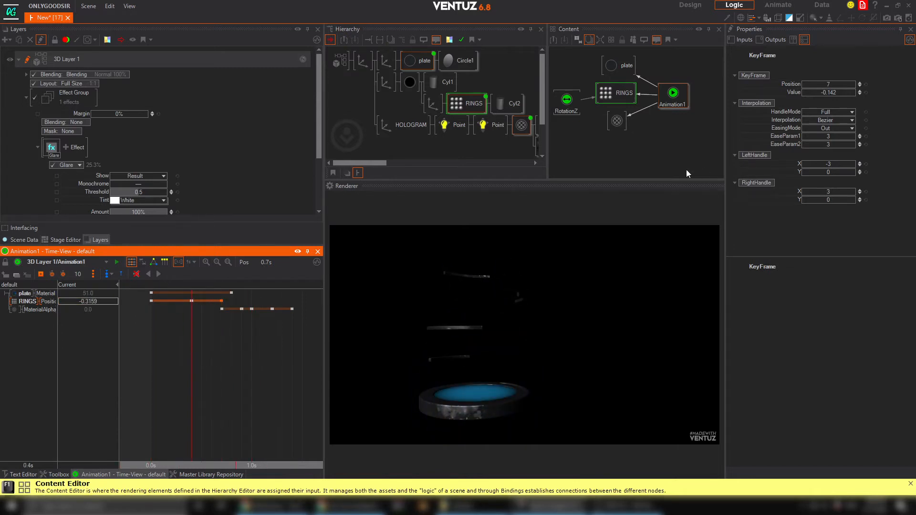
# Select the Animation1 node and move it slightly farther from the nodes it drives.
pyautogui.click(643, 135)
pyautogui.moveTo(671, 100); pyautogui.dragTo(674, 101)
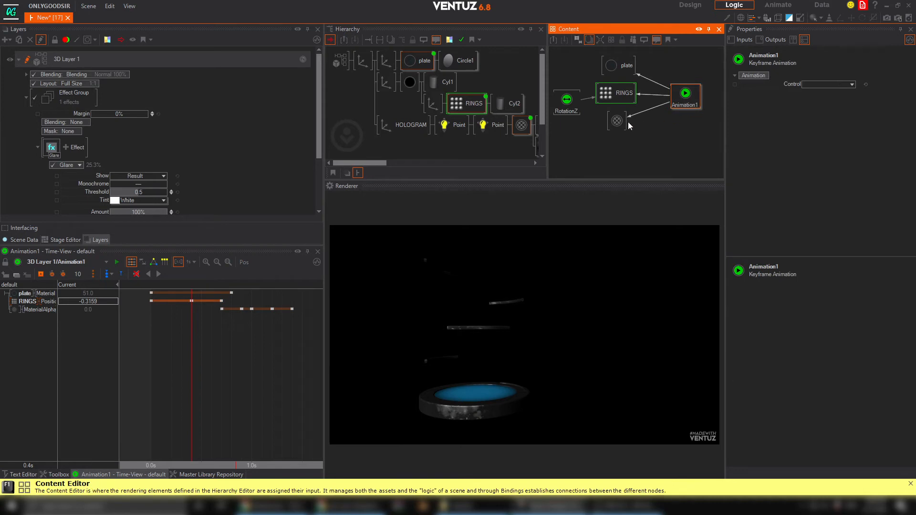
# Try smoothing the rings' motion by inserting an Oscillator node between Animation1 and the RINGS Position Z.
pyautogui.moveTo(622, 94); pyautogui.dragTo(604, 98)
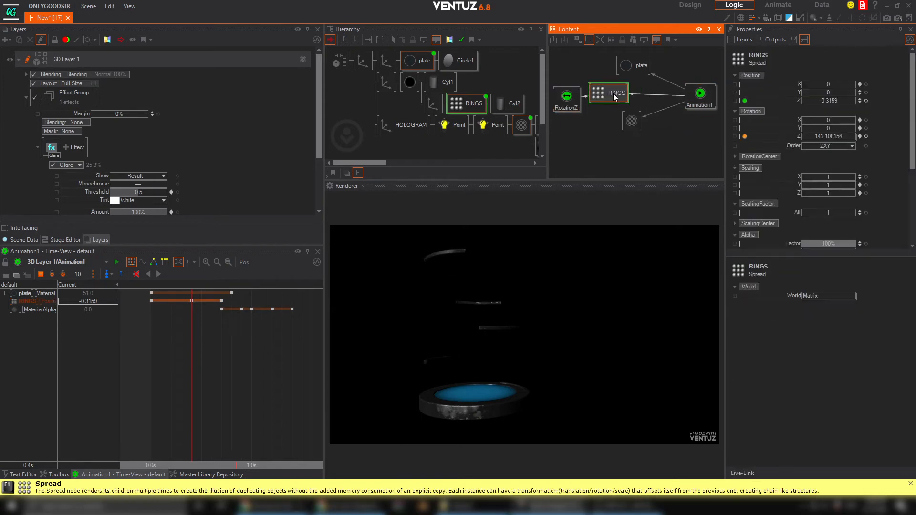
pyautogui.doubleClick(664, 149)
pyautogui.write('osc')
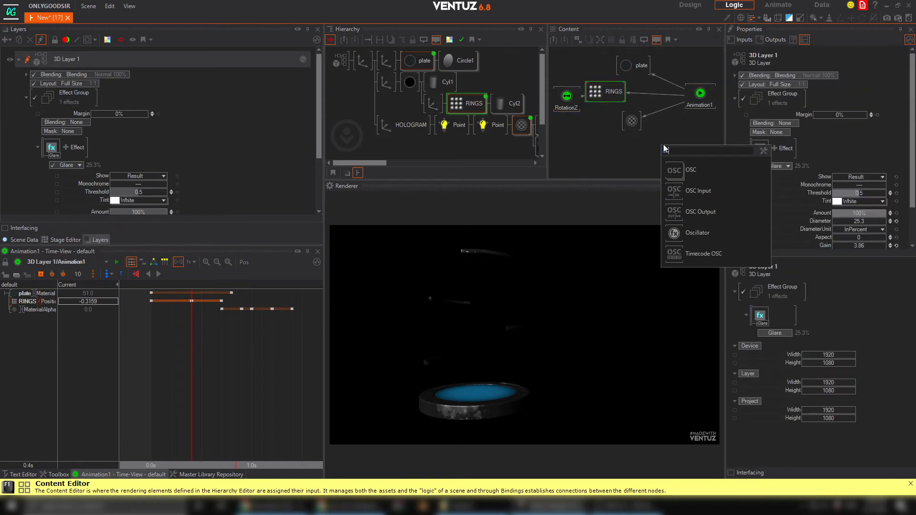
pyautogui.click(698, 232)
pyautogui.click(659, 95)
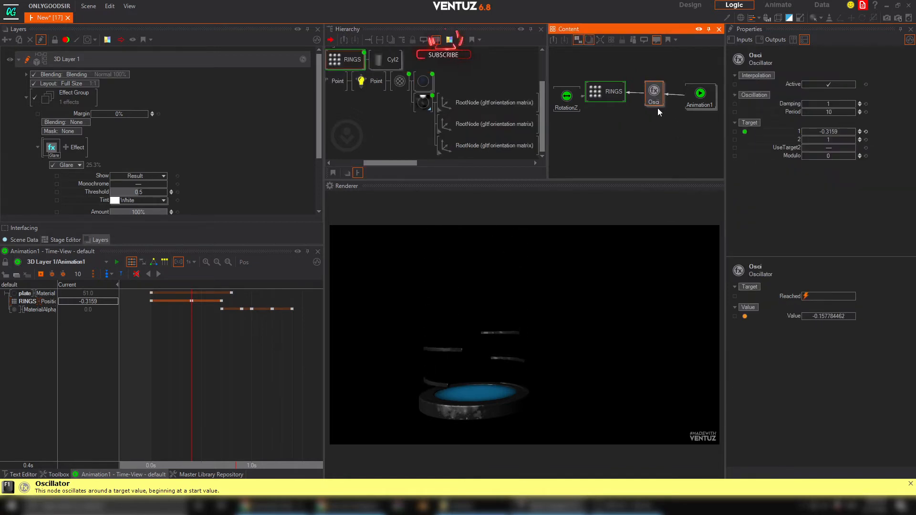
# Set the Oscillator's damping to 12 and play the animation from 0.0s.
pyautogui.doubleClick(828, 104)
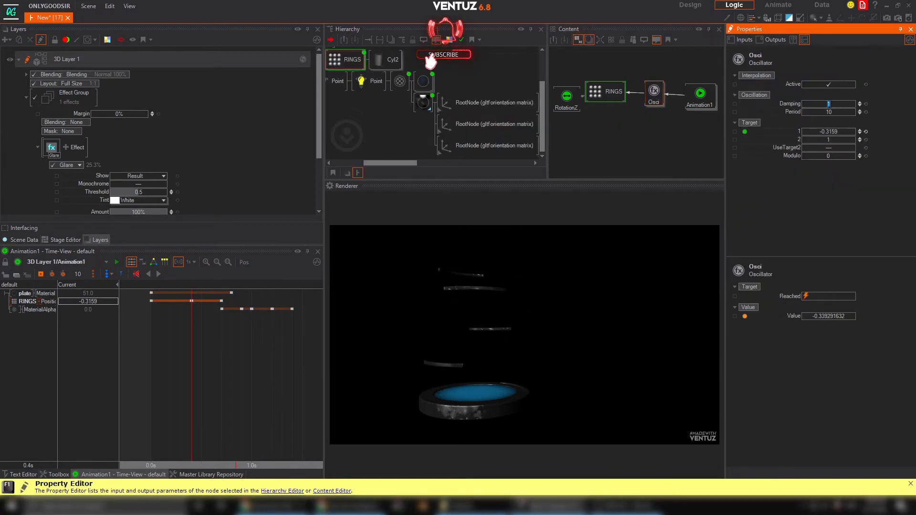
pyautogui.write('12')
pyautogui.press('Return')
pyautogui.click(216, 365)
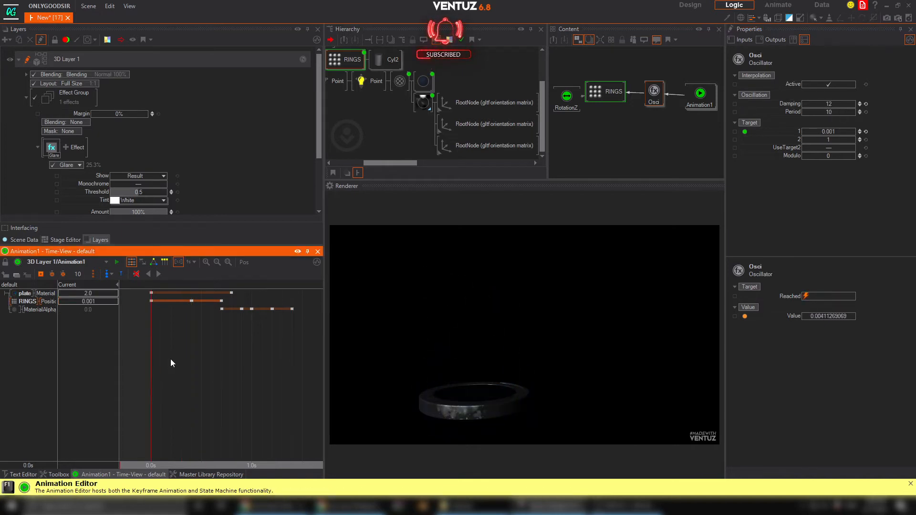
pyautogui.click(160, 275)
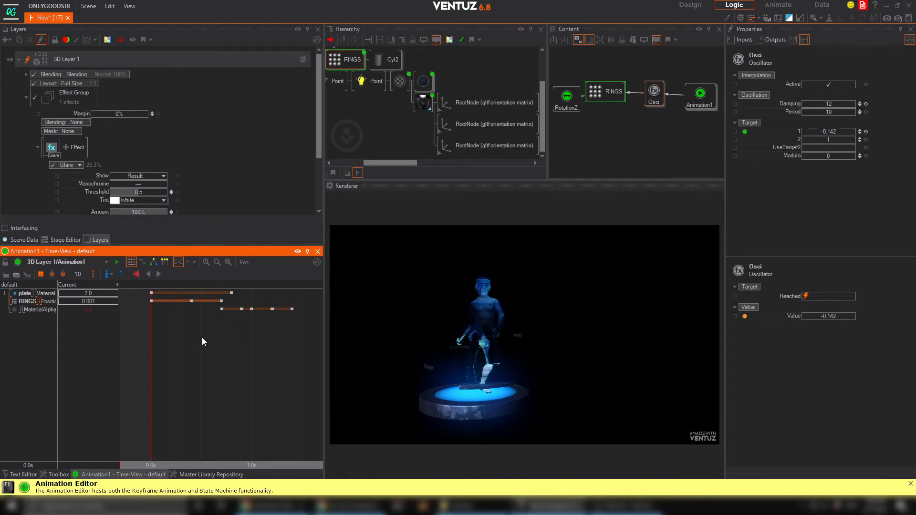
# Delete the RINGS keyframe at 0.4s and play the animation forwards and backwards.
pyautogui.click(192, 301)
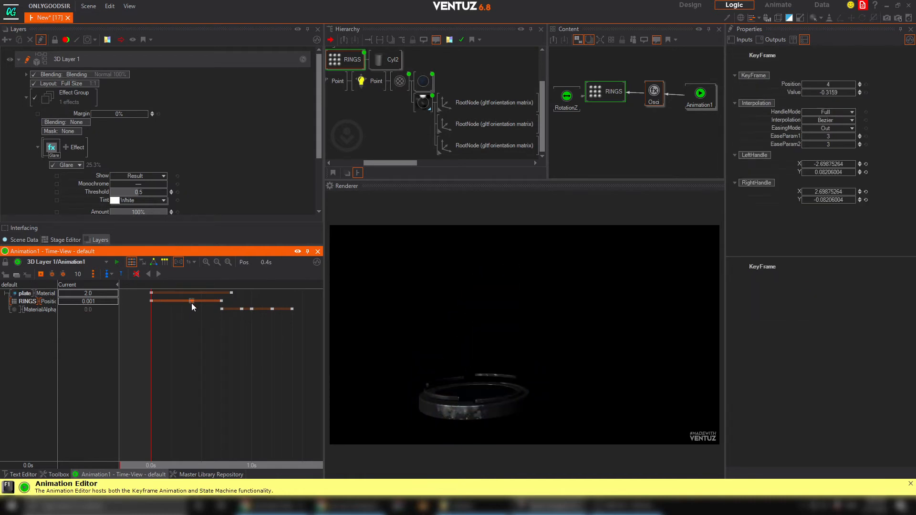
pyautogui.click(193, 311)
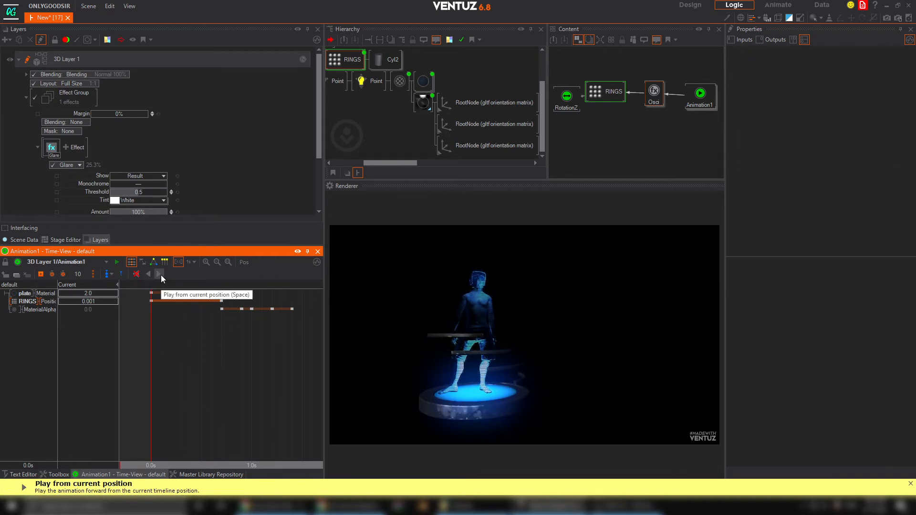
pyautogui.click(292, 341)
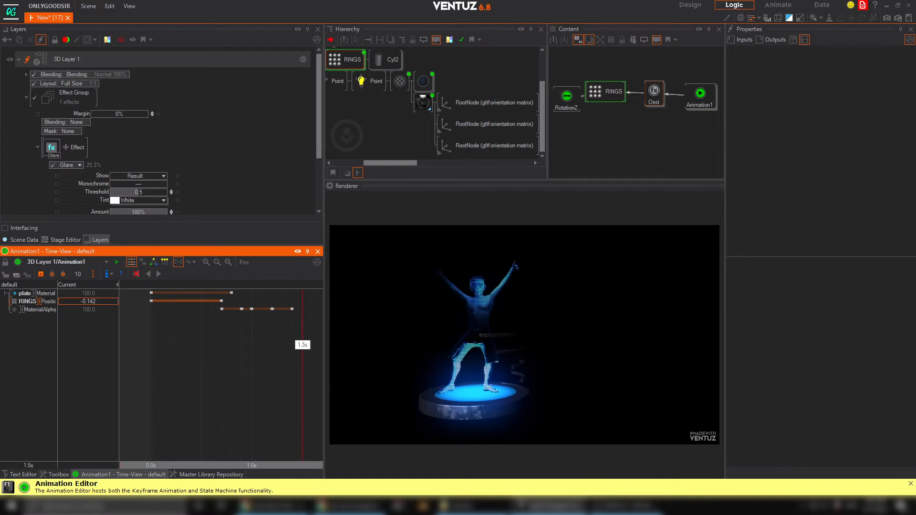
pyautogui.click(150, 274)
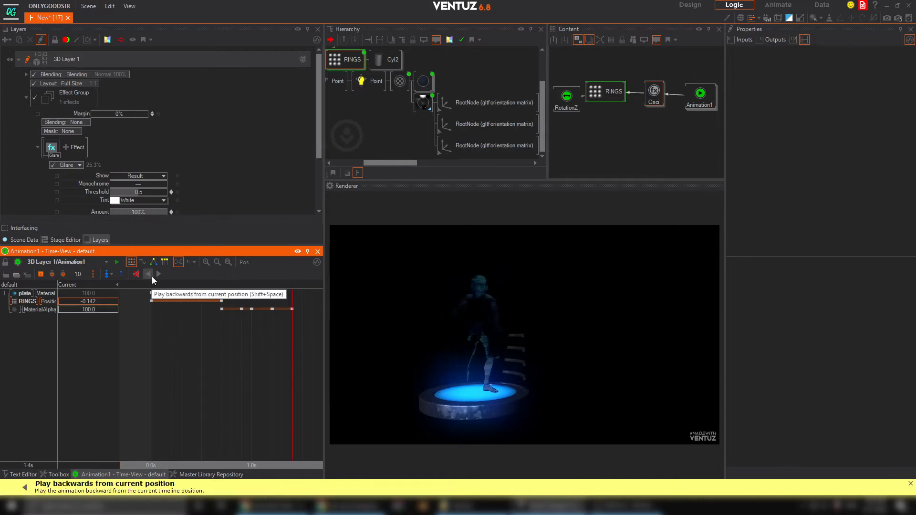
# Delete the Oscillator node from the RINGS binding and play the animation from 0.0s.
pyautogui.click(655, 101)
pyautogui.press('Delete')
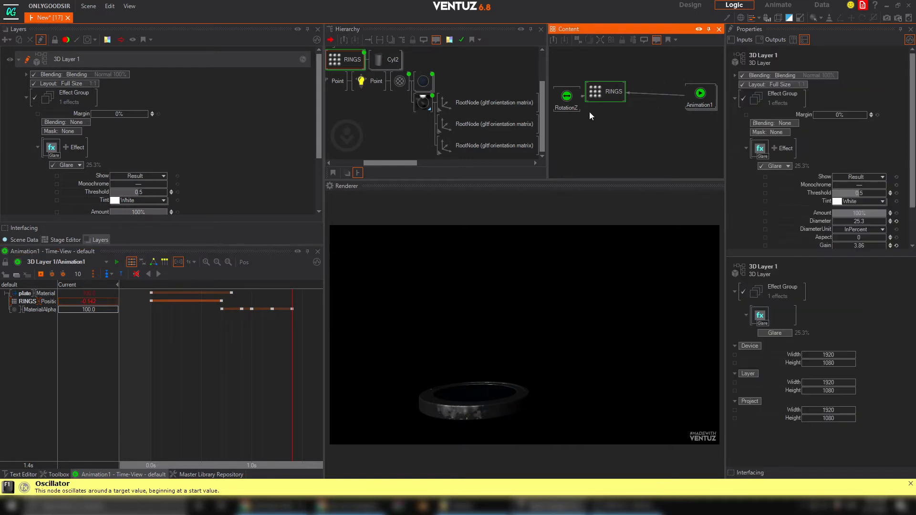
pyautogui.moveTo(290, 354); pyautogui.dragTo(152, 355)
pyautogui.click(160, 275)
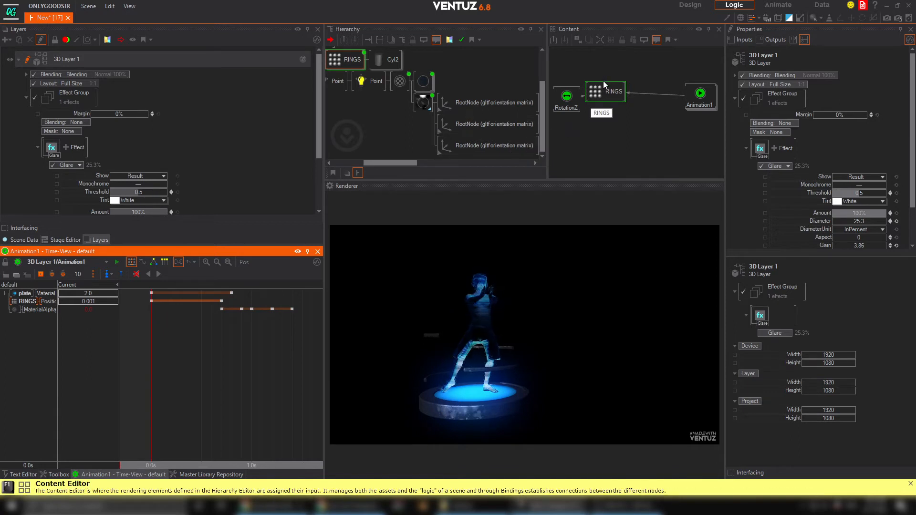
# Remove the bindings from Animation1 and the RotationZ mover to the RINGS node.
pyautogui.moveTo(603, 82); pyautogui.dragTo(617, 101)
pyautogui.rightClick(661, 94)
pyautogui.click(662, 113)
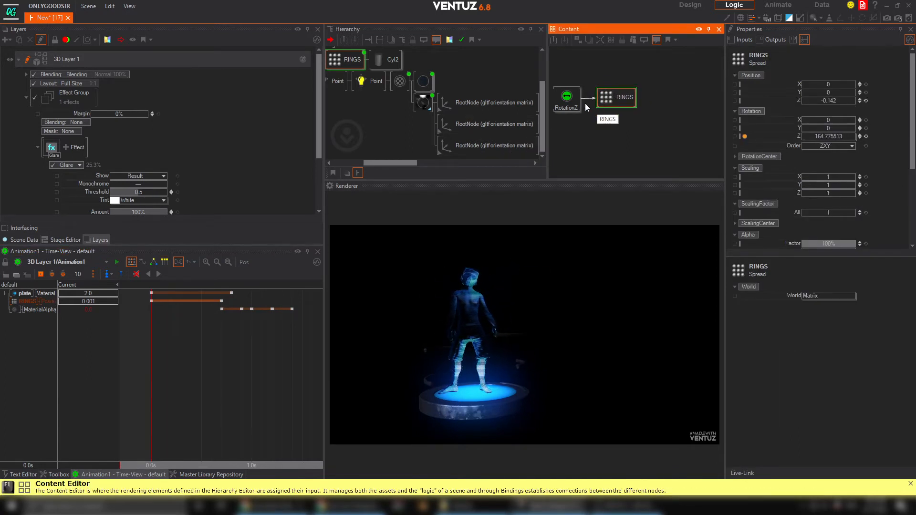
pyautogui.click(586, 99)
pyautogui.click(587, 119)
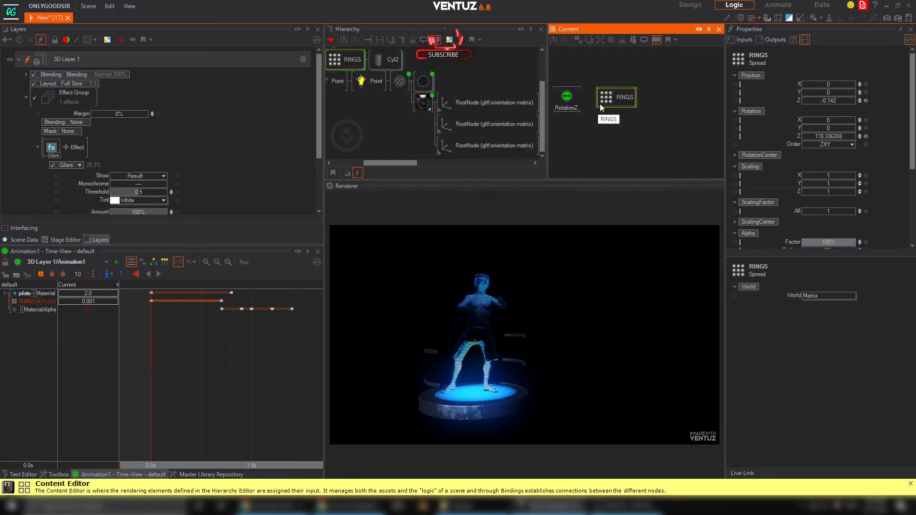
# Set the Rotation Z of the RINGS node to about -96.66.
pyautogui.click(564, 102)
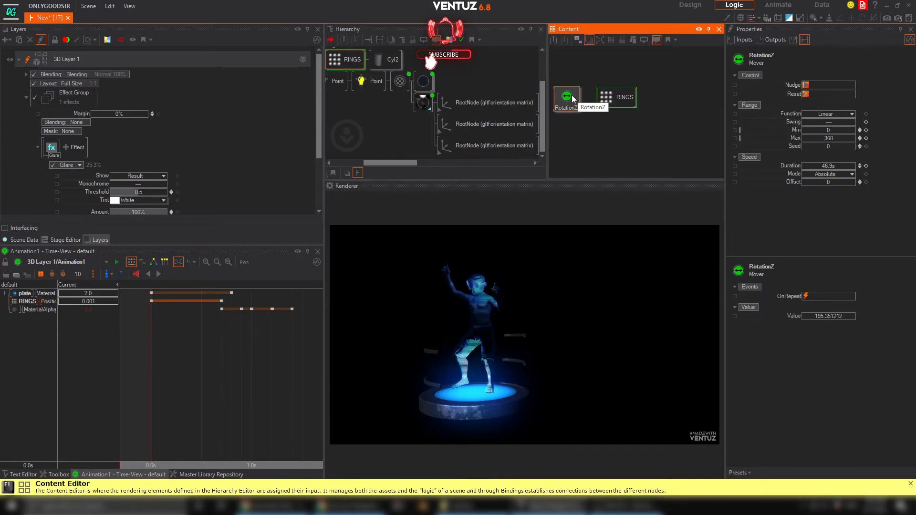
pyautogui.click(606, 96)
pyautogui.moveTo(832, 137); pyautogui.dragTo(811, 137)
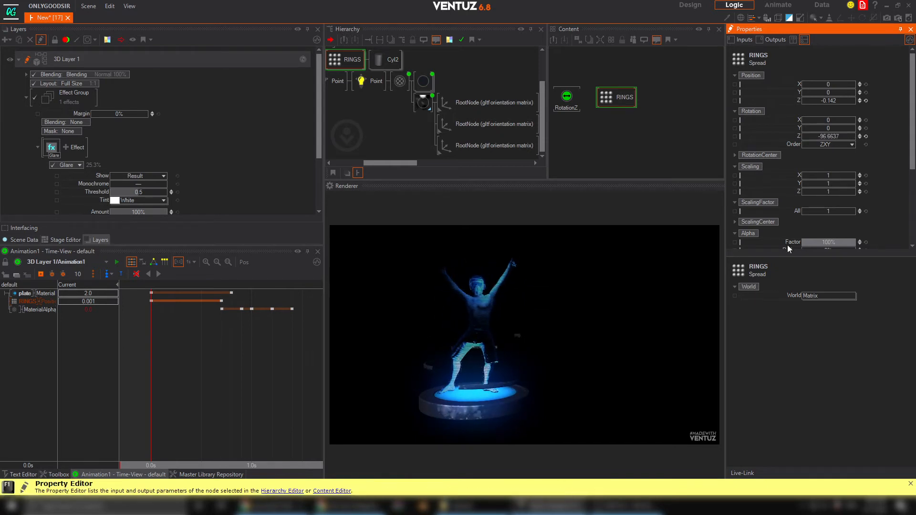
# Try raising the RINGS spread Max and Count to 7, and return both to 5.
pyautogui.scroll(-3, 787, 245)
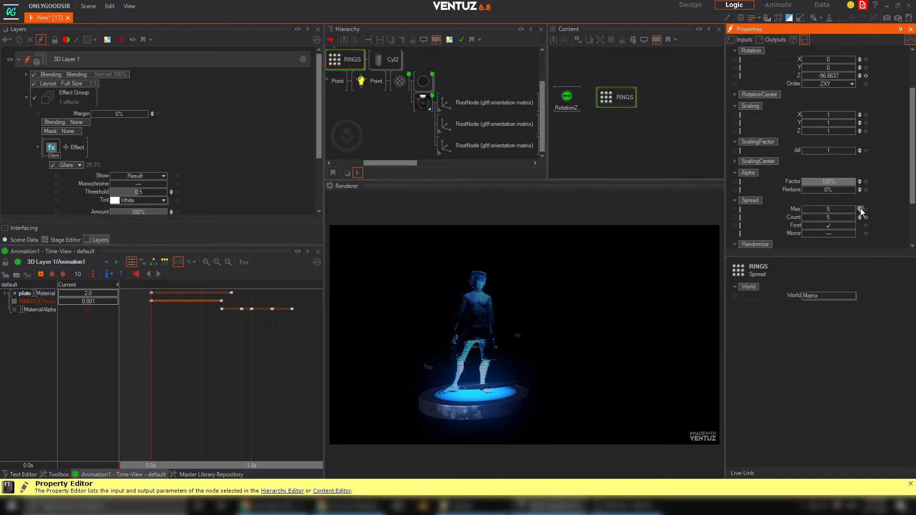
pyautogui.click(860, 209)
pyautogui.click(860, 208)
pyautogui.moveTo(841, 218); pyautogui.dragTo(854, 214)
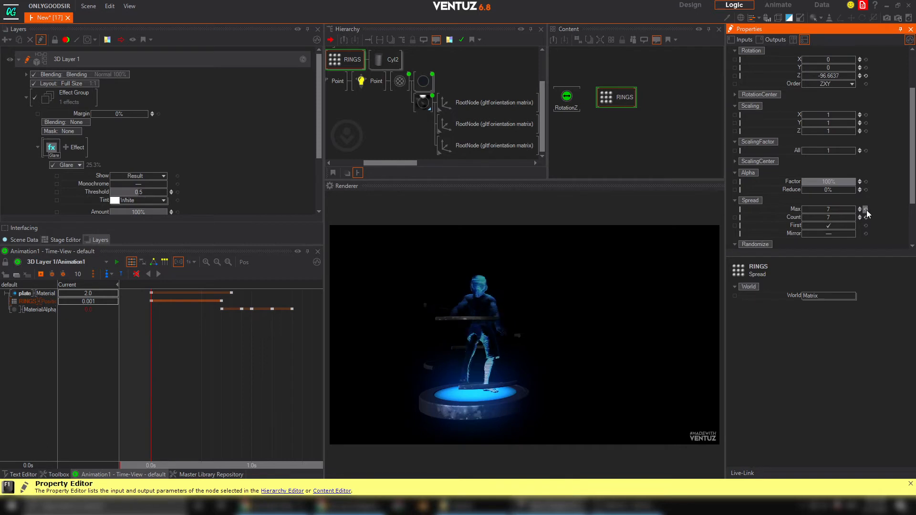
pyautogui.click(860, 210)
pyautogui.click(860, 210)
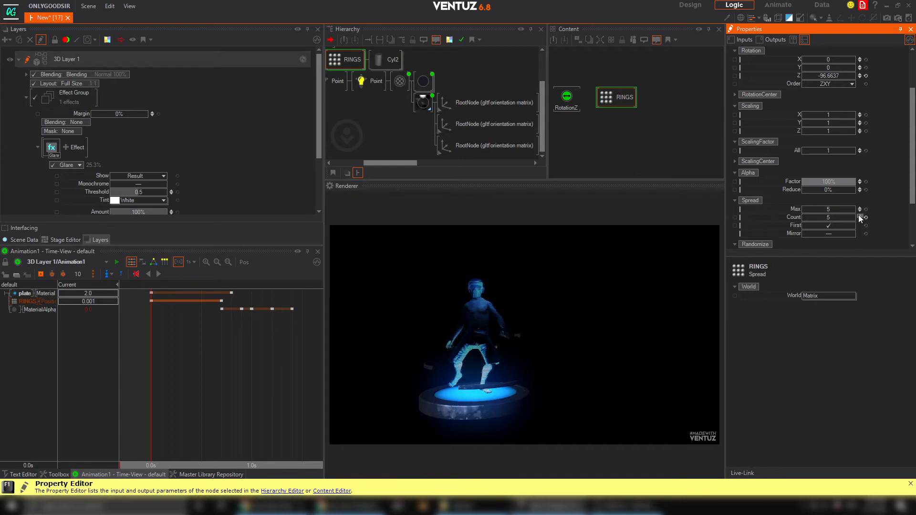
# Try a Y rotation on the axis above RINGS, reset it, and bind that axis's Rotation Z to the RotationZ mover.
pyautogui.moveTo(341, 82); pyautogui.dragTo(427, 83, button='middle')
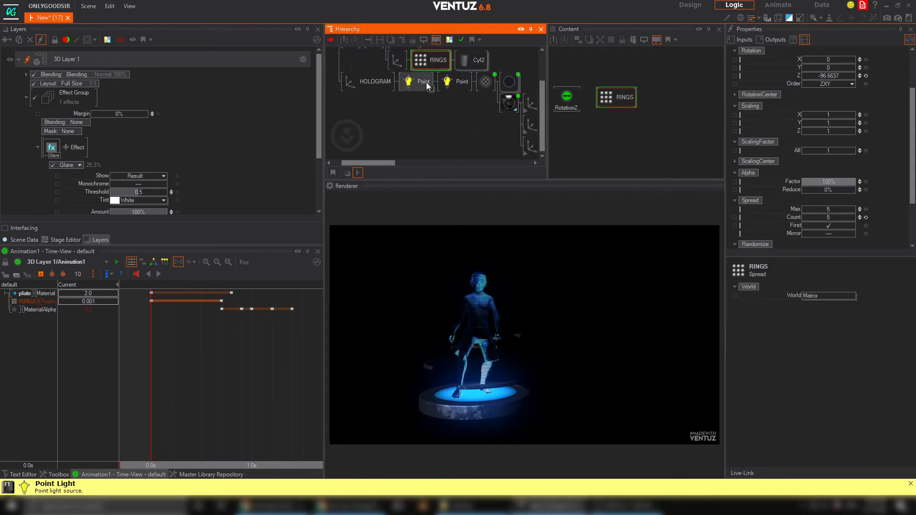
pyautogui.click(396, 61)
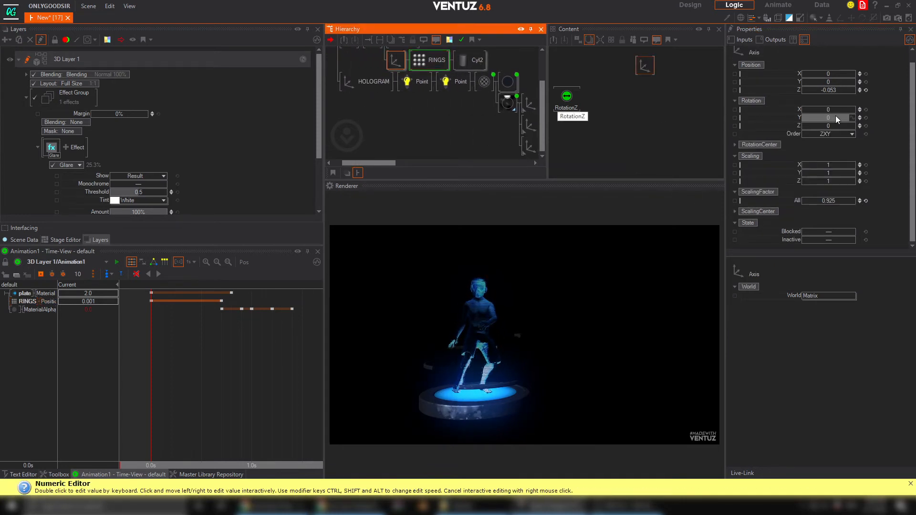
pyautogui.moveTo(835, 119); pyautogui.dragTo(861, 124)
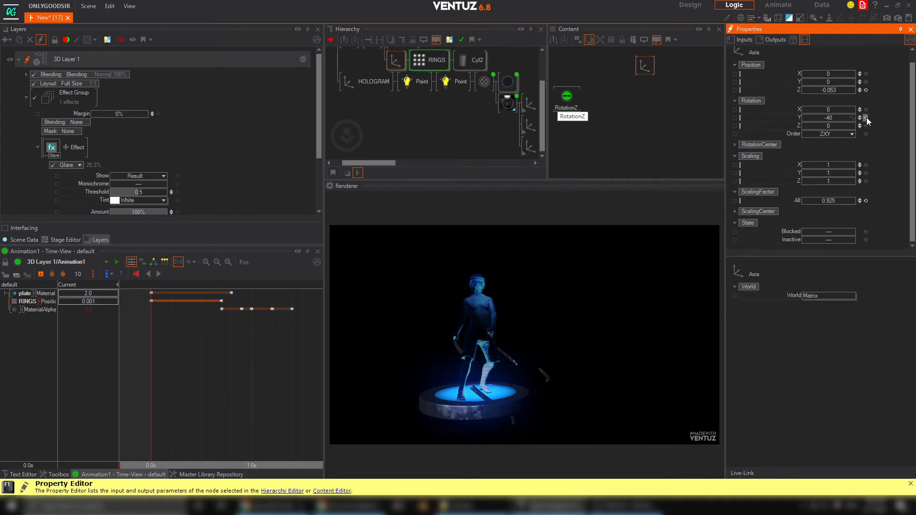
pyautogui.click(866, 118)
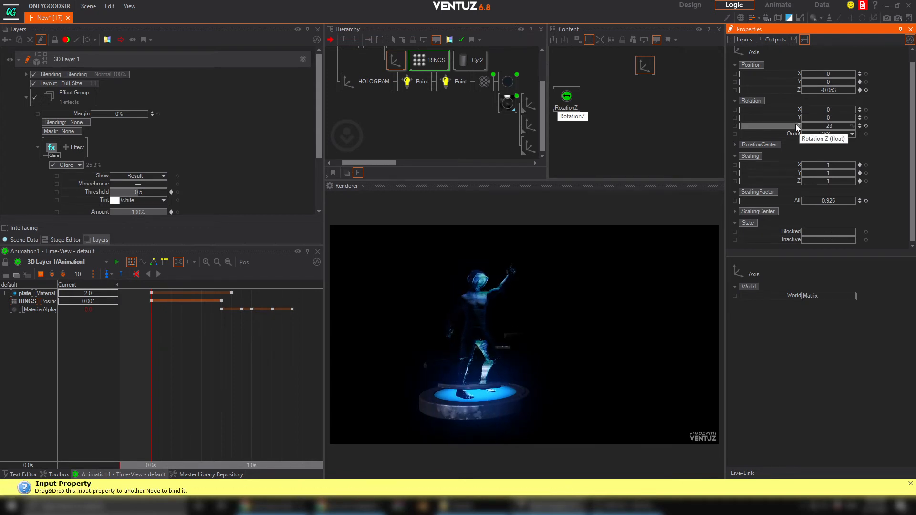
pyautogui.moveTo(796, 127); pyautogui.dragTo(575, 98)
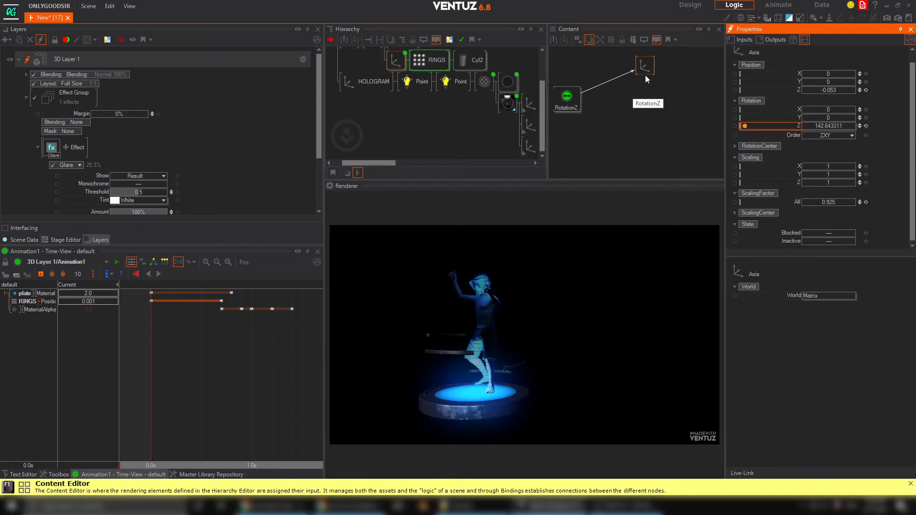
pyautogui.moveTo(644, 73); pyautogui.dragTo(610, 74)
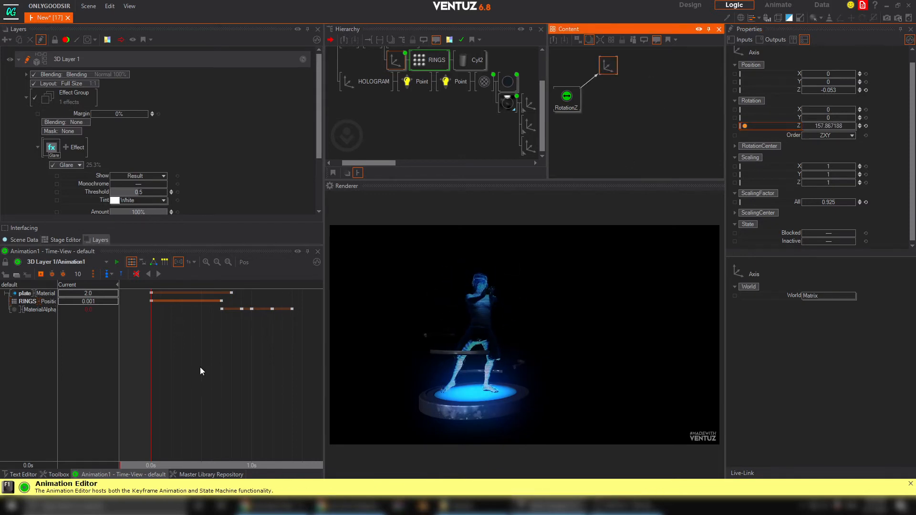
# Scrub the animation between 0.0s and 1.0s and examine the bindings of RINGS and its parent axis.
pyautogui.click(241, 367)
pyautogui.moveTo(211, 366); pyautogui.dragTo(152, 367)
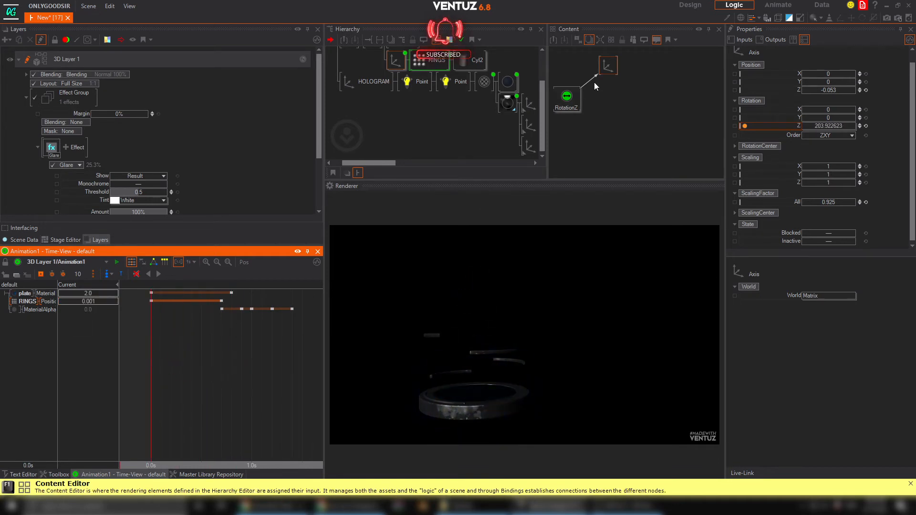
pyautogui.moveTo(428, 65); pyautogui.dragTo(616, 98)
pyautogui.click(579, 106)
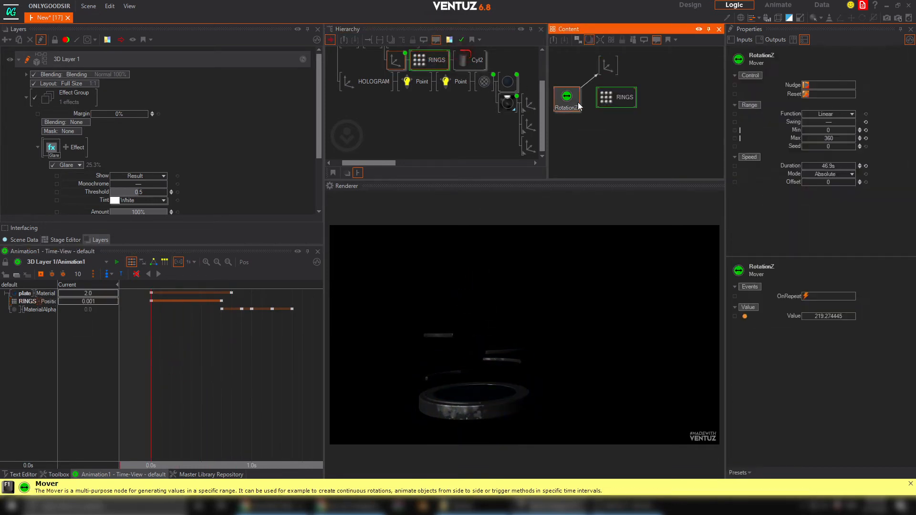
pyautogui.click(609, 99)
pyautogui.click(435, 66)
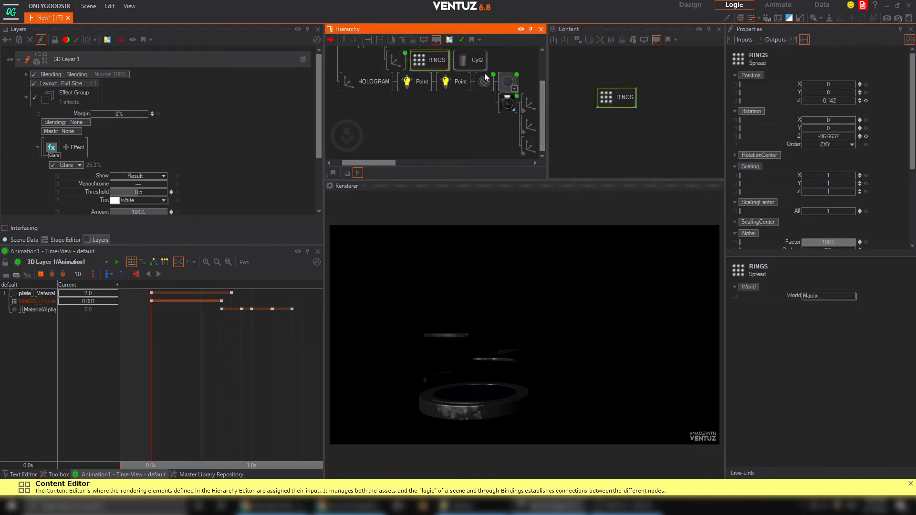
pyautogui.click(395, 60)
pyautogui.keyDown('ctrl'); pyautogui.click(431, 62); pyautogui.keyUp('ctrl')
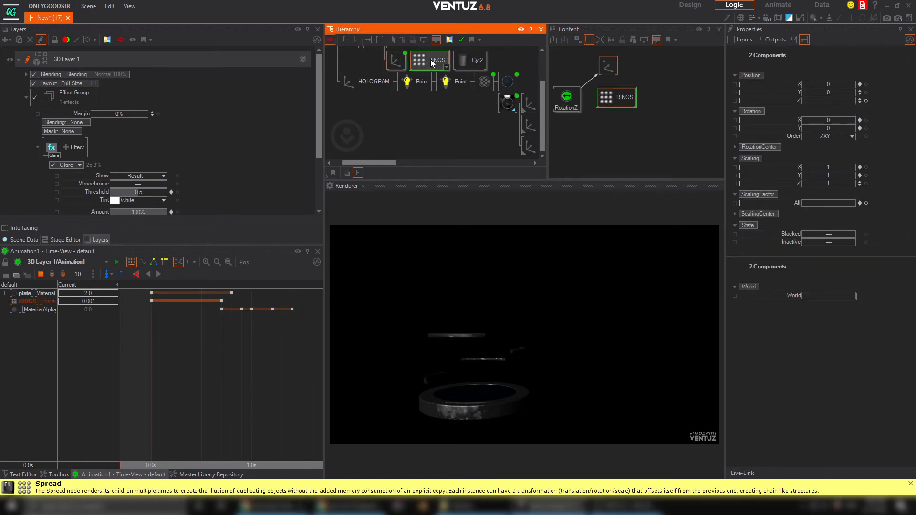
pyautogui.moveTo(186, 355); pyautogui.dragTo(241, 354)
# Show RINGS together with the figure's Material and bind the RINGS Position Z to Animation1.
pyautogui.click(615, 97)
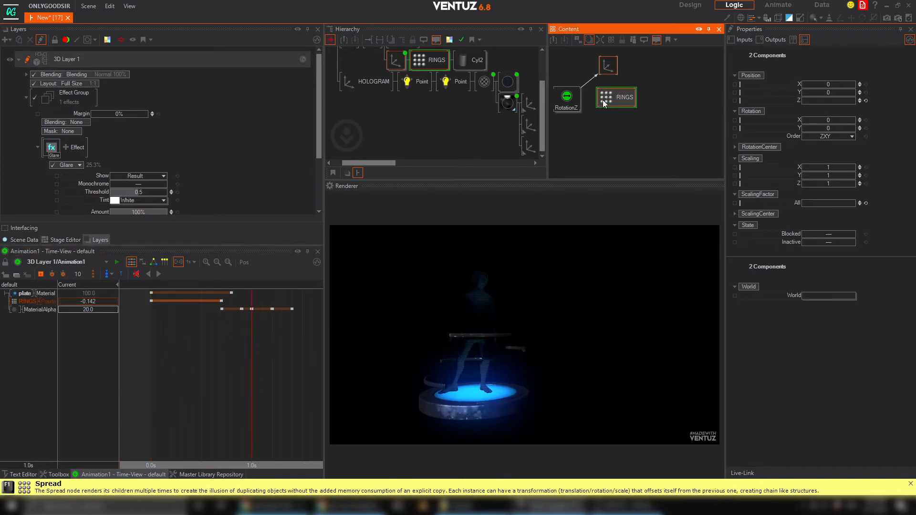
pyautogui.click(488, 83)
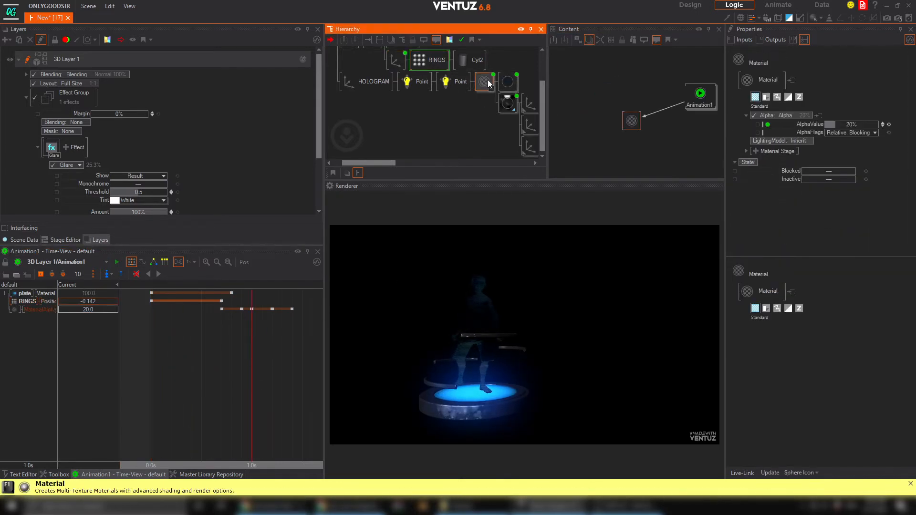
pyautogui.keyDown('ctrl'); pyautogui.click(419, 62); pyautogui.keyUp('ctrl')
pyautogui.click(638, 76)
pyautogui.click(612, 91)
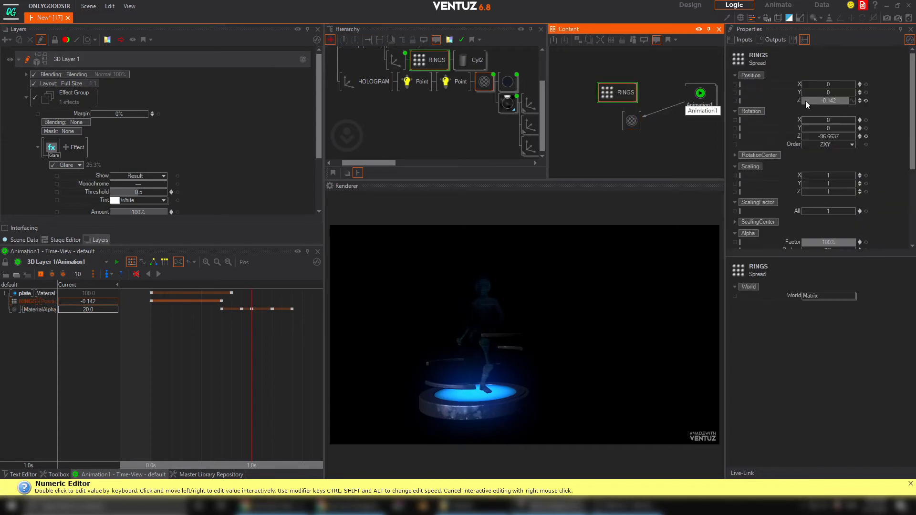
pyautogui.moveTo(783, 100); pyautogui.dragTo(699, 98)
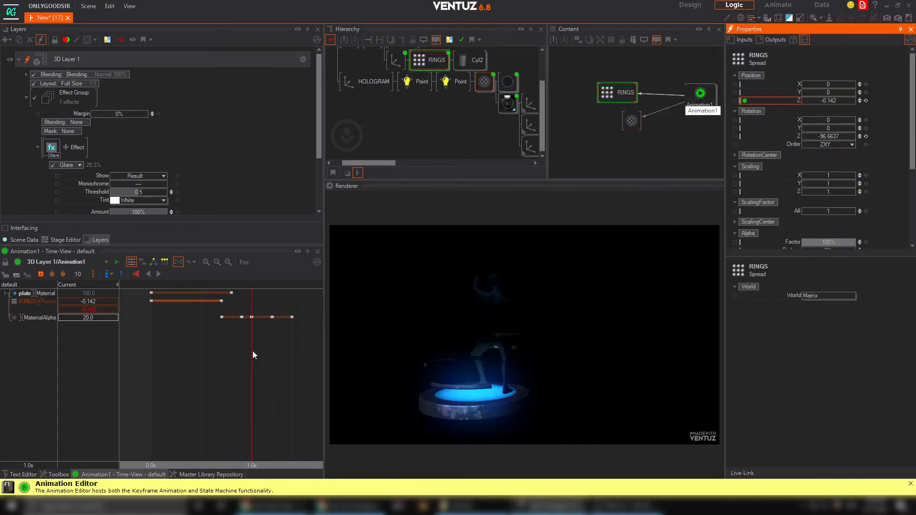
# Widen the channel list in the animation timeline and delete both RINGS Position Z channels.
pyautogui.moveTo(253, 350); pyautogui.dragTo(222, 353)
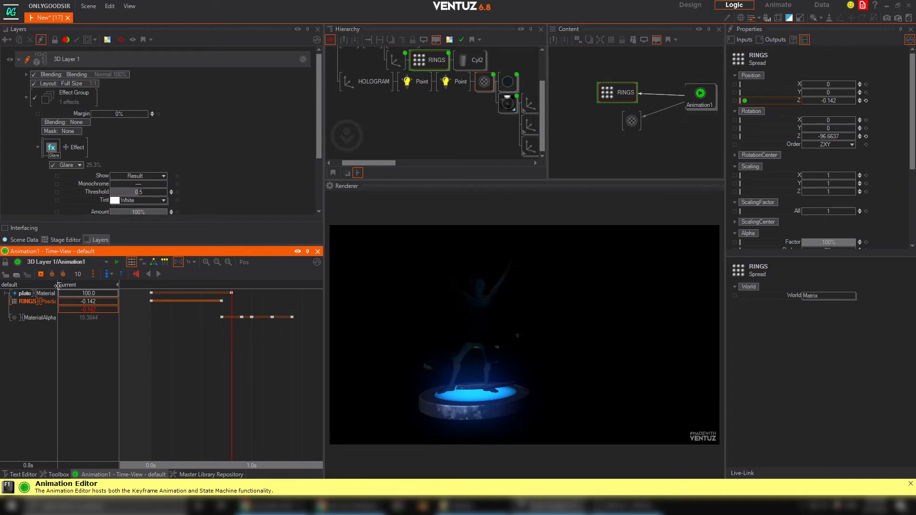
pyautogui.moveTo(58, 285); pyautogui.dragTo(120, 284)
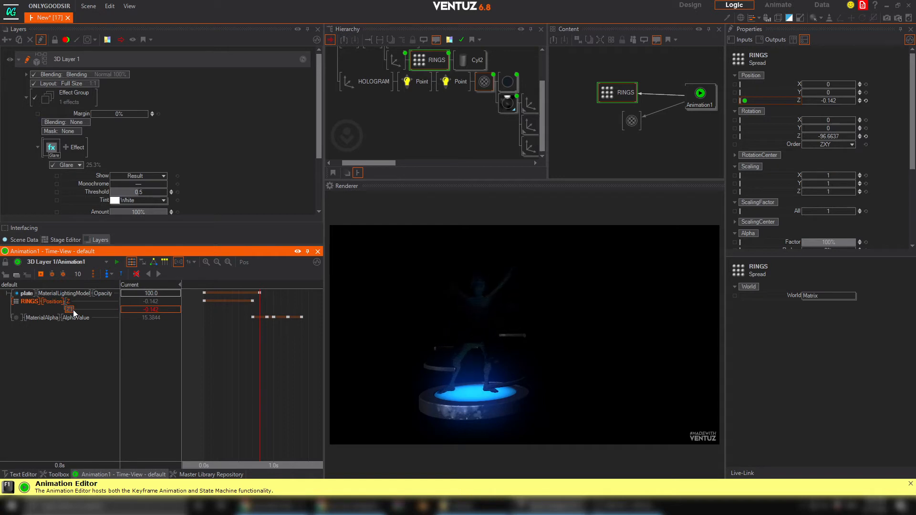
pyautogui.press('Delete')
pyautogui.press('Return')
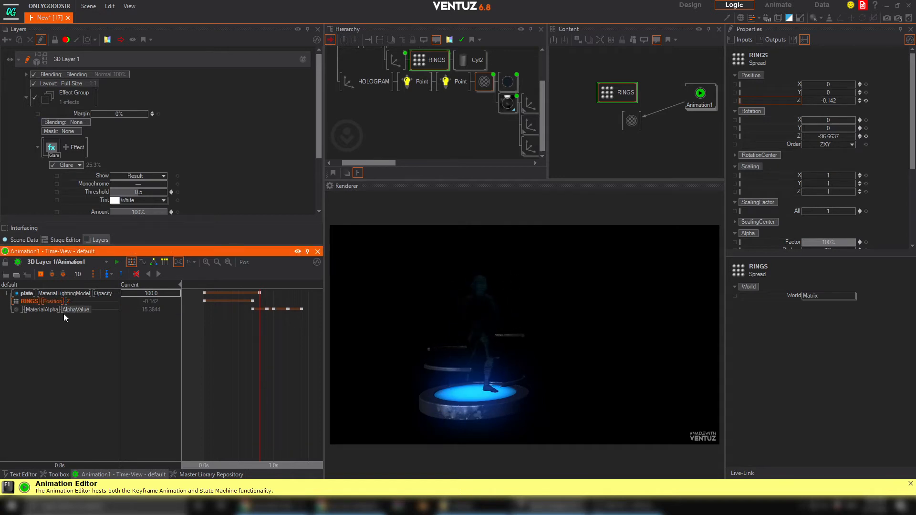
pyautogui.click(66, 310)
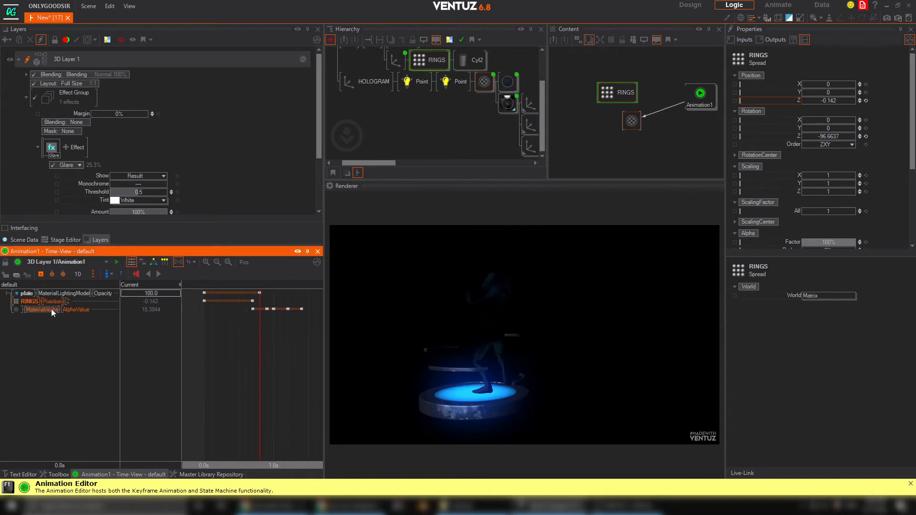
pyautogui.press('Delete')
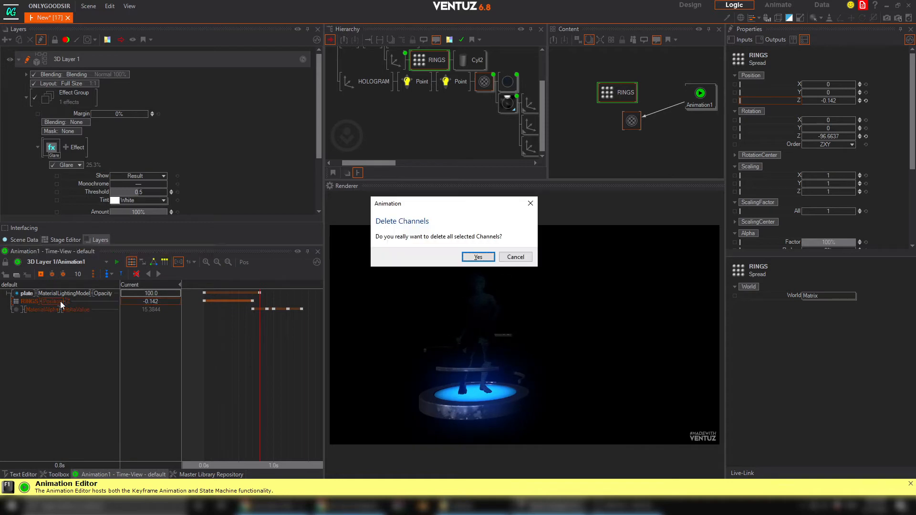
pyautogui.press('Return')
# Bind the RINGS Position Z to Animation1 again and add a keyframe of -0.142 at 0.8s.
pyautogui.click(680, 123)
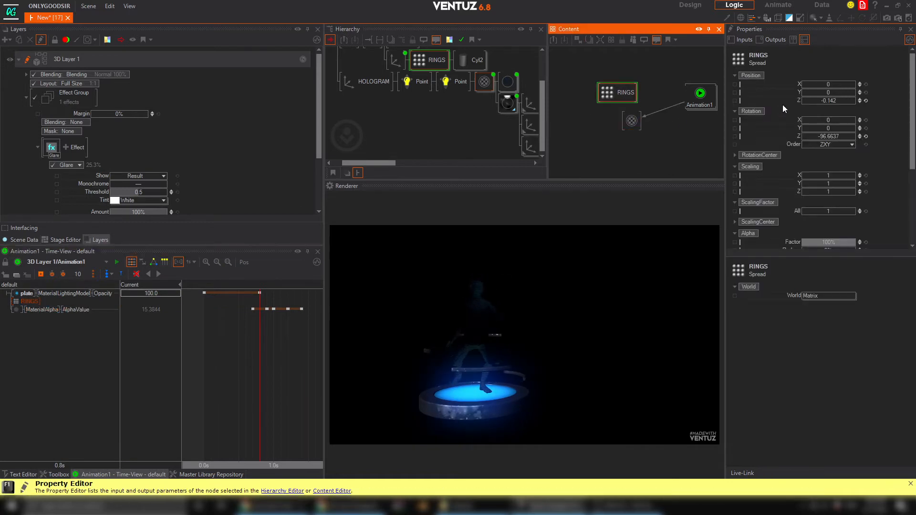
pyautogui.moveTo(788, 101); pyautogui.dragTo(699, 95)
pyautogui.click(699, 94)
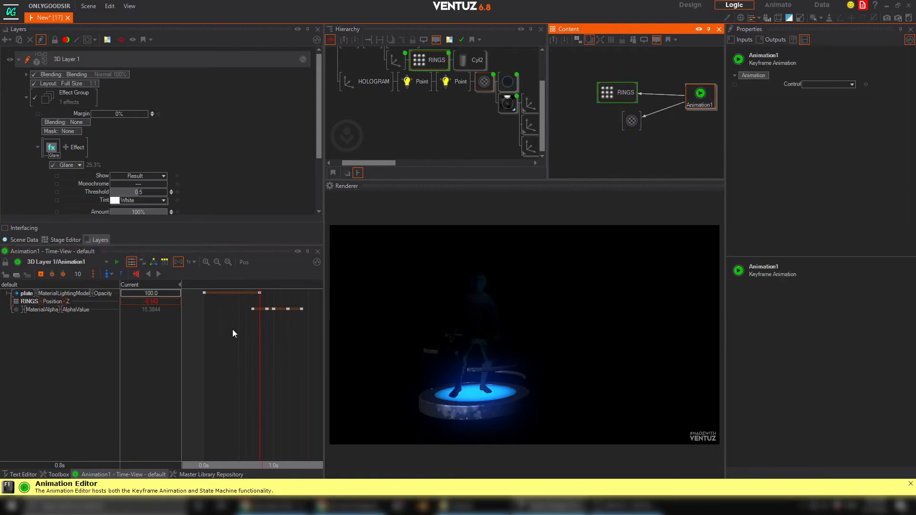
pyautogui.click(55, 304)
pyautogui.click(41, 274)
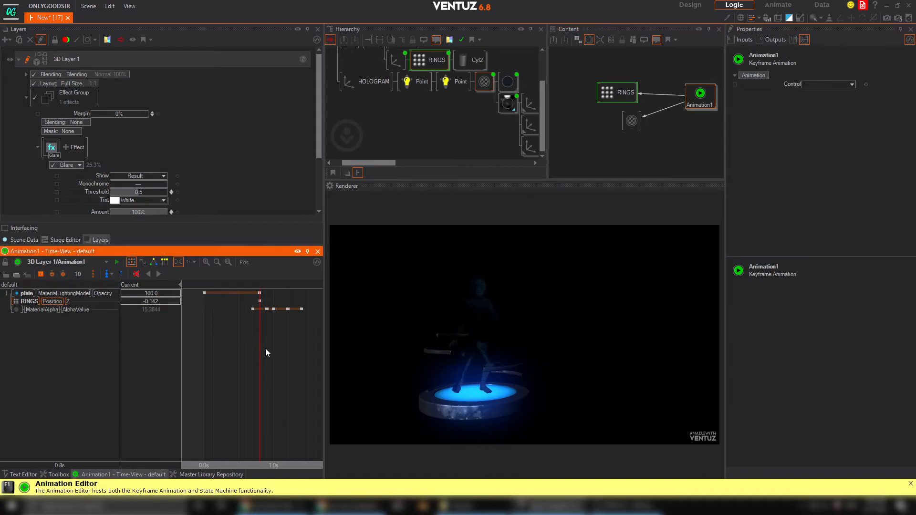
# Add a RINGS Position Z keyframe of 0.0 at 0.0s and scrub the timeline to check the motion.
pyautogui.moveTo(261, 349); pyautogui.dragTo(211, 350)
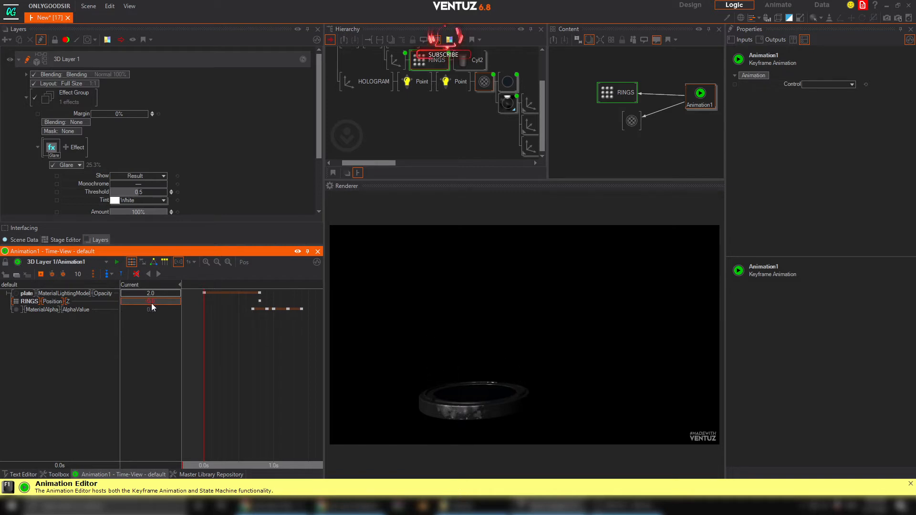
pyautogui.click(42, 275)
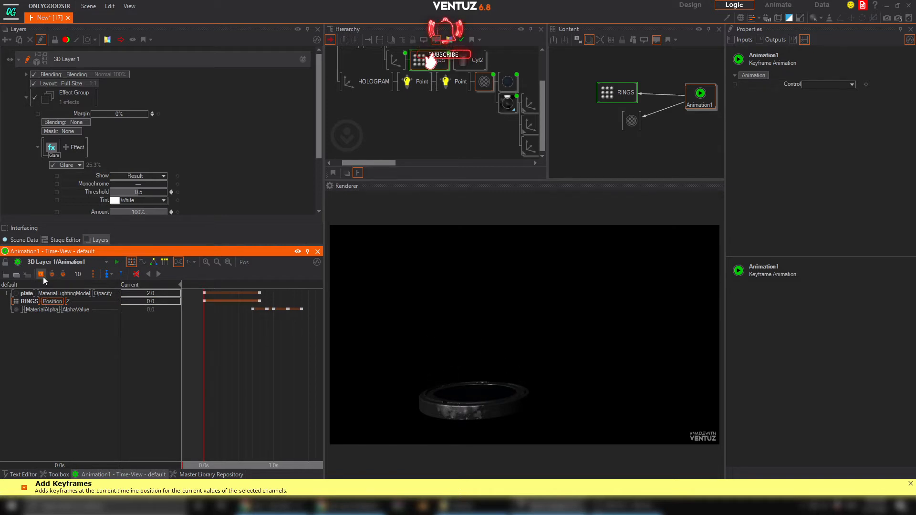
pyautogui.moveTo(205, 345)
pyautogui.mouseDown()
pyautogui.moveTo(267, 348)
pyautogui.moveTo(201, 342)
pyautogui.mouseUp()
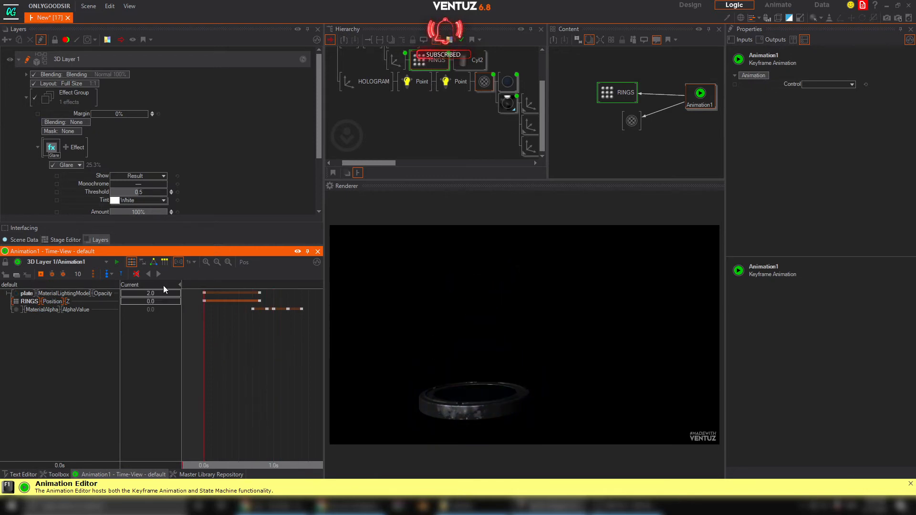
pyautogui.click(159, 276)
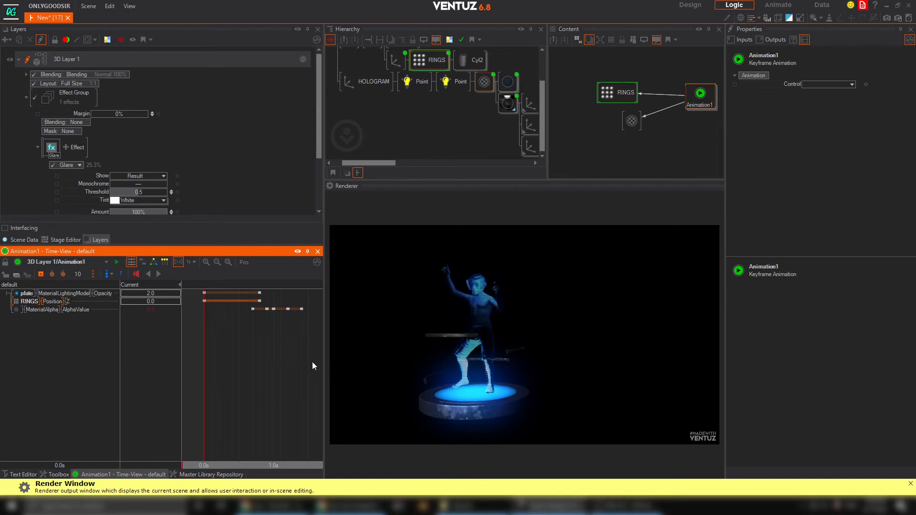
pyautogui.moveTo(283, 352); pyautogui.dragTo(200, 357)
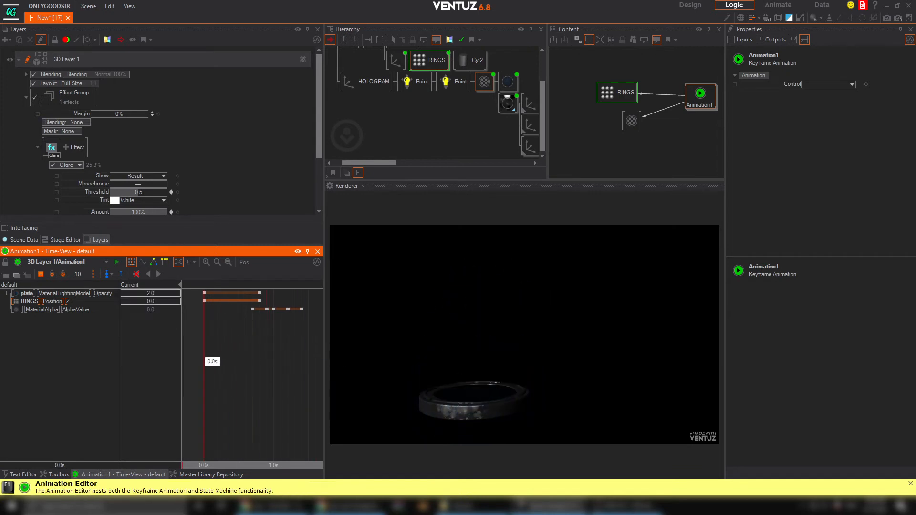
# Collapse the ring branch in the hierarchy and add a new axis directly under the 3D Layer root.
pyautogui.moveTo(418, 96); pyautogui.dragTo(435, 124, button='middle')
pyautogui.middleClick(437, 111)
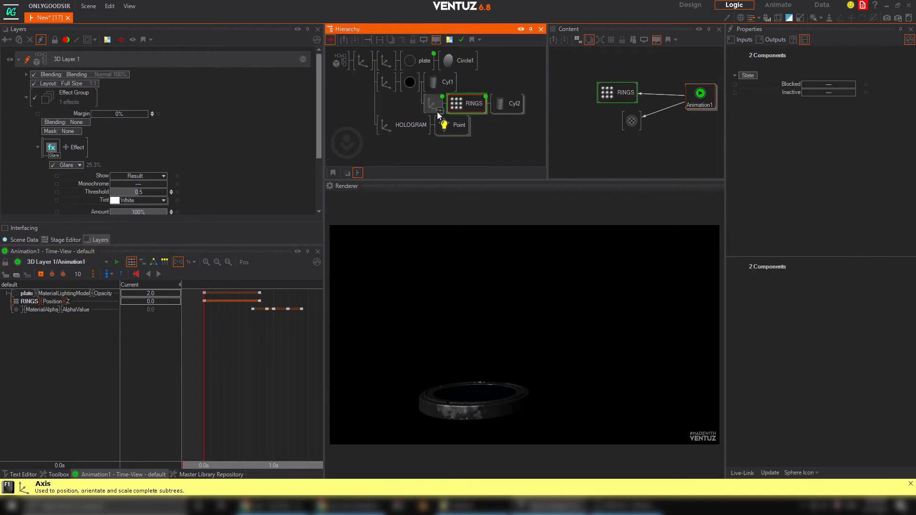
pyautogui.click(360, 95)
pyautogui.middleClick(386, 82)
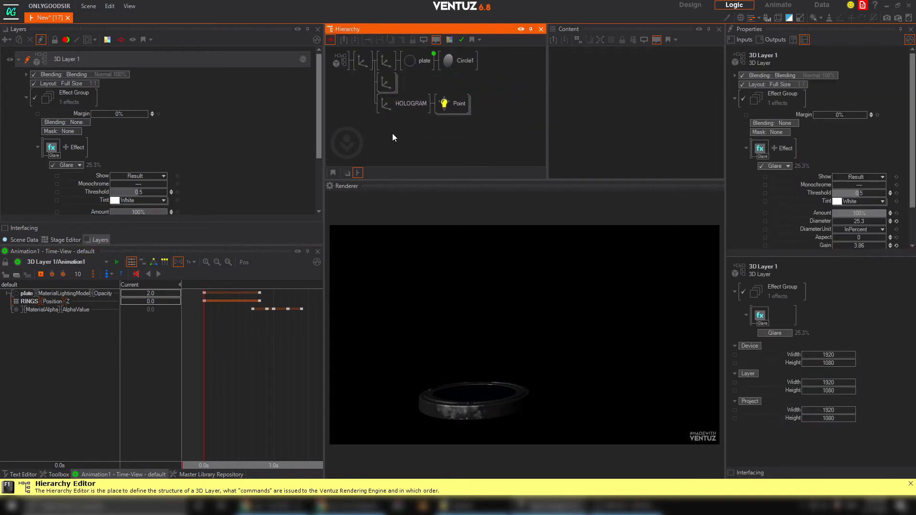
pyautogui.press('Tab')
pyautogui.write('ax')
pyautogui.moveTo(403, 158); pyautogui.dragTo(359, 70)
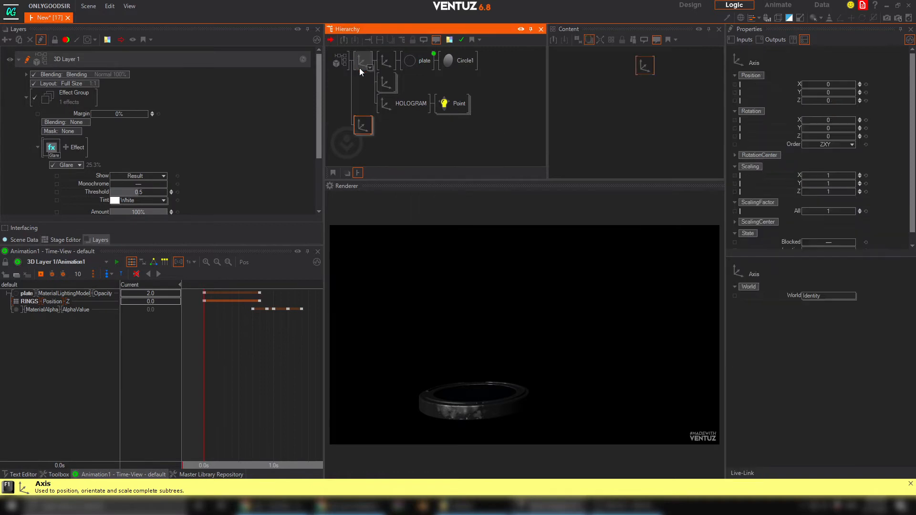
# Add a cylinder under the new axis and set the axis's overall scaling factor to 3.5.
pyautogui.press('Tab')
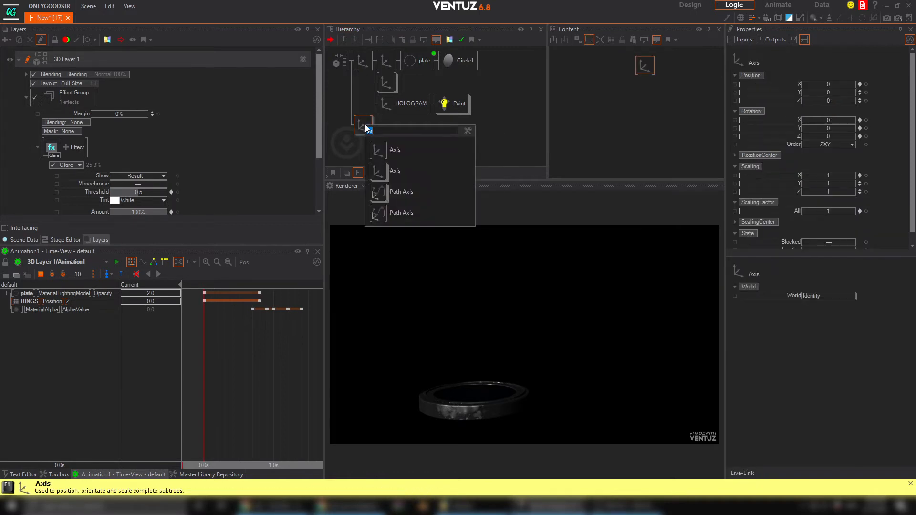
pyautogui.press('BackSpace')
pyautogui.write('cy')
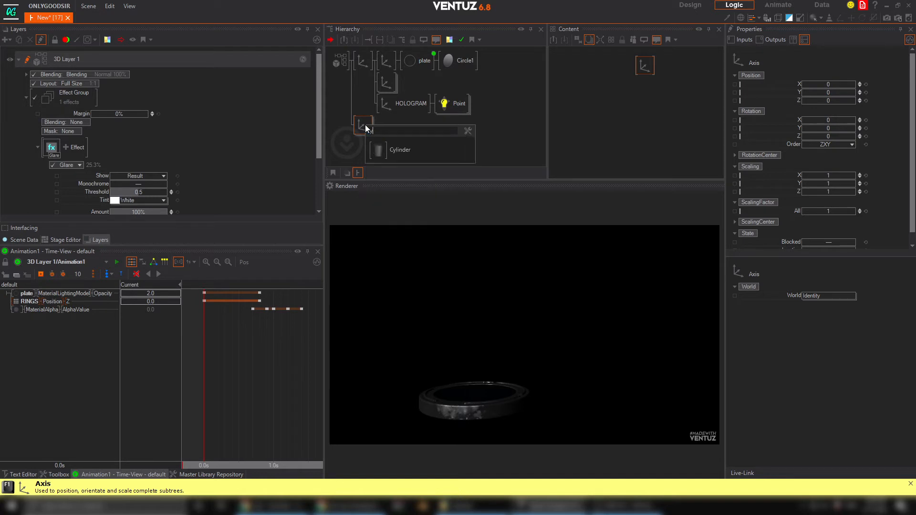
pyautogui.press('Return')
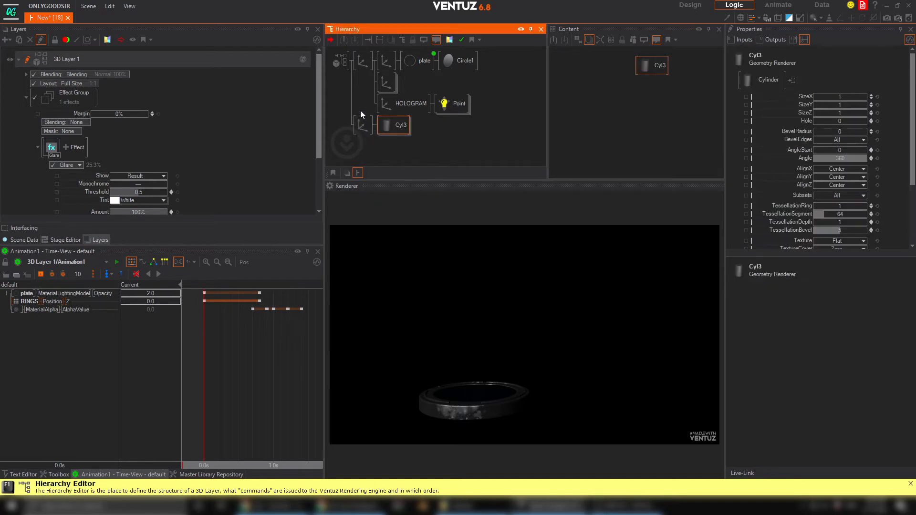
pyautogui.click(372, 128)
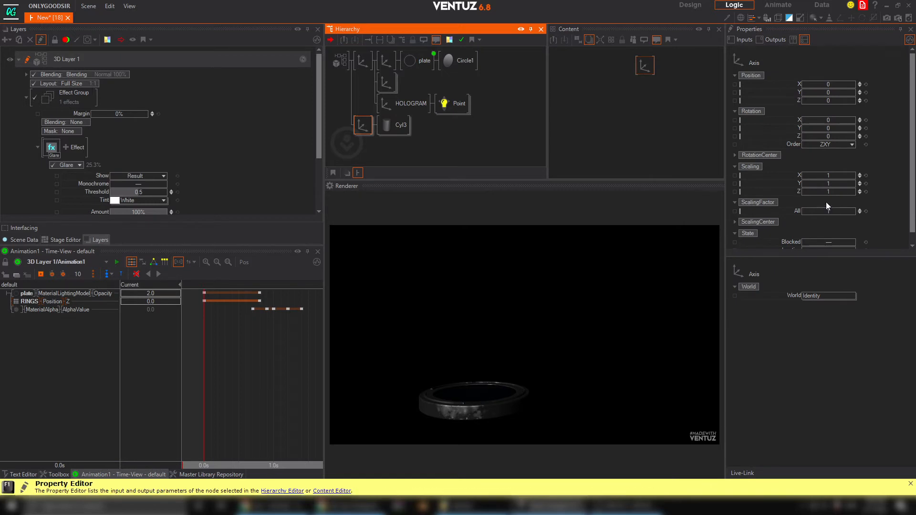
pyautogui.moveTo(839, 210); pyautogui.dragTo(848, 211)
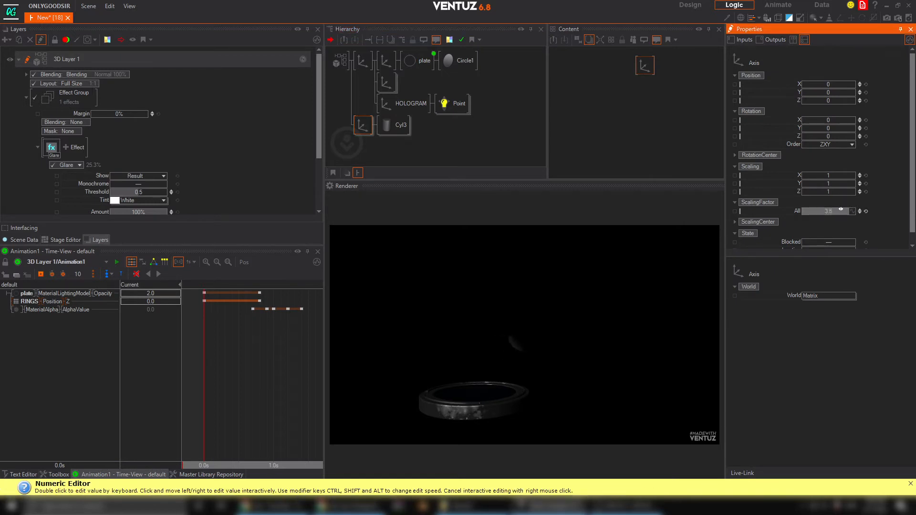
# Insert a material between the new axis and its cylinder, and change its Base Color stage to No Light.
pyautogui.doubleClick(407, 132)
pyautogui.write('cy')
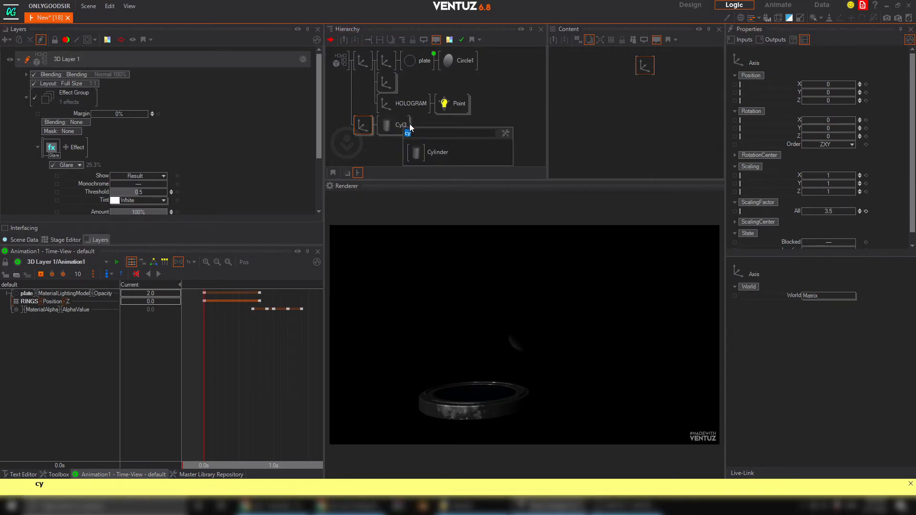
pyautogui.write('mat')
pyautogui.moveTo(416, 155); pyautogui.dragTo(382, 126)
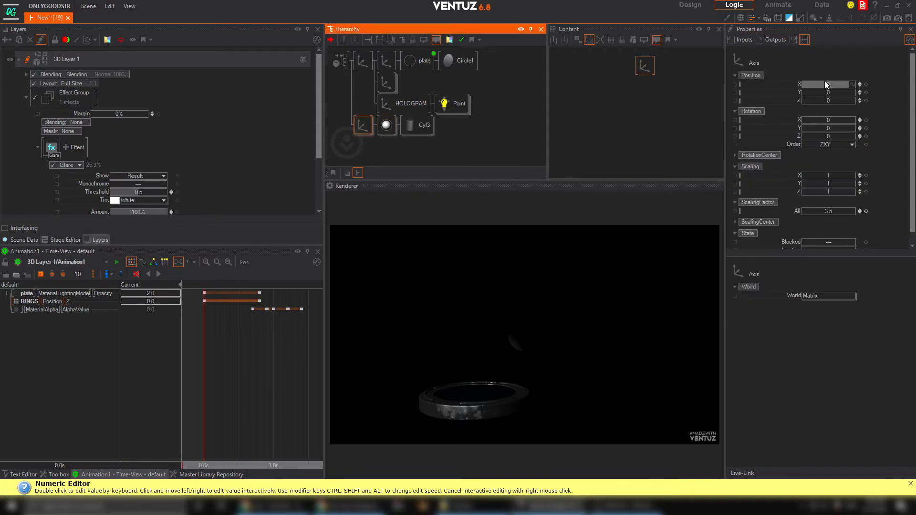
pyautogui.click(386, 125)
pyautogui.click(790, 129)
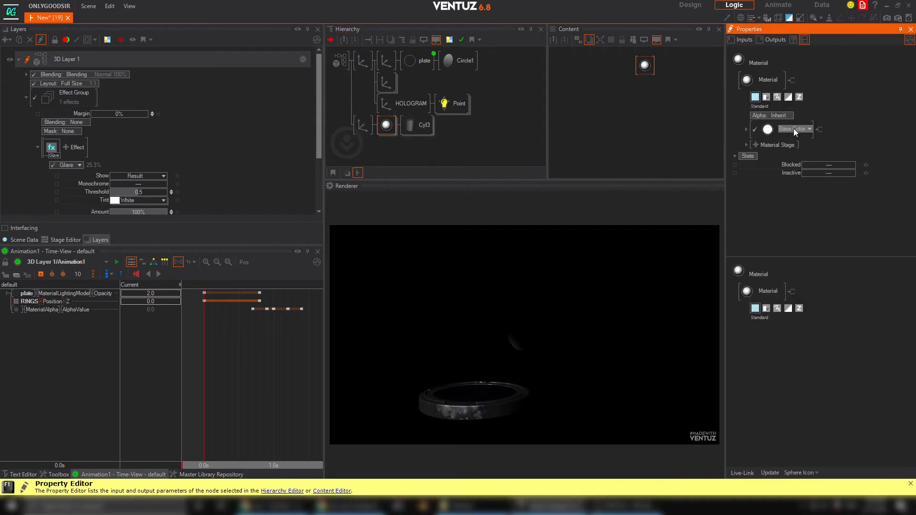
pyautogui.click(769, 158)
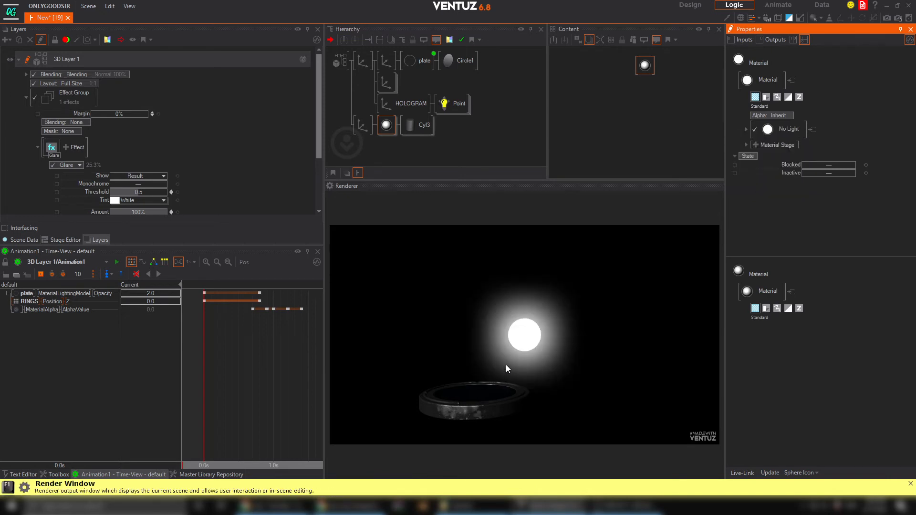
# Set the new axis's X rotation to 53 and flatten the new cylinder by reducing its SizeZ.
pyautogui.click(362, 125)
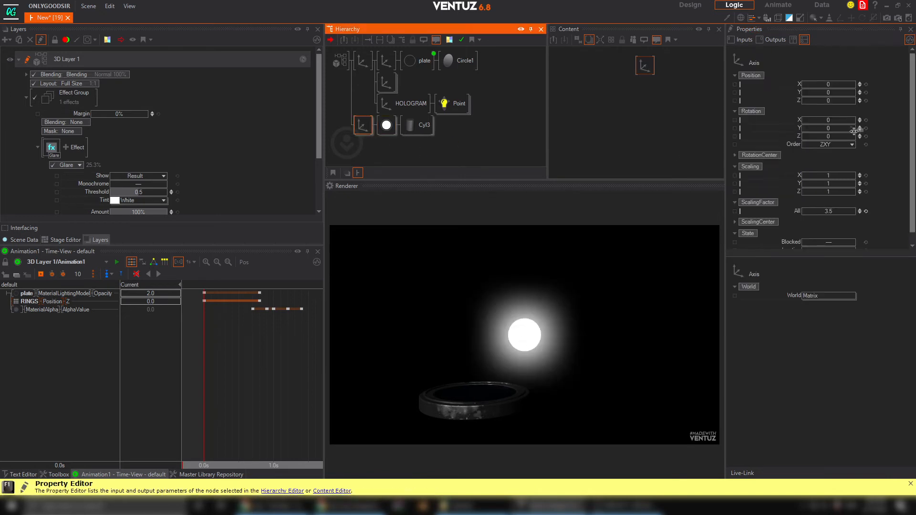
pyautogui.moveTo(826, 124); pyautogui.dragTo(854, 117)
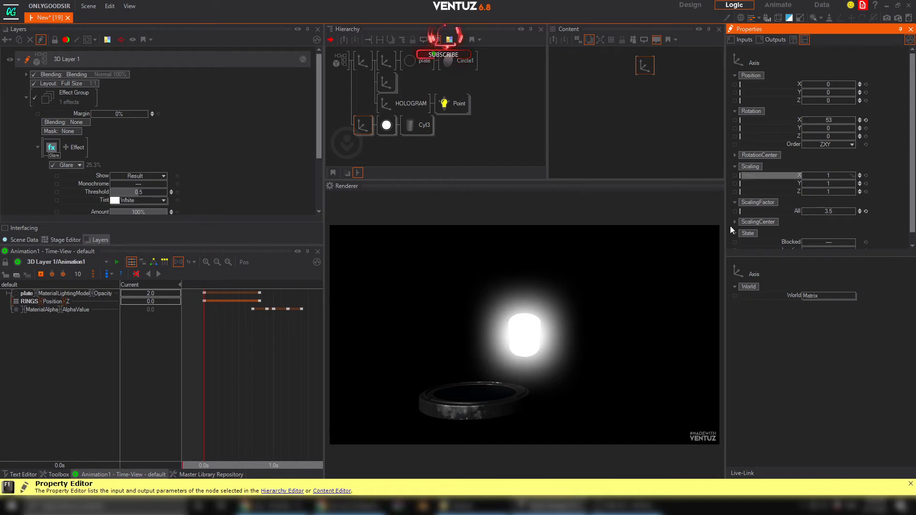
pyautogui.click(417, 125)
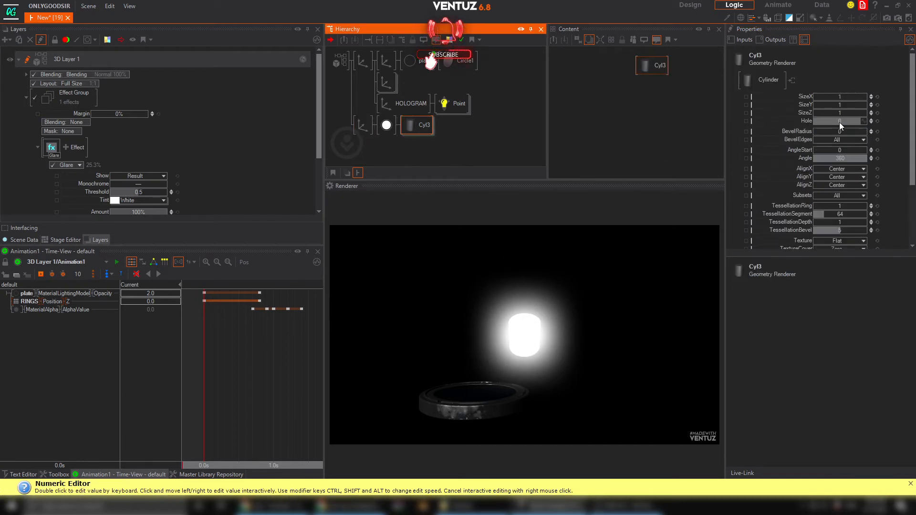
pyautogui.click(831, 123)
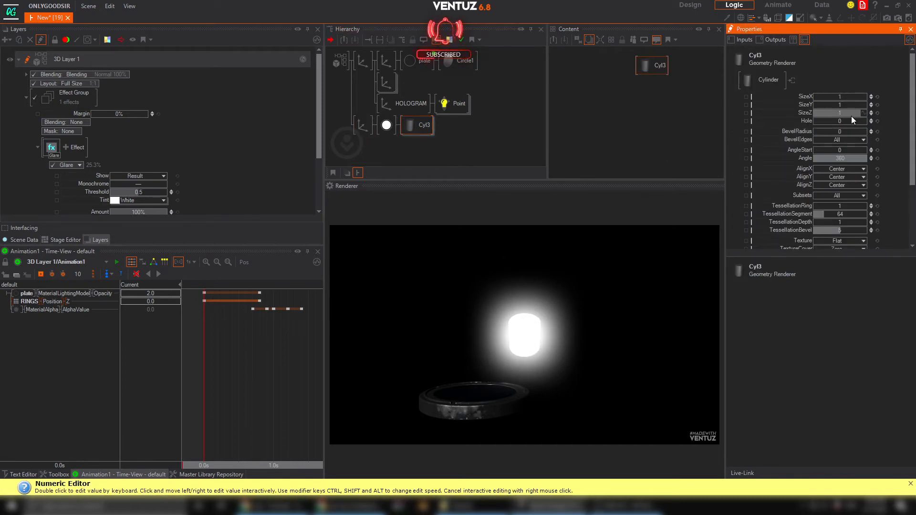
pyautogui.moveTo(847, 115)
pyautogui.mouseDown()
pyautogui.moveTo(831, 115)
pyautogui.moveTo(863, 114)
pyautogui.mouseUp()
# Position the new cylinder's axis at X 1.6 and Z -23.3, and set its overall scaling factor to 1.64.
pyautogui.click(363, 125)
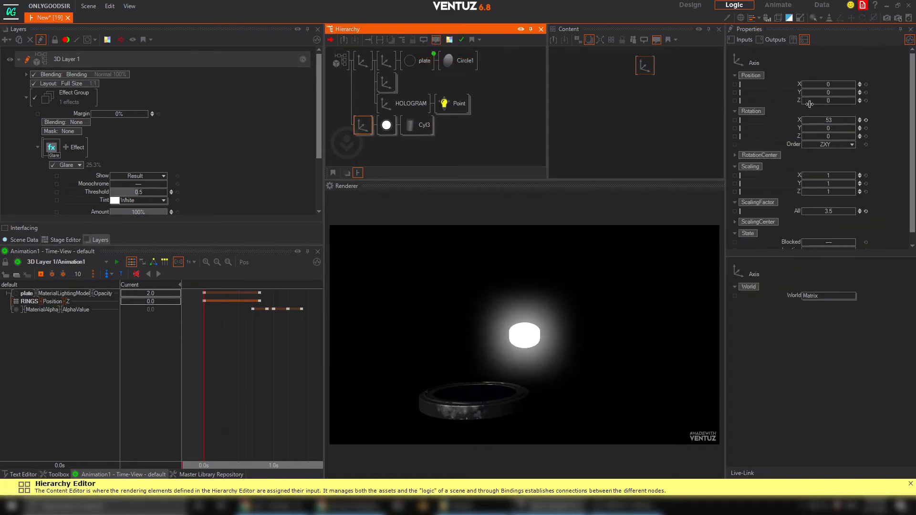
pyautogui.moveTo(827, 100); pyautogui.dragTo(844, 84)
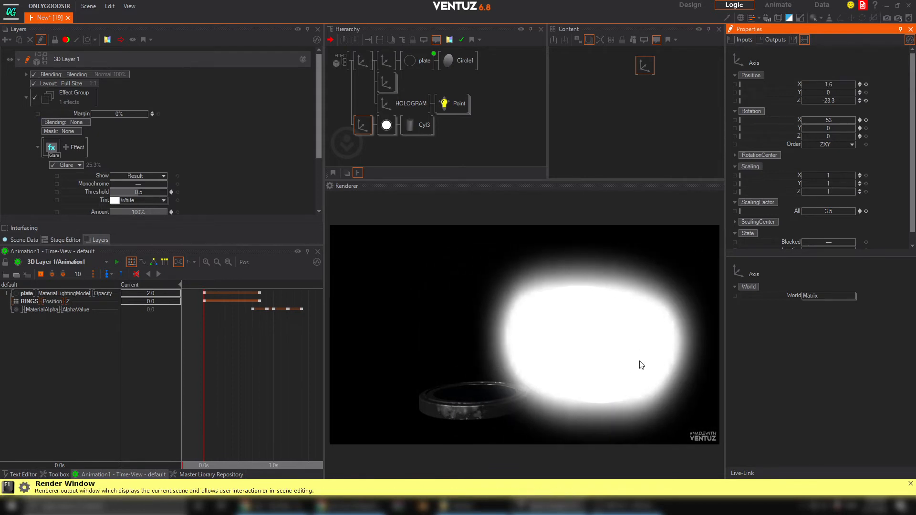
pyautogui.moveTo(829, 211)
pyautogui.mouseDown()
pyautogui.moveTo(803, 211)
pyautogui.moveTo(829, 209)
pyautogui.moveTo(814, 209)
pyautogui.mouseUp()
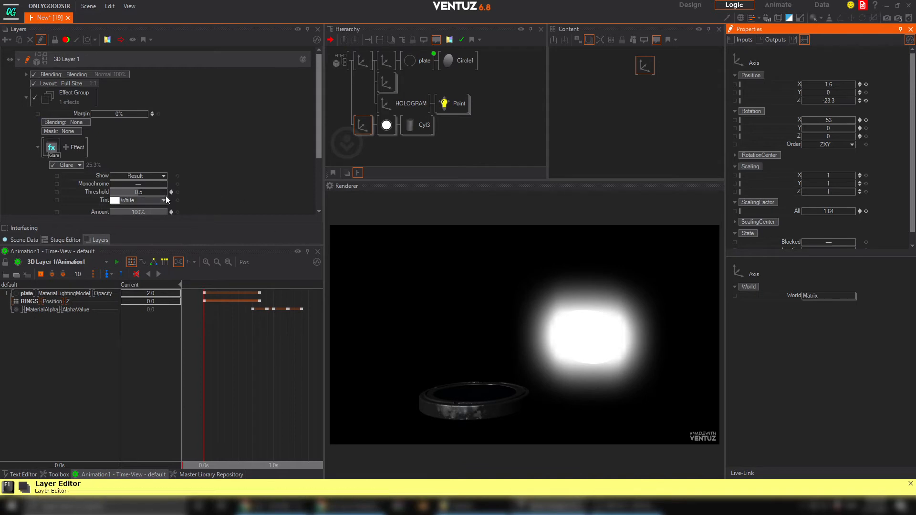
# Set the base color of the new cylinder's No Light material to dark red (147, 0, 0).
pyautogui.click(386, 125)
pyautogui.click(746, 129)
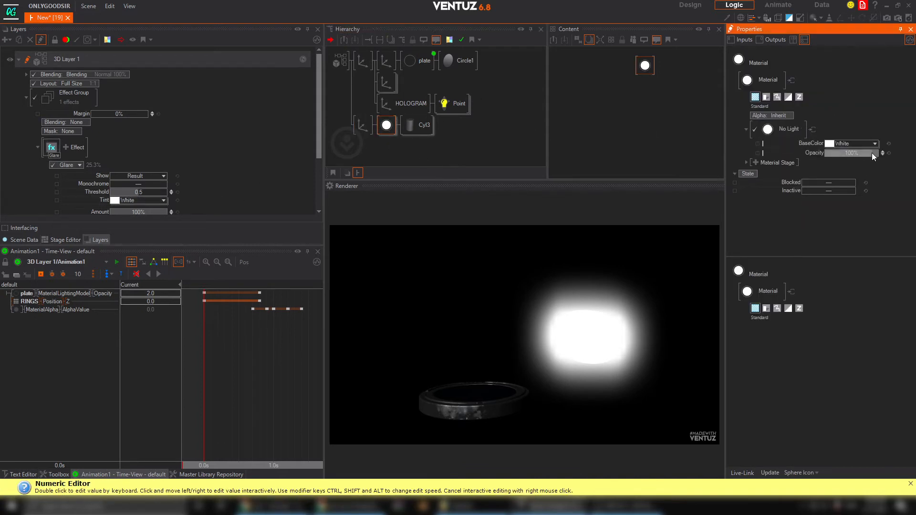
pyautogui.click(875, 144)
pyautogui.click(871, 177)
pyautogui.moveTo(872, 179); pyautogui.dragTo(888, 183)
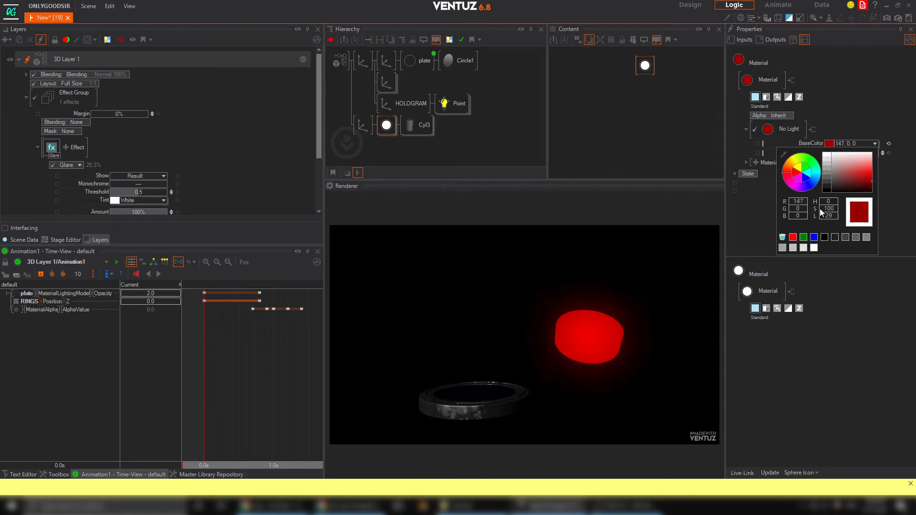
# Try Bottom as the red cylinder's Y alignment, testing it with SizeZ at 0.49.
pyautogui.click(363, 125)
pyautogui.click(578, 82)
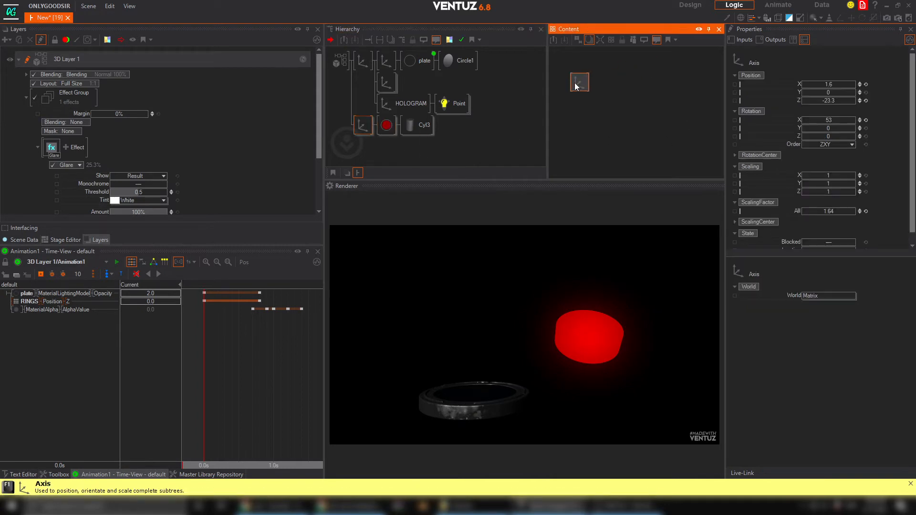
pyautogui.click(411, 125)
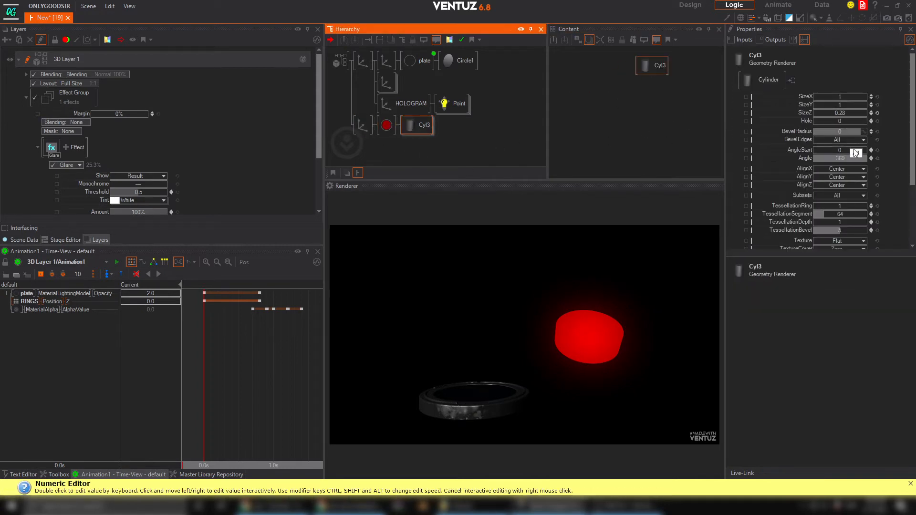
pyautogui.scroll(-5, 817, 201)
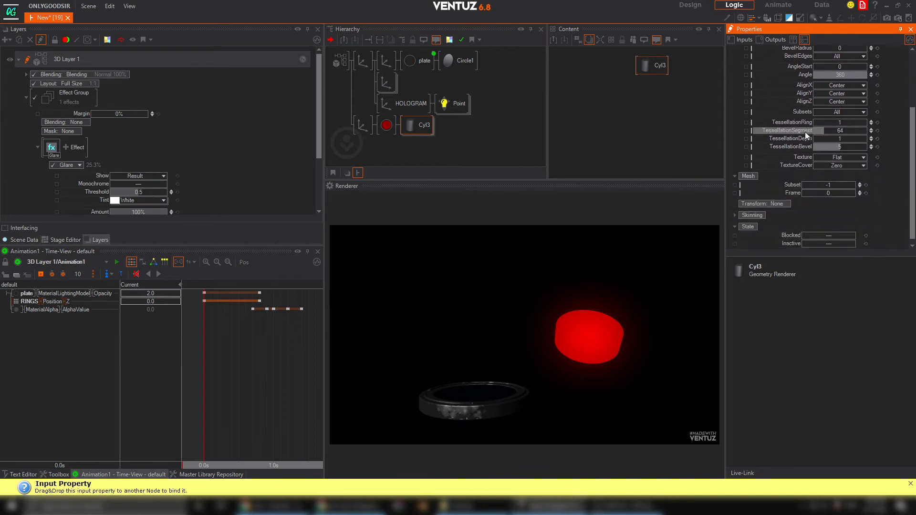
pyautogui.click(413, 125)
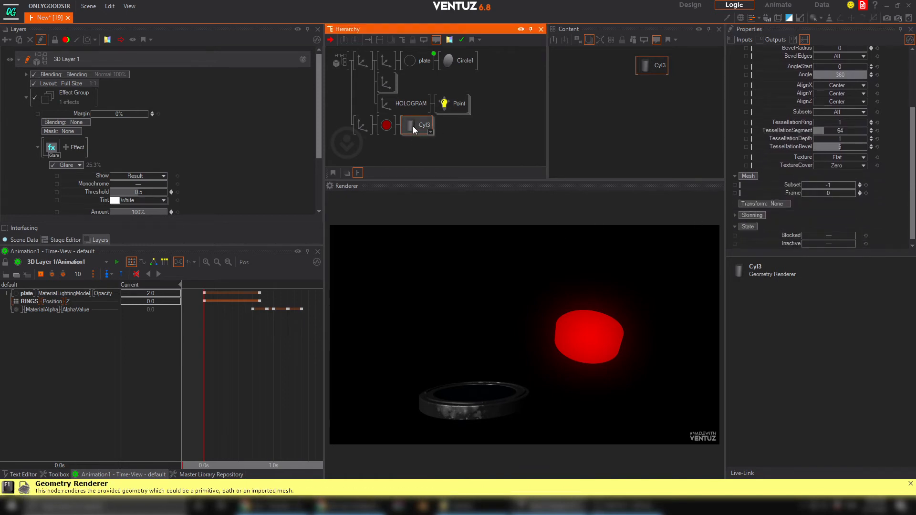
pyautogui.scroll(3, 797, 171)
pyautogui.scroll(-1, 814, 141)
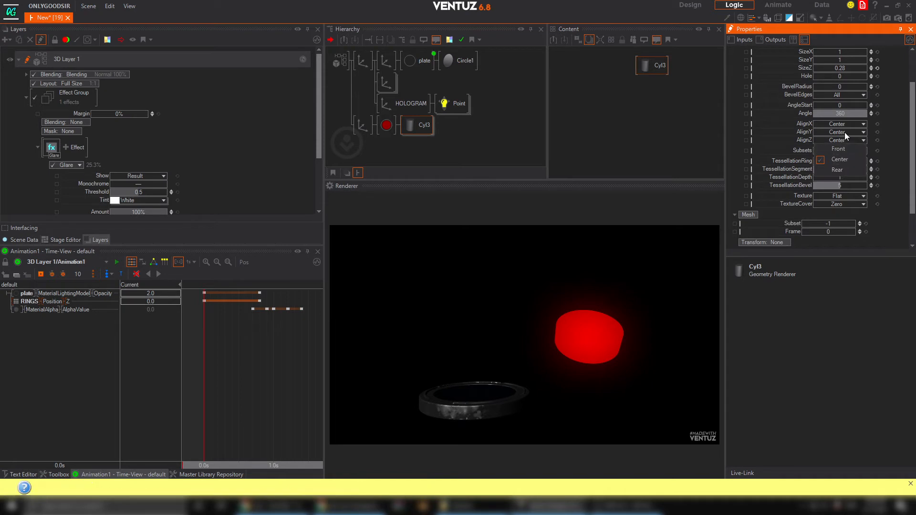
pyautogui.click(851, 132)
pyautogui.click(842, 140)
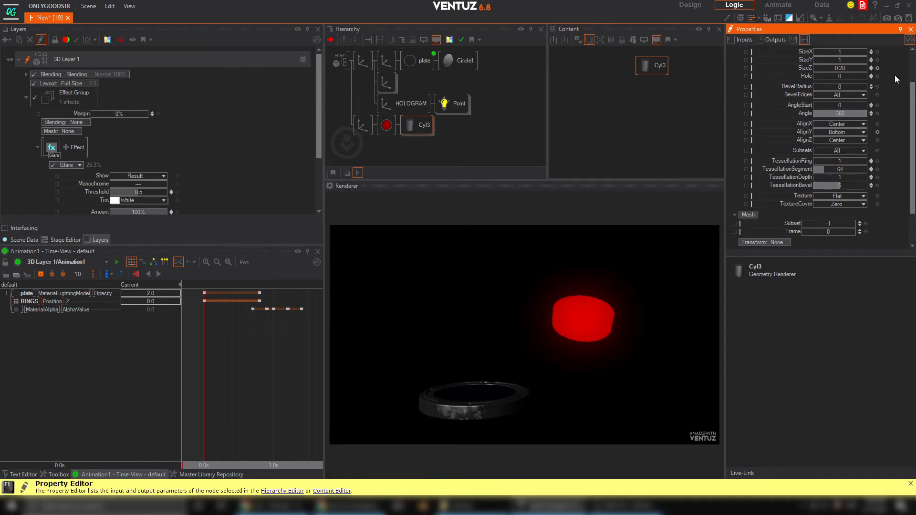
pyautogui.moveTo(813, 71); pyautogui.dragTo(835, 70)
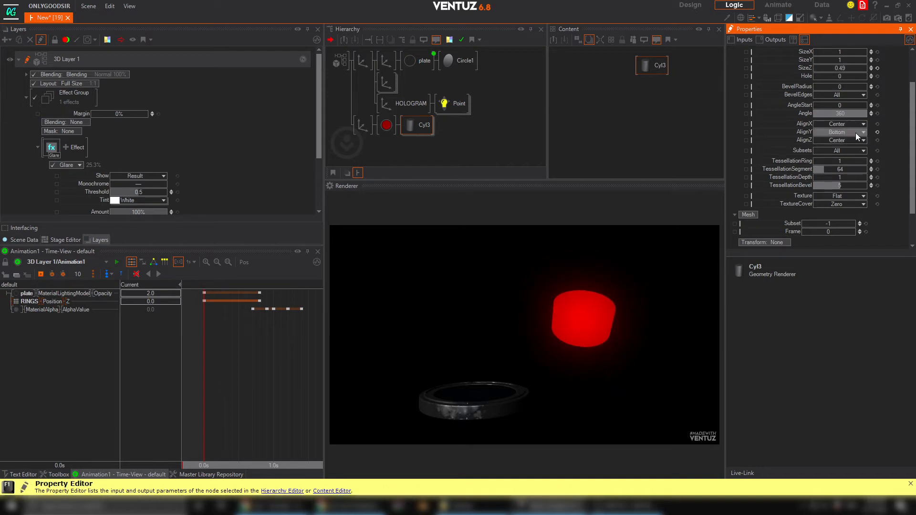
pyautogui.moveTo(856, 136); pyautogui.dragTo(866, 133)
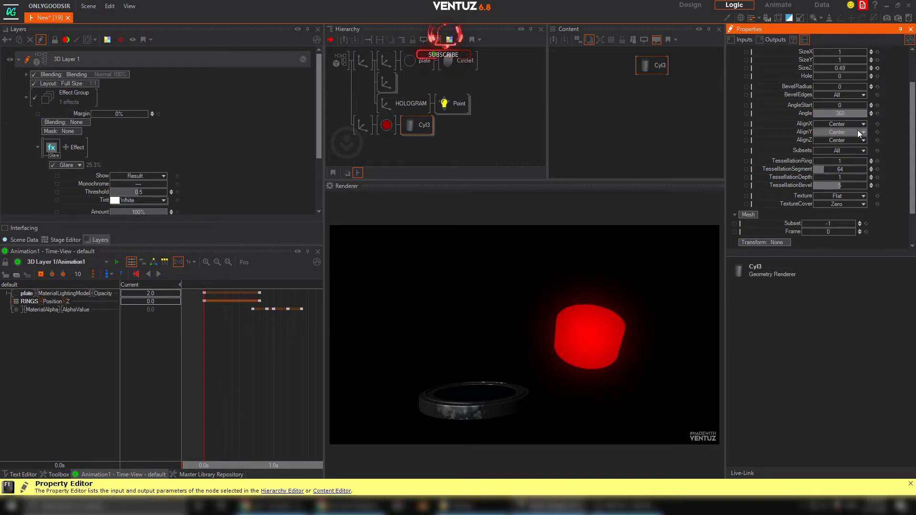
# Set the red cylinder's Z alignment to Rear and reduce its SizeZ to 0.29.
pyautogui.click(858, 138)
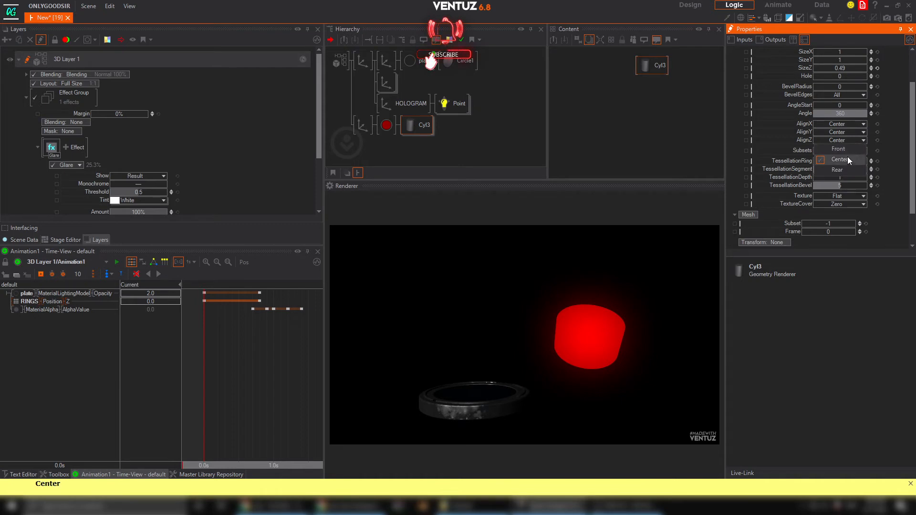
pyautogui.click(843, 170)
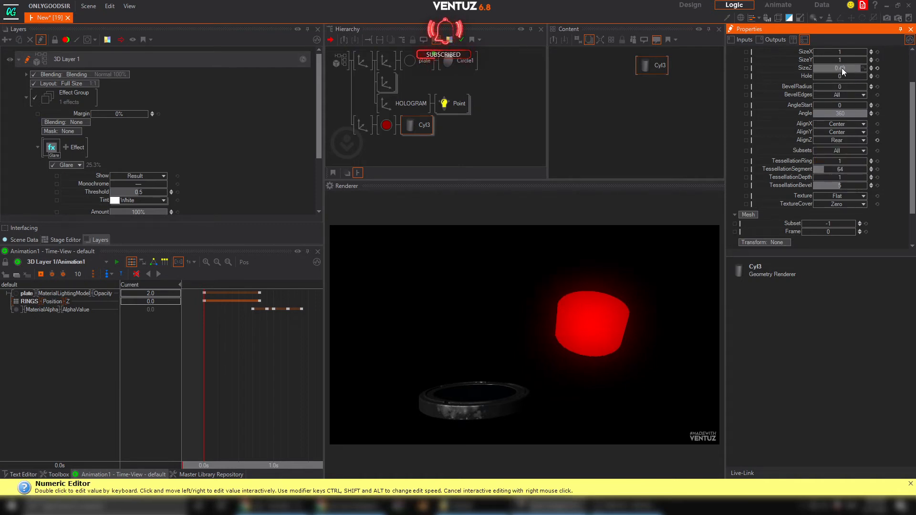
pyautogui.moveTo(841, 68)
pyautogui.mouseDown()
pyautogui.moveTo(813, 68)
pyautogui.moveTo(836, 68)
pyautogui.mouseUp()
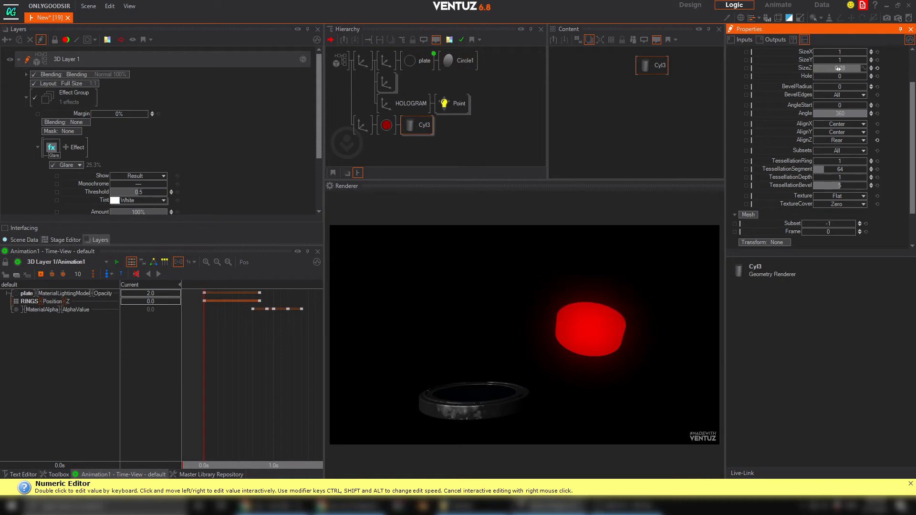
# Add a Mover node to the content below the cylinder node.
pyautogui.doubleClick(685, 106)
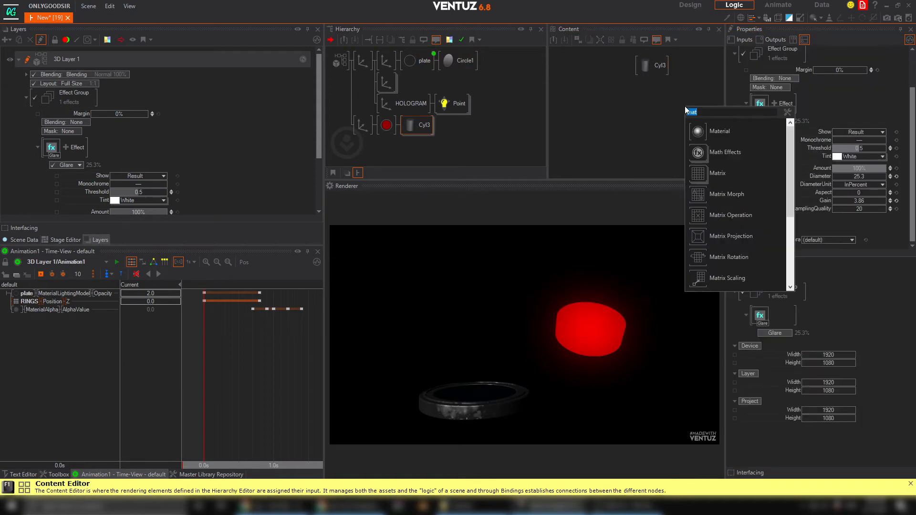
pyautogui.write('mover')
pyautogui.click(702, 138)
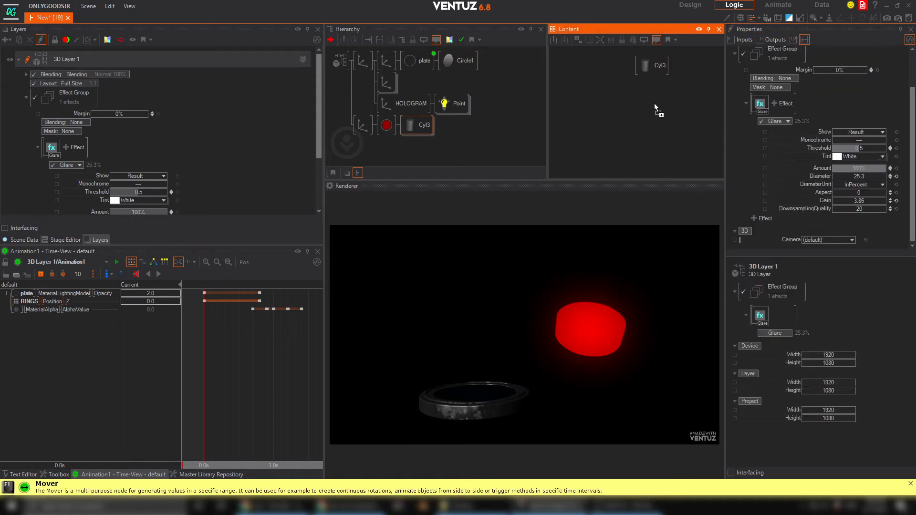
pyautogui.click(654, 103)
# Set the new Mover's Max to 0.29, matching the cylinder's SizeZ.
pyautogui.click(656, 67)
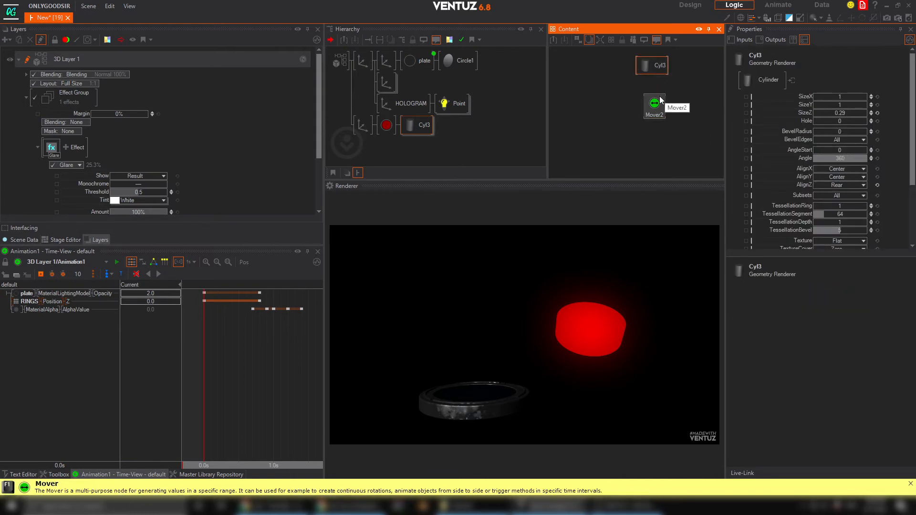
pyautogui.click(655, 103)
pyautogui.click(659, 66)
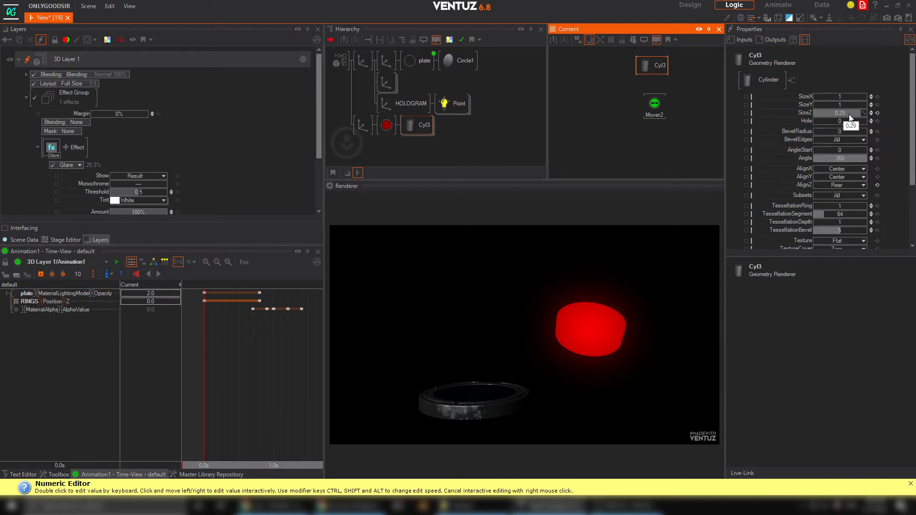
pyautogui.click(653, 103)
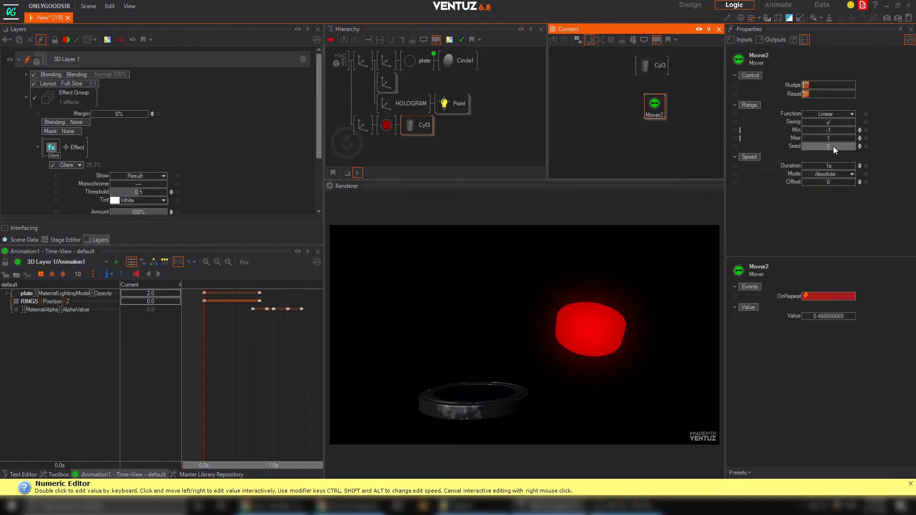
pyautogui.doubleClick(837, 138)
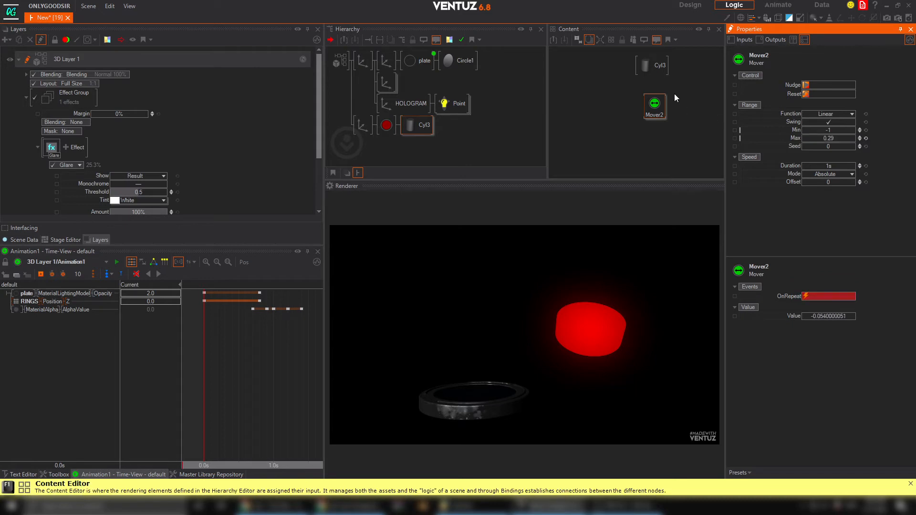
# Reduce the cylinder's SizeZ to 0.01 and set the Mover's Min to the same value.
pyautogui.click(652, 67)
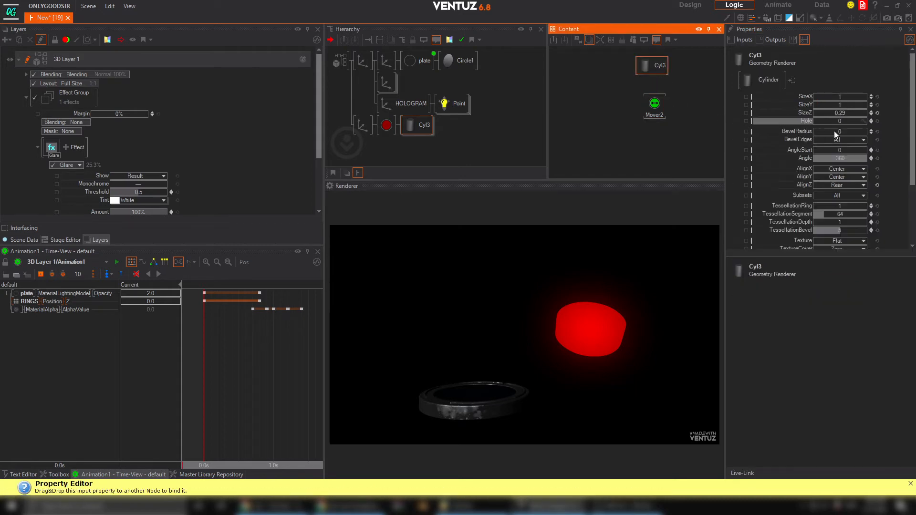
pyautogui.moveTo(846, 113); pyautogui.dragTo(834, 113)
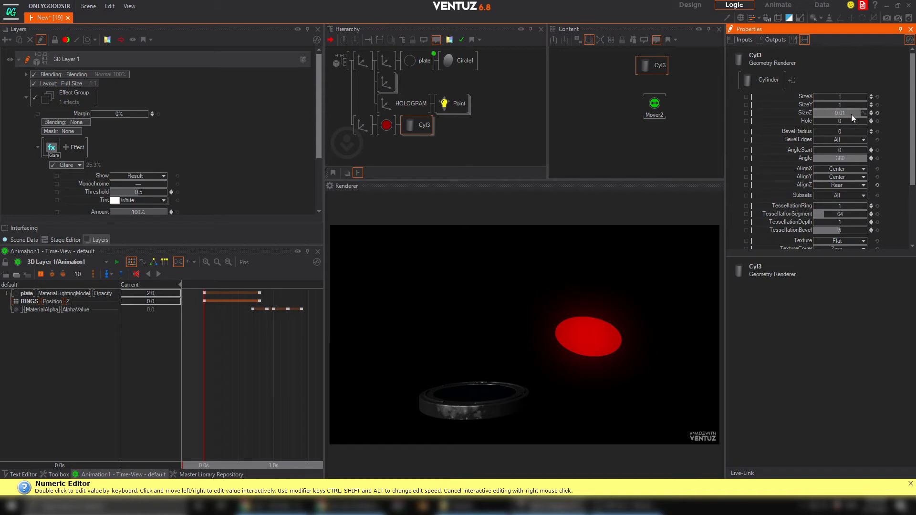
pyautogui.click(660, 70)
pyautogui.click(660, 107)
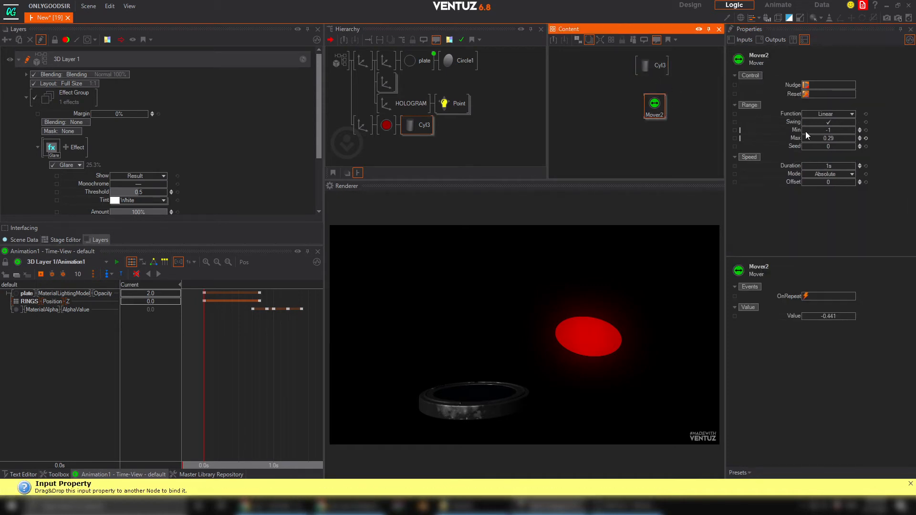
pyautogui.doubleClick(839, 130)
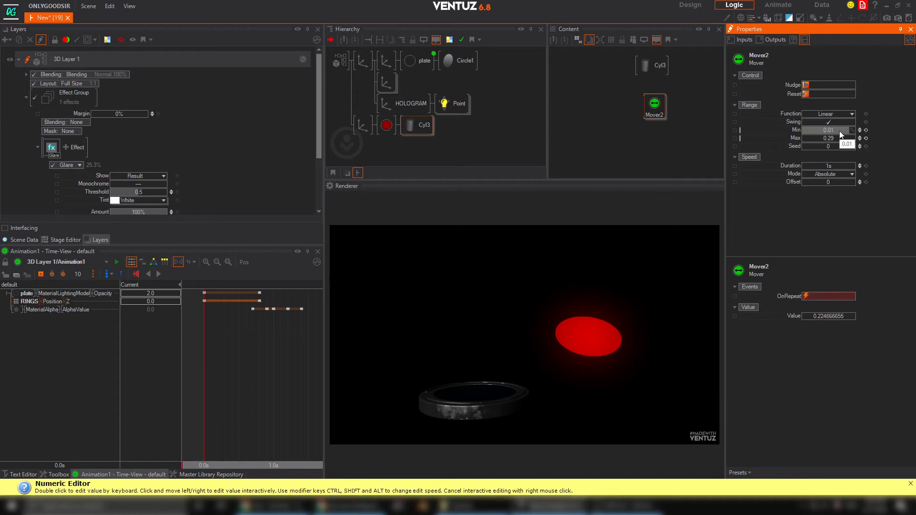
# Bind the red cylinder's SizeZ to the Mover's output value.
pyautogui.click(654, 76)
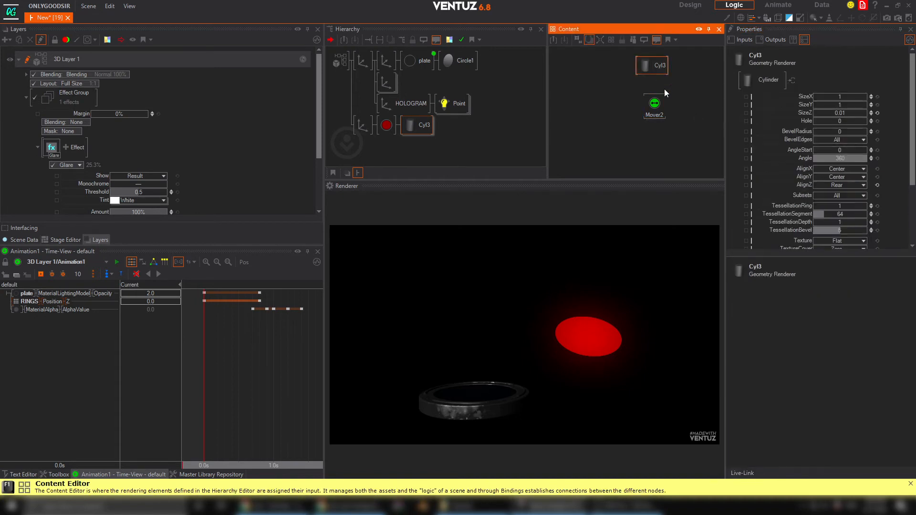
pyautogui.click(661, 106)
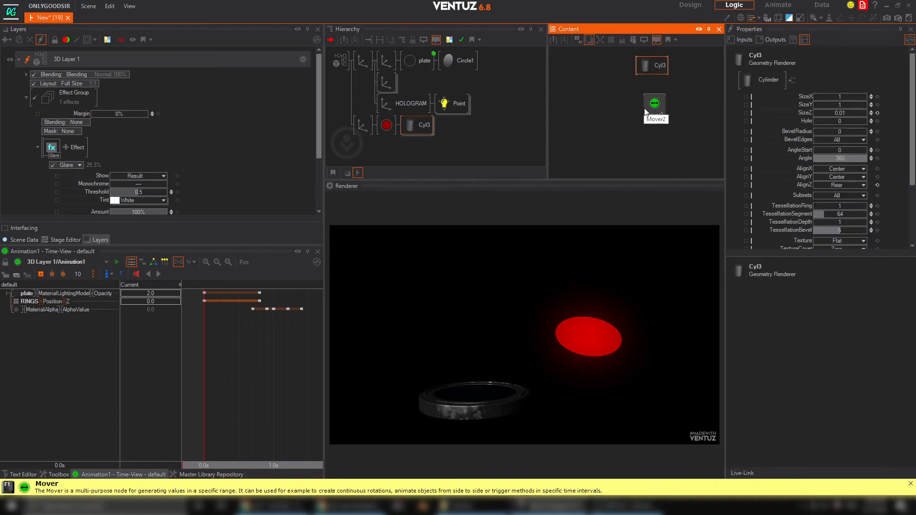
pyautogui.click(655, 71)
pyautogui.click(805, 113)
pyautogui.moveTo(696, 120); pyautogui.dragTo(653, 102)
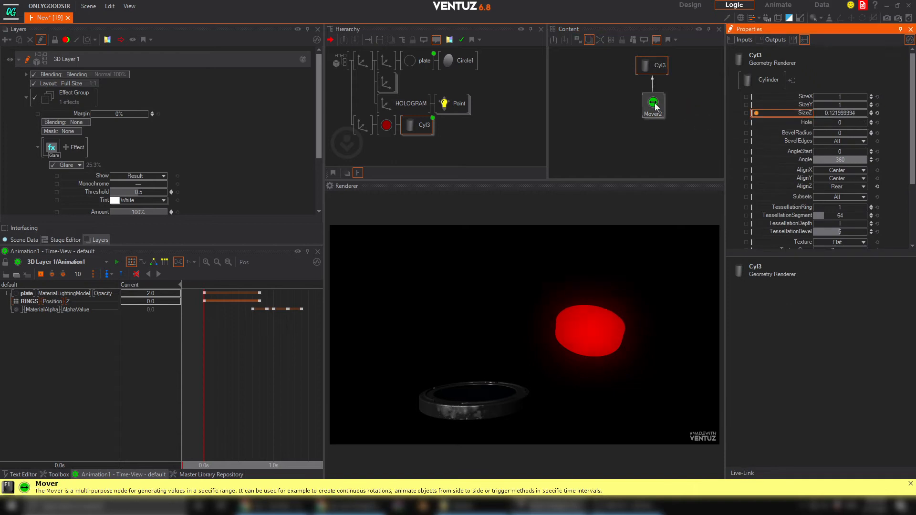
# Set the Mover's speed mode to OneShot.
pyautogui.click(653, 104)
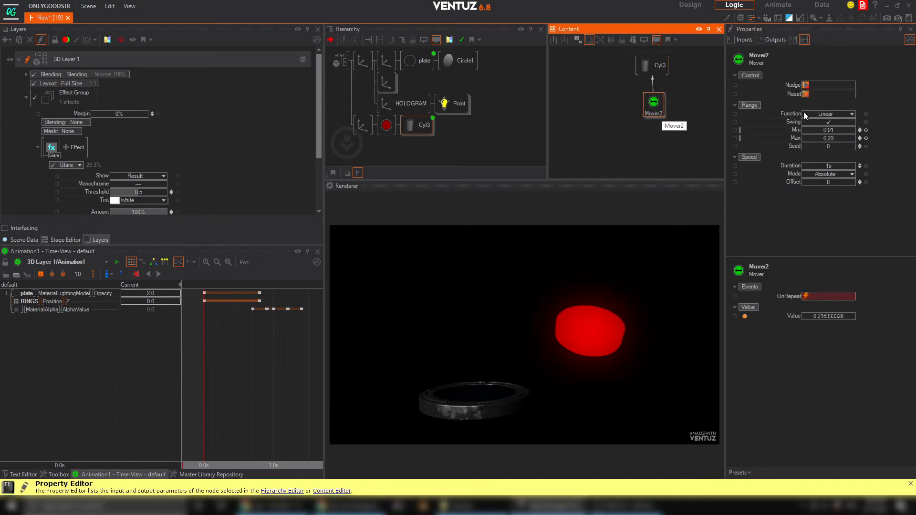
pyautogui.click(815, 173)
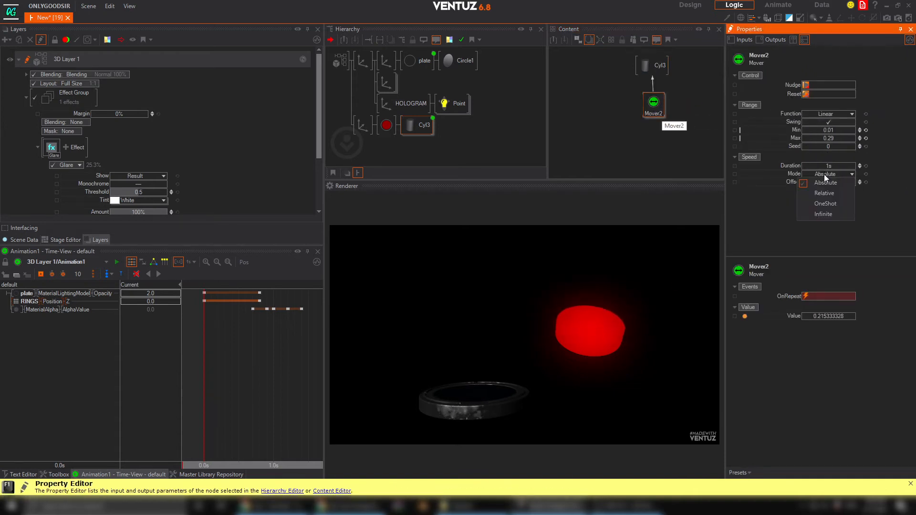
pyautogui.click(828, 202)
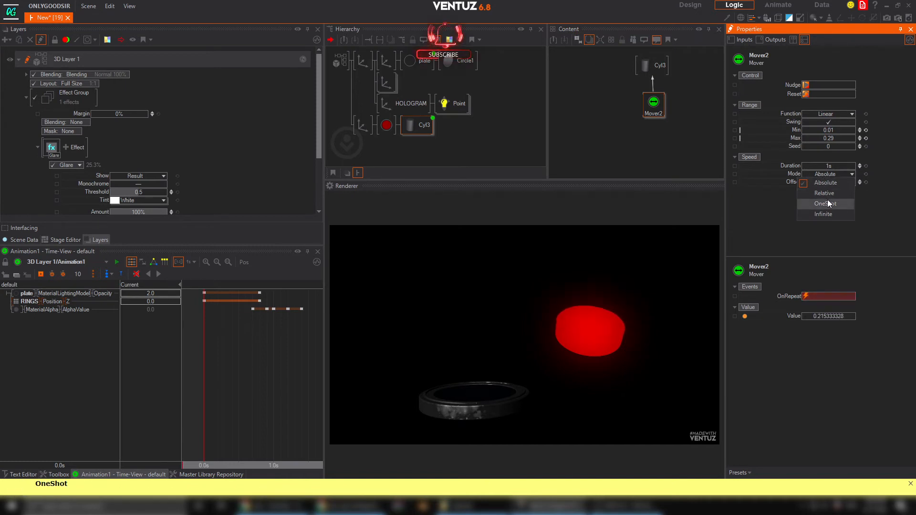
# Reverse the Mover's range by setting Min to 0.29 and Max to 0.01.
pyautogui.doubleClick(837, 129)
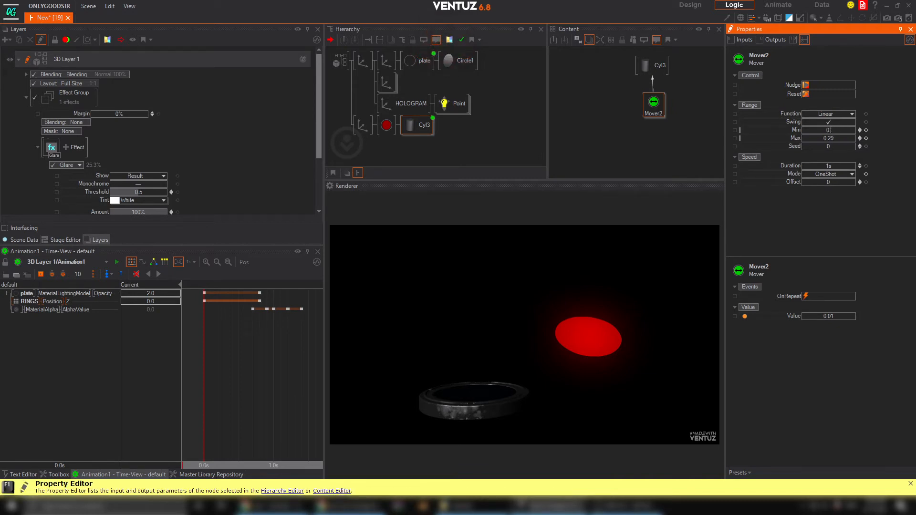
pyautogui.write('0.29')
pyautogui.press('Return')
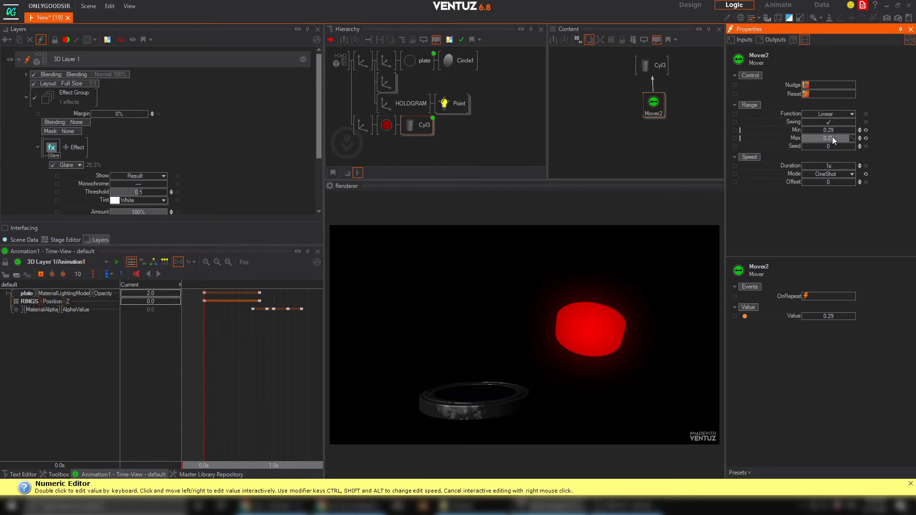
pyautogui.doubleClick(843, 139)
pyautogui.write('0.01')
pyautogui.press('Return')
# Trigger the Mover's Nudge repeatedly to test the cylinder's pressing motion.
pyautogui.click(806, 86)
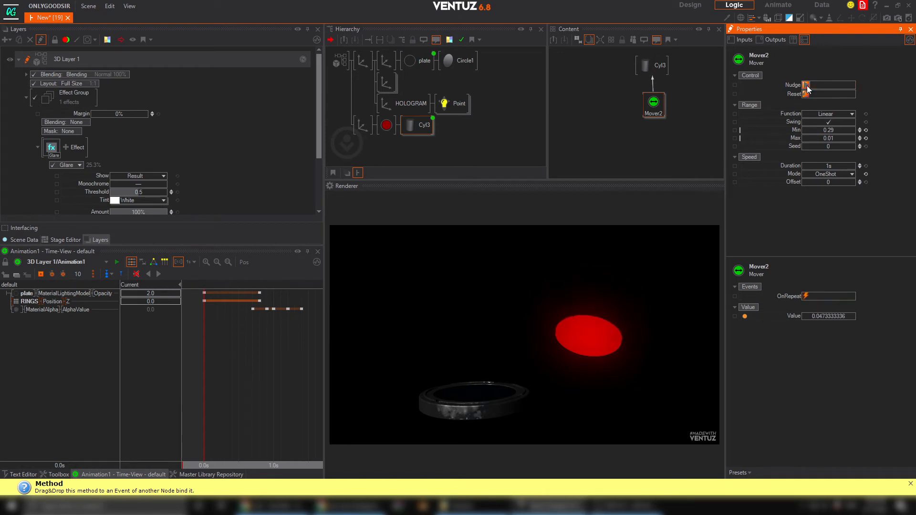
pyautogui.click(807, 86)
pyautogui.click(807, 87)
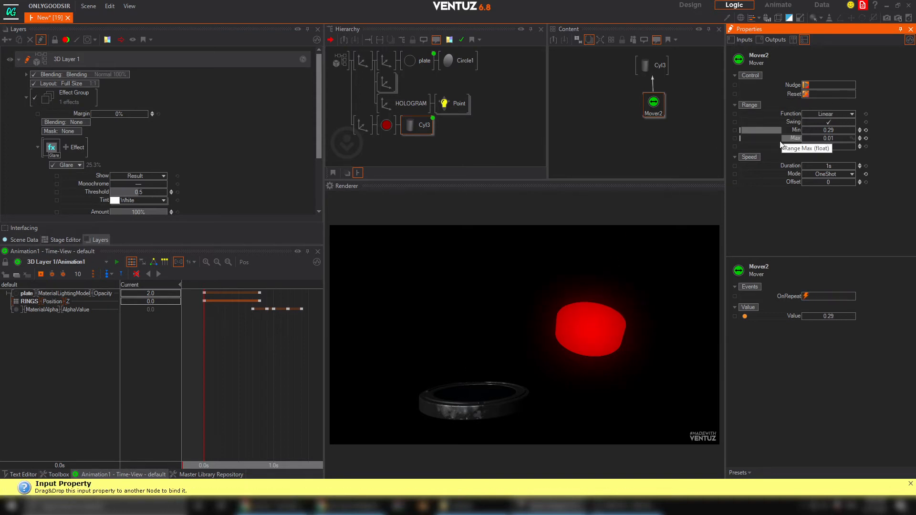
# Change the red cylinder's material stage to Phong and set its Sharpness to 72.
pyautogui.click(417, 125)
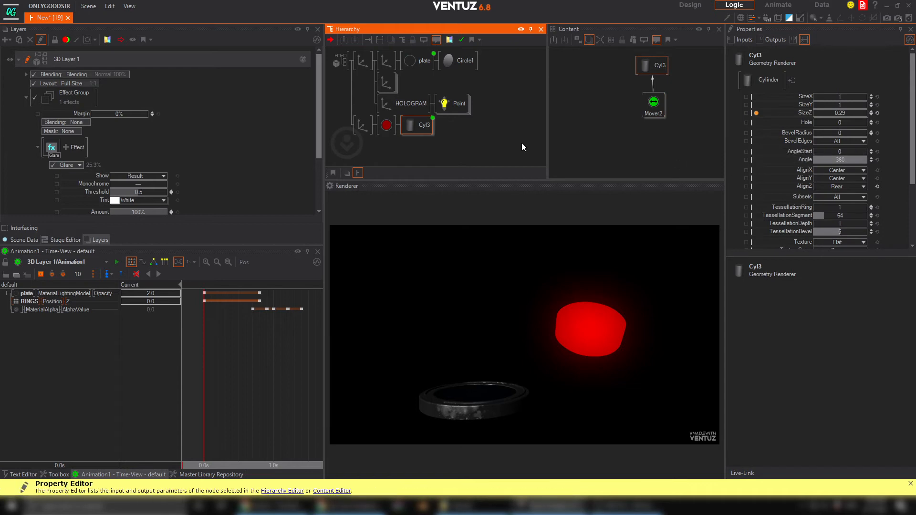
pyautogui.click(386, 125)
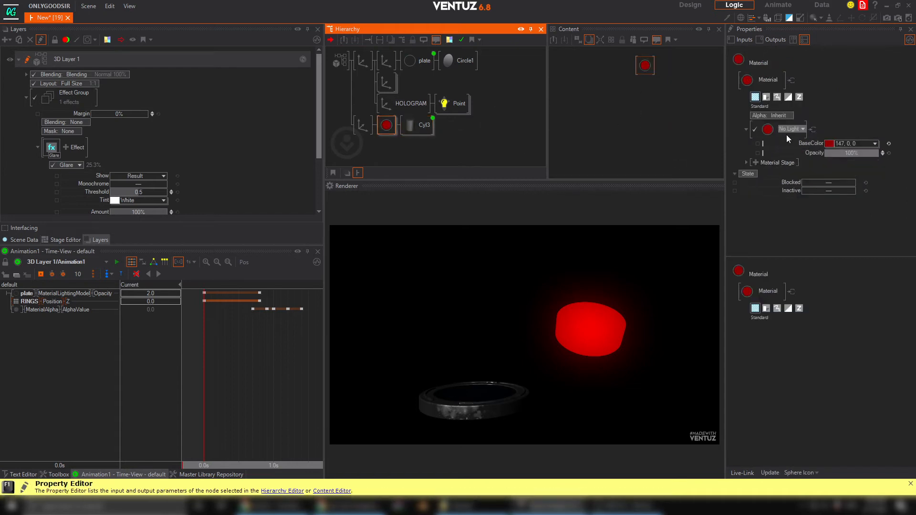
pyautogui.click(787, 132)
pyautogui.click(759, 179)
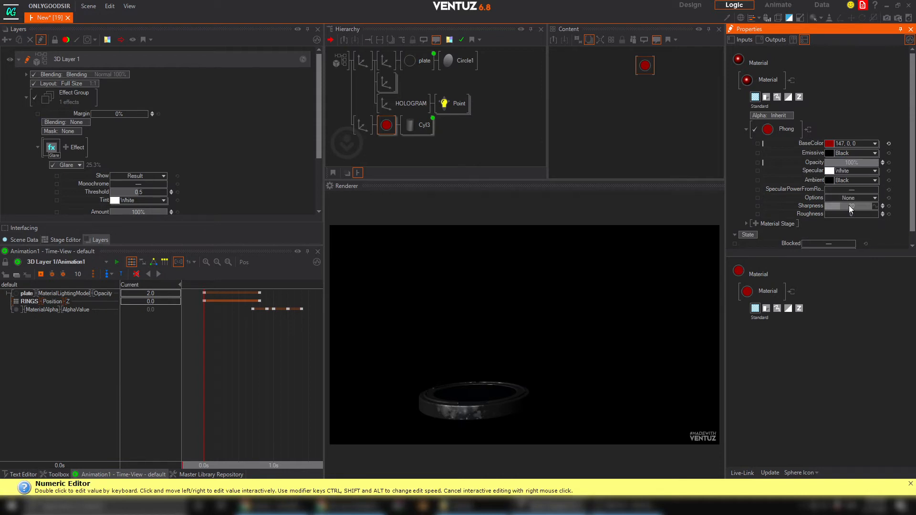
pyautogui.moveTo(849, 206); pyautogui.dragTo(873, 204)
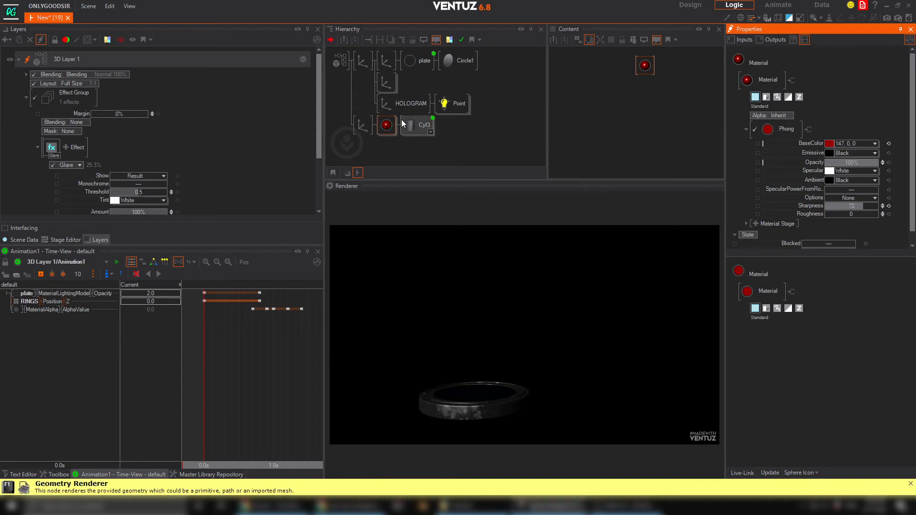
# Add a Point Light to the red cylinder's branch, directly before its material.
pyautogui.click(360, 122)
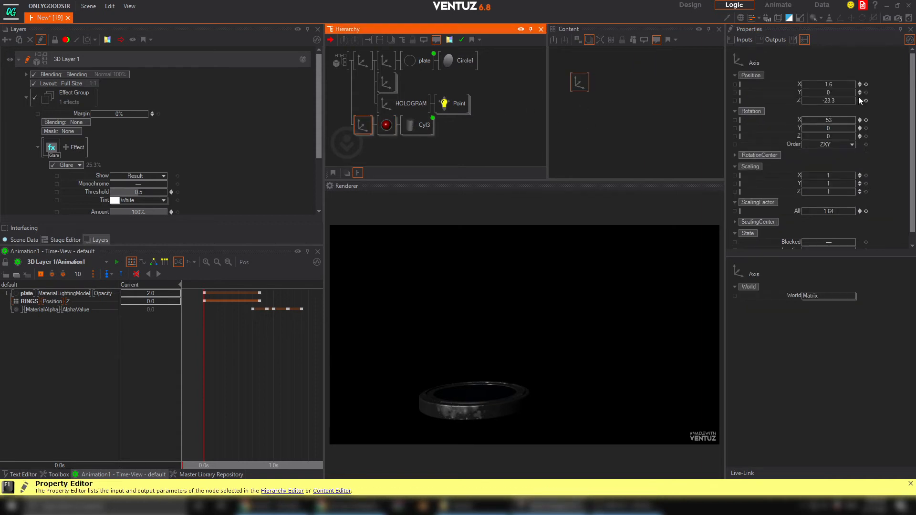
pyautogui.click(502, 129)
pyautogui.doubleClick(502, 129)
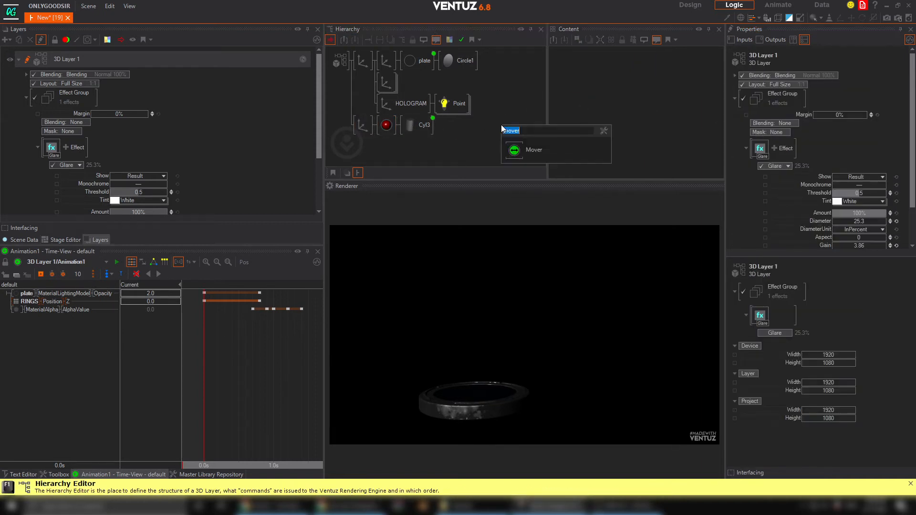
pyautogui.write('poin')
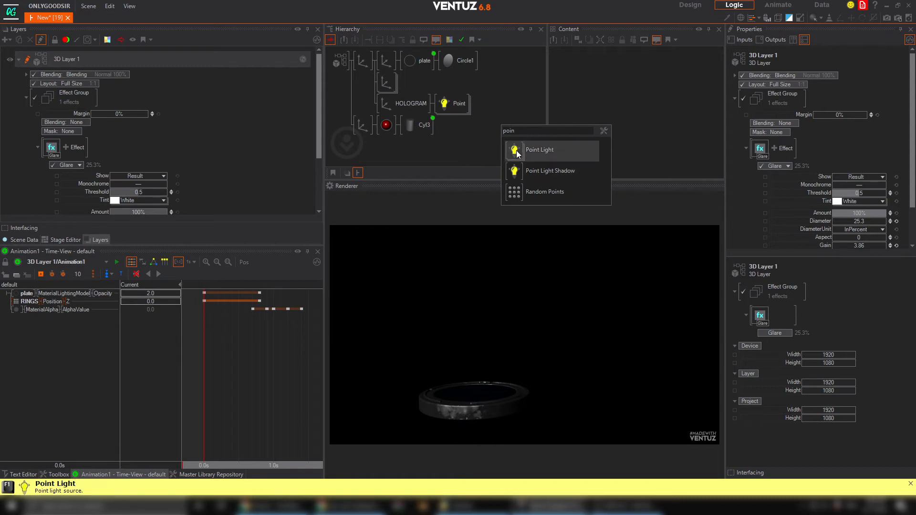
pyautogui.click(516, 148)
pyautogui.click(425, 147)
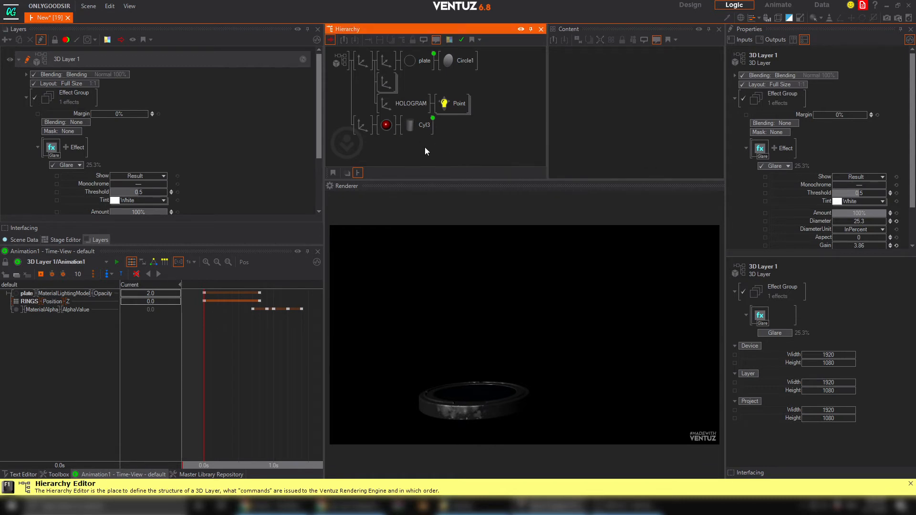
pyautogui.doubleClick(424, 148)
pyautogui.write('poin')
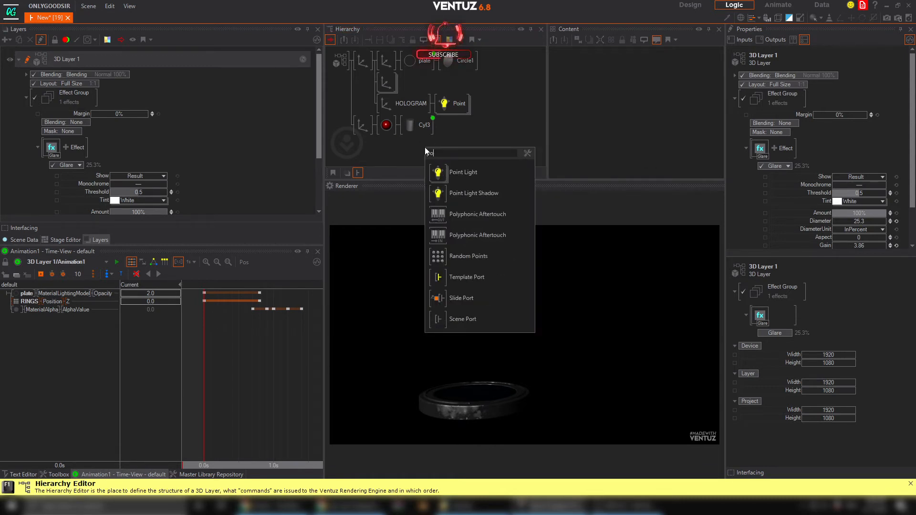
pyautogui.click(440, 175)
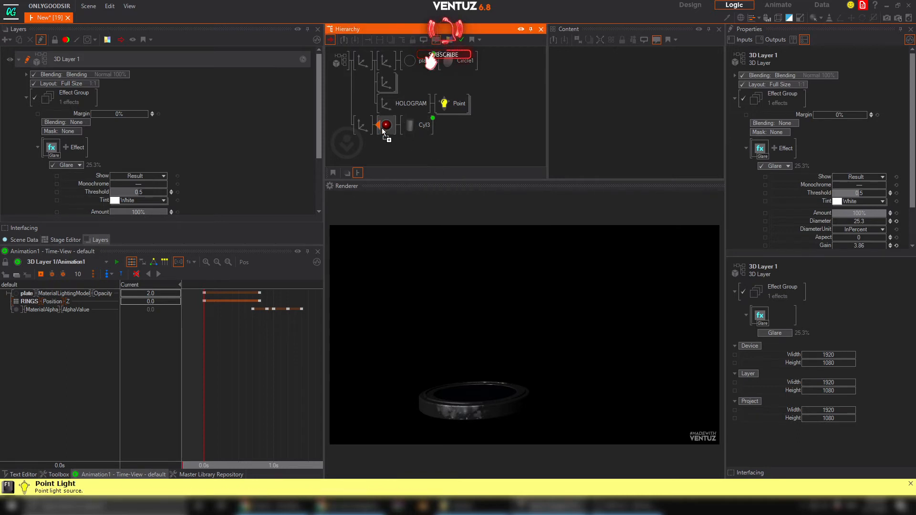
pyautogui.click(389, 126)
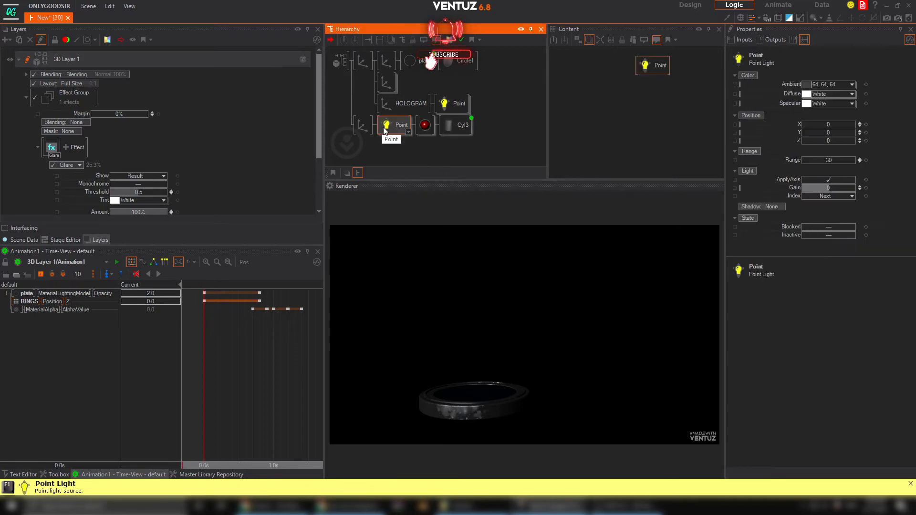
# Show the light helpers, set the new point light's Range to -0.5, X to 0.2 and Z to -0.5, and raise its Gain.
pyautogui.click(829, 19)
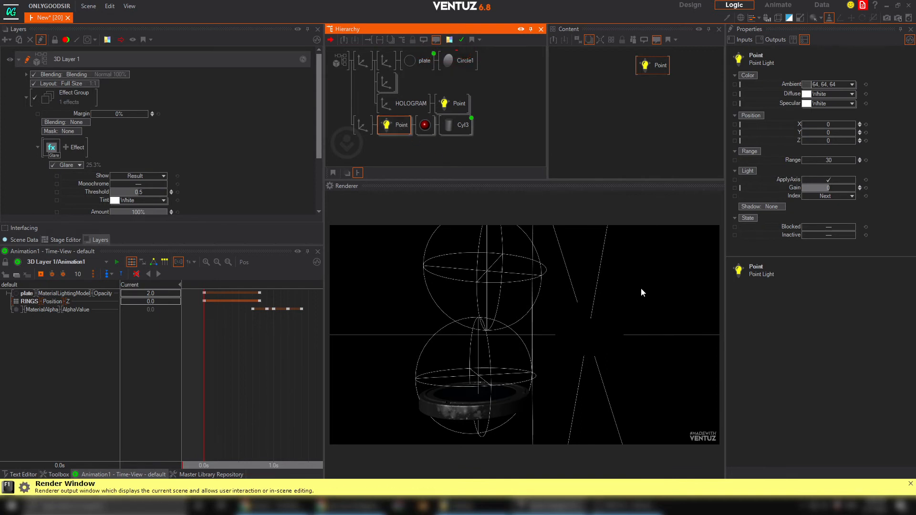
pyautogui.moveTo(836, 160); pyautogui.dragTo(830, 141)
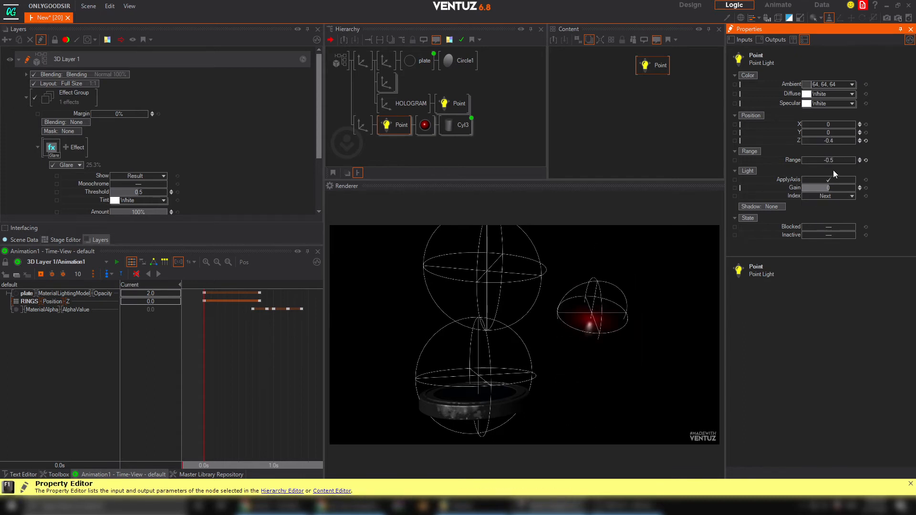
pyautogui.moveTo(854, 190); pyautogui.dragTo(854, 190)
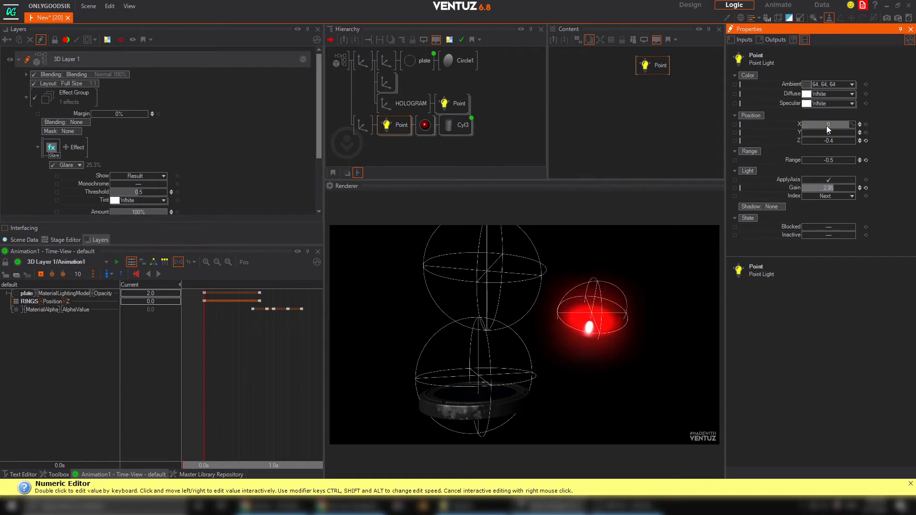
pyautogui.moveTo(830, 142)
pyautogui.mouseDown()
pyautogui.moveTo(838, 142)
pyautogui.moveTo(826, 145)
pyautogui.moveTo(821, 125)
pyautogui.moveTo(830, 125)
pyautogui.moveTo(823, 139)
pyautogui.moveTo(828, 125)
pyautogui.mouseUp()
# Delete the point light from the red cylinder's branch.
pyautogui.click(403, 126)
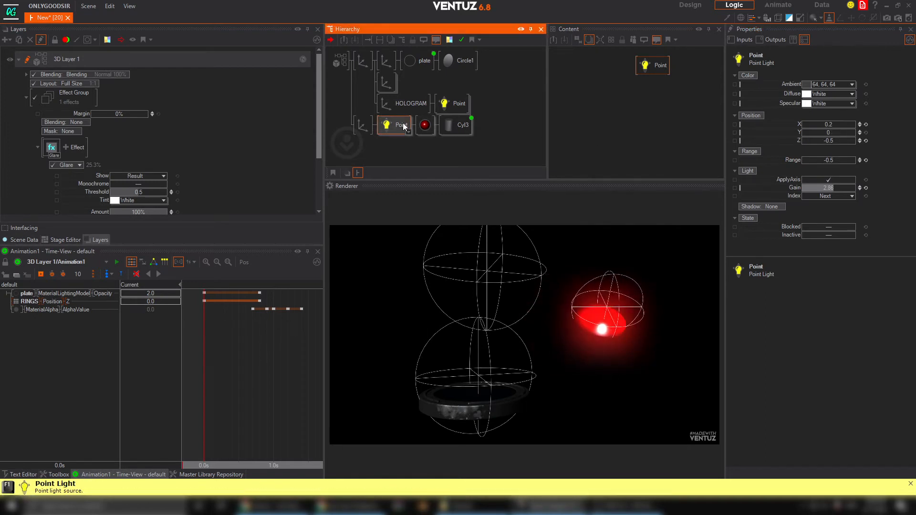
pyautogui.press('Delete')
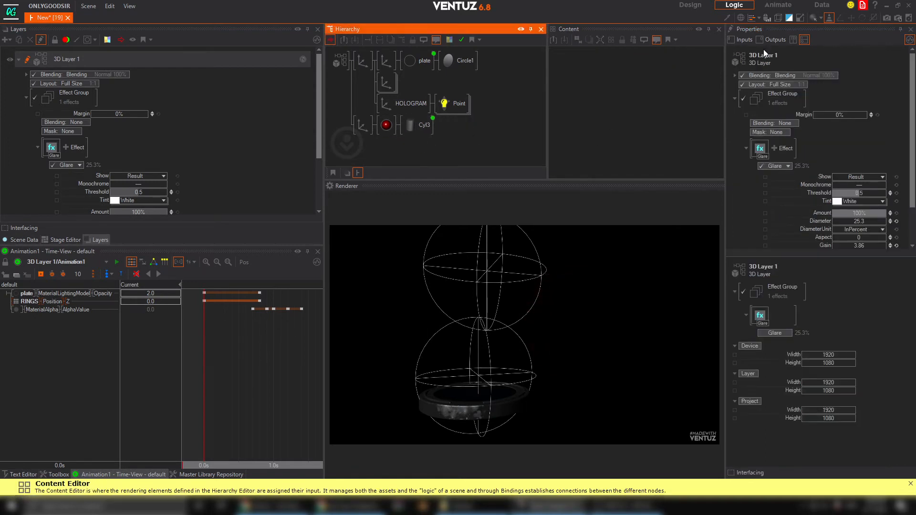
# Change the lighting model of the red cylinder's material to No Light.
pyautogui.click(388, 126)
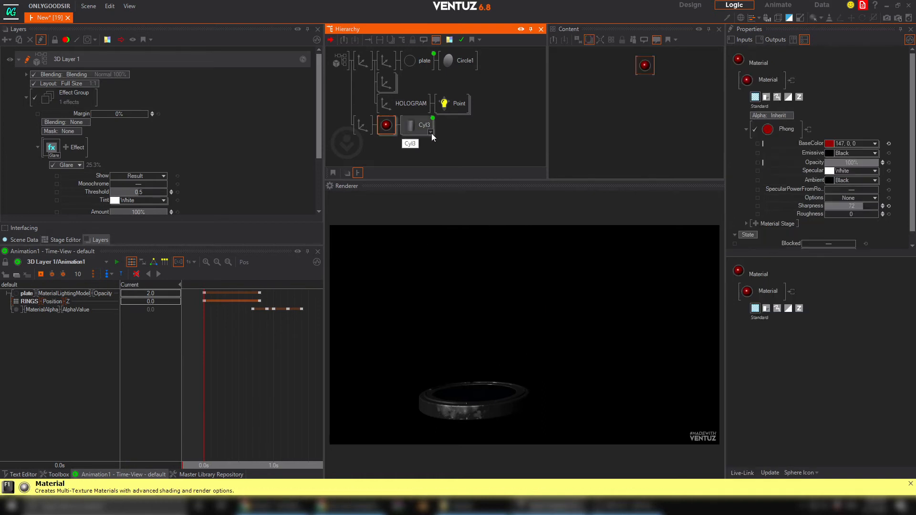
pyautogui.moveTo(646, 69); pyautogui.dragTo(615, 79)
pyautogui.click(783, 130)
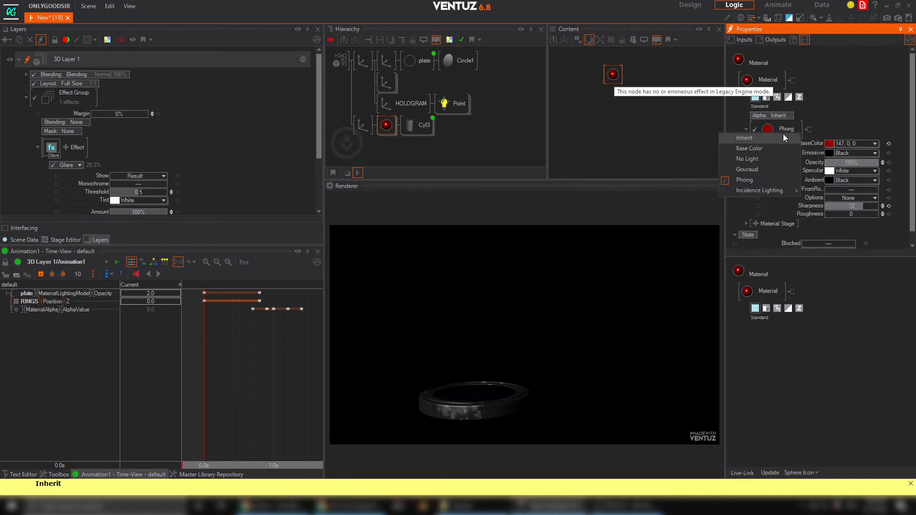
pyautogui.click(772, 158)
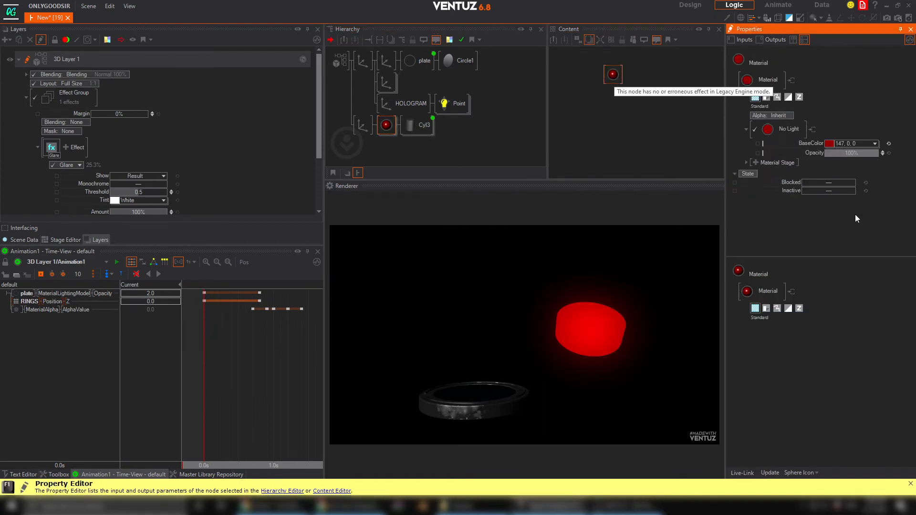
# Add a Texture material stage to the red material and load the image bubble_02.tif into it.
pyautogui.click(755, 162)
pyautogui.moveTo(751, 167)
pyautogui.click(825, 189)
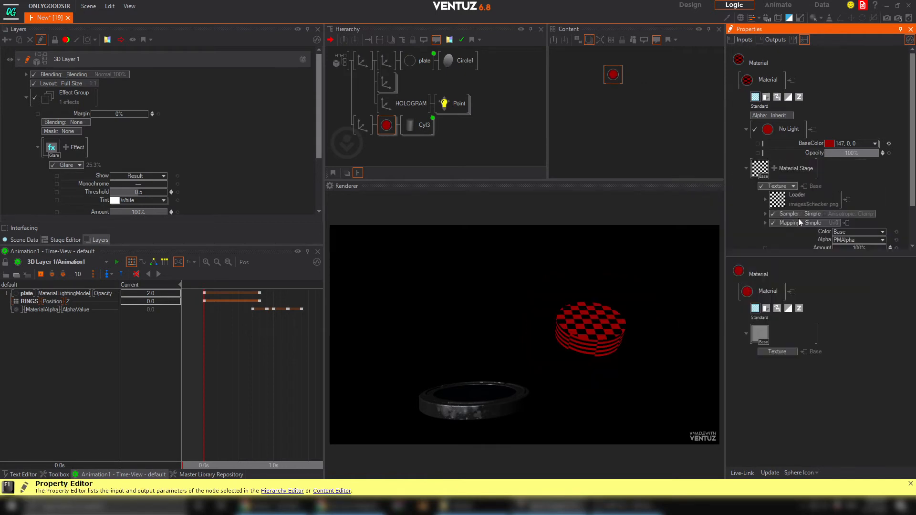
pyautogui.click(809, 196)
pyautogui.moveTo(795, 203)
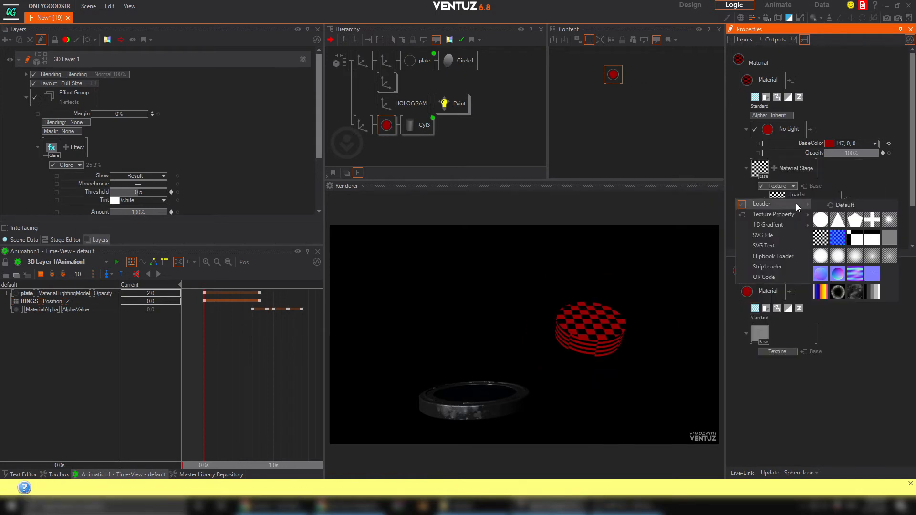
pyautogui.click(775, 203)
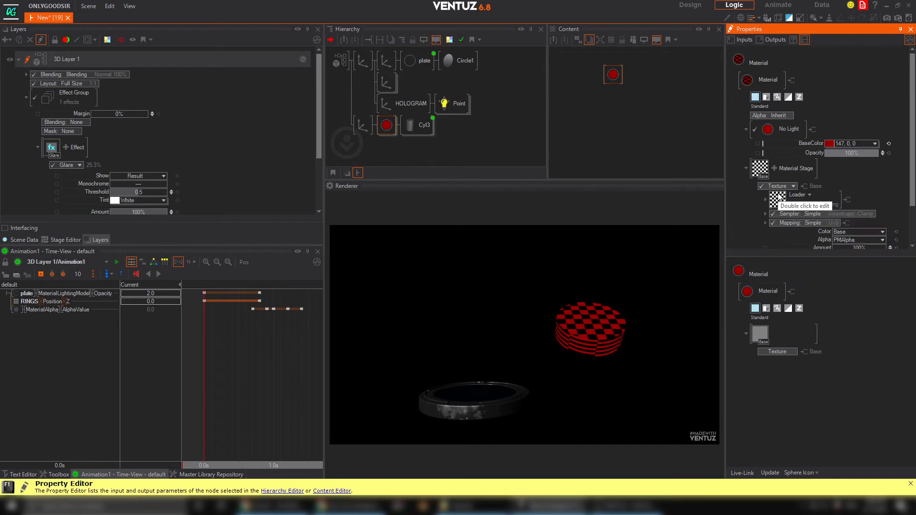
pyautogui.doubleClick(777, 200)
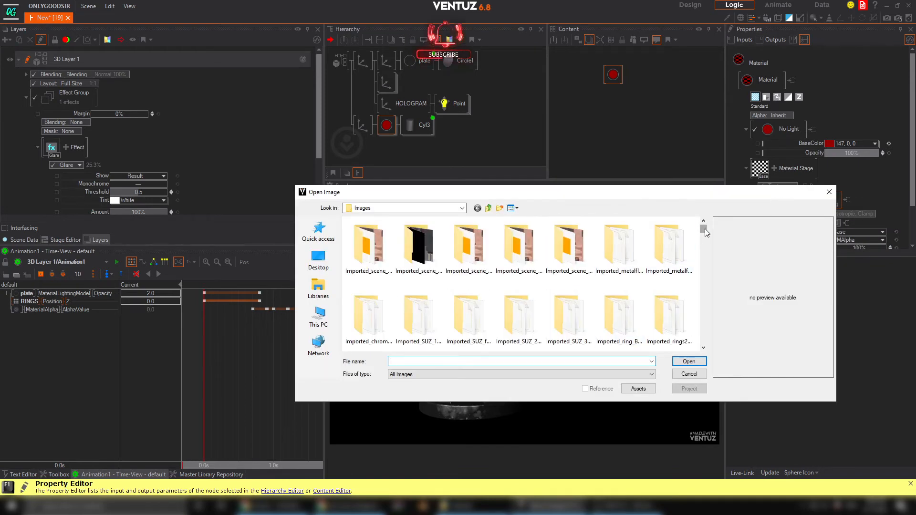
pyautogui.moveTo(705, 228); pyautogui.dragTo(707, 344)
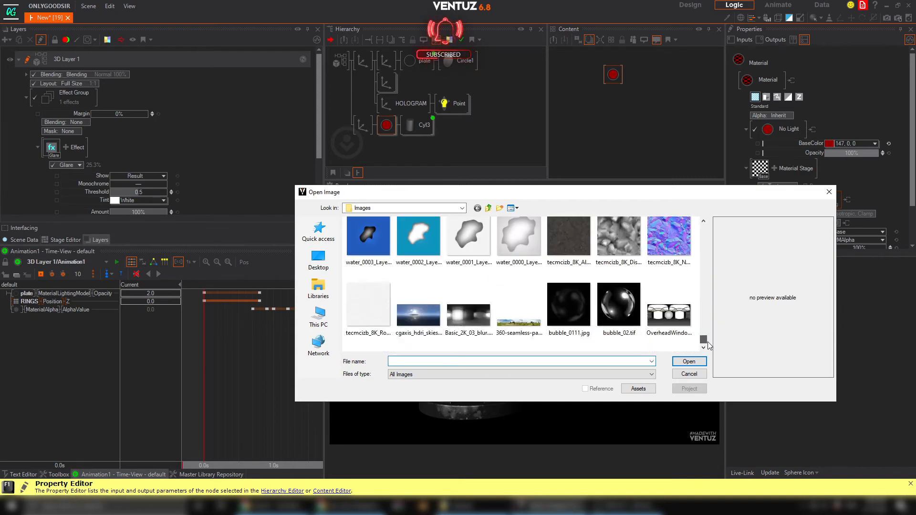
pyautogui.click(614, 311)
pyautogui.click(693, 361)
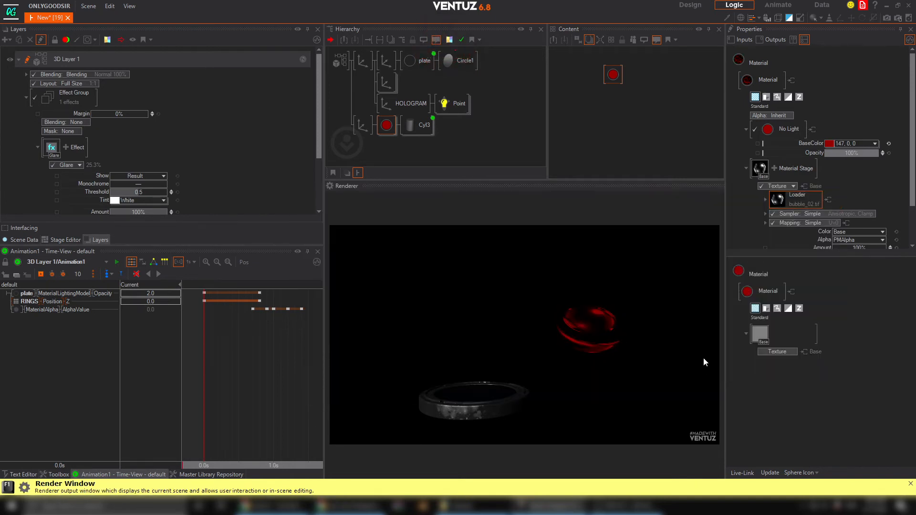
# Set the texture's mapping to 3D Mapping with Camera Space Reflection.
pyautogui.scroll(-2, 873, 233)
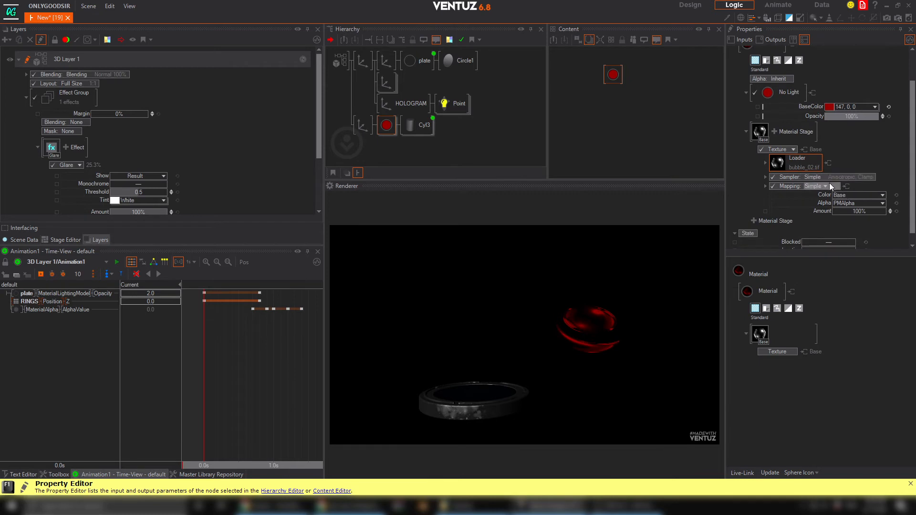
pyautogui.click(813, 186)
pyautogui.moveTo(788, 207)
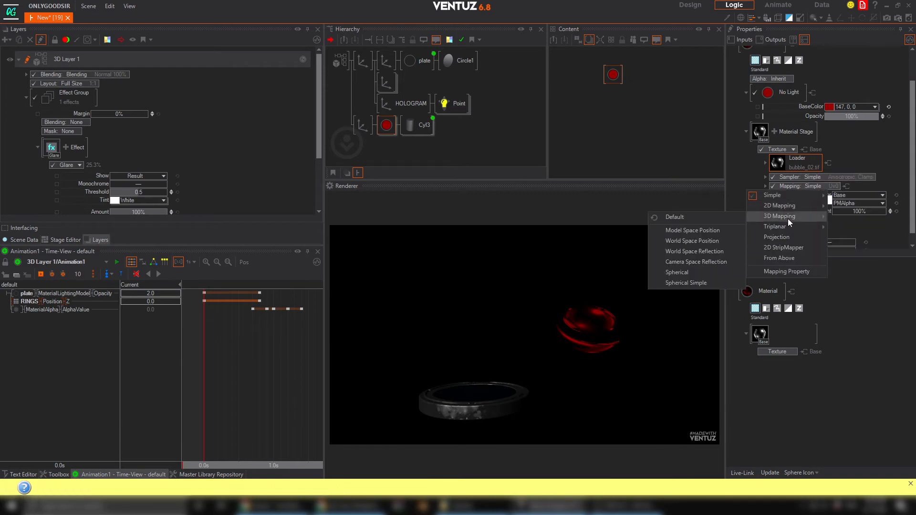
pyautogui.click(714, 261)
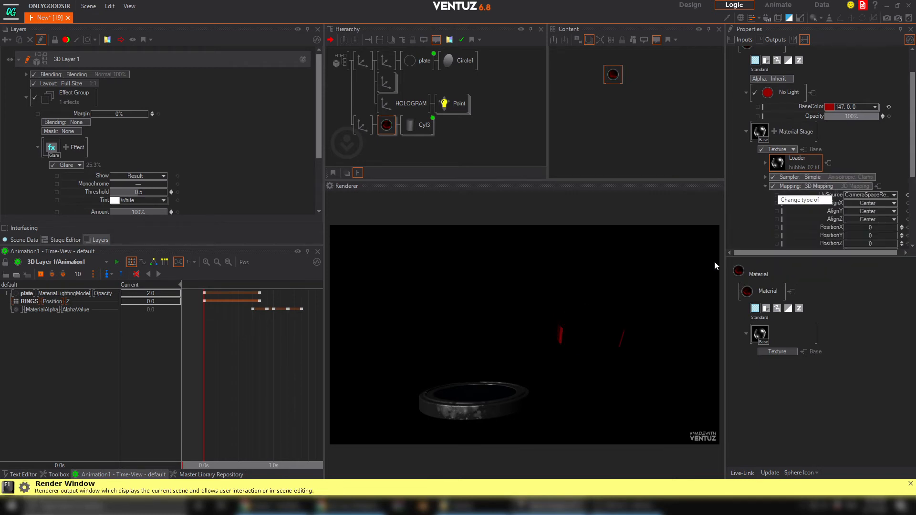
# Set the texture's simple sampler to Anisotropic, Wrap.
pyautogui.scroll(-2, 852, 222)
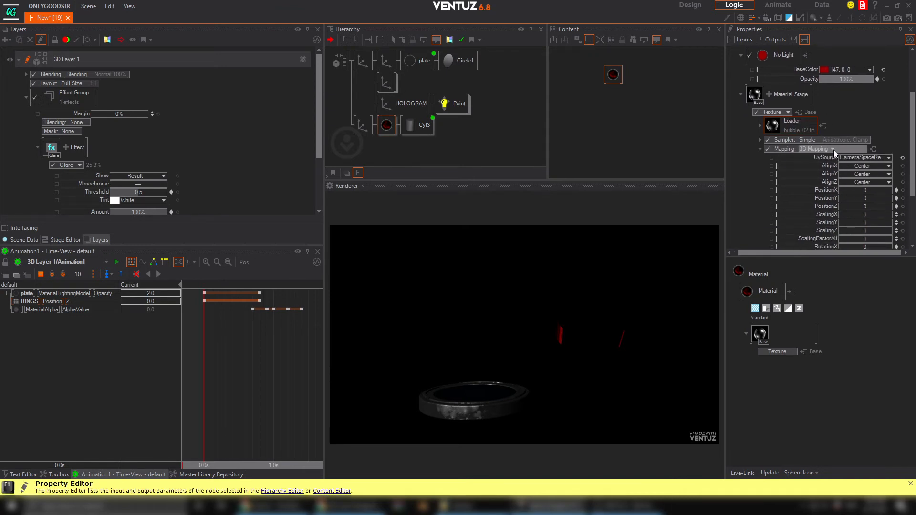
pyautogui.click(820, 141)
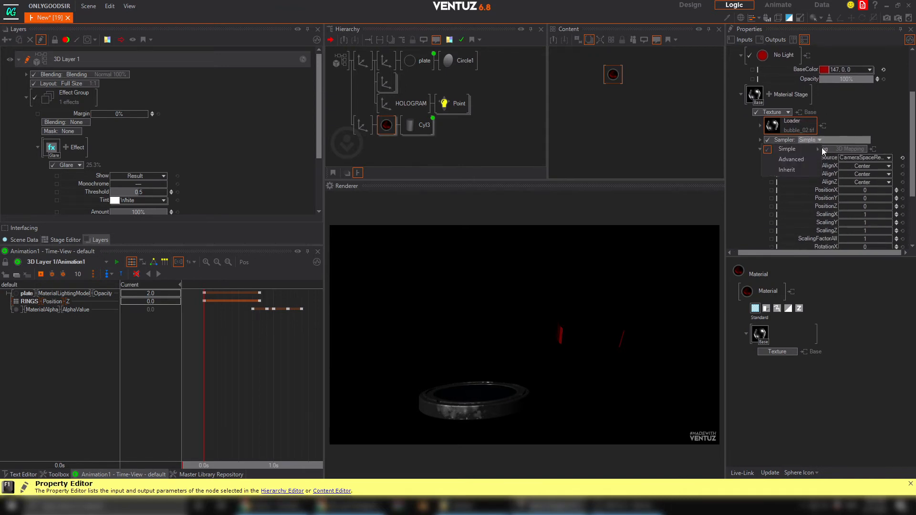
pyautogui.moveTo(803, 150)
pyautogui.click(841, 171)
# Lower the texture's Amount to 85.2% and set the mapping's ScalingFactorAll to -0.164.
pyautogui.scroll(-4, 883, 143)
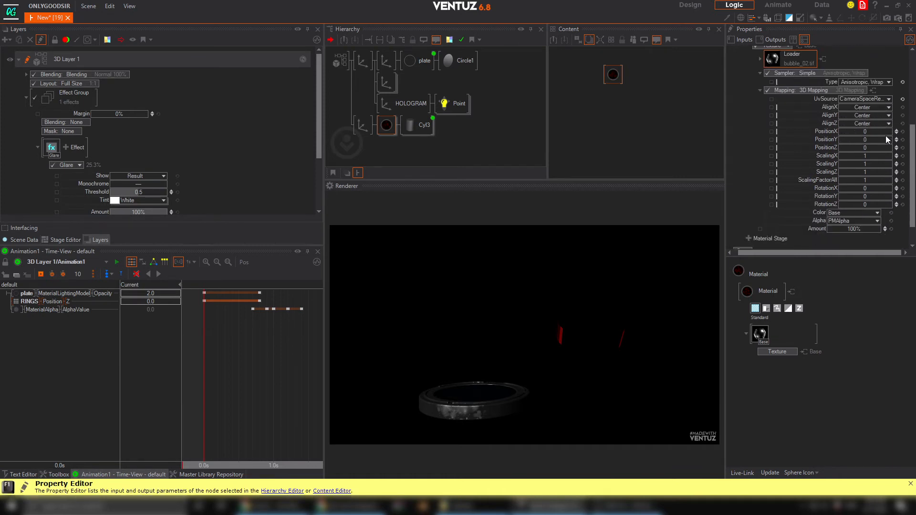
pyautogui.scroll(-1, 882, 143)
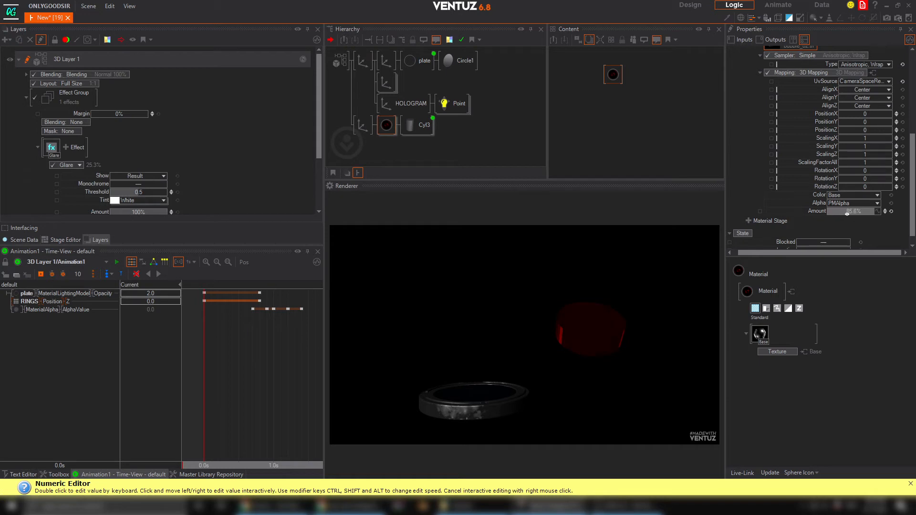
pyautogui.scroll(1, 875, 186)
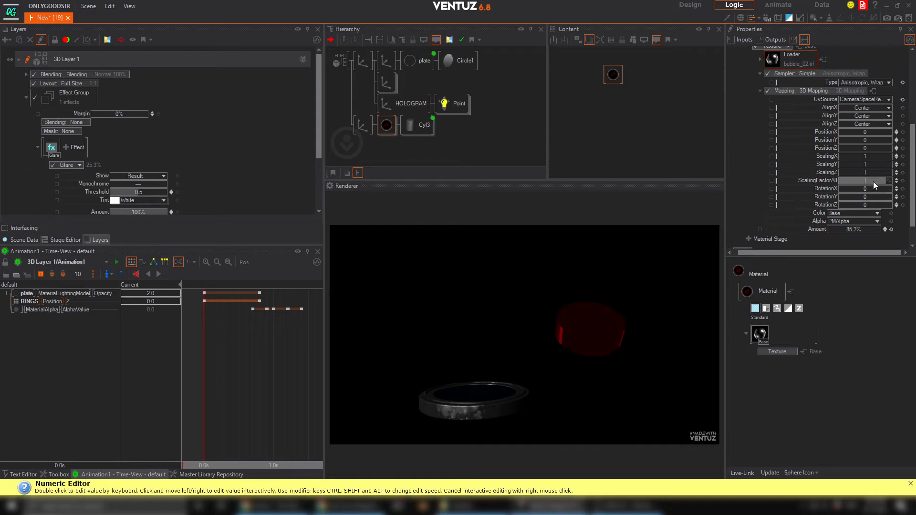
pyautogui.moveTo(854, 181); pyautogui.dragTo(841, 182)
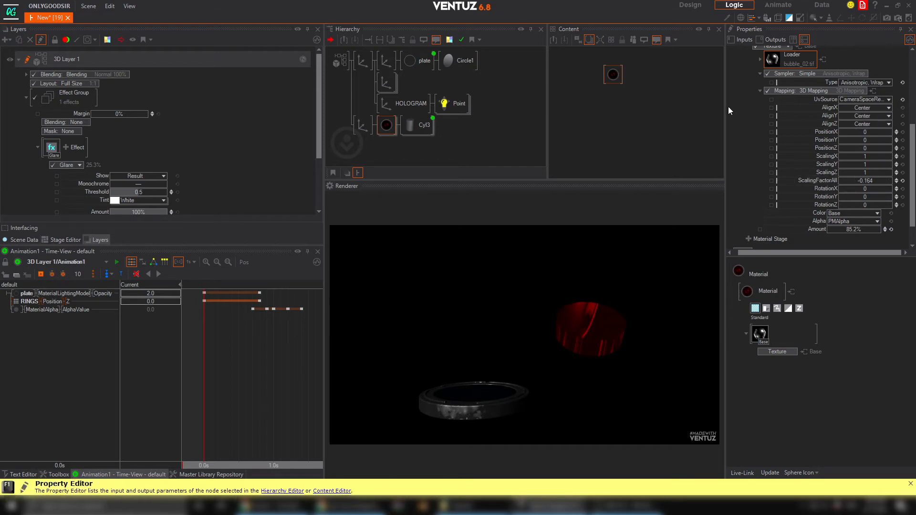
# Select the Mover attached to the cylinder and trigger its Nudge to preview the textured button's press.
pyautogui.scroll(5, 810, 124)
pyautogui.click(415, 125)
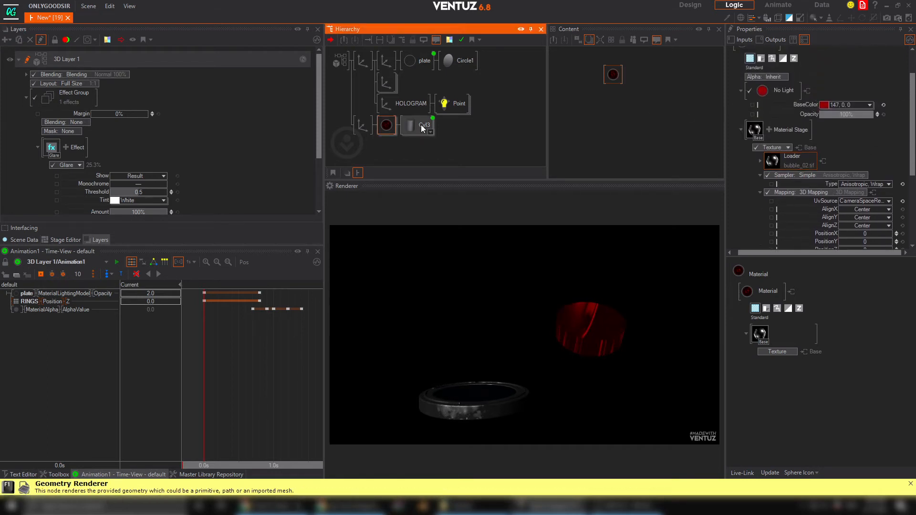
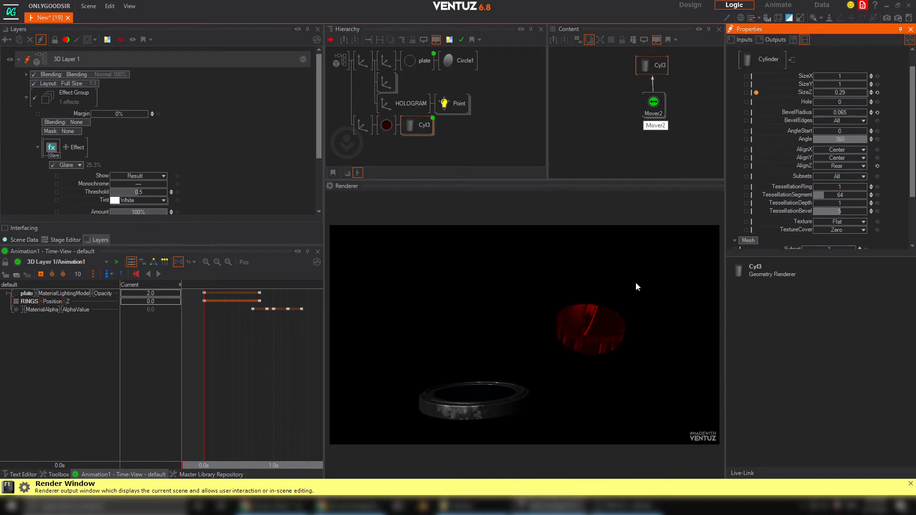
pyautogui.click(653, 102)
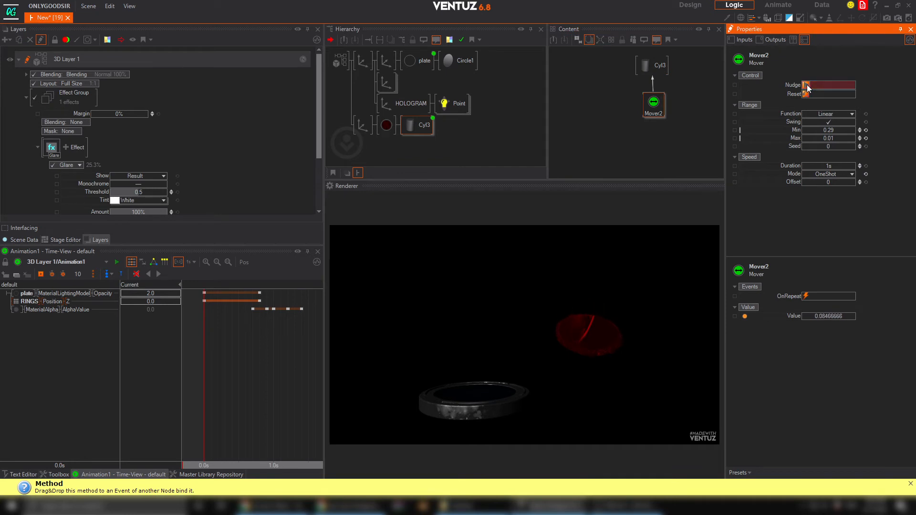
pyautogui.click(806, 85)
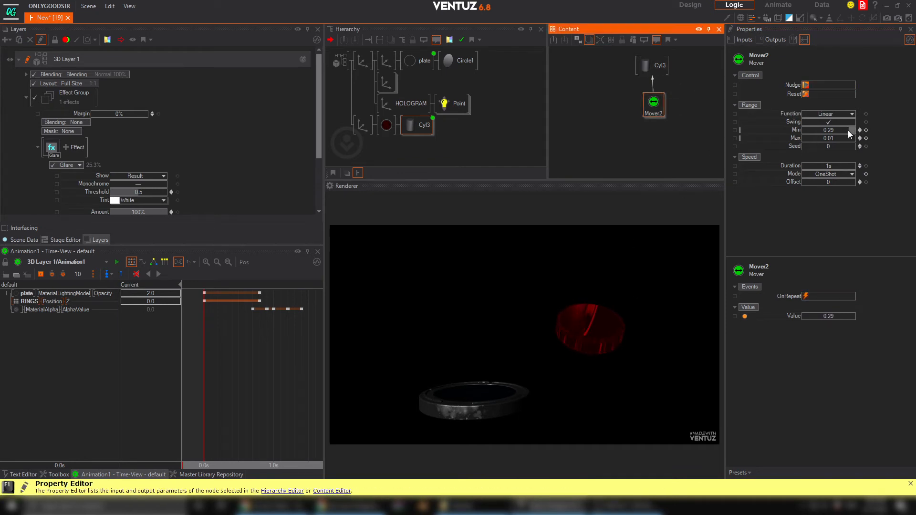
# Set the Mover's Max to 0.1 and trigger Nudge repeatedly to test the shallower press.
pyautogui.doubleClick(835, 138)
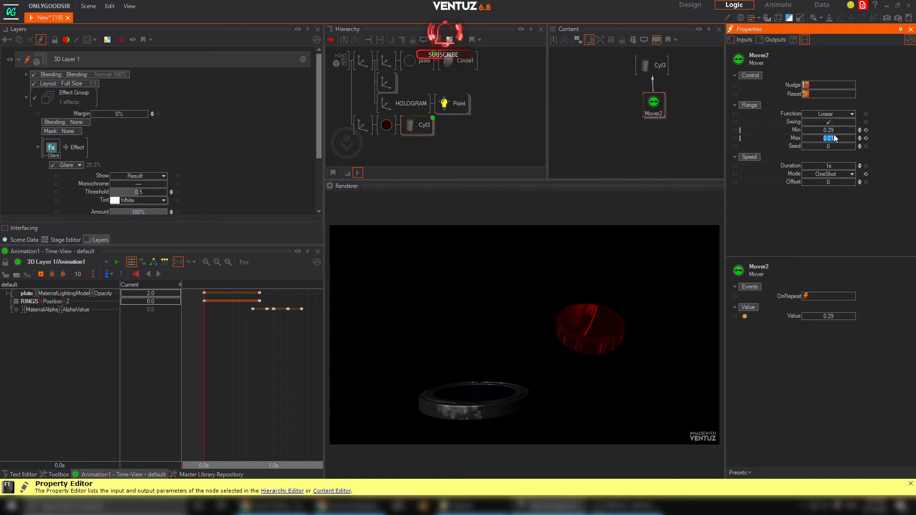
pyautogui.write('0.1')
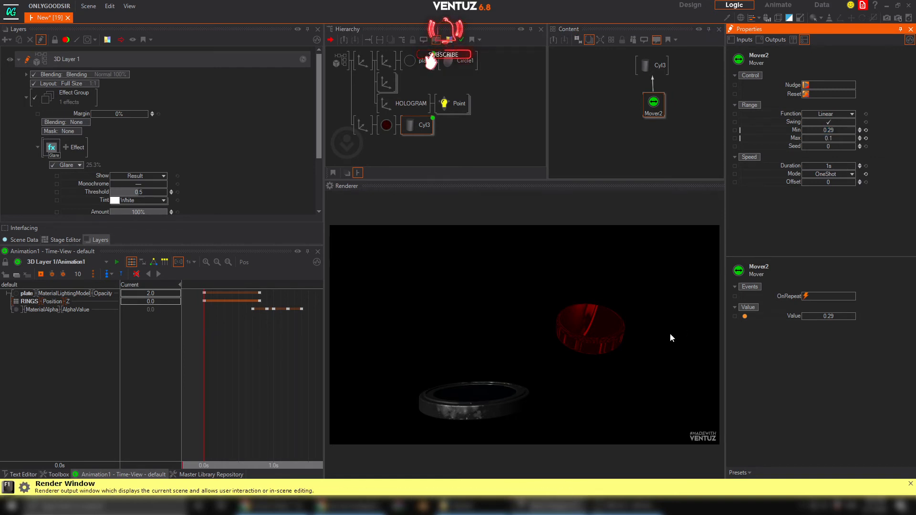
pyautogui.click(651, 110)
pyautogui.click(805, 86)
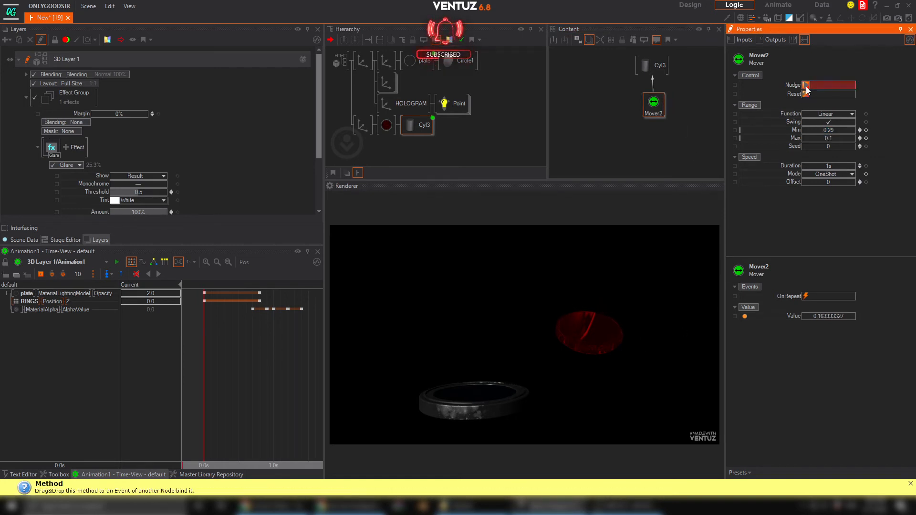
pyautogui.click(806, 86)
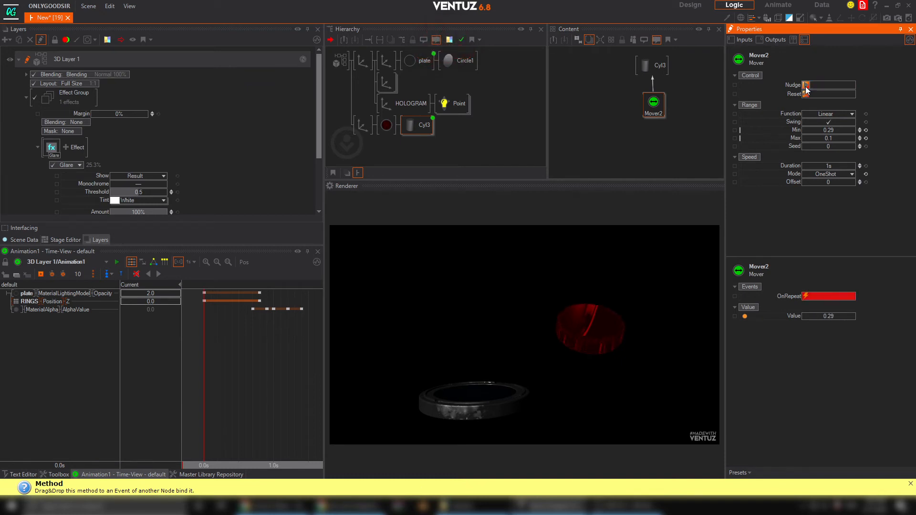
pyautogui.click(806, 87)
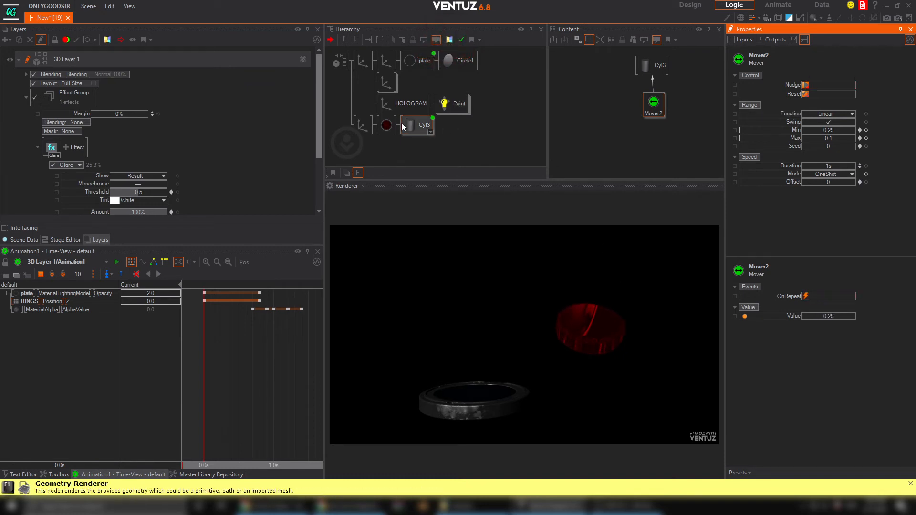
# Select the red cylinder's material and its texture Loader for editing.
pyautogui.click(386, 125)
pyautogui.click(776, 205)
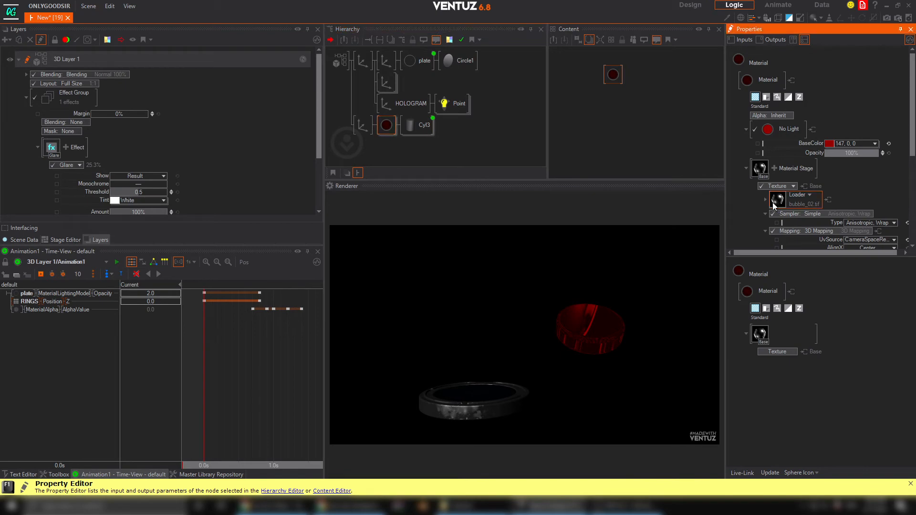
# Replace the red material's texture image with bubble_0111.jpg from the Images folder.
pyautogui.doubleClick(775, 205)
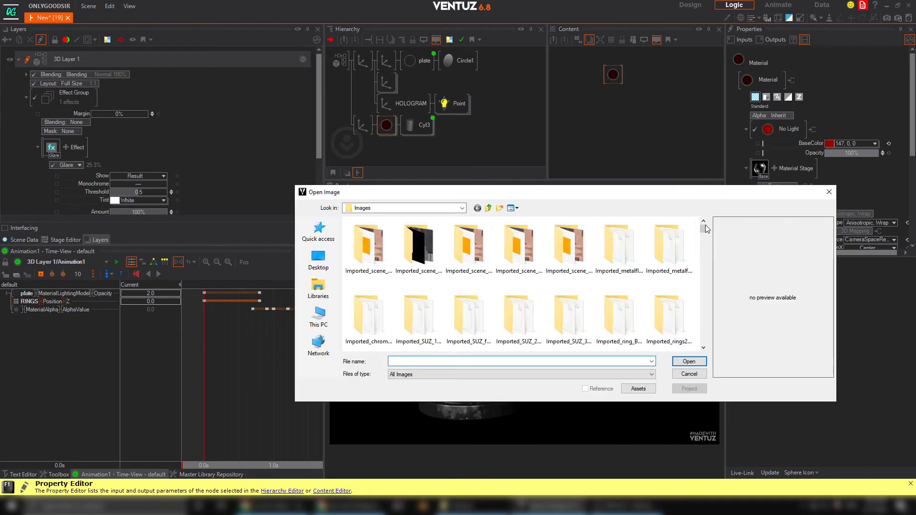
pyautogui.click(560, 306)
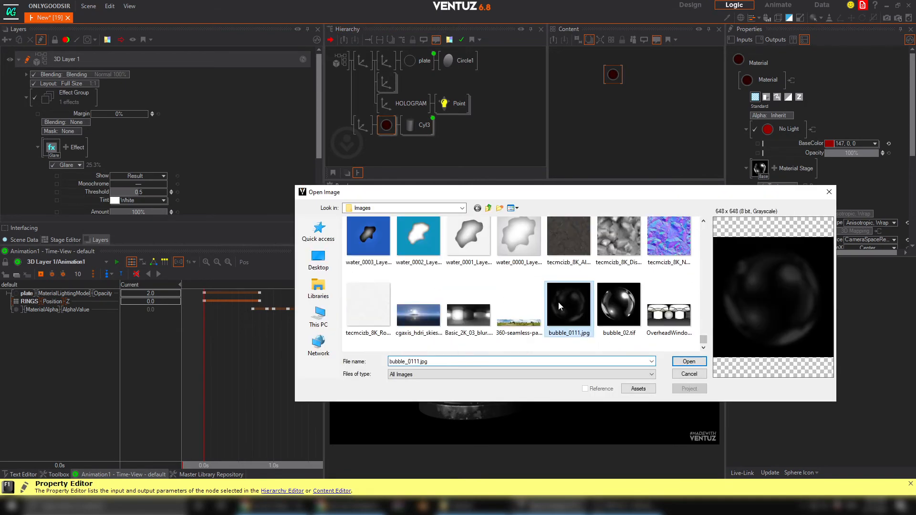
pyautogui.click(688, 361)
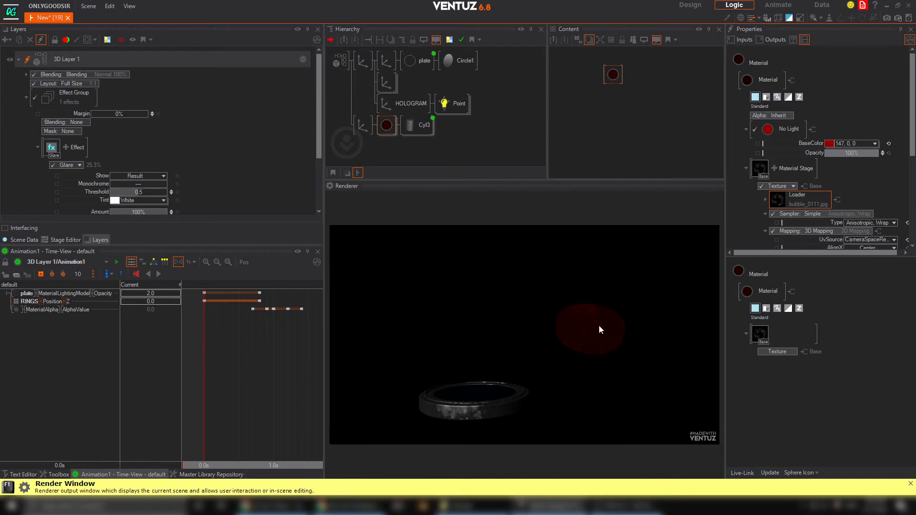
# Set the red material's BaseColor to the brighter red 255, 10, 10.
pyautogui.click(874, 144)
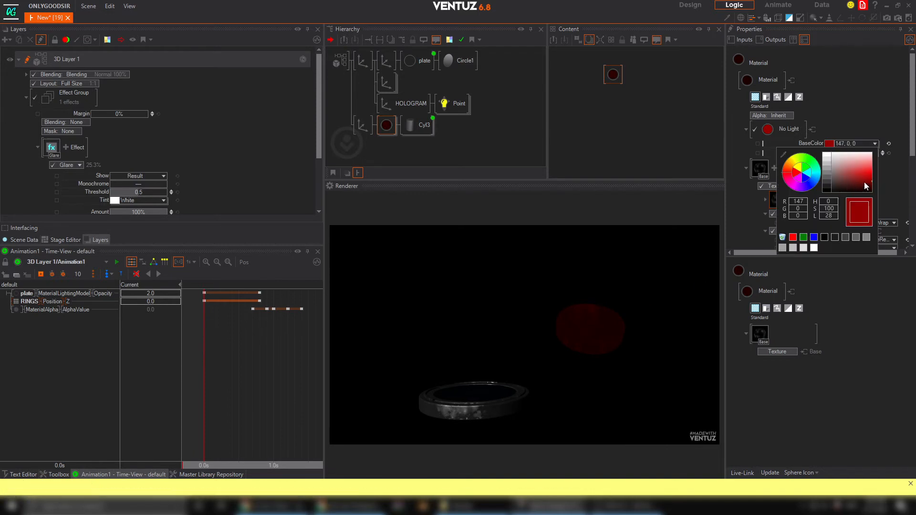
pyautogui.click(797, 193)
pyautogui.moveTo(795, 193)
pyautogui.mouseDown()
pyautogui.moveTo(786, 174)
pyautogui.moveTo(797, 177)
pyautogui.mouseUp()
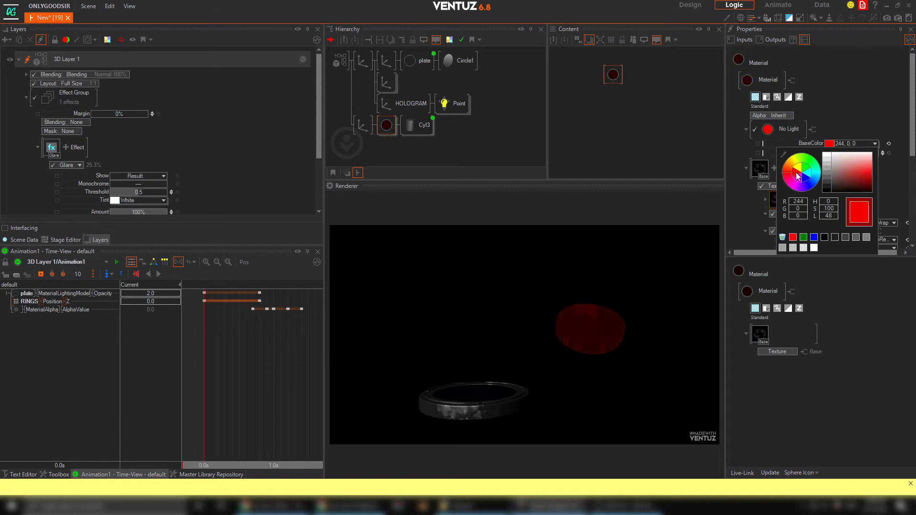
pyautogui.click(880, 174)
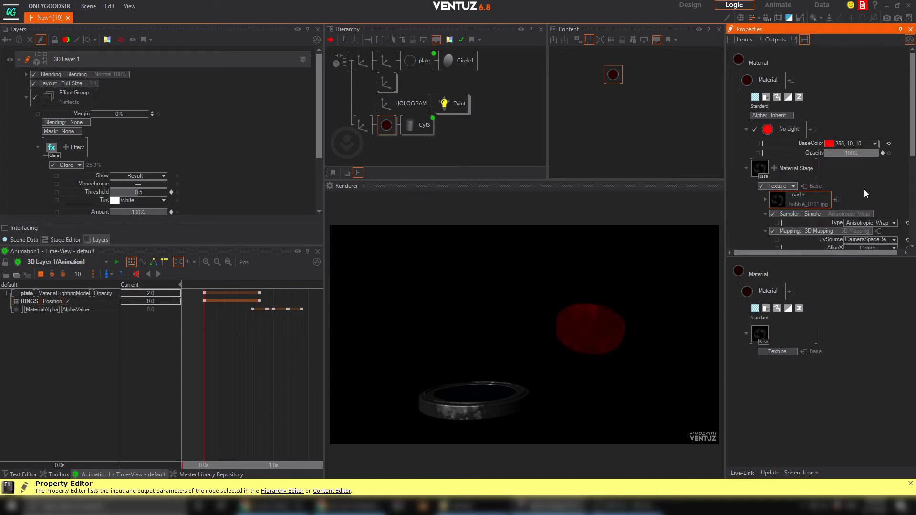
# Reset the red cylinder's axis rotation, then position it at X -2.3, Y -3.5, Z -18.3 with a scaling factor of 0.46.
pyautogui.click(362, 125)
pyautogui.click(866, 120)
pyautogui.click(866, 85)
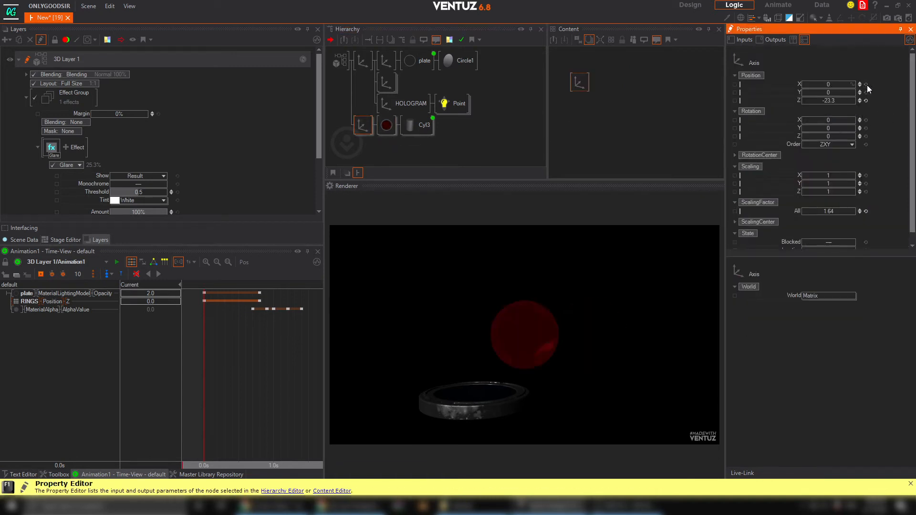
pyautogui.click(866, 101)
pyautogui.moveTo(854, 87); pyautogui.dragTo(856, 87)
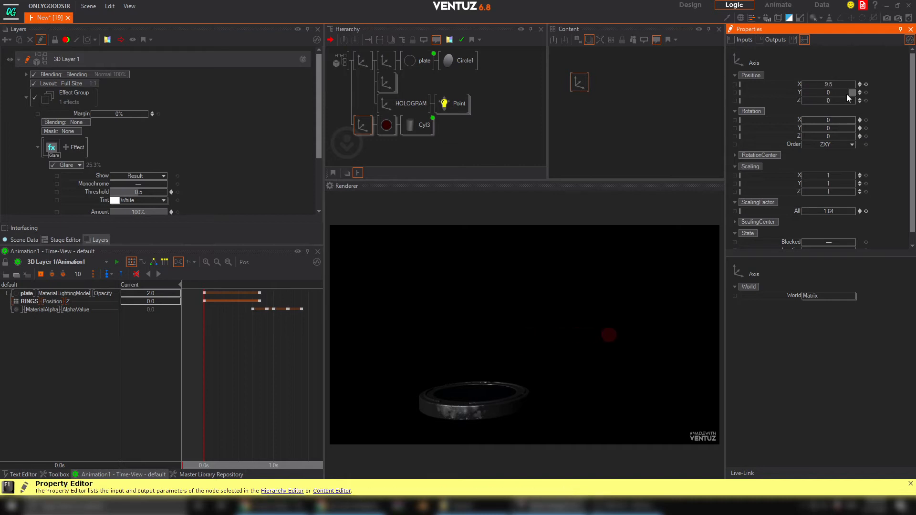
pyautogui.moveTo(801, 103); pyautogui.dragTo(804, 86)
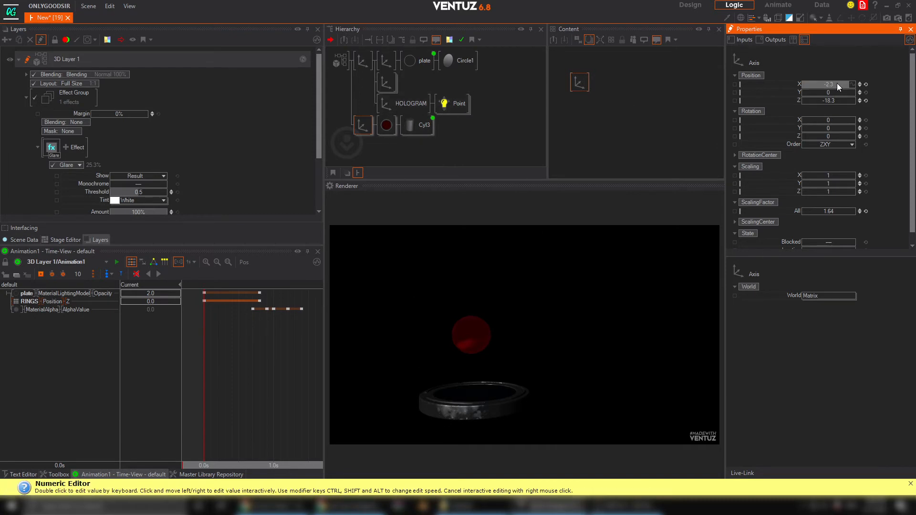
pyautogui.moveTo(828, 96); pyautogui.dragTo(807, 94)
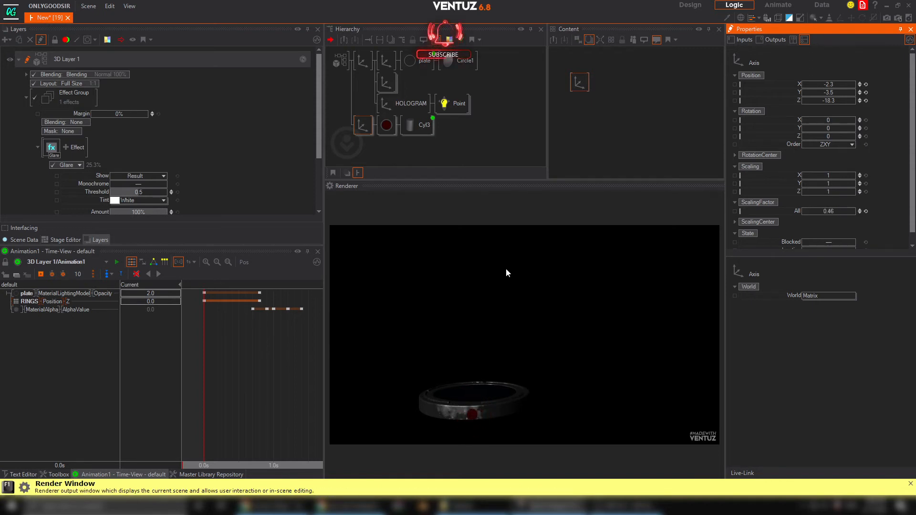
pyautogui.click(419, 125)
pyautogui.click(685, 135)
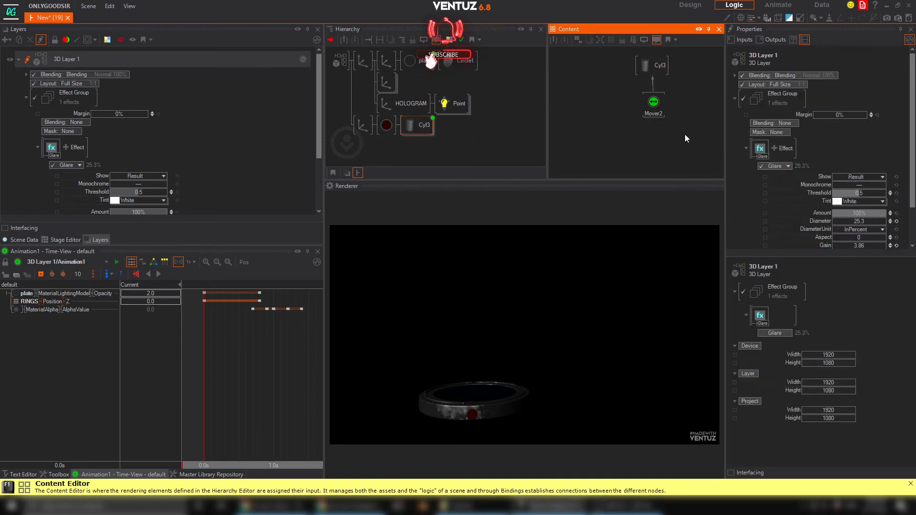
pyautogui.press('Tab')
pyautogui.write('n')
pyautogui.click(659, 143)
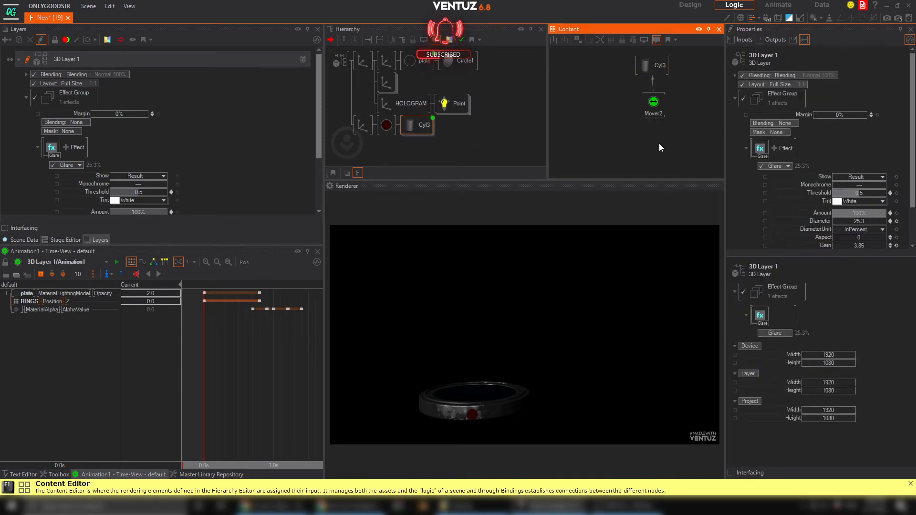
# Insert a Touch Button node in the hierarchy between the red cylinder's axis and its material.
pyautogui.doubleClick(411, 149)
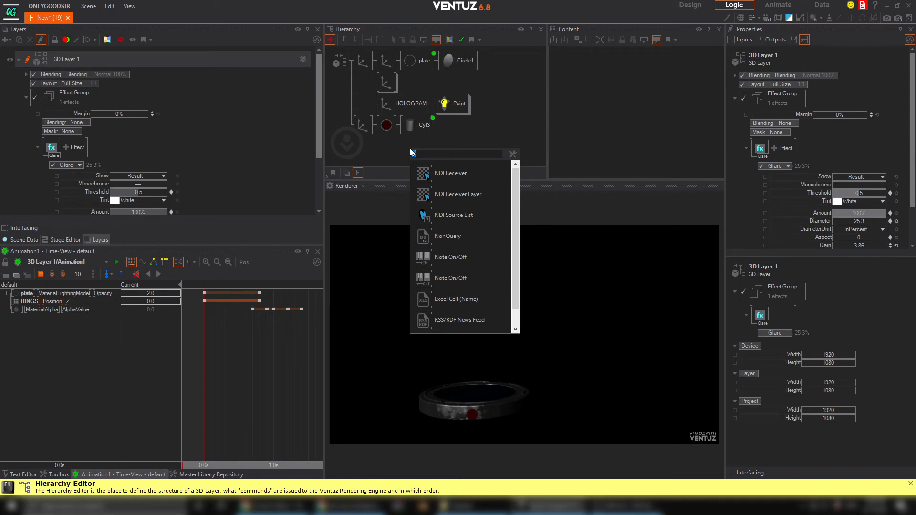
pyautogui.write('to')
pyautogui.click(449, 235)
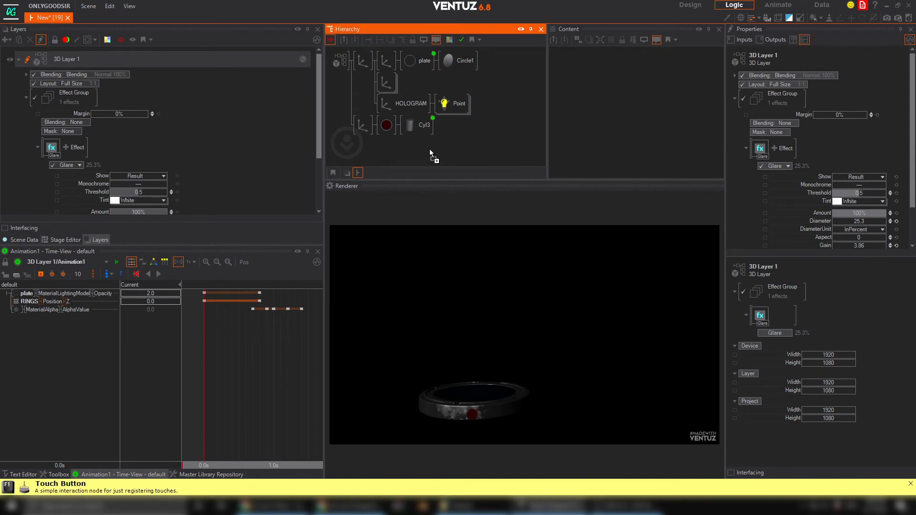
pyautogui.click(380, 126)
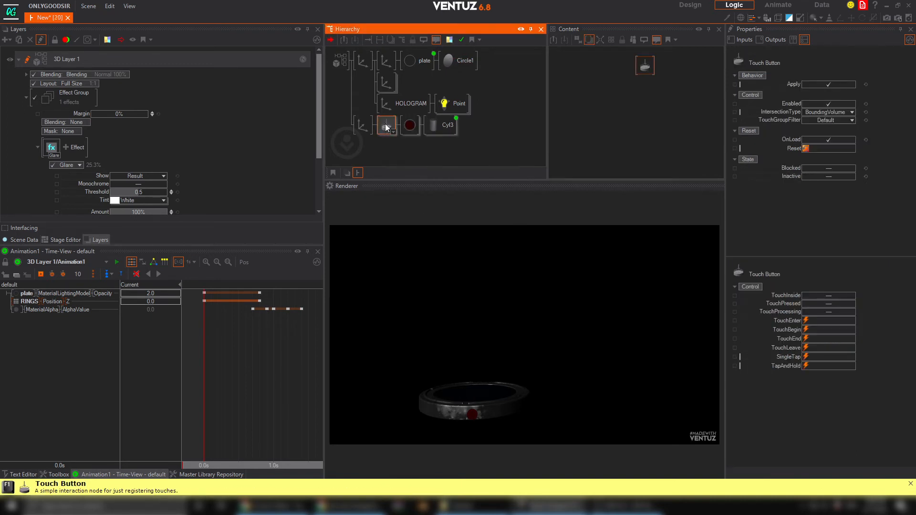
# Show the Touch Button and Cyl3 together in Content and bind Mover2's Nudge method to the button's SingleTap event.
pyautogui.keyDown('ctrl'); pyautogui.click(438, 128); pyautogui.keyUp('ctrl')
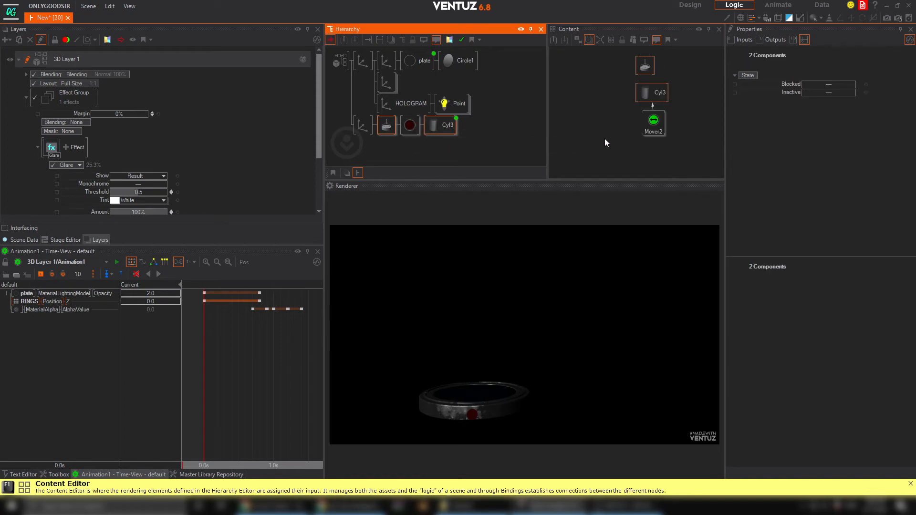
pyautogui.click(604, 141)
pyautogui.moveTo(645, 66); pyautogui.dragTo(689, 116)
pyautogui.click(660, 132)
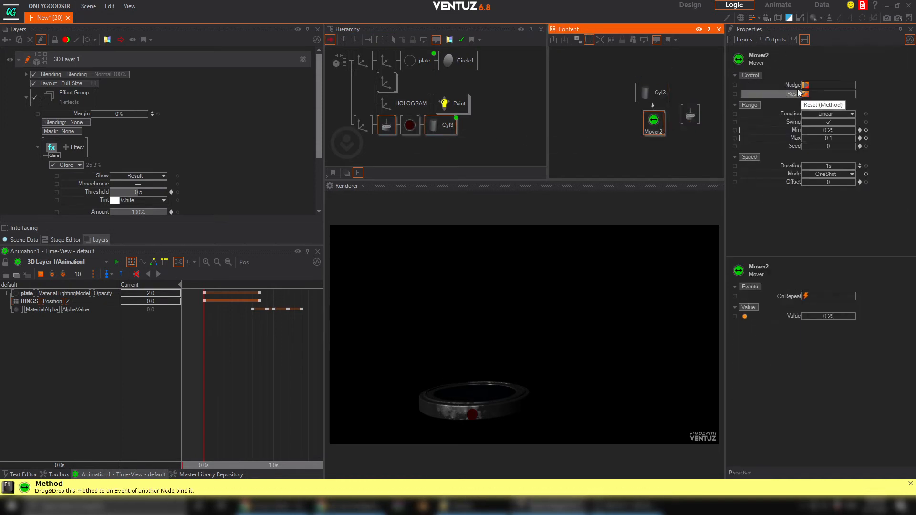
pyautogui.moveTo(797, 94); pyautogui.dragTo(687, 119)
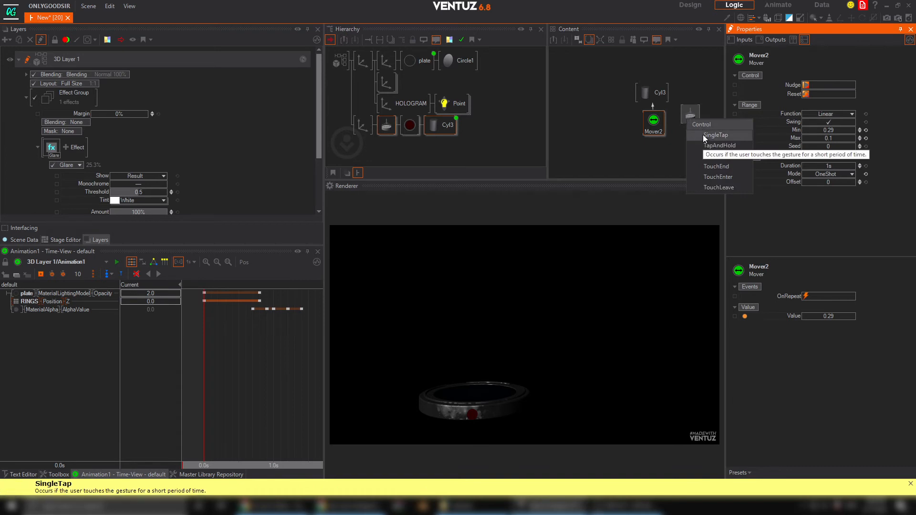
pyautogui.click(715, 136)
# Test the touch interaction by tapping the red button repeatedly in the render output.
pyautogui.click(472, 417)
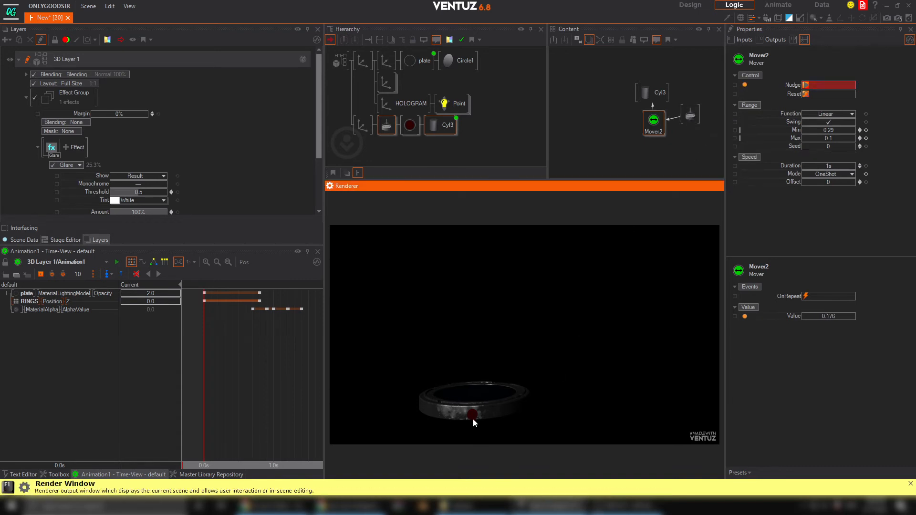
pyautogui.click(473, 415)
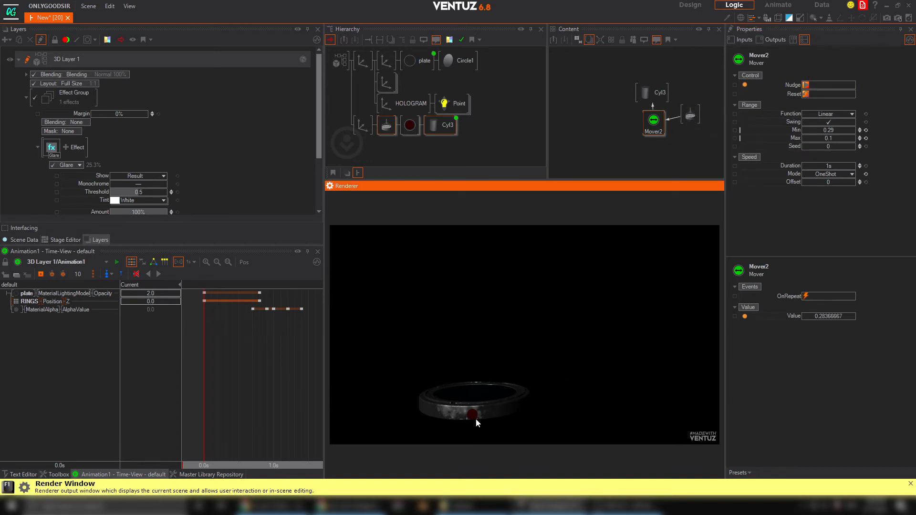
pyautogui.click(475, 417)
pyautogui.click(474, 416)
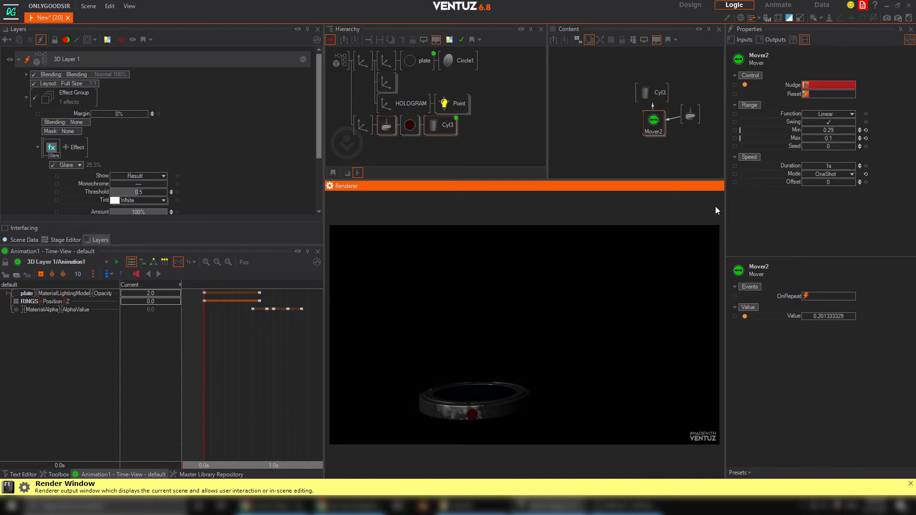
# Set the red material's 3D Mapping ScalingFactorAll to -0.244 and test the button in the render output.
pyautogui.click(410, 125)
pyautogui.scroll(-3, 811, 181)
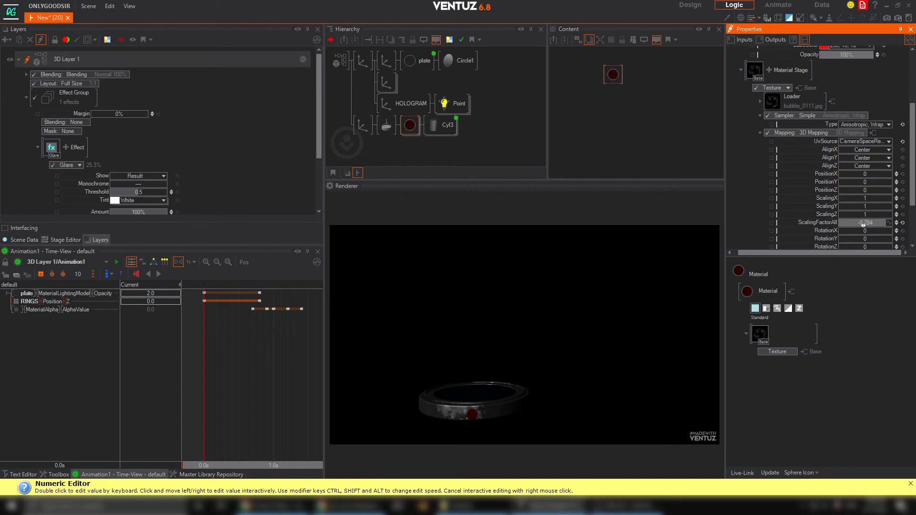
pyautogui.click(471, 416)
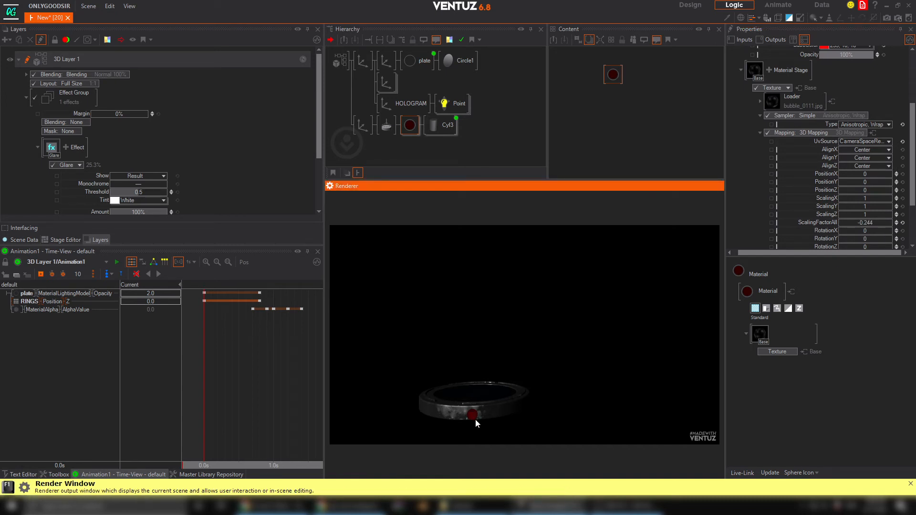
# Set the red button's axis to X position 2.4, scaling factor 3.06 and X rotation 70, testing its tap response.
pyautogui.click(362, 125)
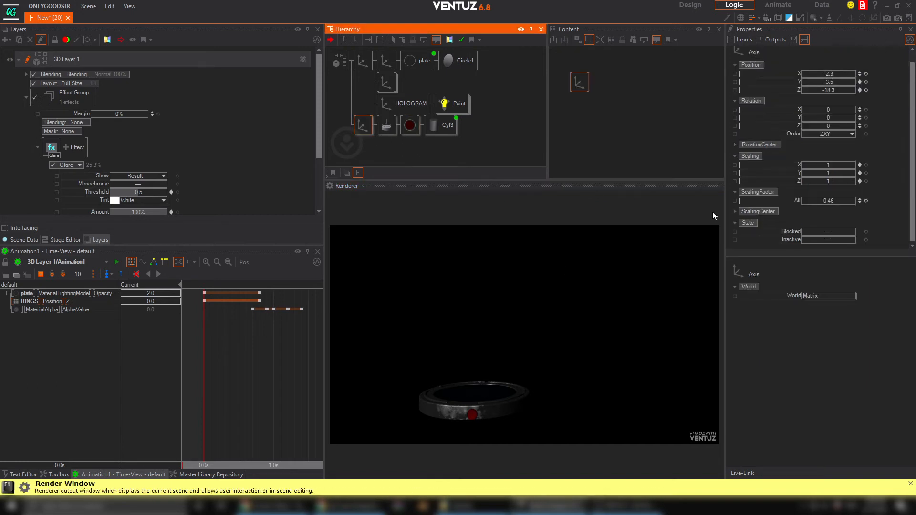
pyautogui.moveTo(835, 75); pyautogui.dragTo(841, 75)
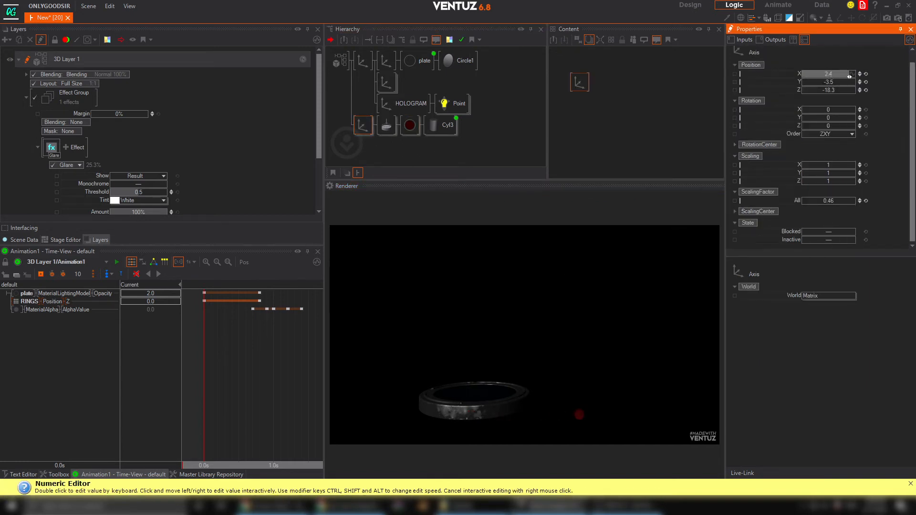
pyautogui.moveTo(834, 201); pyautogui.dragTo(849, 200)
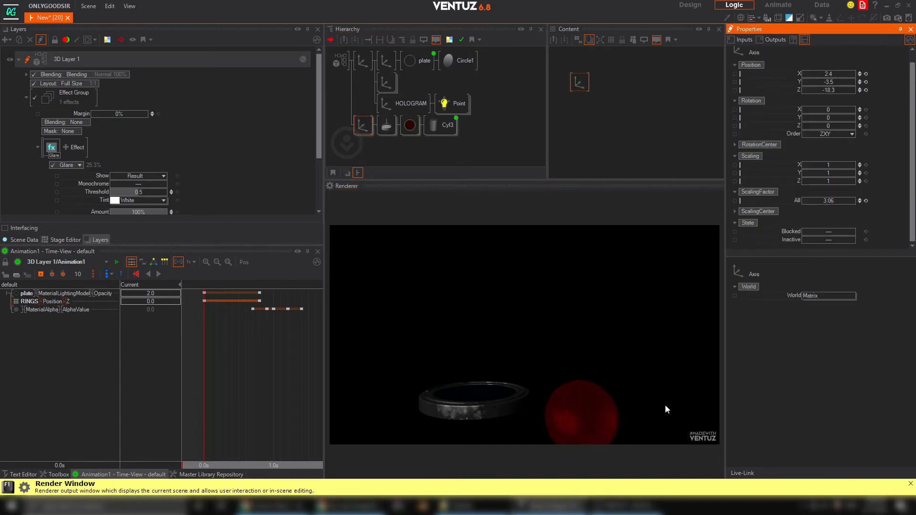
pyautogui.click(608, 422)
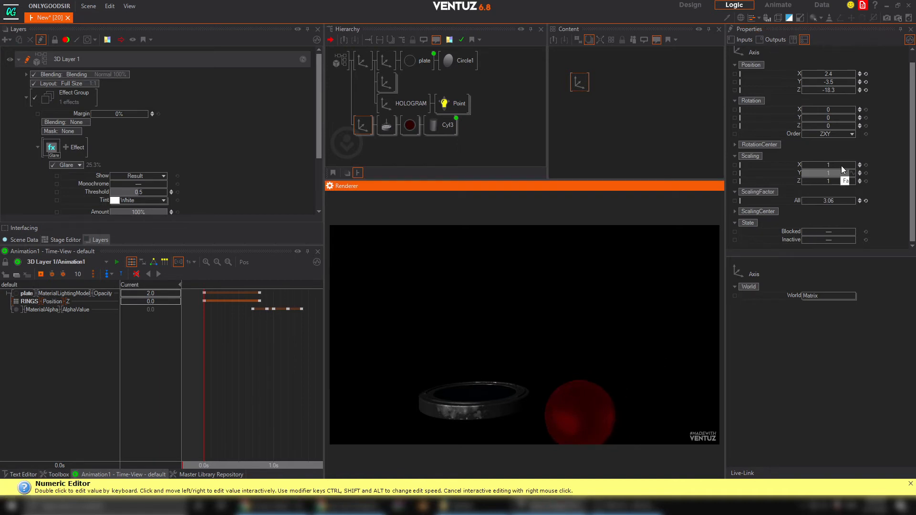
pyautogui.moveTo(834, 110); pyautogui.dragTo(857, 112)
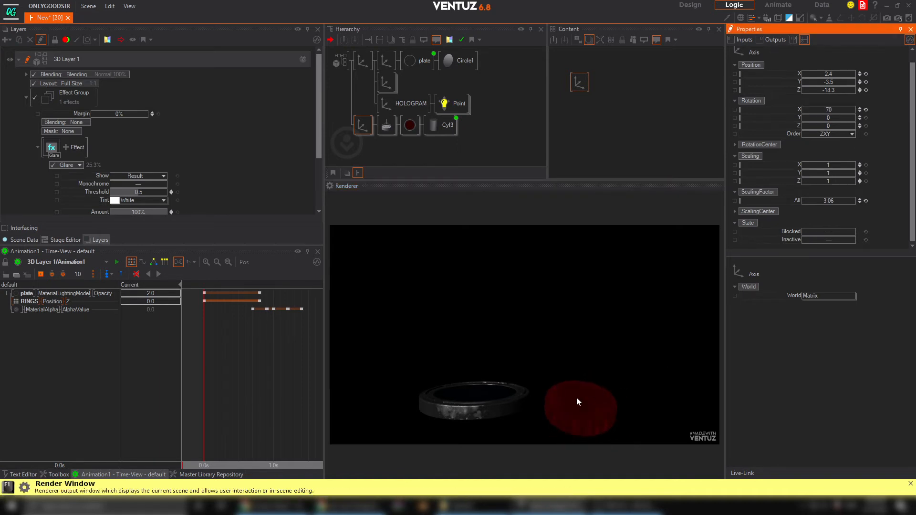
pyautogui.click(571, 402)
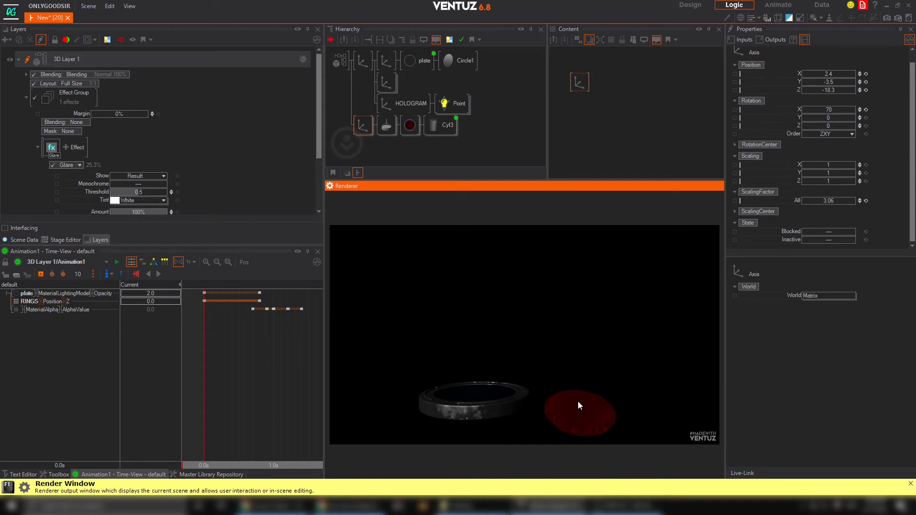
# Scrub Animation1 back to 0.0 s and inspect its state logic, selecting state S2.
pyautogui.click(439, 125)
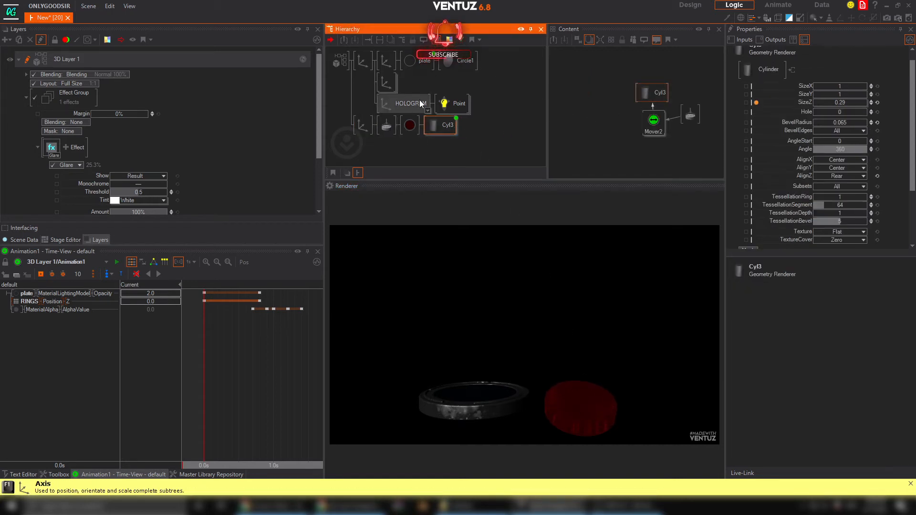
pyautogui.moveTo(281, 374); pyautogui.dragTo(206, 375)
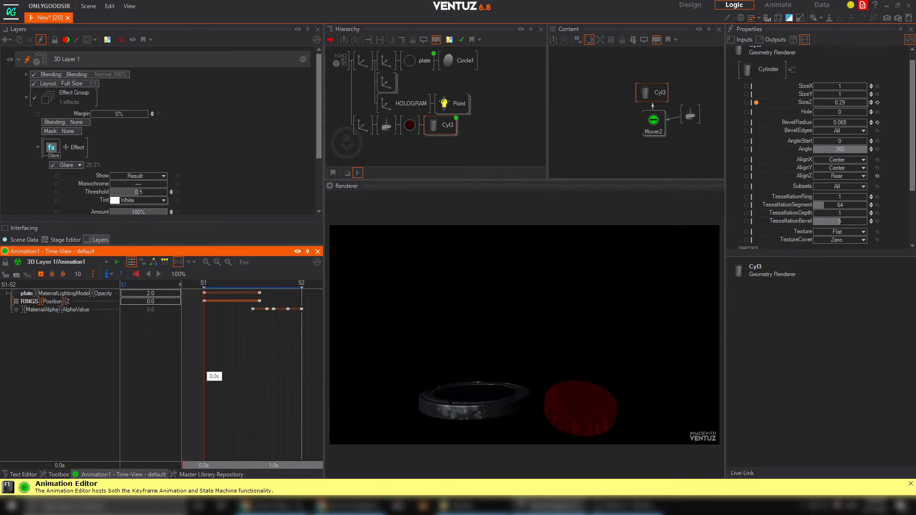
pyautogui.click(153, 262)
pyautogui.moveTo(220, 296); pyautogui.dragTo(240, 316)
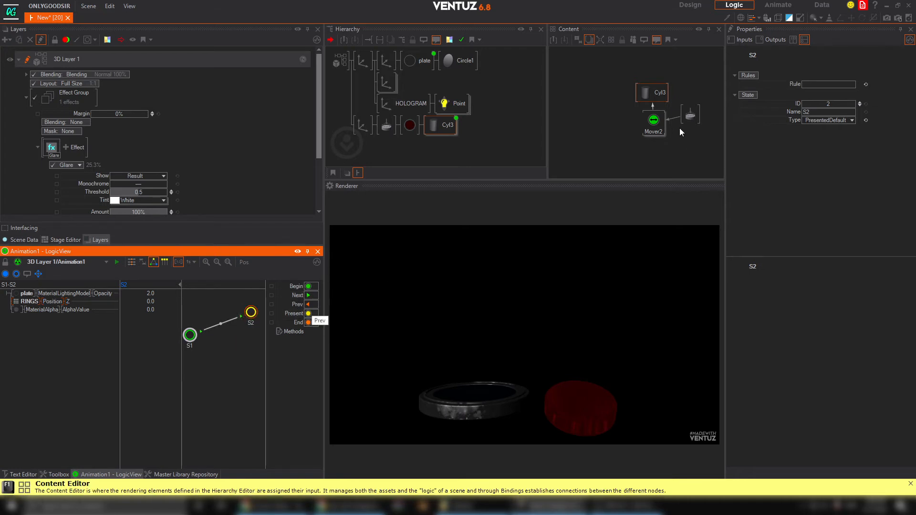
# Show the plate and Cyl3 nodes together in Content, reposition the plate and Animation1 nodes, and select Animation1.
pyautogui.click(435, 123)
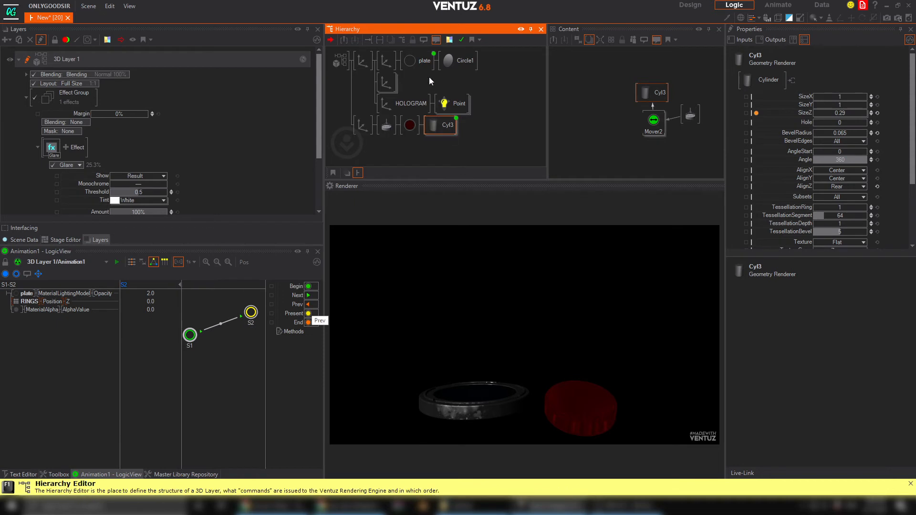
pyautogui.click(422, 60)
pyautogui.click(700, 120)
pyautogui.click(704, 95)
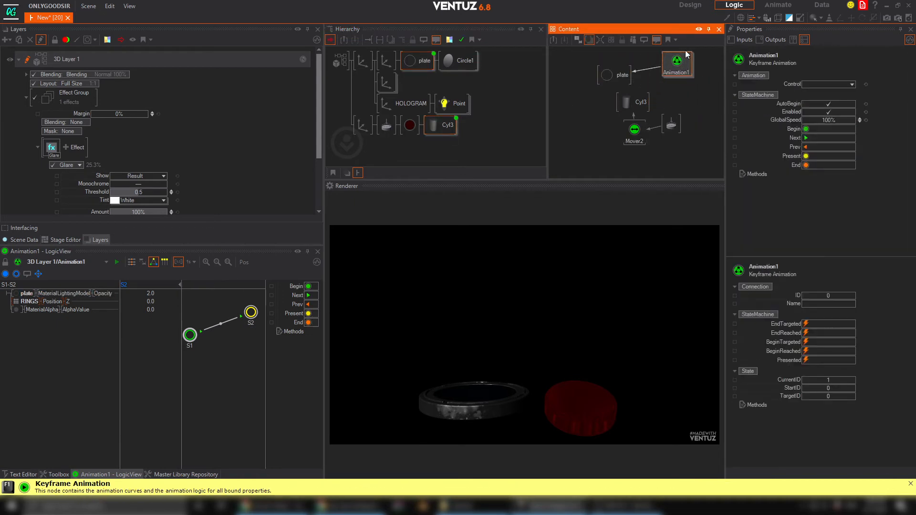
pyautogui.click(613, 65)
pyautogui.click(676, 73)
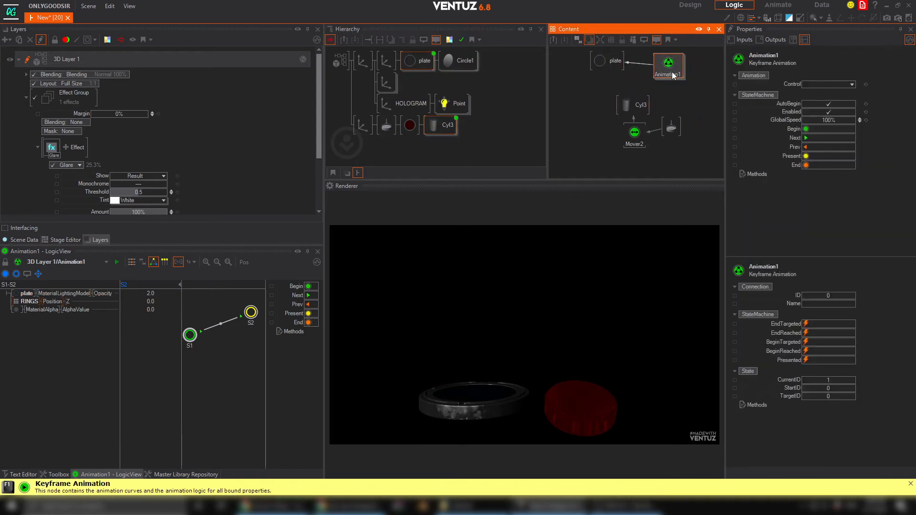
# Bind Animation1's Next method to the touch button's SingleTap event and test the button's control of the hologram in the render output.
pyautogui.click(806, 138)
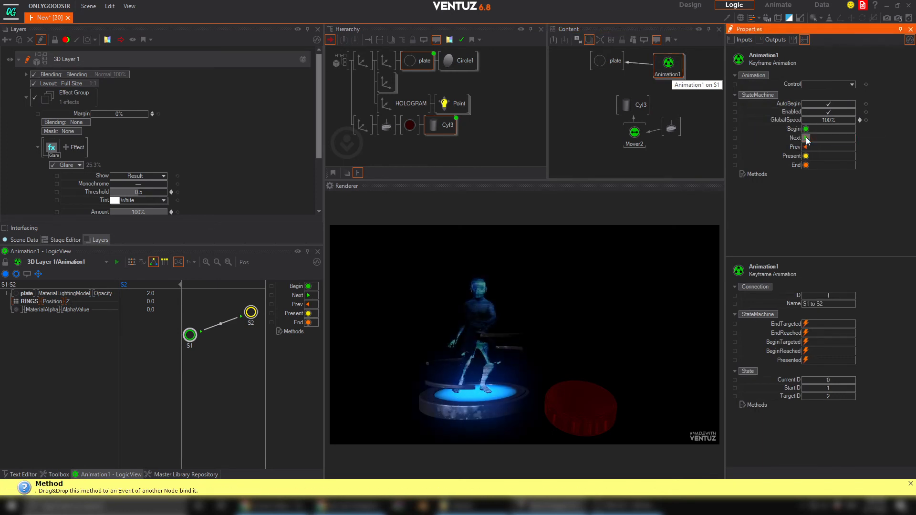
pyautogui.click(806, 139)
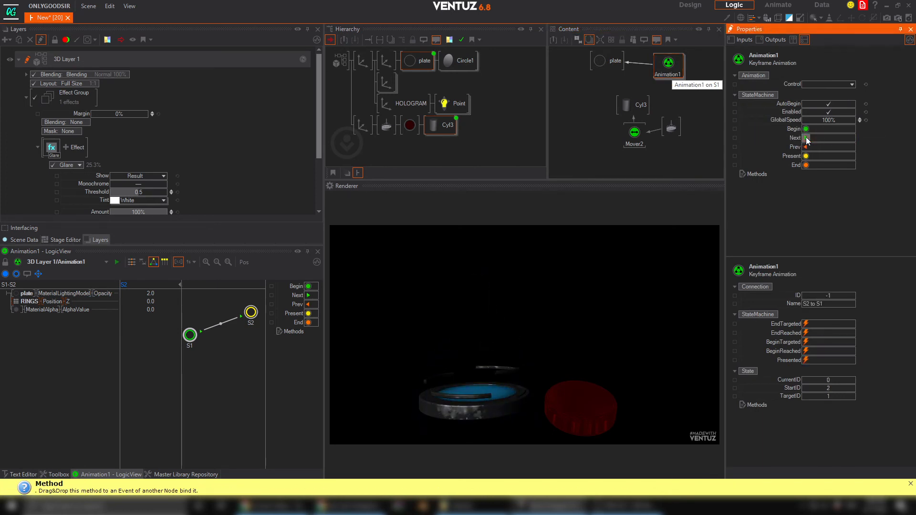
pyautogui.moveTo(791, 139); pyautogui.dragTo(682, 126)
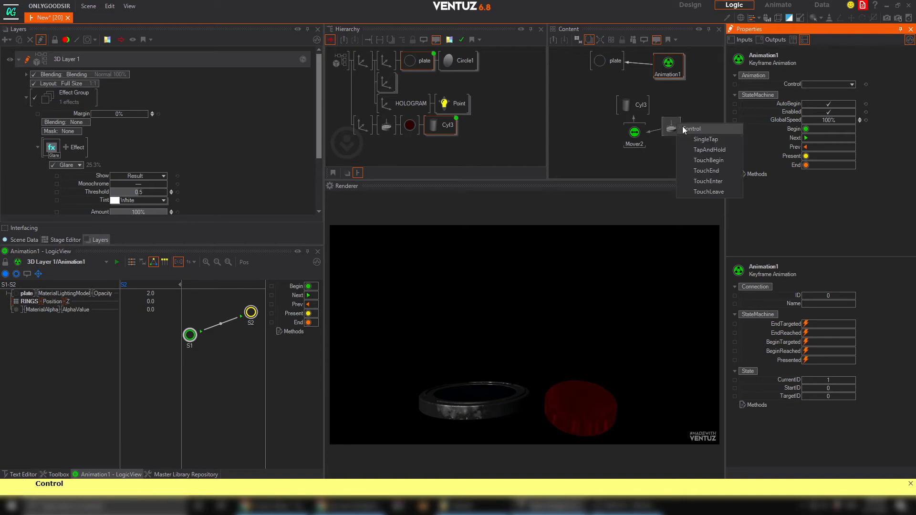
pyautogui.click(714, 140)
pyautogui.click(580, 409)
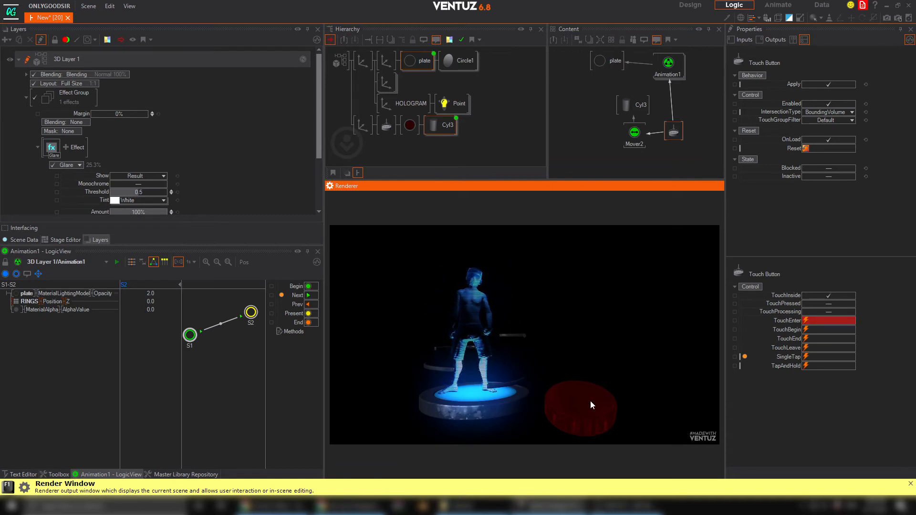
pyautogui.click(590, 402)
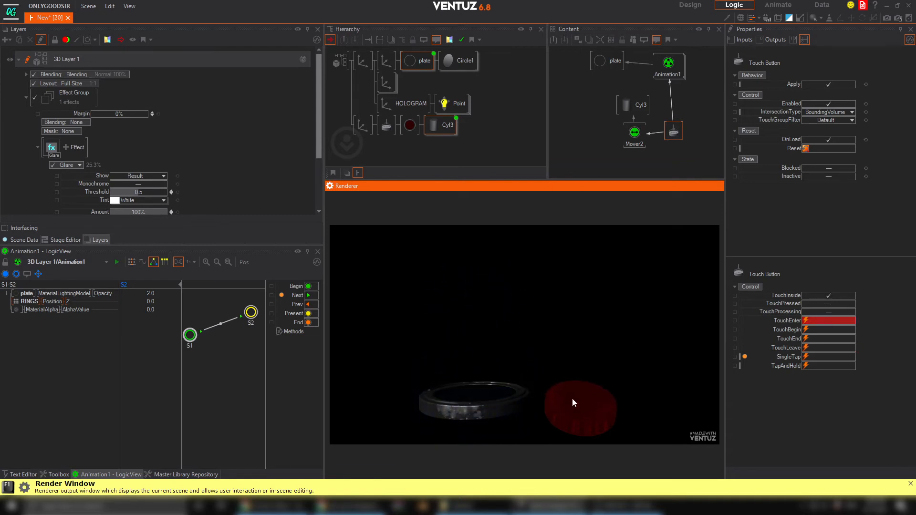
pyautogui.click(572, 402)
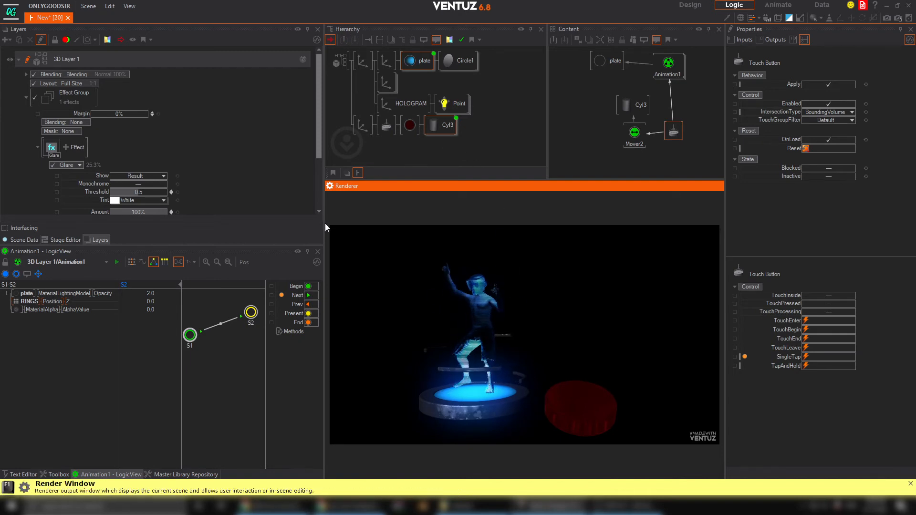
# Enlarge the render view and set the red button axis's X rotation to 90.
pyautogui.moveTo(325, 227); pyautogui.dragTo(258, 227)
pyautogui.click(296, 125)
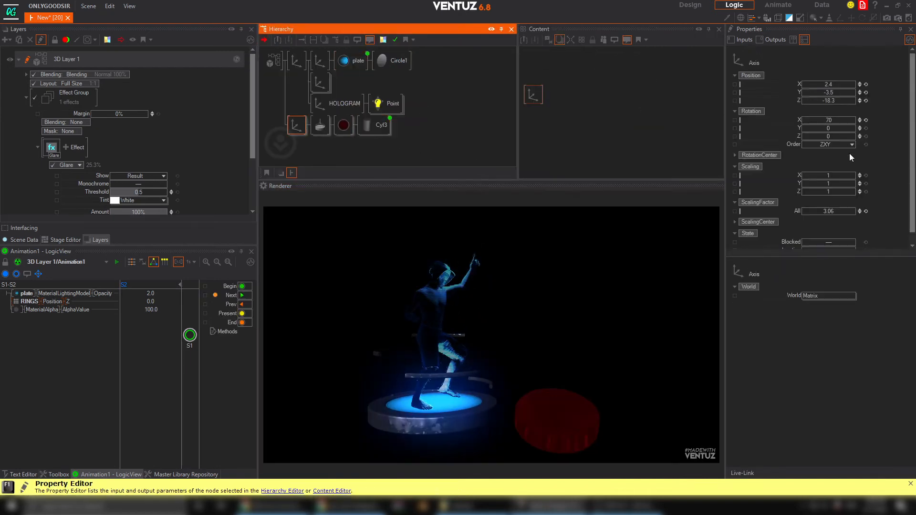
pyautogui.doubleClick(832, 120)
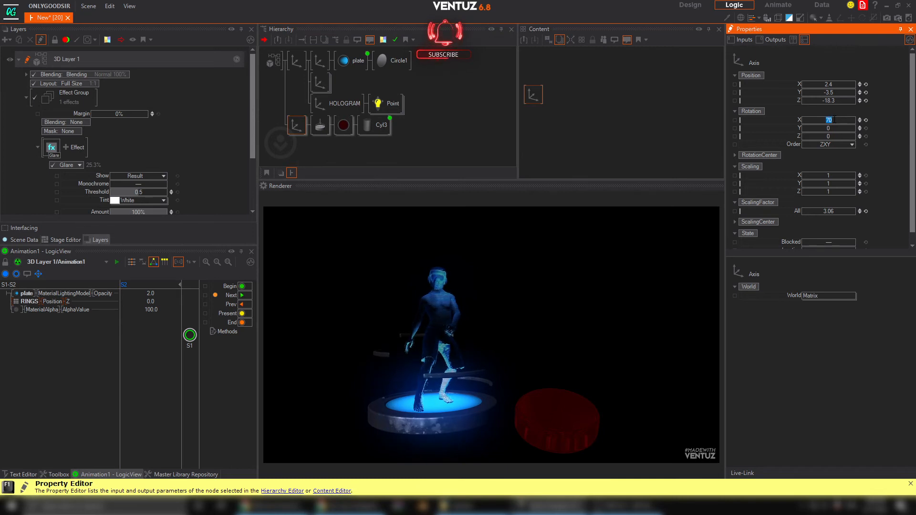
pyautogui.write('90')
pyautogui.press('Return')
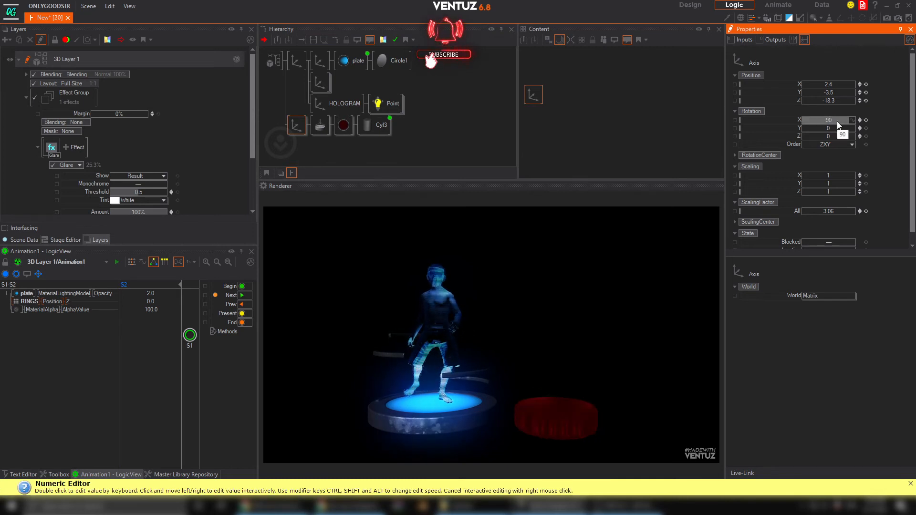
# Reset the button axis's X, Y and Z positions, and set its X position to -5.7.
pyautogui.click(866, 84)
pyautogui.click(866, 92)
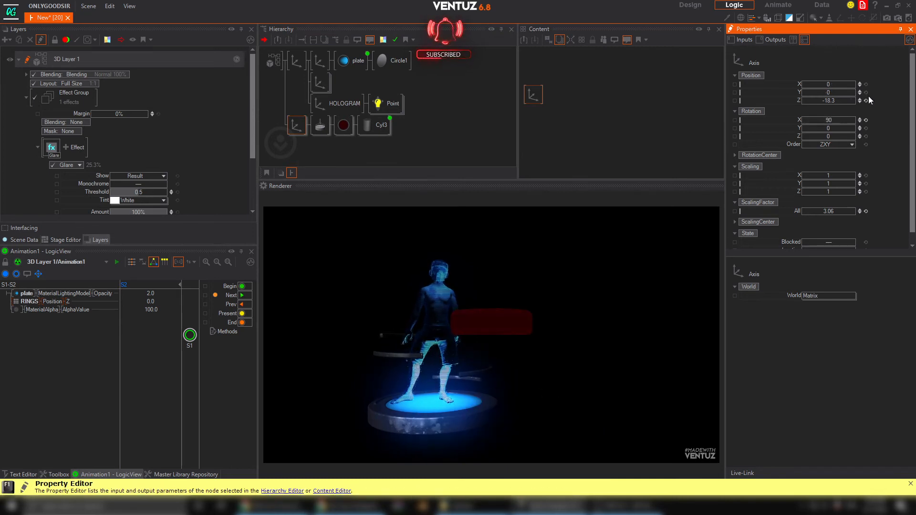
pyautogui.click(866, 100)
pyautogui.moveTo(827, 85); pyautogui.dragTo(802, 85)
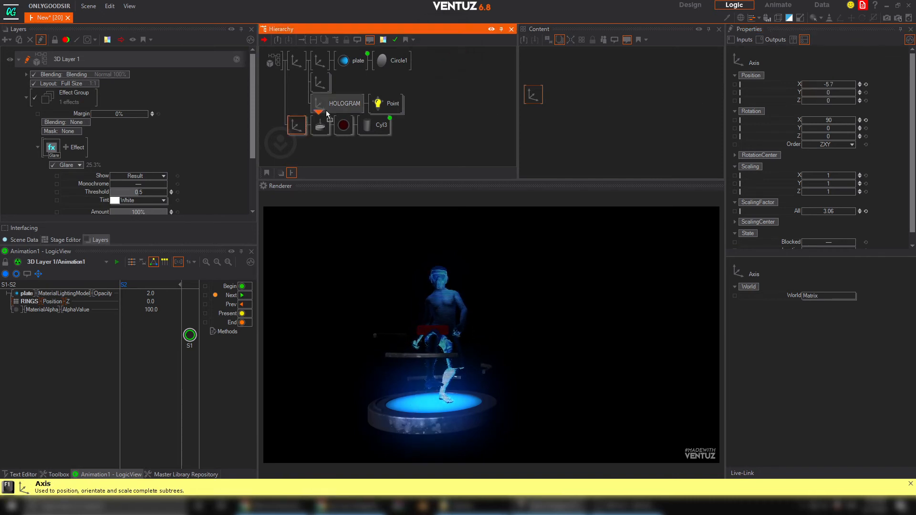
# Nest the button's axis under the hologram's parent axis and set position X 0, Y -8.57, Z -6.25, X rotation 0 and scaling factor 1.33.
pyautogui.moveTo(328, 114); pyautogui.dragTo(327, 112)
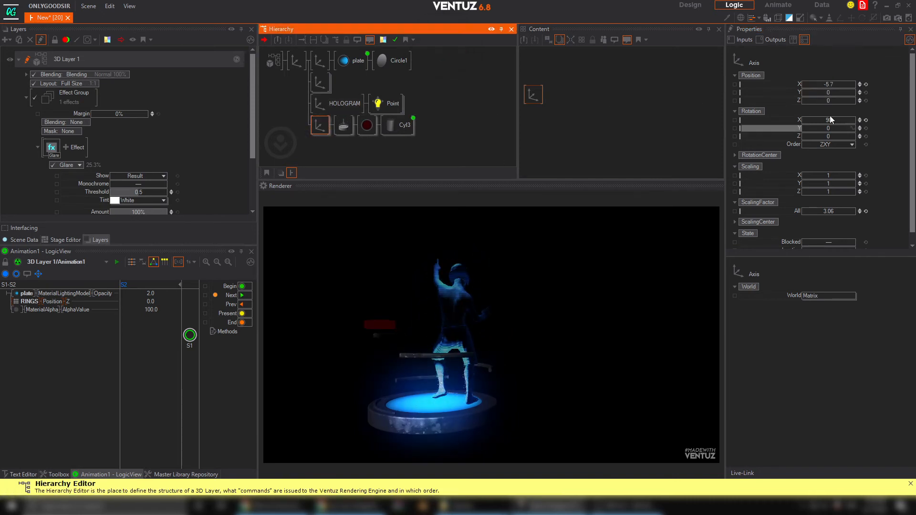
pyautogui.click(860, 86)
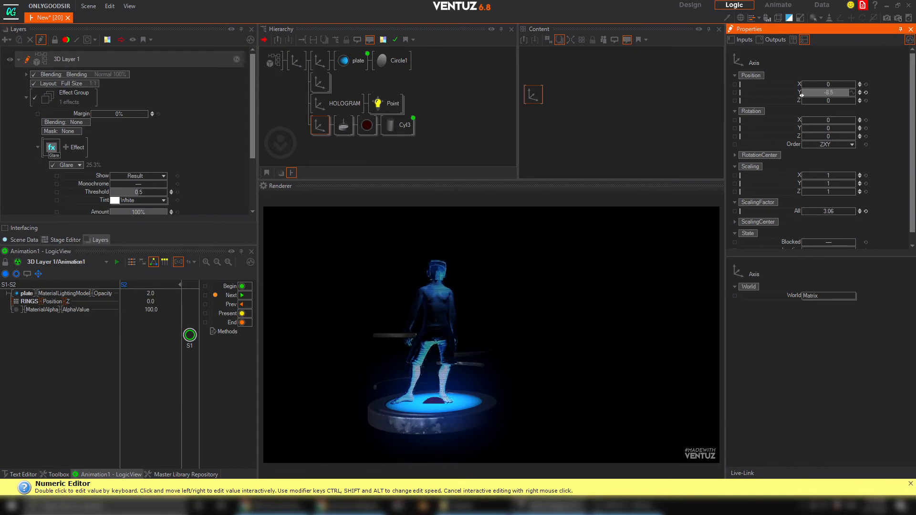
pyautogui.moveTo(802, 102); pyautogui.dragTo(785, 102)
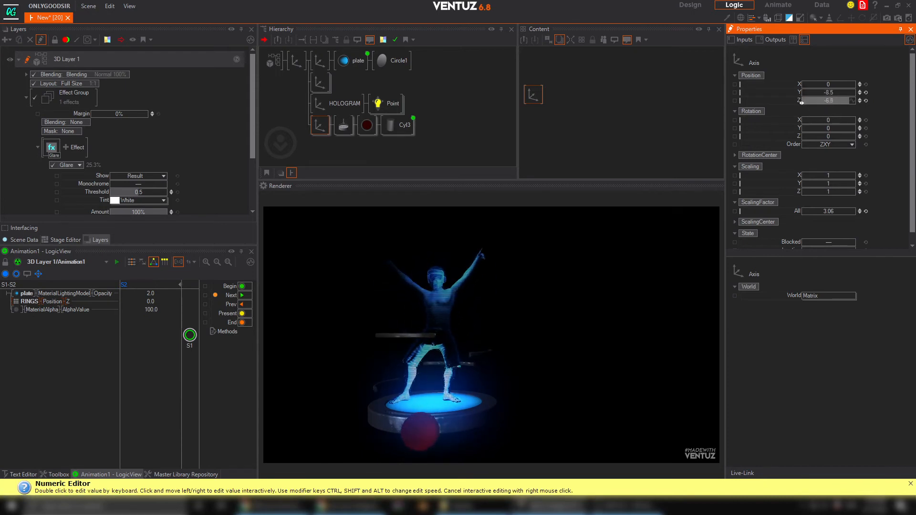
pyautogui.click(428, 442)
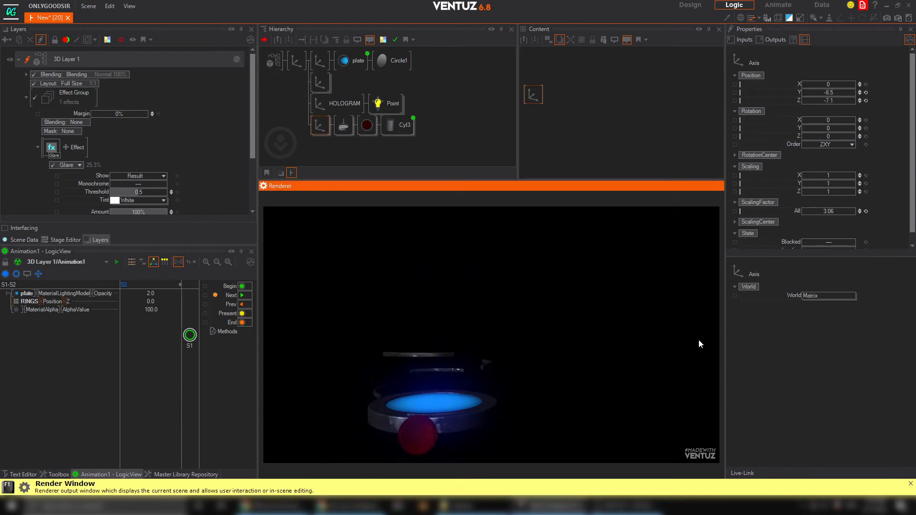
pyautogui.moveTo(818, 211); pyautogui.dragTo(798, 208)
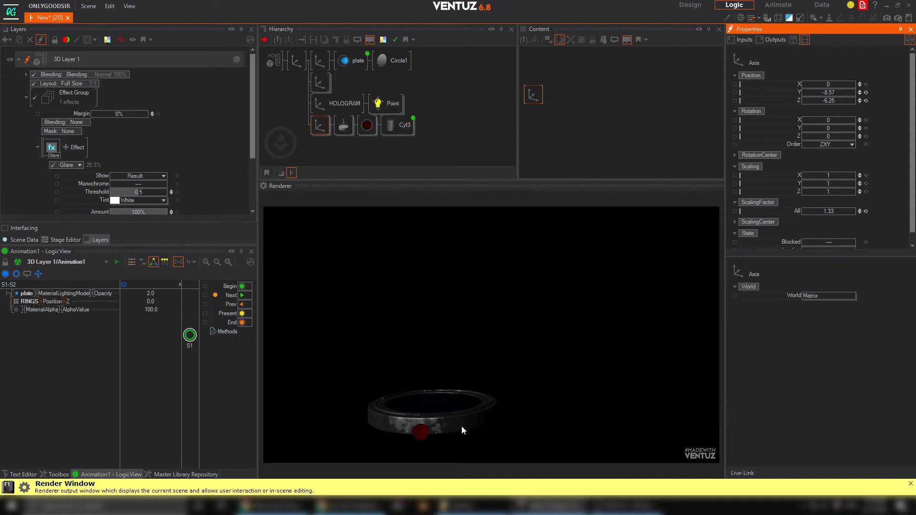
# Set Cyl1's SizeZ to 0.154 and insert an Axis directly before it with a Z position of 0.027.
pyautogui.click(377, 84)
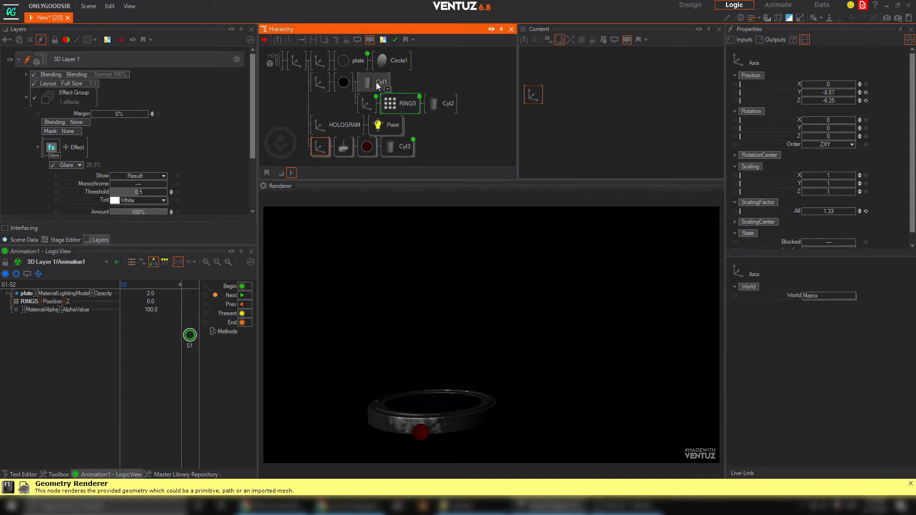
pyautogui.moveTo(834, 115); pyautogui.dragTo(839, 113)
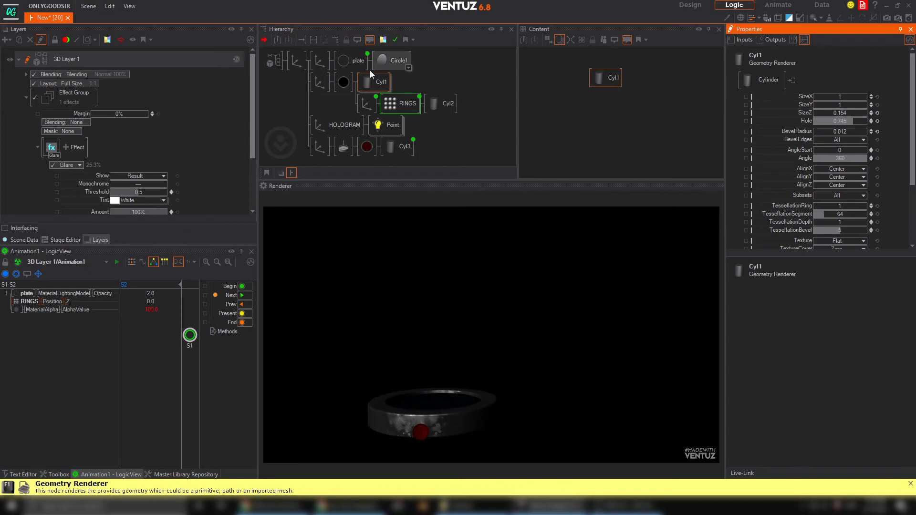
pyautogui.rightClick(375, 98)
pyautogui.write('ax')
pyautogui.press('Return')
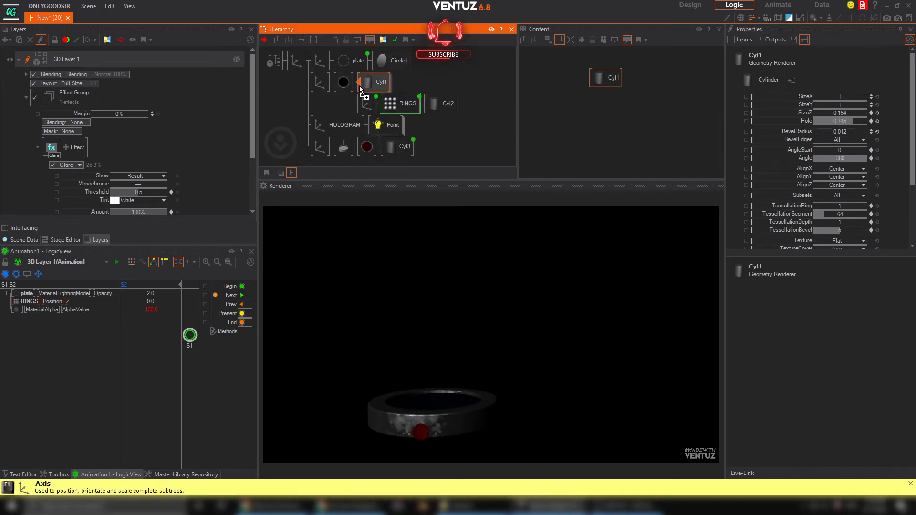
pyautogui.click(362, 86)
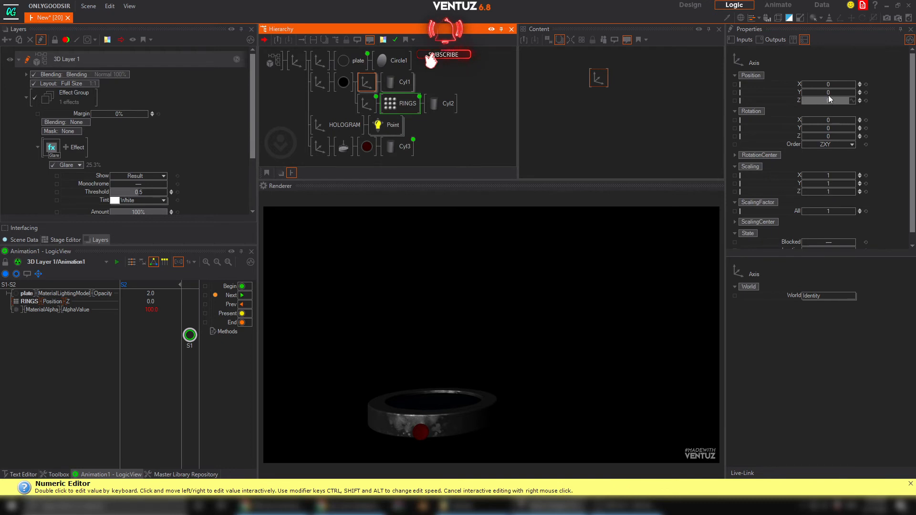
pyautogui.moveTo(830, 94)
pyautogui.mouseDown()
pyautogui.moveTo(811, 95)
pyautogui.moveTo(834, 102)
pyautogui.mouseUp()
pyautogui.click(865, 93)
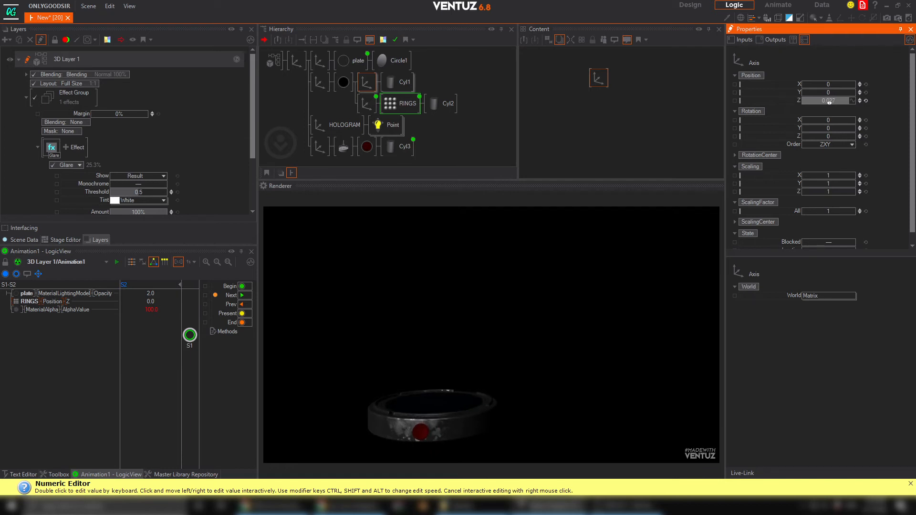
# Set the red button axis's Z position to -6.35 and test the button's toggling of the hologram in the render output.
pyautogui.click(420, 434)
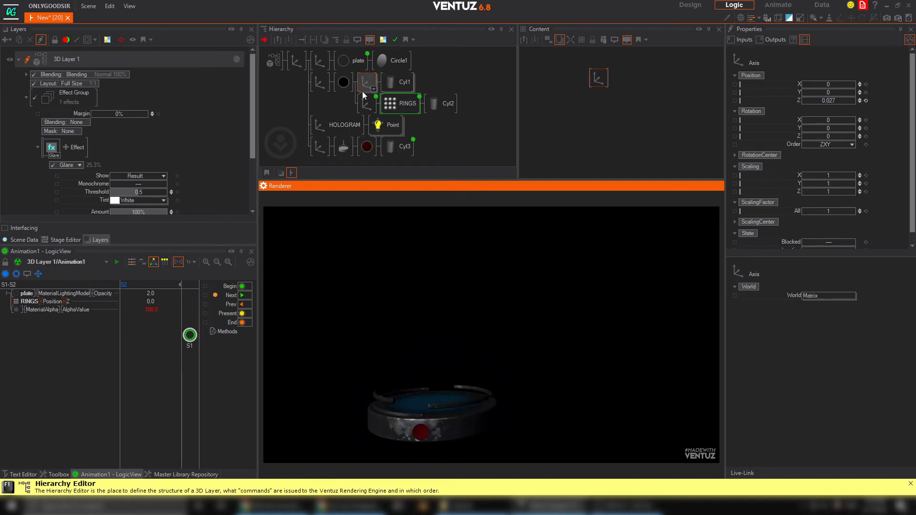
pyautogui.click(320, 147)
pyautogui.click(831, 101)
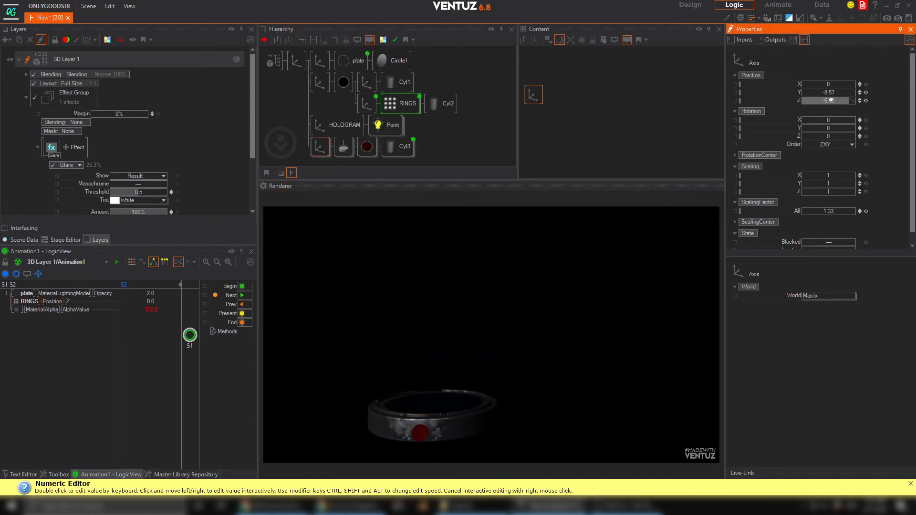
pyautogui.click(420, 432)
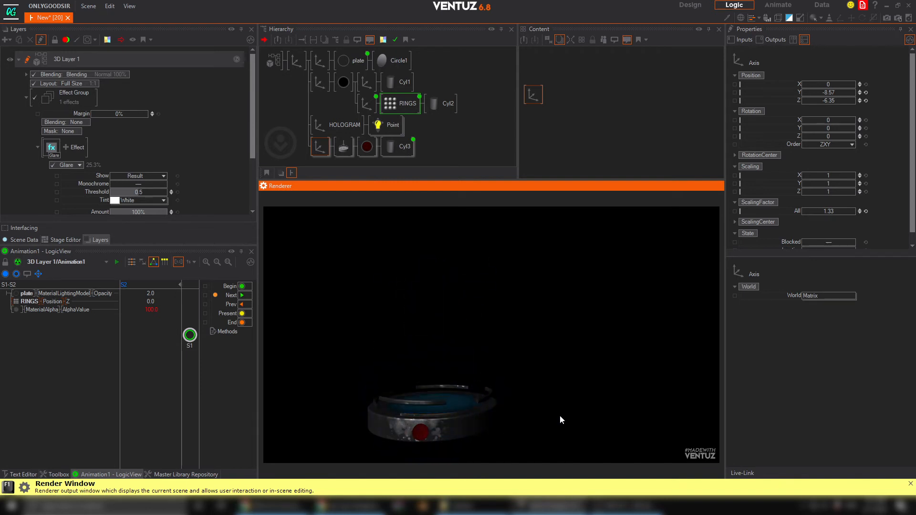
pyautogui.click(425, 429)
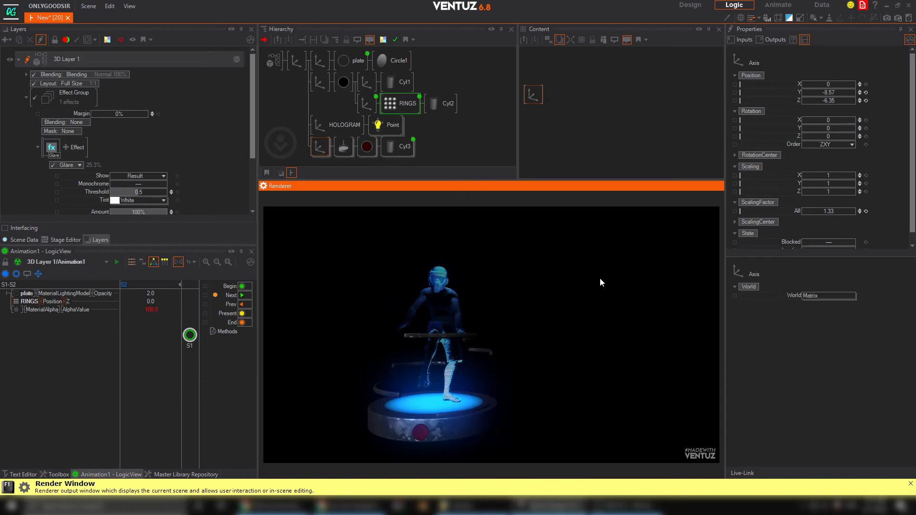
# Add Bloom to the 3D Layer 1 root with threshold 0, diameter 8.8 and gain 0.2, and test the button in the render output.
pyautogui.click(279, 67)
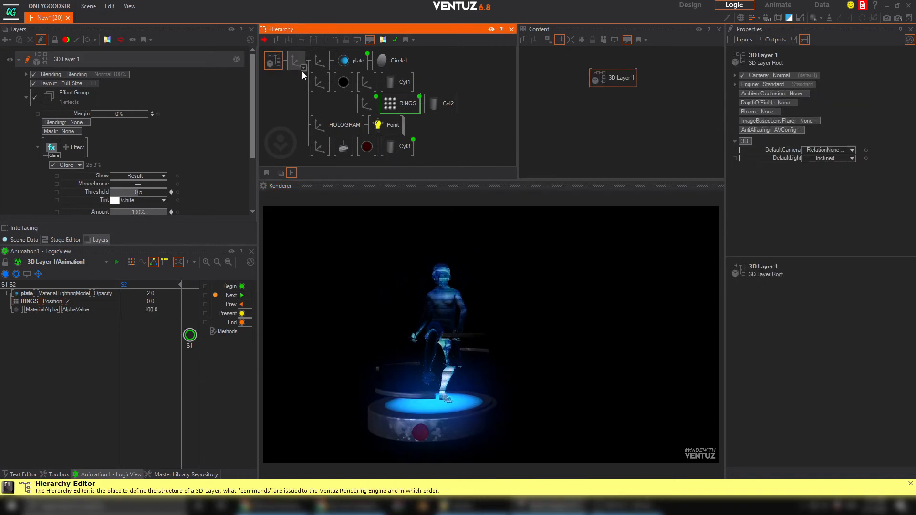
pyautogui.click(771, 112)
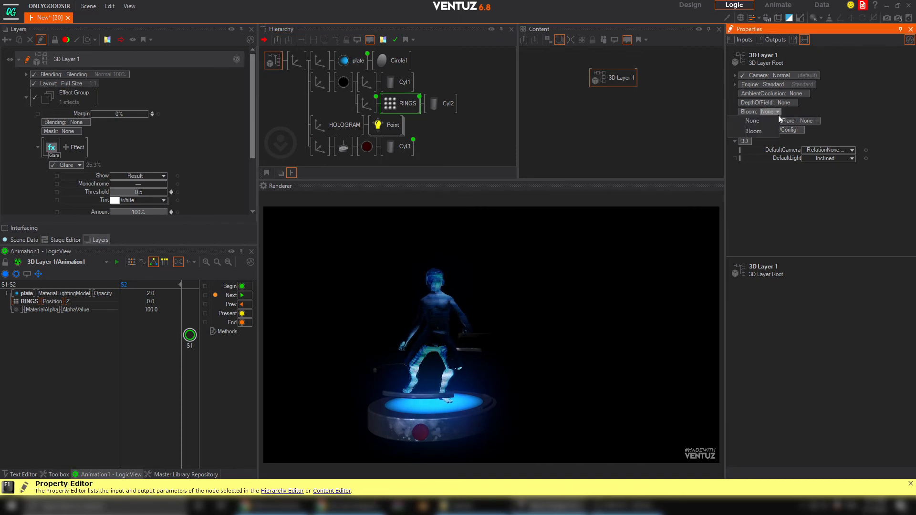
pyautogui.click(768, 131)
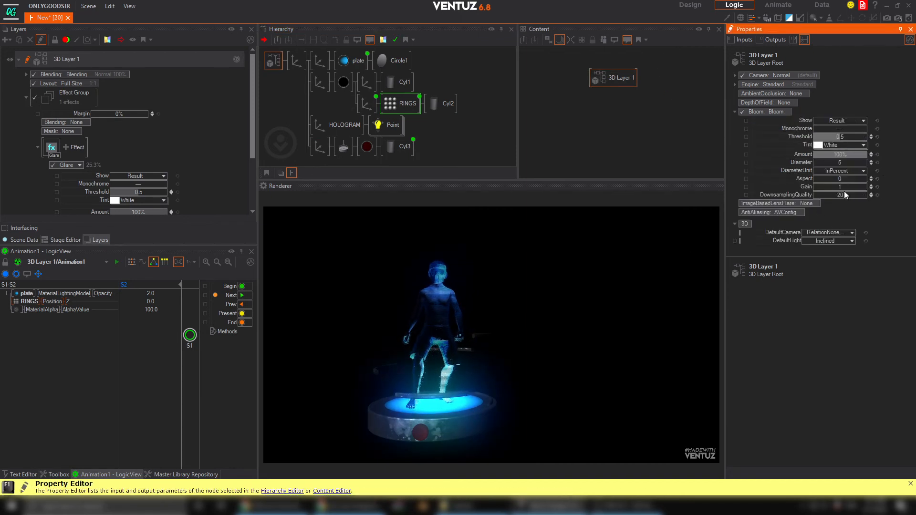
pyautogui.moveTo(842, 188); pyautogui.dragTo(806, 189)
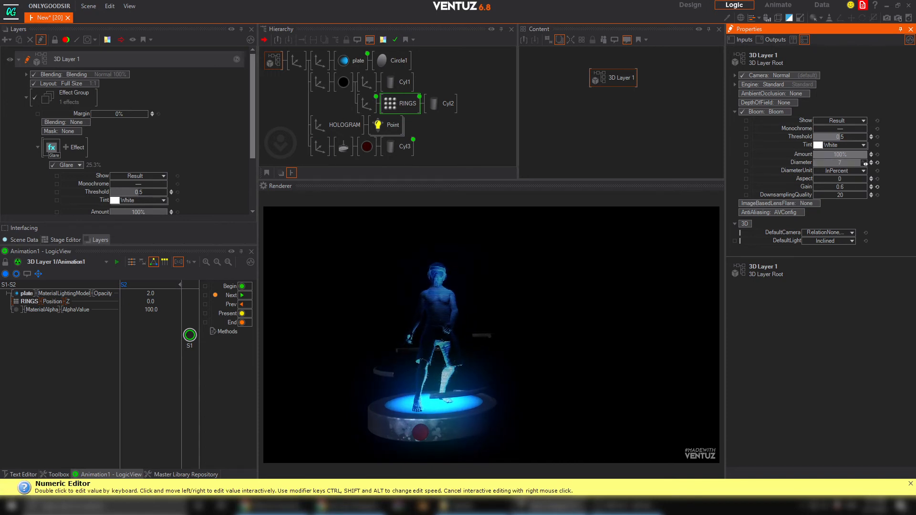
pyautogui.moveTo(864, 163); pyautogui.dragTo(813, 139)
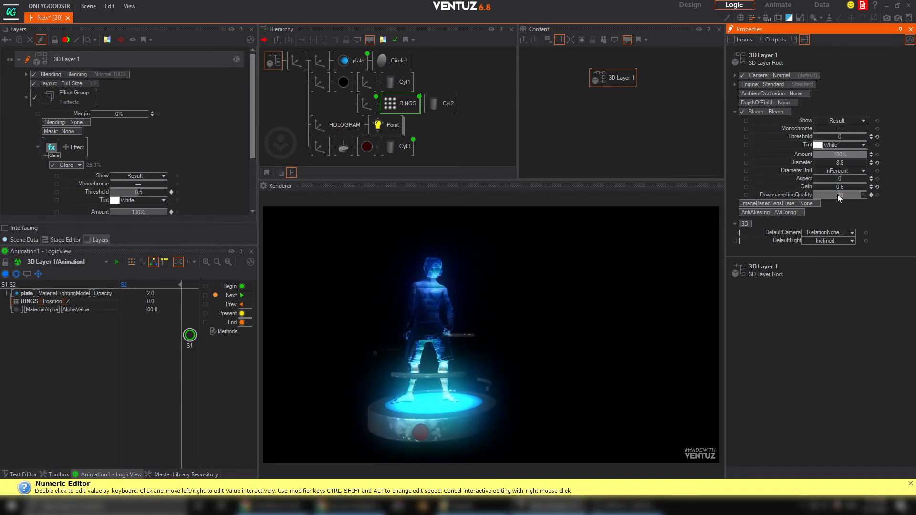
pyautogui.moveTo(842, 187); pyautogui.dragTo(866, 189)
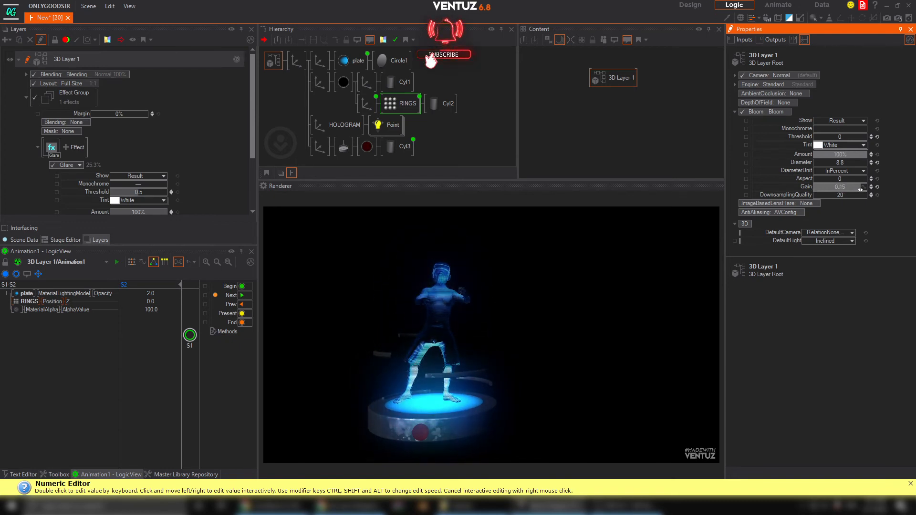
pyautogui.click(427, 429)
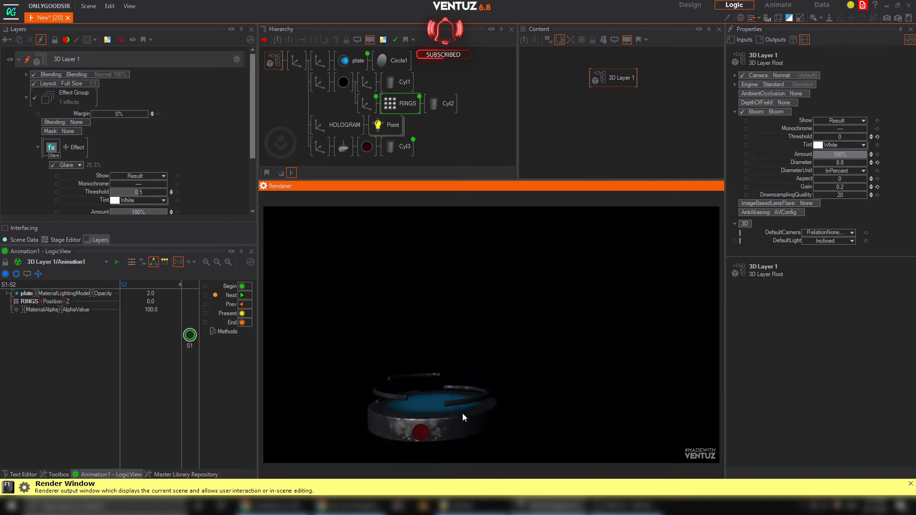
pyautogui.click(422, 433)
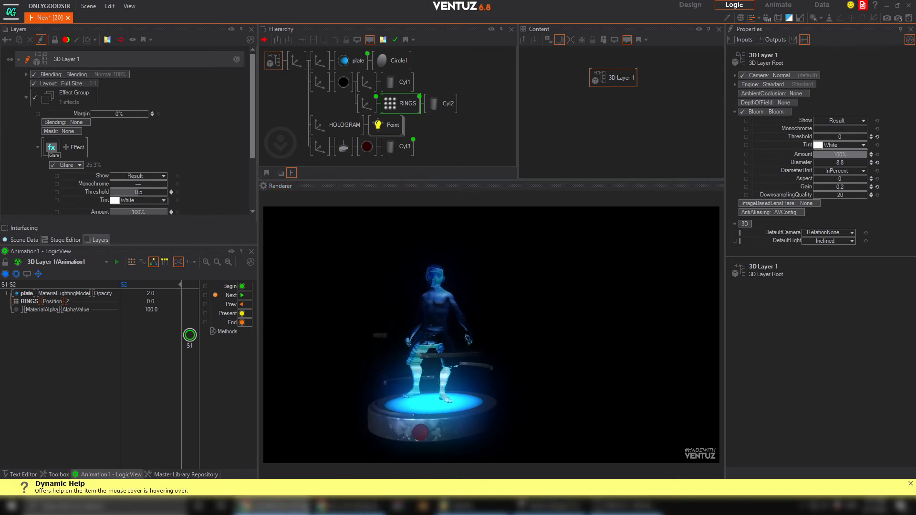
# Switch to the browser's star wars hologram image results and examine the related hologram table images.
pyautogui.click(273, 505)
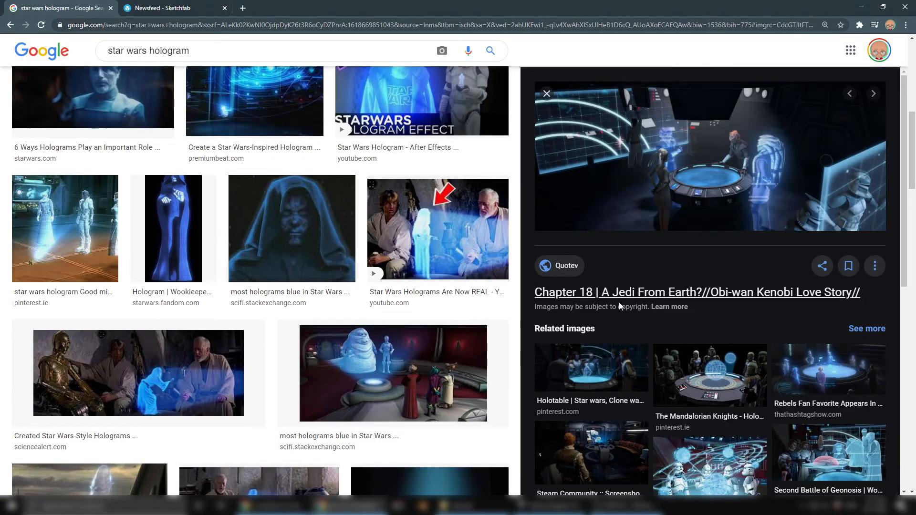
pyautogui.scroll(-1, 646, 338)
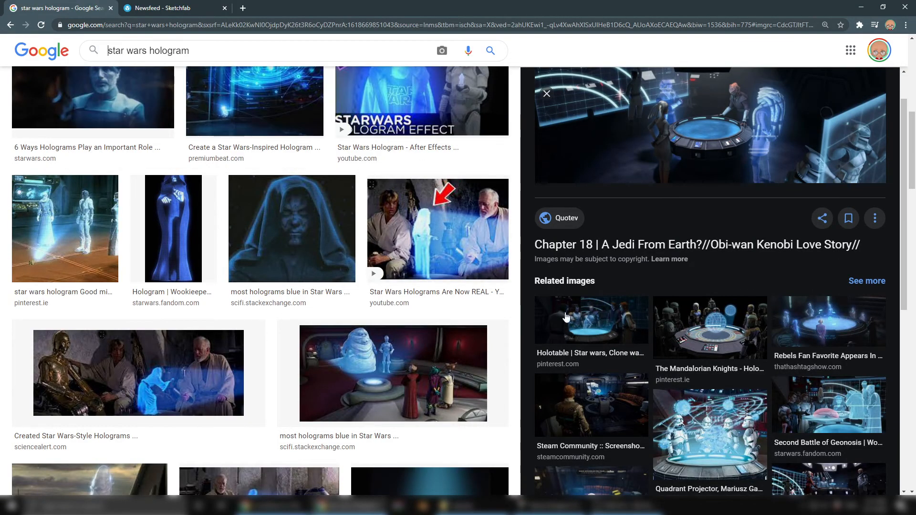
# Examine the Rebels Fan Favorite hologram table image and open the Aceventure Hungary image among its related results.
pyautogui.scroll(1, 789, 438)
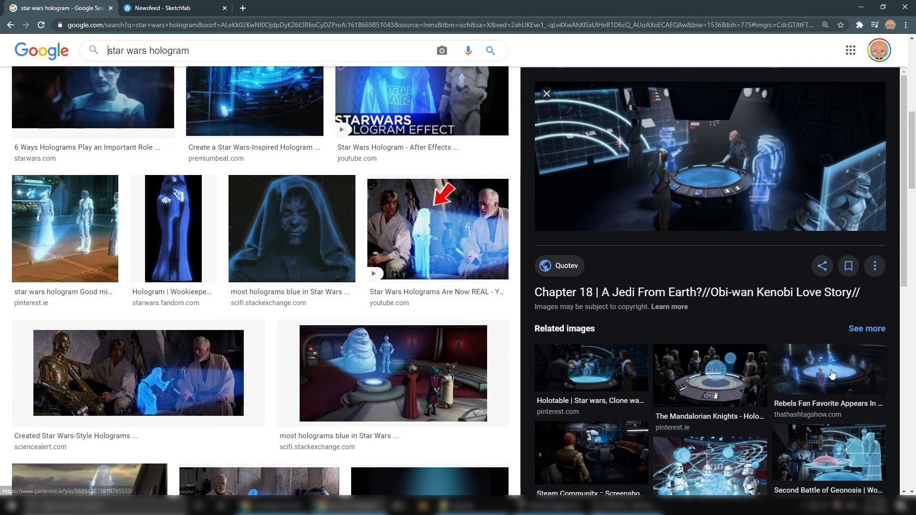
pyautogui.scroll(5, 701, 382)
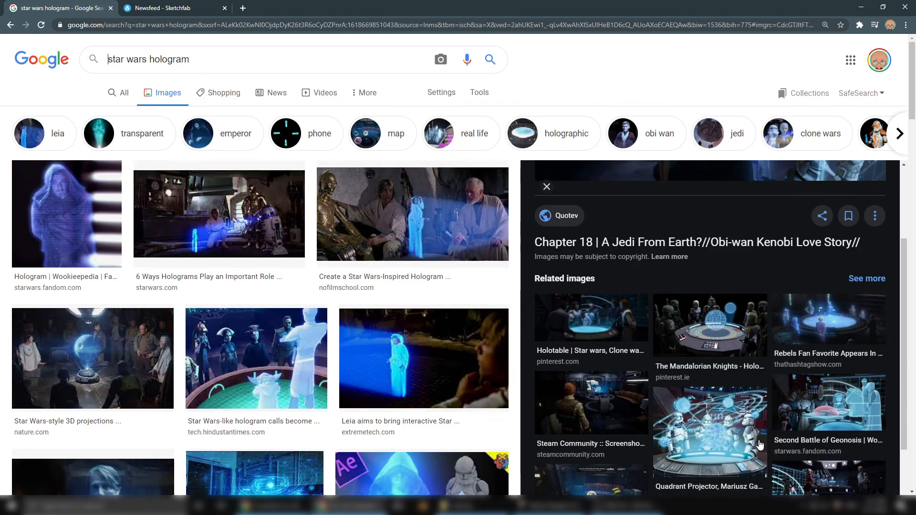
pyautogui.click(813, 325)
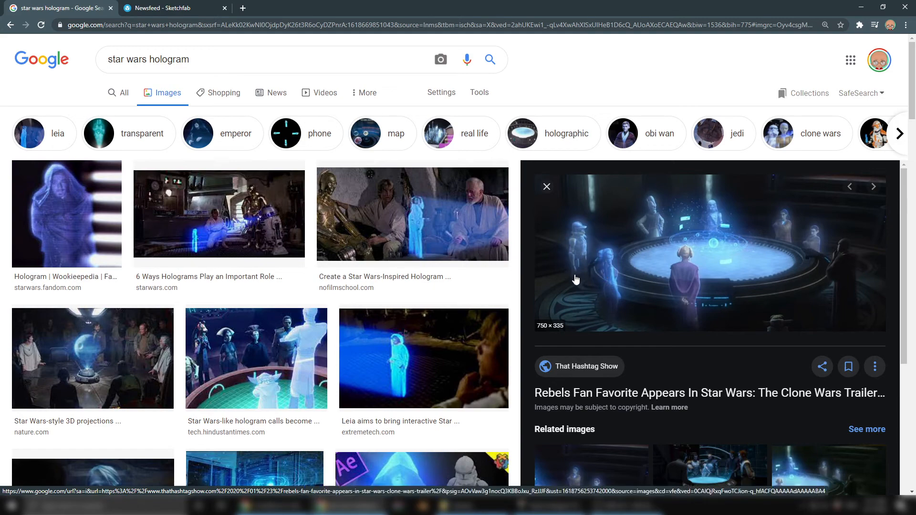
pyautogui.scroll(-8, 584, 324)
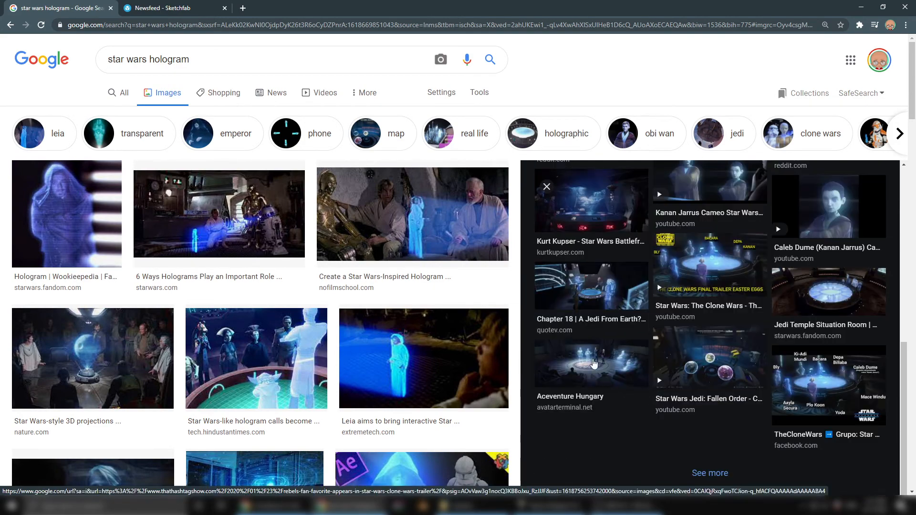
pyautogui.click(593, 364)
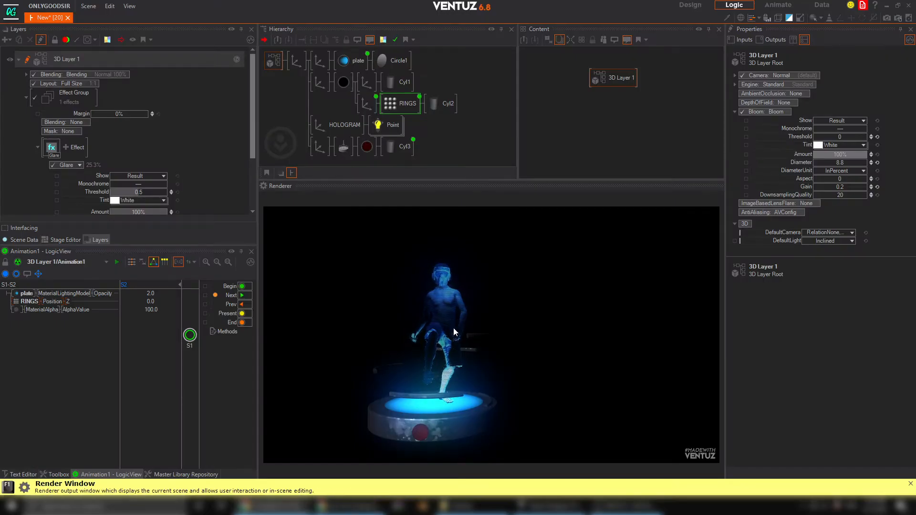
# Switch to Ventuz, add an RGB Distortion effect to 3D Layer 1 with OffsetBX 0.8%, and test the red button in the render output.
pyautogui.click(346, 63)
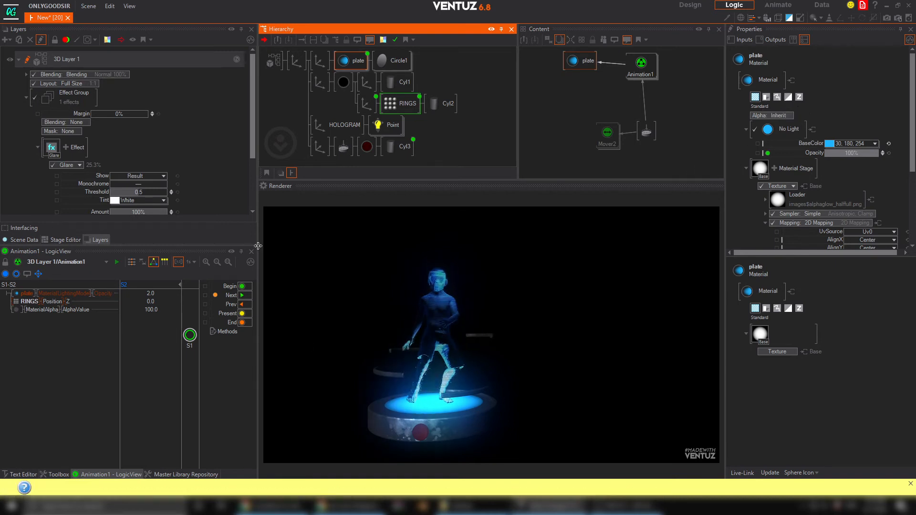
pyautogui.moveTo(263, 250); pyautogui.dragTo(289, 250)
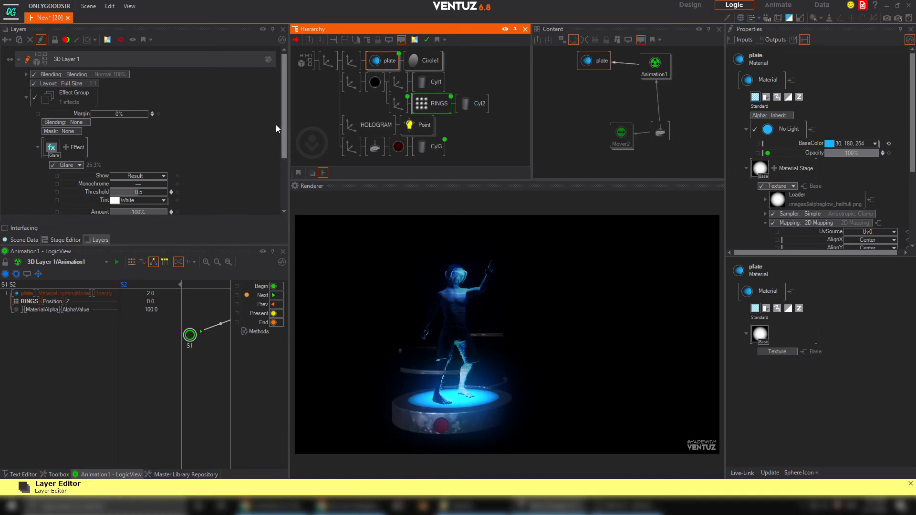
pyautogui.click(73, 147)
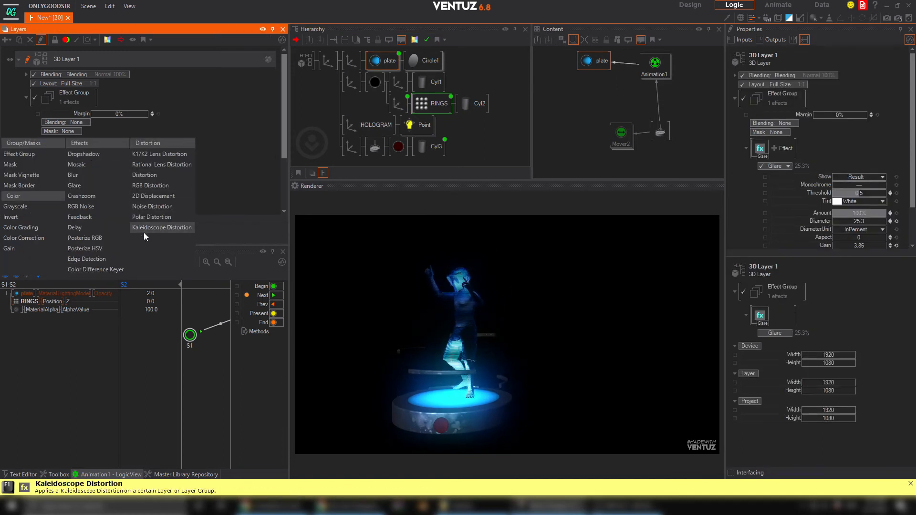
pyautogui.click(149, 186)
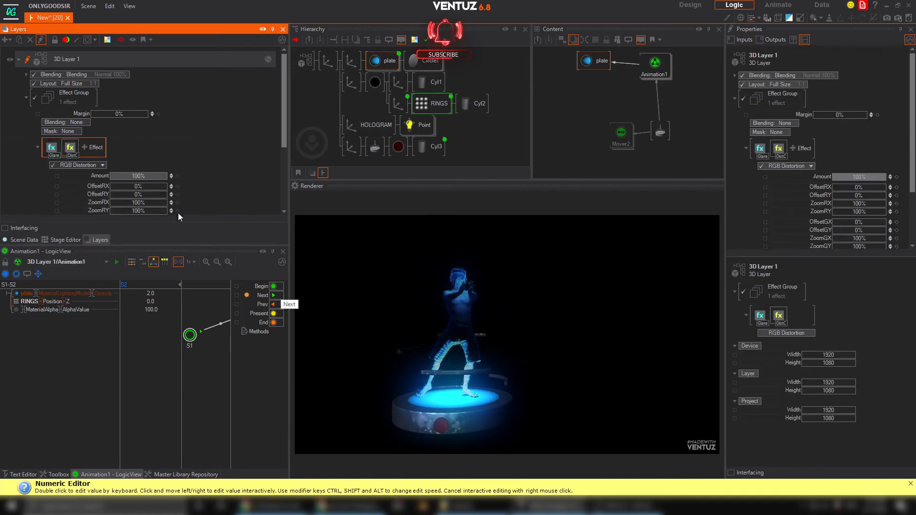
pyautogui.scroll(-3, 162, 196)
pyautogui.moveTo(138, 182); pyautogui.dragTo(143, 184)
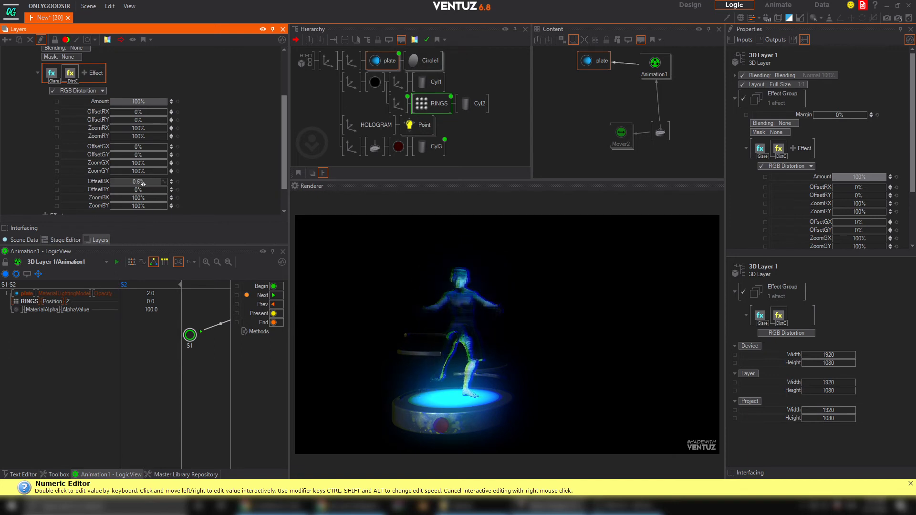
pyautogui.click(438, 426)
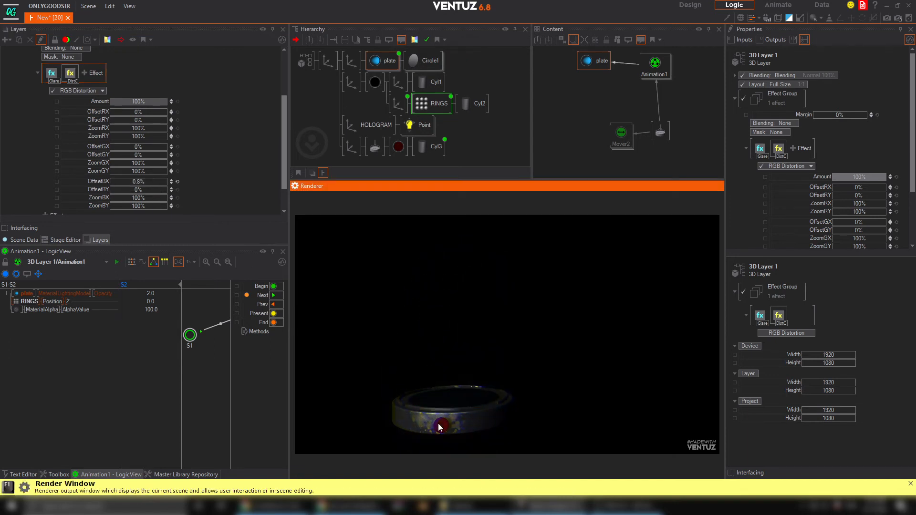
pyautogui.click(438, 427)
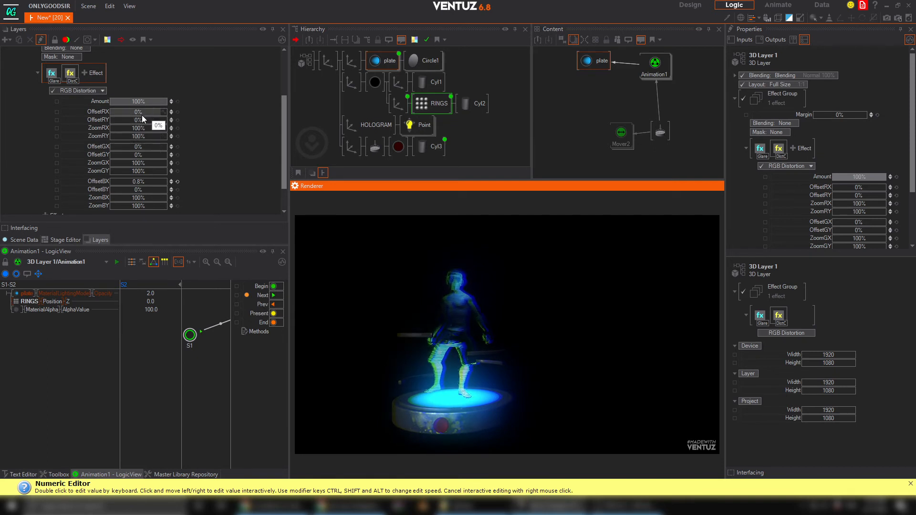
# Set the RGB Distortion's OffsetRX to -0.3% and test the red button's toggling of the hologram.
pyautogui.moveTo(143, 112); pyautogui.dragTo(141, 113)
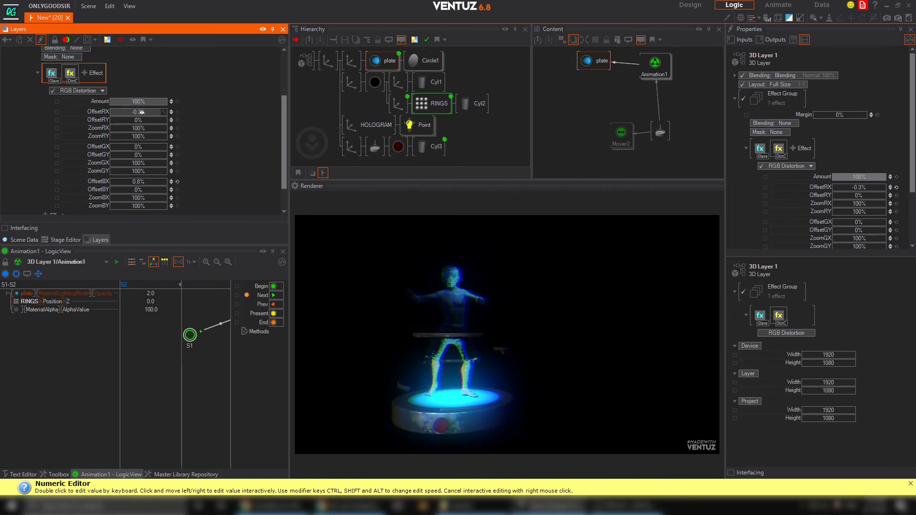
pyautogui.click(440, 426)
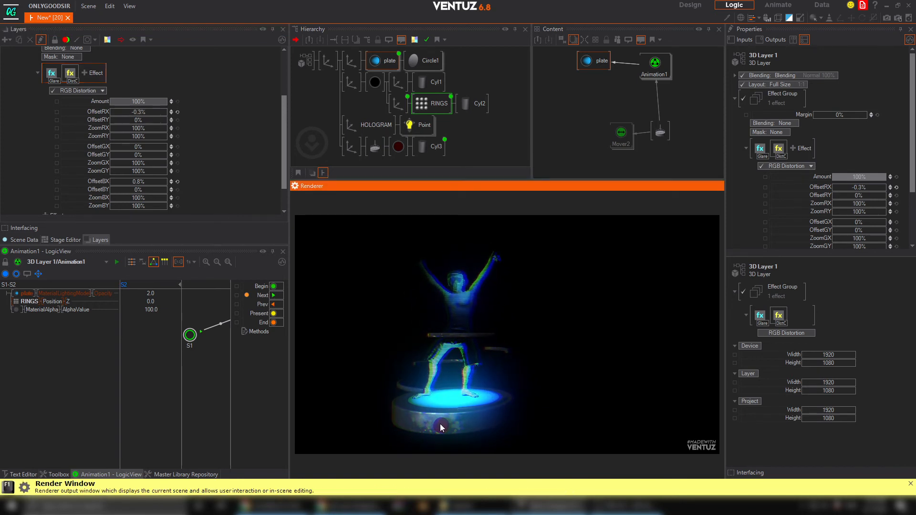
pyautogui.click(440, 426)
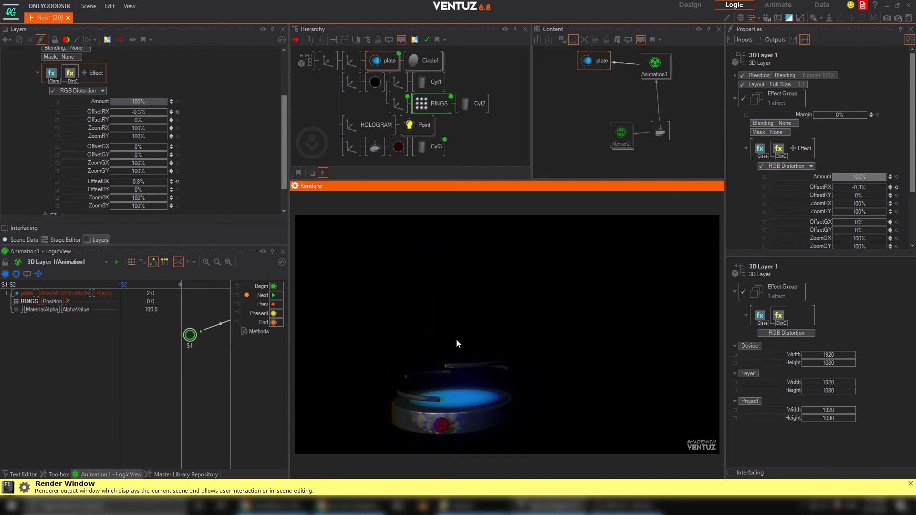
pyautogui.click(440, 427)
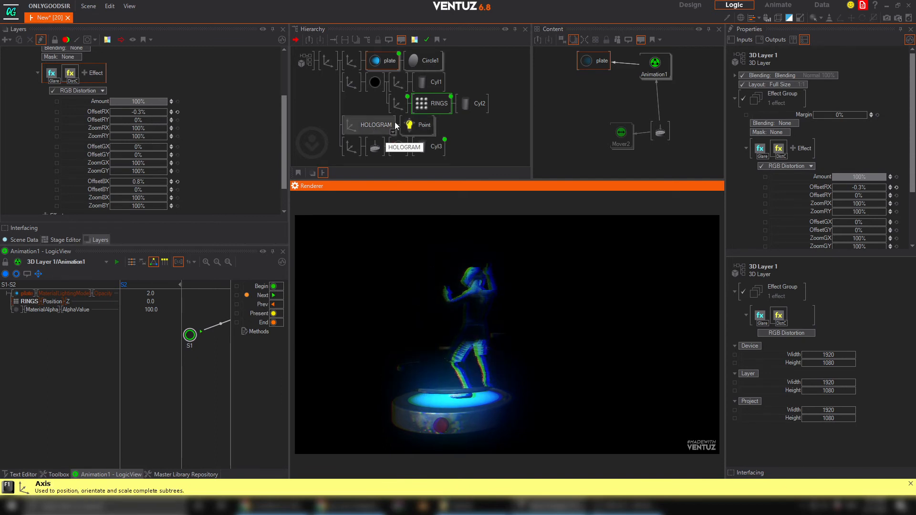
# Expand the HOLOGRAM branch in the hierarchy and block its Bodymat, Bottommat and RBB_ScoutTrooperHelmet01_Mat nodes.
pyautogui.click(427, 124)
pyautogui.middleClick(427, 127)
pyautogui.moveTo(491, 140); pyautogui.dragTo(370, 113, button='middle')
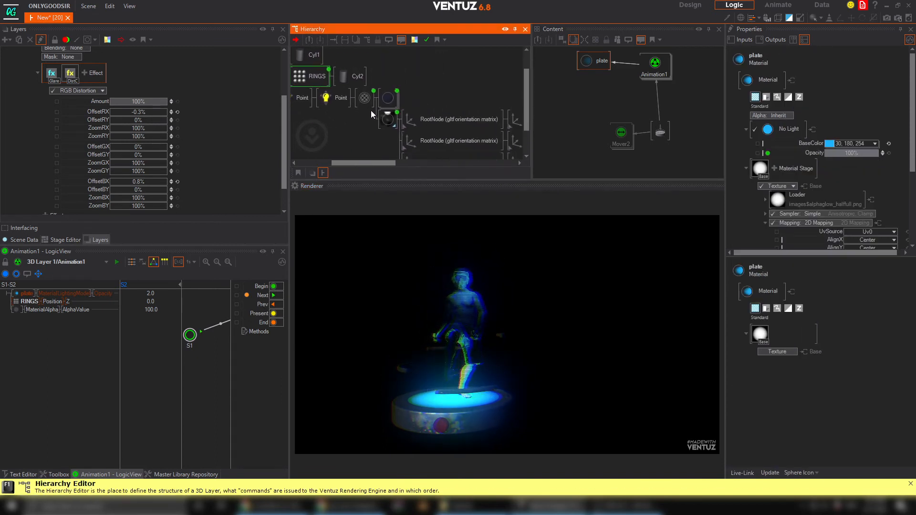
pyautogui.click(393, 105)
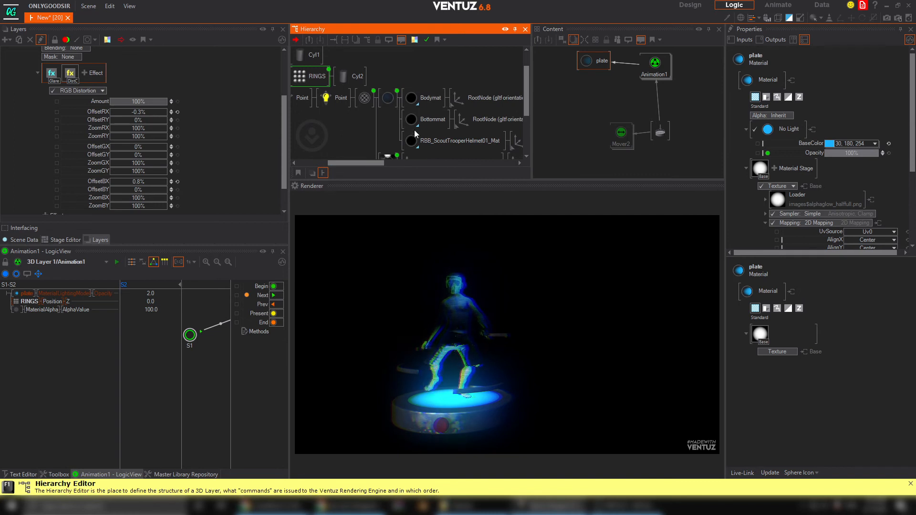
pyautogui.click(392, 127)
pyautogui.click(414, 99)
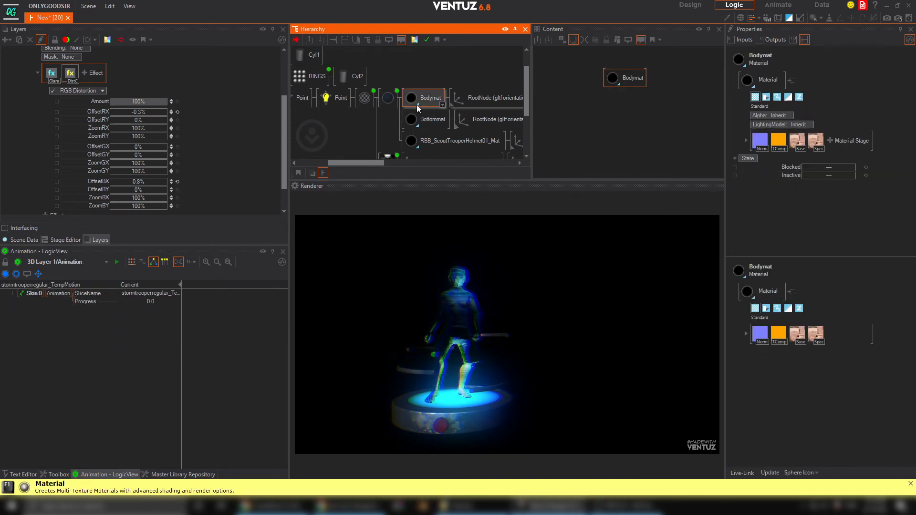
pyautogui.moveTo(454, 121); pyautogui.dragTo(405, 110, button='middle')
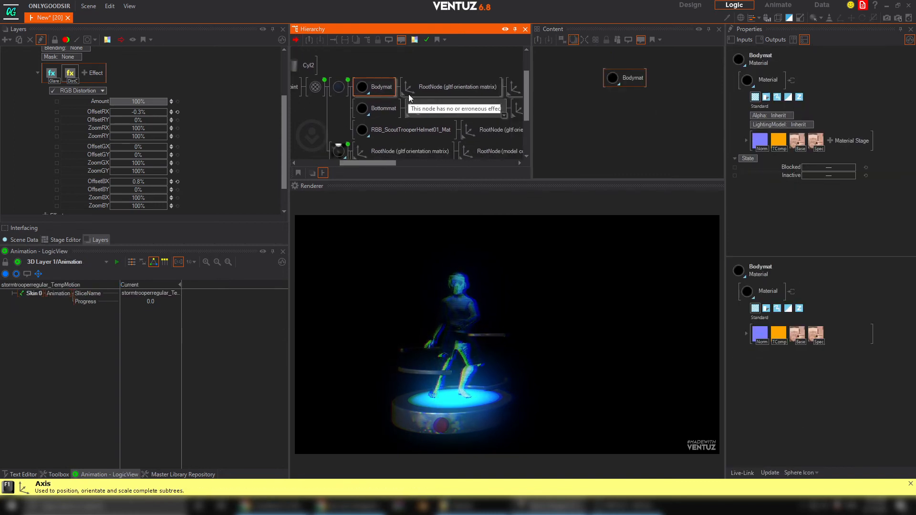
pyautogui.click(409, 93)
pyautogui.click(363, 88)
pyautogui.press('b')
pyautogui.click(366, 110)
pyautogui.press('b')
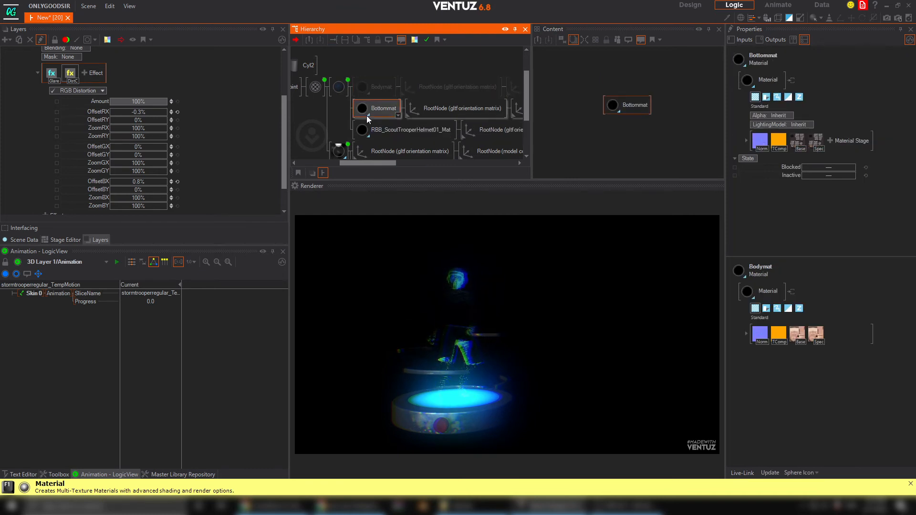
pyautogui.click(364, 128)
pyautogui.press('b')
# Try blocking the first RootNode axis under the hologram's second material, unblock it, and test the red button.
pyautogui.moveTo(362, 148); pyautogui.dragTo(383, 115, button='middle')
pyautogui.click(386, 143)
pyautogui.press('b')
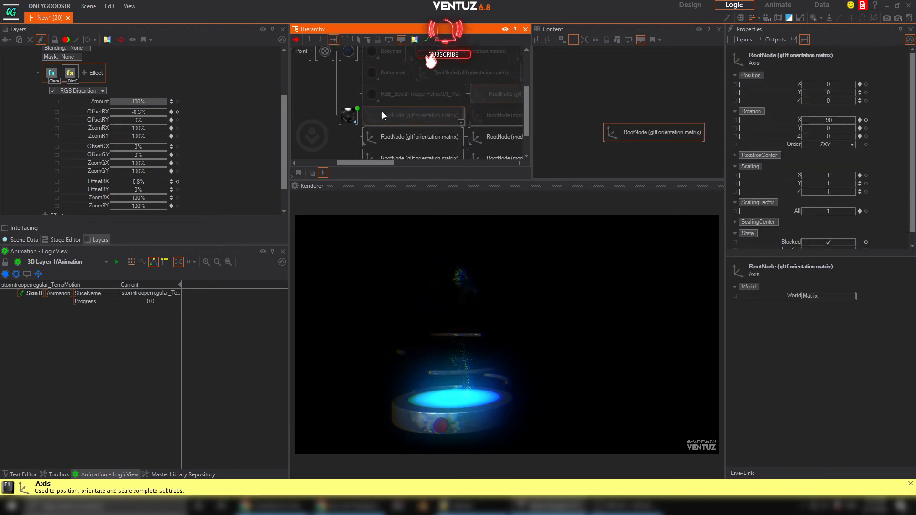
pyautogui.press('b')
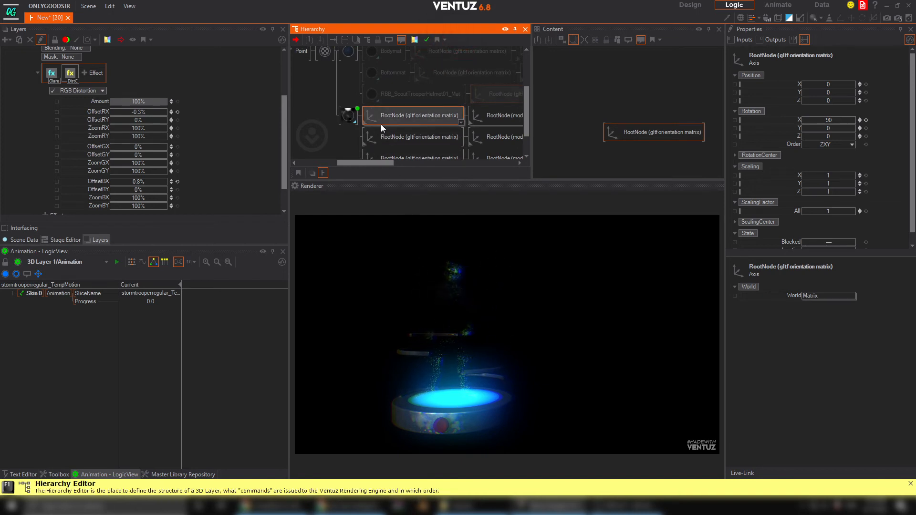
pyautogui.click(441, 423)
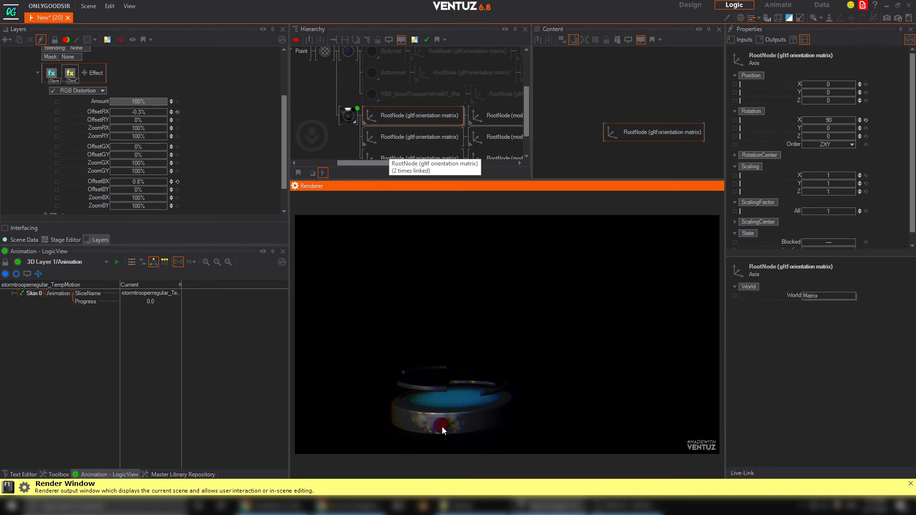
pyautogui.click(442, 426)
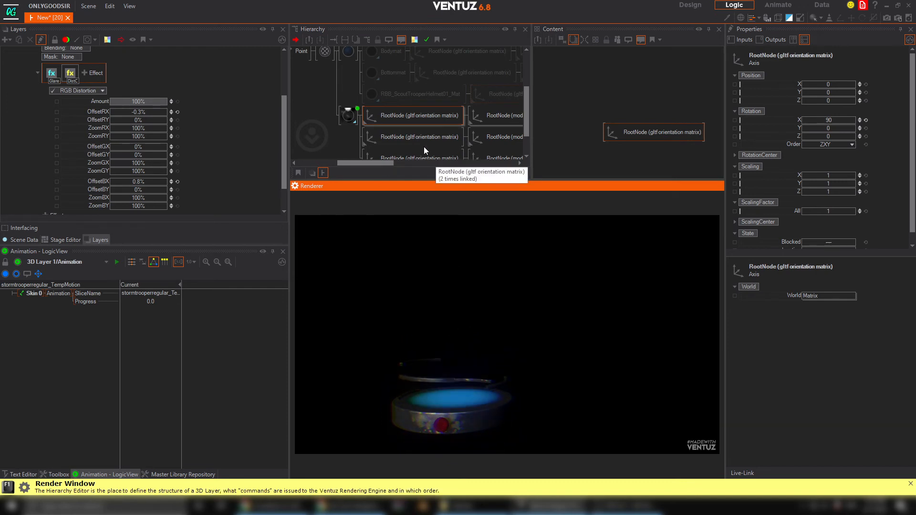
# Block the three RootNode (gltf orientation matrix) axes under the hologram's second material.
pyautogui.click(391, 123)
pyautogui.press('b')
pyautogui.click(388, 139)
pyautogui.press('b')
pyautogui.click(387, 151)
pyautogui.press('b')
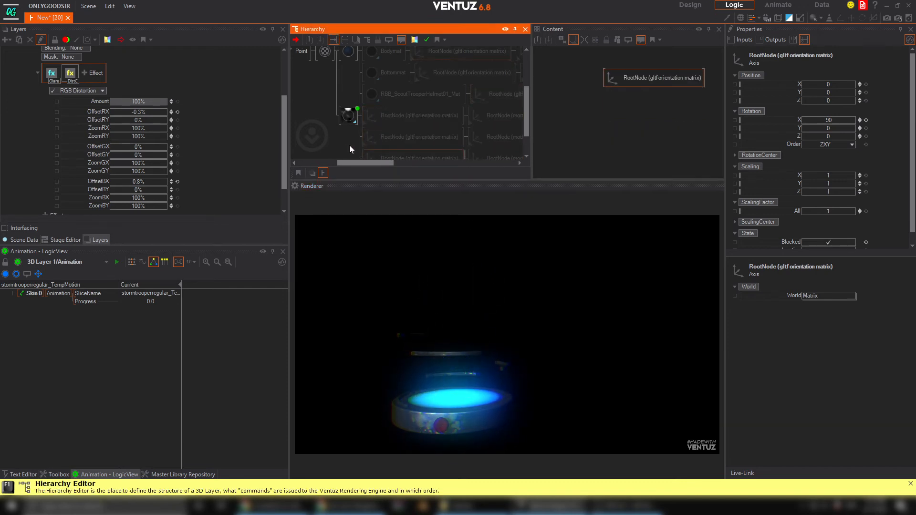
pyautogui.moveTo(331, 153); pyautogui.dragTo(351, 149)
pyautogui.scroll(3, 356, 128)
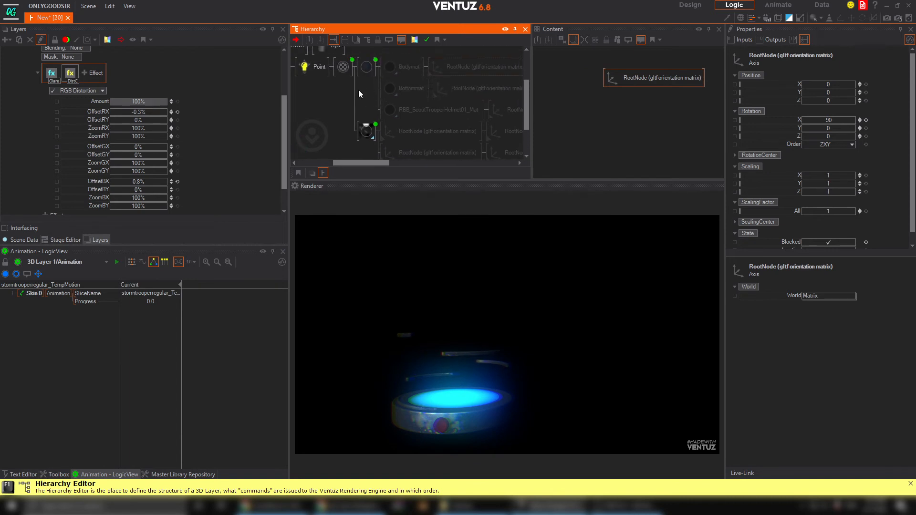
# Switch to the browser's Sketchfab page and look through the star wars search results for another animated model.
pyautogui.click(353, 503)
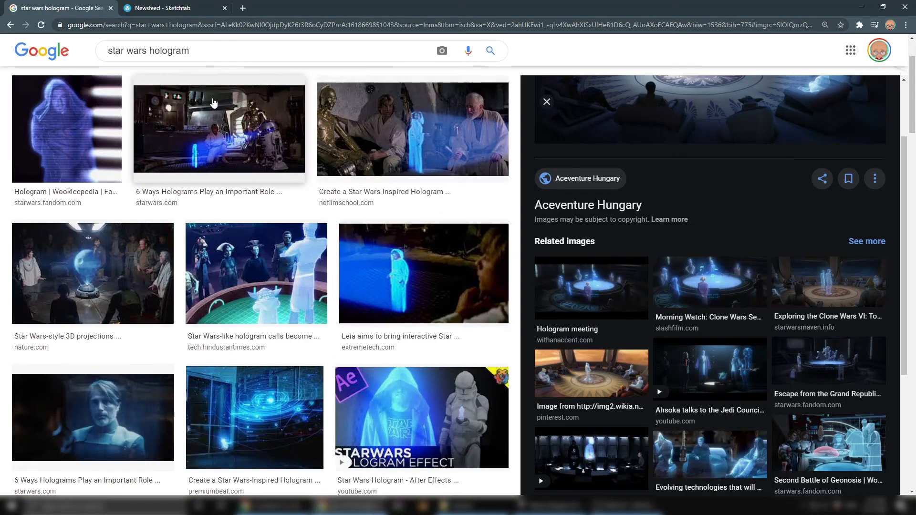
pyautogui.click(154, 7)
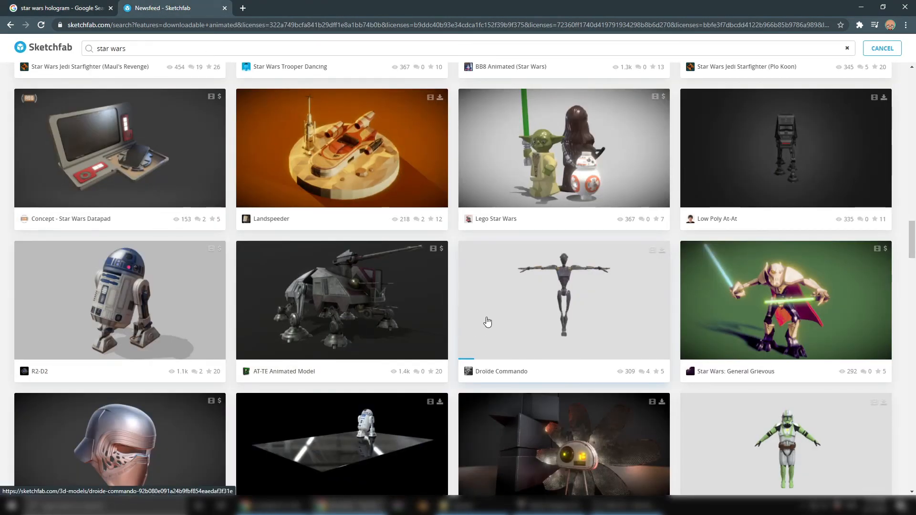
pyautogui.scroll(-4, 487, 321)
pyautogui.scroll(3, 493, 321)
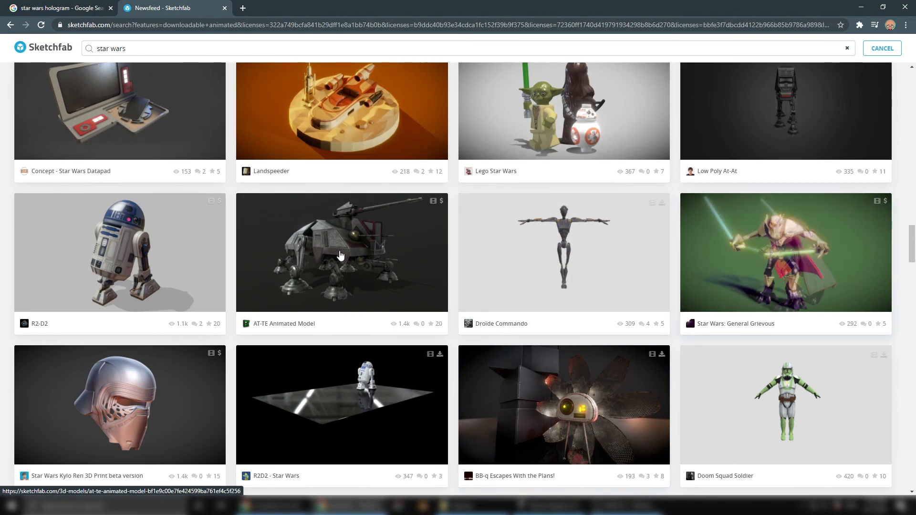
pyautogui.scroll(-7, 334, 267)
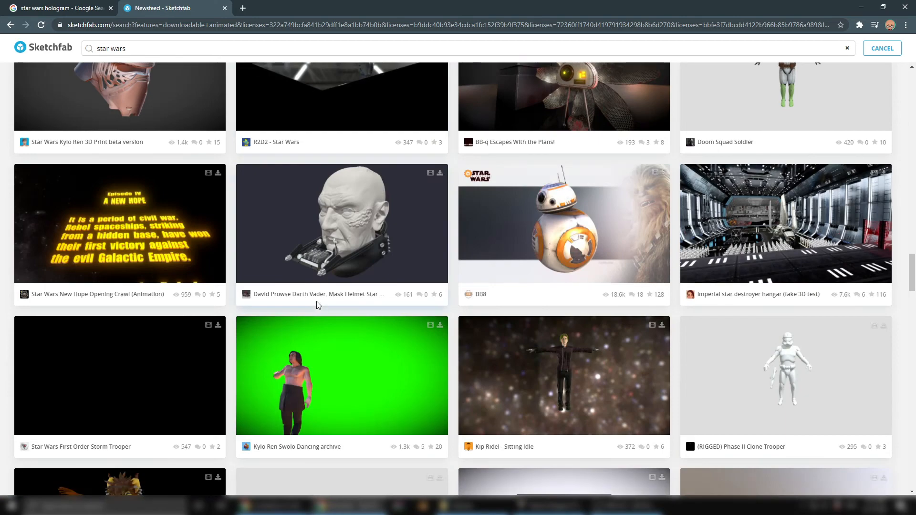
pyautogui.scroll(15, 316, 304)
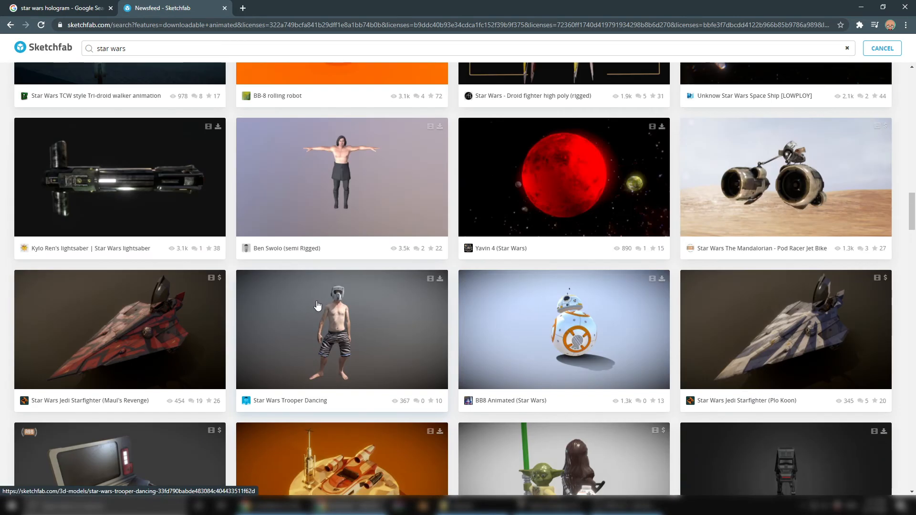
pyautogui.scroll(10, 317, 305)
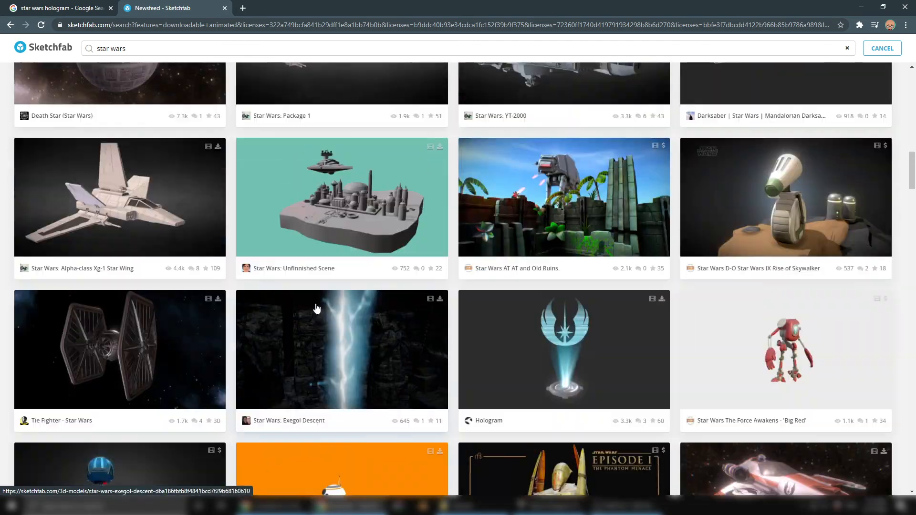
# Replace the star wars query on Sketchfab with a search for "character".
pyautogui.scroll(20, 316, 304)
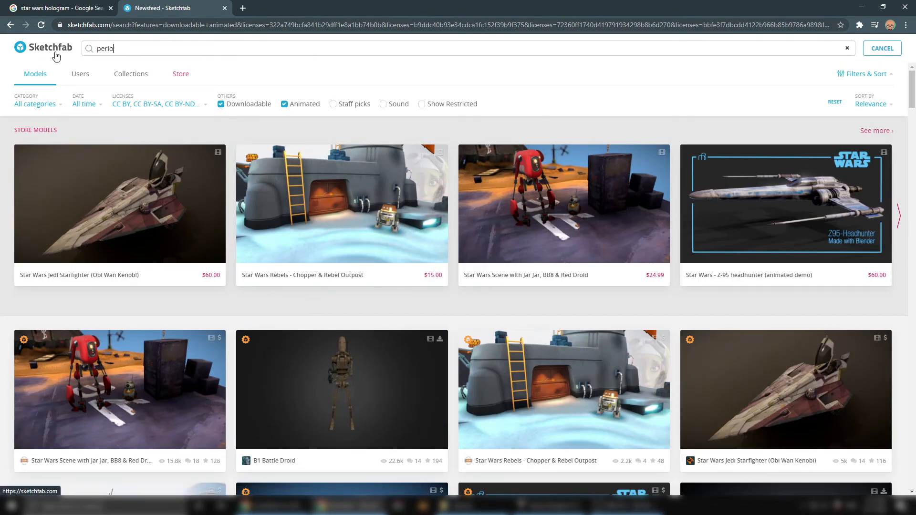
pyautogui.write('son')
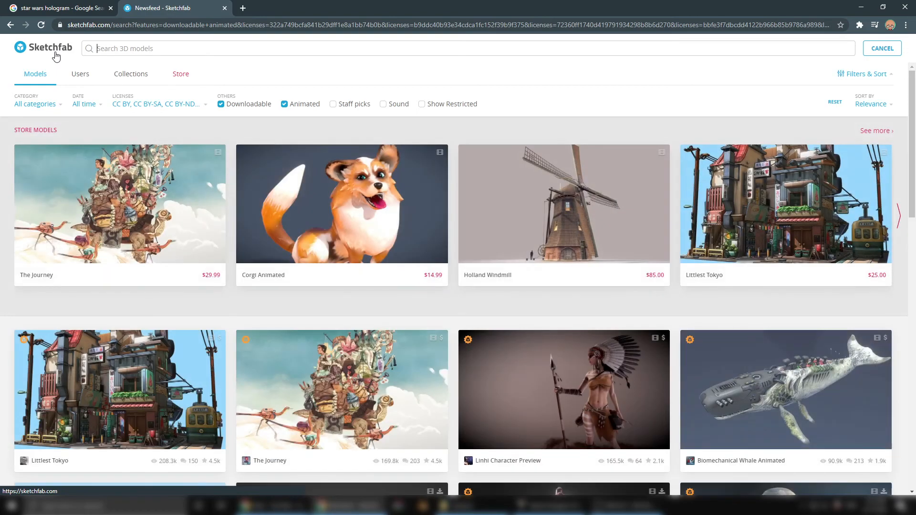
pyautogui.write('ra')
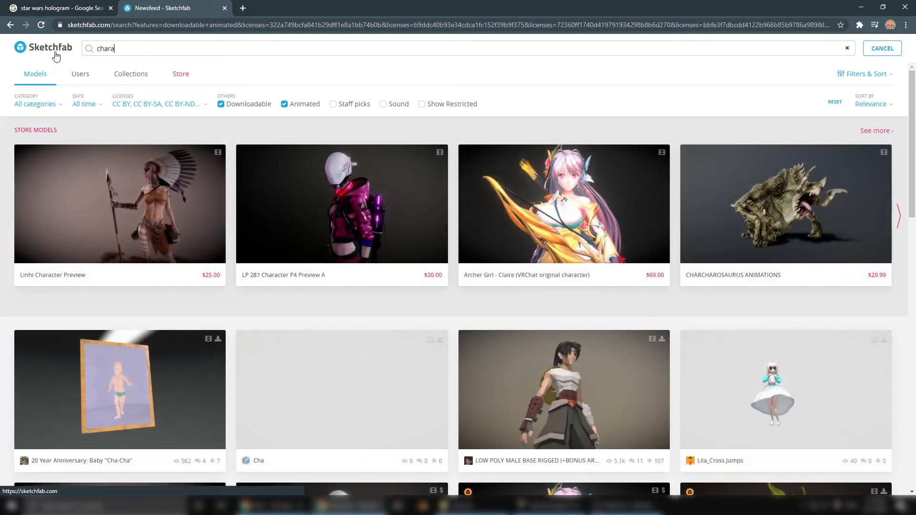
pyautogui.write('ter')
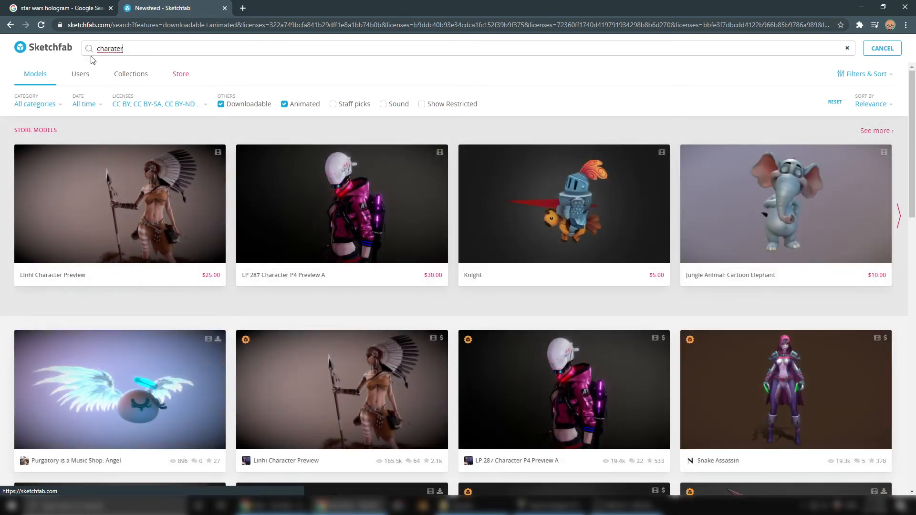
pyautogui.rightClick(106, 49)
pyautogui.click(136, 58)
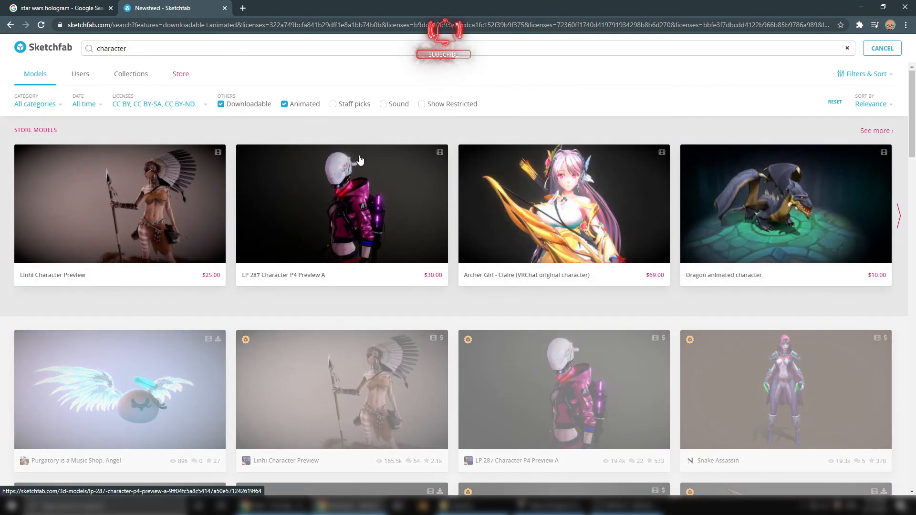
# Find the Martial Artist model among the character results and download it in the autoconverted glTF format.
pyautogui.scroll(-3, 317, 300)
pyautogui.scroll(-4, 350, 282)
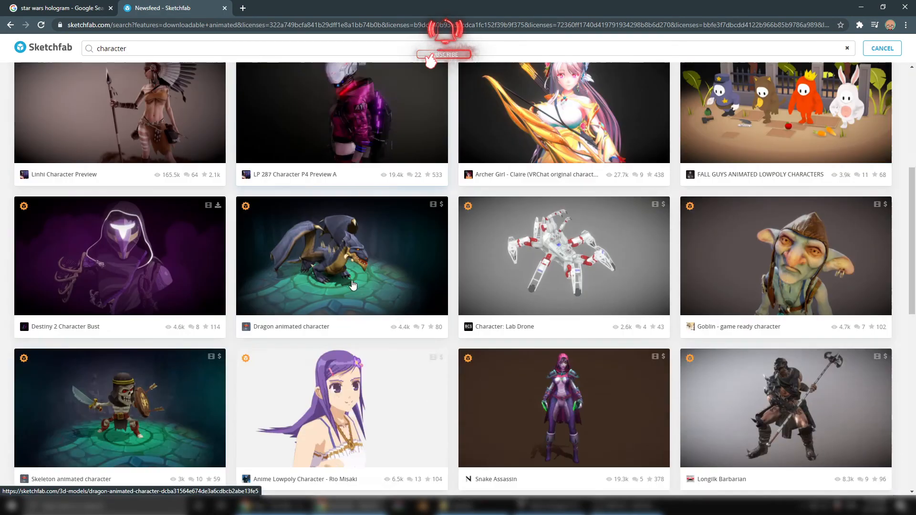
pyautogui.scroll(7, 351, 280)
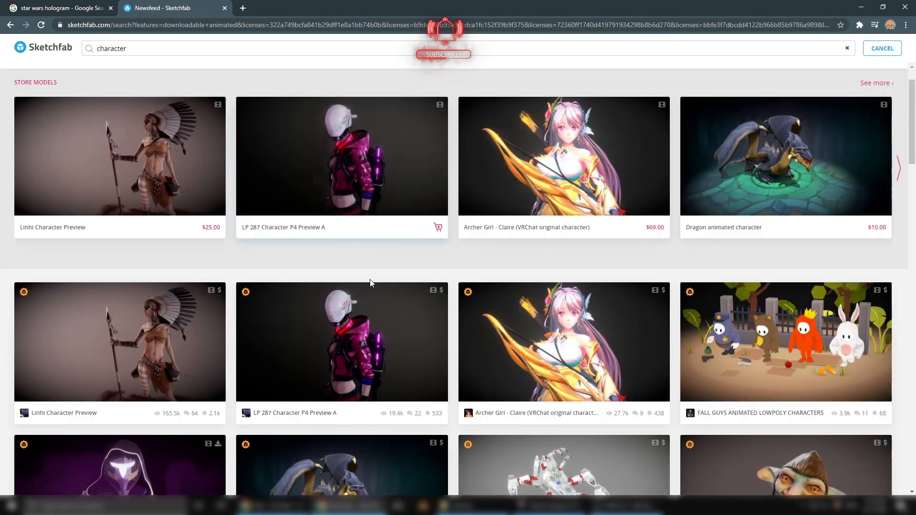
pyautogui.scroll(-8, 372, 284)
pyautogui.scroll(-5, 377, 296)
pyautogui.scroll(-5, 367, 289)
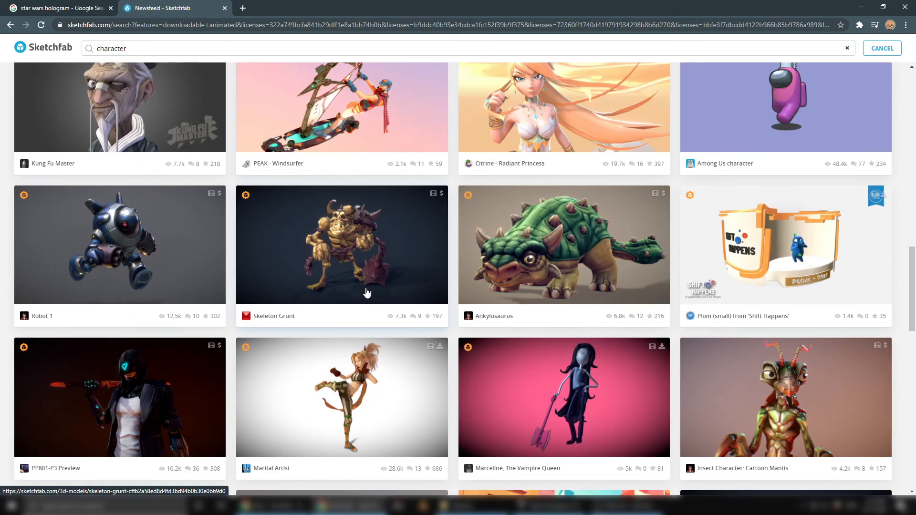
pyautogui.scroll(-3, 365, 285)
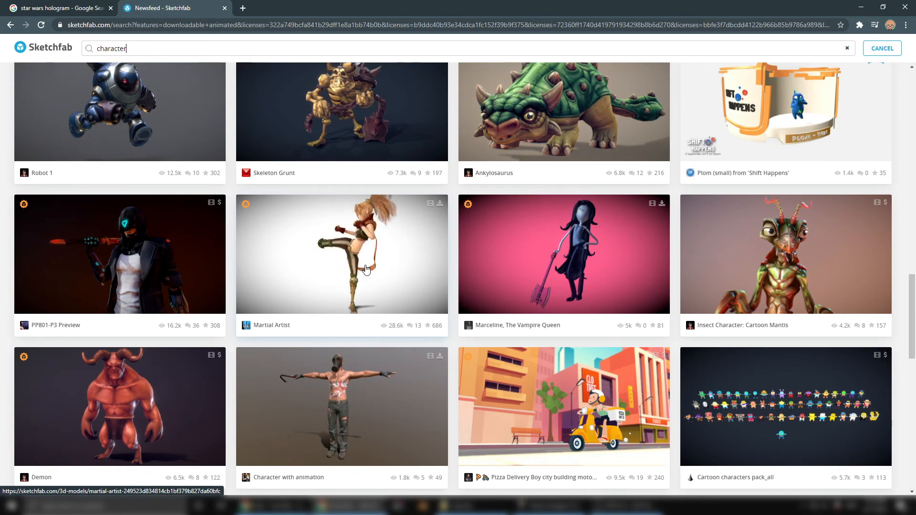
pyautogui.click(385, 270)
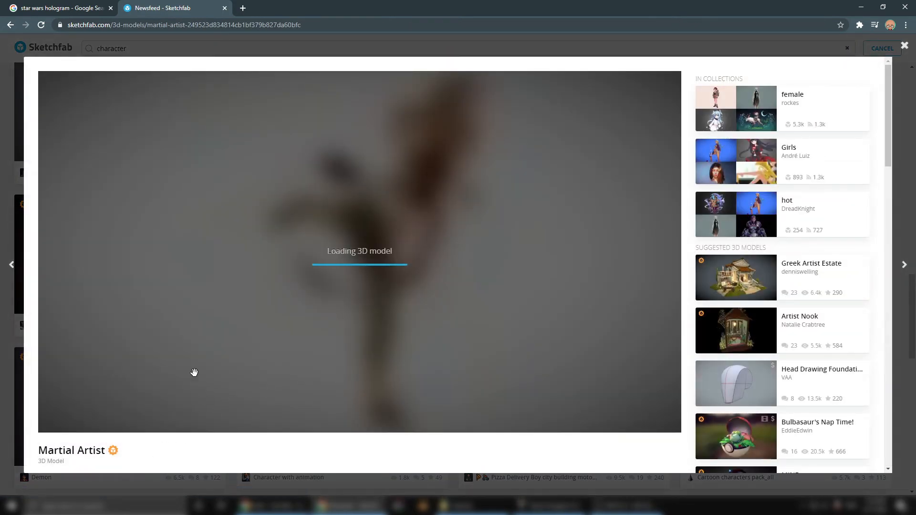
pyautogui.scroll(-3, 192, 458)
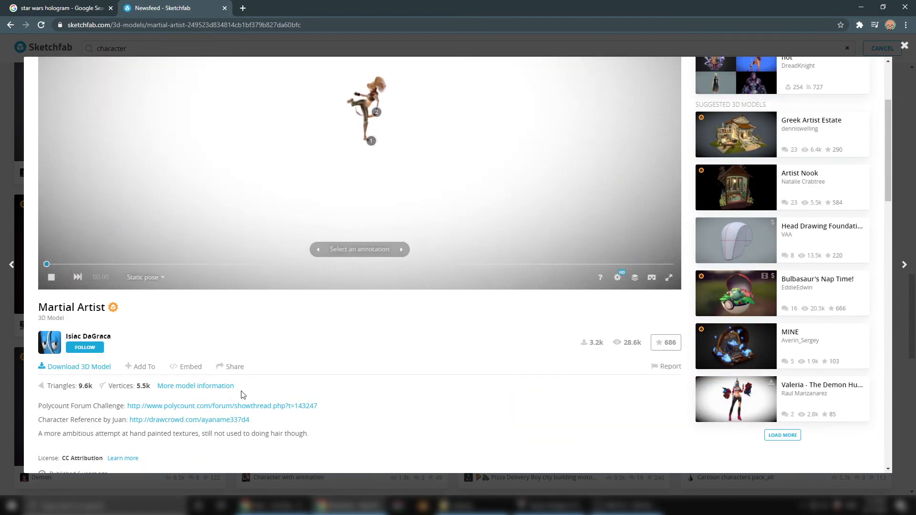
pyautogui.click(63, 367)
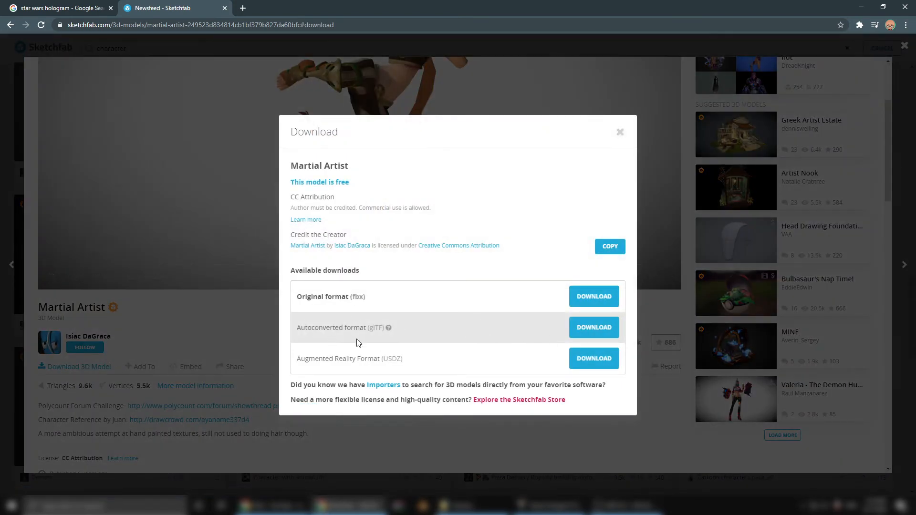
pyautogui.click(585, 329)
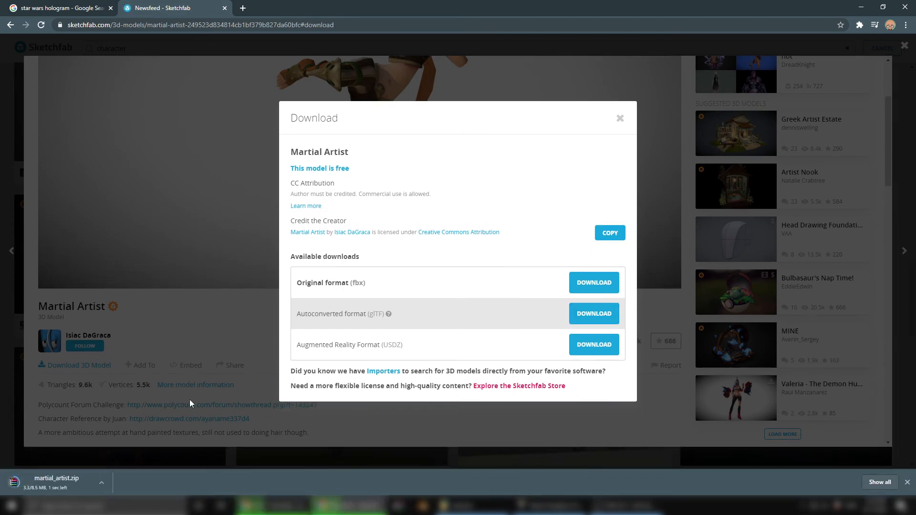
# Open the downloaded martial_artist.zip and create another new folder in the starwars directory in File Explorer.
pyautogui.click(50, 482)
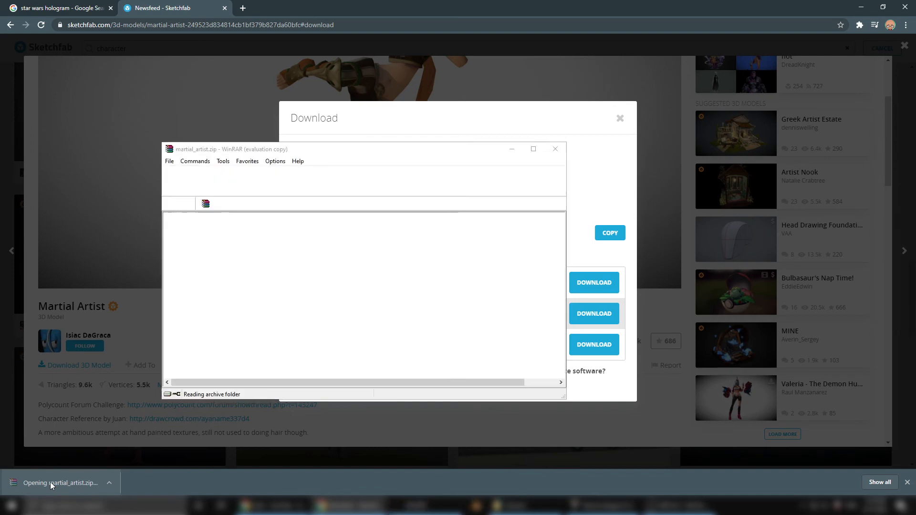
pyautogui.click(624, 99)
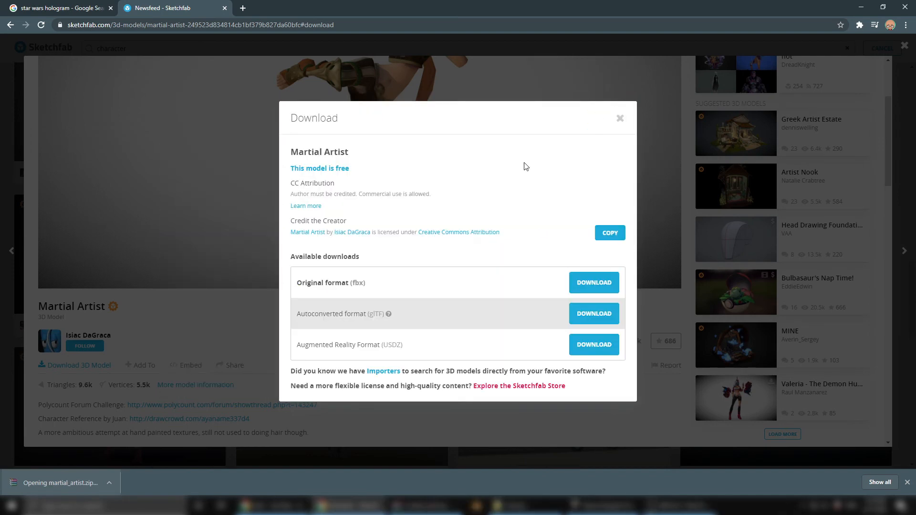
pyautogui.click(429, 506)
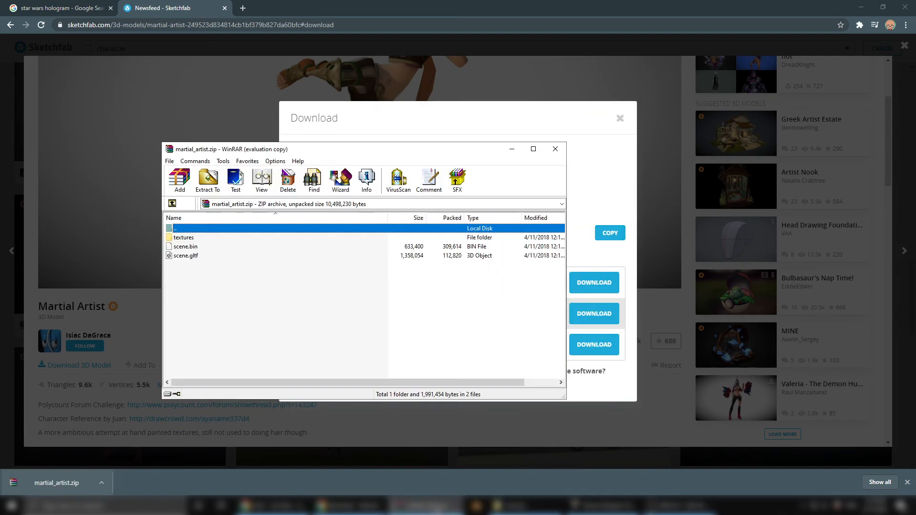
pyautogui.click(524, 506)
pyautogui.rightClick(463, 265)
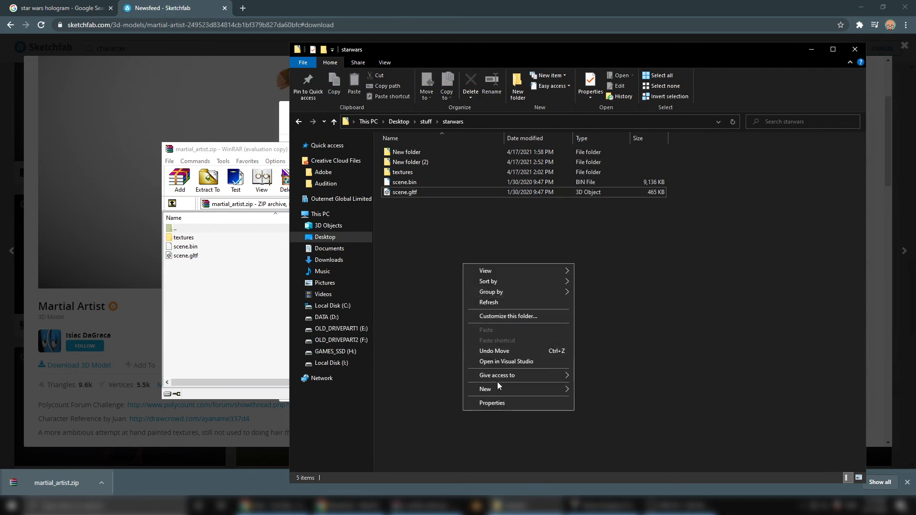
pyautogui.moveTo(497, 387)
pyautogui.click(610, 389)
pyautogui.click(456, 255)
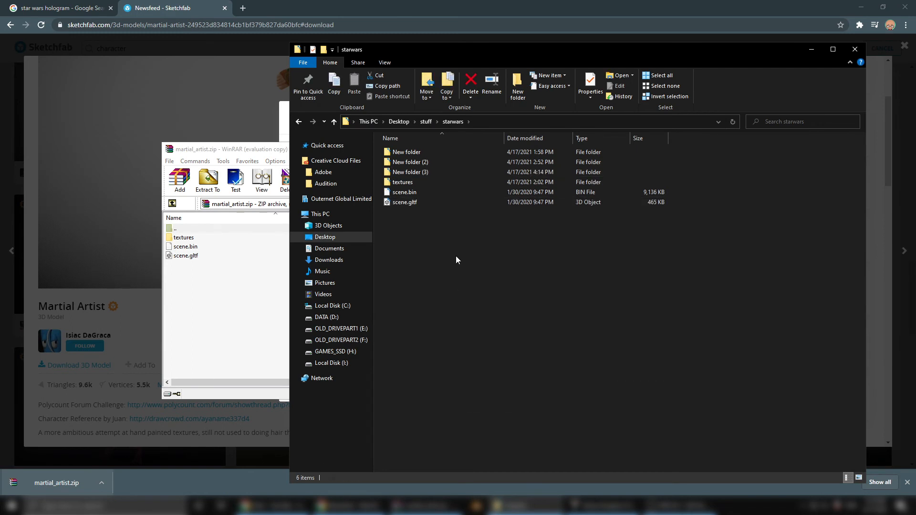
# Extract the textures folder, scene.bin and scene.gltf from the archive into New folder (3) and close the archive.
pyautogui.doubleClick(421, 174)
pyautogui.click(188, 280)
pyautogui.moveTo(188, 281); pyautogui.dragTo(644, 260)
pyautogui.click(262, 290)
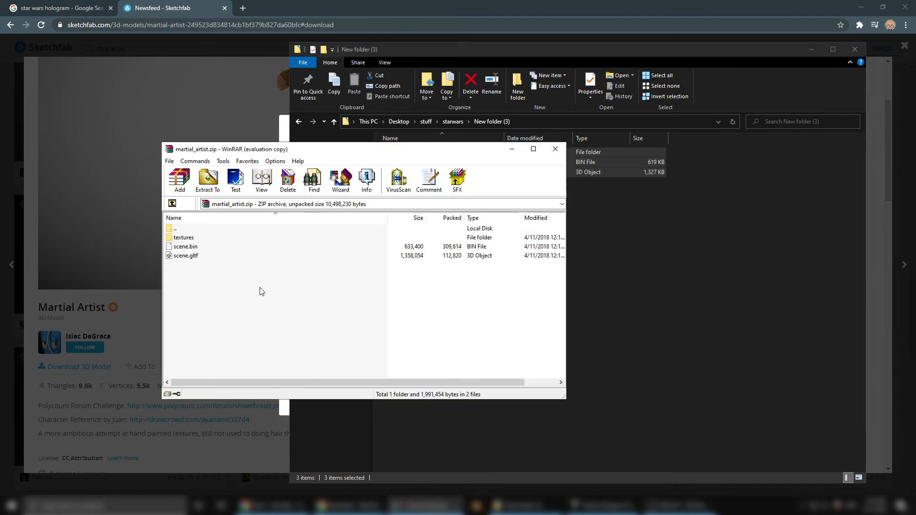
pyautogui.click(555, 149)
# Import the Martial Artist scene.gltf into Ventuz below the blocked hologram materials and remove its Geometry Import node.
pyautogui.click(413, 174)
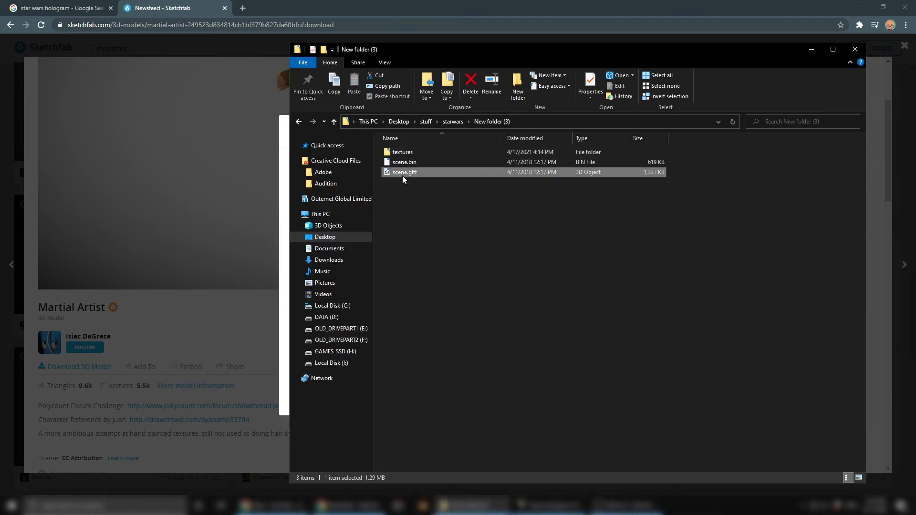
pyautogui.moveTo(402, 176); pyautogui.dragTo(392, 121)
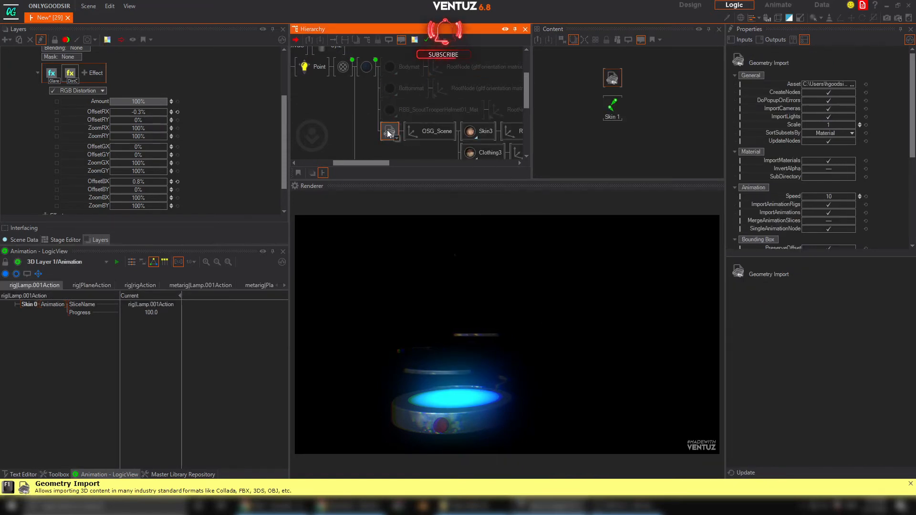
pyautogui.press('Delete')
# Enlarge the imported OSG_Scene axis with an overall scaling factor of 43.6.
pyautogui.click(388, 129)
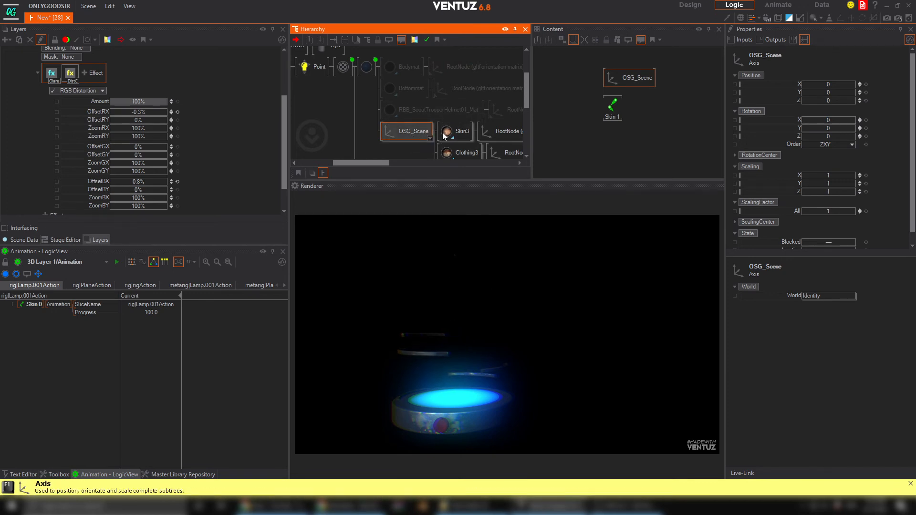
pyautogui.click(830, 211)
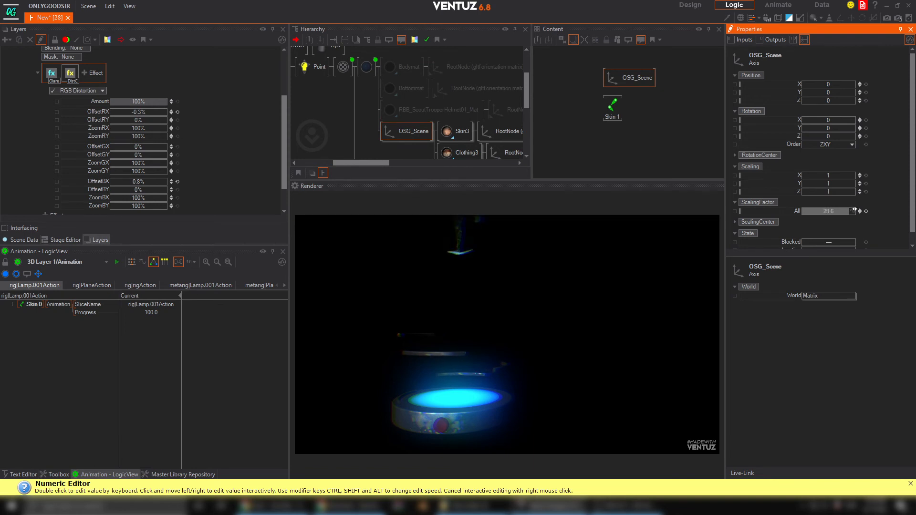
pyautogui.moveTo(839, 210); pyautogui.dragTo(836, 211)
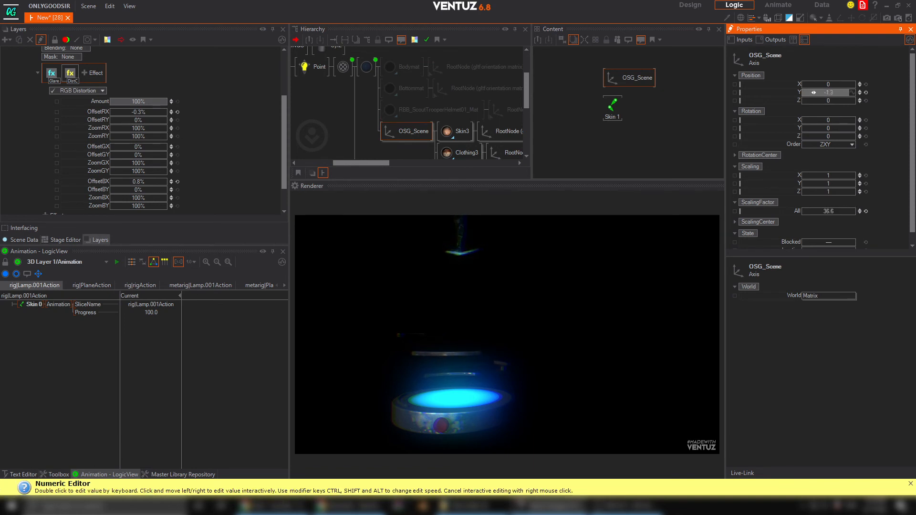
# Place the martial artist on the plate with OSG_Scene position X 21.6, Y -183.7, Z 9.4 and Y rotation -116.
pyautogui.moveTo(801, 94); pyautogui.dragTo(849, 92)
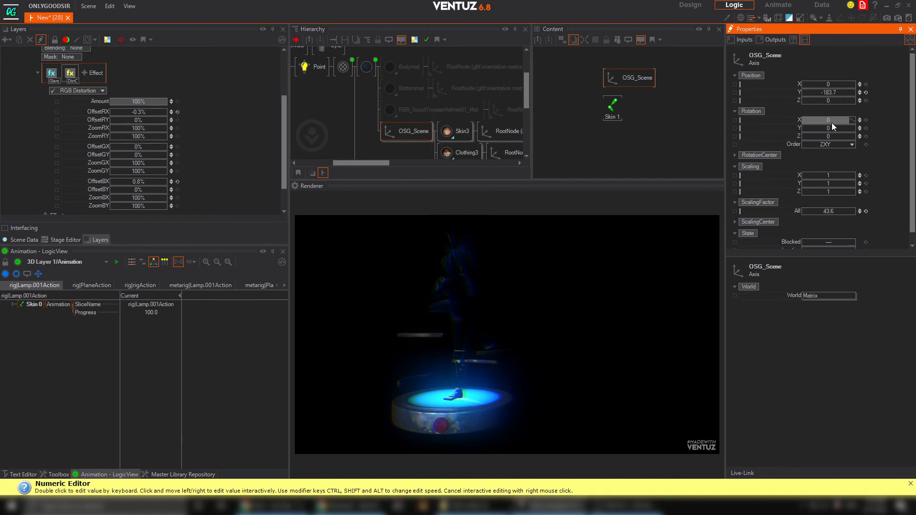
pyautogui.moveTo(806, 130); pyautogui.dragTo(772, 129)
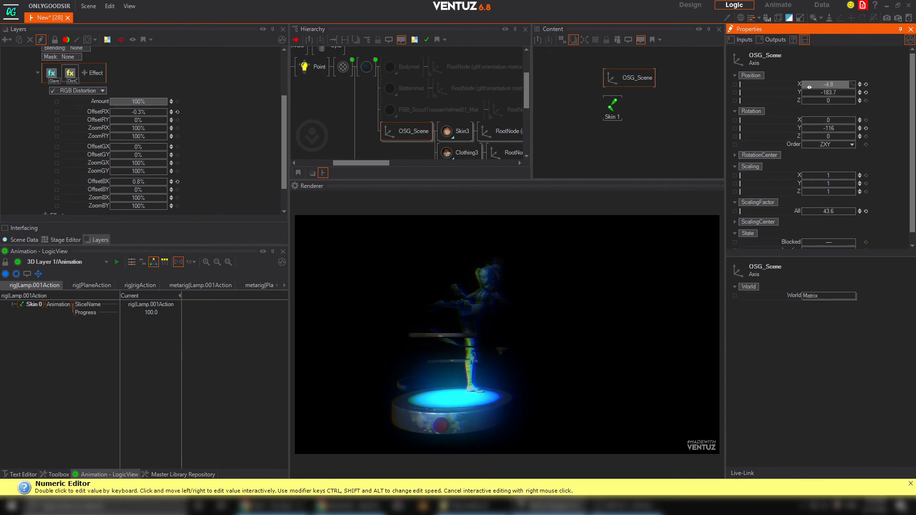
pyautogui.moveTo(808, 87); pyautogui.dragTo(854, 99)
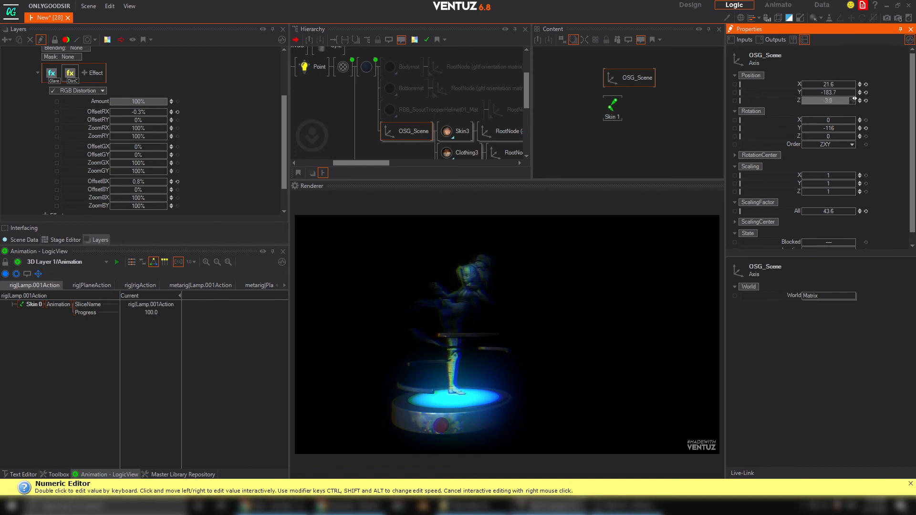
# Change the lighting model of the Skin3, Clothing3, Material.001 and Hair materials from Phong to Inherit.
pyautogui.moveTo(410, 147); pyautogui.dragTo(394, 101, button='middle')
pyautogui.click(432, 90)
pyautogui.keyDown('shift'); pyautogui.click(432, 130); pyautogui.keyUp('shift')
pyautogui.keyDown('shift'); pyautogui.click(433, 149); pyautogui.keyUp('shift')
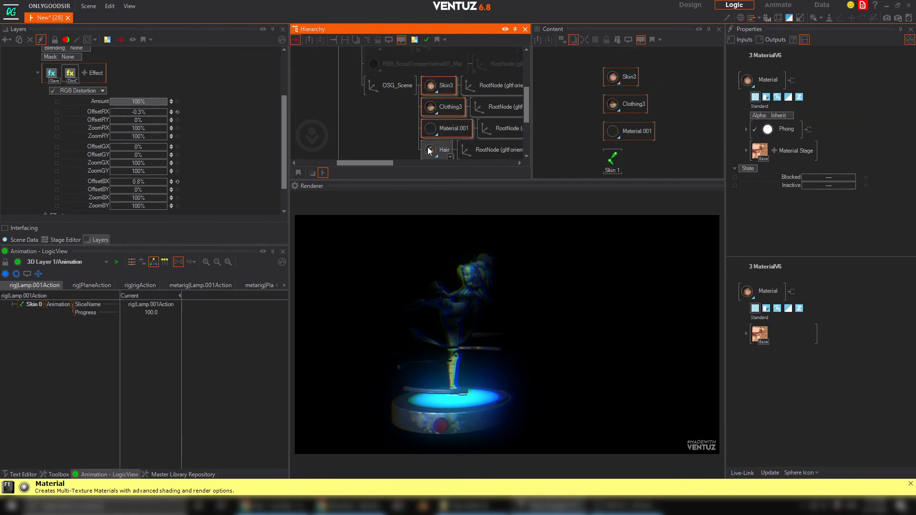
pyautogui.click(656, 131)
pyautogui.scroll(-2, 654, 134)
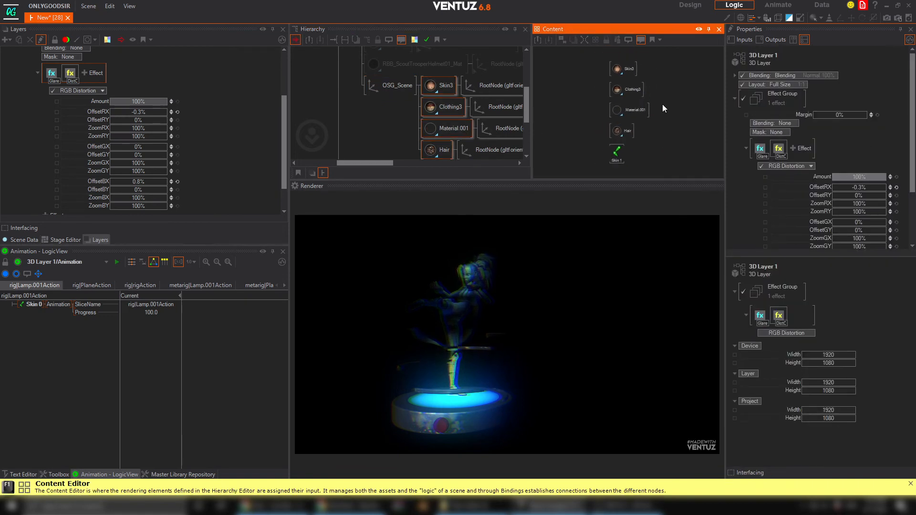
pyautogui.moveTo(612, 132); pyautogui.dragTo(614, 134)
pyautogui.click(783, 129)
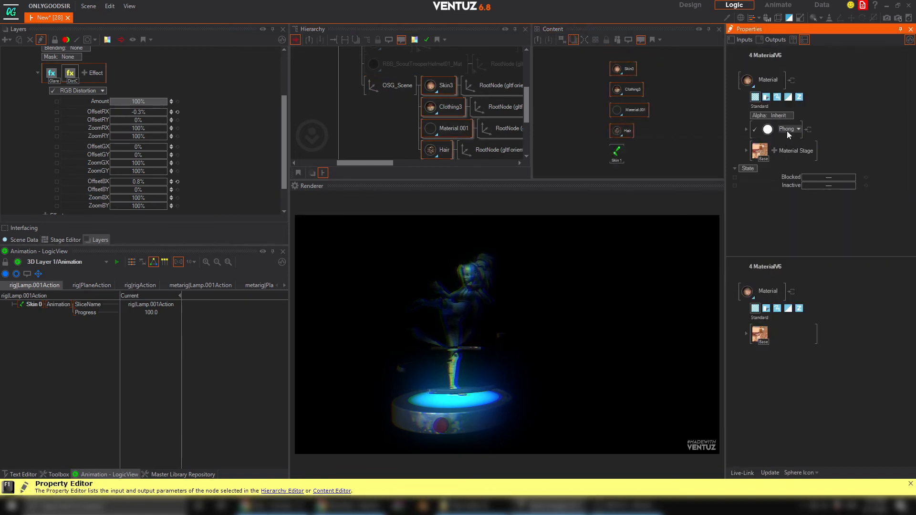
pyautogui.click(776, 139)
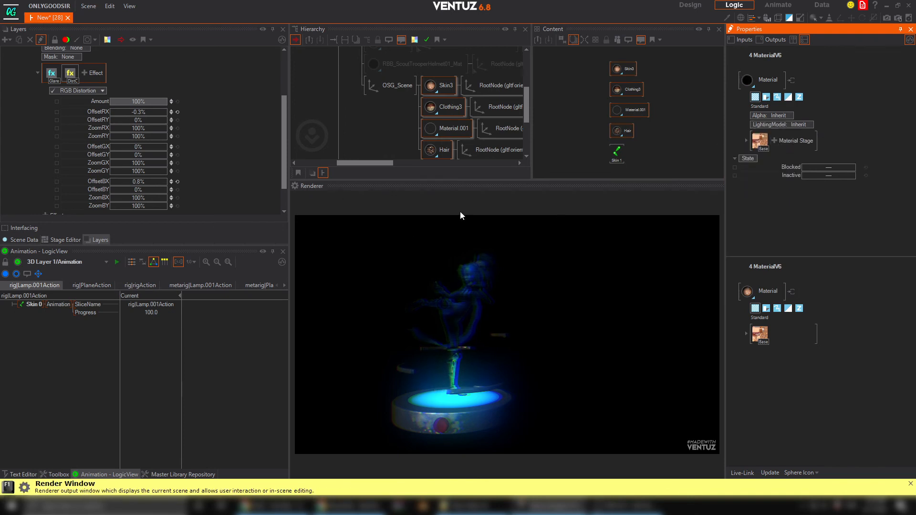
# Add the OSG_Scene branch under the hologram's second material, below the three blocked RootNode axes.
pyautogui.click(394, 87)
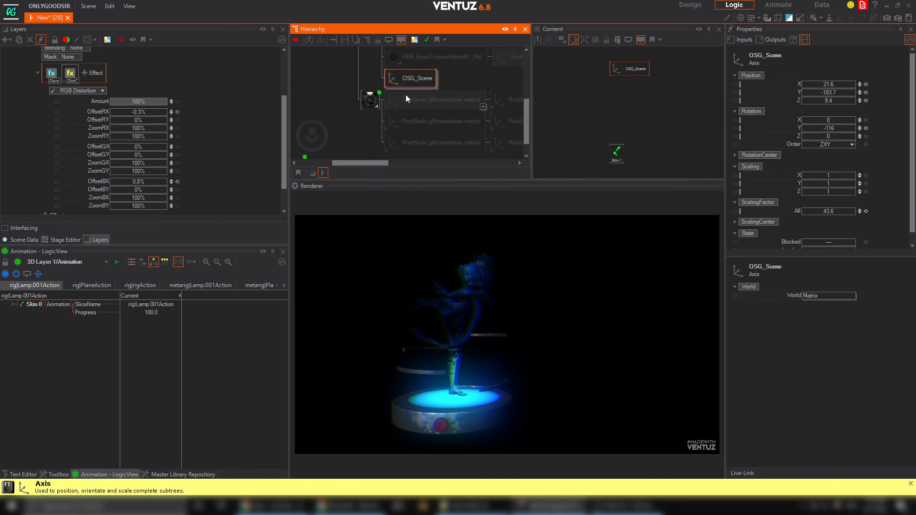
pyautogui.moveTo(374, 95)
pyautogui.mouseDown()
pyautogui.moveTo(391, 100)
pyautogui.moveTo(391, 138)
pyautogui.mouseUp()
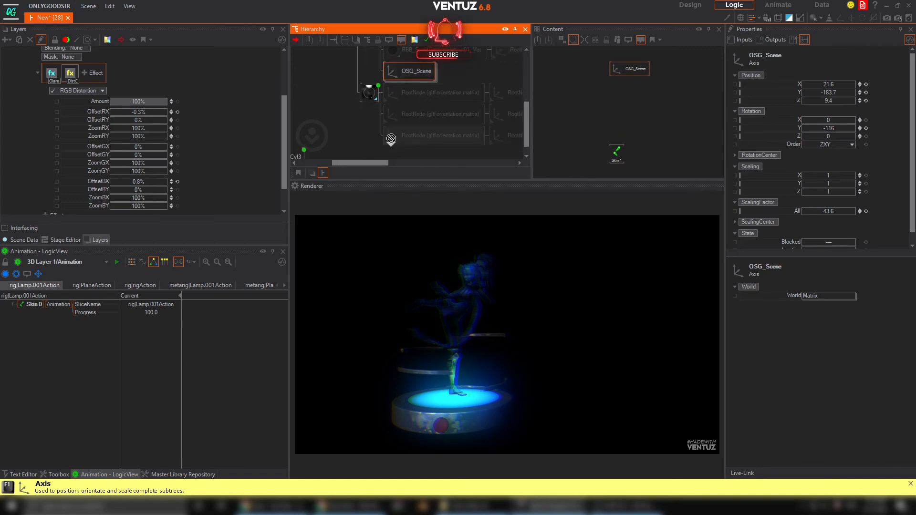
pyautogui.moveTo(391, 145); pyautogui.dragTo(391, 143, button='right')
pyautogui.click(419, 159)
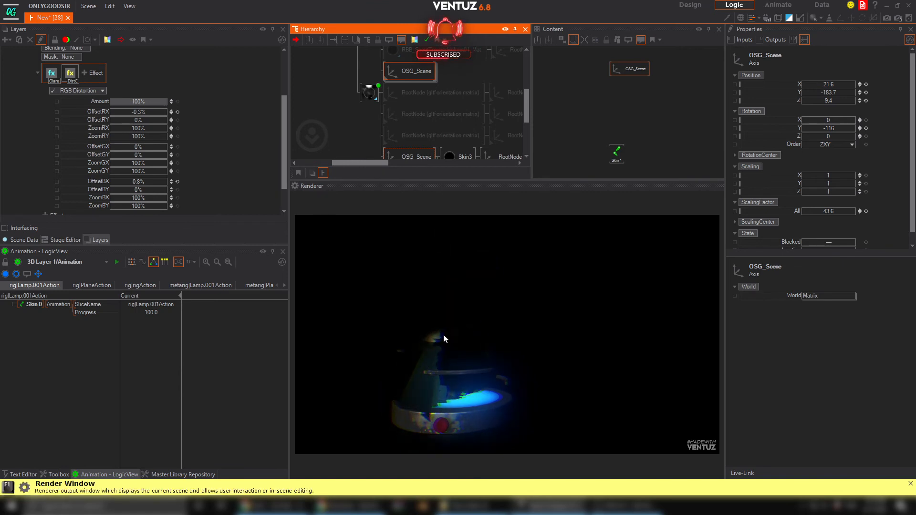
pyautogui.scroll(2, 418, 115)
pyautogui.scroll(-3, 422, 95)
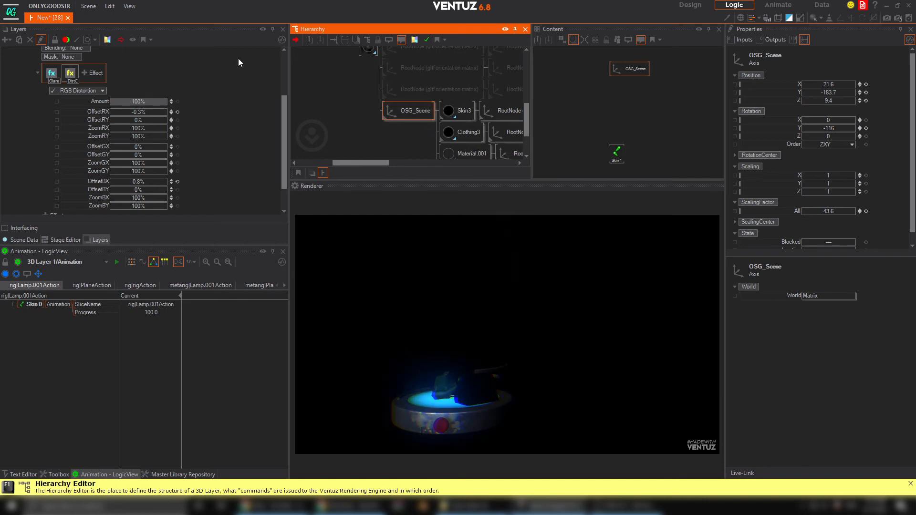
# Take the OSG_Scene branch back out of the hologram's second material and expand the original branch above it.
pyautogui.click(110, 6)
pyautogui.click(129, 70)
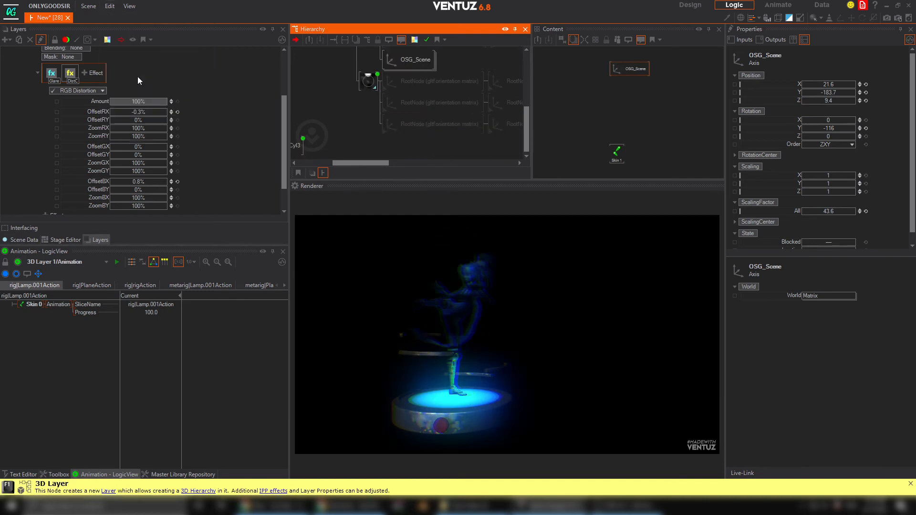
pyautogui.doubleClick(414, 61)
pyautogui.moveTo(482, 80); pyautogui.dragTo(447, 75, button='middle')
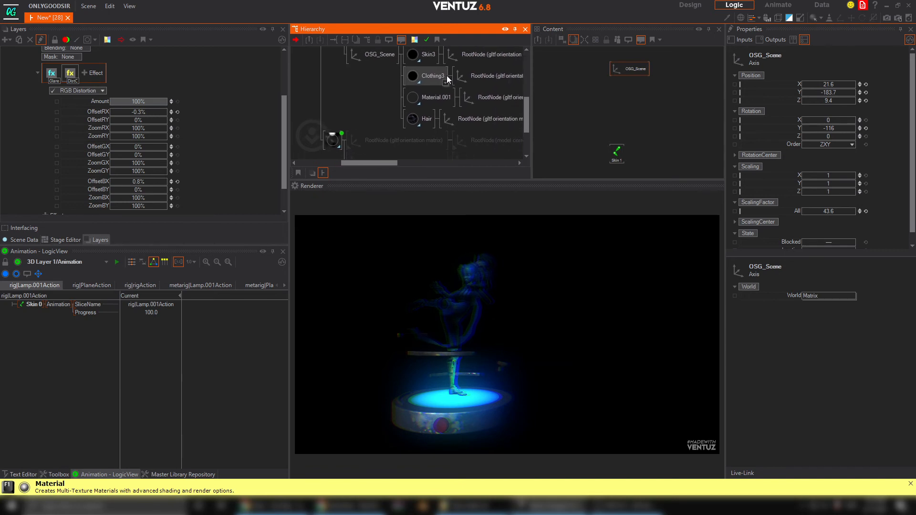
# Link the four RootNode (gltf orientation matrix) axes of the Skin3, Clothing3, Material.001 and Hair materials under the hologram's second material.
pyautogui.click(476, 57)
pyautogui.keyDown('ctrl'); pyautogui.click(479, 77); pyautogui.keyUp('ctrl')
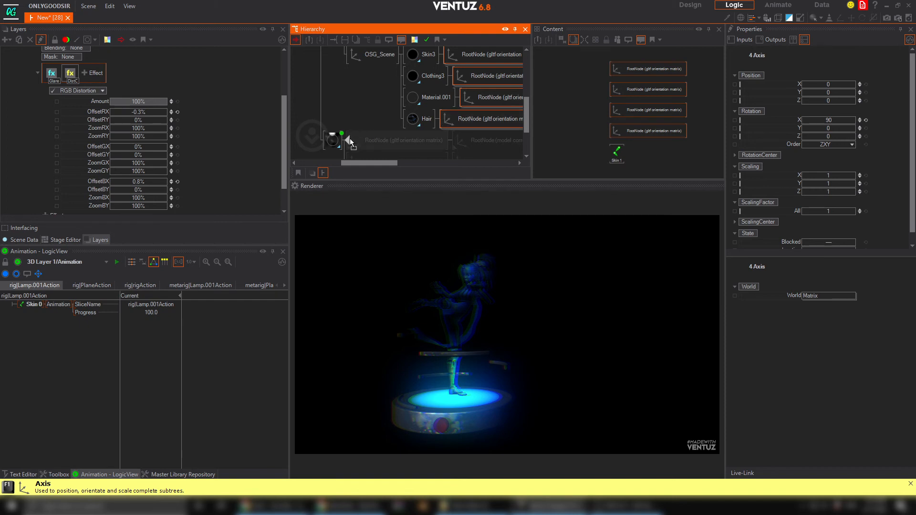
pyautogui.moveTo(365, 134); pyautogui.dragTo(364, 132, button='right')
pyautogui.click(391, 146)
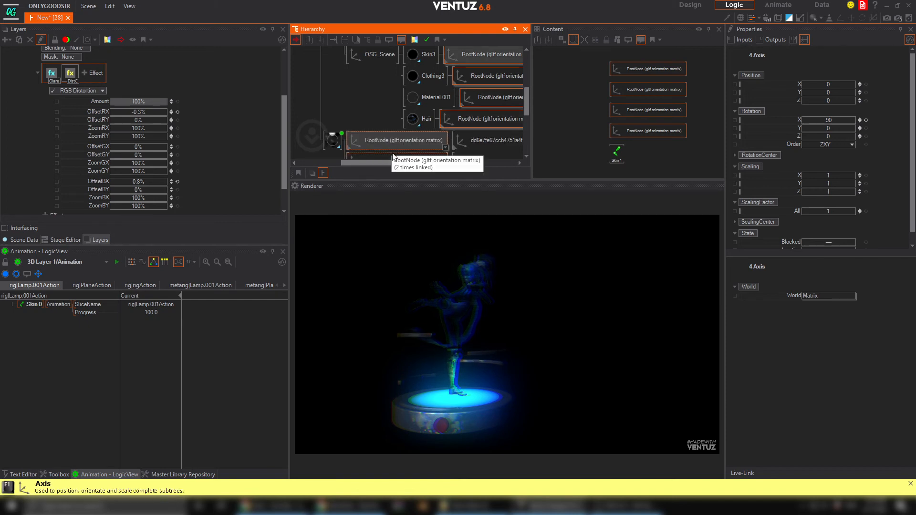
pyautogui.moveTo(403, 139); pyautogui.dragTo(422, 85, button='middle')
pyautogui.moveTo(401, 114); pyautogui.dragTo(417, 117, button='middle')
pyautogui.scroll(3, 415, 122)
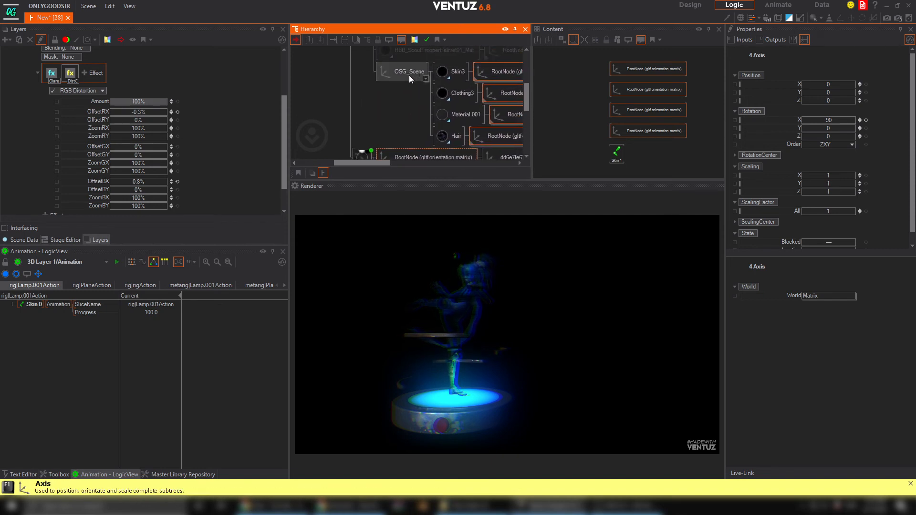
# Copy only the OSG_Scene axis into the second material and nest the four linked RootNode axes beneath it.
pyautogui.click(406, 71)
pyautogui.moveTo(402, 82); pyautogui.dragTo(409, 59, button='middle')
pyautogui.moveTo(409, 59); pyautogui.dragTo(381, 141)
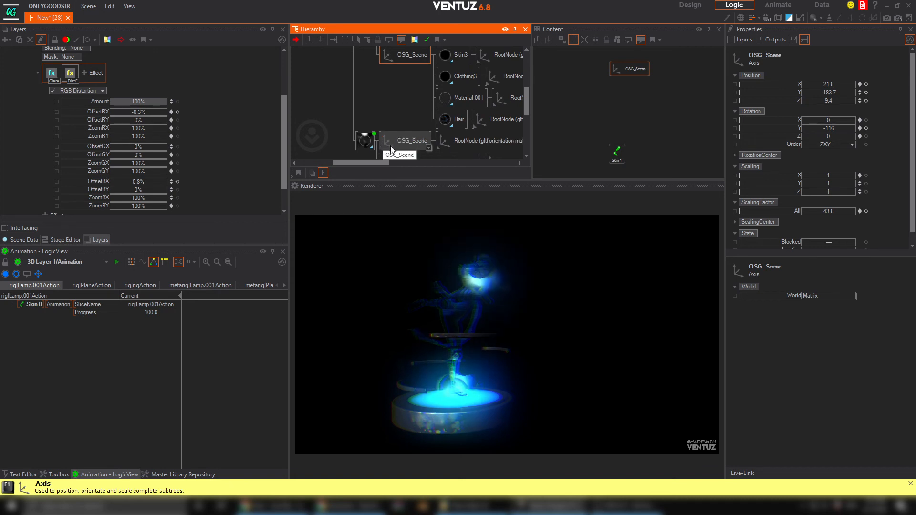
pyautogui.moveTo(405, 141); pyautogui.dragTo(398, 92, button='middle')
pyautogui.click(399, 119)
pyautogui.moveTo(398, 136); pyautogui.dragTo(391, 107, button='middle')
pyautogui.keyDown('ctrl'); pyautogui.click(397, 107); pyautogui.keyUp('ctrl')
pyautogui.keyDown('ctrl'); pyautogui.click(393, 129); pyautogui.keyUp('ctrl')
pyautogui.moveTo(407, 92); pyautogui.dragTo(436, 73)
# Adjust the second material's Perlin Vertex Noise to fit the new model and set its Sprites drawing scale to 0.0251.
pyautogui.moveTo(402, 117); pyautogui.dragTo(388, 125, button='middle')
pyautogui.click(338, 77)
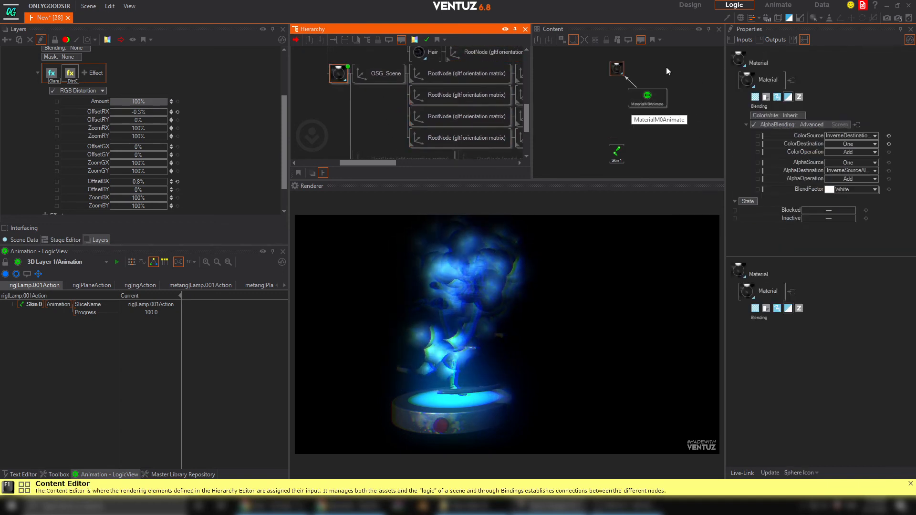
pyautogui.click(619, 71)
pyautogui.click(755, 97)
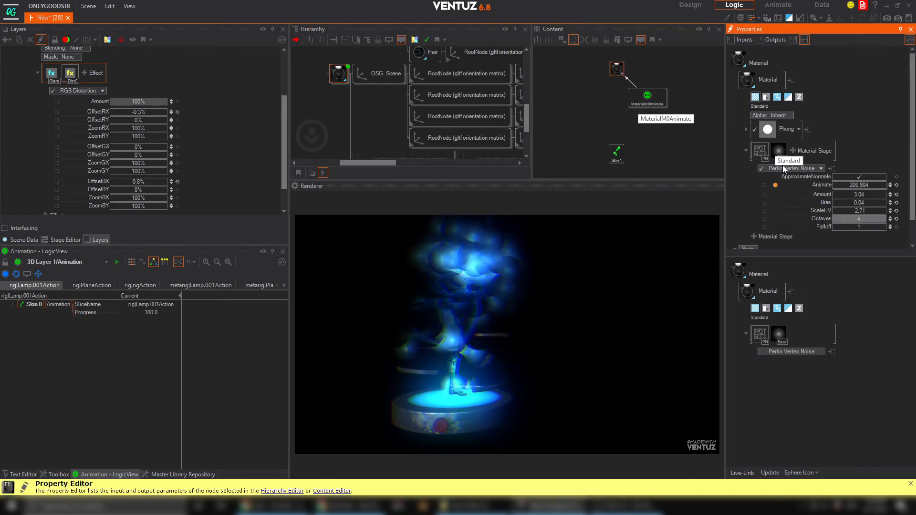
pyautogui.scroll(-1, 763, 224)
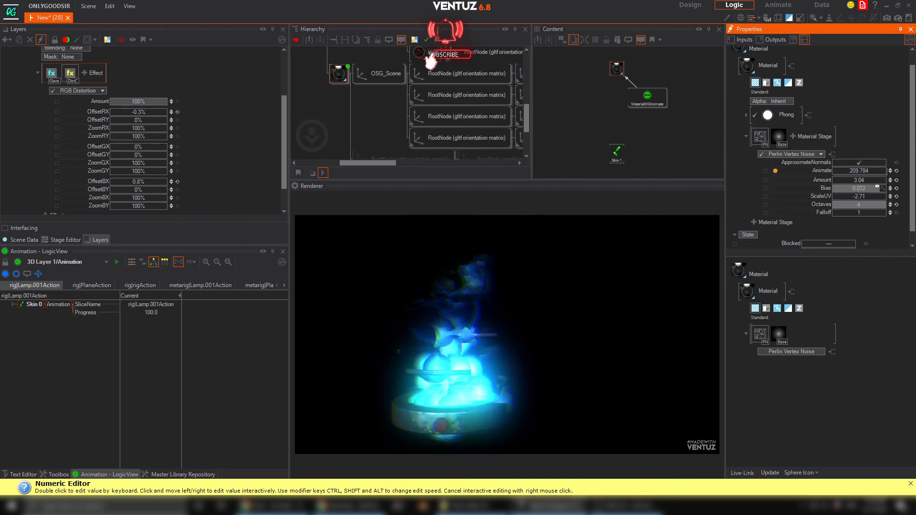
pyautogui.moveTo(862, 180); pyautogui.dragTo(816, 183)
pyautogui.click(777, 83)
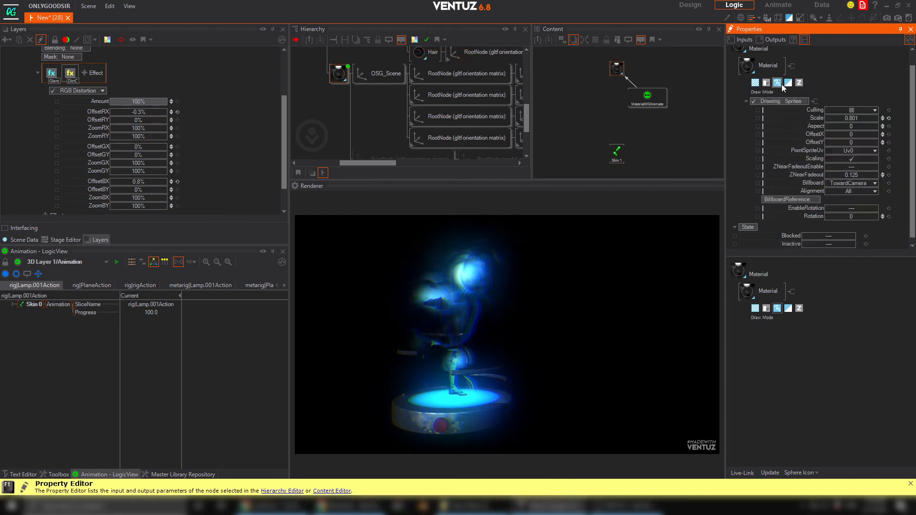
pyautogui.moveTo(868, 120); pyautogui.dragTo(846, 120)
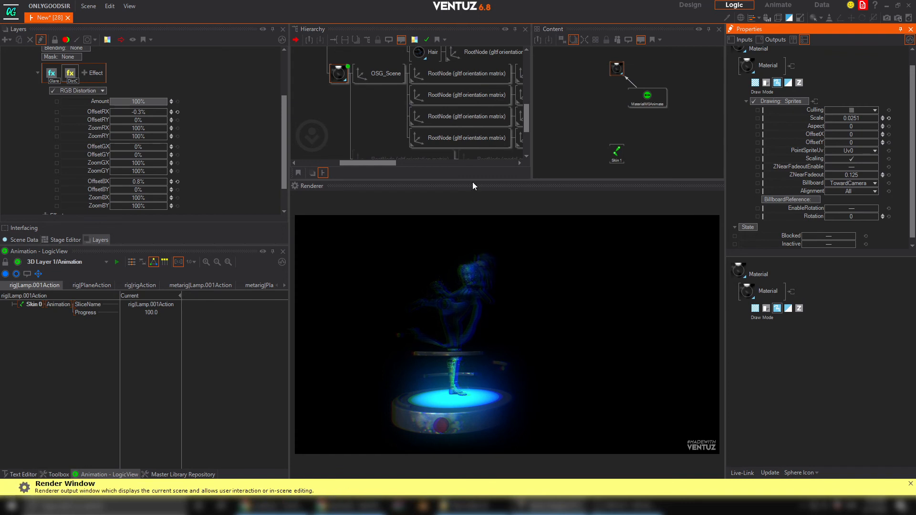
# Add a Simple Control node and a Mover node beside the Animation node in Armor_Clothing3_0's content.
pyautogui.moveTo(452, 114)
pyautogui.mouseDown(button='middle')
pyautogui.moveTo(422, 125)
pyautogui.moveTo(432, 78)
pyautogui.moveTo(374, 110)
pyautogui.moveTo(330, 114)
pyautogui.mouseUp(button='middle')
pyautogui.moveTo(513, 99); pyautogui.dragTo(410, 104, button='middle')
pyautogui.moveTo(479, 106); pyautogui.dragTo(413, 104, button='middle')
pyautogui.click(439, 102)
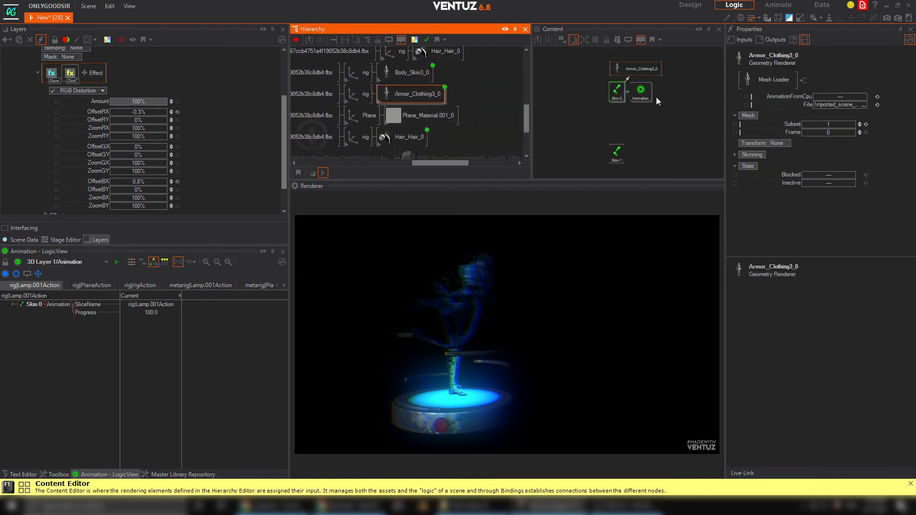
pyautogui.moveTo(646, 94); pyautogui.dragTo(653, 102)
pyautogui.doubleClick(669, 122)
pyautogui.write('sim')
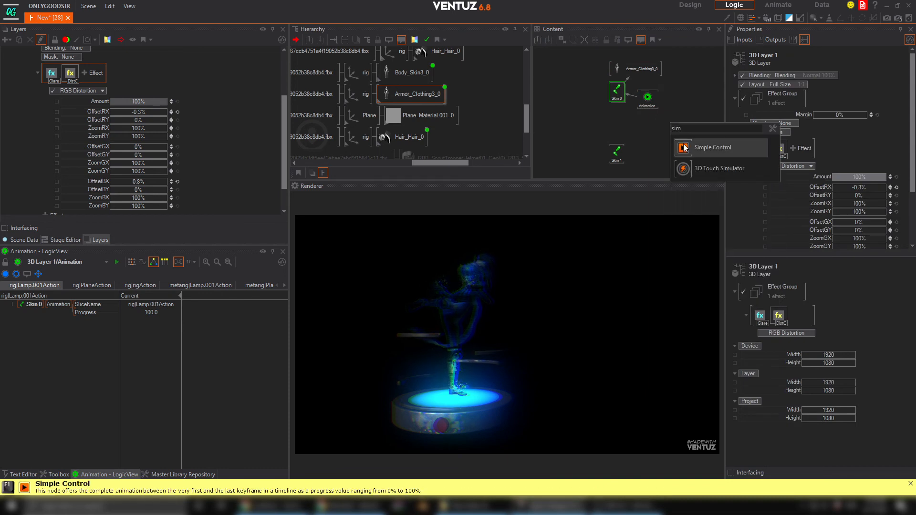
pyautogui.click(684, 147)
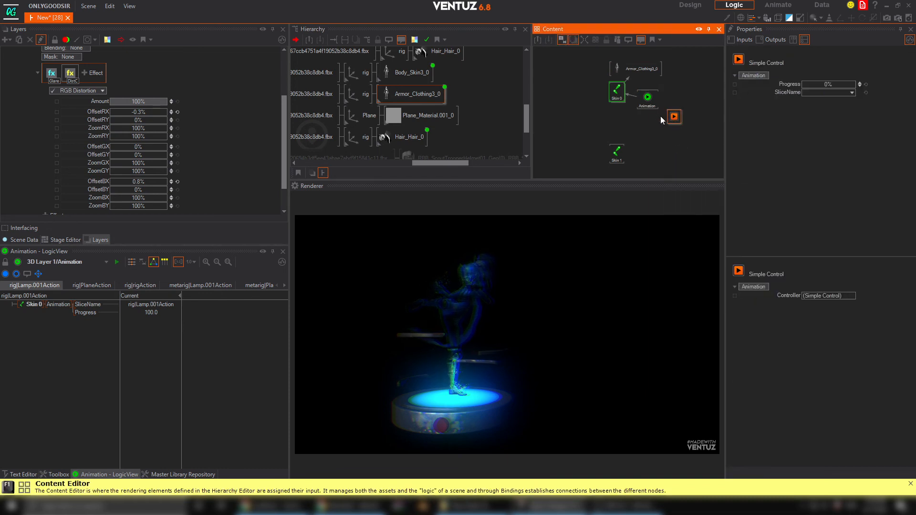
pyautogui.doubleClick(690, 114)
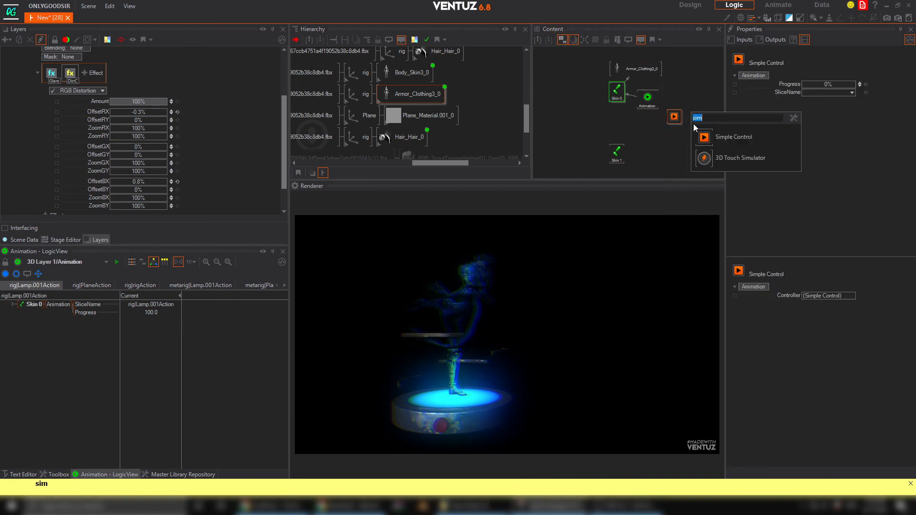
pyautogui.write('mov')
pyautogui.click(703, 155)
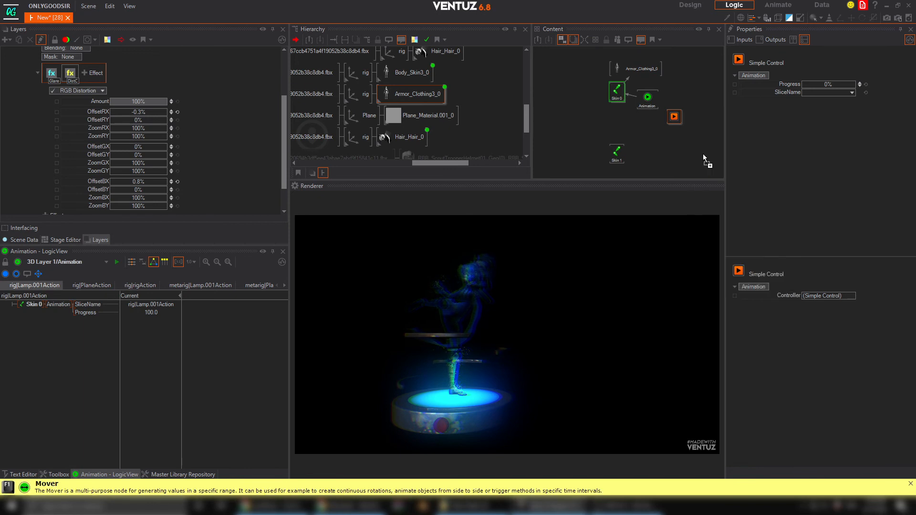
# Bind the Animation node's Control to the Simple Control and the Simple Control's Progress to the new Mover.
pyautogui.click(648, 98)
pyautogui.moveTo(673, 117); pyautogui.dragTo(674, 116)
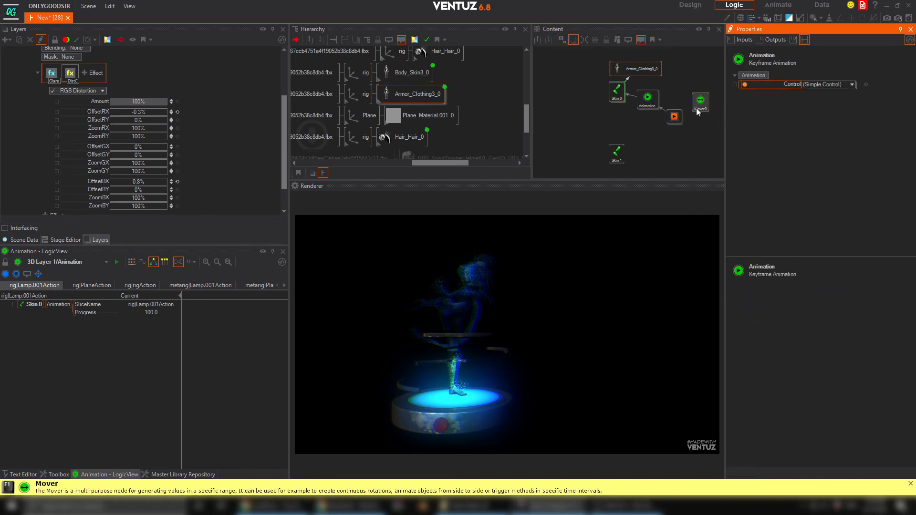
pyautogui.click(674, 116)
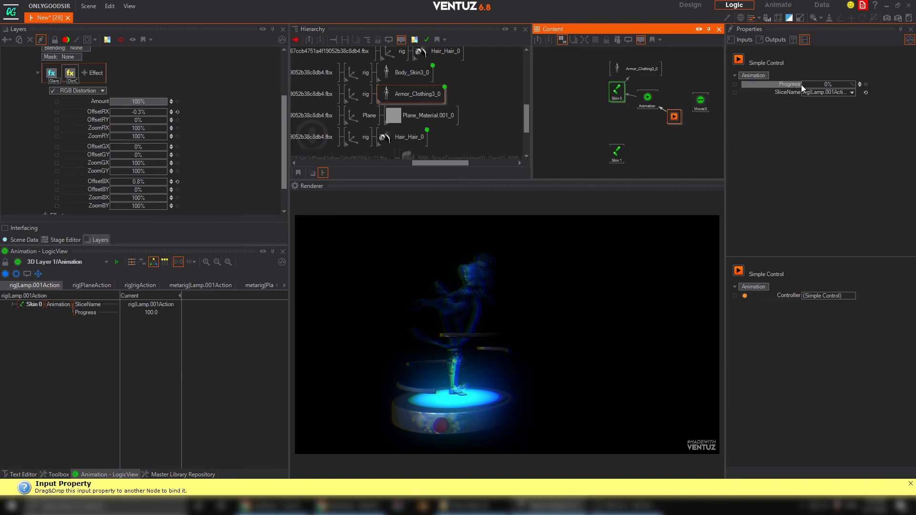
pyautogui.moveTo(800, 85); pyautogui.dragTo(702, 102)
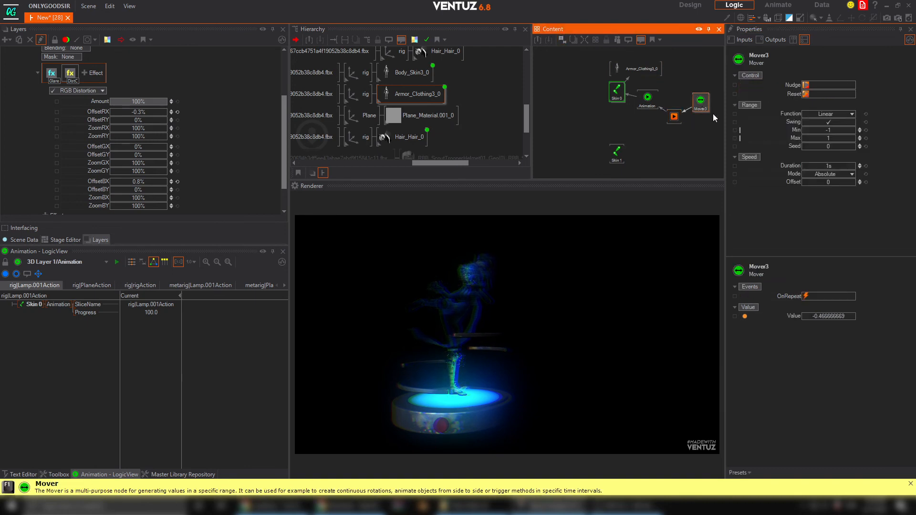
# Set the new Mover's range to Min 0 and Max 100.
pyautogui.doubleClick(835, 132)
pyautogui.write('0')
pyautogui.press('Return')
pyautogui.doubleClick(839, 138)
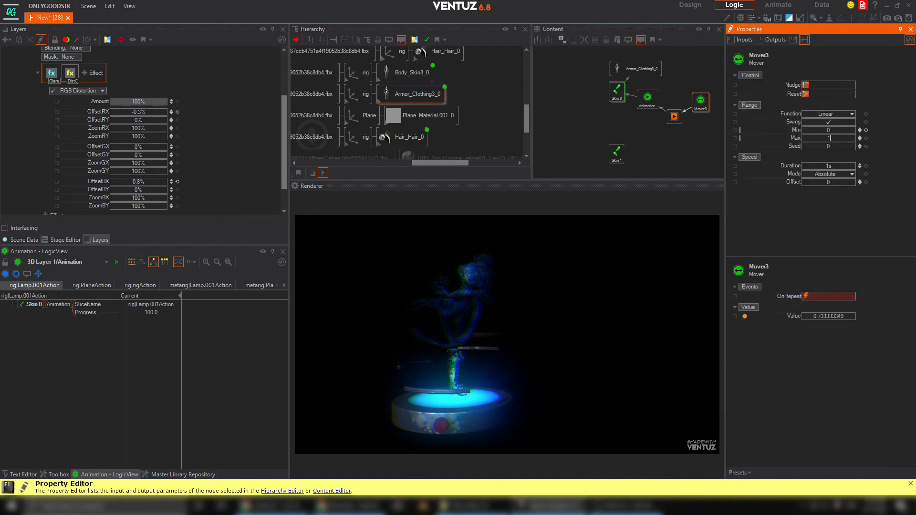
pyautogui.write('00')
pyautogui.press('Return')
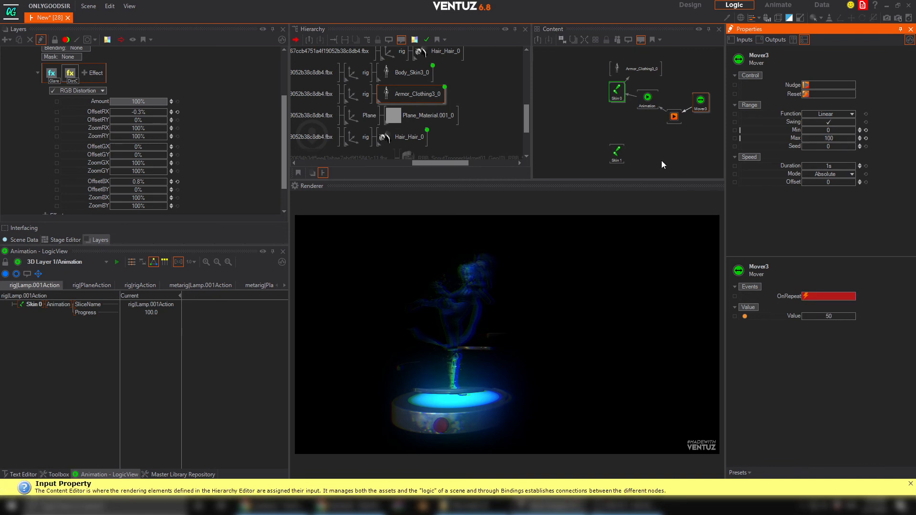
# Remove the Controller binding between the Simple Control and the Animation node.
pyautogui.click(657, 144)
pyautogui.click(616, 95)
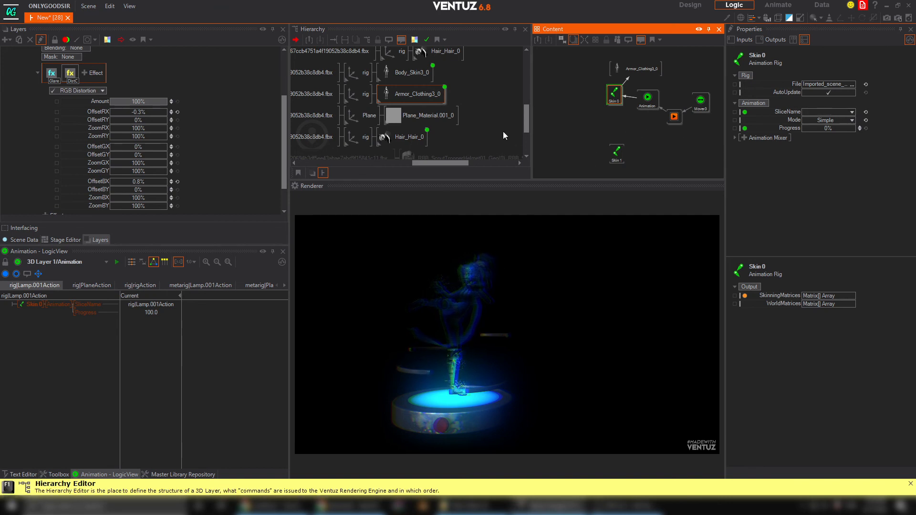
pyautogui.moveTo(394, 108); pyautogui.dragTo(515, 140, button='middle')
pyautogui.moveTo(415, 119)
pyautogui.mouseDown(button='middle')
pyautogui.moveTo(522, 136)
pyautogui.moveTo(513, 126)
pyautogui.moveTo(343, 125)
pyautogui.mouseUp(button='middle')
pyautogui.moveTo(522, 125); pyautogui.dragTo(339, 117, button='middle')
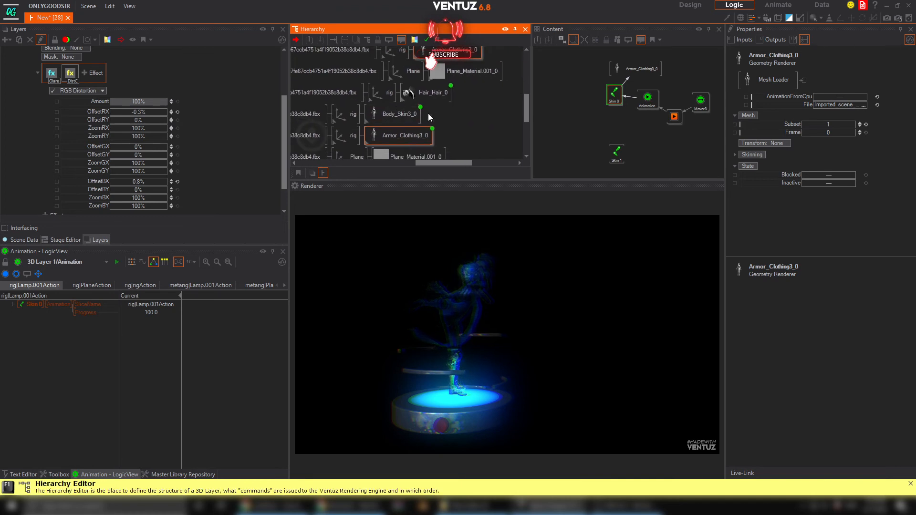
pyautogui.moveTo(444, 110); pyautogui.dragTo(414, 118, button='middle')
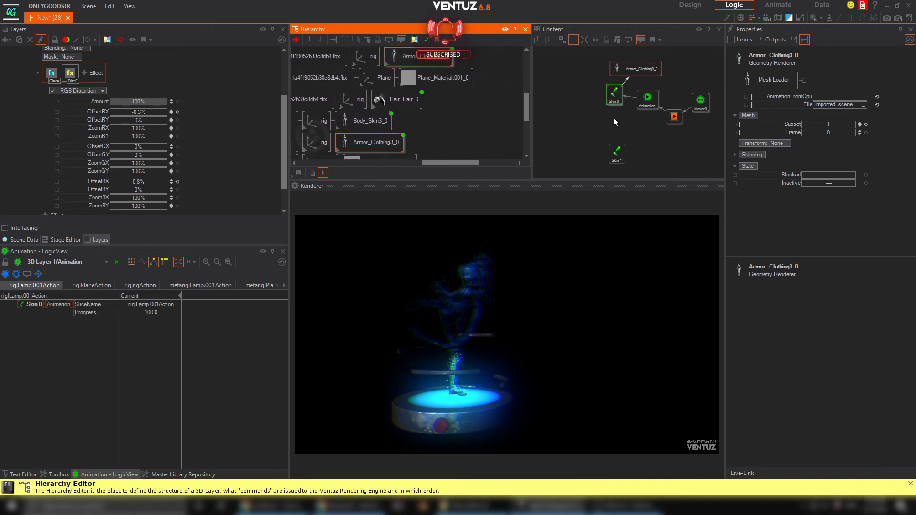
pyautogui.click(668, 121)
pyautogui.click(663, 111)
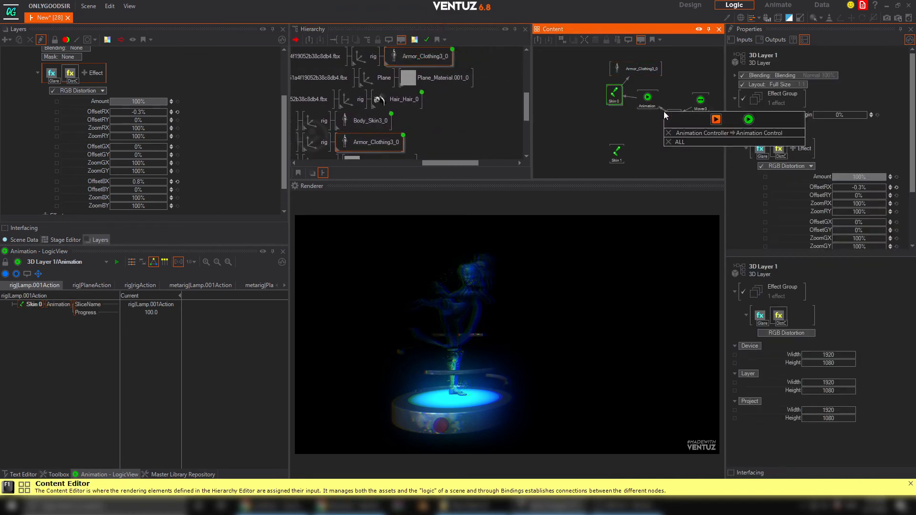
pyautogui.click(668, 133)
# Examine the Animation node's rig, metarig and Camera actions in the Time-View for their SliceName and Progress keyframes.
pyautogui.click(650, 104)
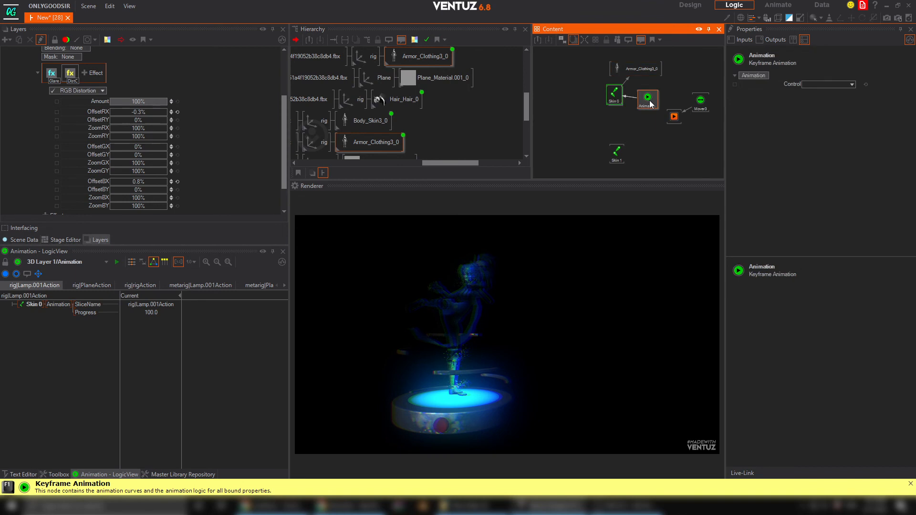
pyautogui.click(90, 284)
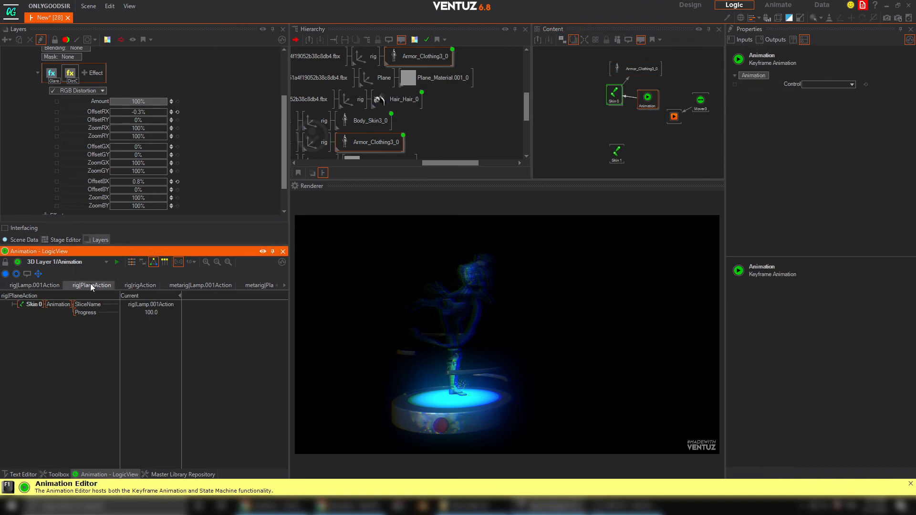
pyautogui.click(131, 262)
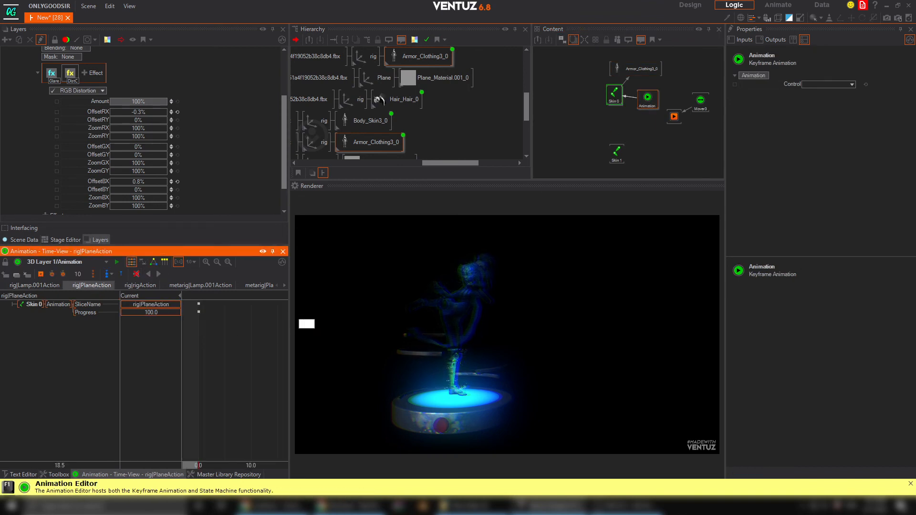
pyautogui.moveTo(291, 308); pyautogui.dragTo(403, 303)
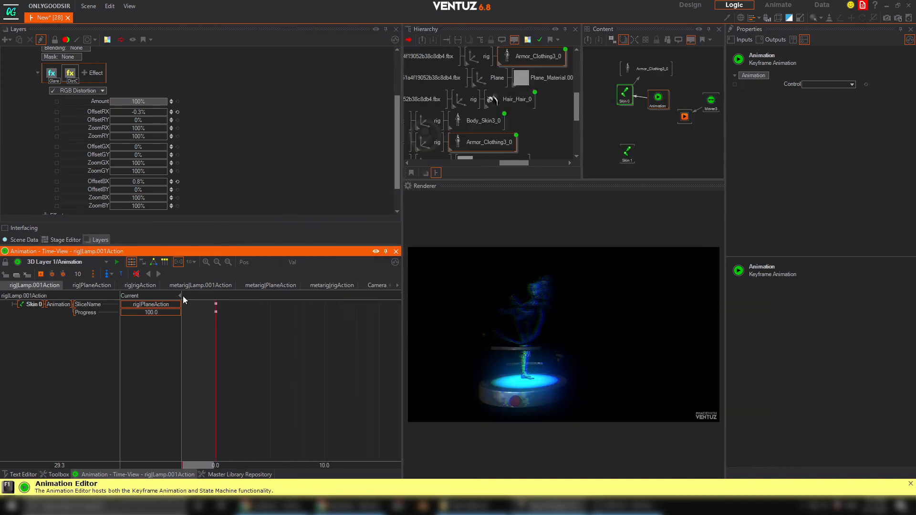
pyautogui.click(397, 285)
pyautogui.click(396, 285)
pyautogui.click(380, 285)
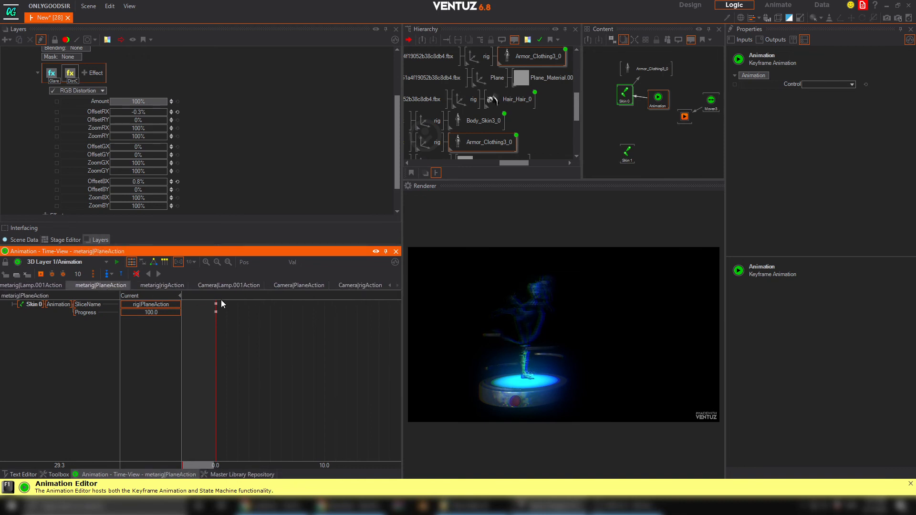
pyautogui.click(100, 285)
pyautogui.click(52, 285)
pyautogui.click(391, 284)
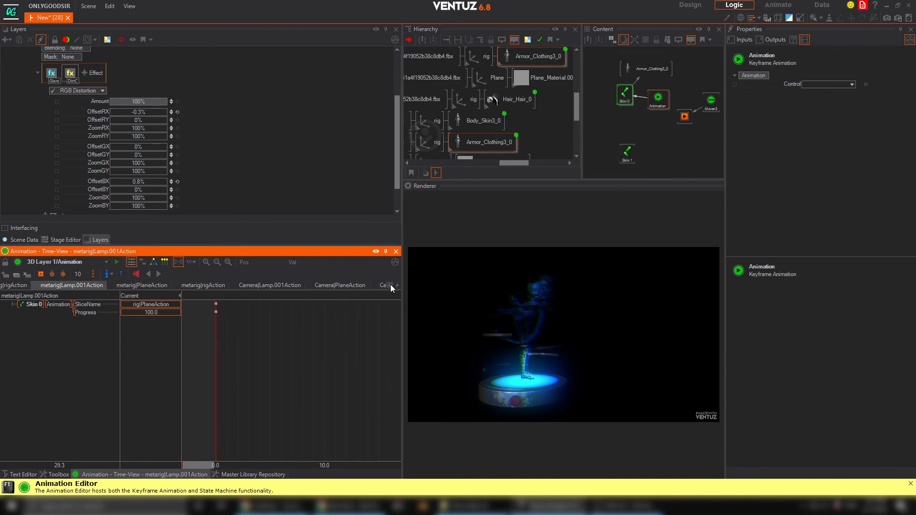
pyautogui.click(390, 284)
pyautogui.click(390, 285)
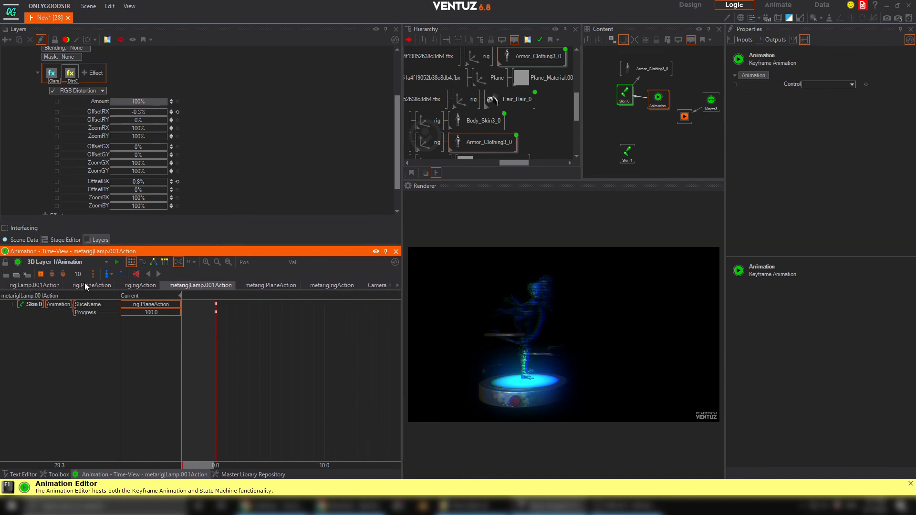
pyautogui.click(47, 285)
# Remove the SliceName and Progress bindings between Skin 0 and the Animation node.
pyautogui.click(649, 102)
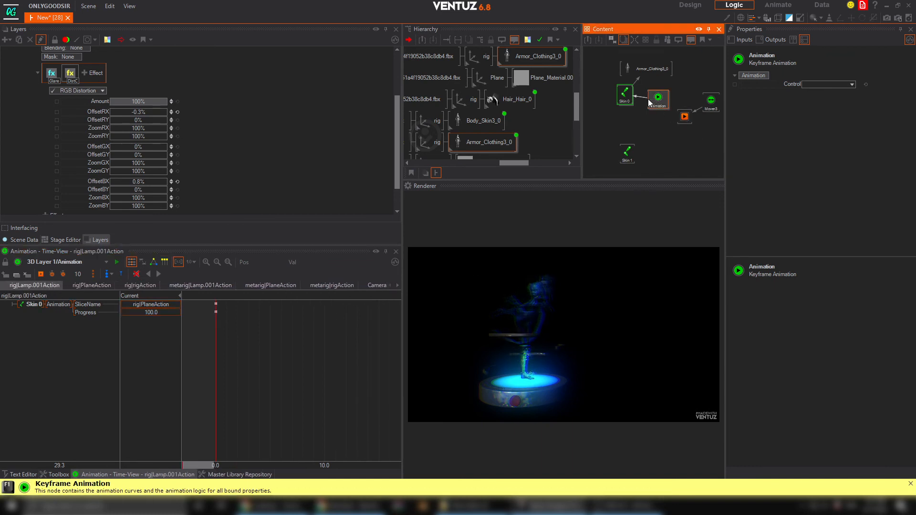
pyautogui.click(626, 95)
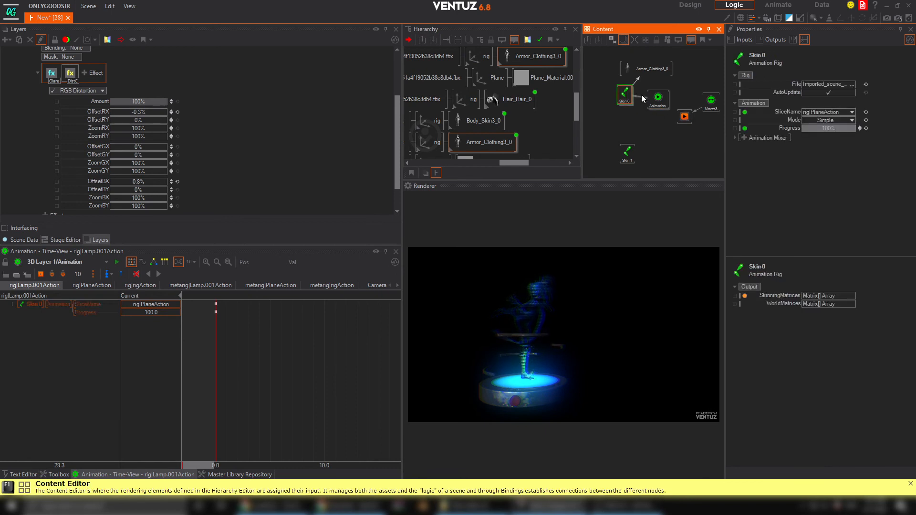
pyautogui.click(642, 97)
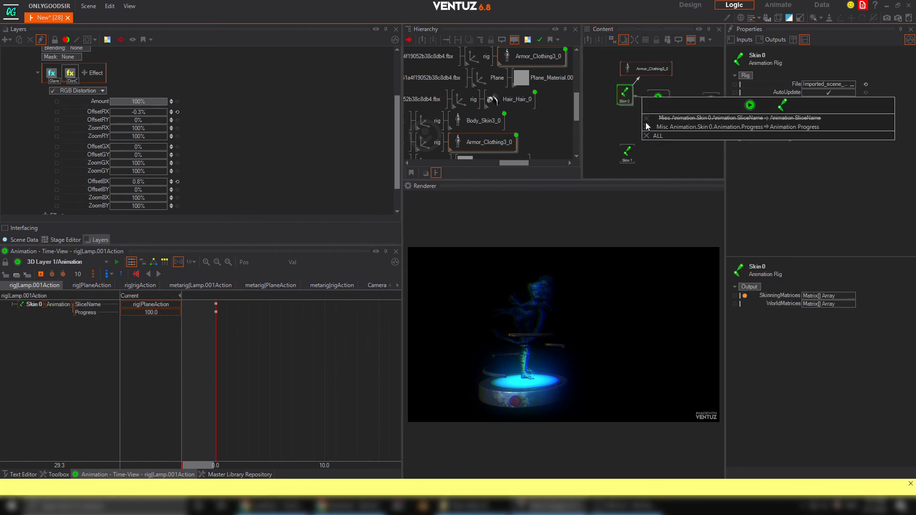
pyautogui.click(646, 119)
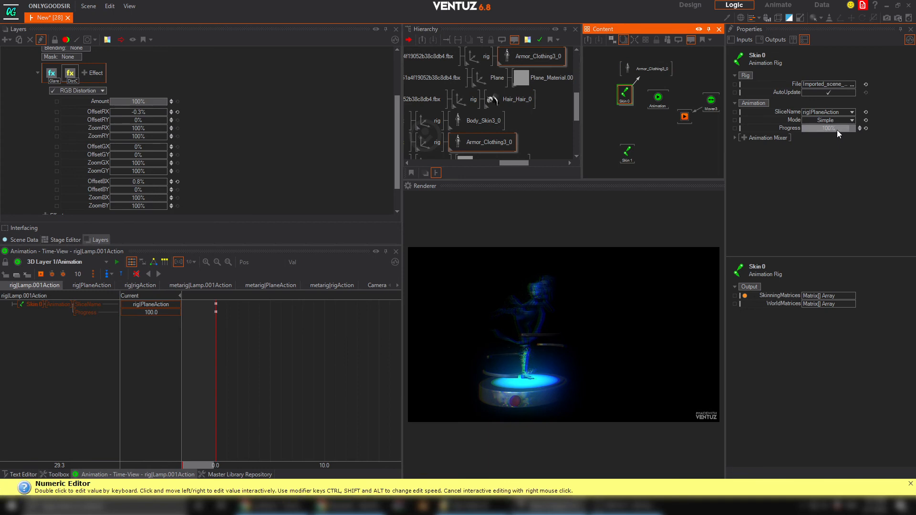
# Set Skin 0's SliceName to rig|rigAction and scrub its Progress value to test the character's movement.
pyautogui.moveTo(836, 129); pyautogui.dragTo(802, 131)
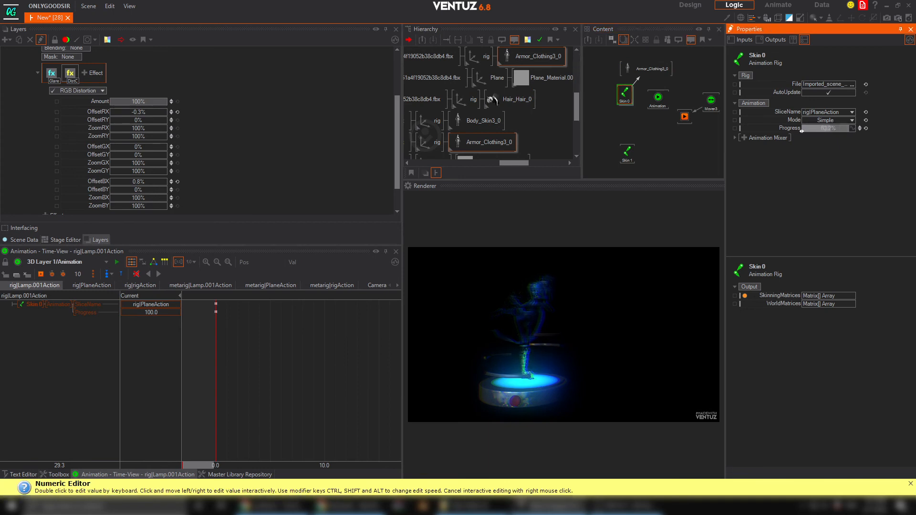
pyautogui.click(852, 112)
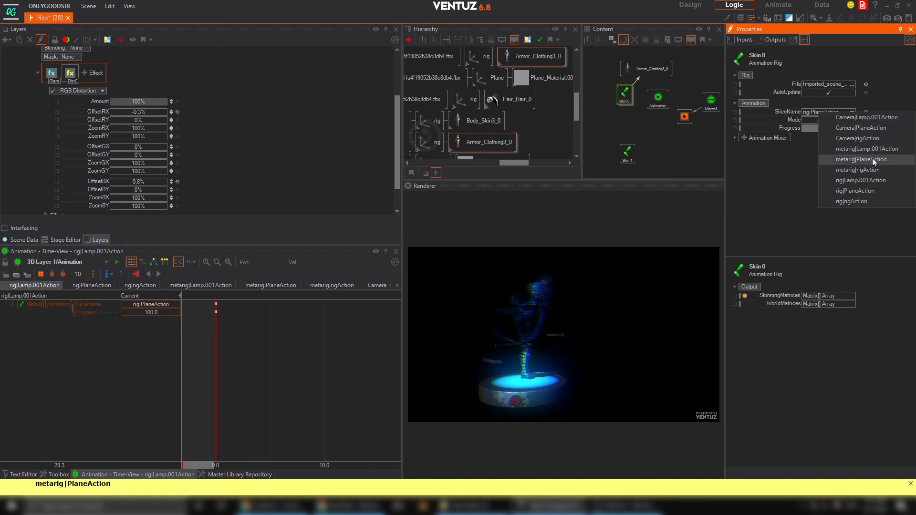
pyautogui.click(860, 201)
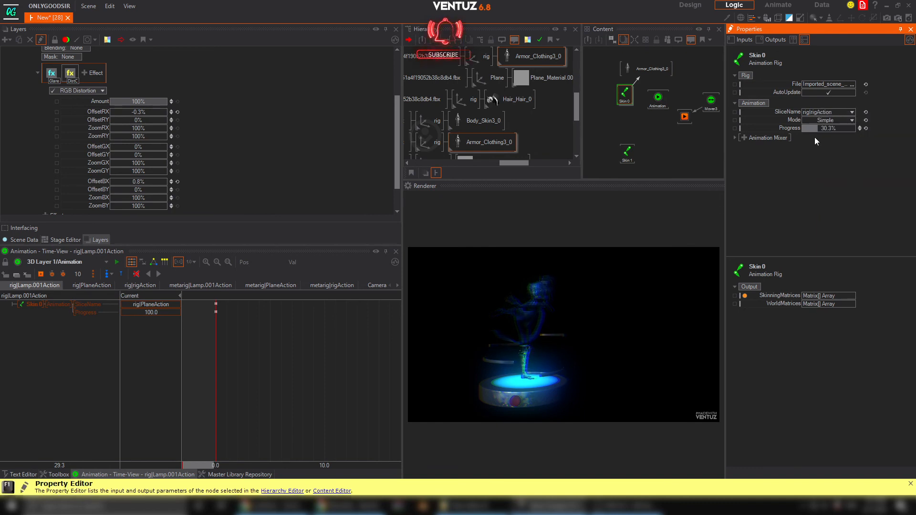
pyautogui.moveTo(854, 129); pyautogui.dragTo(802, 128)
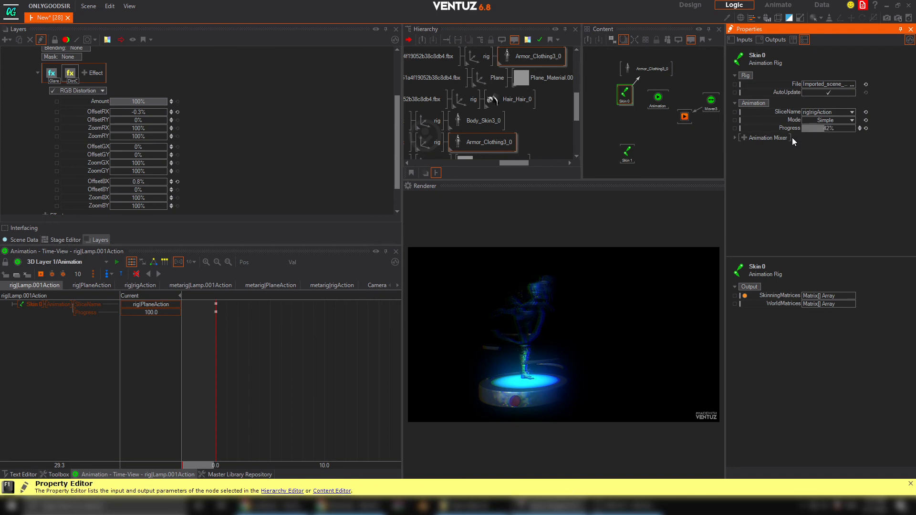
# Delete the Martial Artist's OSG_Scene node with its whole subtree from the hierarchy.
pyautogui.click(474, 141)
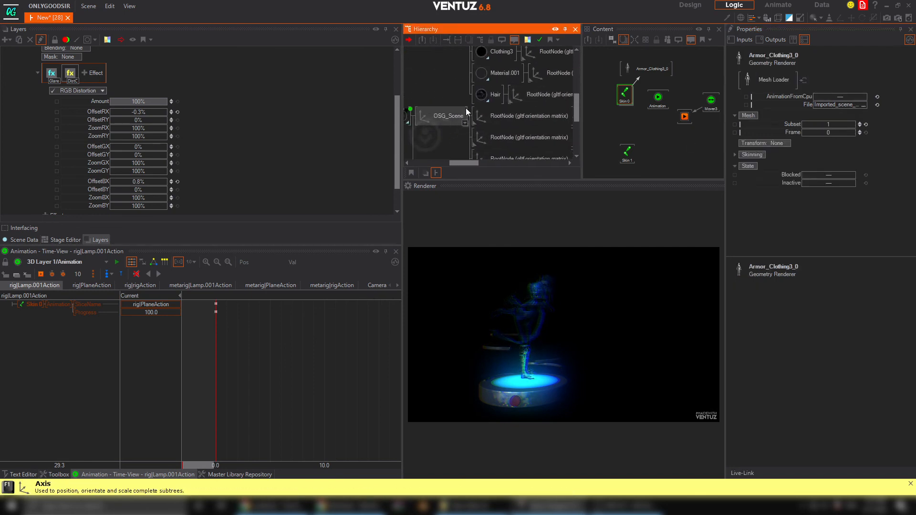
pyautogui.click(485, 105)
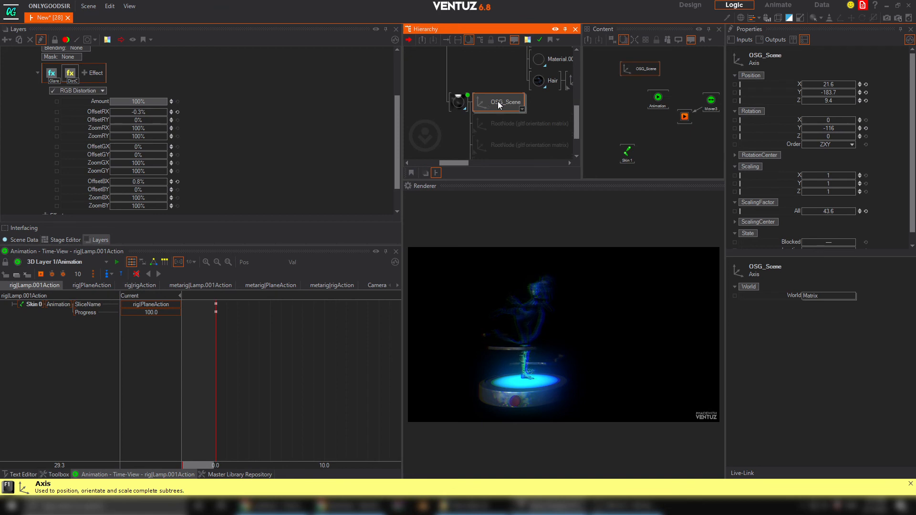
pyautogui.press('Delete')
pyautogui.moveTo(515, 98); pyautogui.dragTo(489, 150, button='middle')
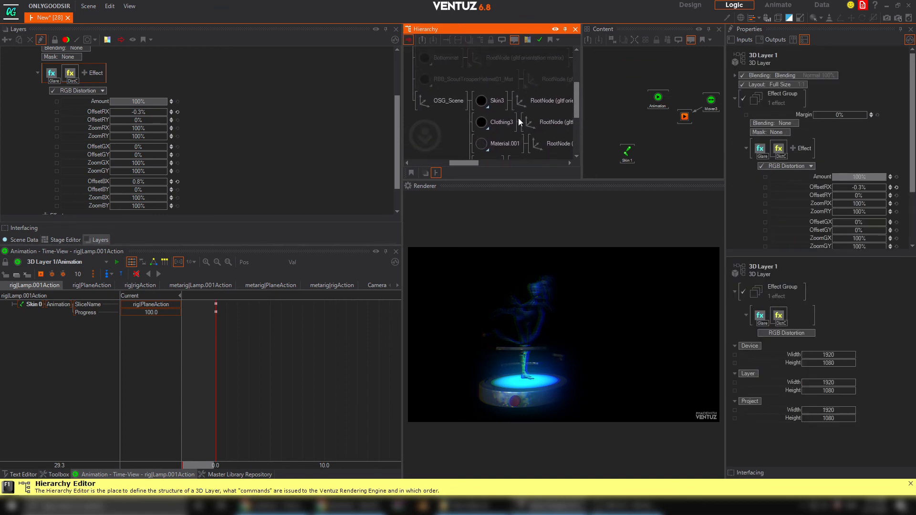
pyautogui.moveTo(485, 92); pyautogui.dragTo(514, 90, button='middle')
pyautogui.click(447, 102)
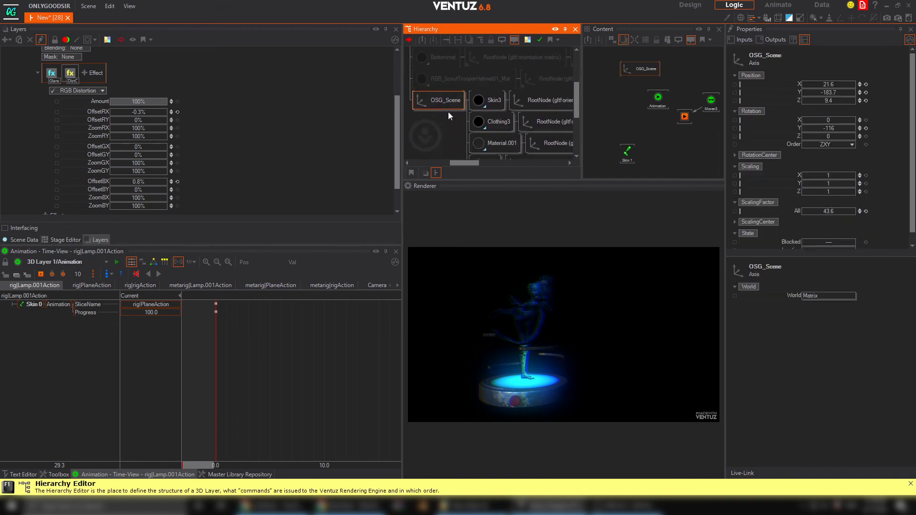
pyautogui.press('Delete')
pyautogui.moveTo(469, 127); pyautogui.dragTo(518, 107, button='middle')
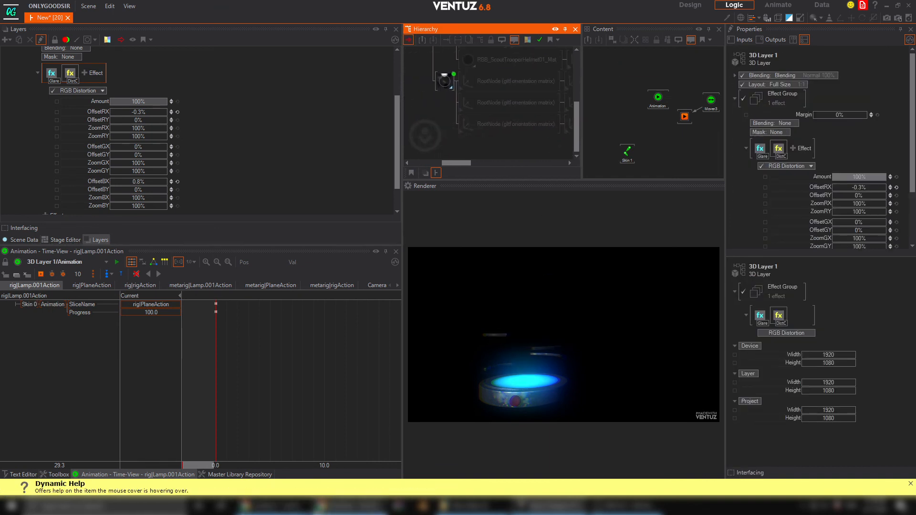
# Switch to File Explorer and delete all the files in New folder (3) under starwars.
pyautogui.click(474, 506)
pyautogui.click(435, 204)
pyautogui.moveTo(429, 199); pyautogui.dragTo(397, 151)
pyautogui.press('Delete')
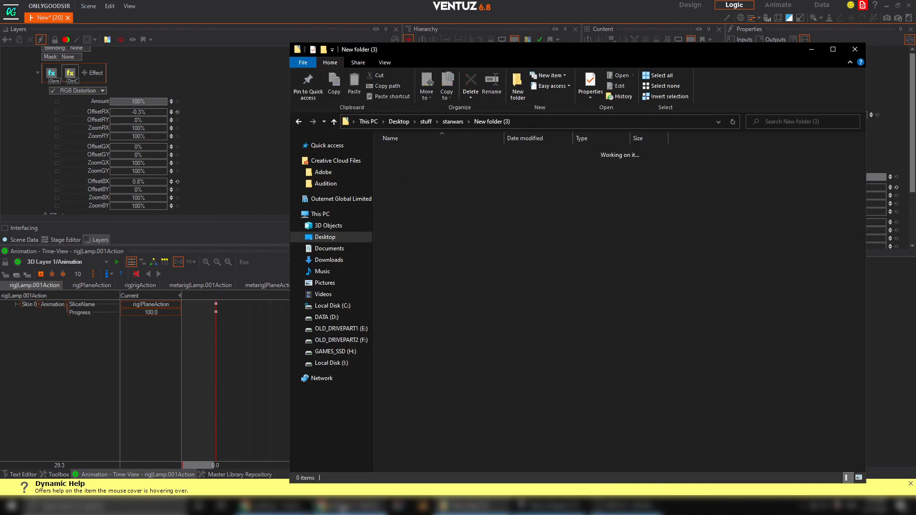
# Switch to Sketchfab in the browser and preview the Martial Artist's animations, including rig|rigAction and Camera|rigAction.
pyautogui.click(343, 507)
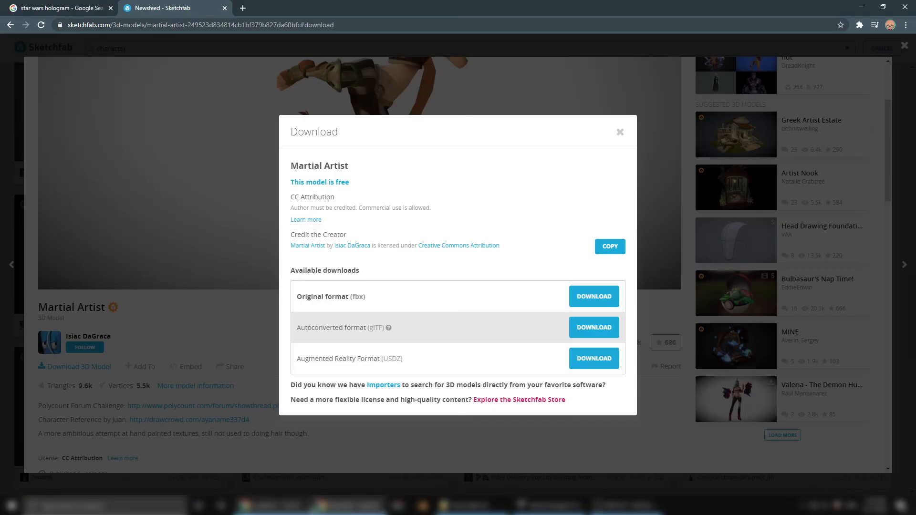
pyautogui.click(15, 118)
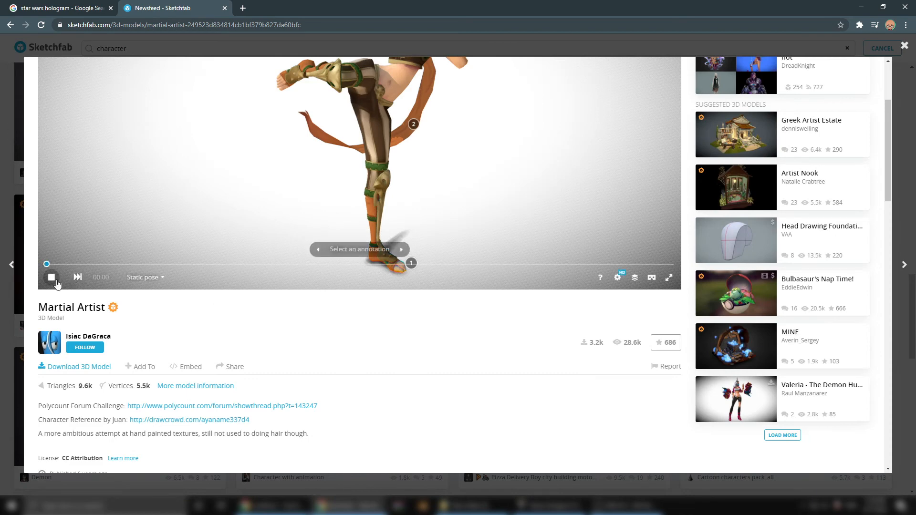
pyautogui.click(155, 280)
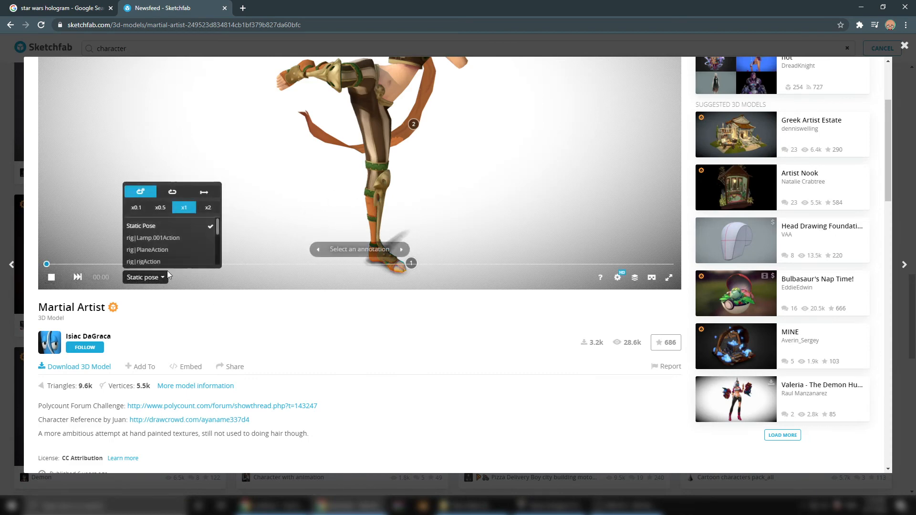
pyautogui.click(153, 237)
pyautogui.click(161, 261)
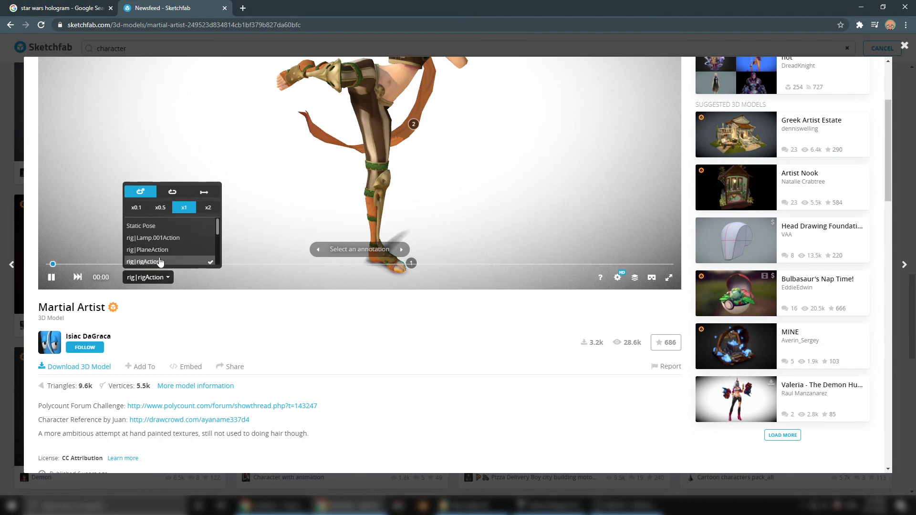
pyautogui.scroll(-3, 164, 253)
pyautogui.click(162, 259)
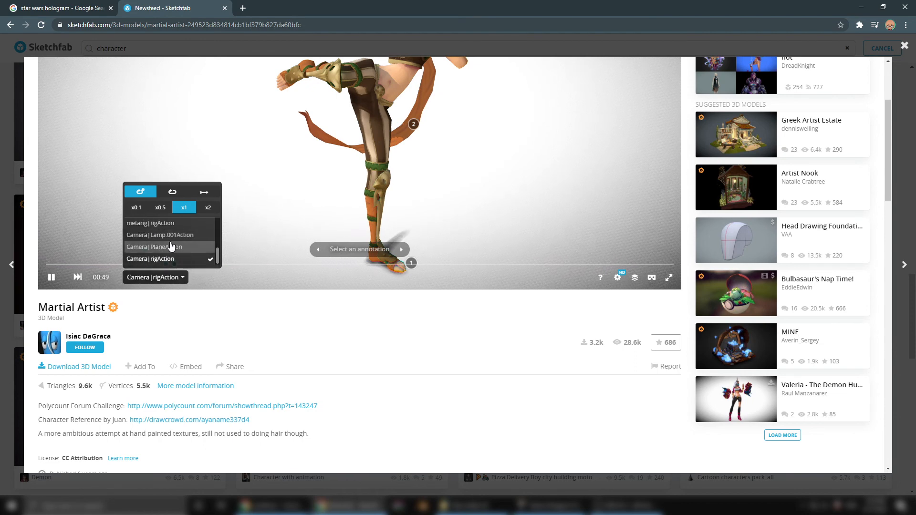
pyautogui.scroll(3, 172, 255)
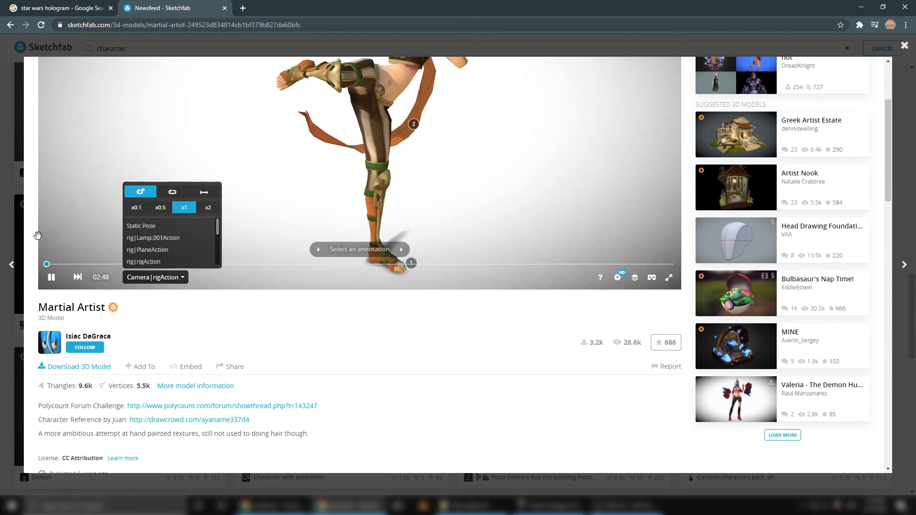
# Return to the character search results and look through the animated models for a replacement character.
pyautogui.click(7, 228)
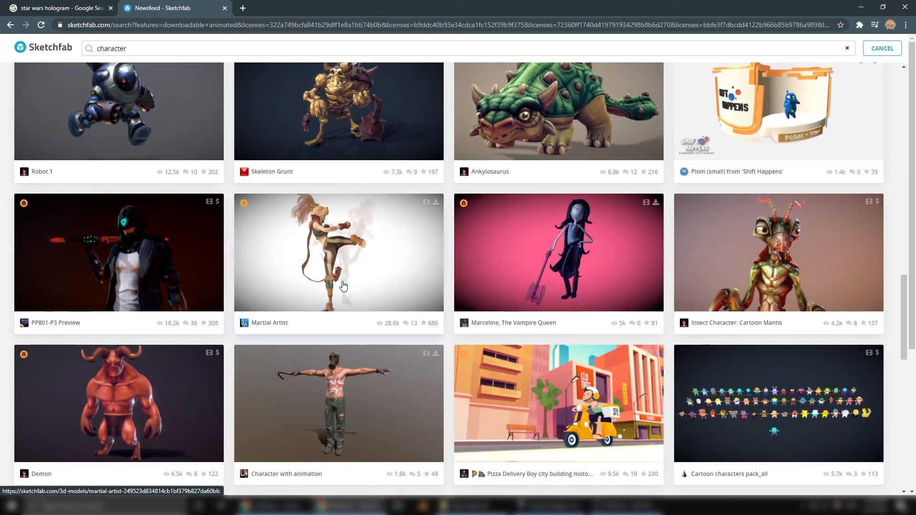
pyautogui.scroll(-9, 353, 312)
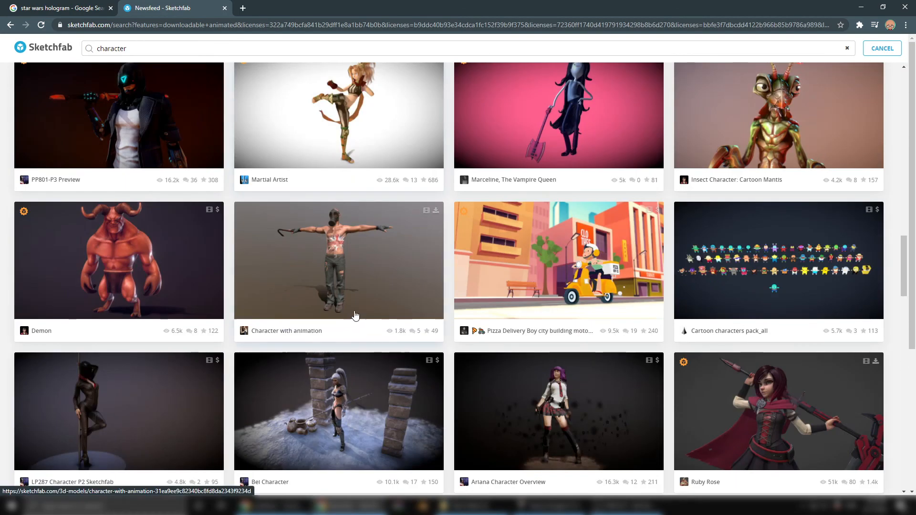
pyautogui.scroll(-5, 376, 306)
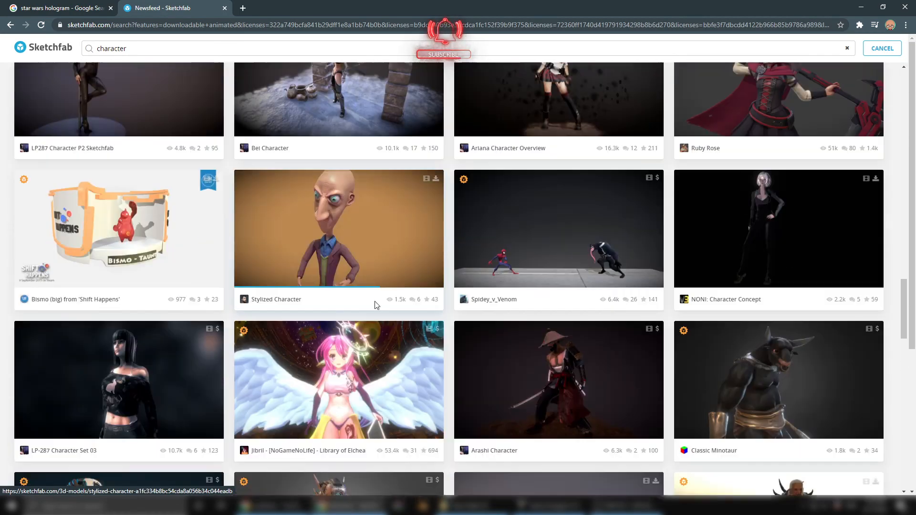
pyautogui.scroll(-3, 375, 304)
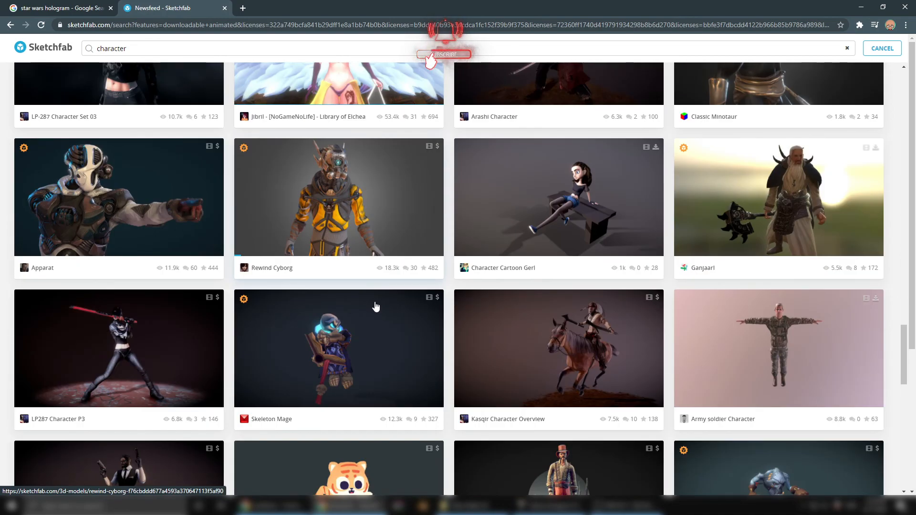
pyautogui.scroll(-13, 376, 307)
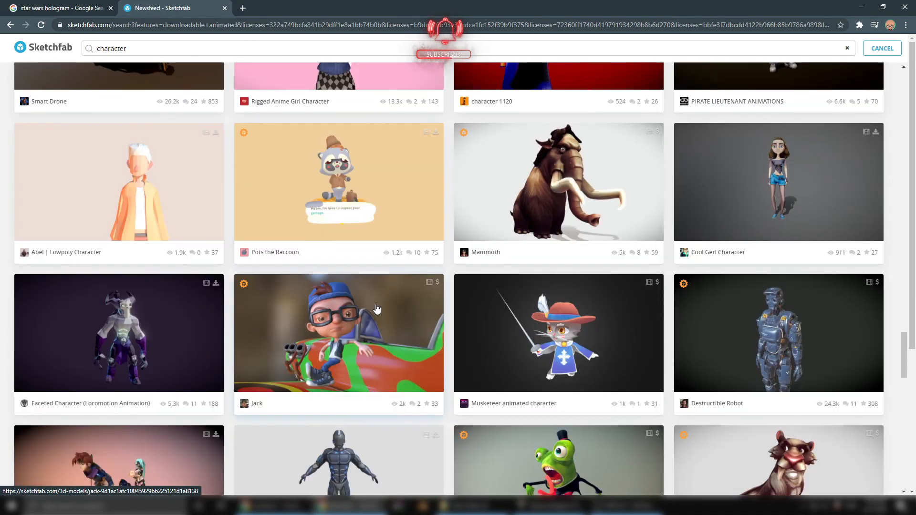
pyautogui.scroll(-5, 377, 307)
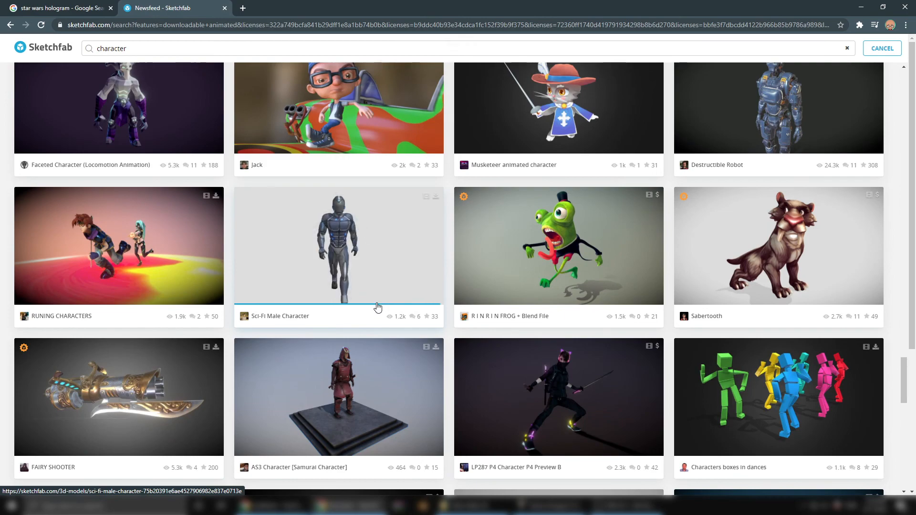
pyautogui.scroll(-4, 377, 306)
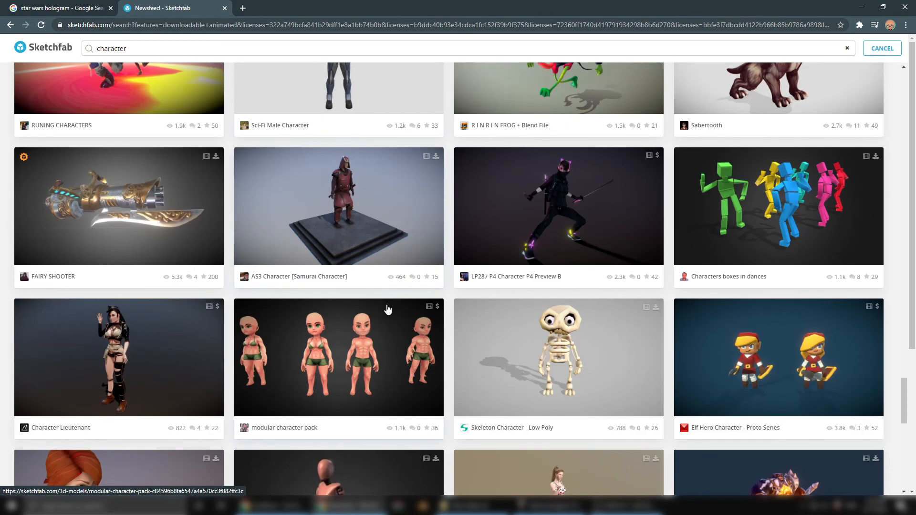
pyautogui.scroll(-9, 383, 316)
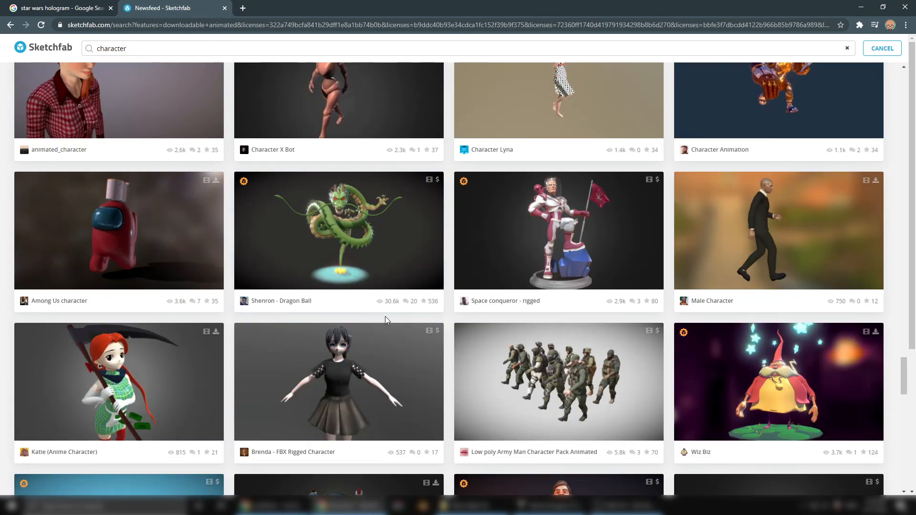
pyautogui.scroll(-5, 386, 317)
pyautogui.scroll(-5, 388, 323)
pyautogui.scroll(4, 389, 323)
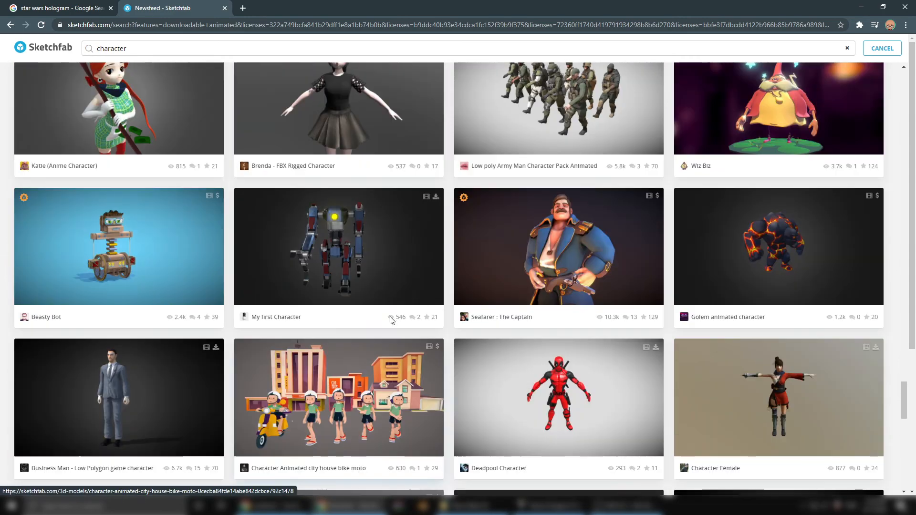
pyautogui.scroll(-3, 390, 323)
pyautogui.scroll(-5, 391, 323)
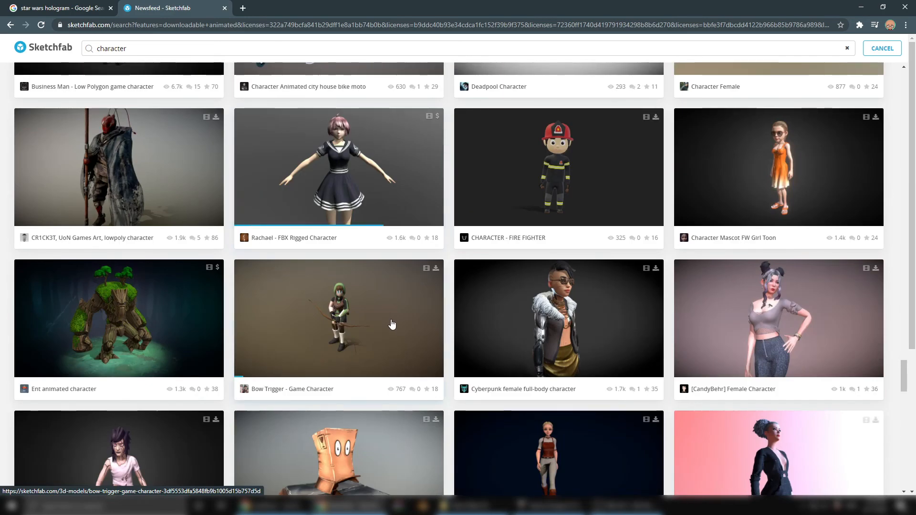
pyautogui.scroll(-4, 392, 323)
pyautogui.scroll(-3, 391, 319)
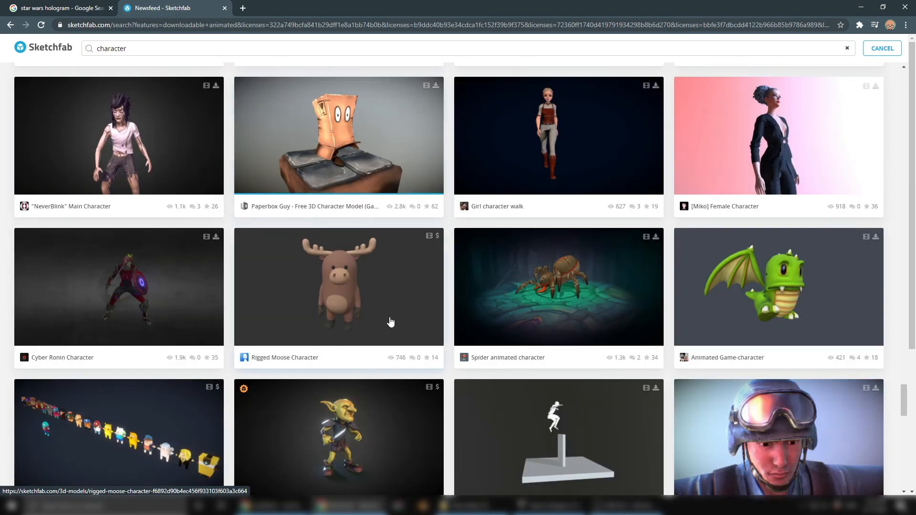
# Open the Animated Game-character dragon model and check its animation list and model details.
pyautogui.click(790, 319)
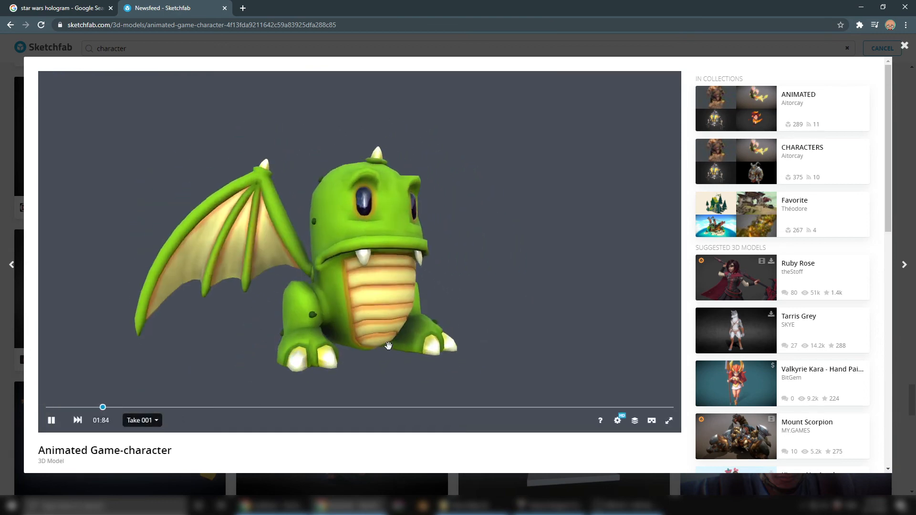
pyautogui.click(154, 420)
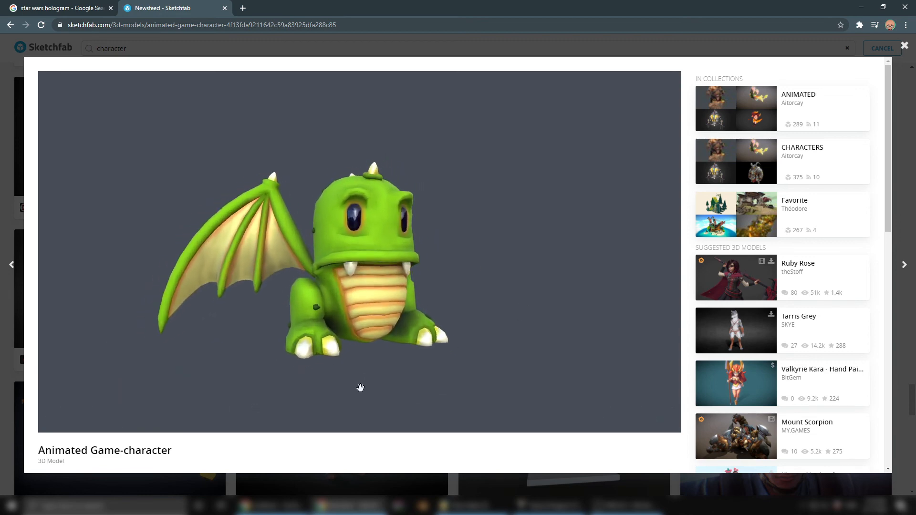
pyautogui.scroll(-3, 267, 453)
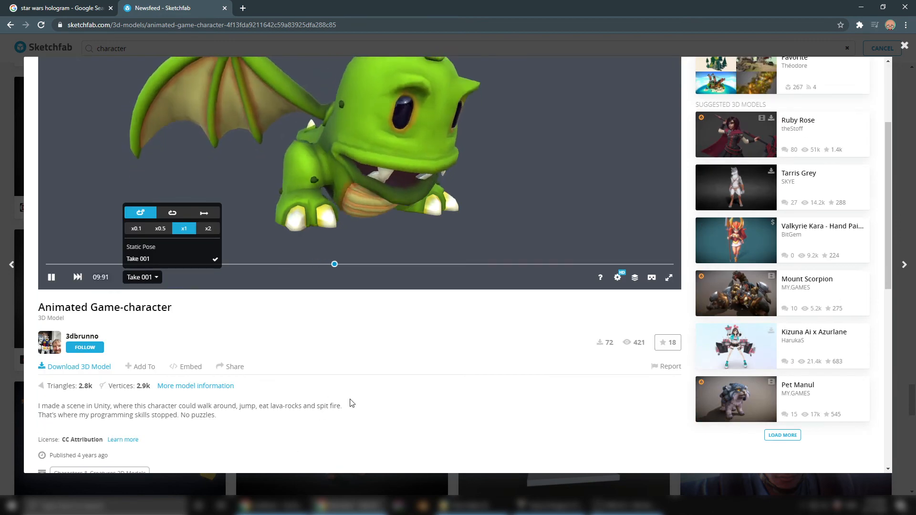
pyautogui.scroll(-3, 342, 400)
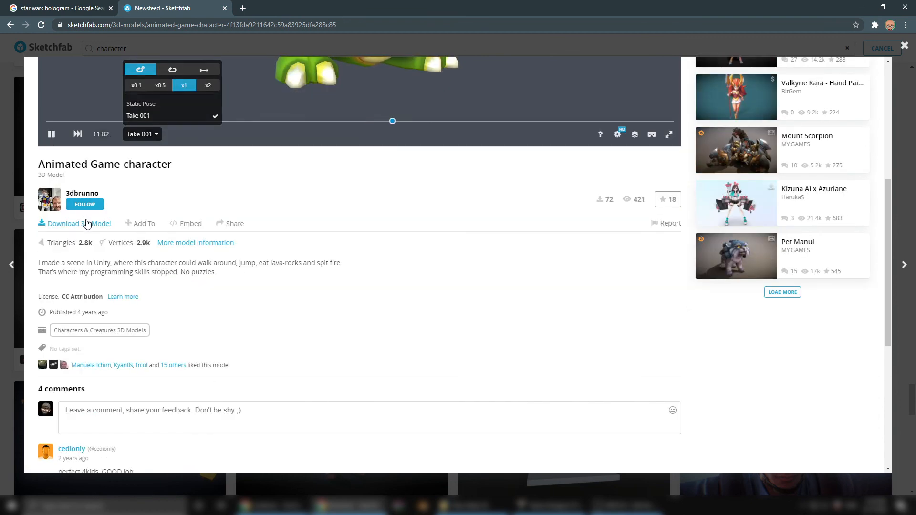
# Download the Animated Game-character in glTF format and extract the archive's textures, scene.bin and scene.gltf into New folder (3).
pyautogui.click(89, 223)
pyautogui.click(584, 331)
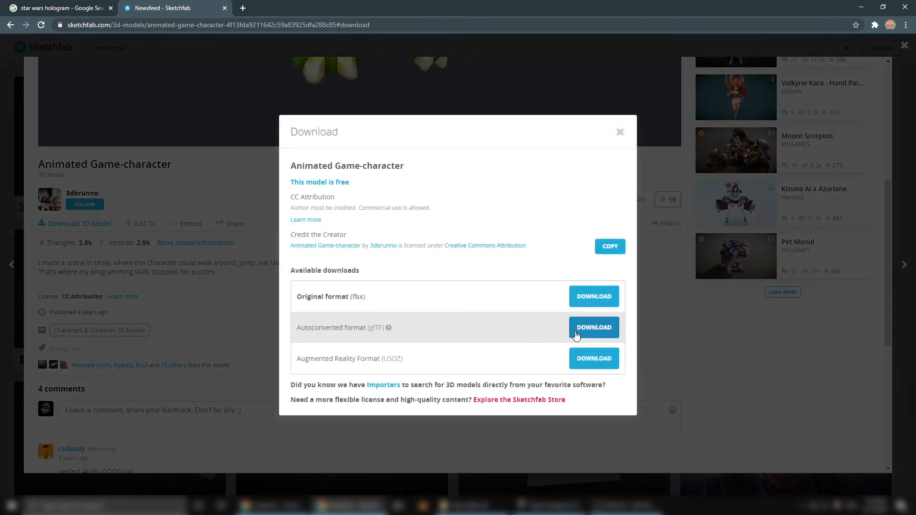
pyautogui.click(59, 482)
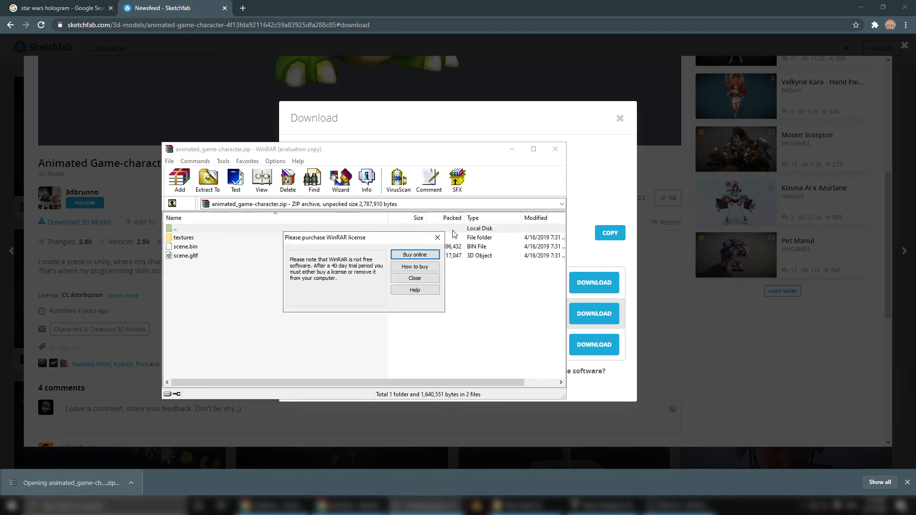
pyautogui.click(414, 278)
pyautogui.moveTo(220, 281); pyautogui.dragTo(437, 231)
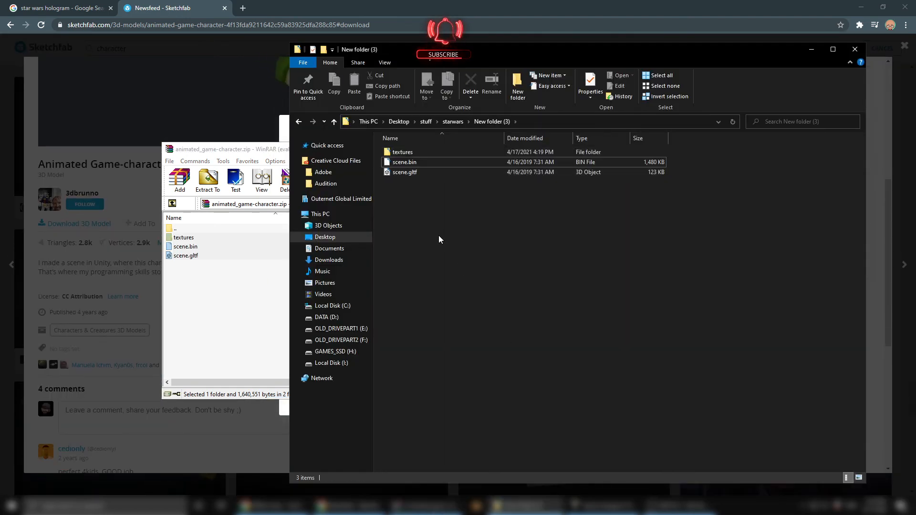
# Import scene.gltf into the Ventuz hierarchy below the lower hologram material's RootNodes and move the busnam material in front of OSG_Scene.
pyautogui.moveTo(397, 173); pyautogui.dragTo(525, 175)
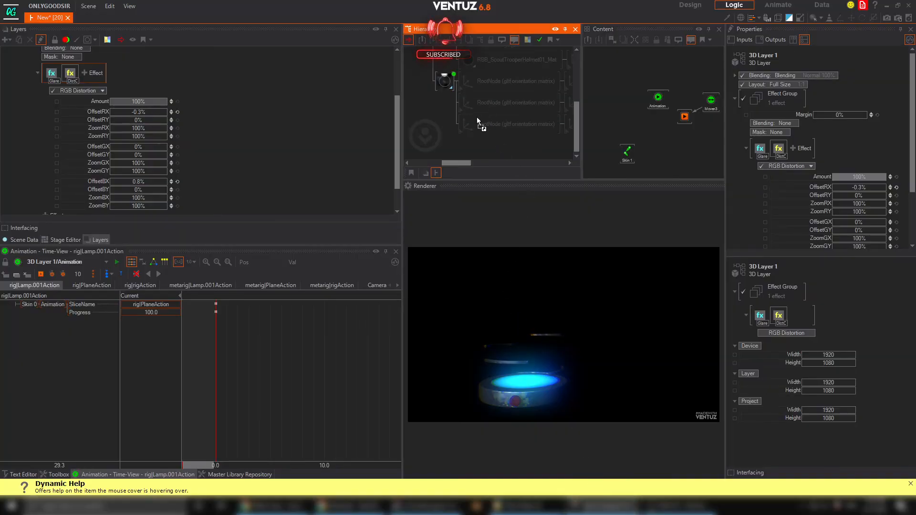
pyautogui.moveTo(477, 131); pyautogui.dragTo(477, 131)
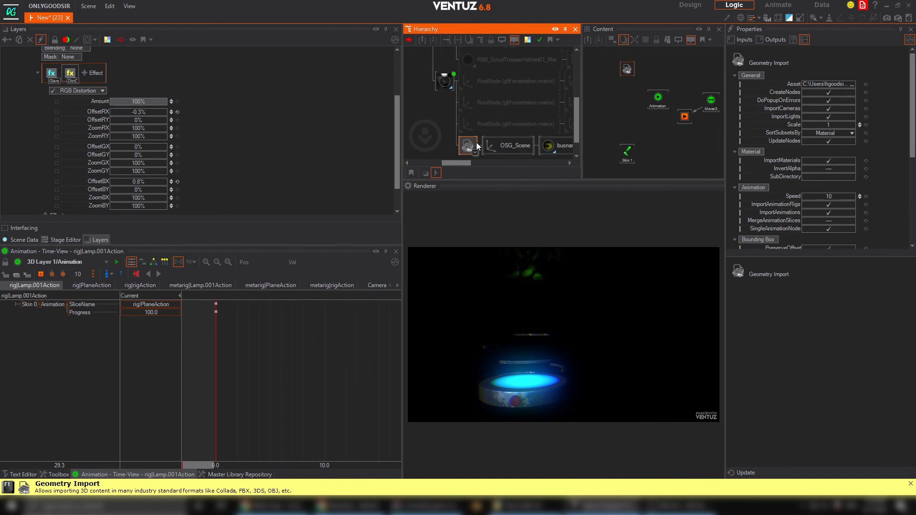
pyautogui.click(549, 146)
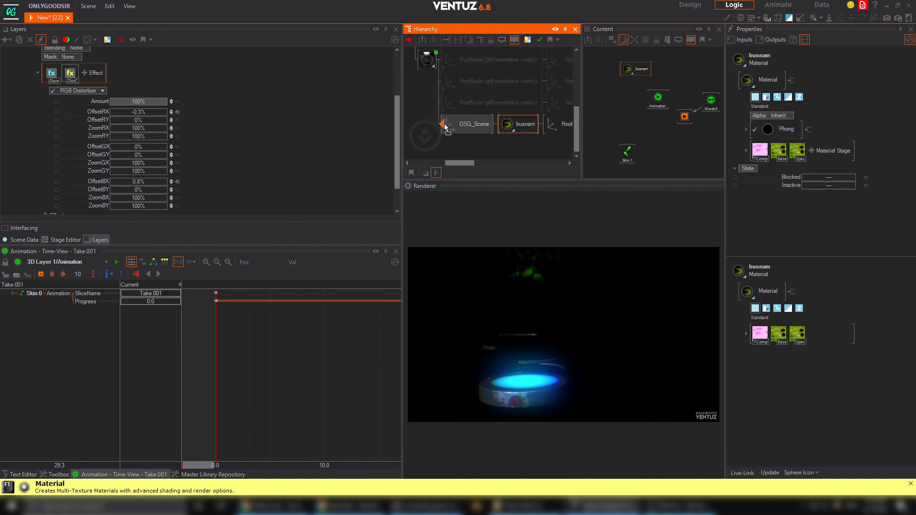
pyautogui.moveTo(444, 127); pyautogui.dragTo(445, 127)
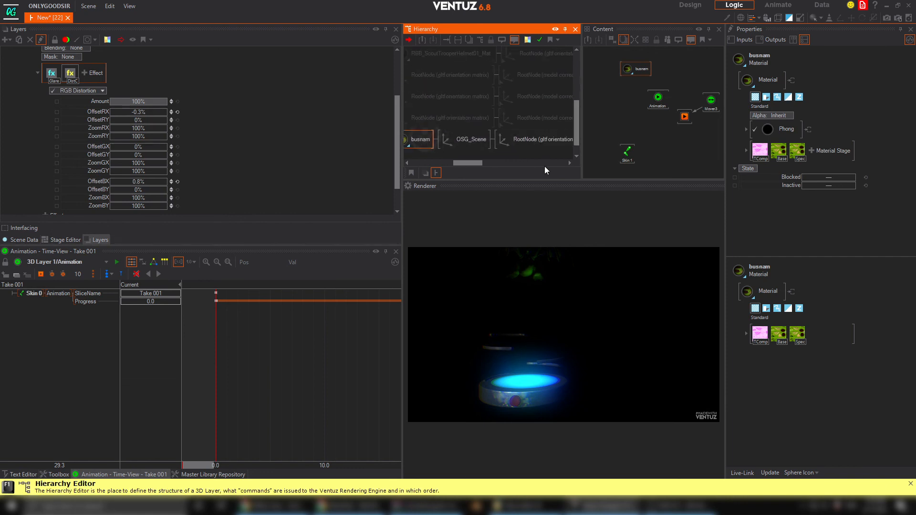
# Enlarge the Hierarchy area and link OSG_Scene below the scout trooper helmet material in the upper hologram branch.
pyautogui.moveTo(403, 195); pyautogui.dragTo(206, 196)
pyautogui.moveTo(405, 189); pyautogui.dragTo(404, 247)
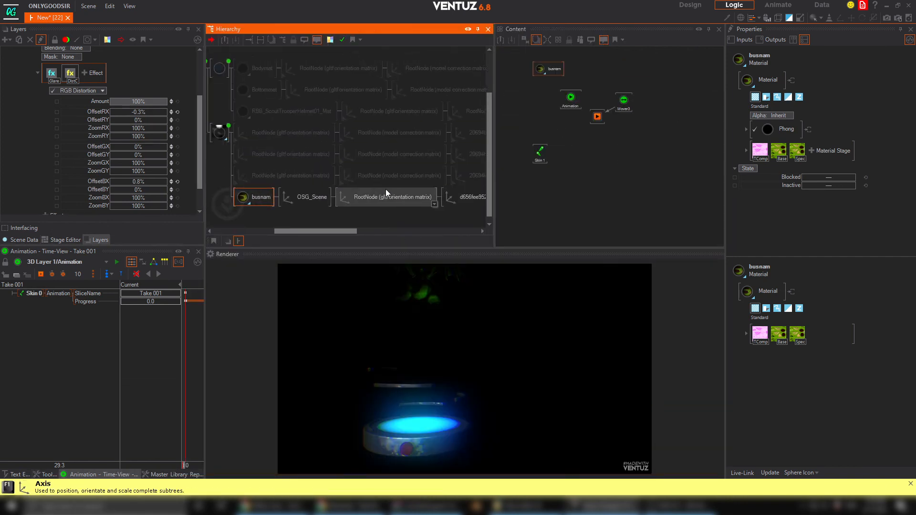
pyautogui.click(359, 216)
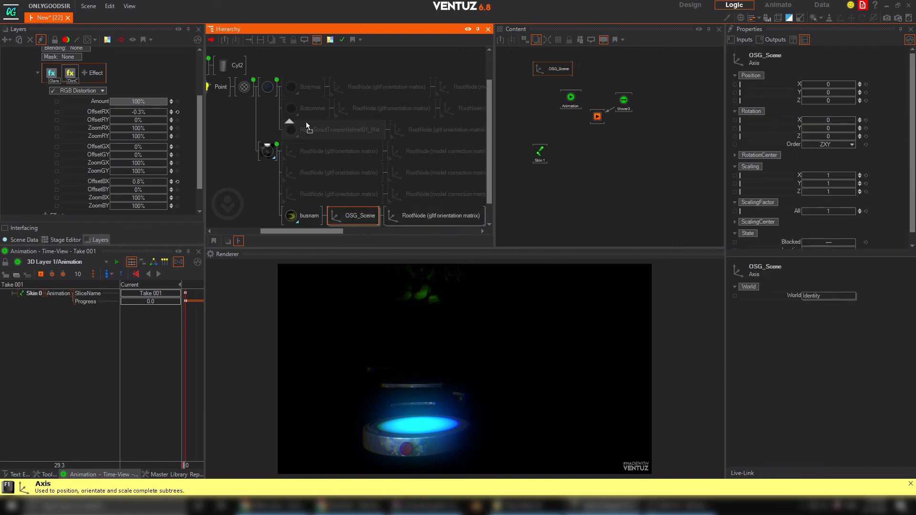
pyautogui.moveTo(304, 137); pyautogui.dragTo(305, 135, button='right')
pyautogui.click(330, 151)
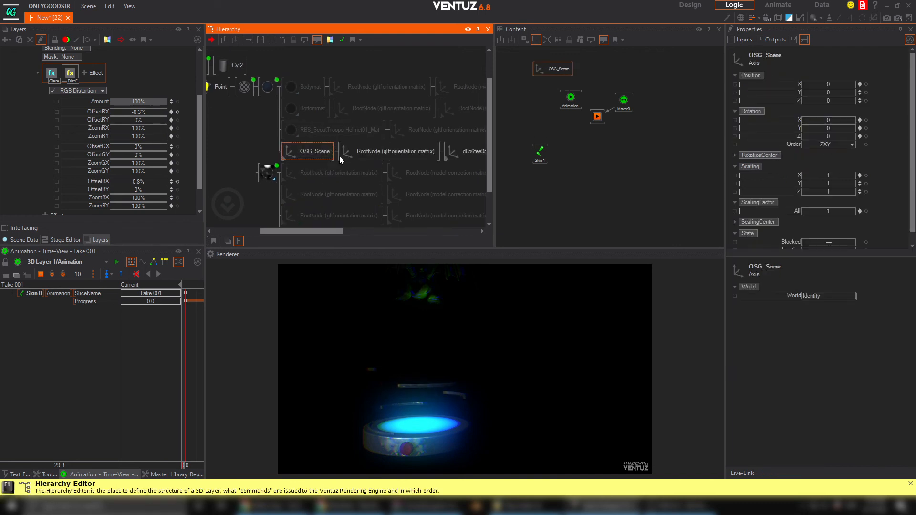
# Move the busnam material from the lower branch to in front of the linked OSG_Scene in the upper branch.
pyautogui.moveTo(359, 156); pyautogui.dragTo(384, 111, button='middle')
pyautogui.click(333, 191)
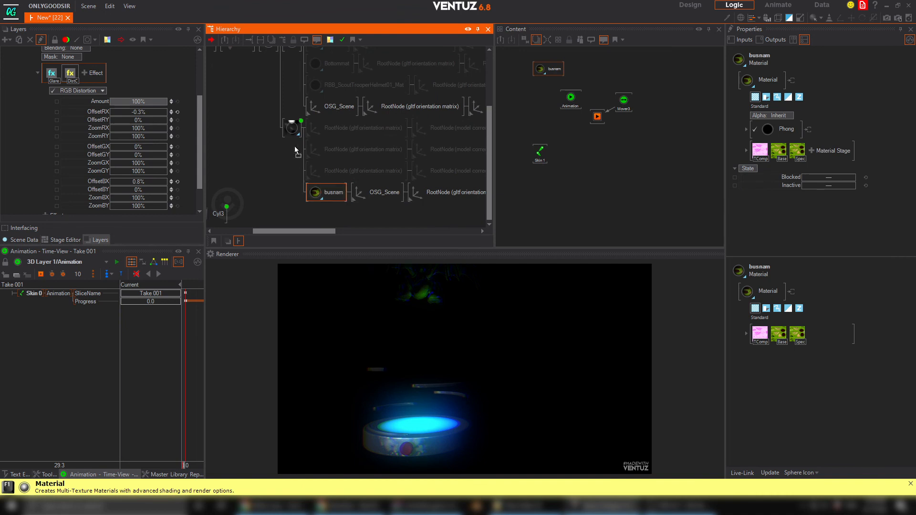
pyautogui.moveTo(309, 107); pyautogui.dragTo(309, 107)
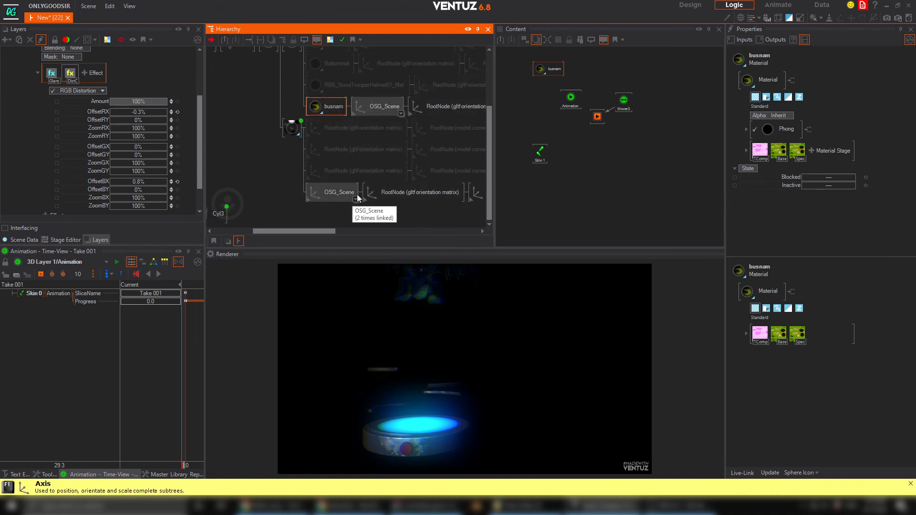
# Set OSG_Scene's Y position to -166.9 and rotate it around the Y axis so the dragon faces the front.
pyautogui.click(363, 108)
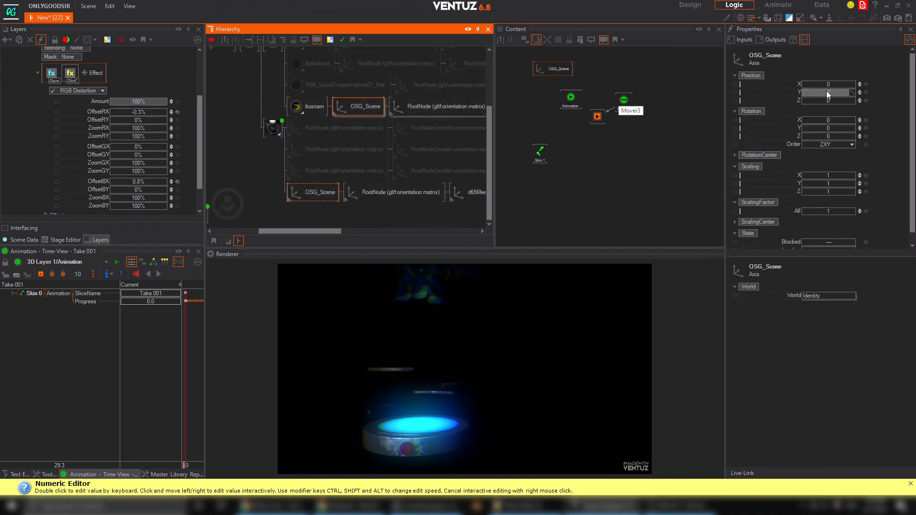
pyautogui.moveTo(802, 94); pyautogui.dragTo(828, 89)
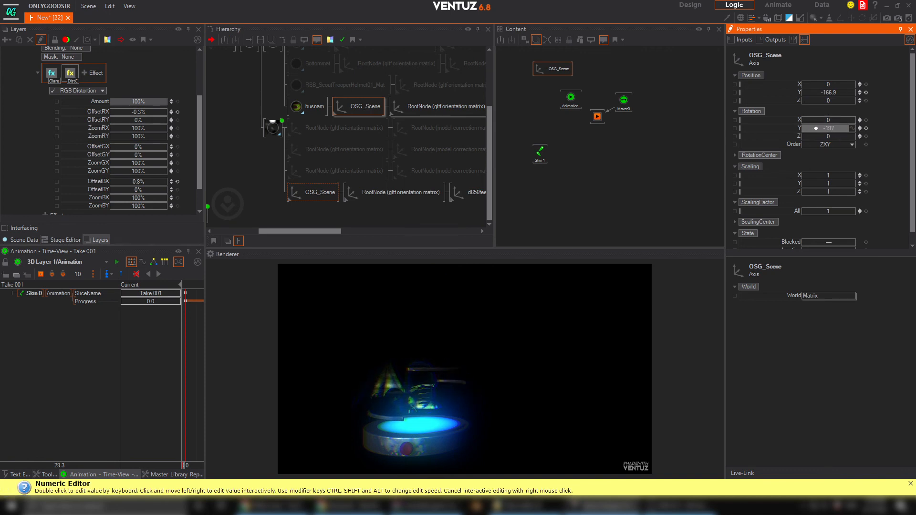
pyautogui.moveTo(838, 128); pyautogui.dragTo(834, 128)
# Show the content of the busnam_busnam_0 geometry and delete the old character's Animation and Skin 1 nodes.
pyautogui.moveTo(419, 147); pyautogui.dragTo(280, 143, button='middle')
pyautogui.click(348, 111)
pyautogui.click(597, 118)
pyautogui.click(574, 139)
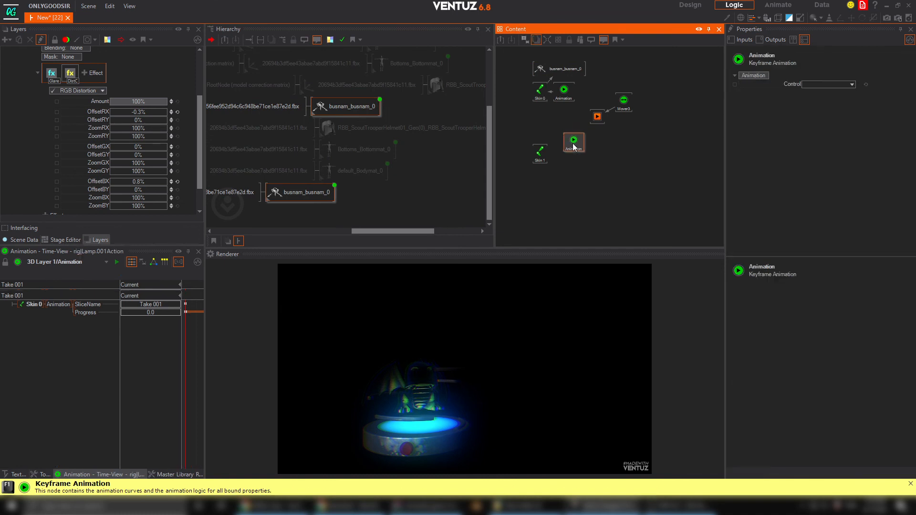
pyautogui.click(573, 167)
pyautogui.click(576, 143)
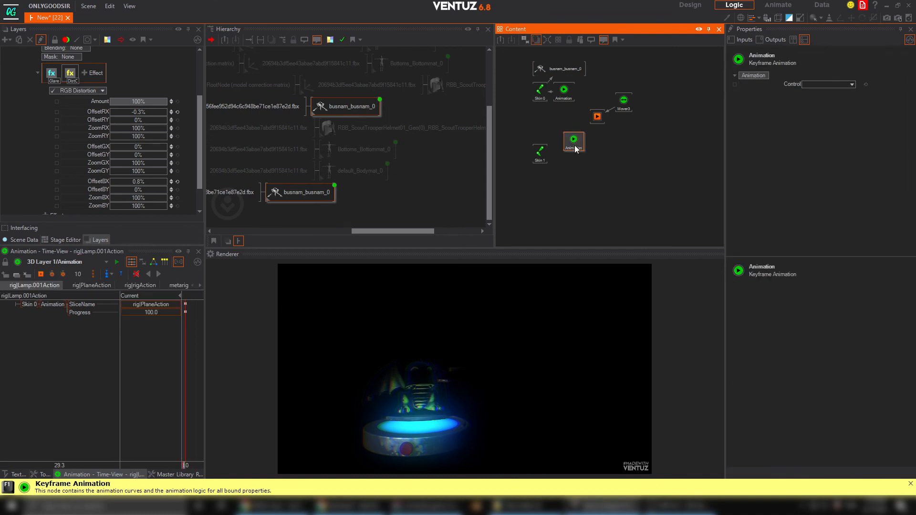
pyautogui.press('Delete')
pyautogui.click(541, 155)
pyautogui.press('Delete')
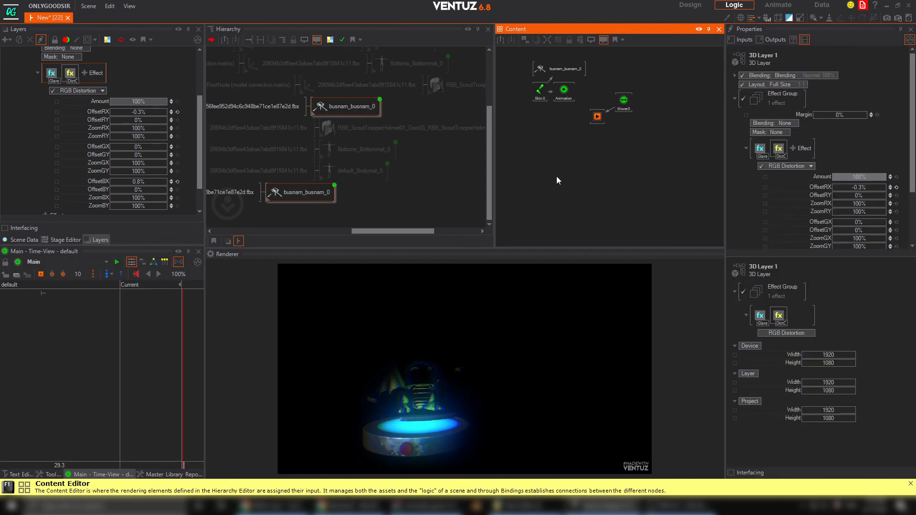
# Bind the new Animation node's Control to the existing Simple Control and set Mover3's duration to 25 s.
pyautogui.moveTo(567, 91); pyautogui.dragTo(565, 115)
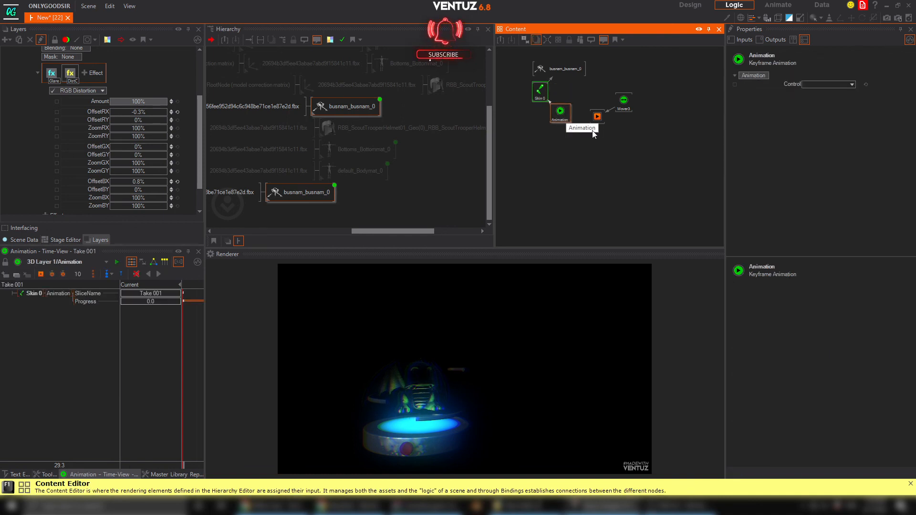
pyautogui.moveTo(792, 85); pyautogui.dragTo(599, 117)
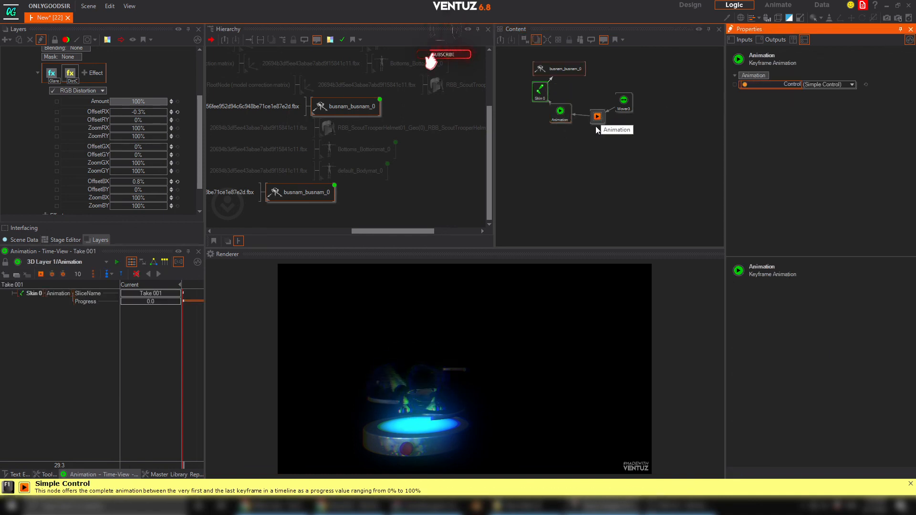
pyautogui.click(623, 101)
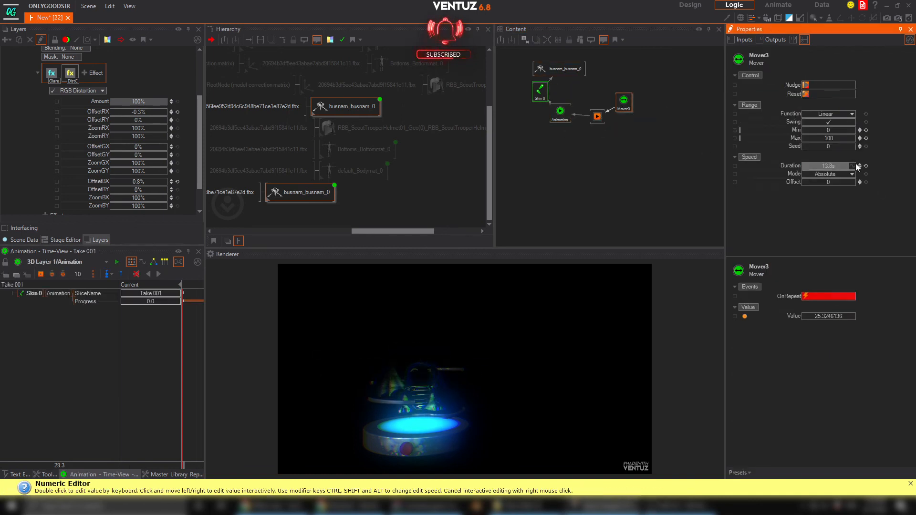
pyautogui.moveTo(828, 166); pyautogui.dragTo(855, 168)
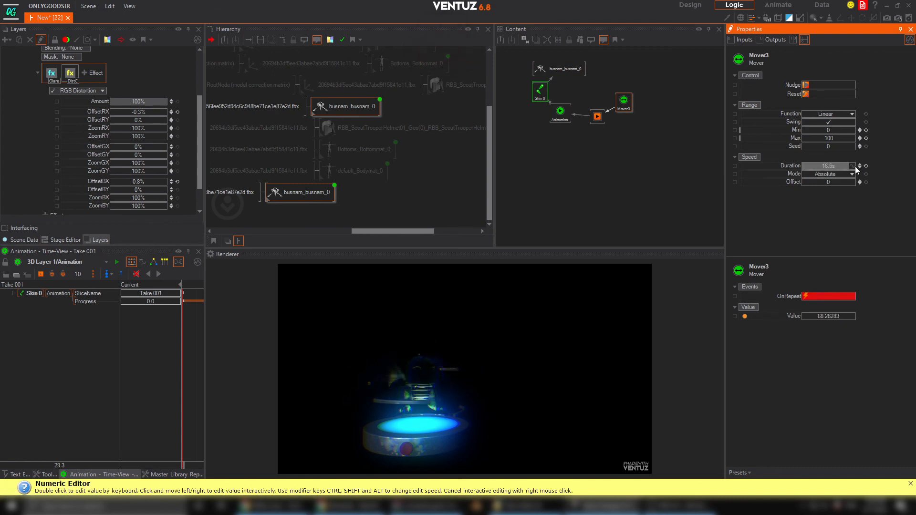
pyautogui.doubleClick(834, 166)
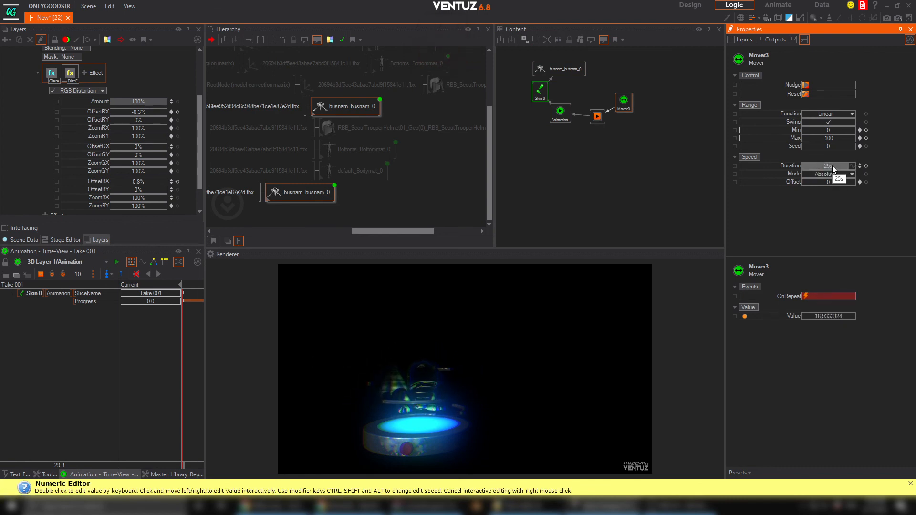
pyautogui.press('Return')
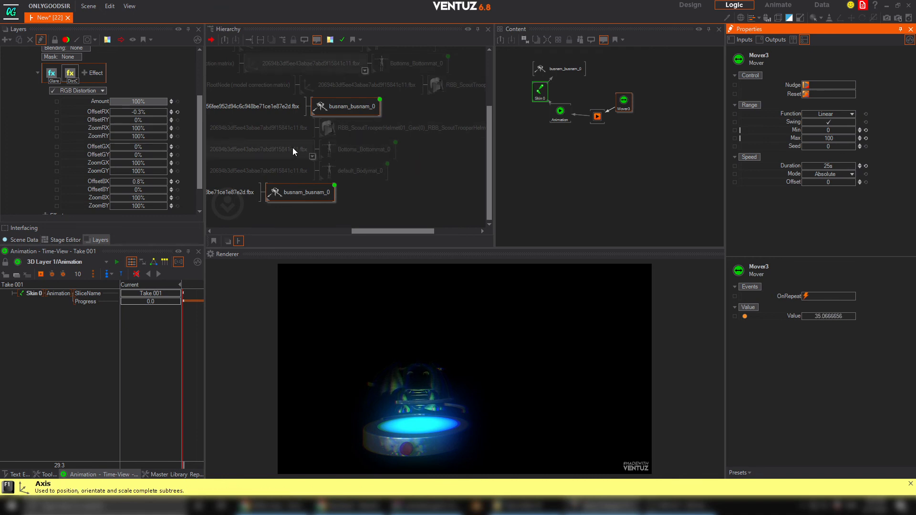
# Test the plate's red button by switching the hologram off and on again.
pyautogui.moveTo(293, 150); pyautogui.dragTo(359, 169, button='middle')
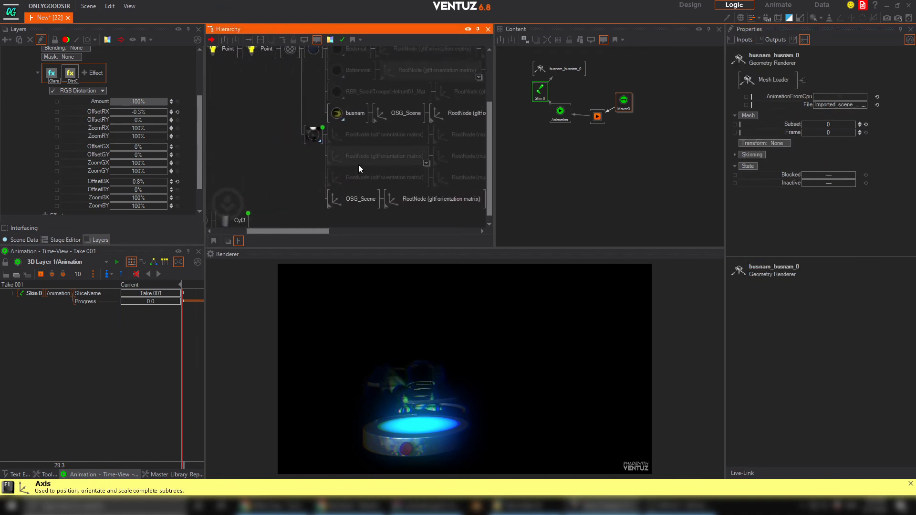
pyautogui.click(410, 448)
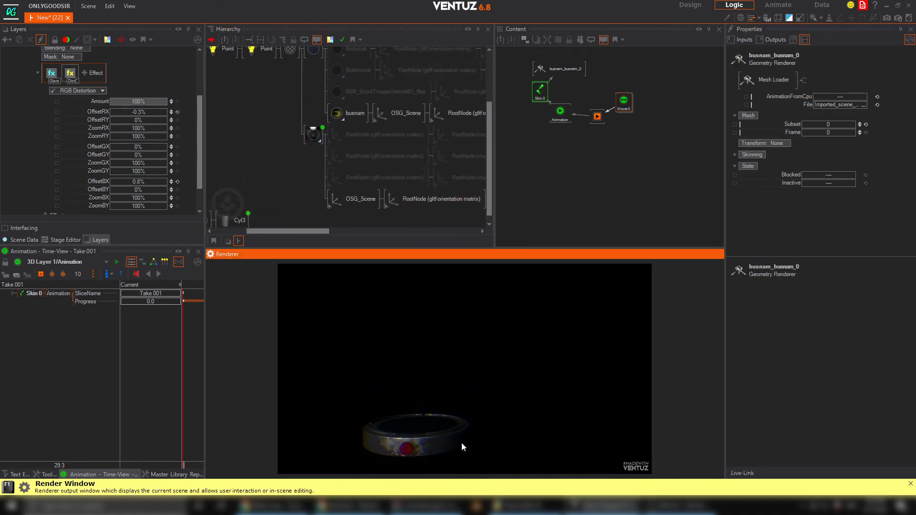
pyautogui.click(408, 453)
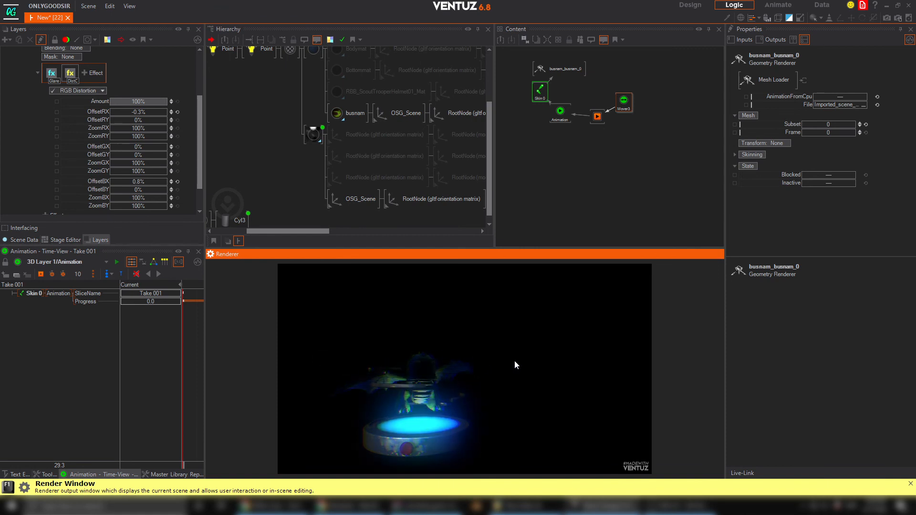
# Change the Phong base colour of the upper hologram branch's parent material to 63, 87, 120.
pyautogui.moveTo(273, 99); pyautogui.dragTo(382, 128, button='middle')
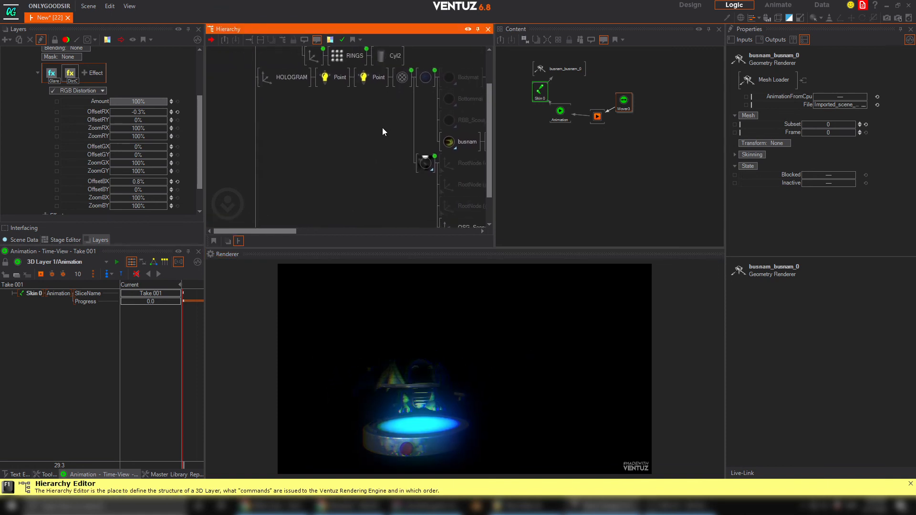
pyautogui.moveTo(327, 113); pyautogui.dragTo(328, 159, button='middle')
pyautogui.moveTo(384, 164); pyautogui.dragTo(326, 123, button='middle')
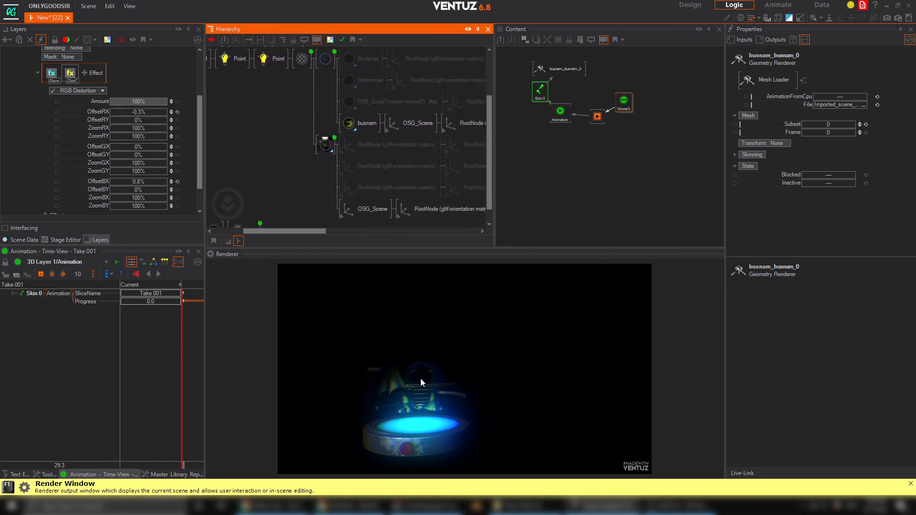
pyautogui.click(366, 125)
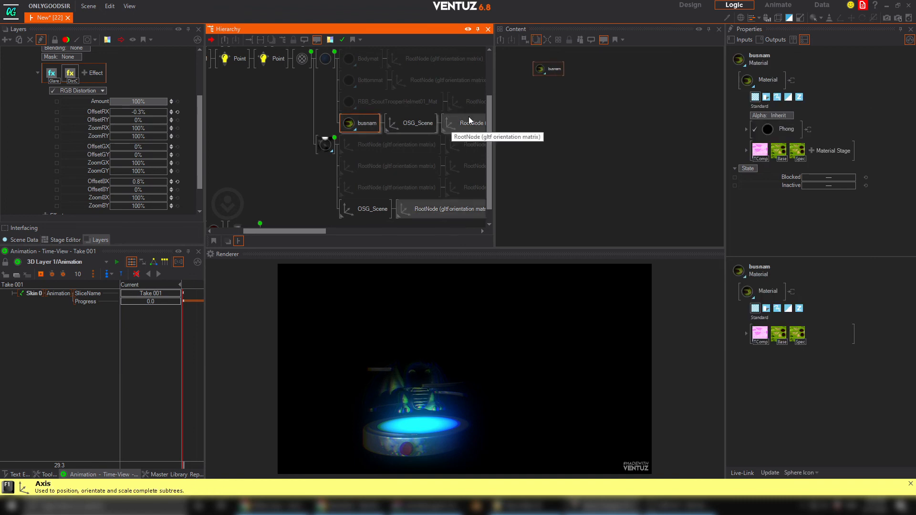
pyautogui.moveTo(212, 99); pyautogui.dragTo(305, 133, button='middle')
pyautogui.scroll(1, 306, 136)
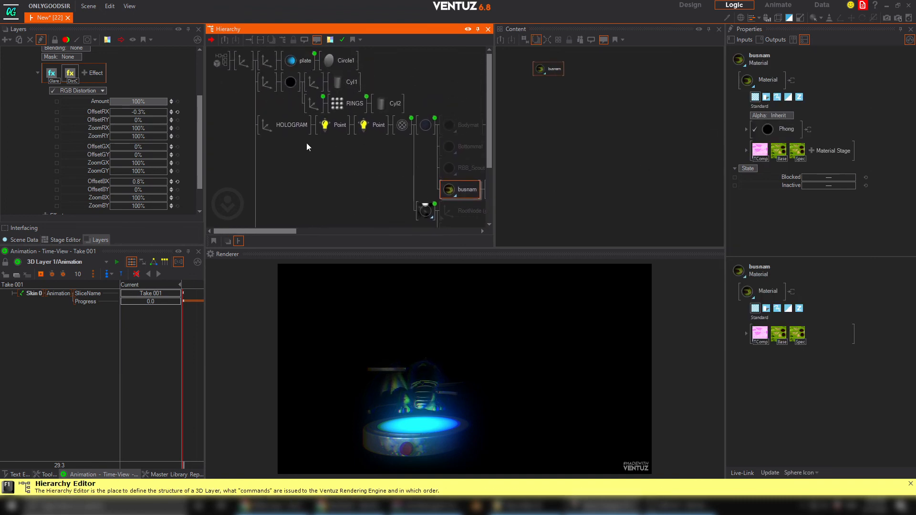
pyautogui.click(423, 127)
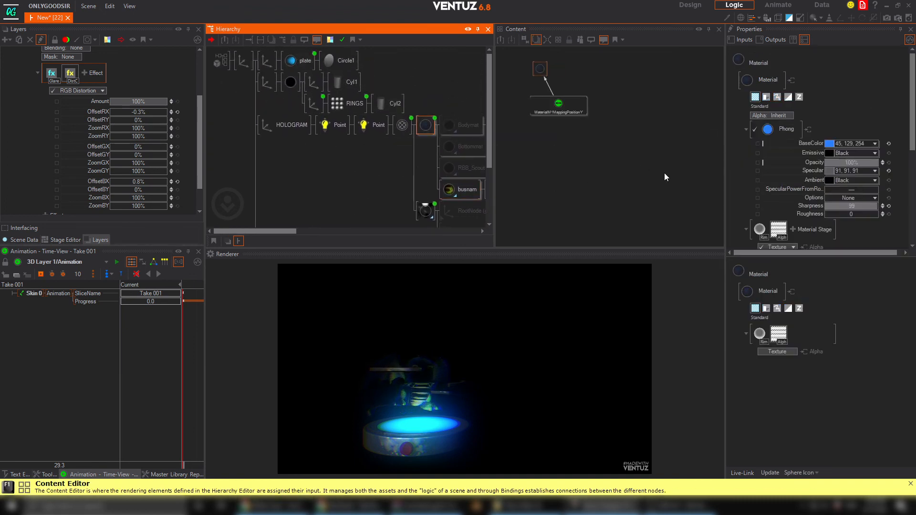
pyautogui.click(874, 143)
pyautogui.click(857, 155)
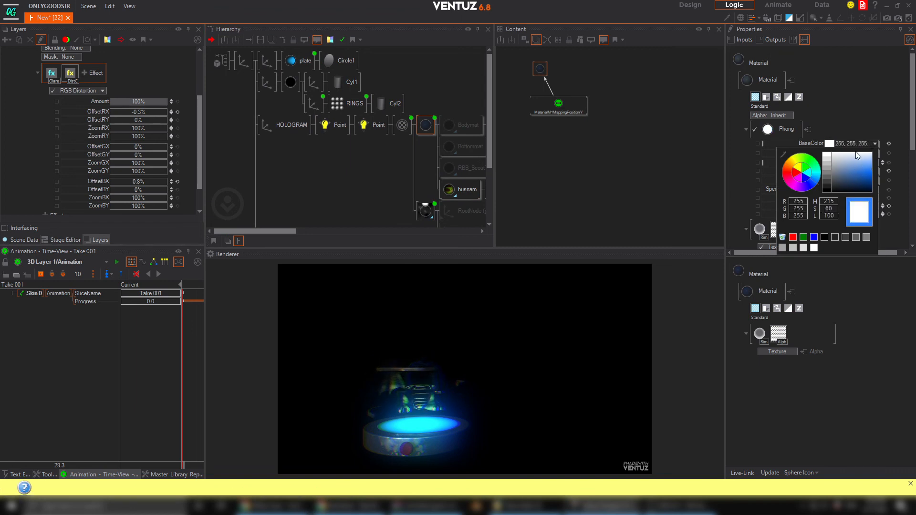
pyautogui.click(870, 188)
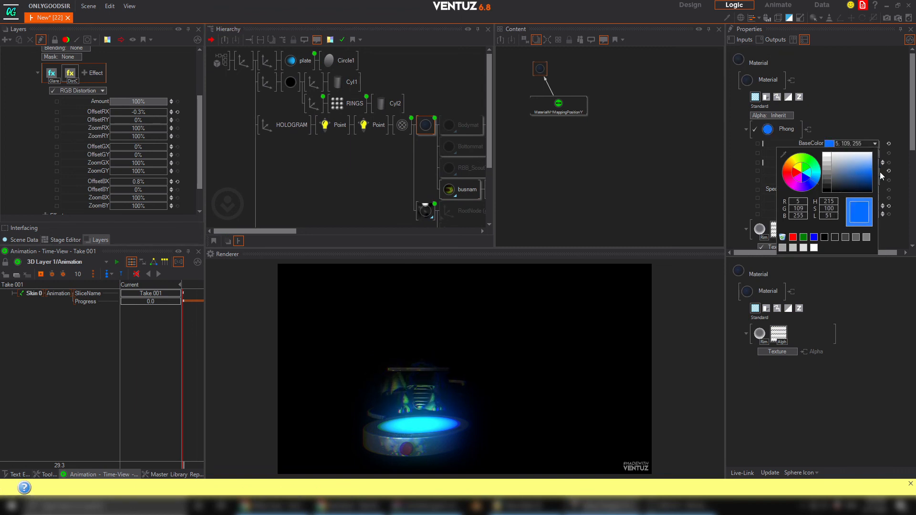
pyautogui.click(832, 154)
pyautogui.moveTo(862, 180); pyautogui.dragTo(841, 178)
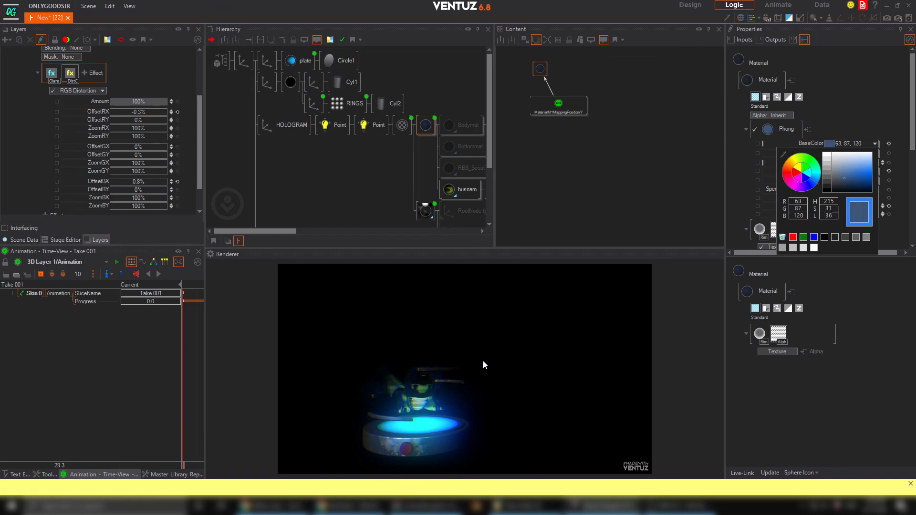
pyautogui.moveTo(371, 165); pyautogui.dragTo(342, 151, button='middle')
pyautogui.hscroll(2, 328, 180)
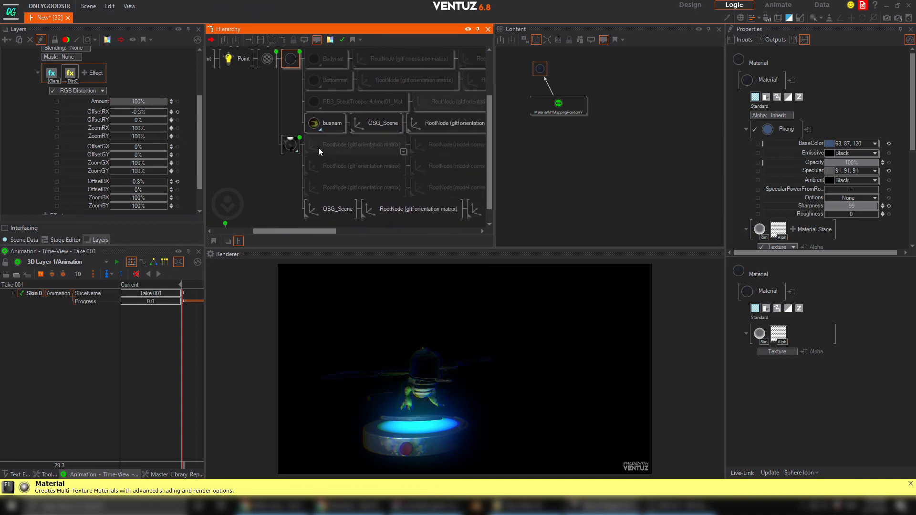
# Set the upper OSG_Scene axis's scaling factor to 1.65 and its Y position to -170.1.
pyautogui.click(377, 125)
pyautogui.moveTo(830, 211); pyautogui.dragTo(863, 210)
pyautogui.moveTo(828, 93); pyautogui.dragTo(825, 94)
# Block the busnam material branch and the lower OSG_Scene branch to hide the dragon.
pyautogui.click(330, 122)
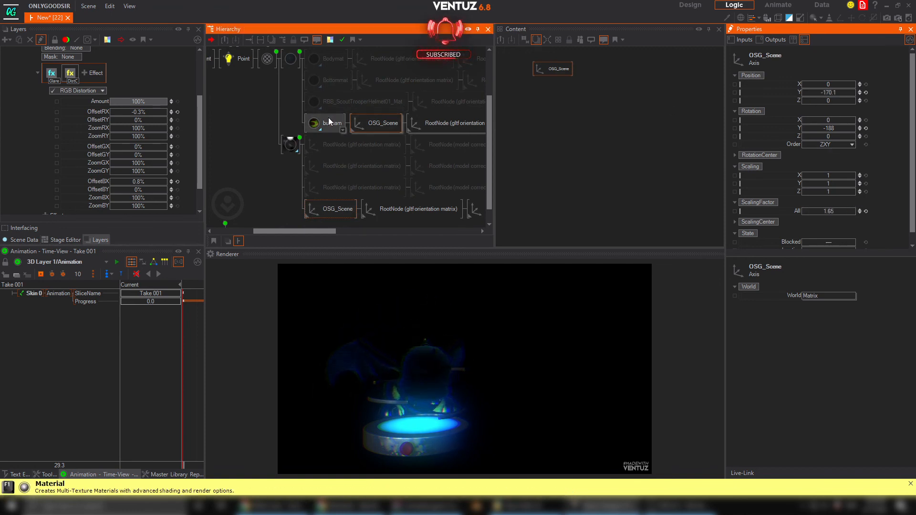
pyautogui.hotkey('ctrl', 'b')
pyautogui.click(322, 207)
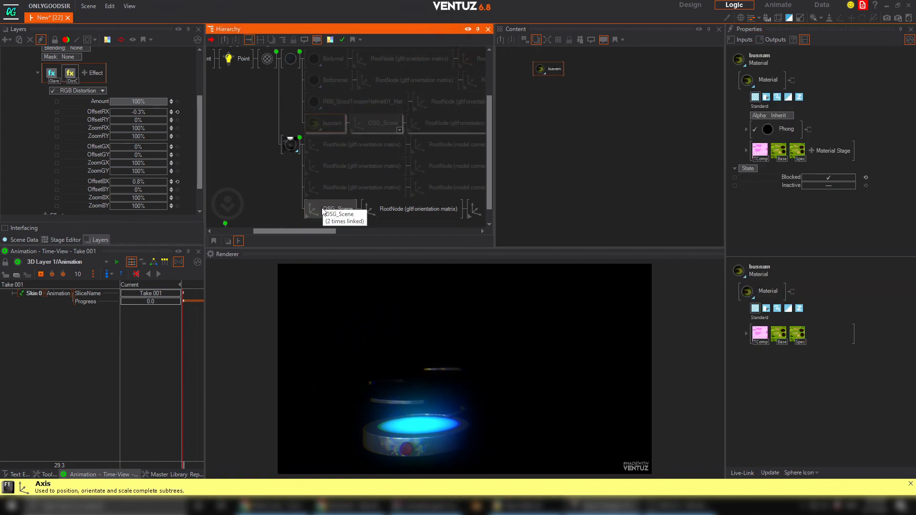
pyautogui.hotkey('ctrl', 'b')
# Unblock the three RootNode (gltf orientation matrix) branches under the lower particle material.
pyautogui.click(324, 146)
pyautogui.hotkey('ctrl', 'b')
pyautogui.click(323, 172)
pyautogui.hotkey('ctrl', 'b')
pyautogui.click(323, 189)
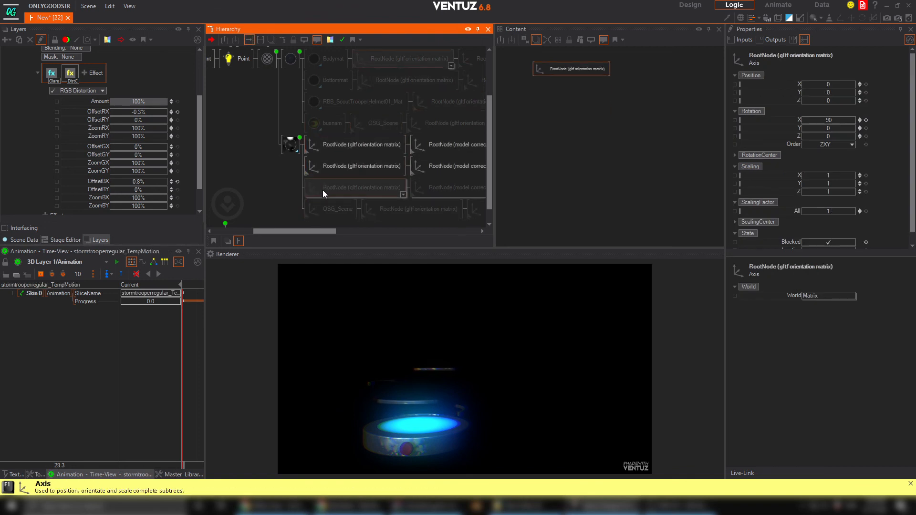
pyautogui.hotkey('ctrl', 'b')
# Unblock the RBB_ScoutTrooperHelmet01_Mat, Bottommat and Bodymat material branches to bring back the trooper.
pyautogui.click(325, 106)
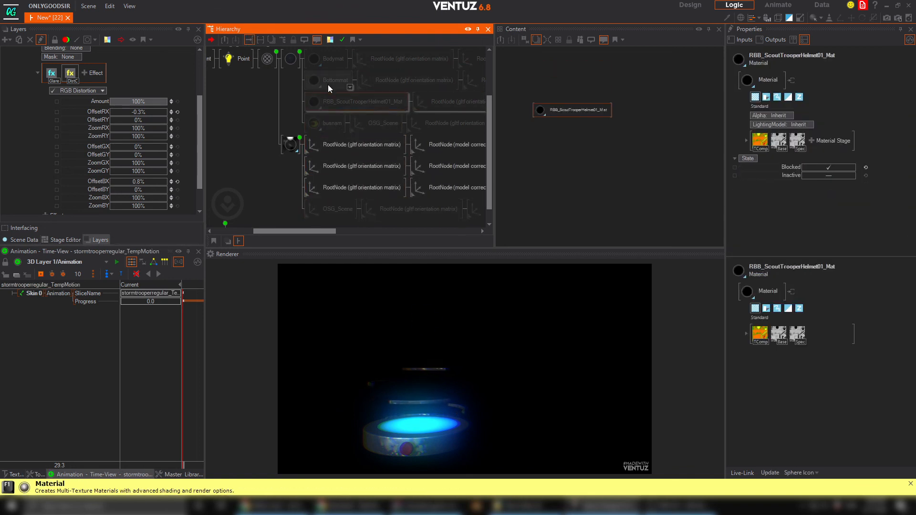
pyautogui.hotkey('ctrl', 'b')
pyautogui.click(328, 81)
pyautogui.hotkey('ctrl', 'b')
pyautogui.click(330, 61)
pyautogui.hotkey('ctrl', 'b')
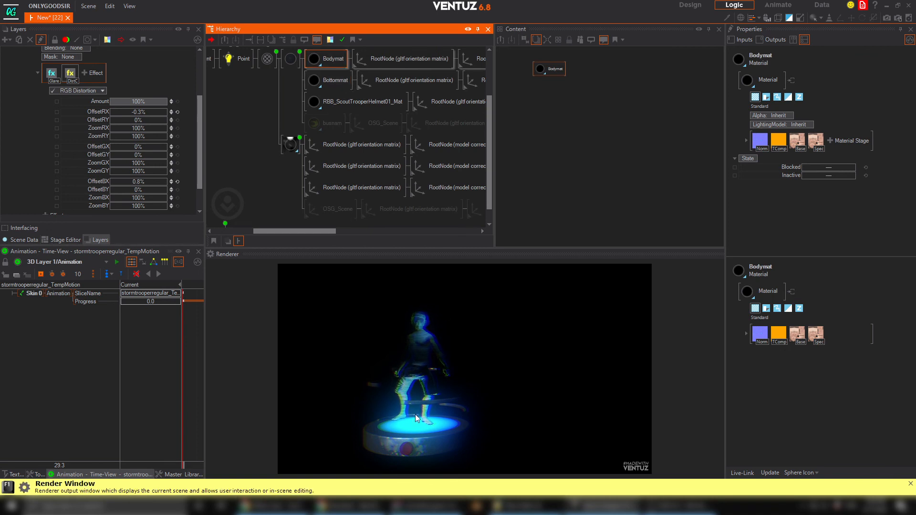
# Test the red button by switching the hologram off and on, and enlarge the Renderer view.
pyautogui.click(407, 447)
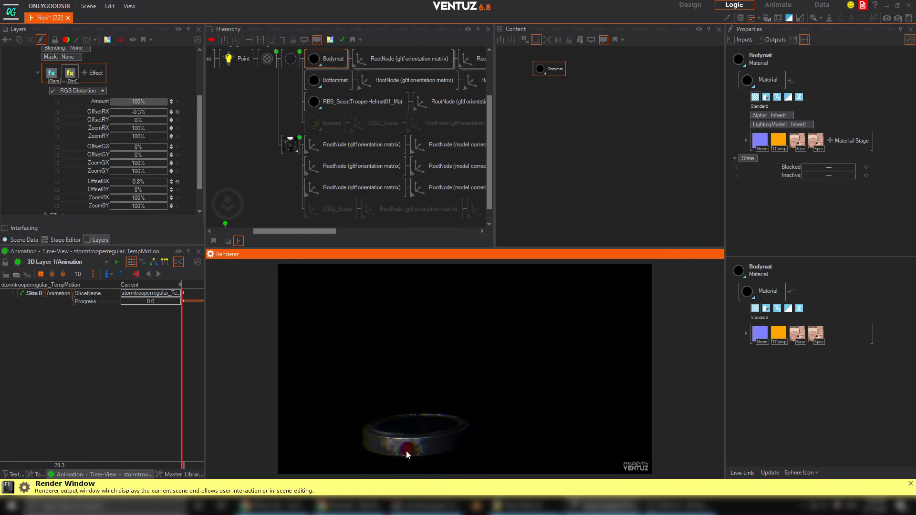
pyautogui.click(405, 449)
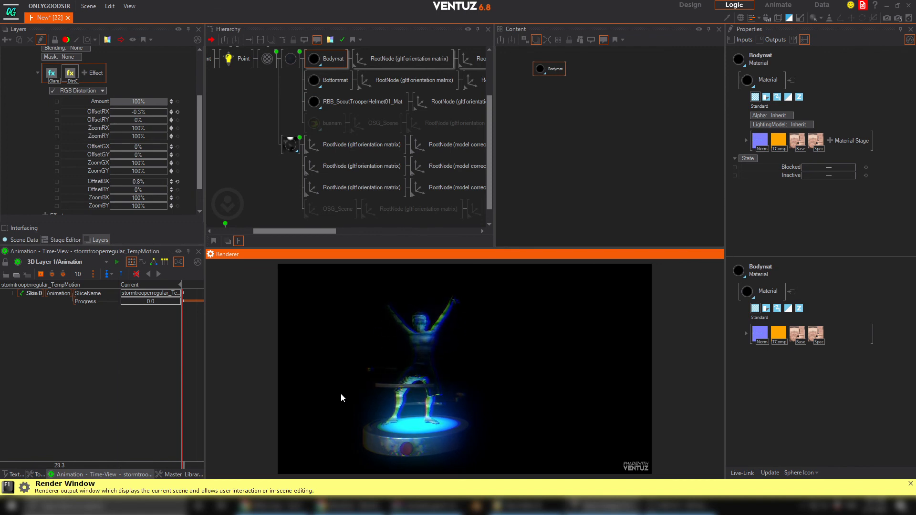
pyautogui.click(310, 245)
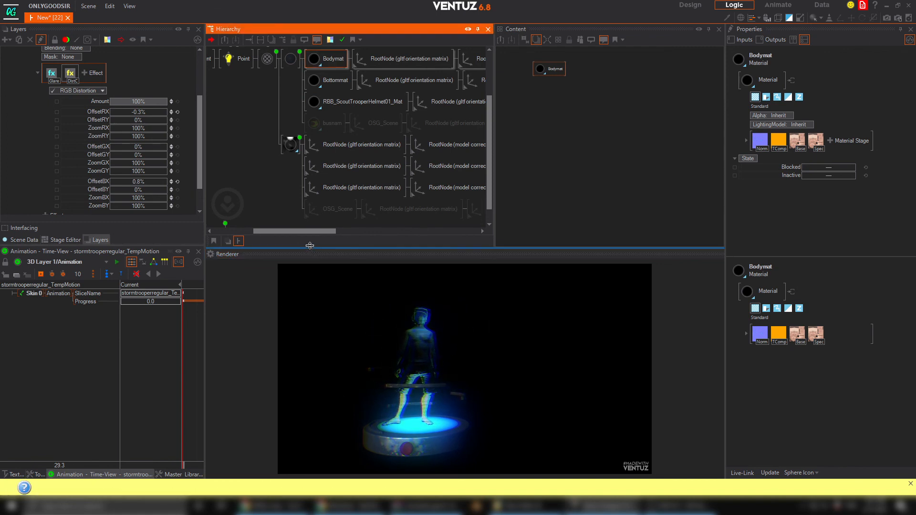
pyautogui.moveTo(311, 245); pyautogui.dragTo(310, 141)
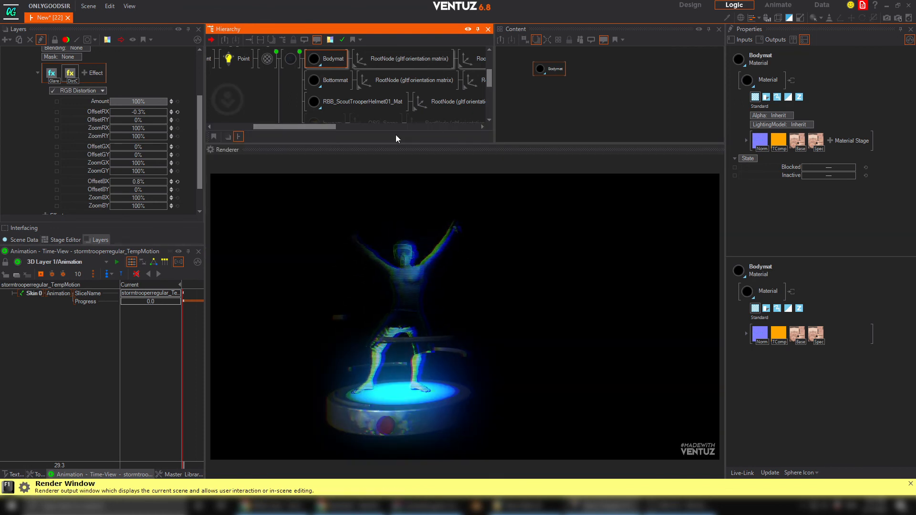
# Set the position of the scene's top-level Axis to X 1.1, Y 0.6 and Z 12.7.
pyautogui.moveTo(244, 97); pyautogui.dragTo(344, 126, button='middle')
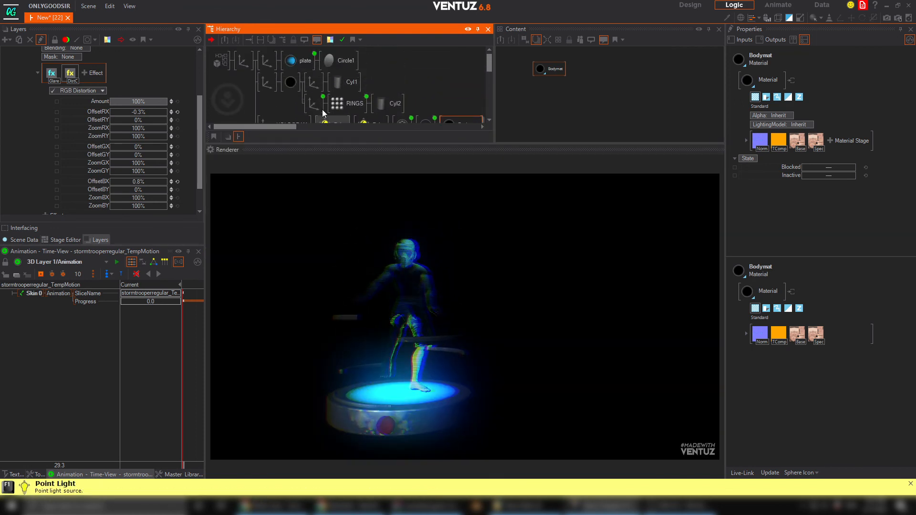
pyautogui.scroll(1, 286, 86)
pyautogui.click(237, 62)
pyautogui.moveTo(828, 84); pyautogui.dragTo(839, 101)
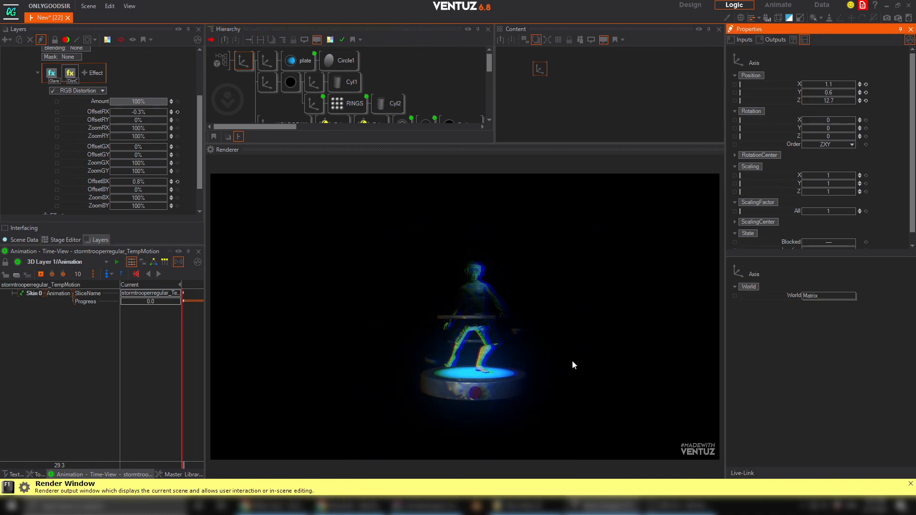
# Switch the hologram off and on with the red button, and set the top-level Axis's scaling factor to 1.7.
pyautogui.click(476, 393)
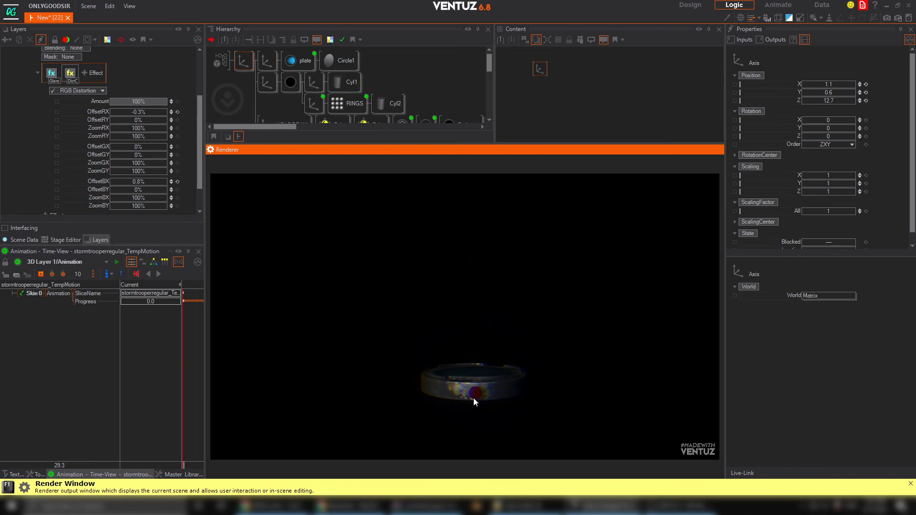
pyautogui.click(475, 393)
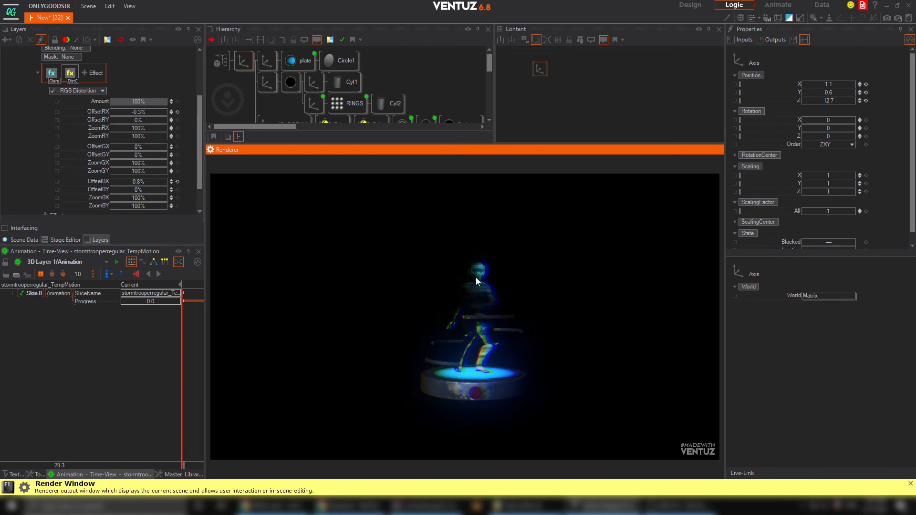
pyautogui.moveTo(829, 211)
pyautogui.mouseDown()
pyautogui.moveTo(850, 210)
pyautogui.moveTo(839, 212)
pyautogui.mouseUp()
# Select the lower hologram branch's particle material and set its sprite drawing scale to about 0.257.
pyautogui.scroll(-3, 365, 97)
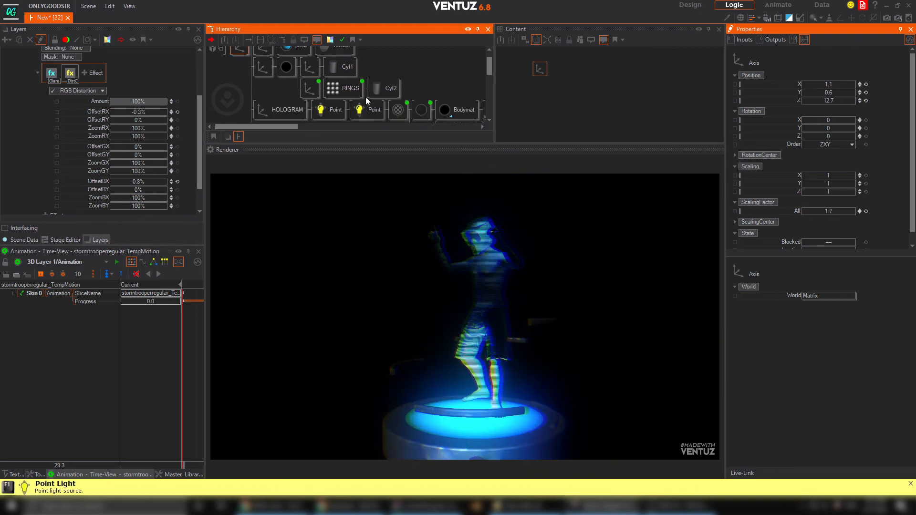
pyautogui.scroll(-2, 328, 96)
pyautogui.scroll(2, 320, 119)
pyautogui.scroll(-4, 322, 101)
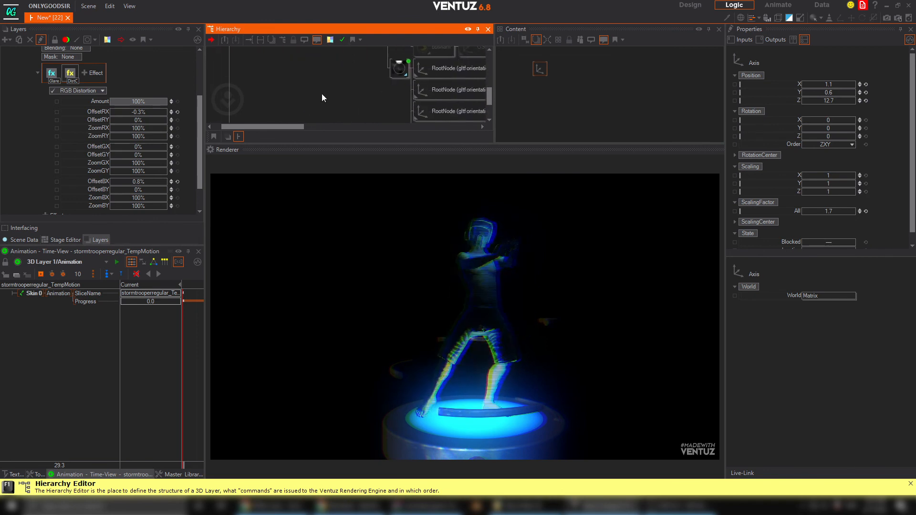
pyautogui.moveTo(390, 101); pyautogui.dragTo(319, 117, button='middle')
pyautogui.click(352, 71)
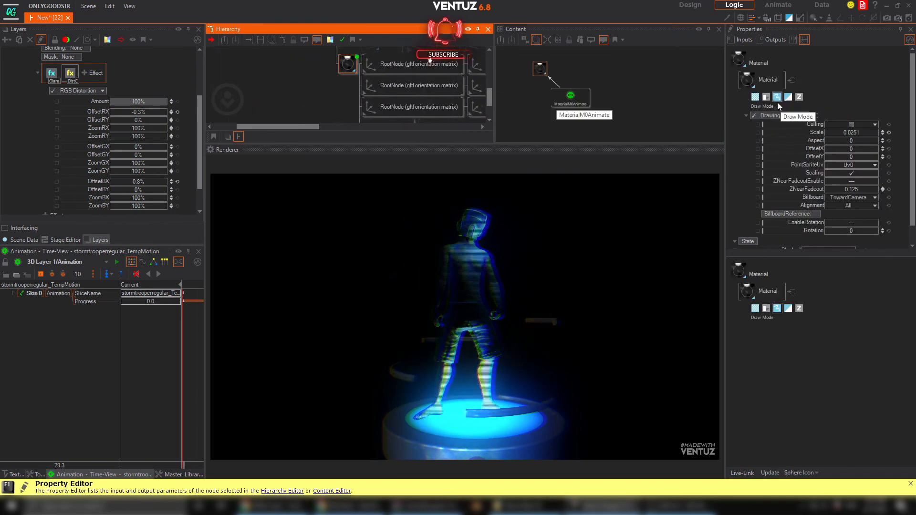
pyautogui.moveTo(857, 133)
pyautogui.mouseDown()
pyautogui.moveTo(886, 132)
pyautogui.moveTo(823, 134)
pyautogui.mouseUp()
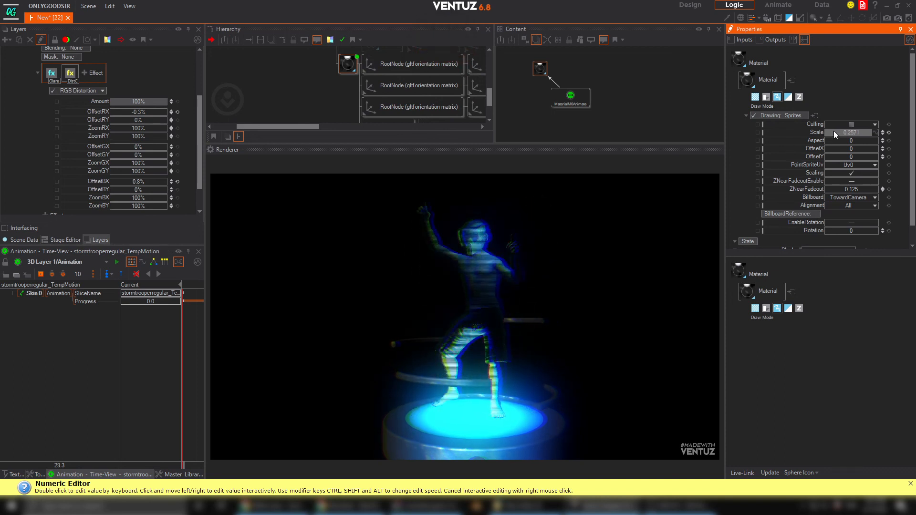
# Reset the particle material's Perlin Vertex Noise to Amount 1, Bias 0 and ScaleUV 1.
pyautogui.click(756, 99)
pyautogui.scroll(-1, 820, 196)
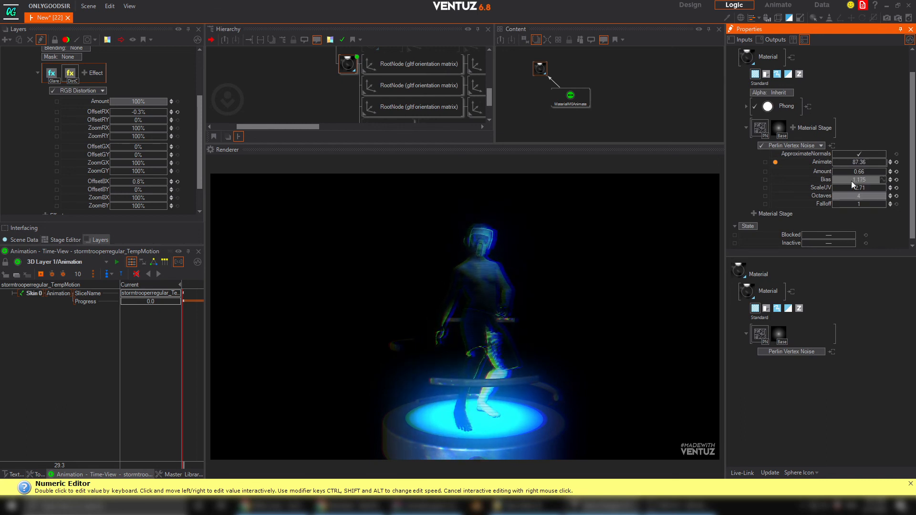
pyautogui.moveTo(852, 184); pyautogui.dragTo(897, 185)
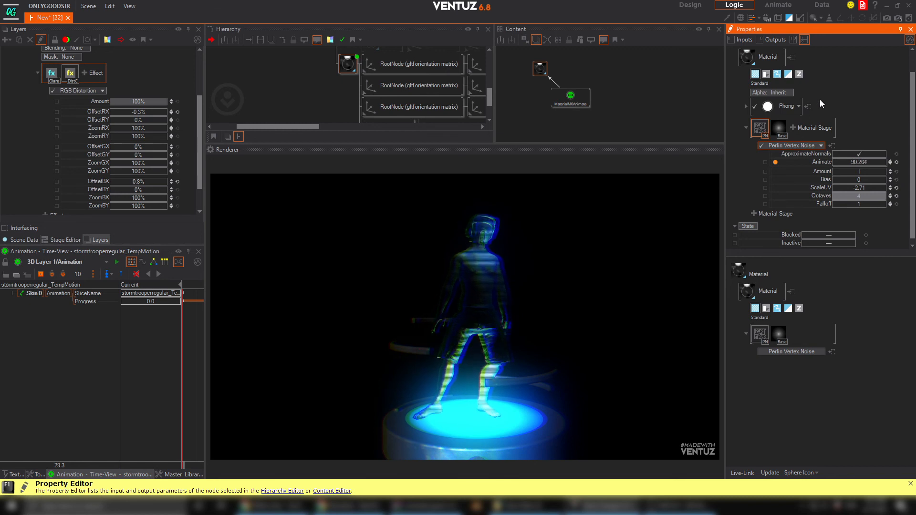
pyautogui.click(896, 188)
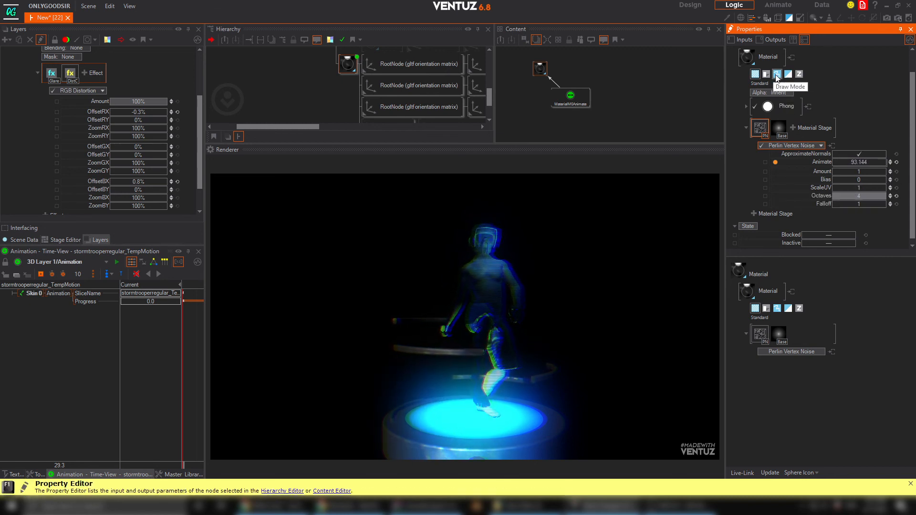
# Reset the particle material's sprite scale to 0.1 and change its lighting model from Phong to No Light.
pyautogui.click(776, 75)
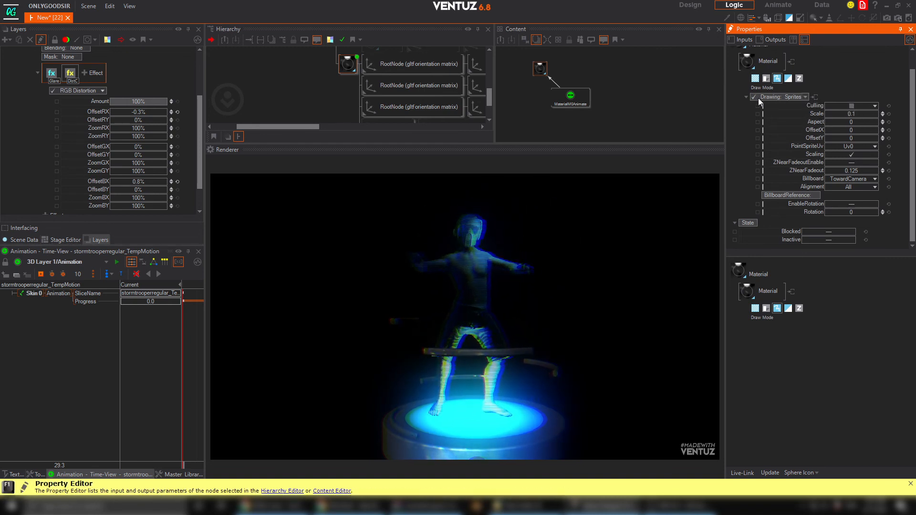
pyautogui.click(755, 78)
pyautogui.click(783, 111)
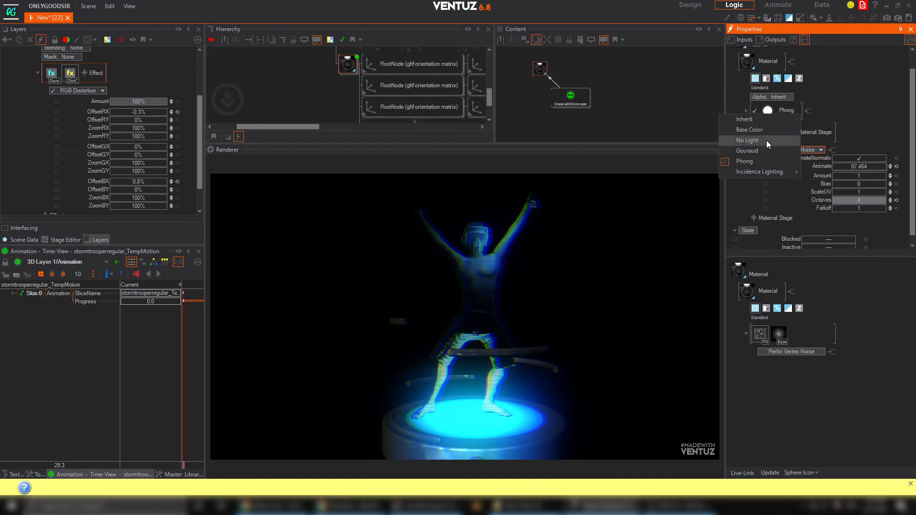
pyautogui.click(766, 140)
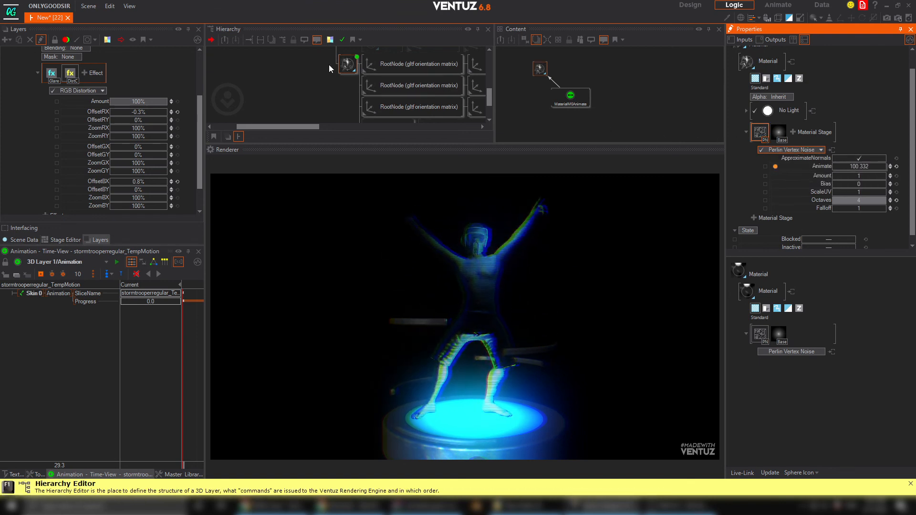
# Set the Perlin Vertex Noise Amount to 0.55 and Bias to 4.1, and display the selected node's bounding box.
pyautogui.click(347, 65)
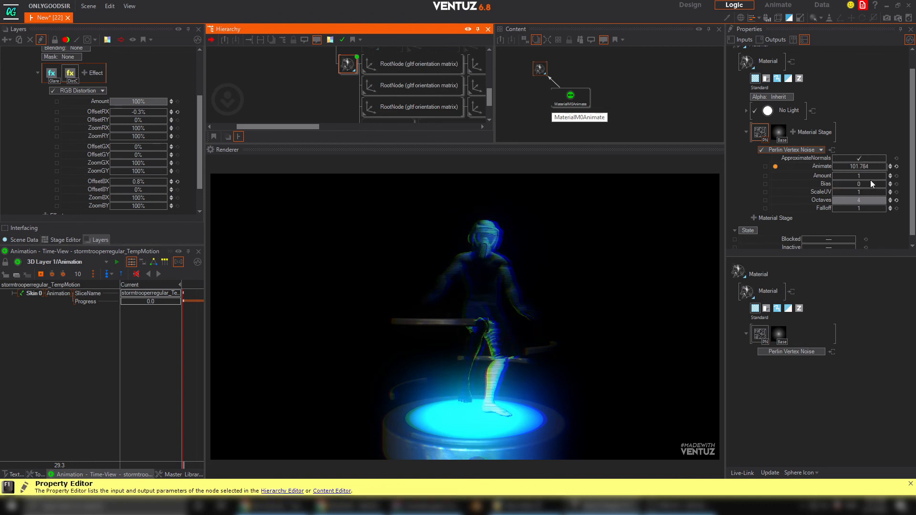
pyautogui.moveTo(870, 176); pyautogui.dragTo(842, 182)
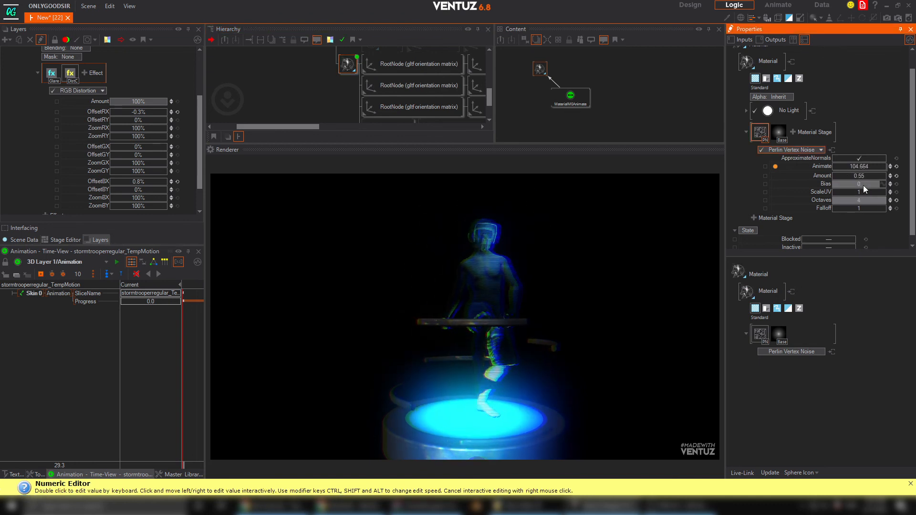
pyautogui.moveTo(885, 183); pyautogui.dragTo(890, 183)
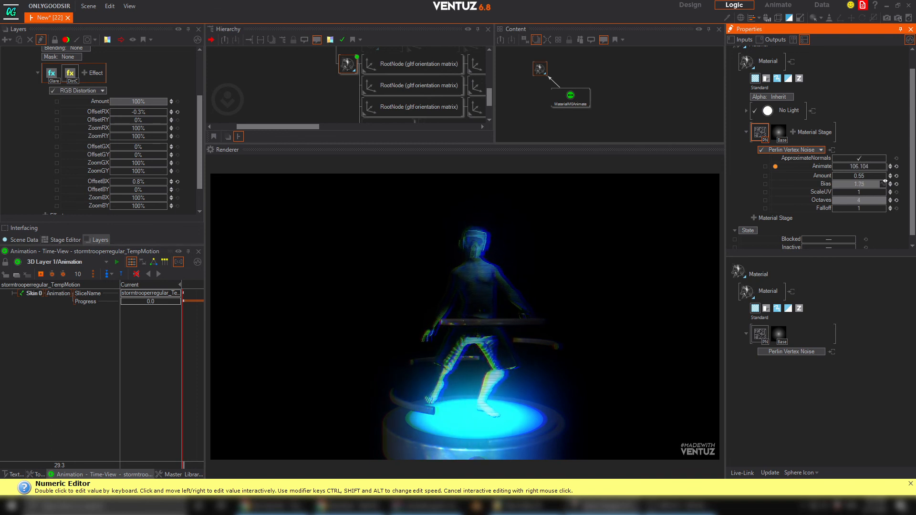
pyautogui.click(778, 18)
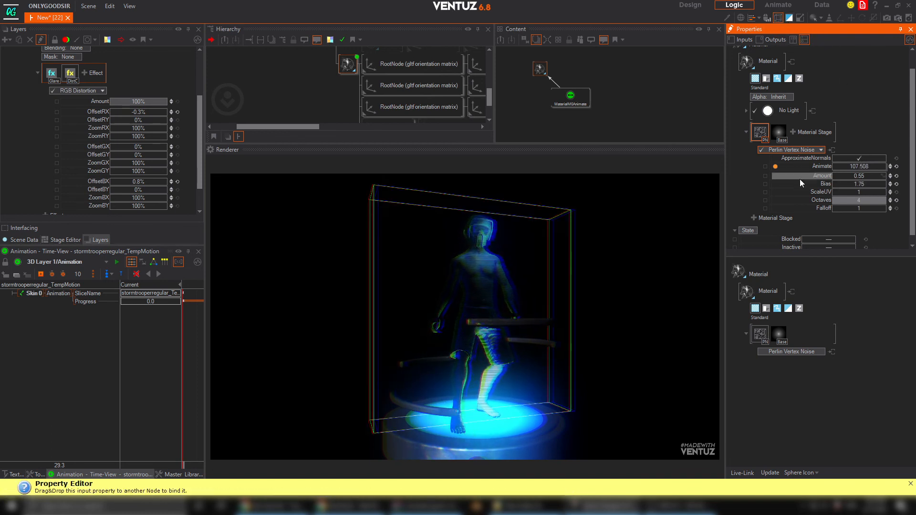
pyautogui.moveTo(855, 184)
pyautogui.mouseDown()
pyautogui.moveTo(897, 181)
pyautogui.moveTo(858, 187)
pyautogui.mouseUp()
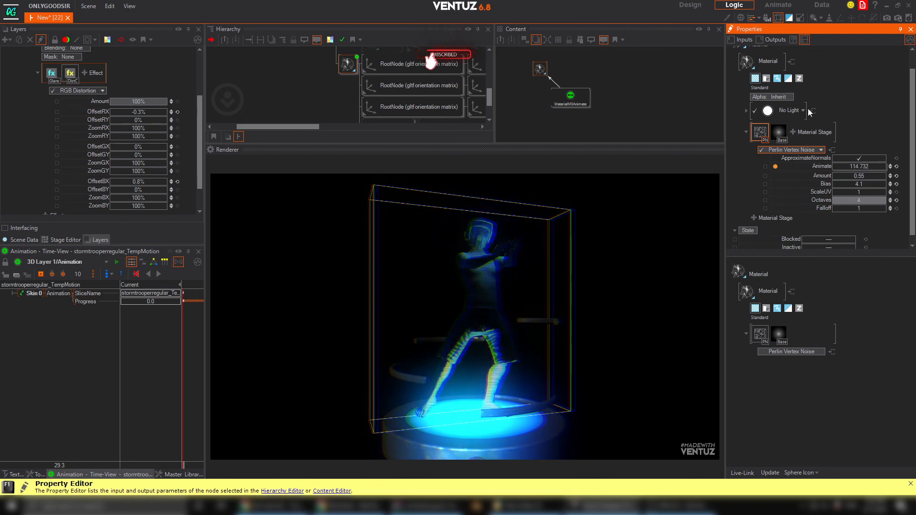
# Disable the RGB Distortion effect on the 3D layer.
pyautogui.click(74, 87)
pyautogui.click(52, 90)
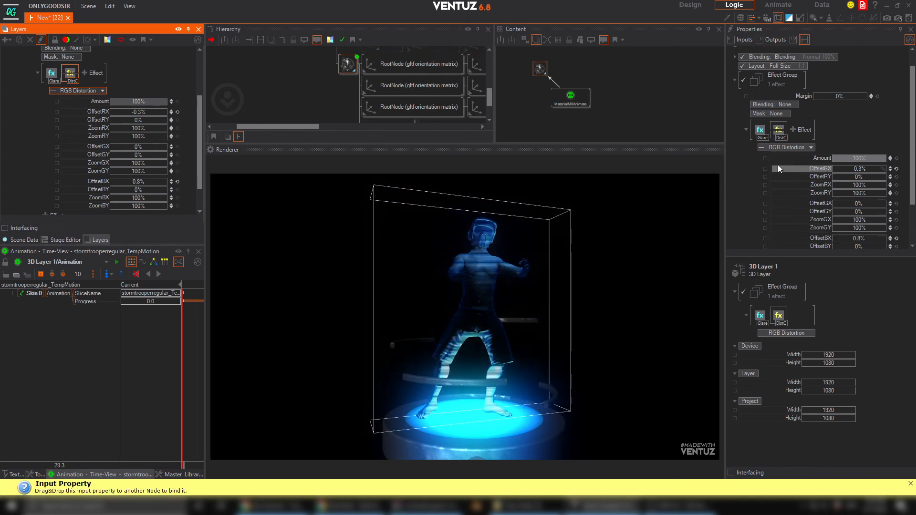
pyautogui.click(759, 129)
# Set the particle material's sprite scale to 0.274.
pyautogui.click(347, 64)
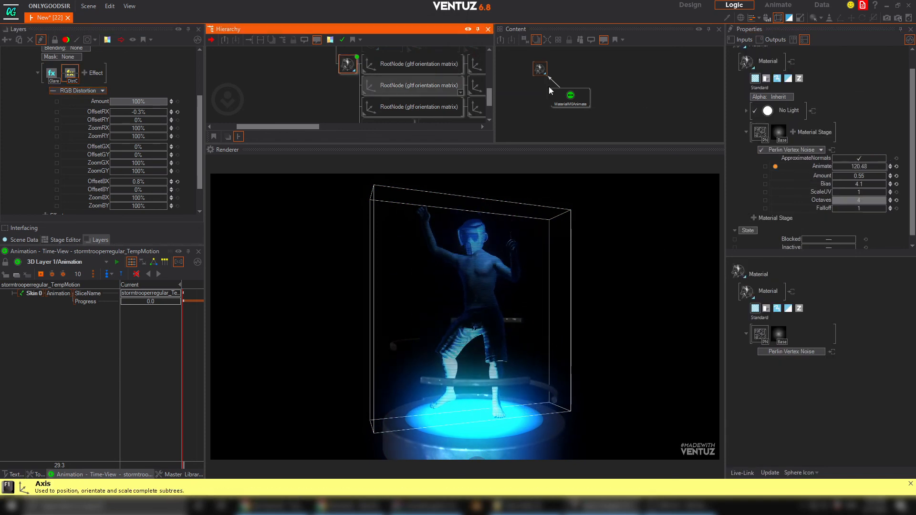
pyautogui.click(777, 78)
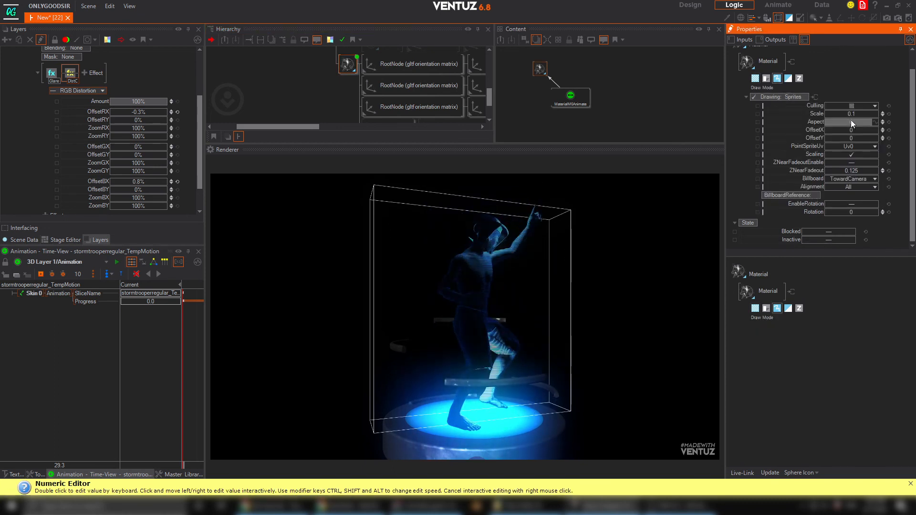
pyautogui.moveTo(877, 114); pyautogui.dragTo(888, 115)
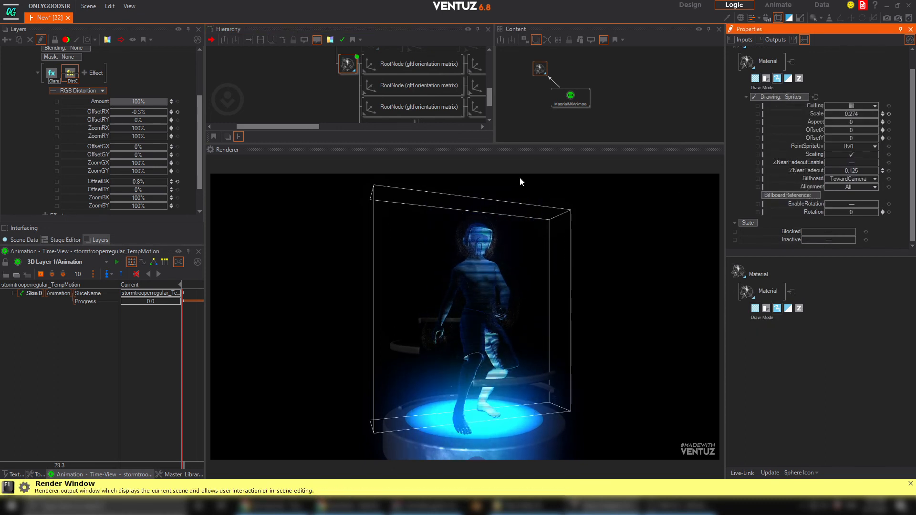
# Lower the particle material's Perlin Vertex Noise Bias to about 0.79.
pyautogui.click(348, 67)
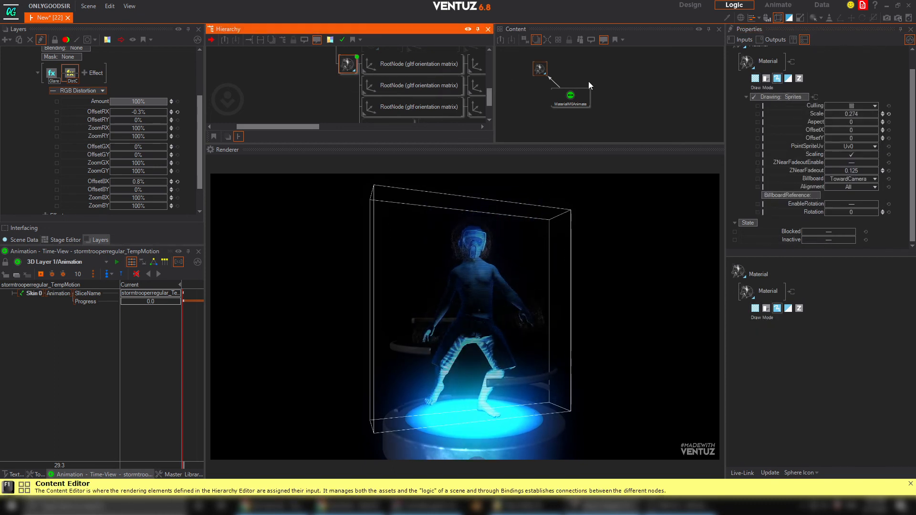
pyautogui.click(755, 78)
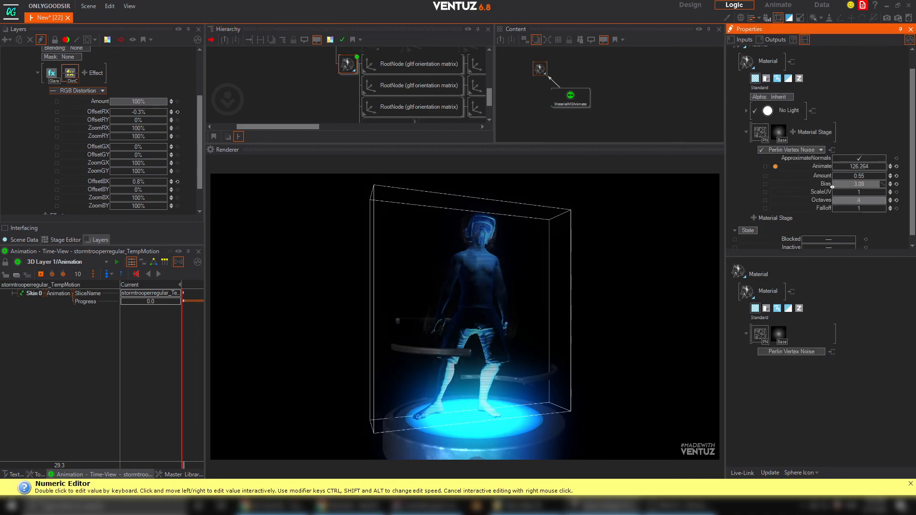
pyautogui.moveTo(831, 187); pyautogui.dragTo(848, 185)
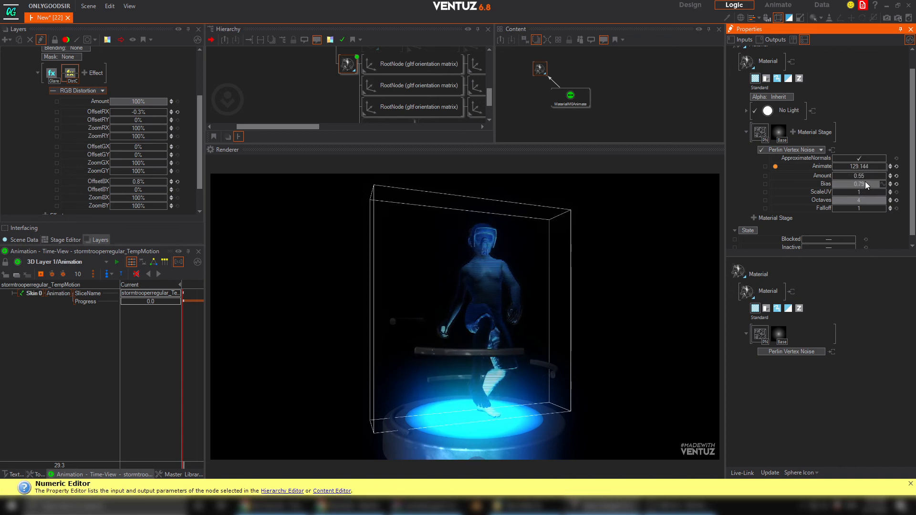
# Change the material's lighting from No Light to Phong and set its Perlin Vertex Noise Amount to 0.7 and Bias to -1.51.
pyautogui.moveTo(864, 175); pyautogui.dragTo(828, 185)
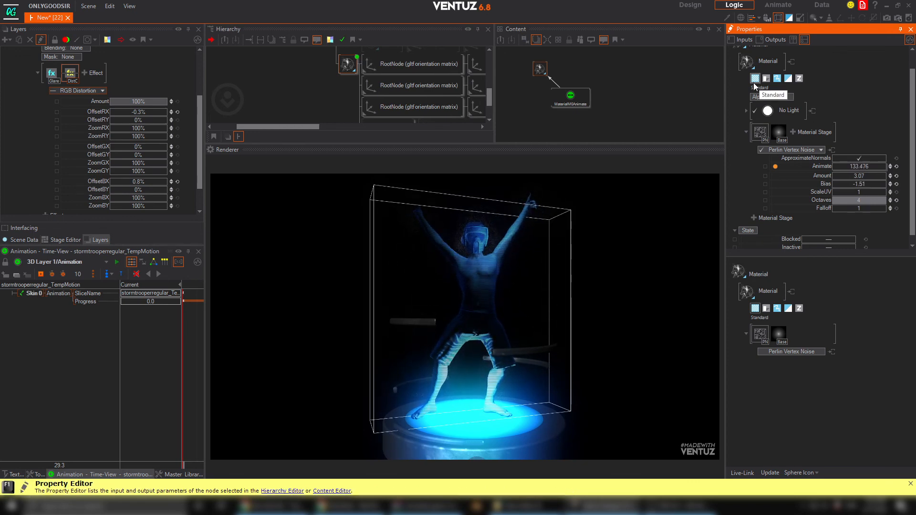
pyautogui.click(788, 111)
pyautogui.click(757, 158)
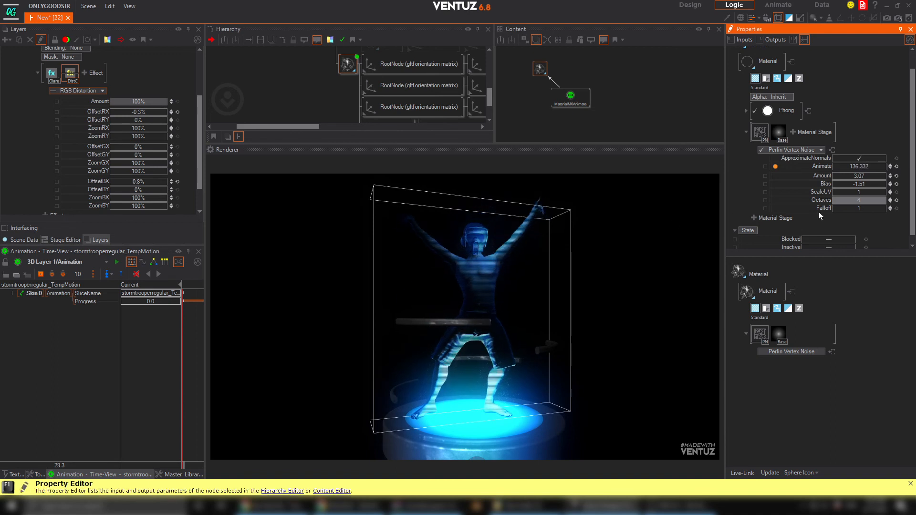
pyautogui.moveTo(860, 176)
pyautogui.mouseDown()
pyautogui.moveTo(832, 176)
pyautogui.moveTo(854, 181)
pyautogui.mouseUp()
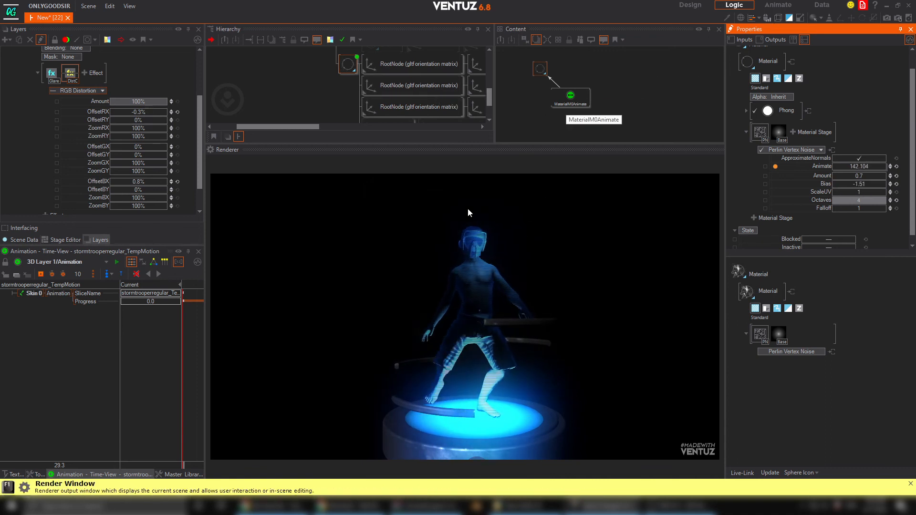
# Set the Z position of the scene's top-level axis to 26.6 and toggle the hologram off and on with the plate's red button.
pyautogui.moveTo(297, 98); pyautogui.dragTo(342, 100, button='middle')
pyautogui.click(242, 62)
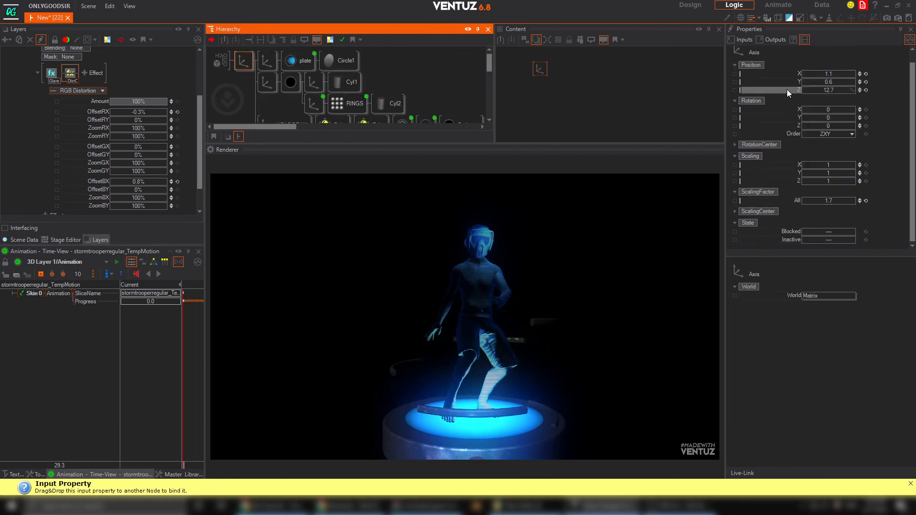
pyautogui.moveTo(836, 92); pyautogui.dragTo(857, 89)
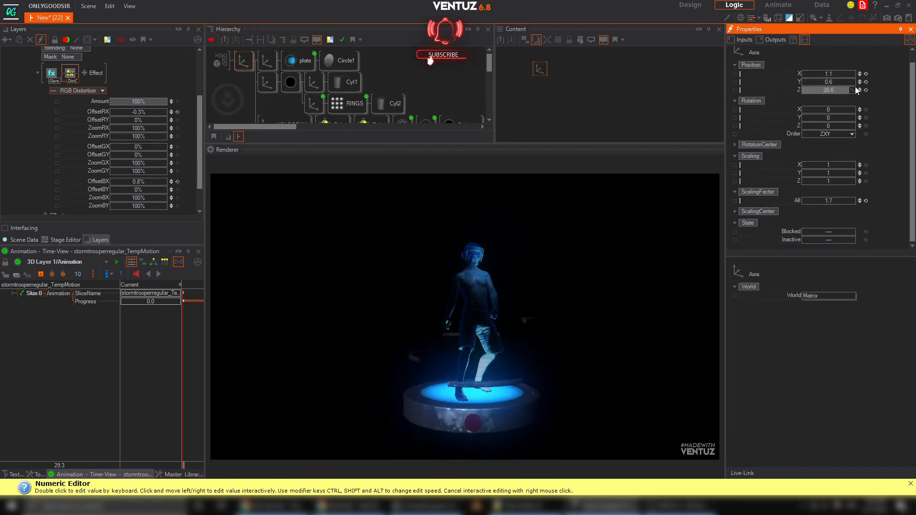
pyautogui.click(472, 425)
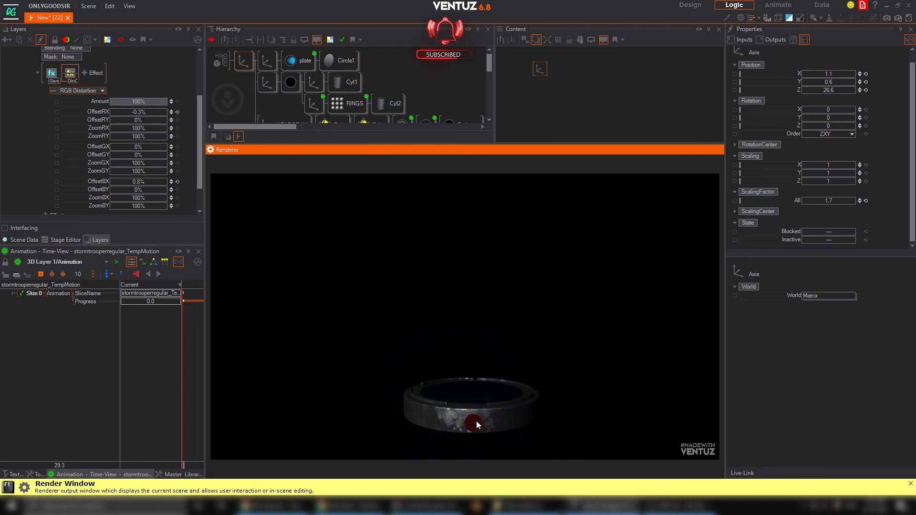
pyautogui.click(477, 421)
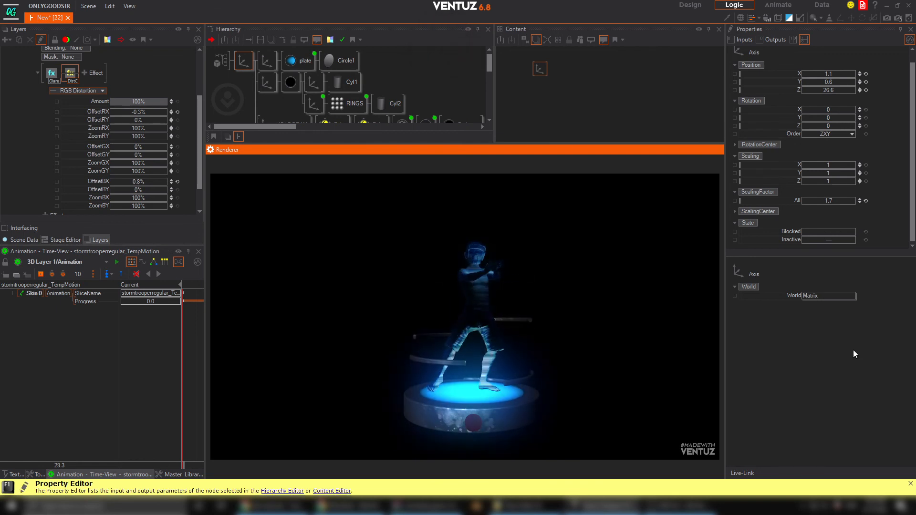